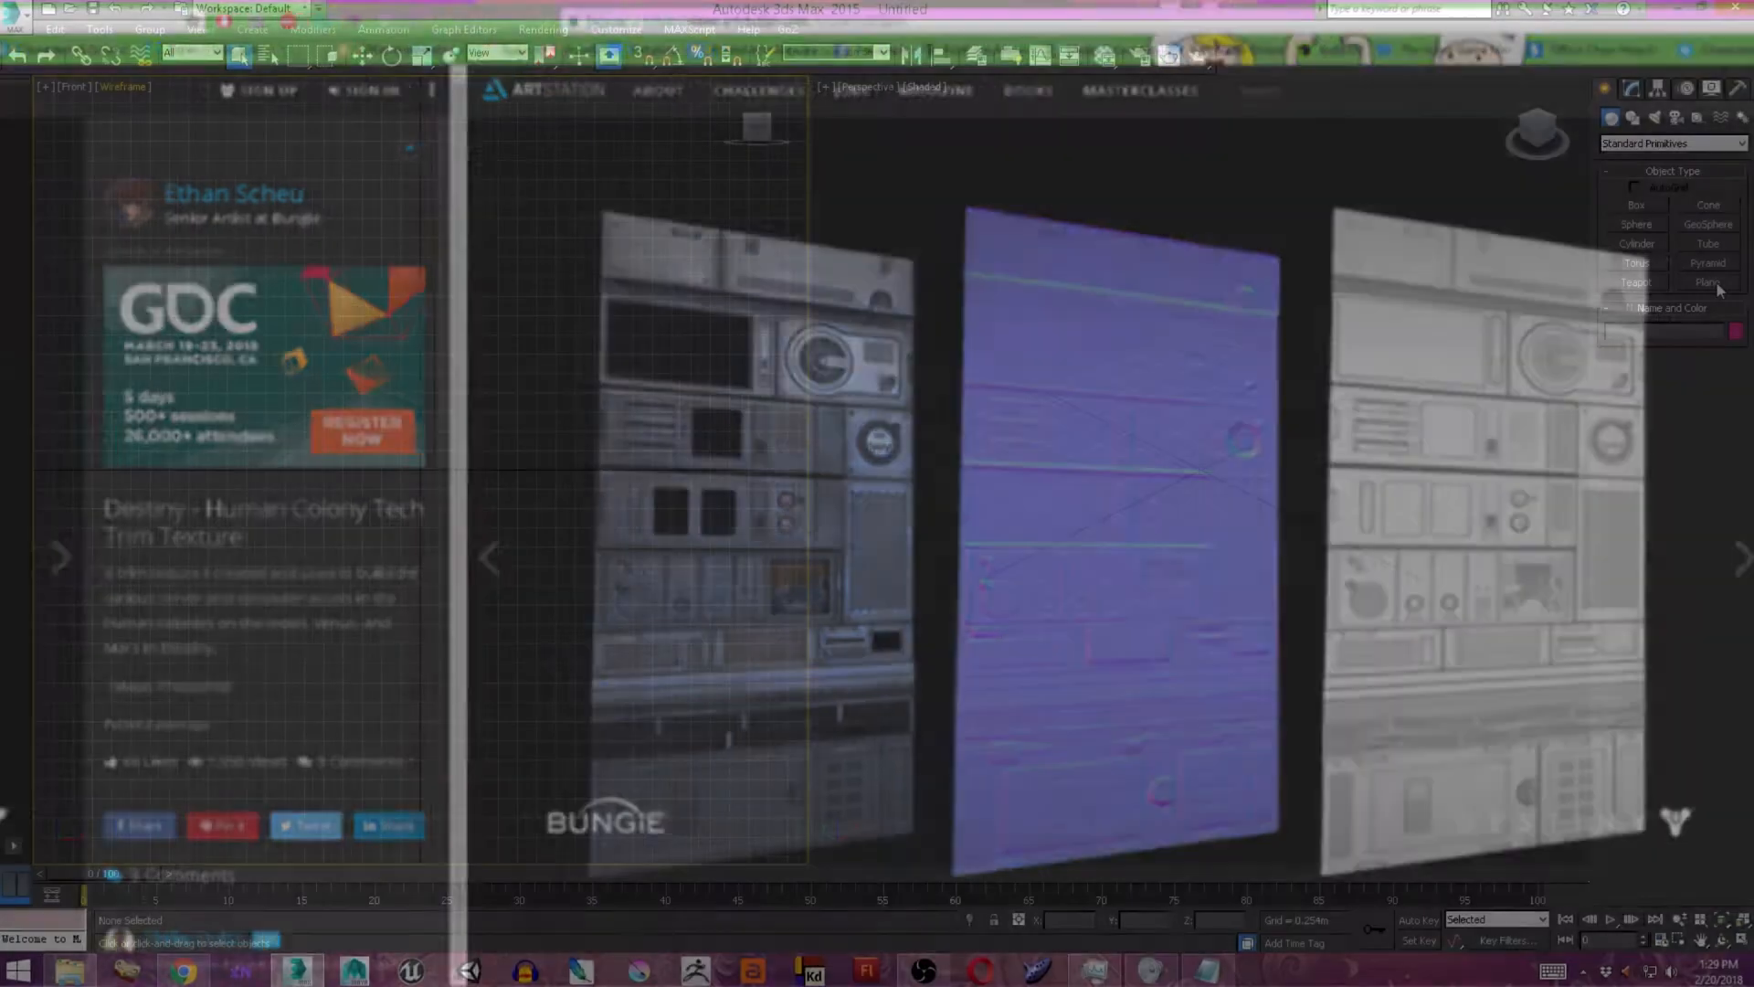
Create a plane in the perspective view and set its length and width to 3.5 m.
{"action": "left_click", "coordinate": [1709, 282]}
{"action": "left_click_drag", "start_coordinate": [831, 469], "coordinate": [1574, 468]}
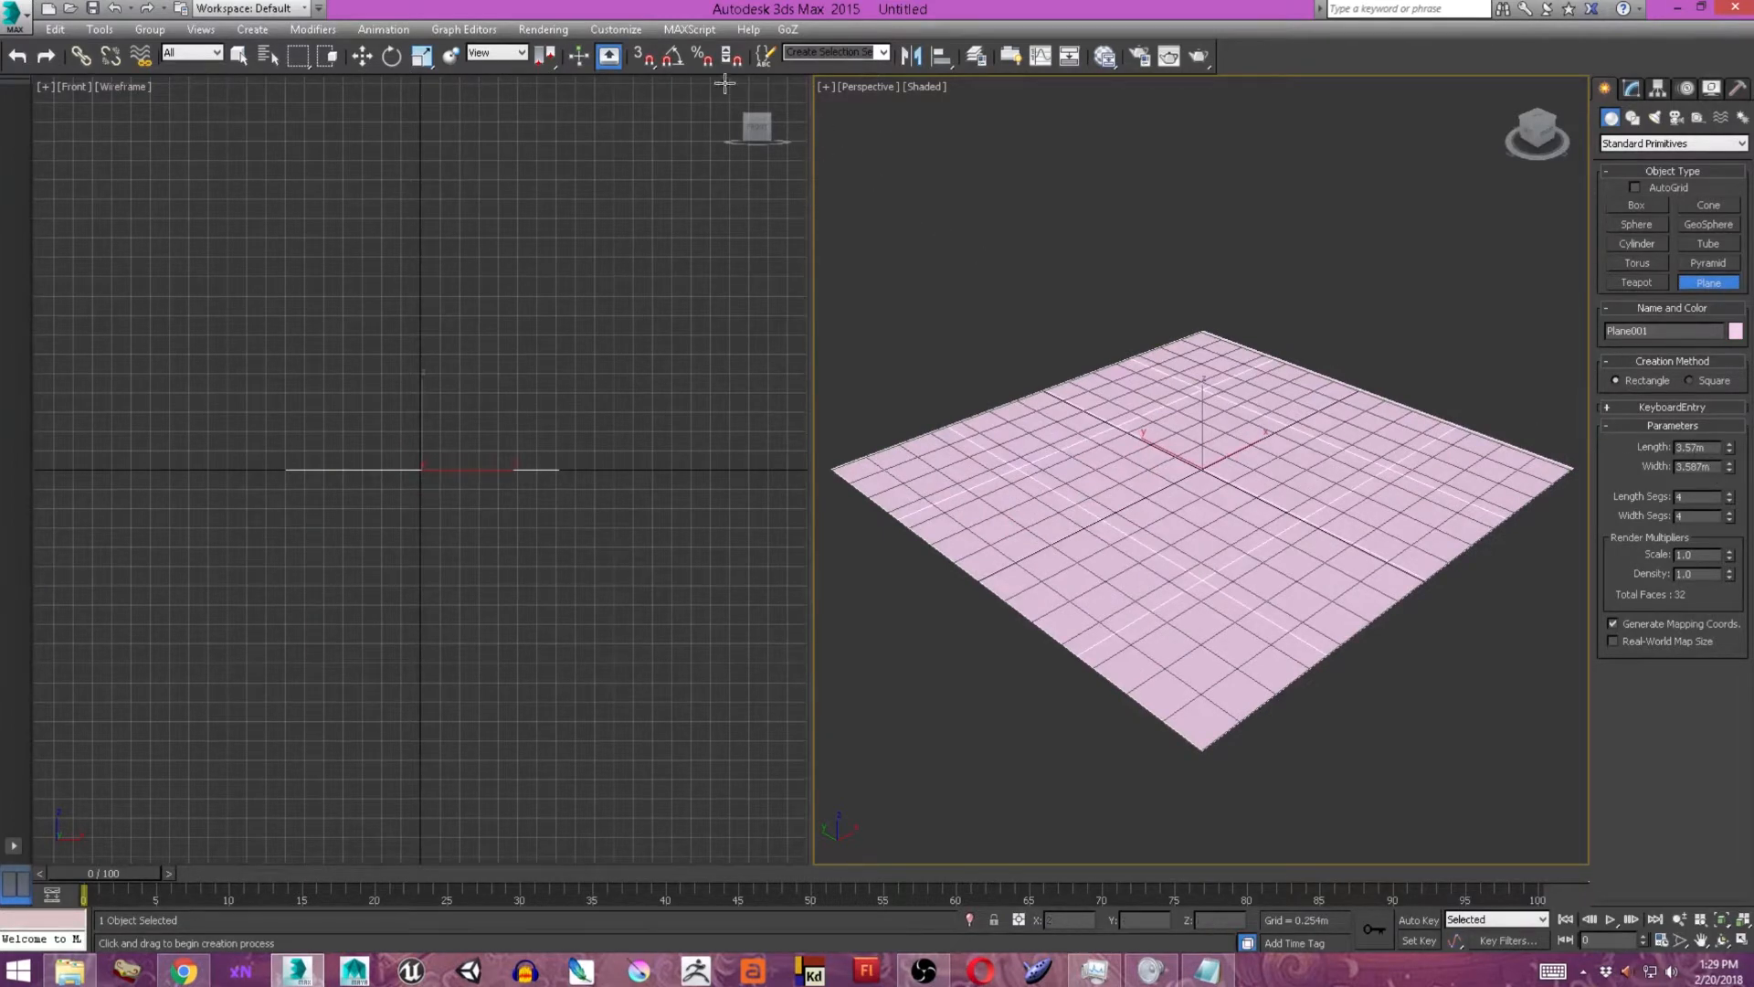
{"action": "left_click", "coordinate": [616, 29]}
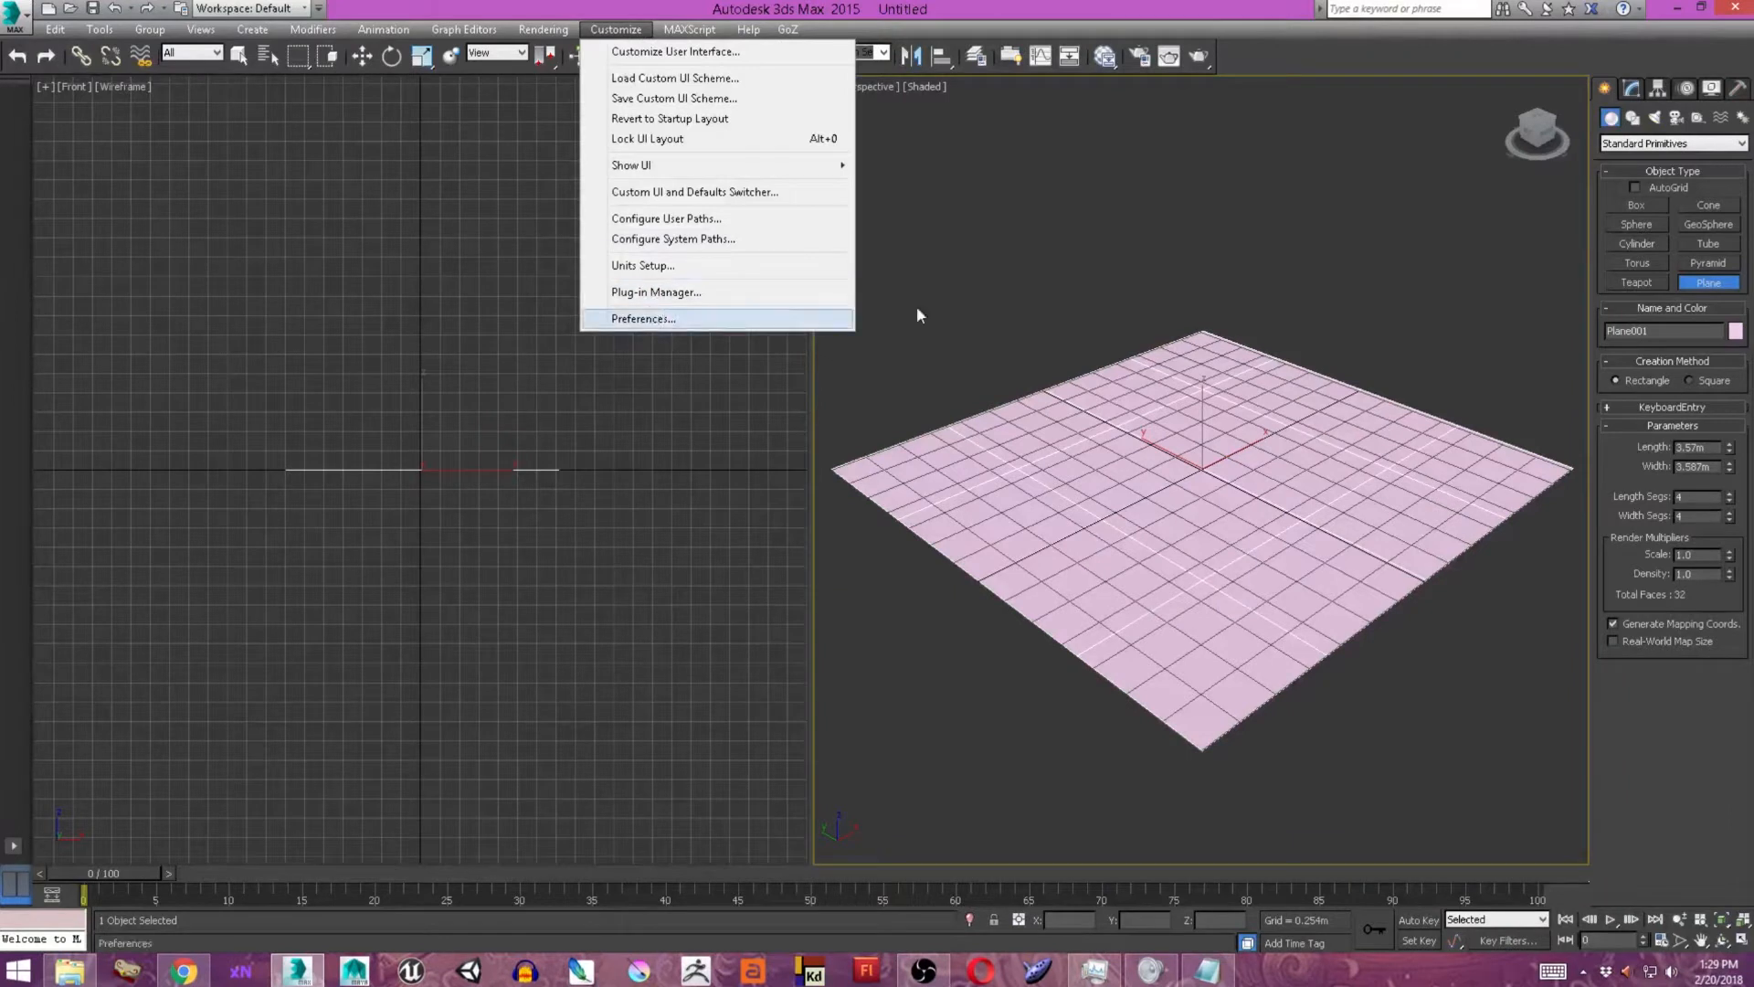
{"action": "left_click", "coordinate": [1713, 450]}
{"action": "left_click_drag", "start_coordinate": [1714, 451], "coordinate": [1504, 420]}
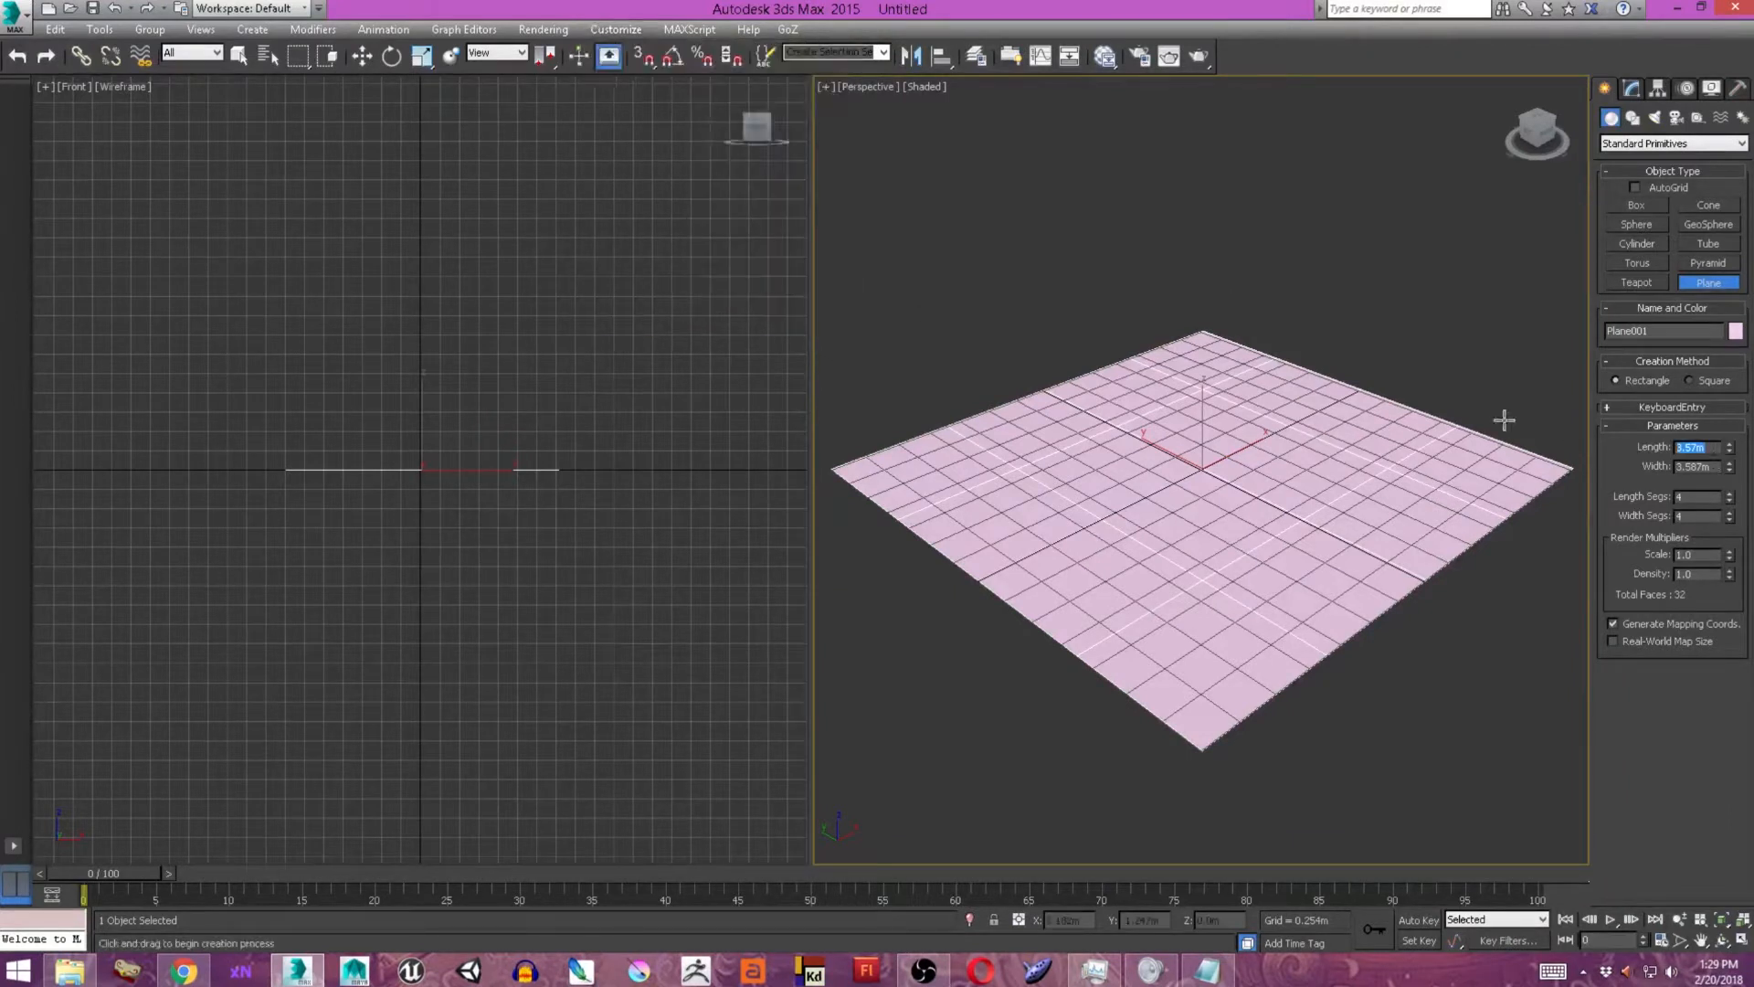
{"action": "type", "text": "3"}
{"action": "key", "text": "Tab"}
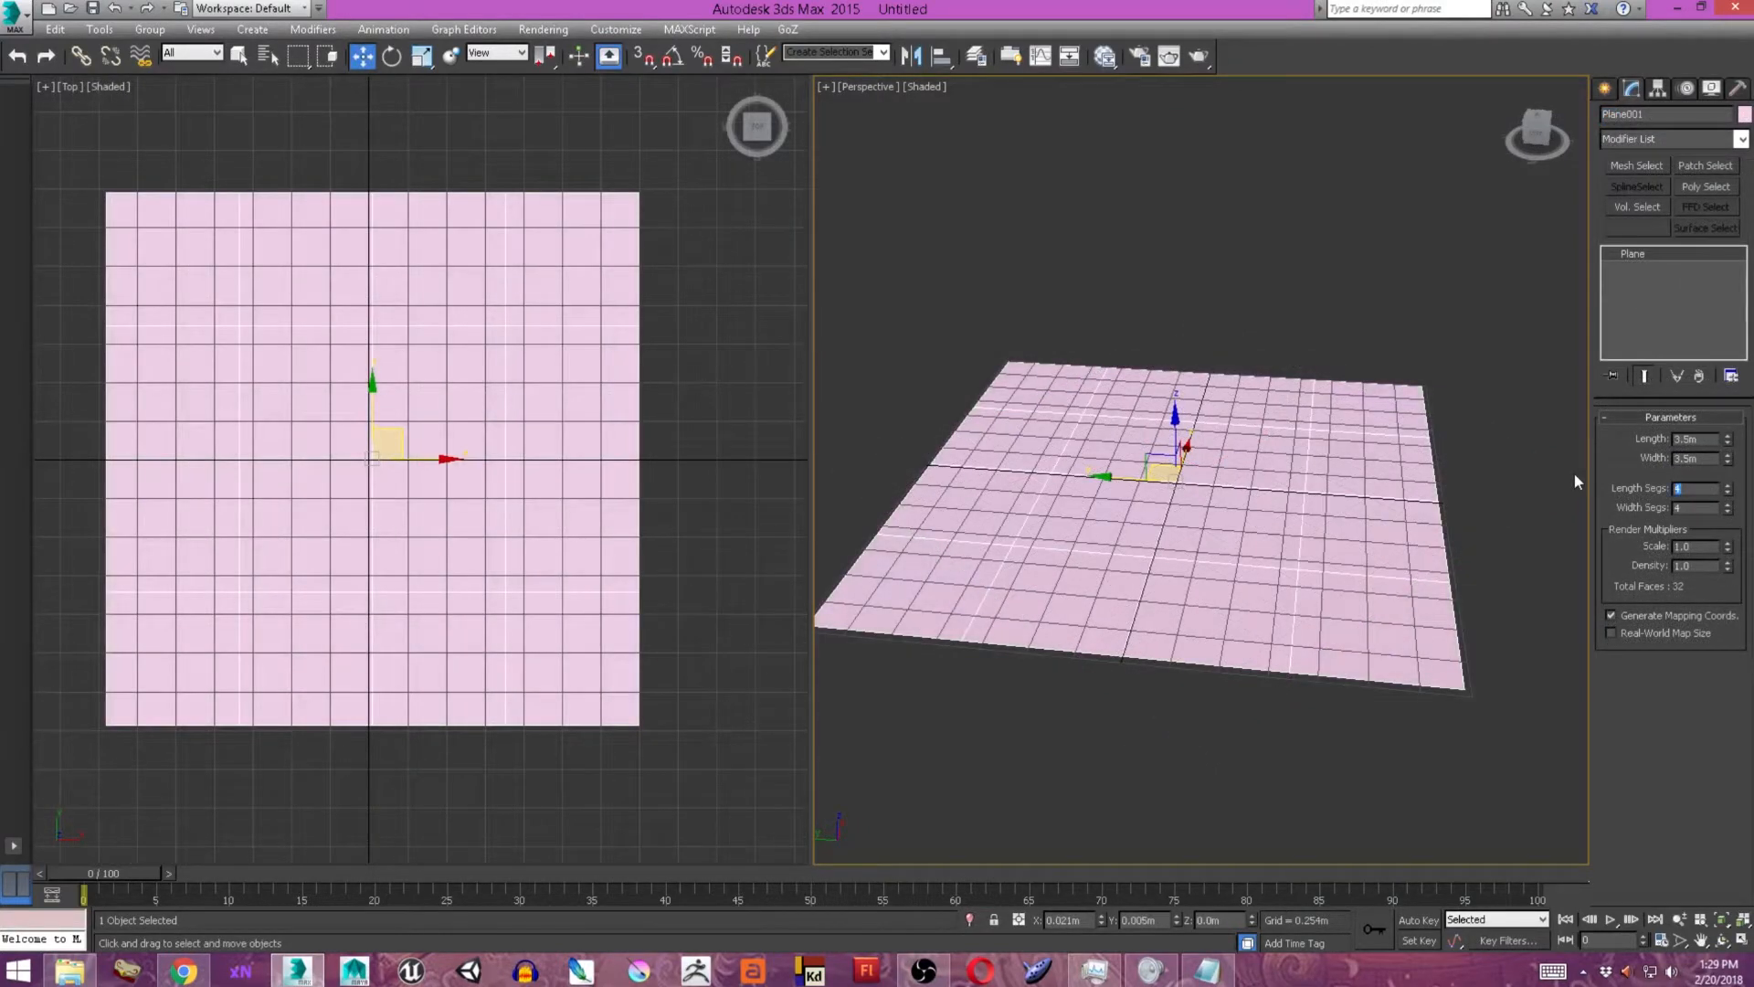
Give the plane 20 length and 20 width segments and convert it to an editable poly.
{"action": "type", "text": "20"}
{"action": "key", "text": "Tab"}
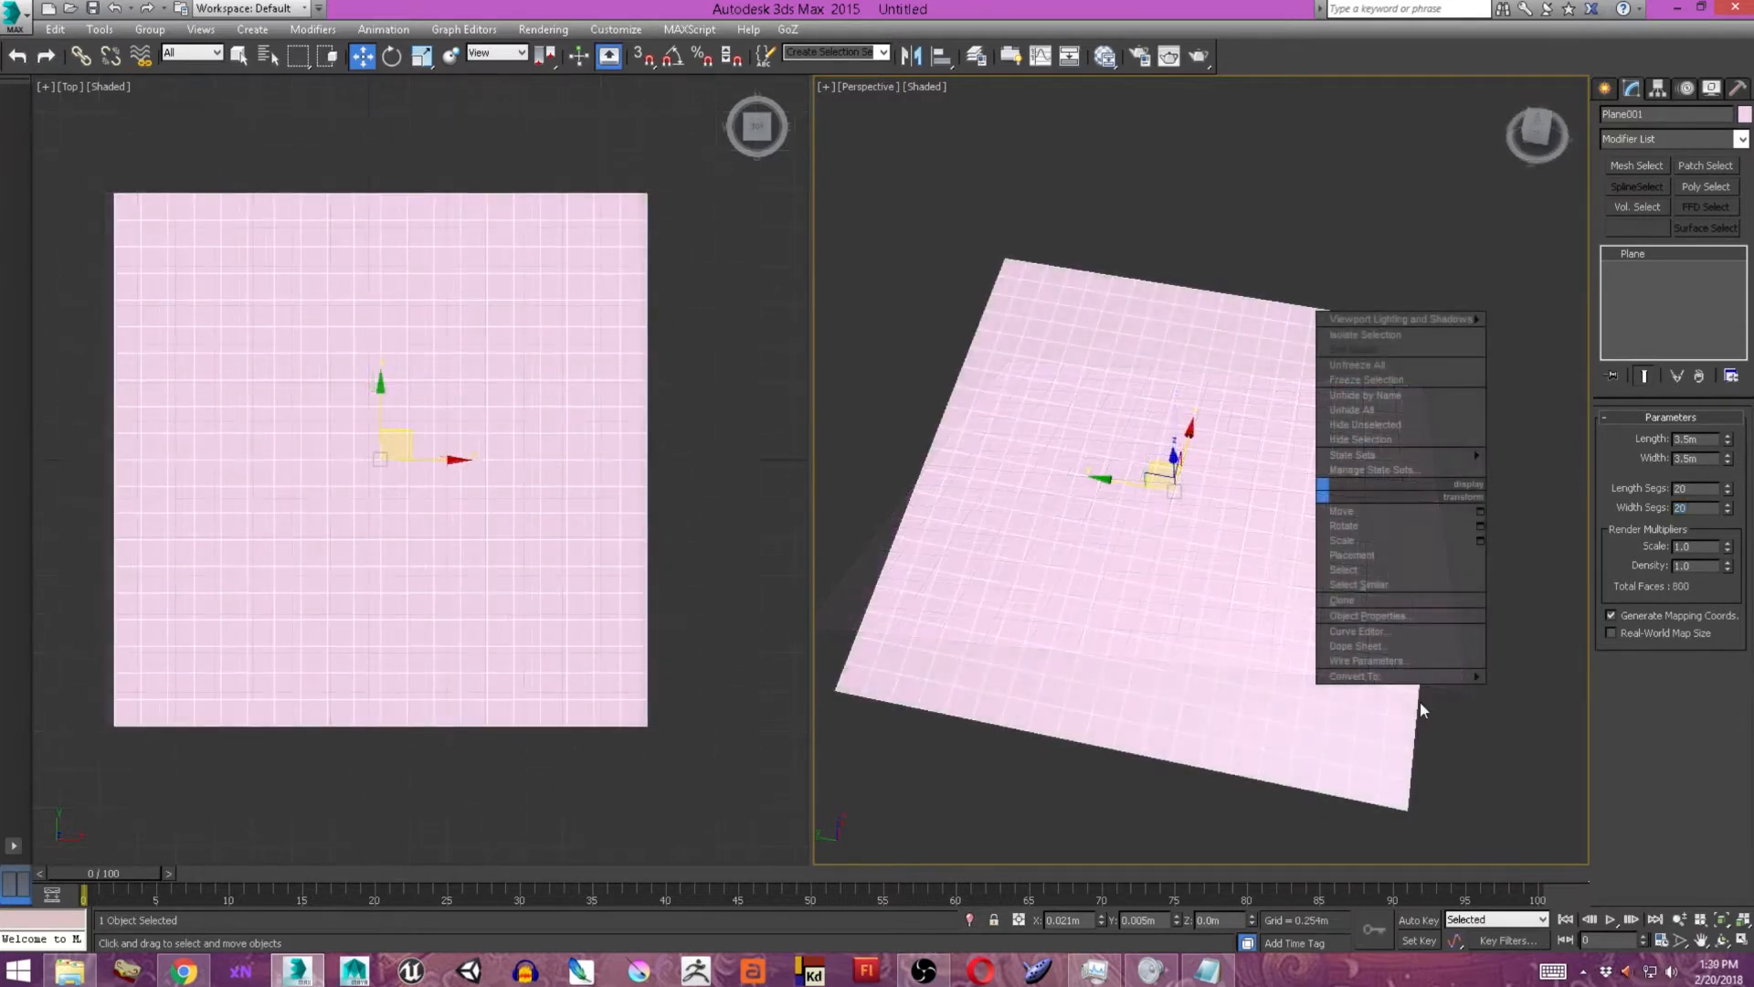
{"action": "mouse_move", "coordinate": [1437, 675]}
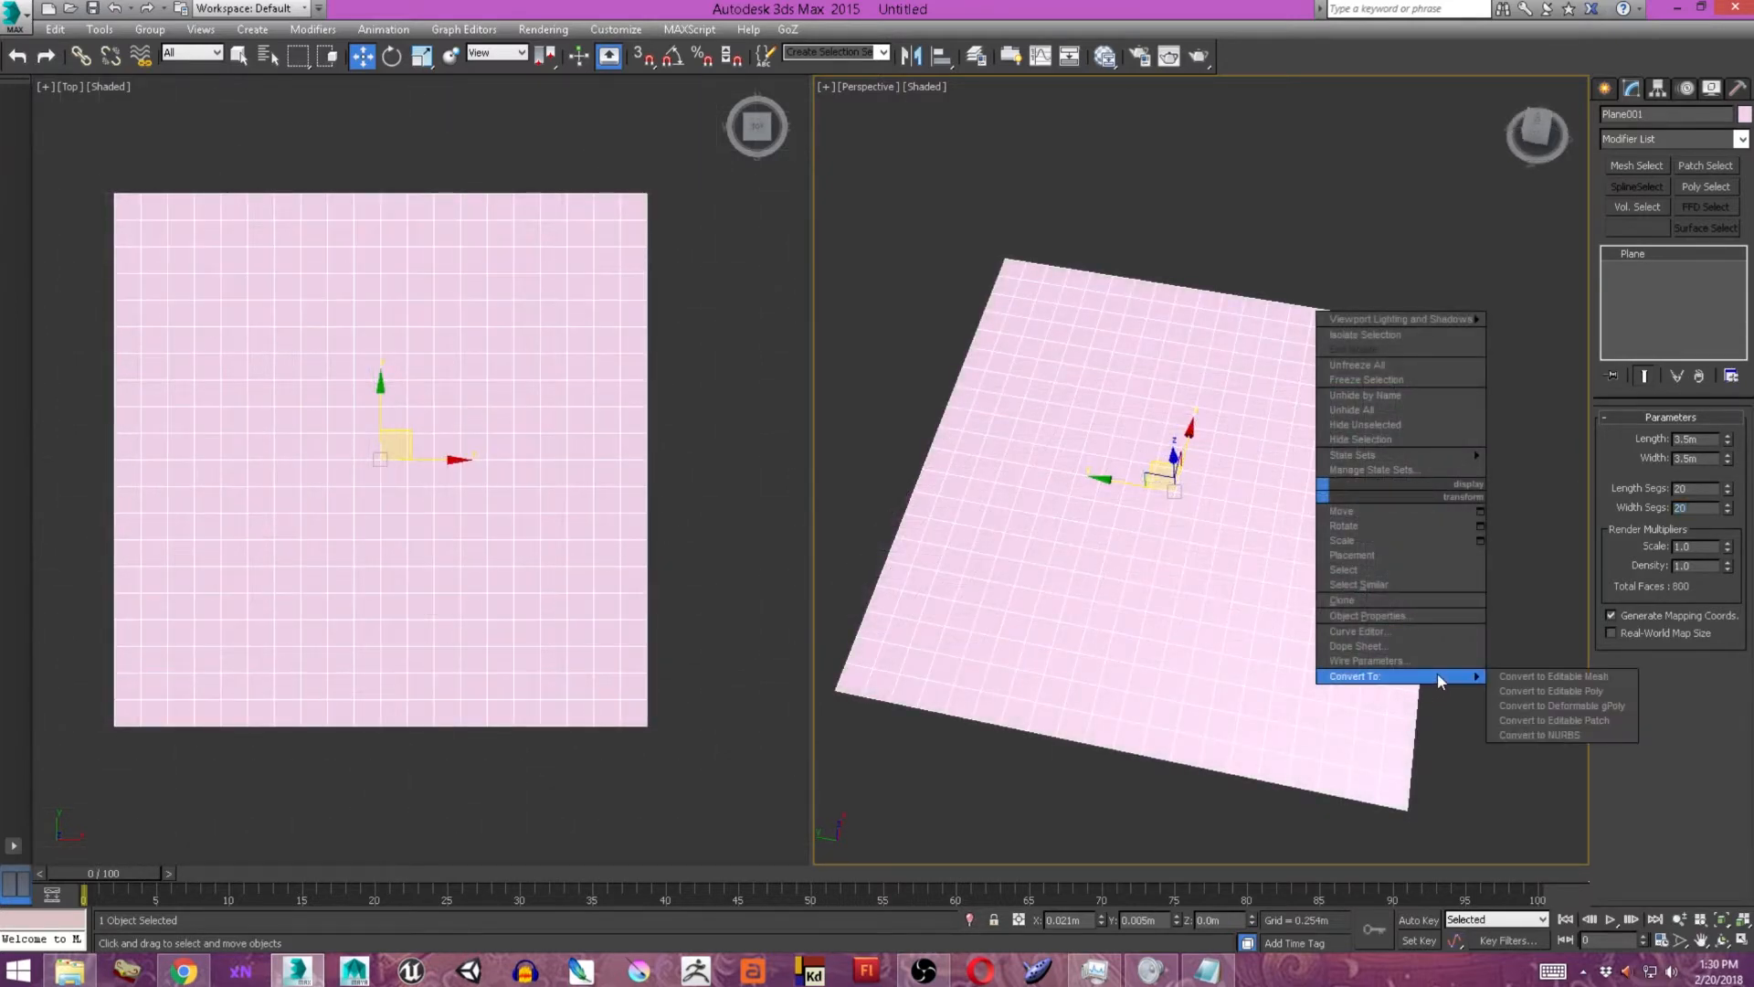
{"action": "left_click", "coordinate": [1544, 691]}
Select a 7 by 3 block of polygons at the plane's upper-right corner as seen from the top.
{"action": "middle_click_drag", "start_coordinate": [1195, 504], "coordinate": [1202, 514], "text": "alt"}
{"action": "key", "text": "4"}
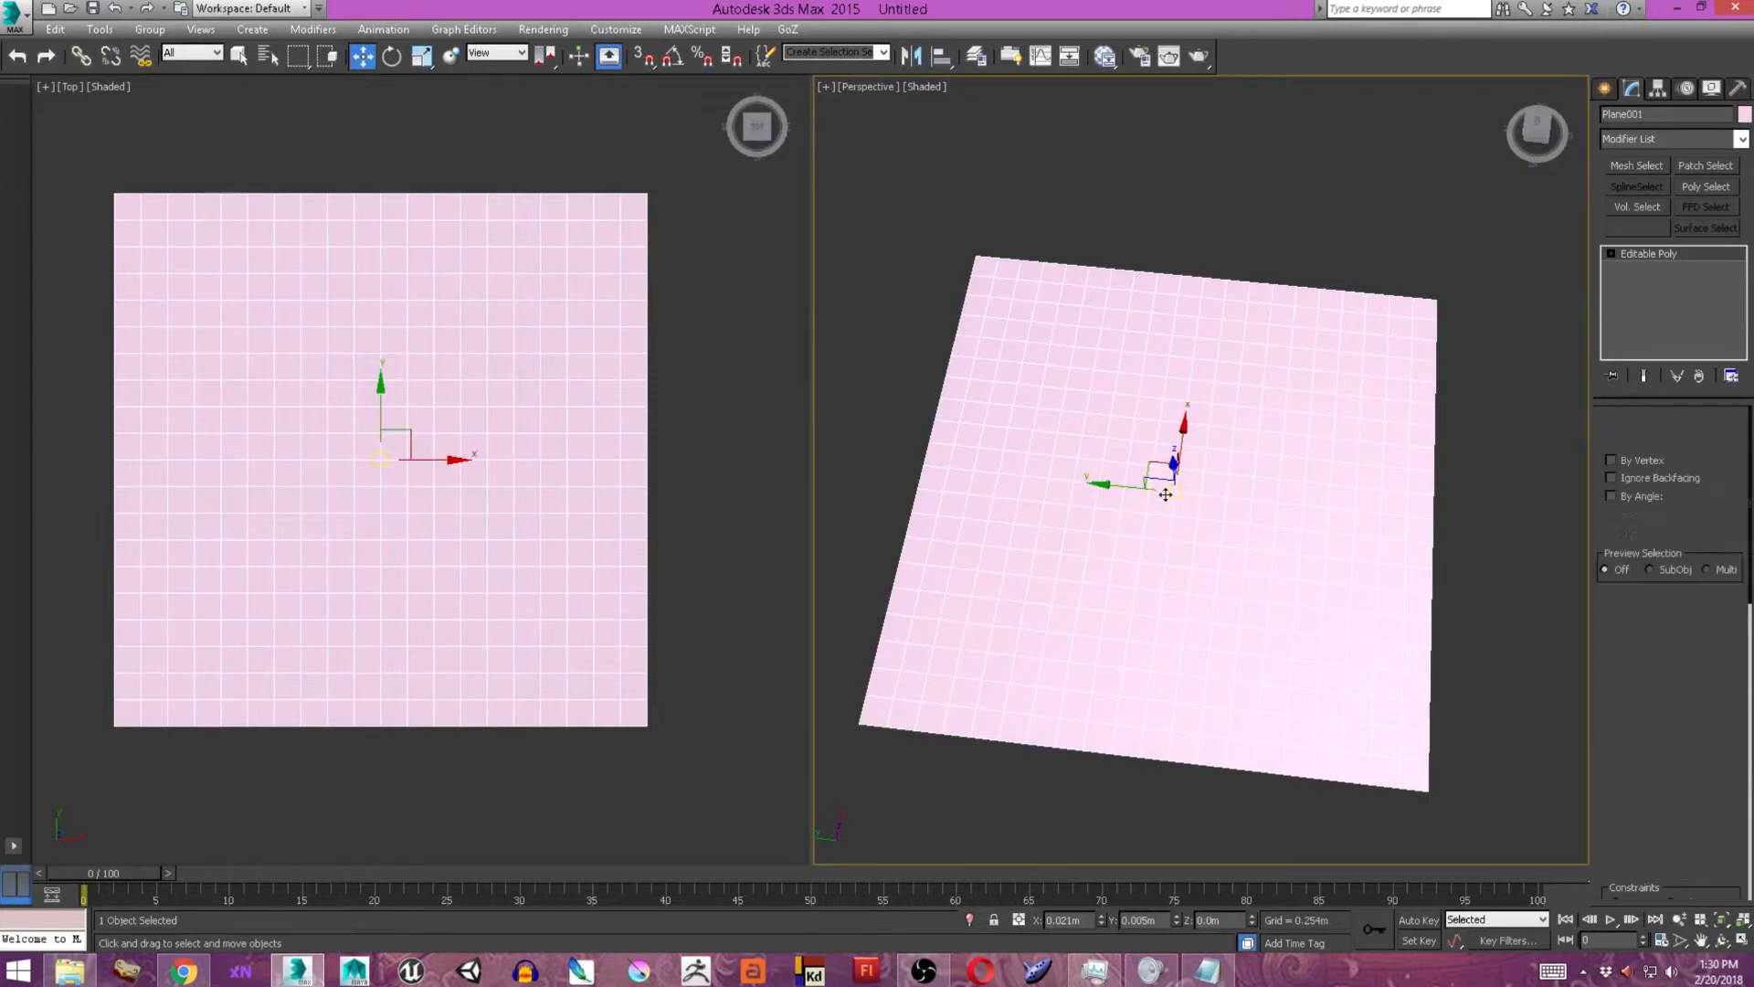
{"action": "middle_click_drag", "start_coordinate": [1064, 351], "coordinate": [1040, 343]}
{"action": "left_click", "coordinate": [1013, 301]}
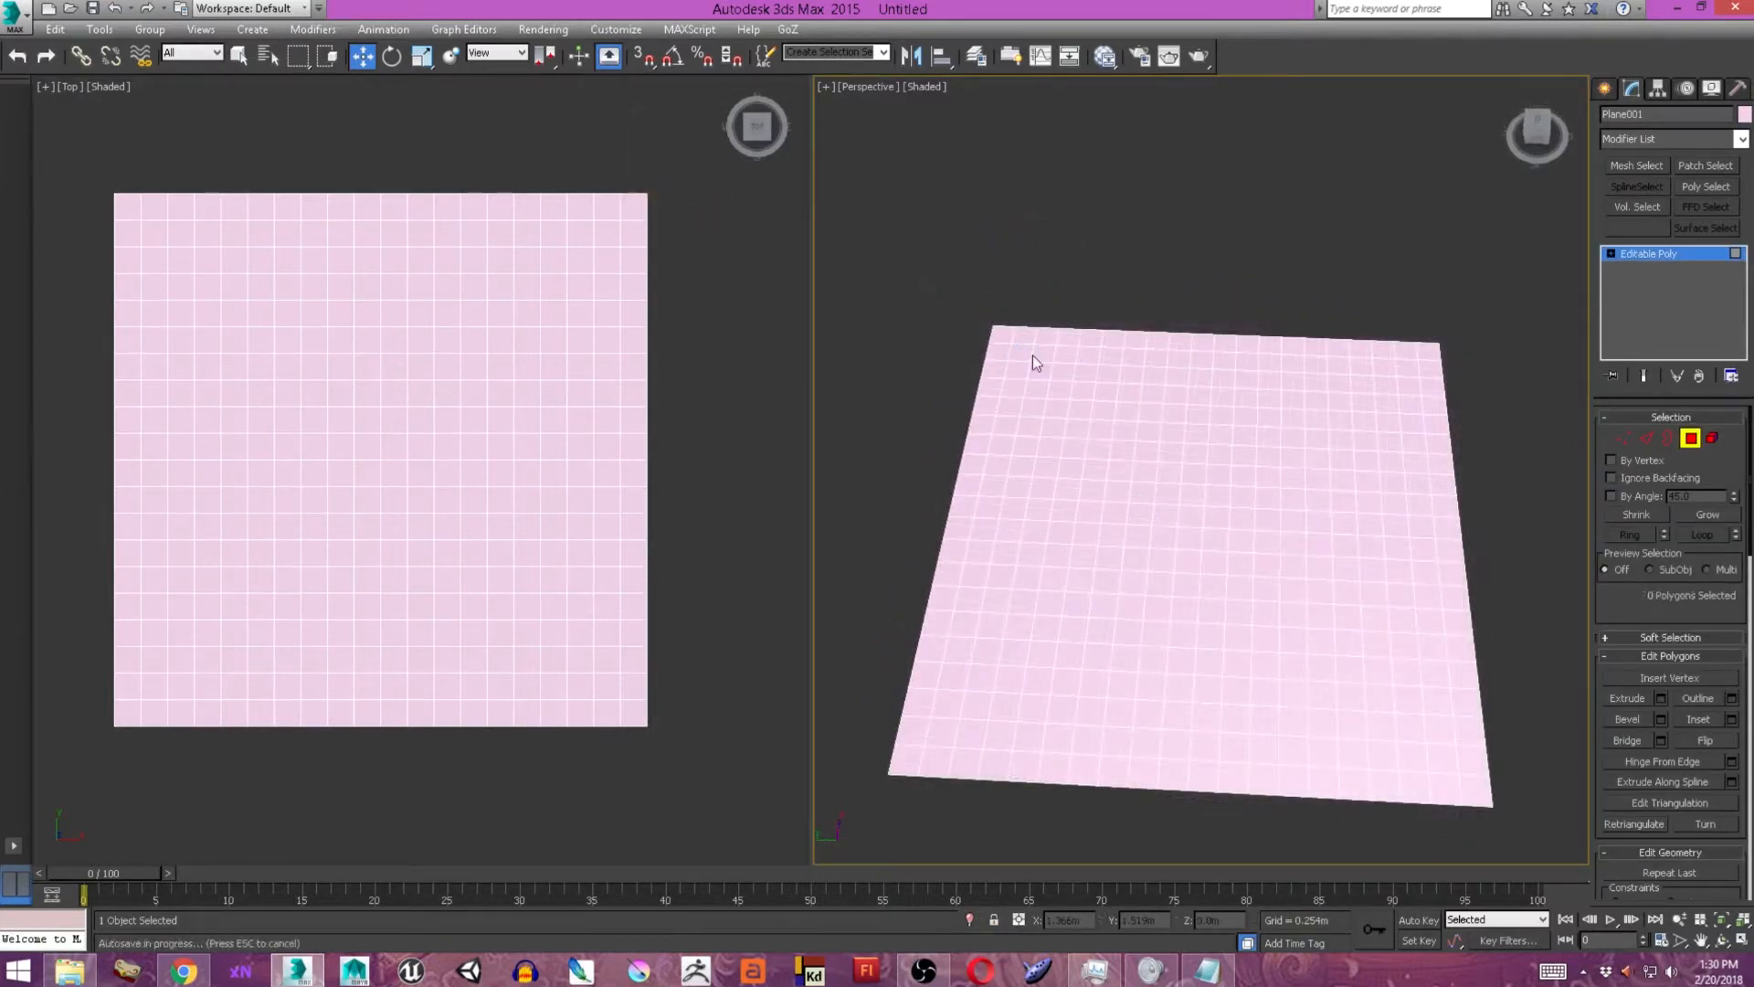
{"action": "middle_click_drag", "start_coordinate": [1032, 363], "coordinate": [1050, 395]}
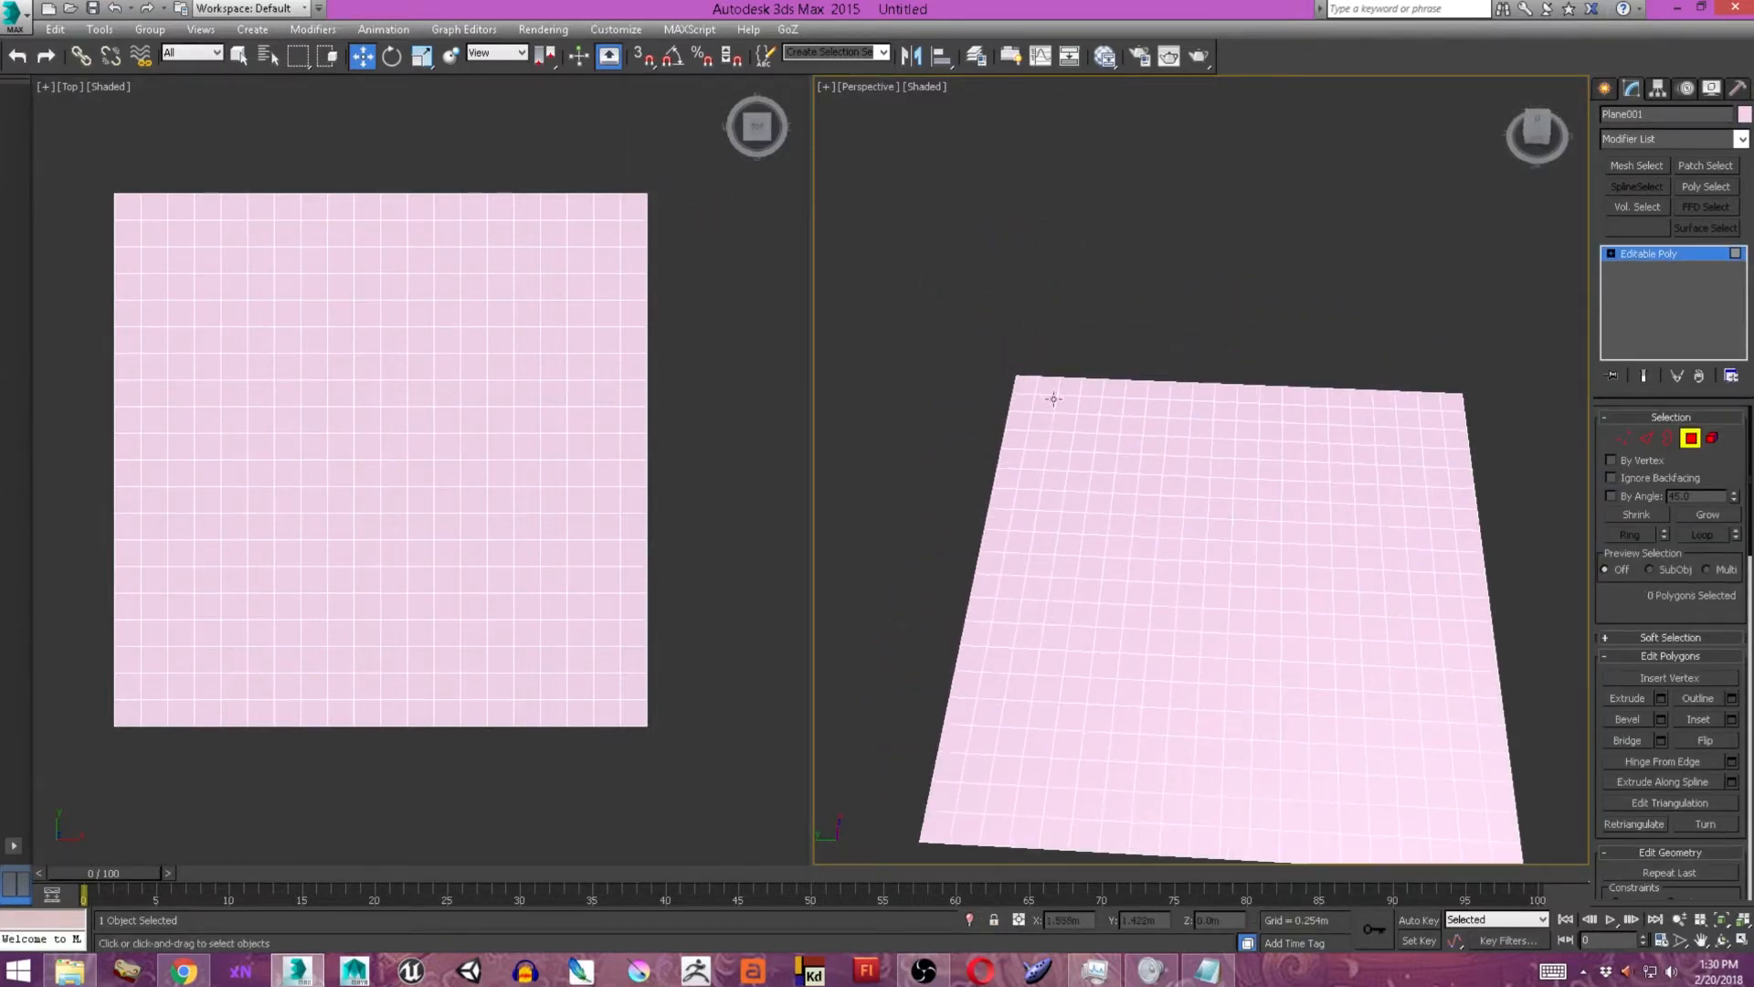
{"action": "left_click", "coordinate": [1030, 383]}
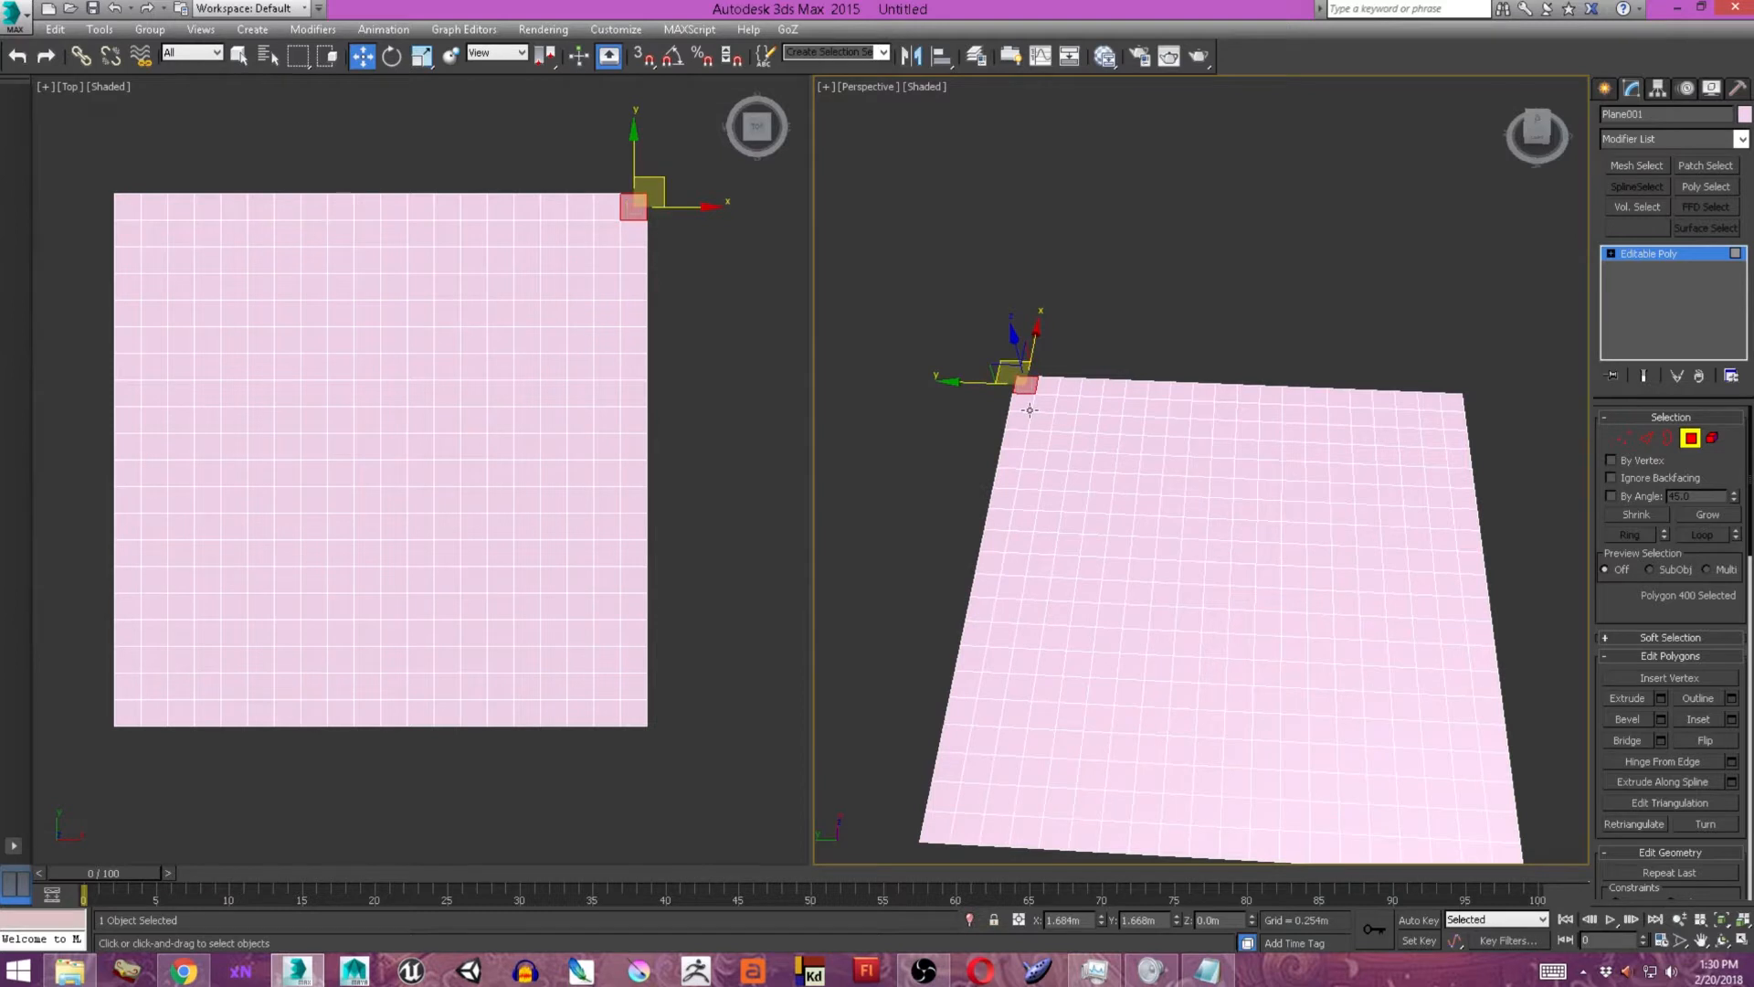
{"action": "left_click", "coordinate": [1025, 402], "text": "ctrl"}
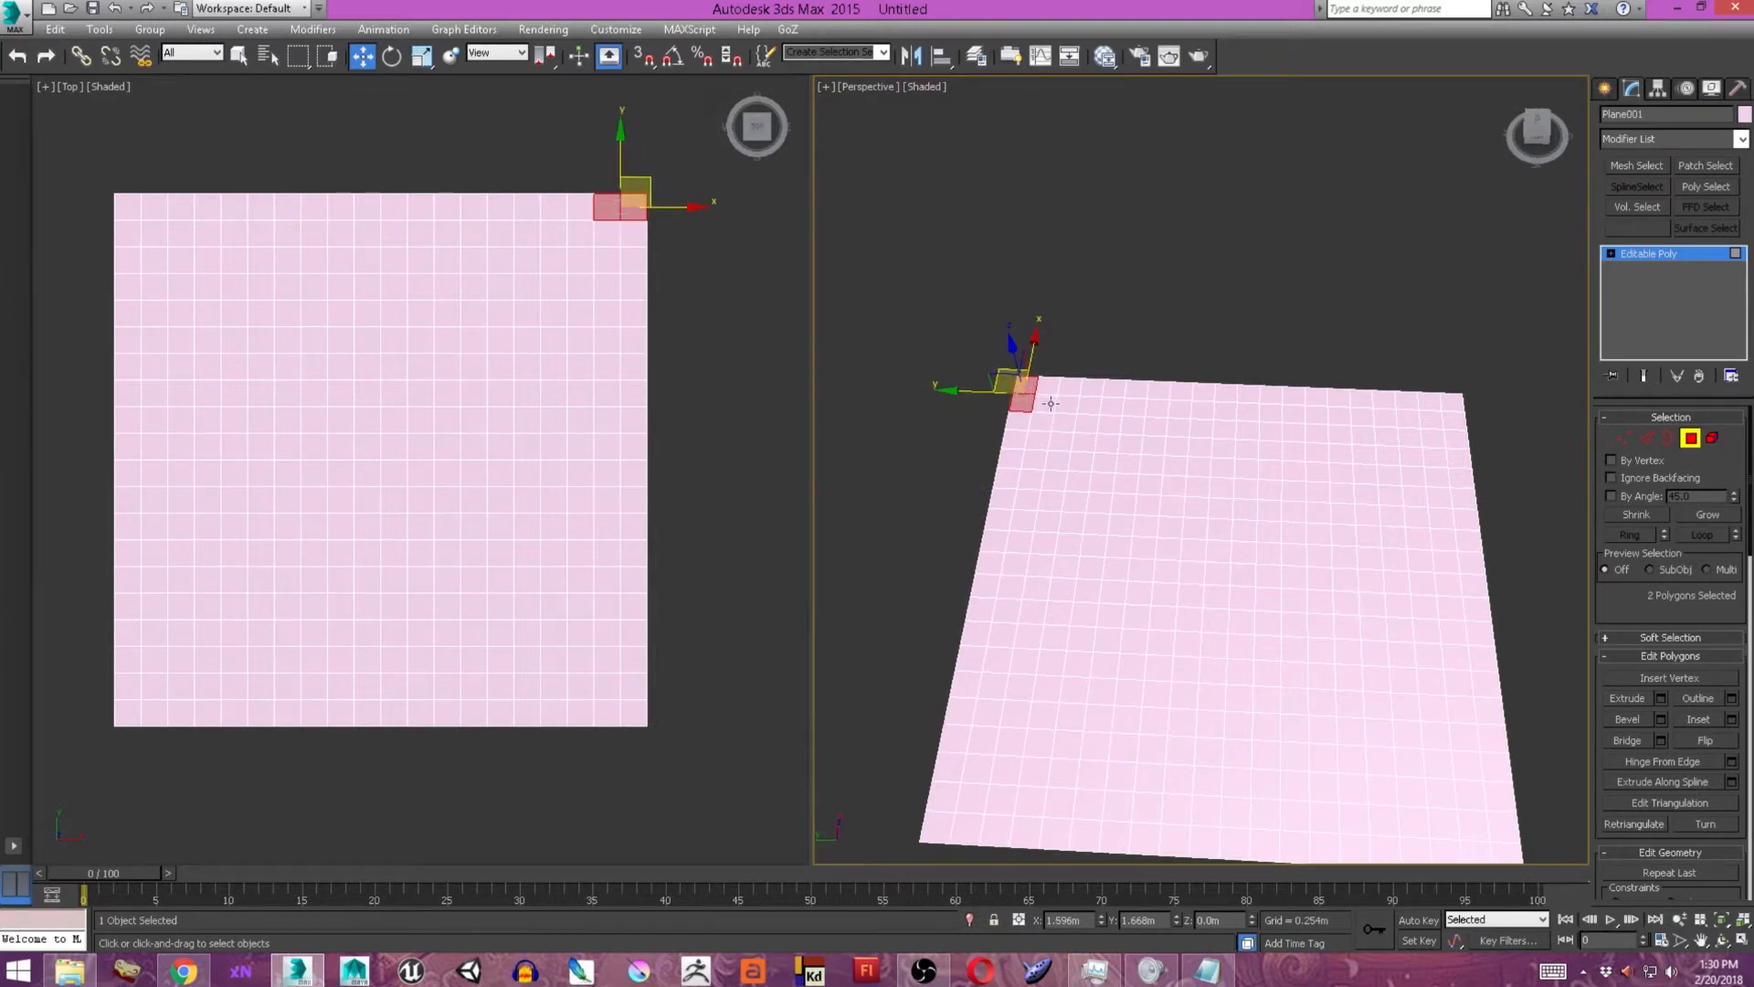
{"action": "middle_click_drag", "start_coordinate": [1048, 408], "coordinate": [1039, 429], "text": "alt"}
{"action": "left_click", "coordinate": [1039, 428], "text": "ctrl"}
{"action": "left_click", "coordinate": [1018, 425], "text": "ctrl"}
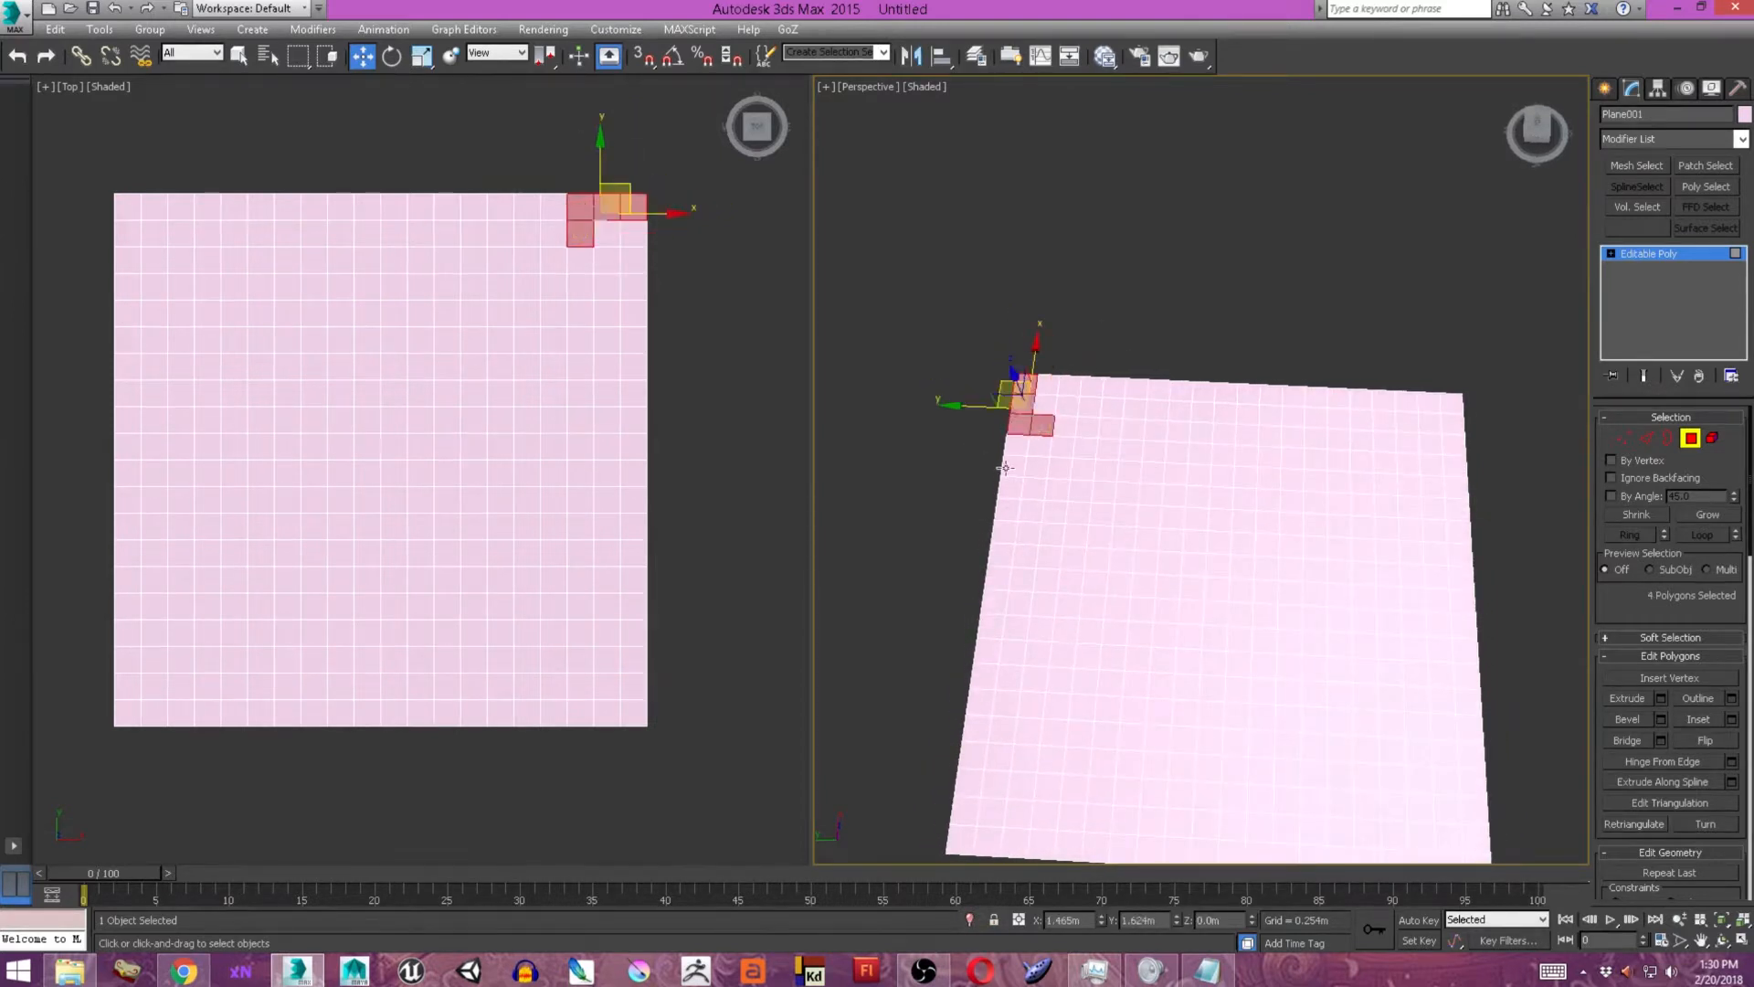
{"action": "left_click", "coordinate": [1009, 488], "text": "ctrl"}
{"action": "left_click", "coordinate": [1052, 511], "text": "ctrl"}
{"action": "left_click", "coordinate": [1056, 489], "text": "ctrl"}
{"action": "left_click", "coordinate": [1030, 490], "text": "ctrl"}
{"action": "left_click", "coordinate": [1008, 511], "text": "ctrl"}
{"action": "left_click", "coordinate": [1031, 511], "text": "ctrl"}
{"action": "left_click", "coordinate": [1017, 447], "text": "ctrl"}
{"action": "left_click", "coordinate": [1015, 464], "text": "ctrl"}
{"action": "left_click", "coordinate": [1037, 467], "text": "ctrl"}
{"action": "left_click", "coordinate": [1058, 468], "text": "ctrl"}
{"action": "left_click", "coordinate": [1041, 446], "text": "ctrl"}
{"action": "left_click_drag", "start_coordinate": [993, 325], "coordinate": [1059, 491], "text": "ctrl"}
{"action": "mouse_move", "coordinate": [1067, 474]}
{"action": "middle_mouse_down", "text": "alt"}
{"action": "mouse_move", "coordinate": [1092, 475]}
{"action": "mouse_move", "coordinate": [1067, 464]}
{"action": "middle_mouse_up", "text": "alt"}
{"action": "scroll", "coordinate": [1067, 464], "scroll_direction": "up", "scroll_amount": 3}
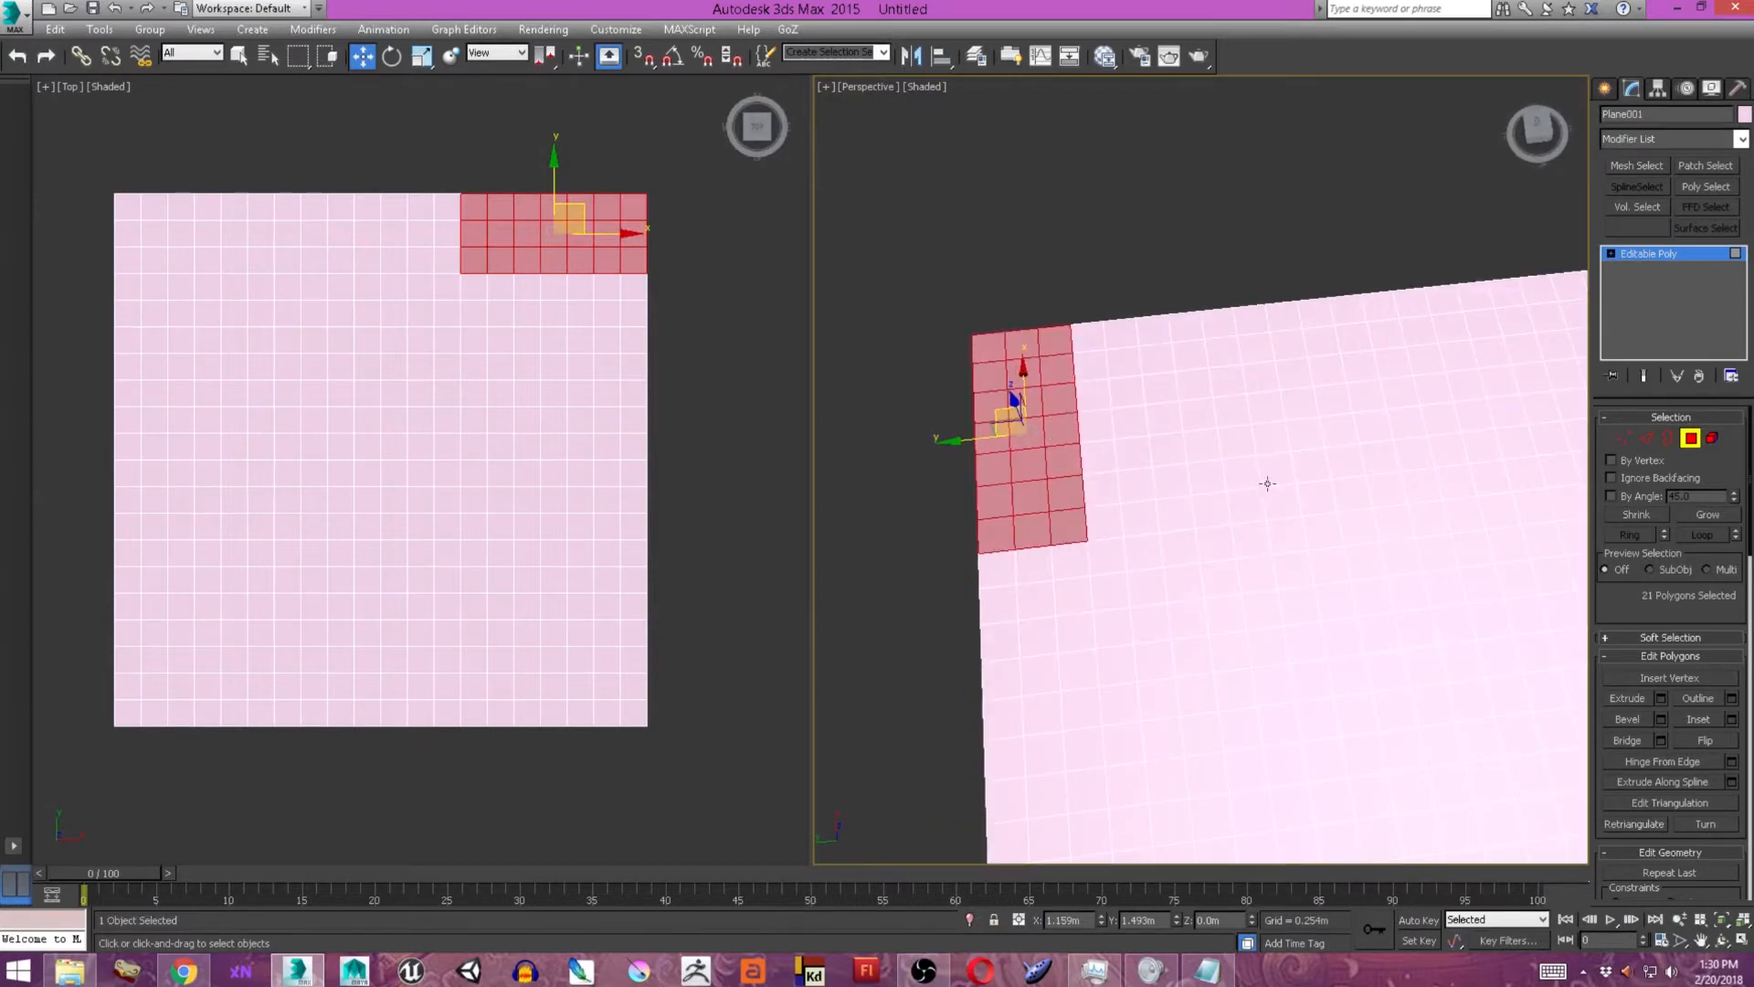
Extrude the selected corner polygons by -0.04 m and scale the recessed face slightly inward.
{"action": "left_click", "coordinate": [1661, 700]}
{"action": "middle_click_drag", "start_coordinate": [1380, 646], "coordinate": [1166, 510], "text": "alt"}
{"action": "left_click_drag", "start_coordinate": [1213, 507], "coordinate": [1213, 530]}
{"action": "middle_click_drag", "start_coordinate": [1211, 525], "coordinate": [1220, 530], "text": "alt"}
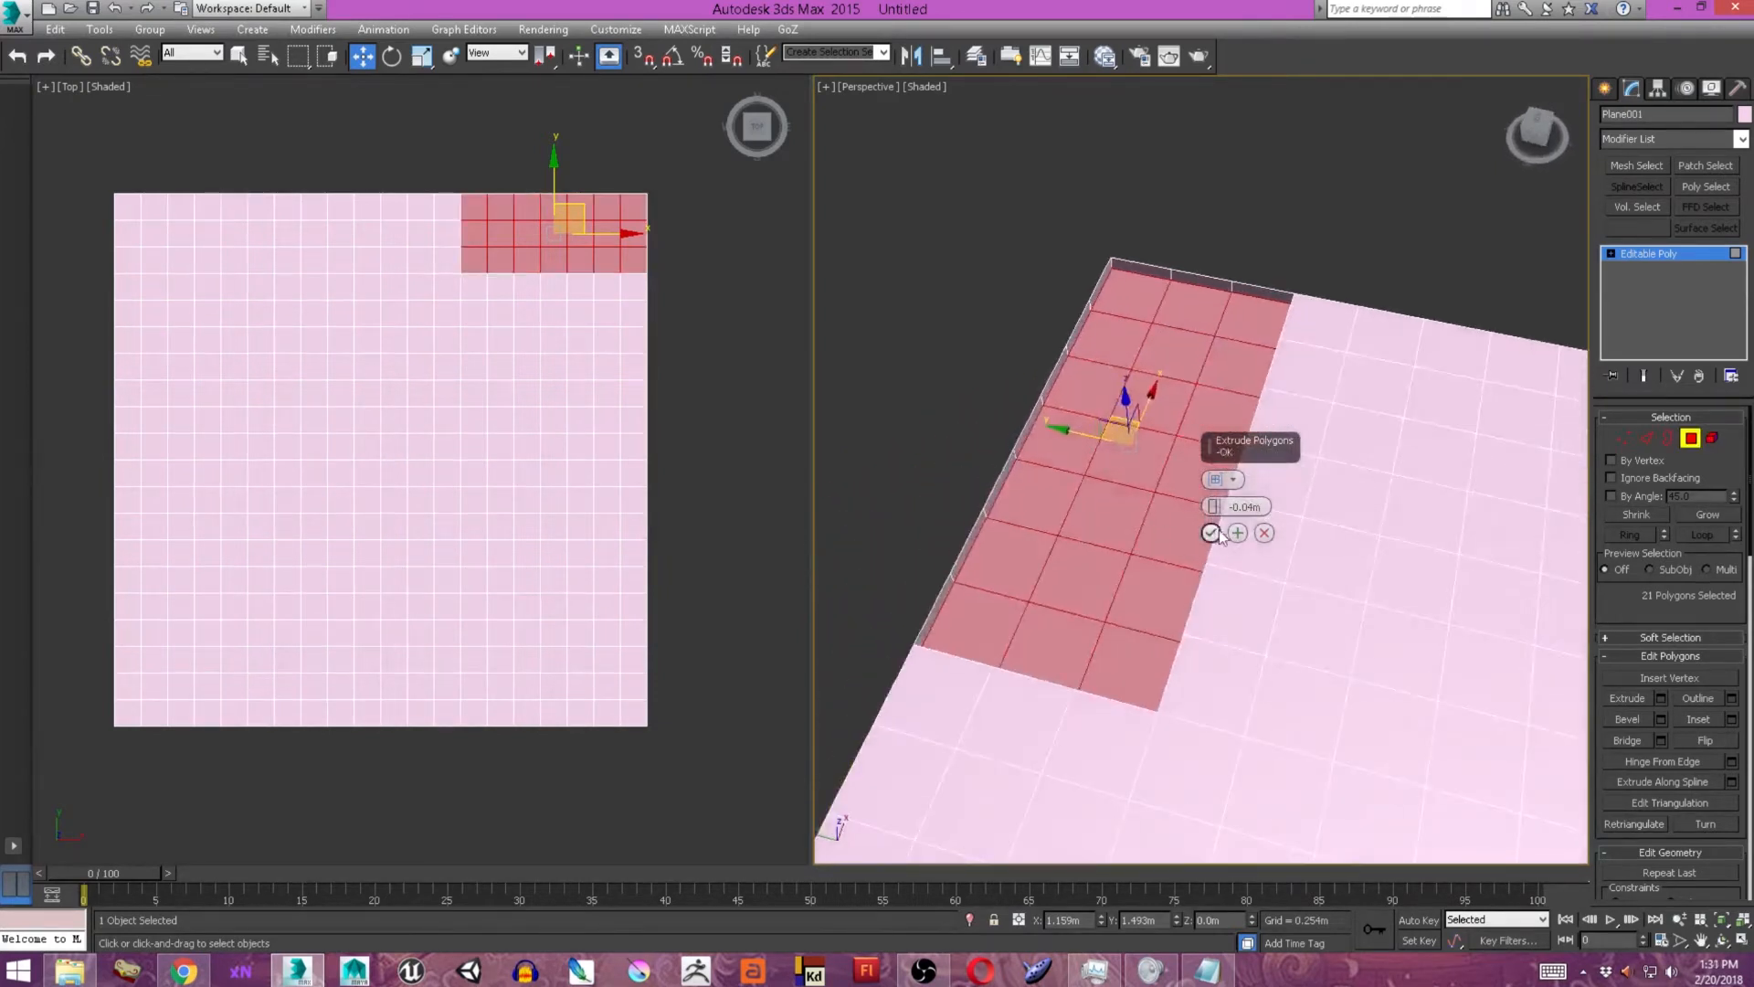
{"action": "left_click", "coordinate": [1210, 532]}
{"action": "key", "text": "r"}
{"action": "left_click_drag", "start_coordinate": [1136, 457], "coordinate": [1143, 466]}
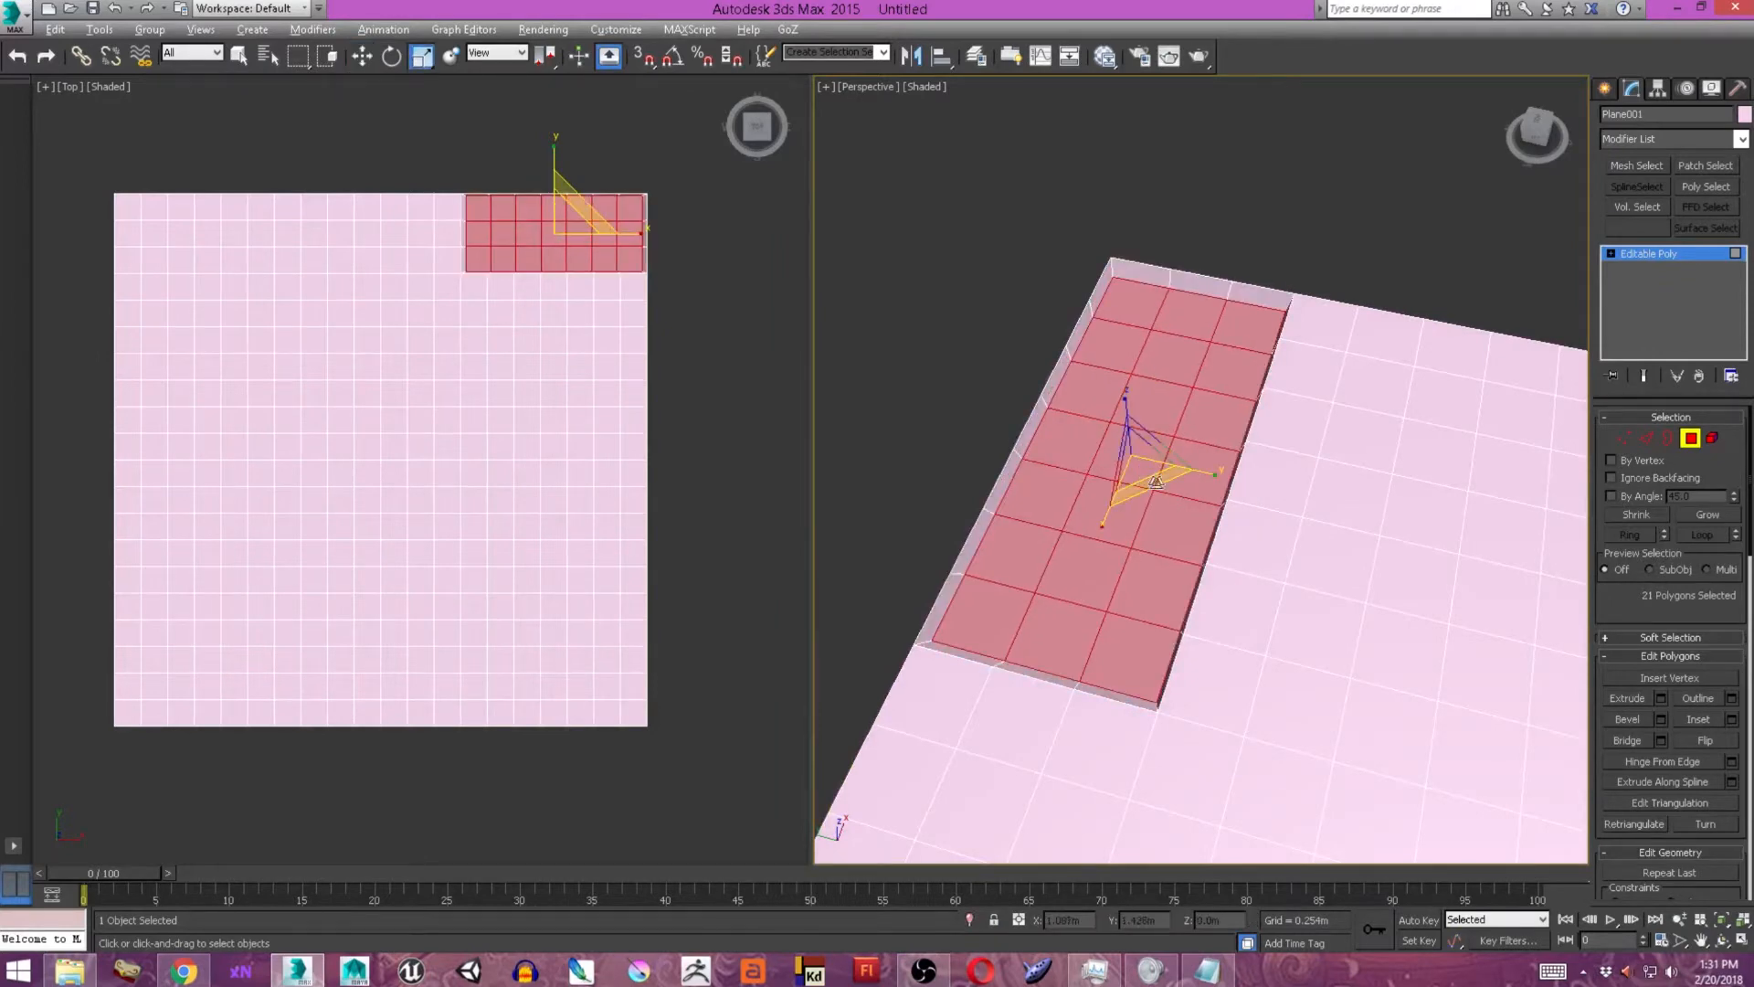
Extrude the selected 9 by 8 block of polygons below the recessed corner.
{"action": "scroll", "coordinate": [1155, 482], "scroll_direction": "down", "scroll_amount": 3}
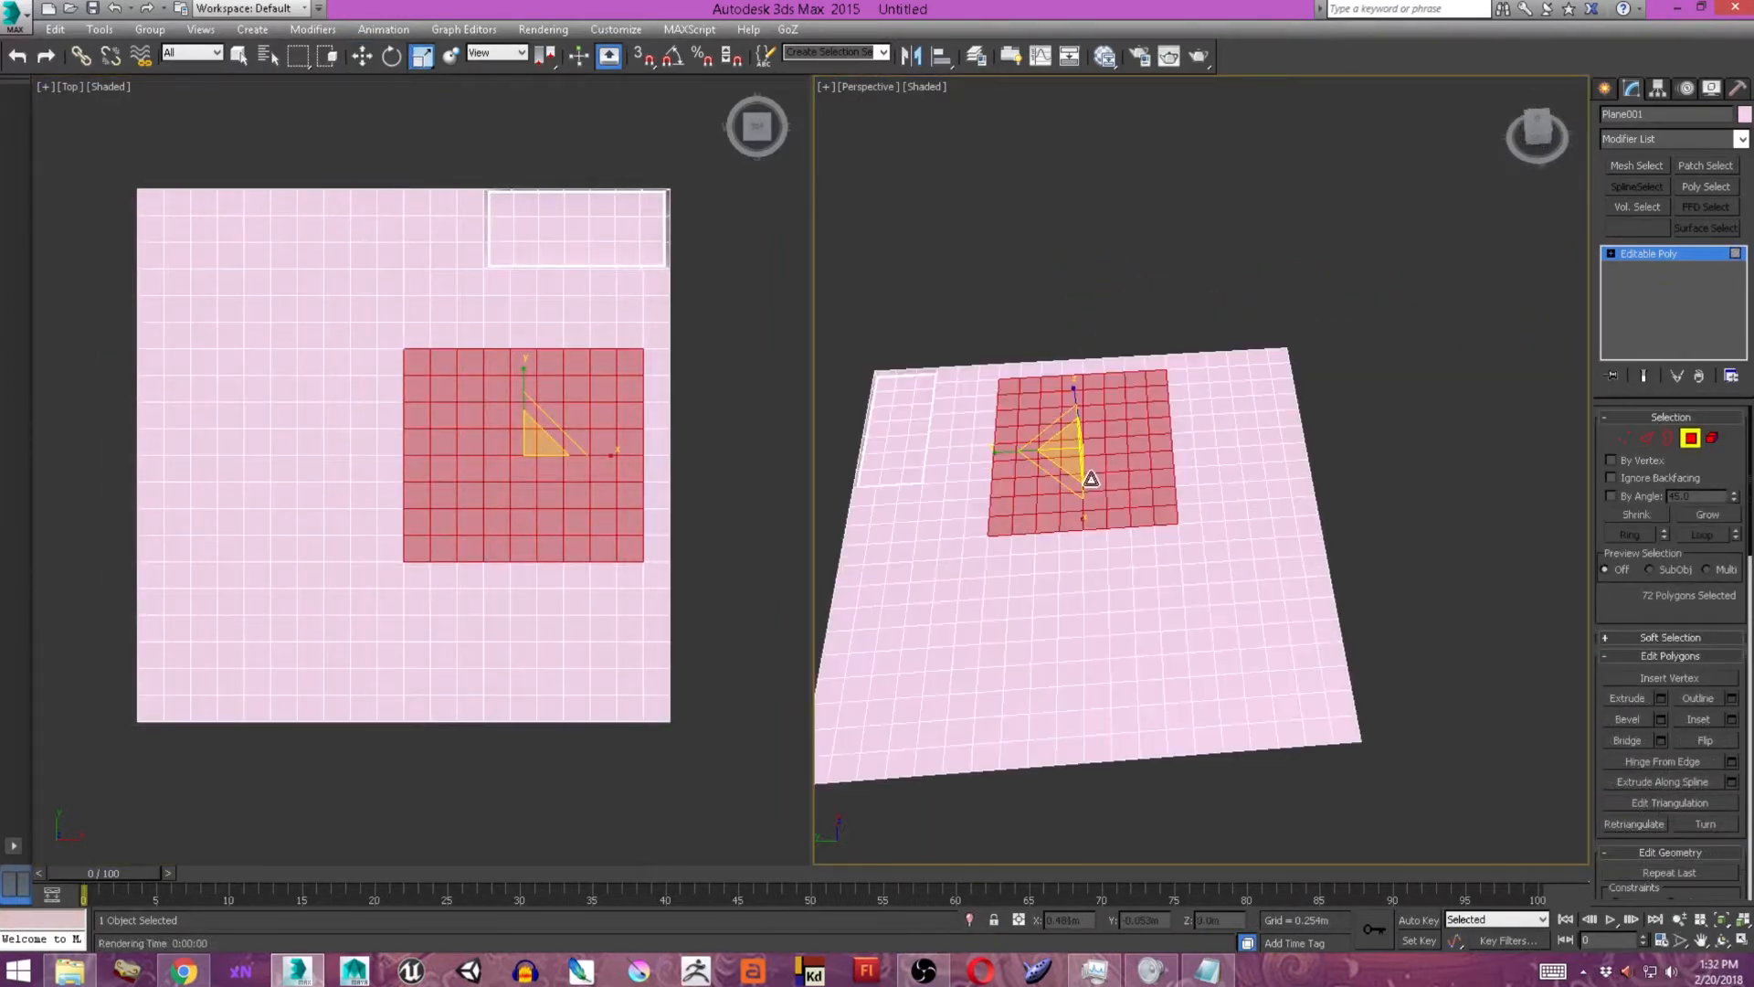
{"action": "scroll", "coordinate": [1088, 482], "scroll_direction": "up", "scroll_amount": 3}
{"action": "middle_click_drag", "start_coordinate": [1142, 475], "coordinate": [1137, 503], "text": "alt"}
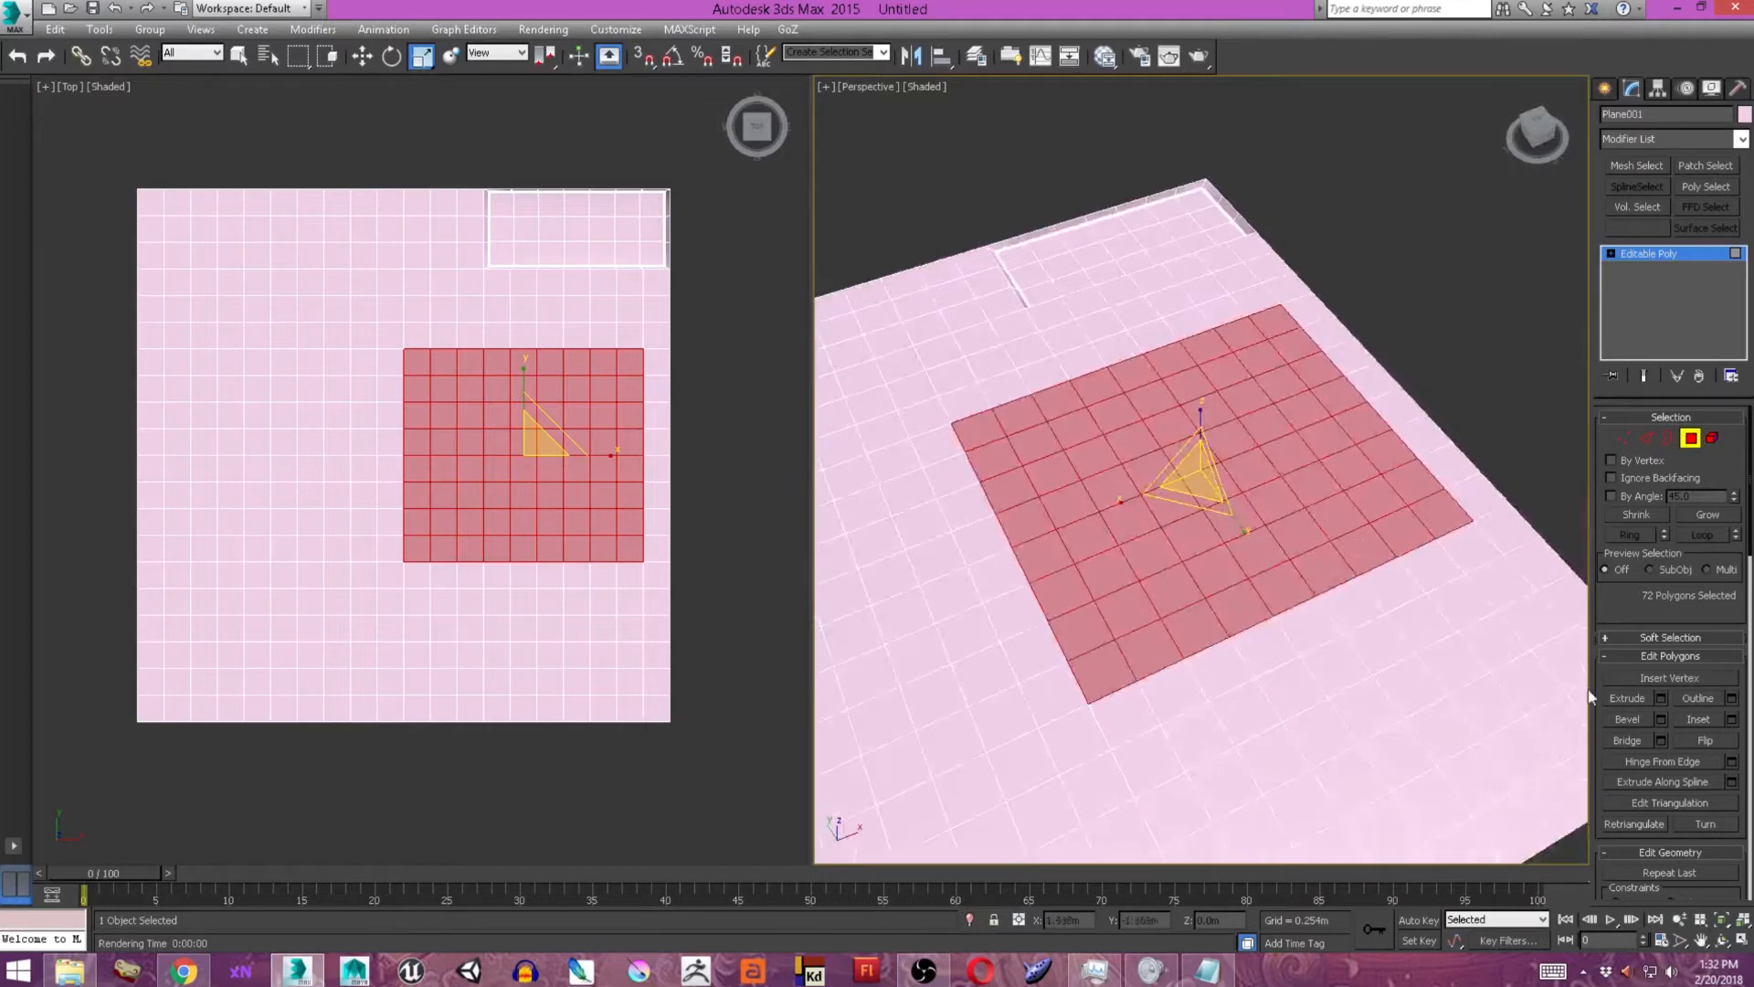
{"action": "left_click", "coordinate": [1661, 698]}
{"action": "middle_click_drag", "start_coordinate": [1237, 572], "coordinate": [1208, 520], "text": "alt"}
{"action": "left_click_drag", "start_coordinate": [1213, 507], "coordinate": [1213, 448]}
{"action": "middle_click_drag", "start_coordinate": [1101, 411], "coordinate": [1225, 534], "text": "alt"}
{"action": "left_click", "coordinate": [1210, 532]}
Scale the large panel's selected inner face slightly outward so its side walls become steeper.
{"action": "key", "text": "z"}
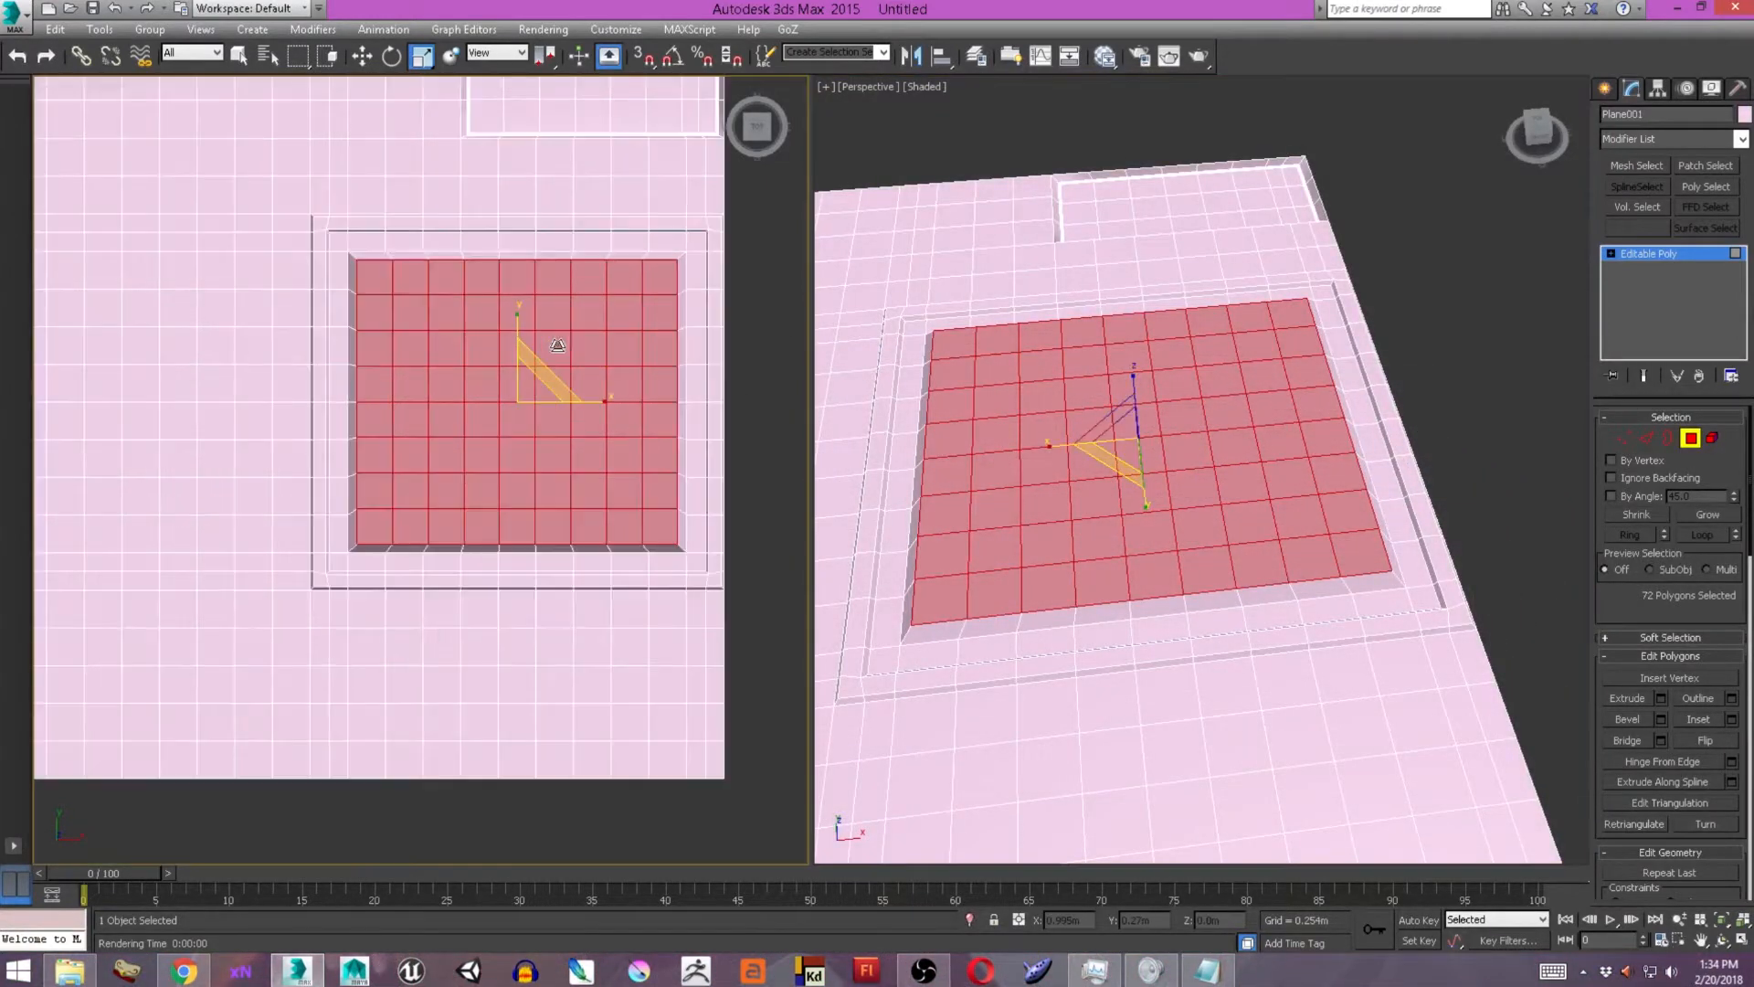
{"action": "key", "text": "shift+q"}
{"action": "left_click", "coordinate": [984, 117]}
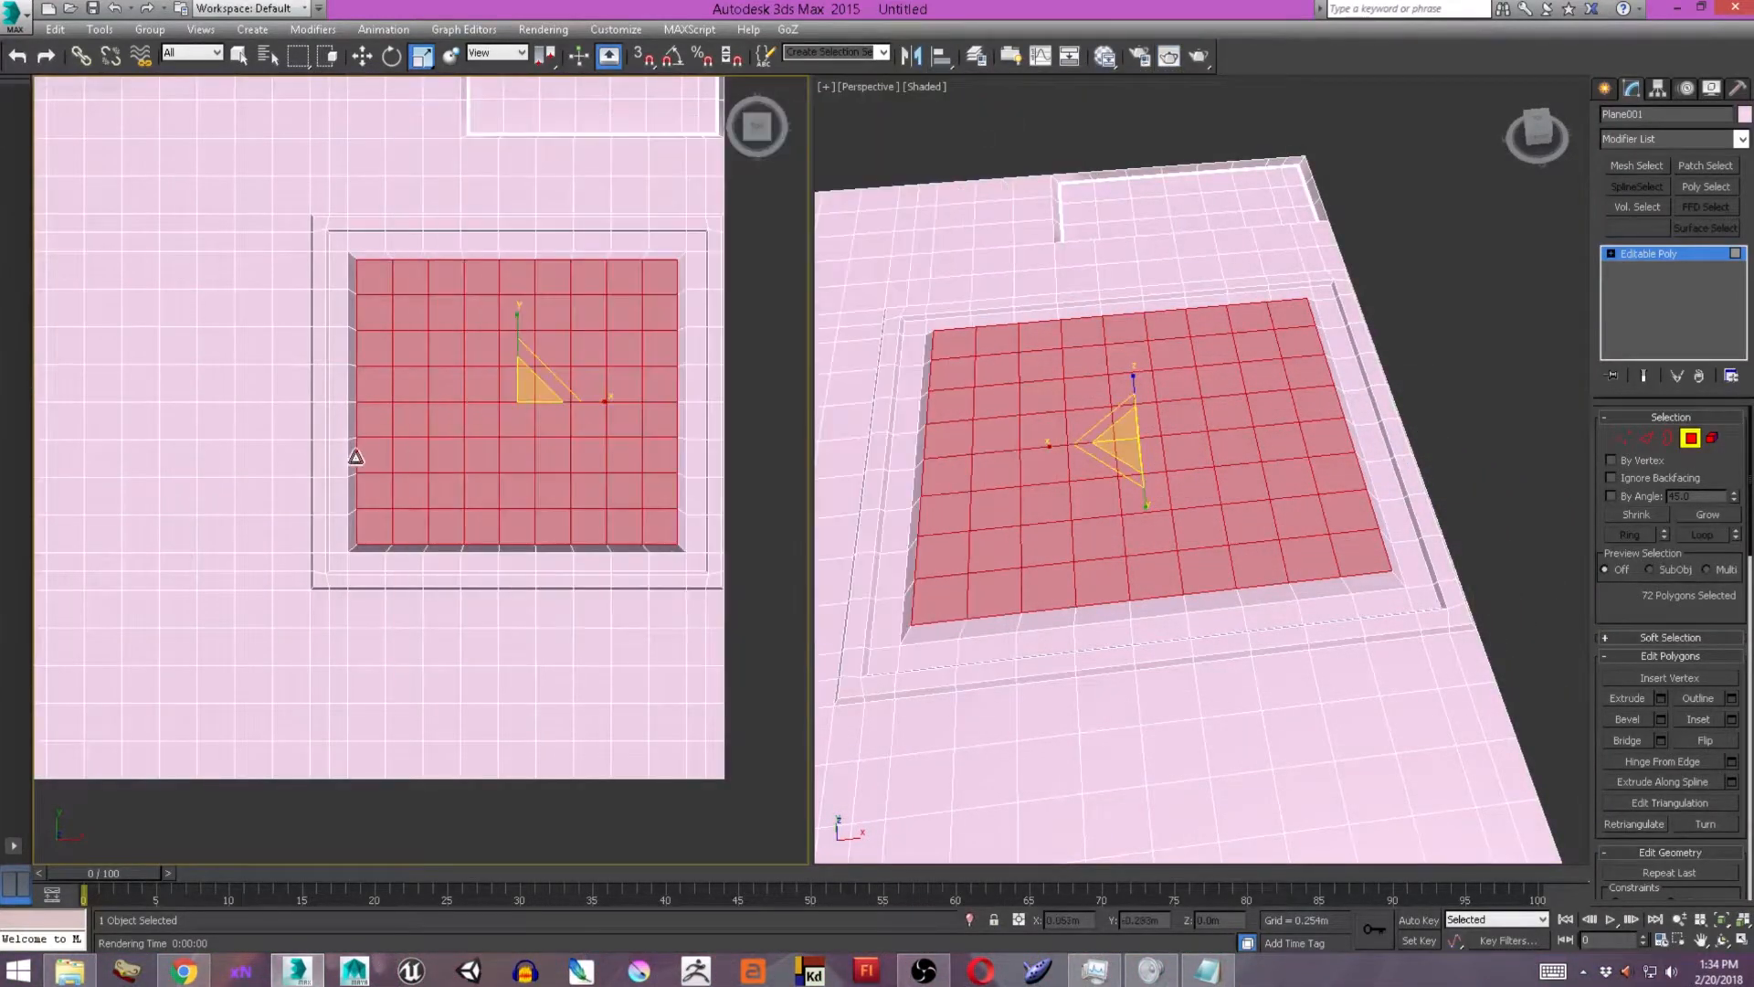
{"action": "scroll", "coordinate": [520, 384], "scroll_direction": "up", "scroll_amount": 5}
{"action": "left_click_drag", "start_coordinate": [611, 353], "coordinate": [612, 352]}
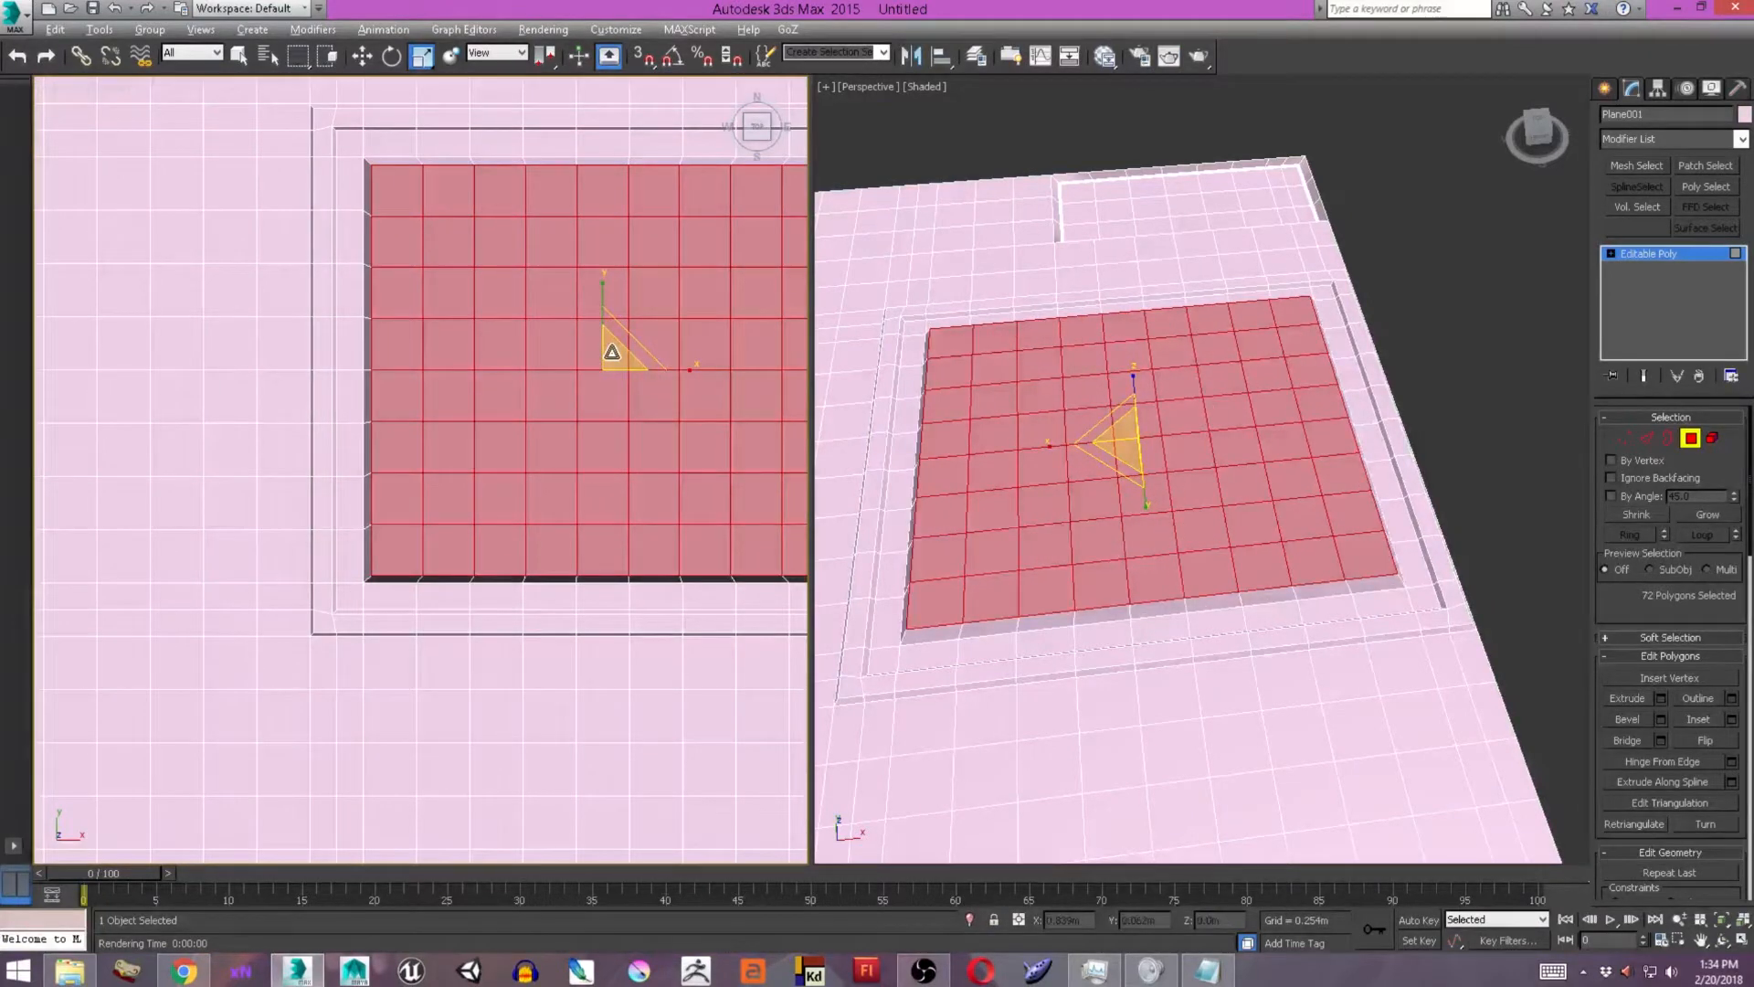
{"action": "left_click", "coordinate": [612, 352], "text": "alt"}
{"action": "middle_click_drag", "start_coordinate": [612, 411], "coordinate": [594, 428]}
{"action": "left_click", "coordinate": [581, 358], "text": "ctrl"}
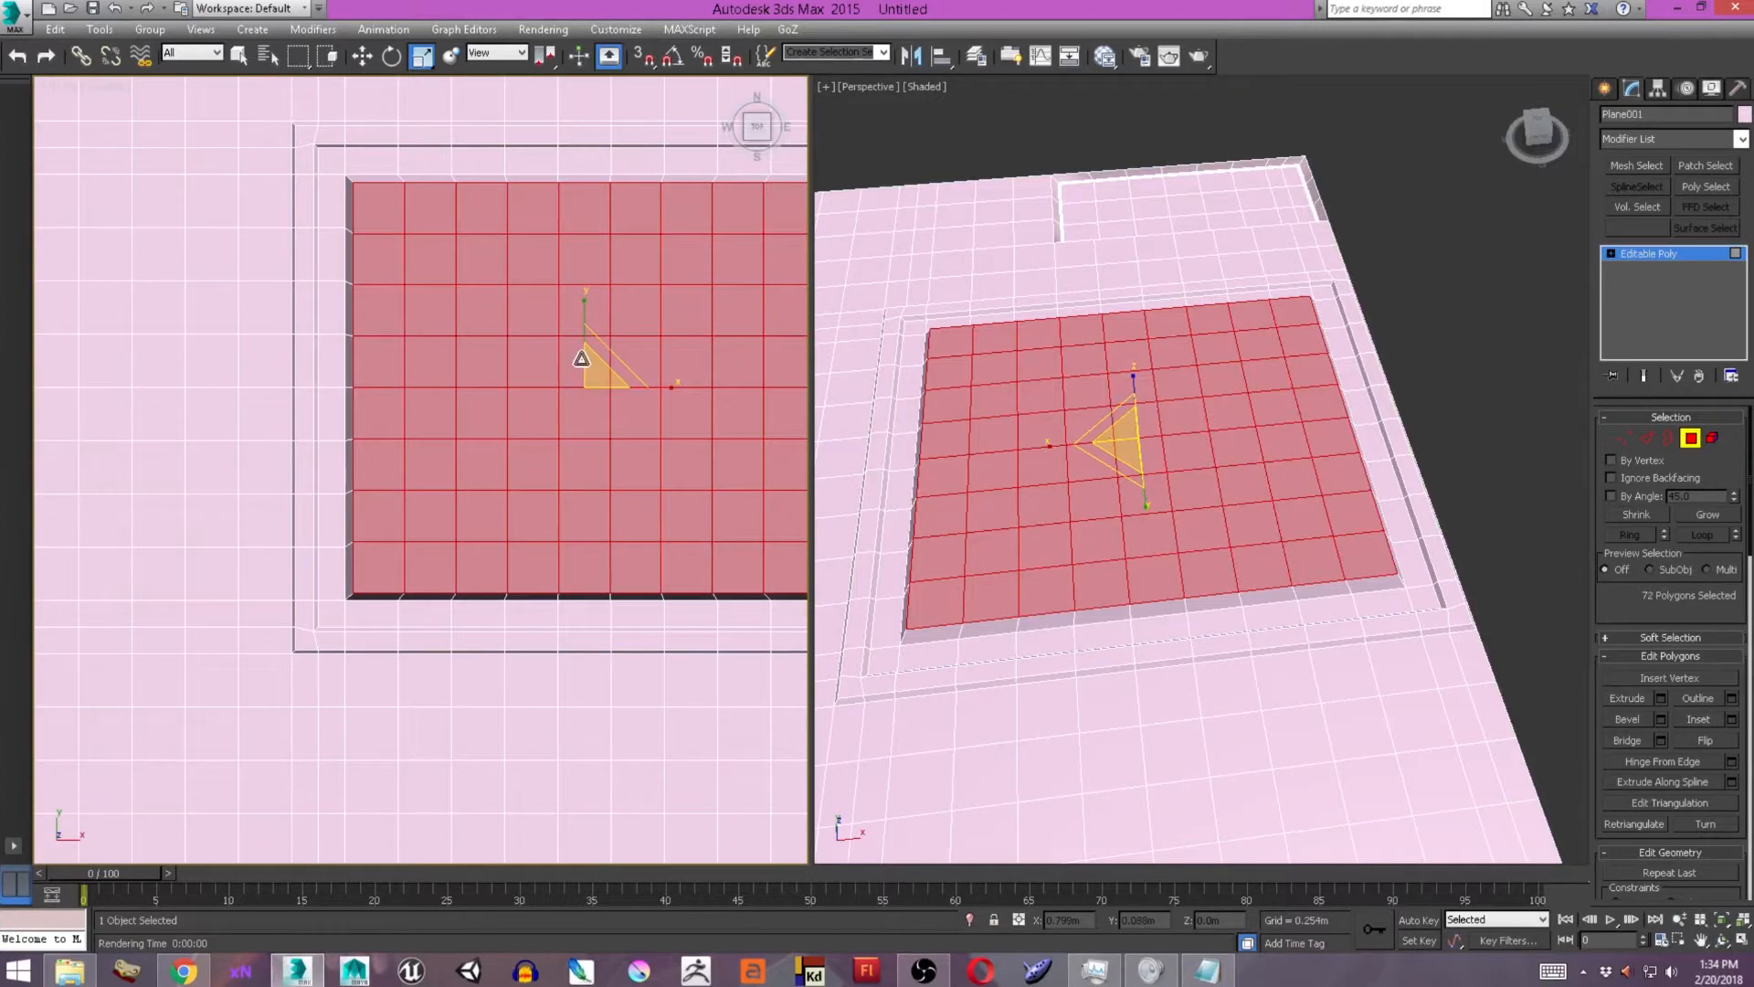
{"action": "left_click_drag", "start_coordinate": [605, 376], "coordinate": [611, 376]}
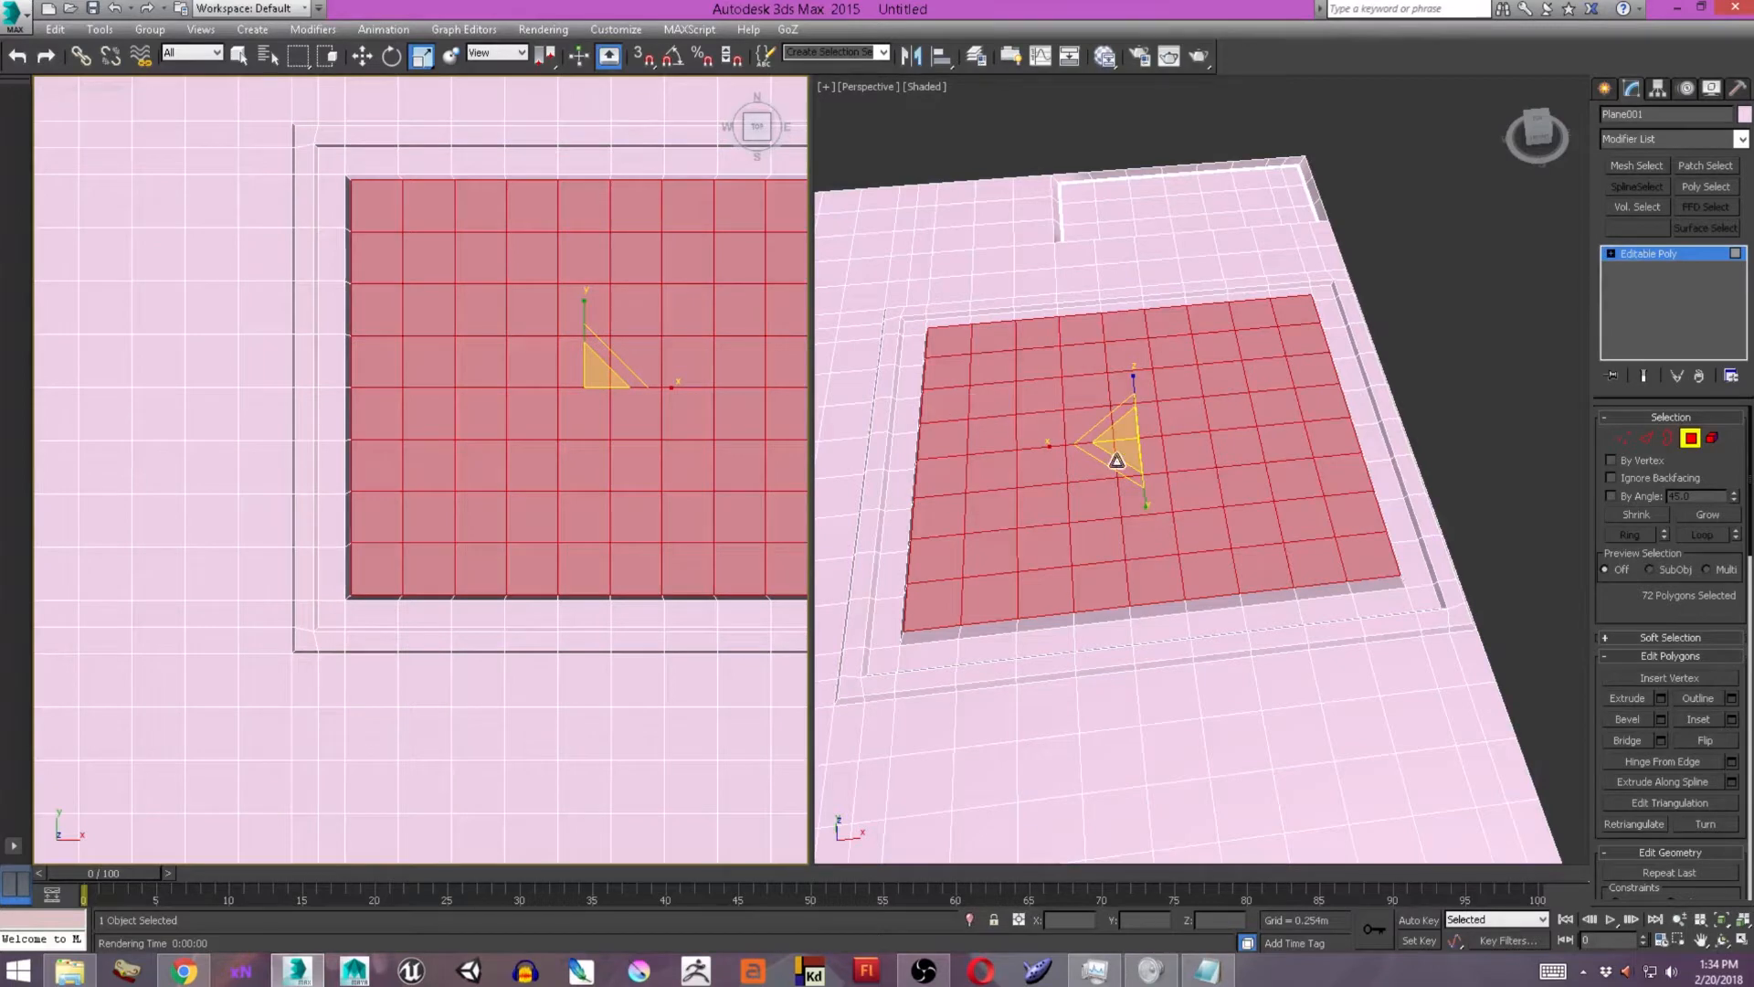
{"action": "middle_click_drag", "start_coordinate": [1052, 437], "coordinate": [1008, 544], "text": "alt"}
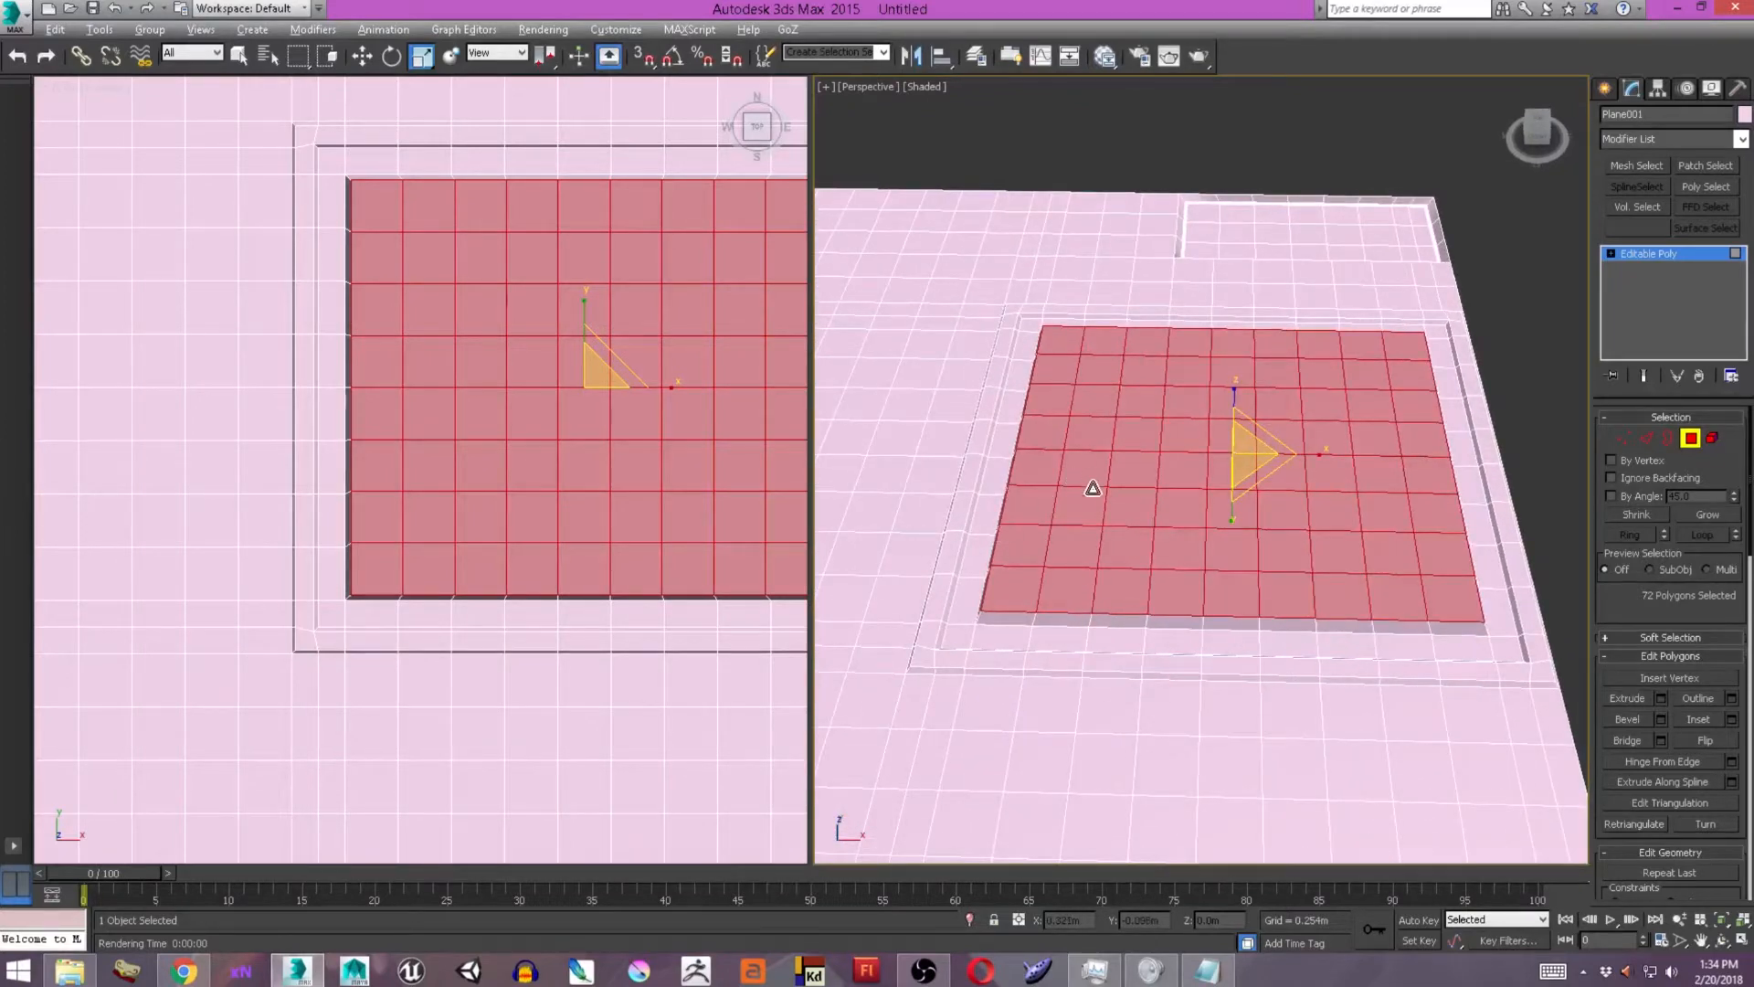
{"action": "middle_click_drag", "start_coordinate": [1092, 487], "coordinate": [1100, 529], "text": "alt"}
{"action": "middle_click_drag", "start_coordinate": [524, 264], "coordinate": [459, 288]}
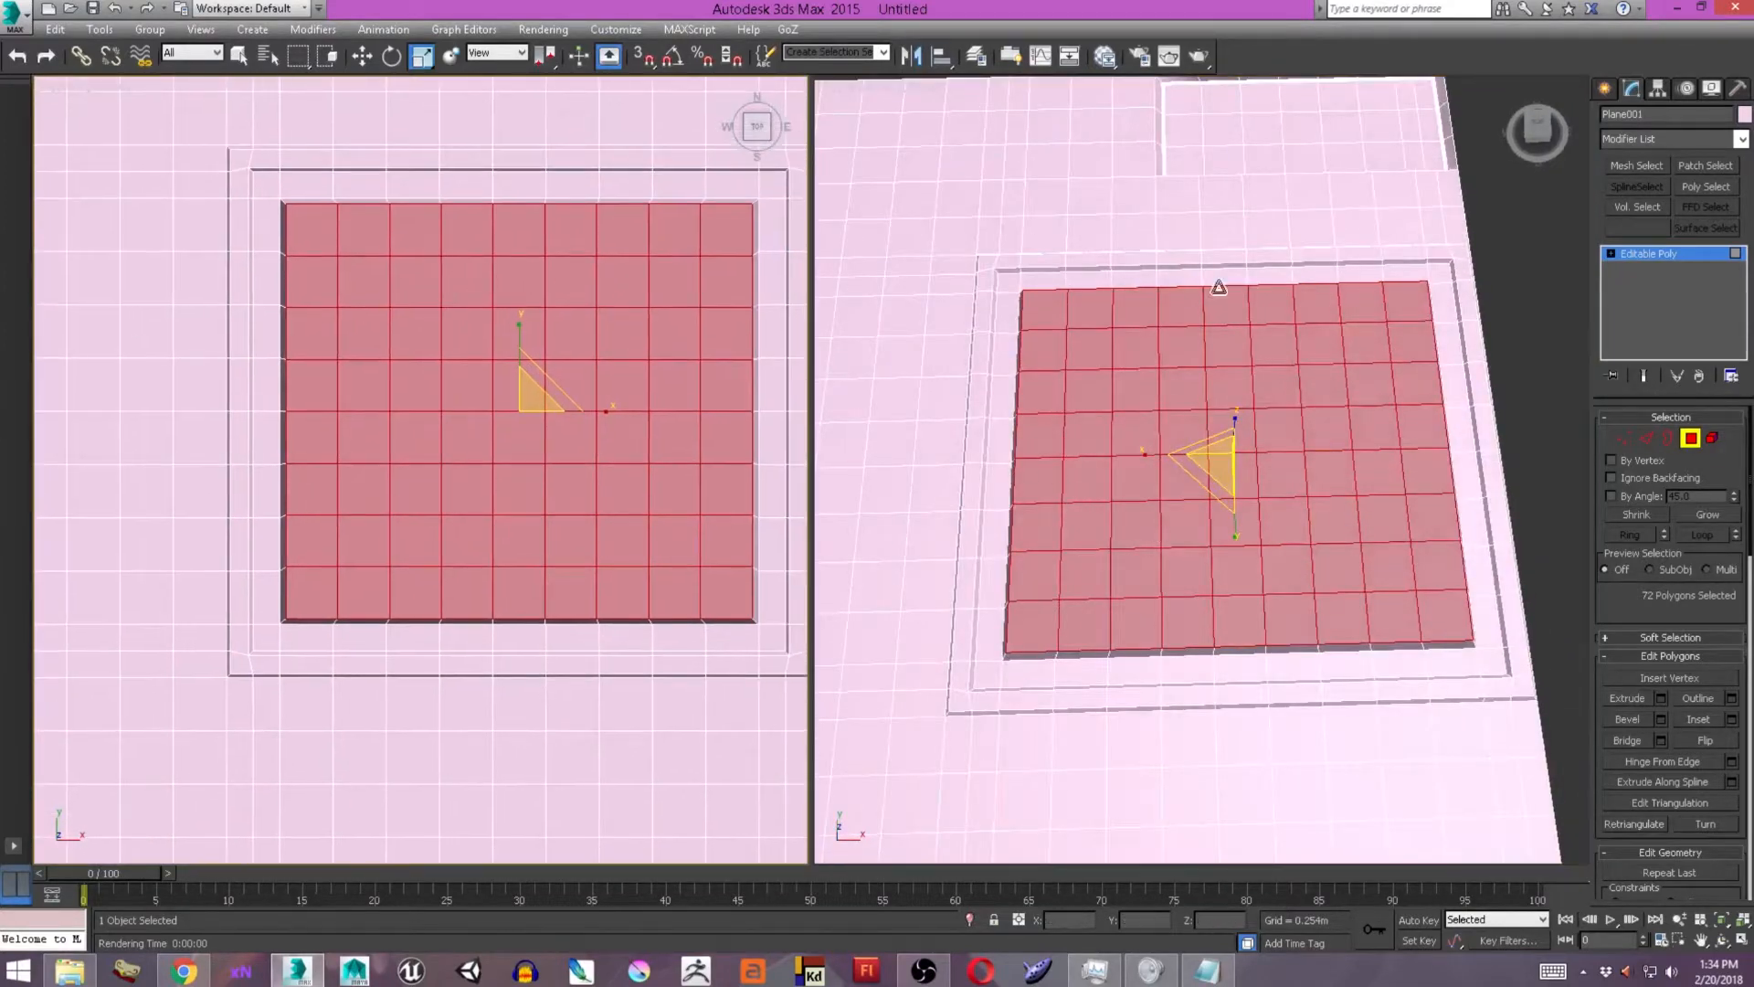
Draw an NGon spline of about 0.115 m radius beside the plane and set it to 8 sides.
{"action": "left_click", "coordinate": [1604, 88]}
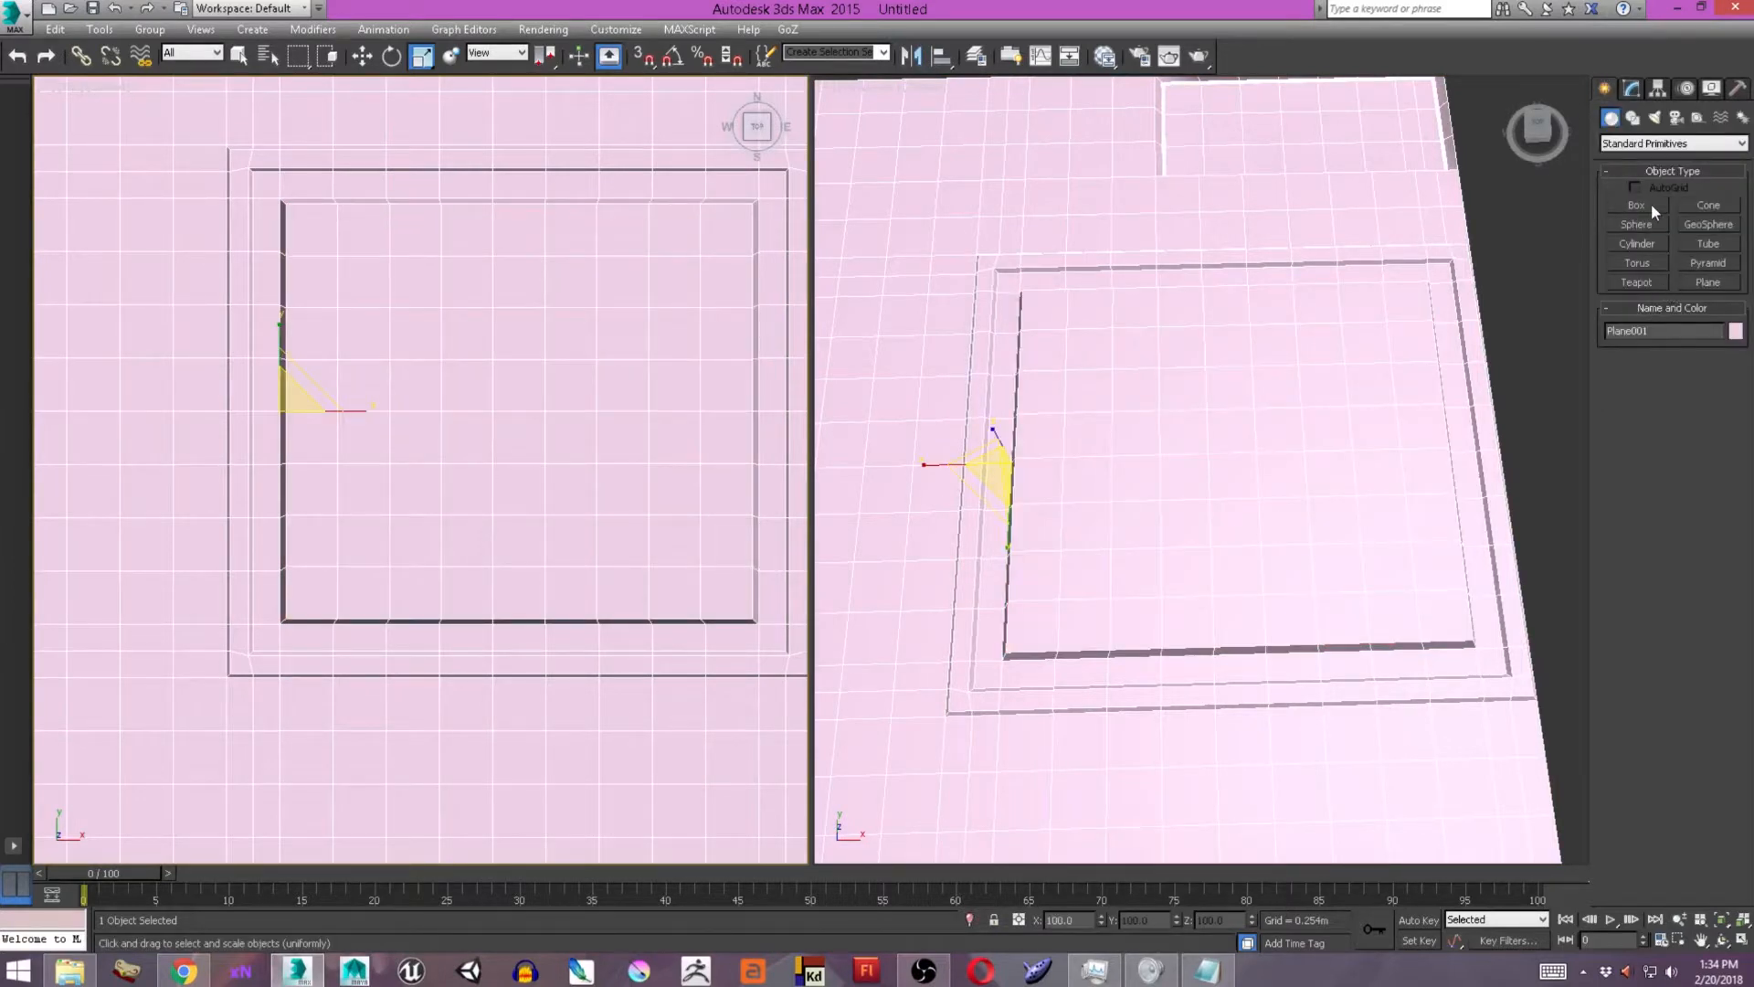
{"action": "left_click", "coordinate": [1632, 118]}
{"action": "left_click", "coordinate": [1648, 279]}
{"action": "scroll", "coordinate": [603, 368], "scroll_direction": "up", "scroll_amount": 5}
{"action": "left_click_drag", "start_coordinate": [597, 366], "coordinate": [627, 349]}
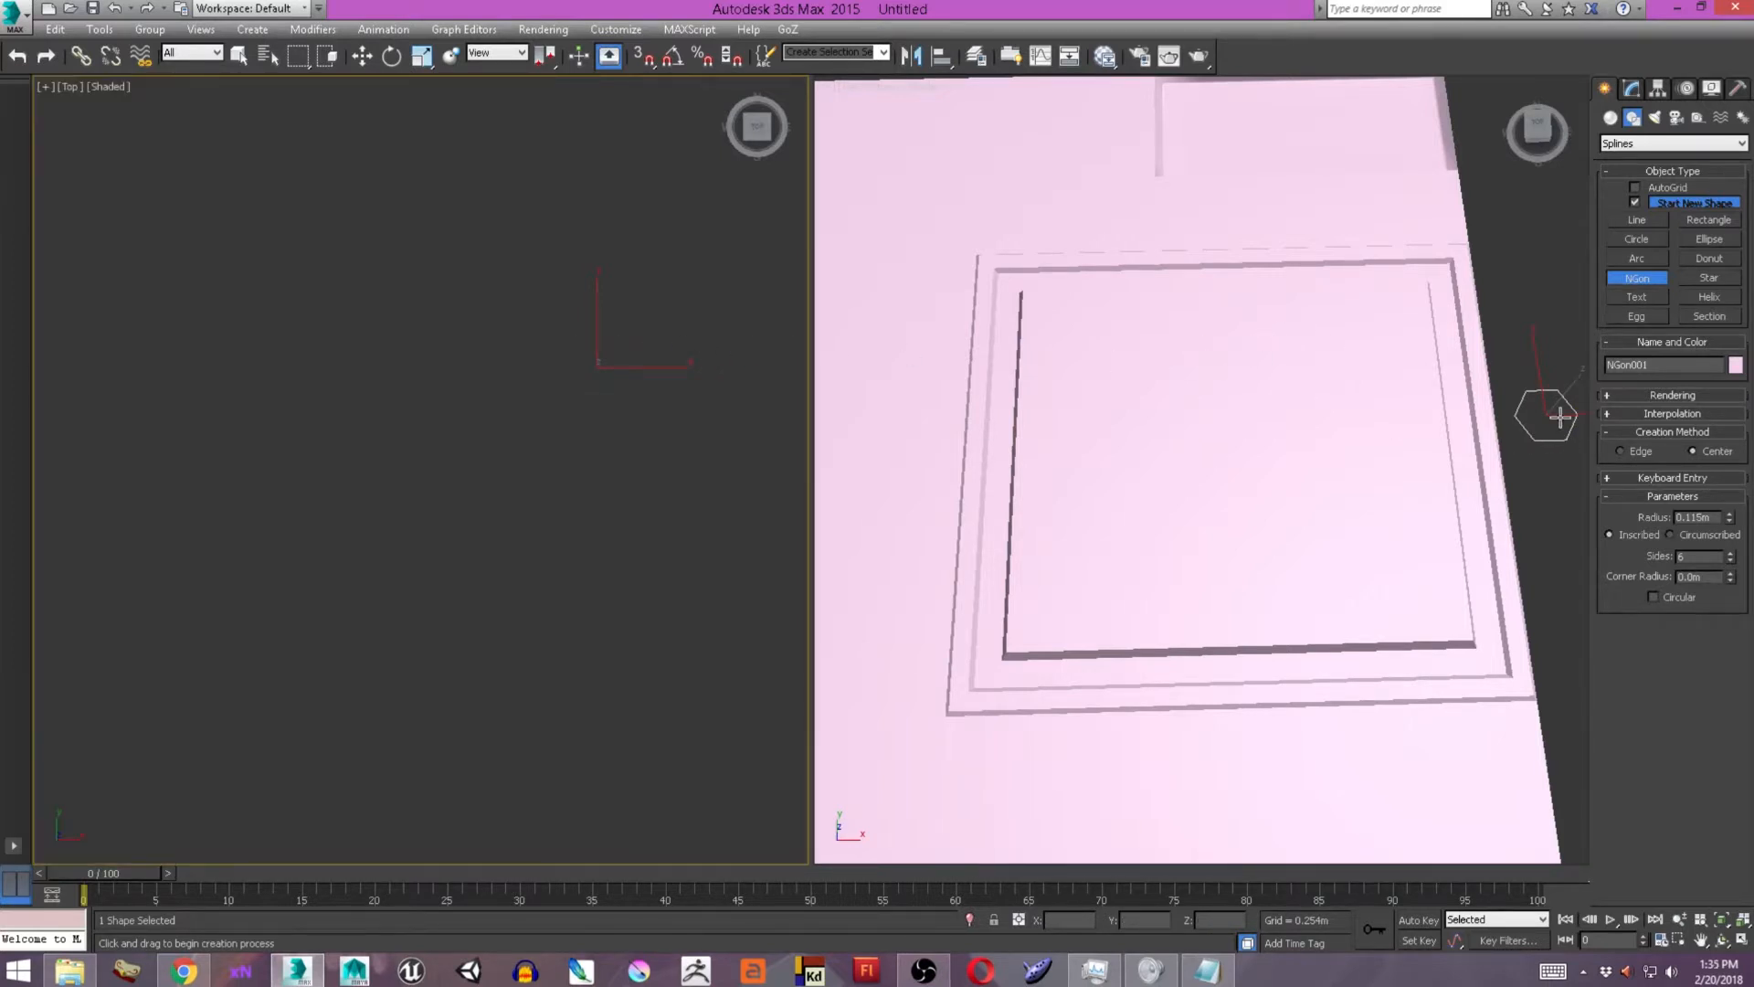
{"action": "left_click", "coordinate": [1730, 552]}
{"action": "left_click", "coordinate": [1730, 554]}
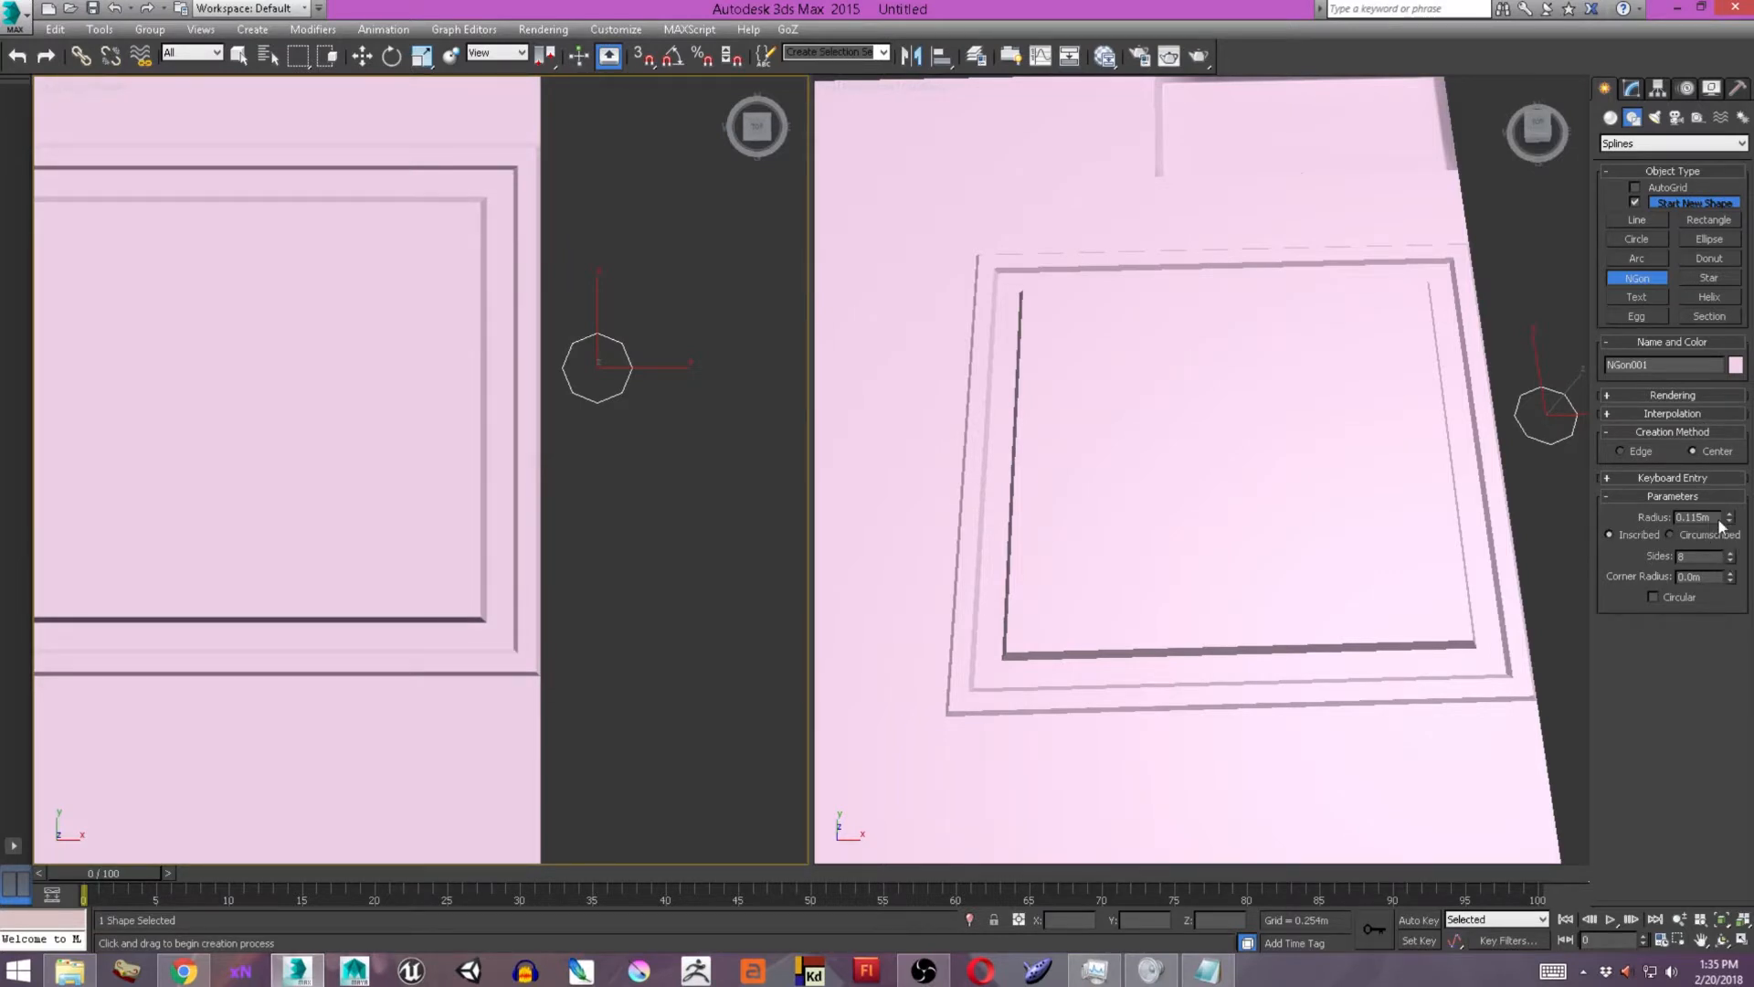
Convert the octagon to an editable poly and move it over the large panel's upper-right corner.
{"action": "key", "text": "r"}
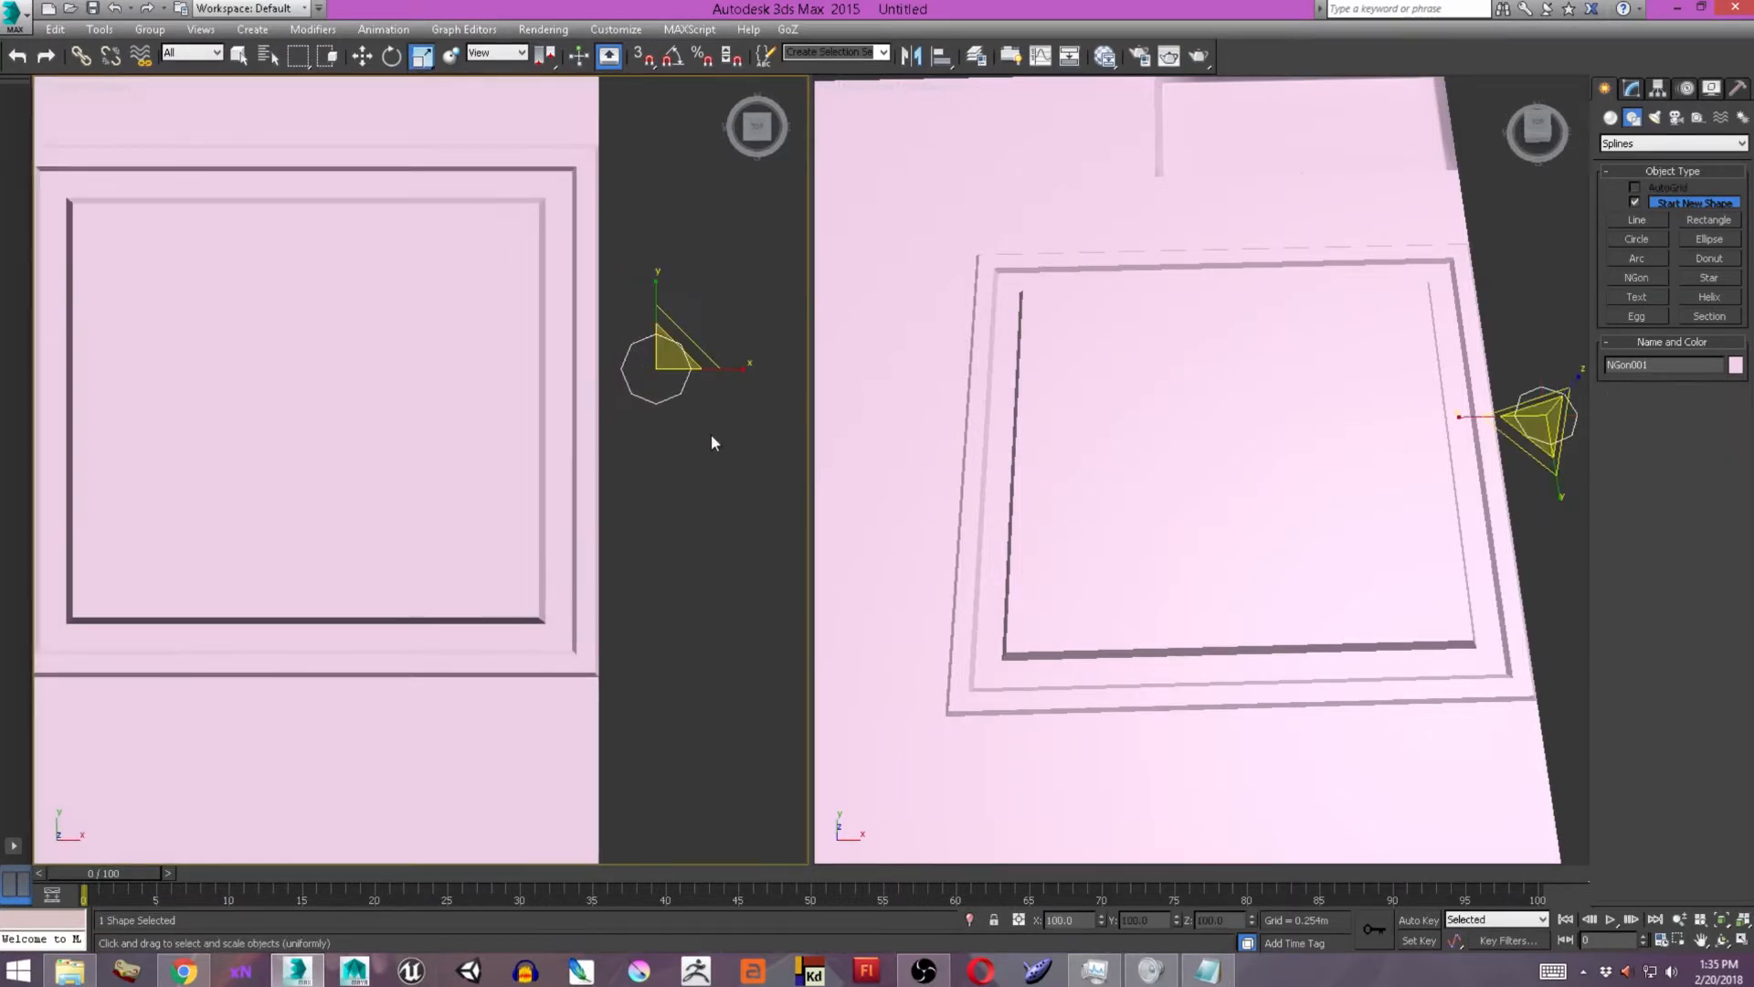
{"action": "right_click", "coordinate": [657, 383]}
{"action": "mouse_move", "coordinate": [754, 581]}
{"action": "left_click", "coordinate": [892, 594]}
{"action": "key", "text": "w"}
{"action": "left_click_drag", "start_coordinate": [683, 368], "coordinate": [538, 235]}
Change the octagon's object color to orange and raise it to about 0.071 m above the plane.
{"action": "left_click", "coordinate": [1744, 114]}
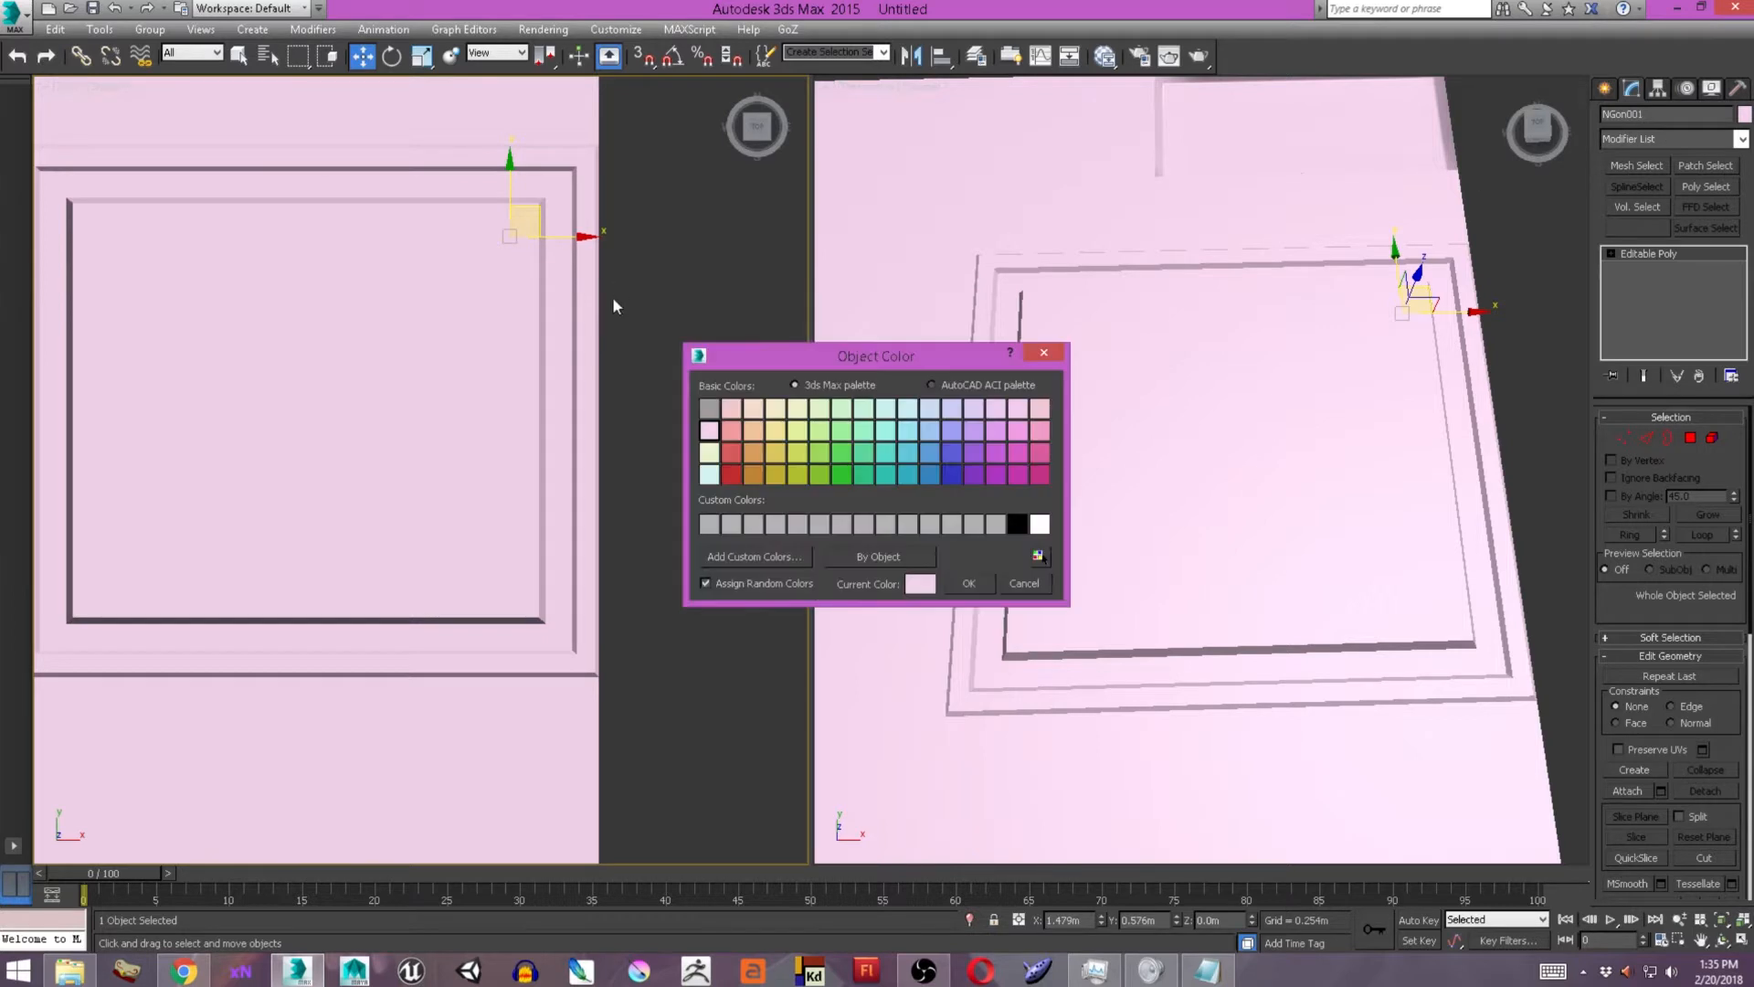
{"action": "left_click", "coordinate": [755, 450]}
{"action": "left_click", "coordinate": [969, 583]}
{"action": "middle_click_drag", "start_coordinate": [1275, 483], "coordinate": [1440, 230], "text": "alt"}
{"action": "left_click_drag", "start_coordinate": [1416, 259], "coordinate": [1419, 243]}
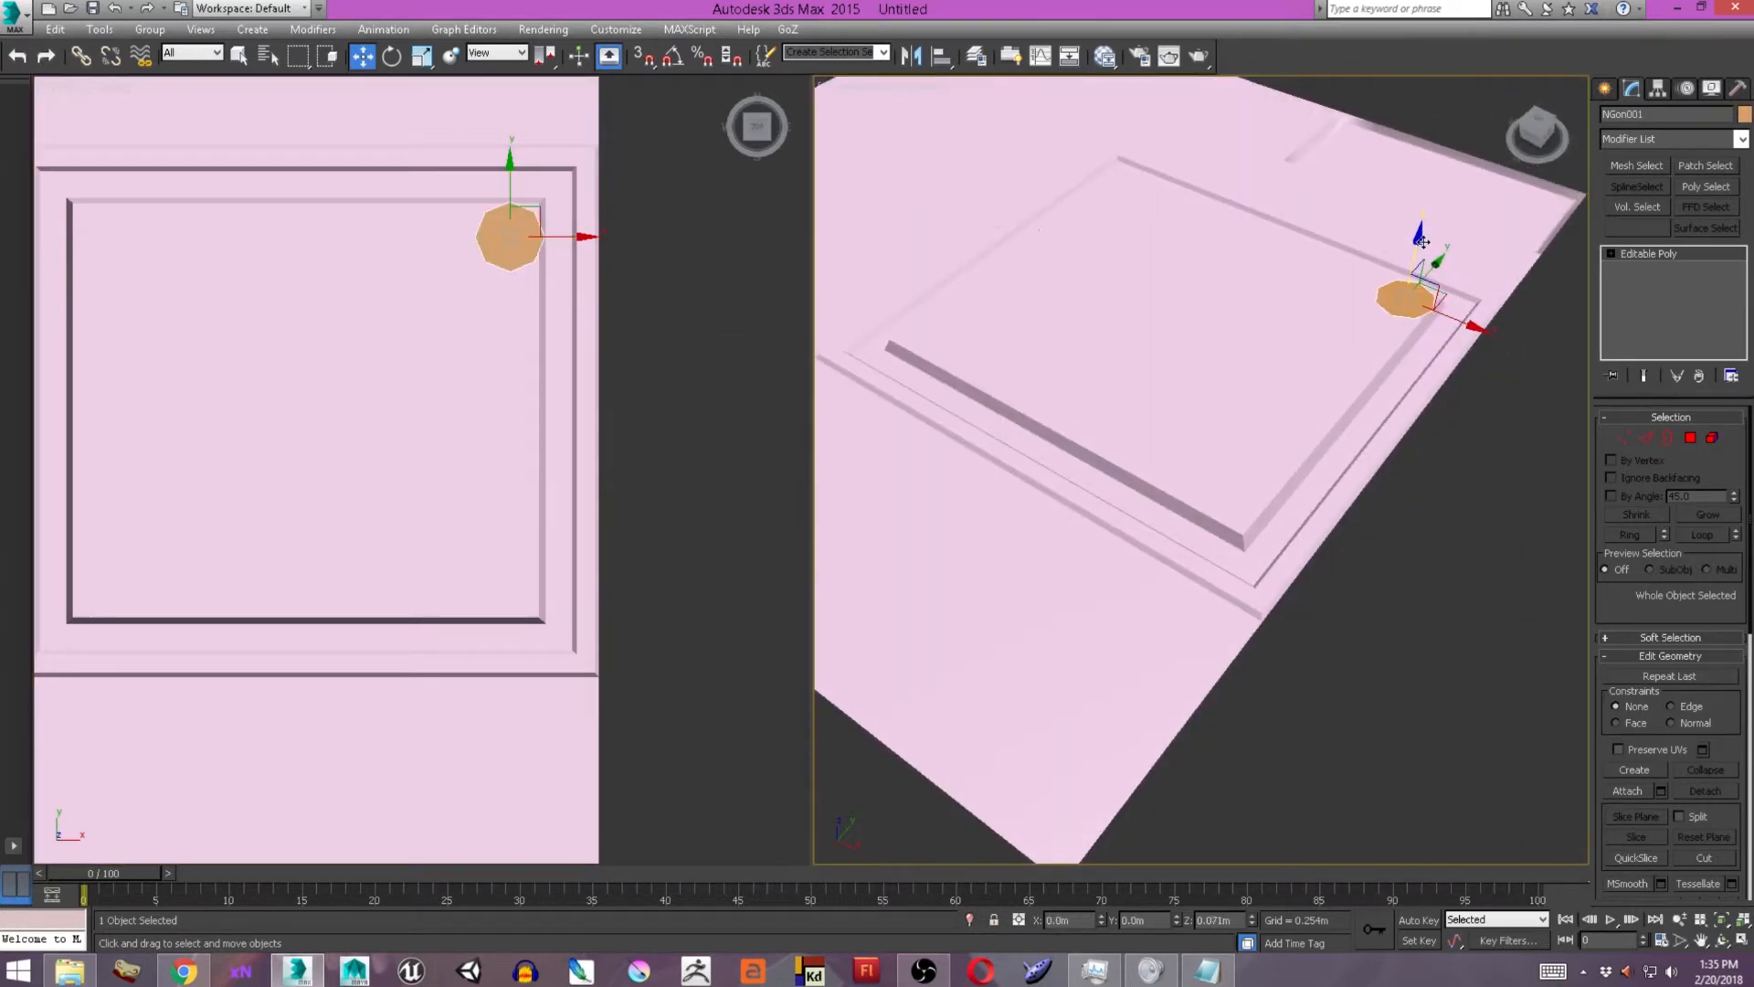
Select all eight vertices of the octagon and scale them down uniformly to make it smaller.
{"action": "scroll", "coordinate": [453, 214], "scroll_direction": "up", "scroll_amount": 4}
{"action": "left_click_drag", "start_coordinate": [604, 236], "coordinate": [612, 235]}
{"action": "key", "text": "1"}
{"action": "left_click_drag", "start_coordinate": [462, 146], "coordinate": [761, 472]}
{"action": "key", "text": "r"}
{"action": "left_click_drag", "start_coordinate": [592, 249], "coordinate": [615, 393]}
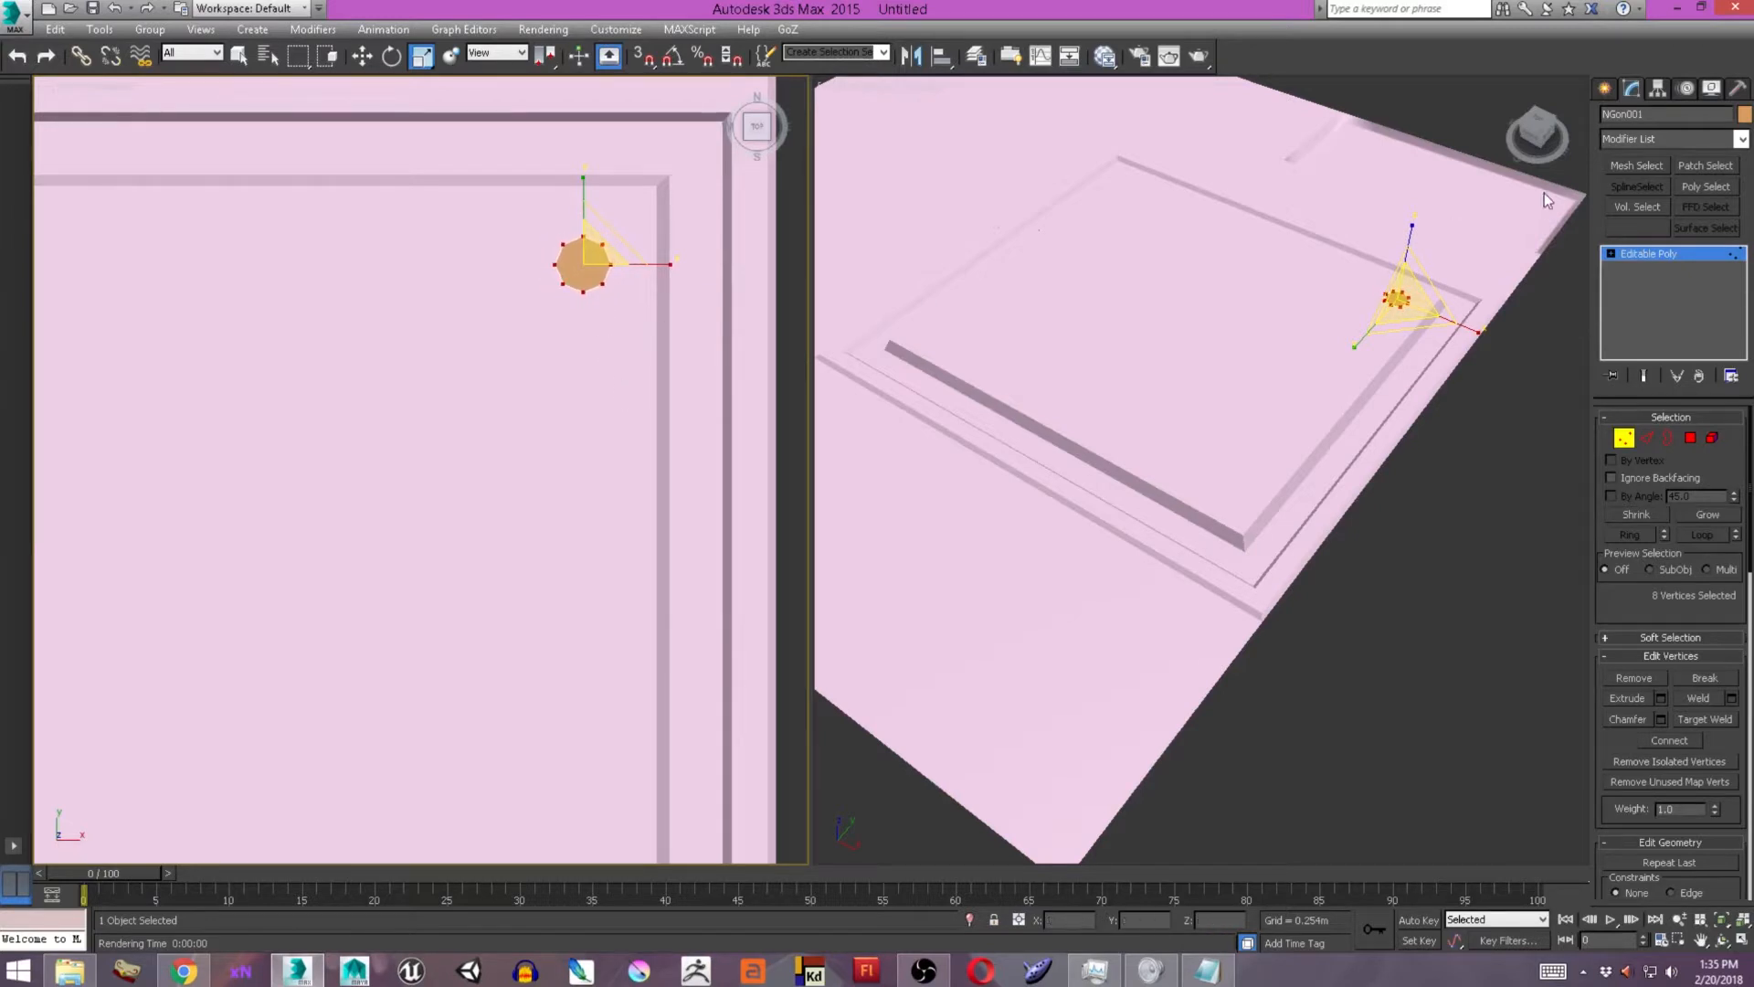
Move the small octagon closer into the large panel's upper-right corner.
{"action": "left_click", "coordinate": [1605, 88]}
{"action": "key", "text": "w"}
{"action": "left_click_drag", "start_coordinate": [613, 235], "coordinate": [649, 191]}
Bevel the octagon's polygon upward with a smaller top outline to form a tapered bolt.
{"action": "key", "text": "4"}
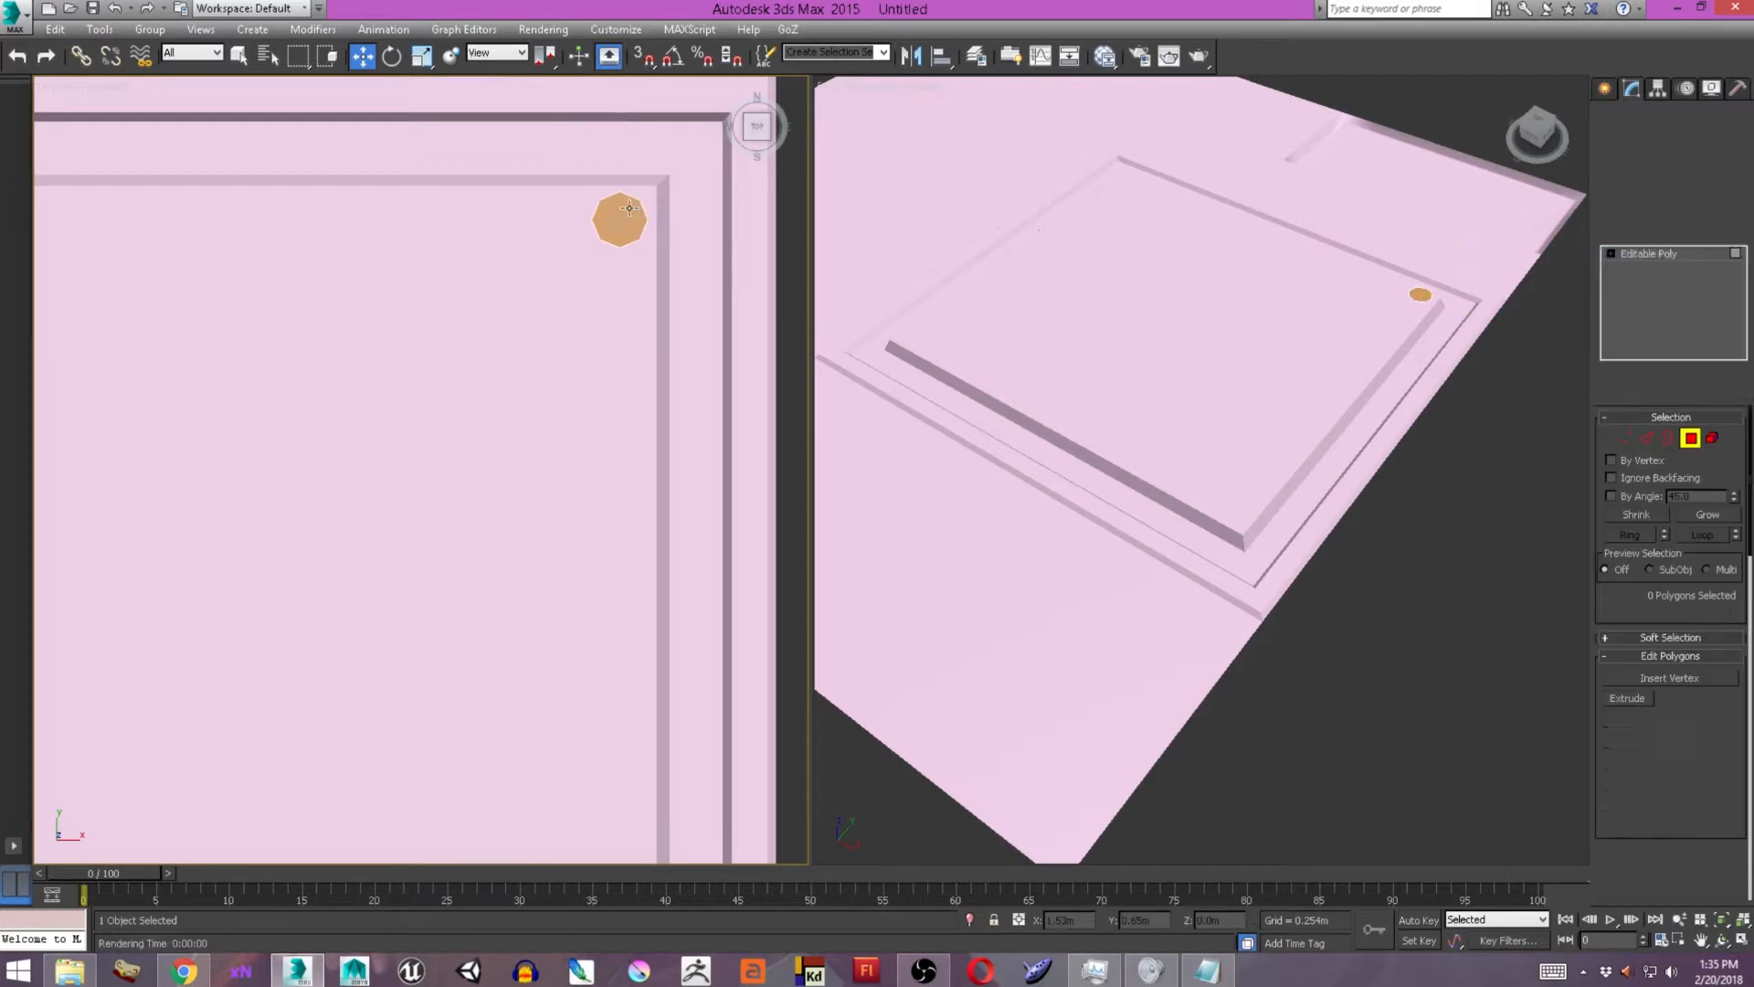
{"action": "left_click", "coordinate": [621, 217]}
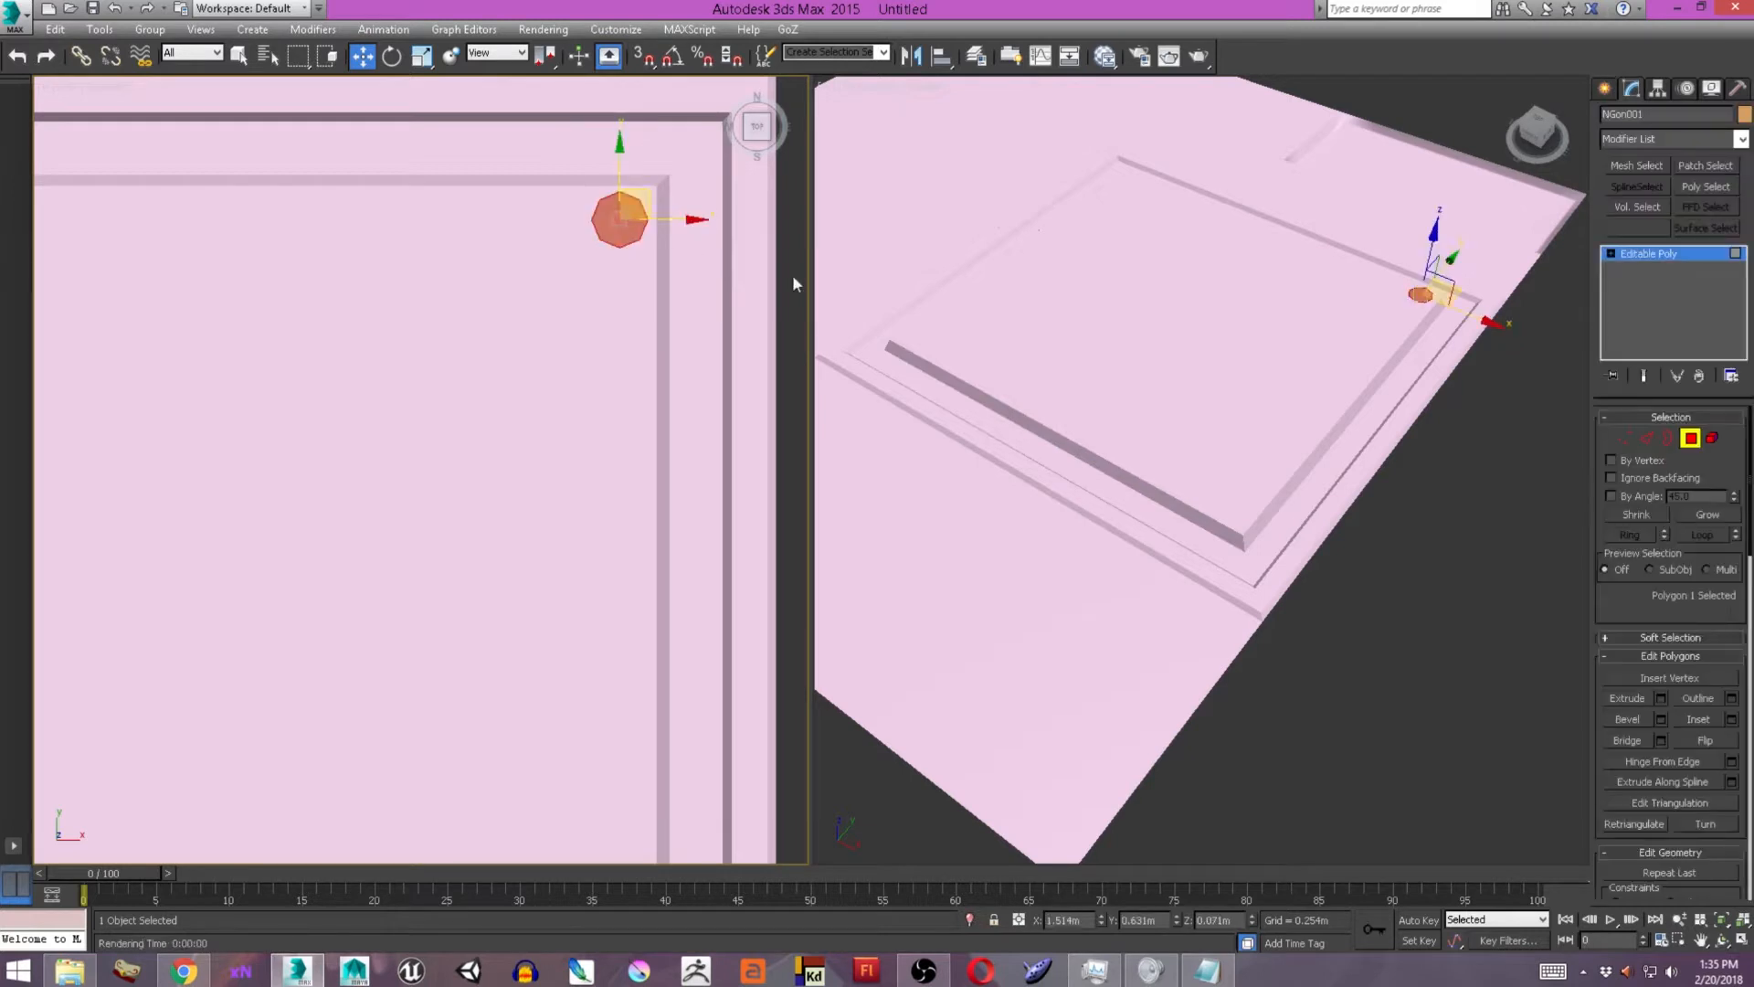
{"action": "left_click", "coordinate": [1662, 721]}
{"action": "middle_click_drag", "start_coordinate": [1287, 542], "coordinate": [1308, 473], "text": "alt"}
{"action": "key", "text": "z"}
{"action": "middle_click_drag", "start_coordinate": [1304, 403], "coordinate": [1246, 481], "text": "alt"}
{"action": "left_click_drag", "start_coordinate": [1241, 506], "coordinate": [1257, 425]}
{"action": "middle_click_drag", "start_coordinate": [1129, 453], "coordinate": [1160, 511], "text": "alt"}
{"action": "left_click", "coordinate": [1212, 560]}
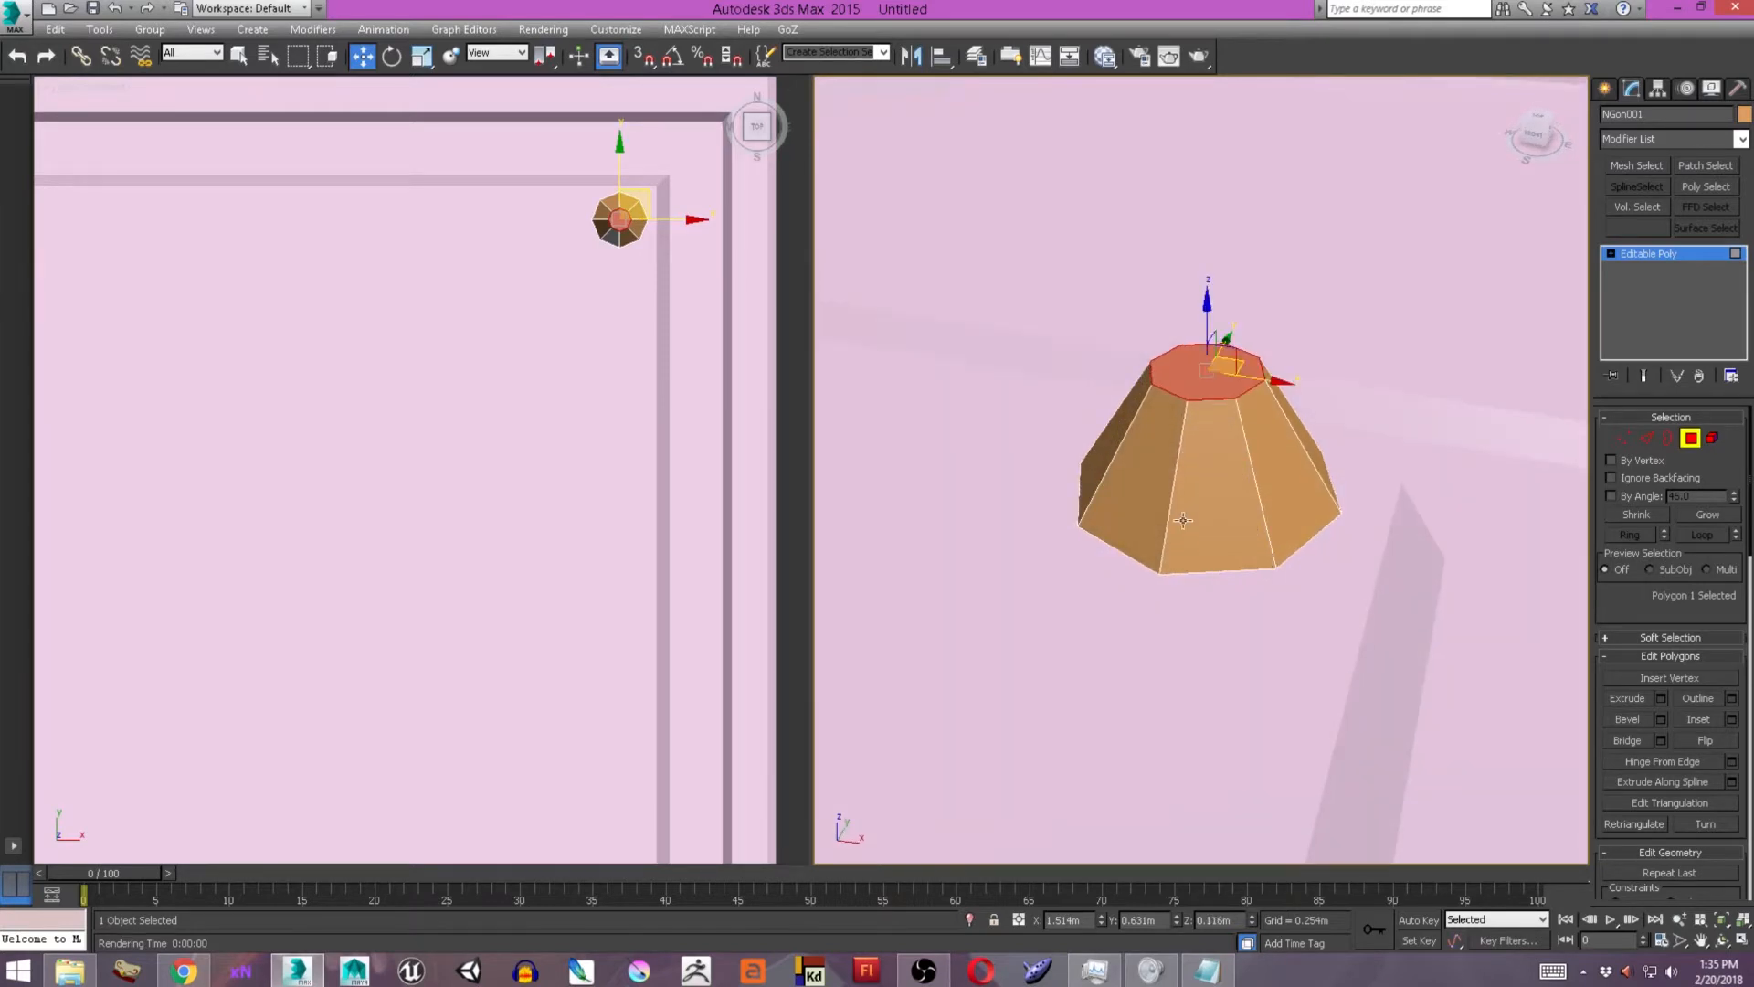
Connect the bolt's sloped side edges with one horizontal edge loop around the middle.
{"action": "key", "text": "2"}
{"action": "left_click", "coordinate": [1166, 509]}
{"action": "left_click", "coordinate": [1251, 495], "text": "shift"}
{"action": "key", "text": "ctrl+shift+e"}
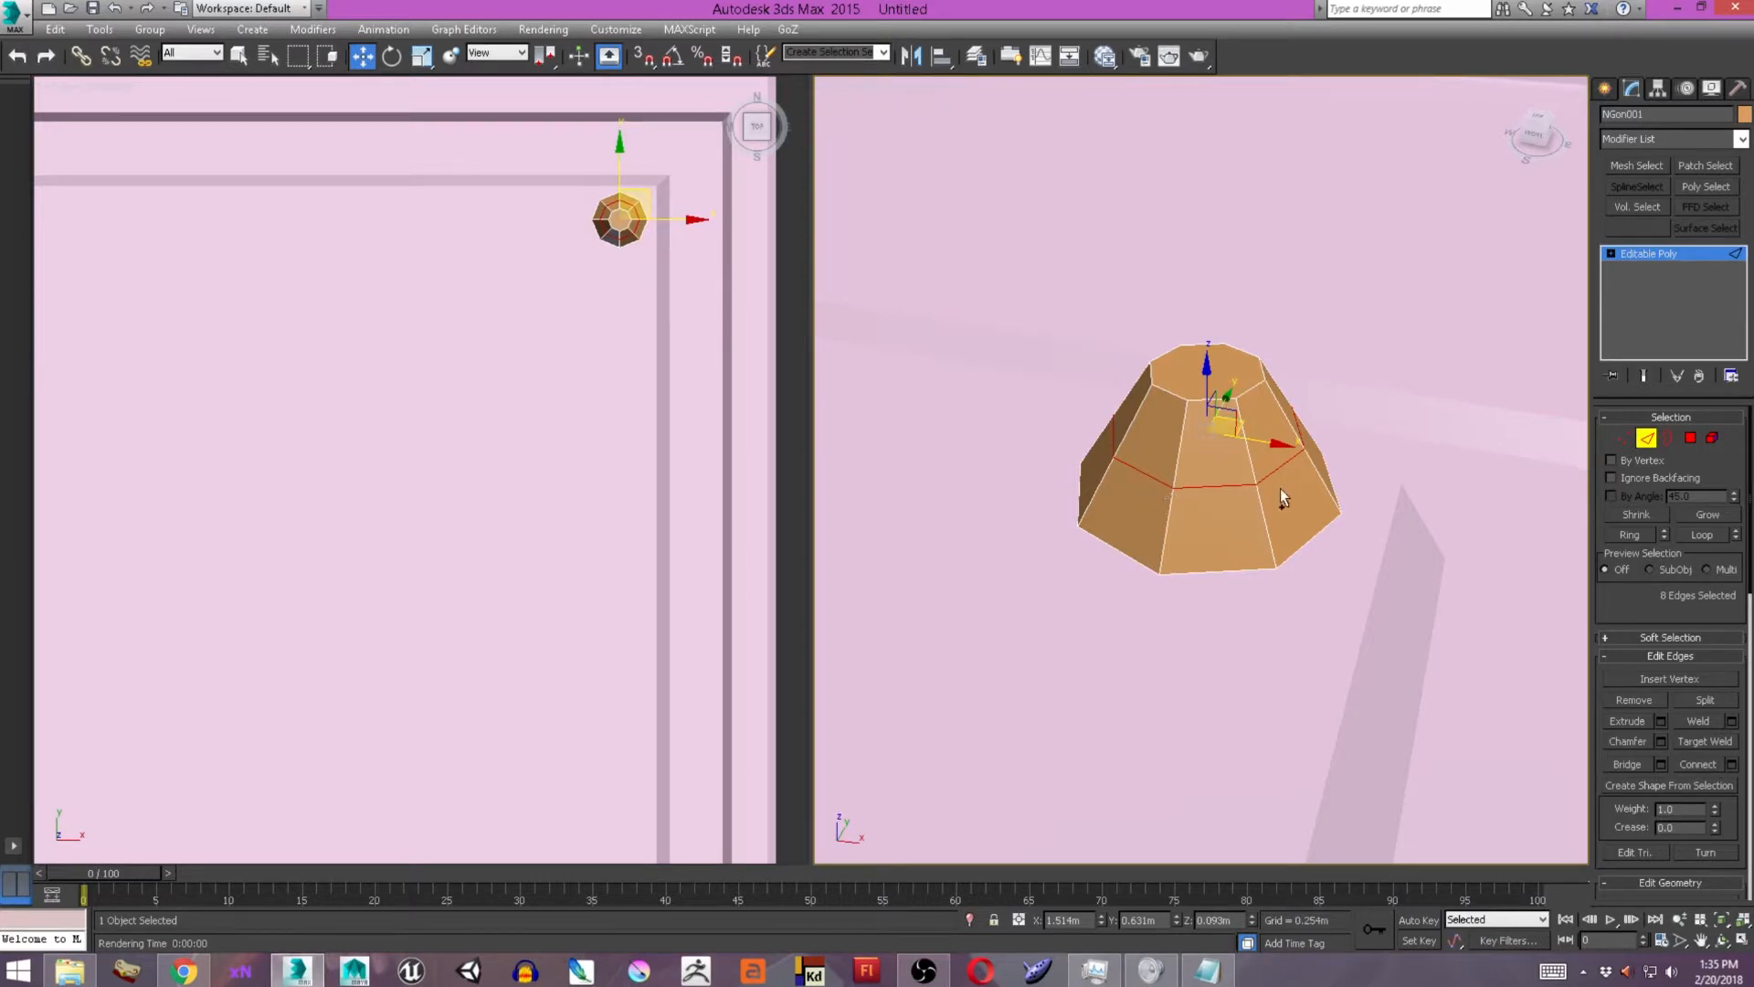
Scale the bolt's middle edge loop outward to give the sides a rounder profile.
{"action": "key", "text": "ctrl+z"}
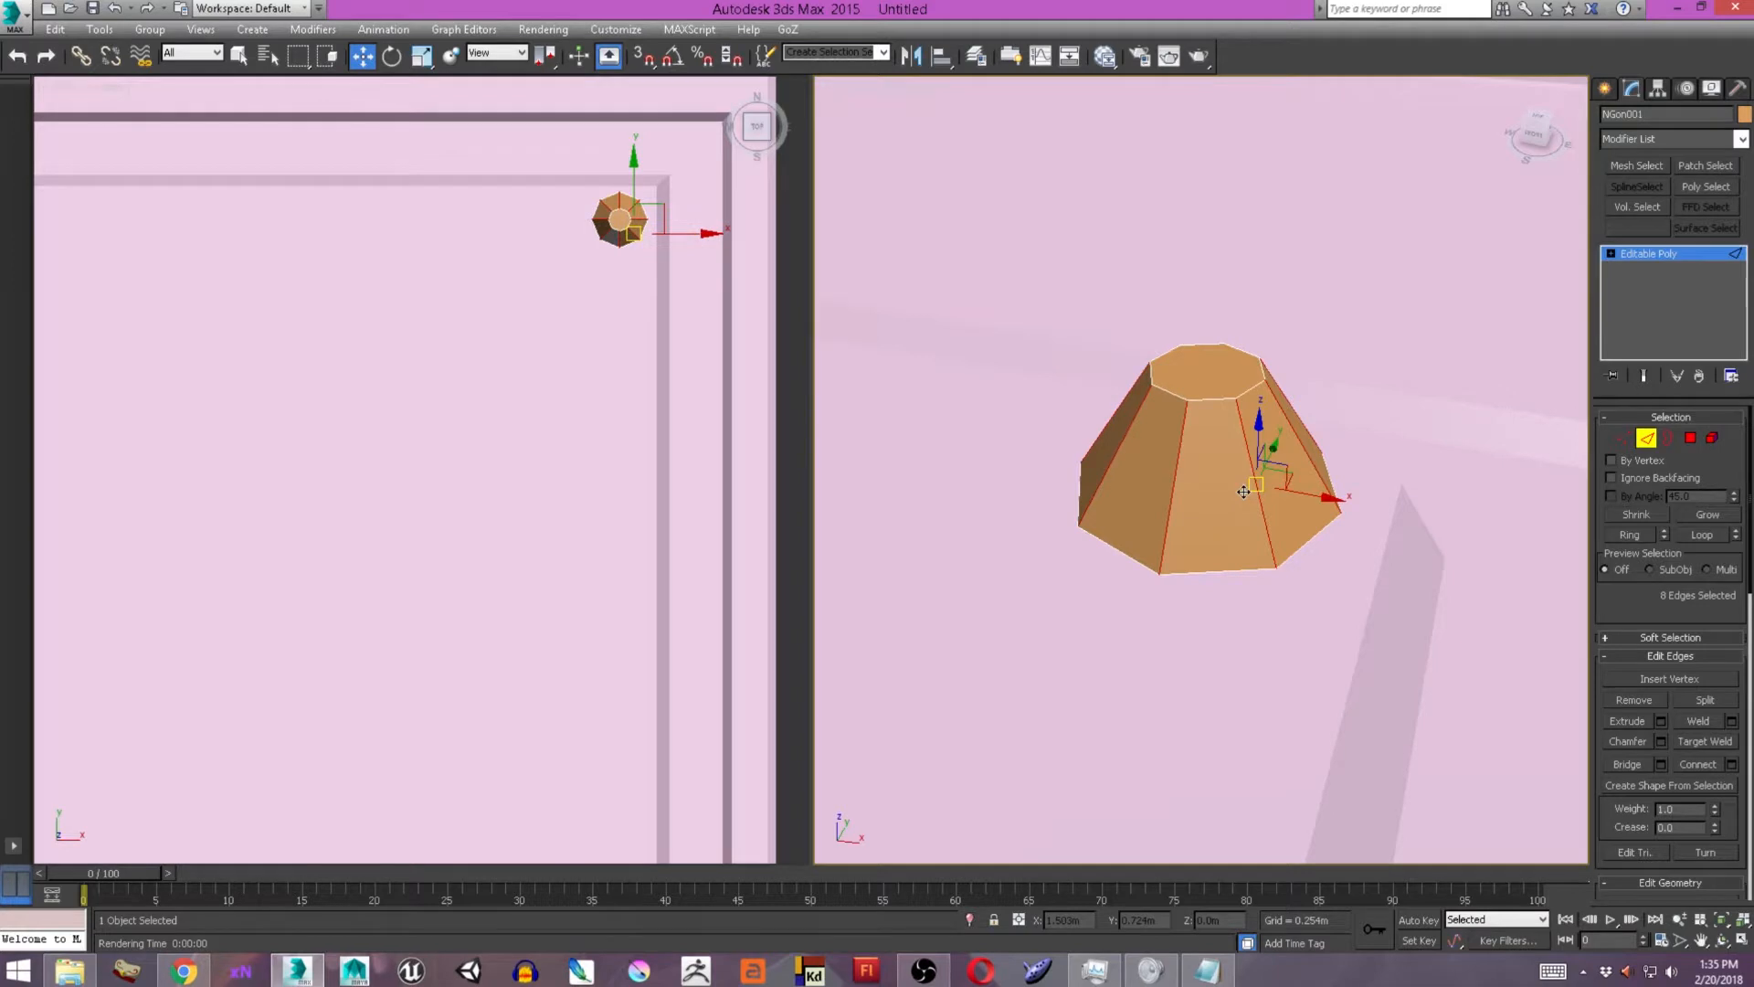
{"action": "key", "text": "ctrl+y"}
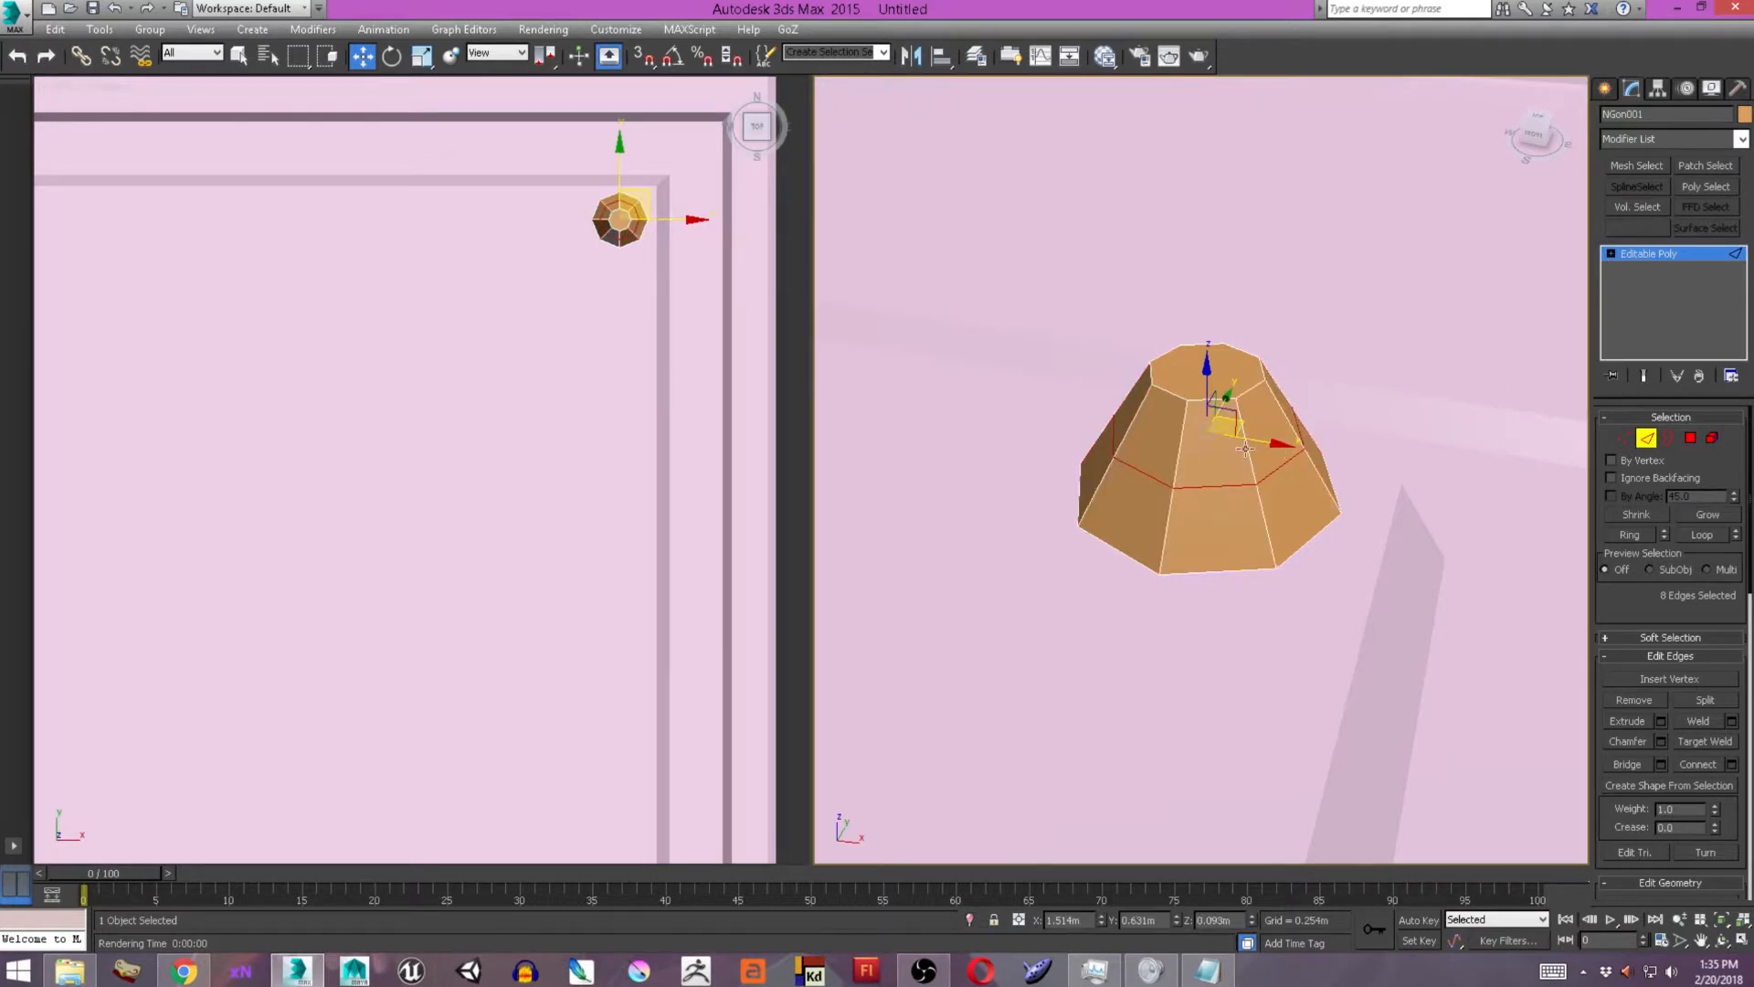
{"action": "key", "text": "r"}
{"action": "left_click_drag", "start_coordinate": [1226, 428], "coordinate": [1239, 411]}
{"action": "middle_click_drag", "start_coordinate": [1239, 411], "coordinate": [1162, 441], "text": "alt"}
{"action": "left_click", "coordinate": [1144, 402]}
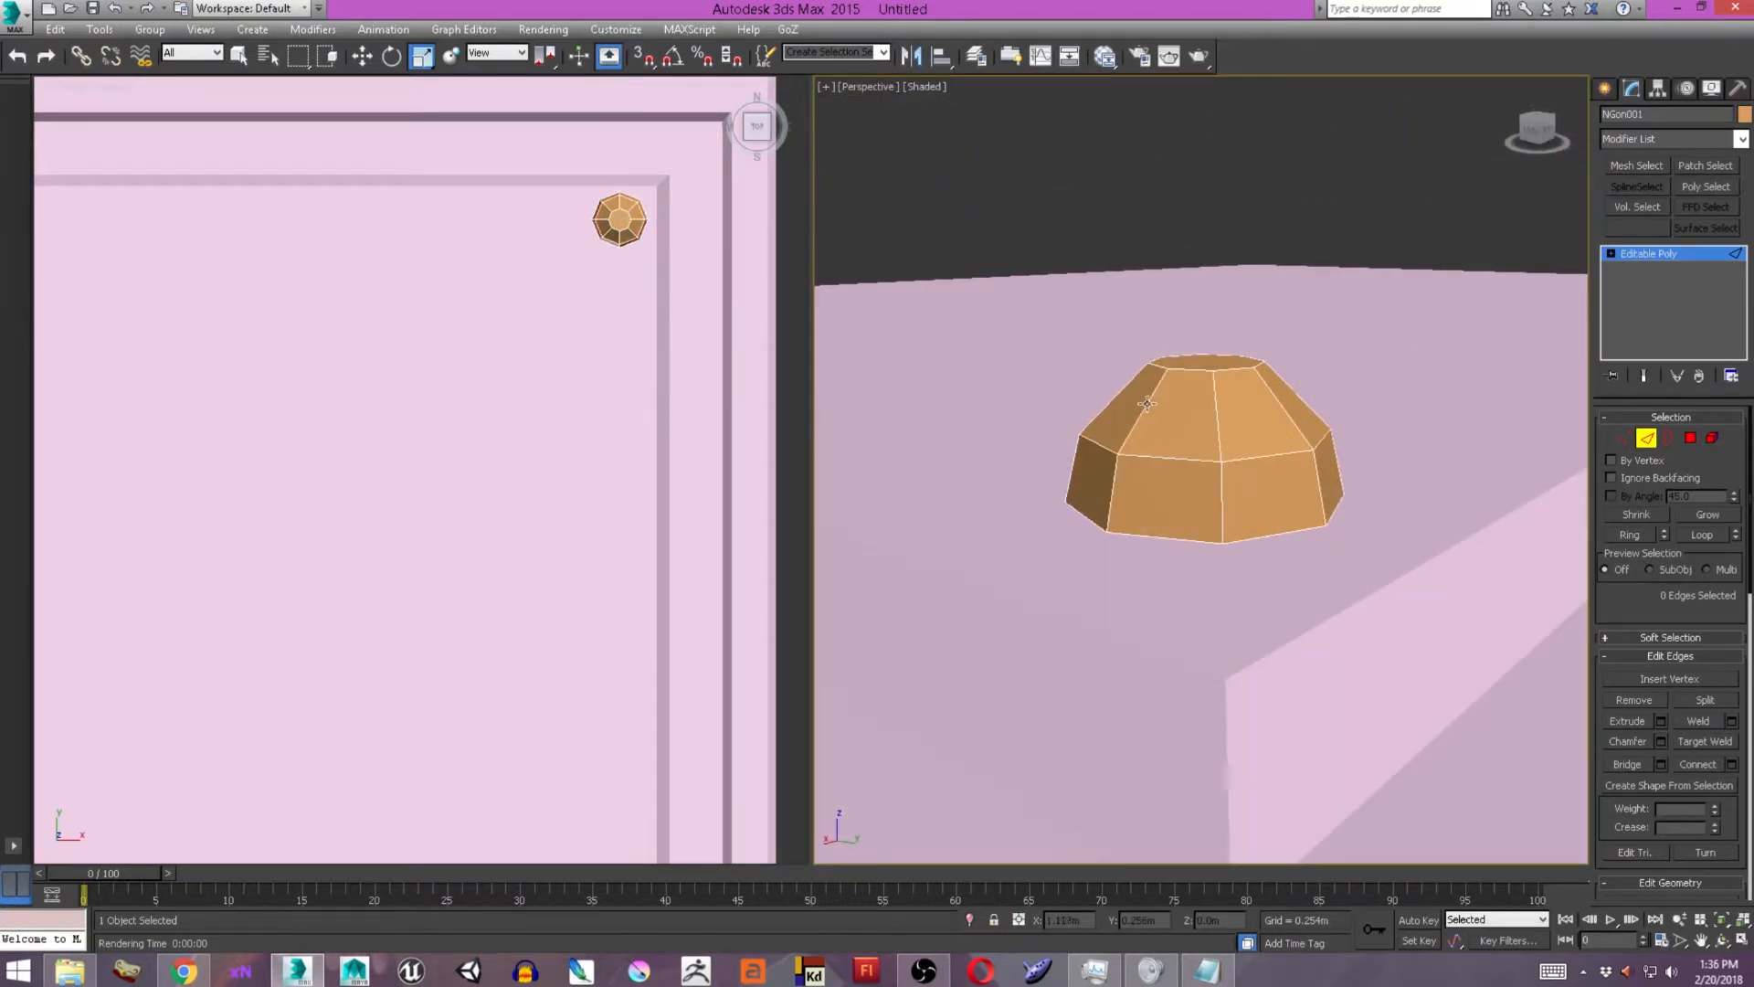
Connect the bolt's upper side edges with a new edge loop and move that loop down.
{"action": "left_click", "coordinate": [1157, 388]}
{"action": "key", "text": "alt+l"}
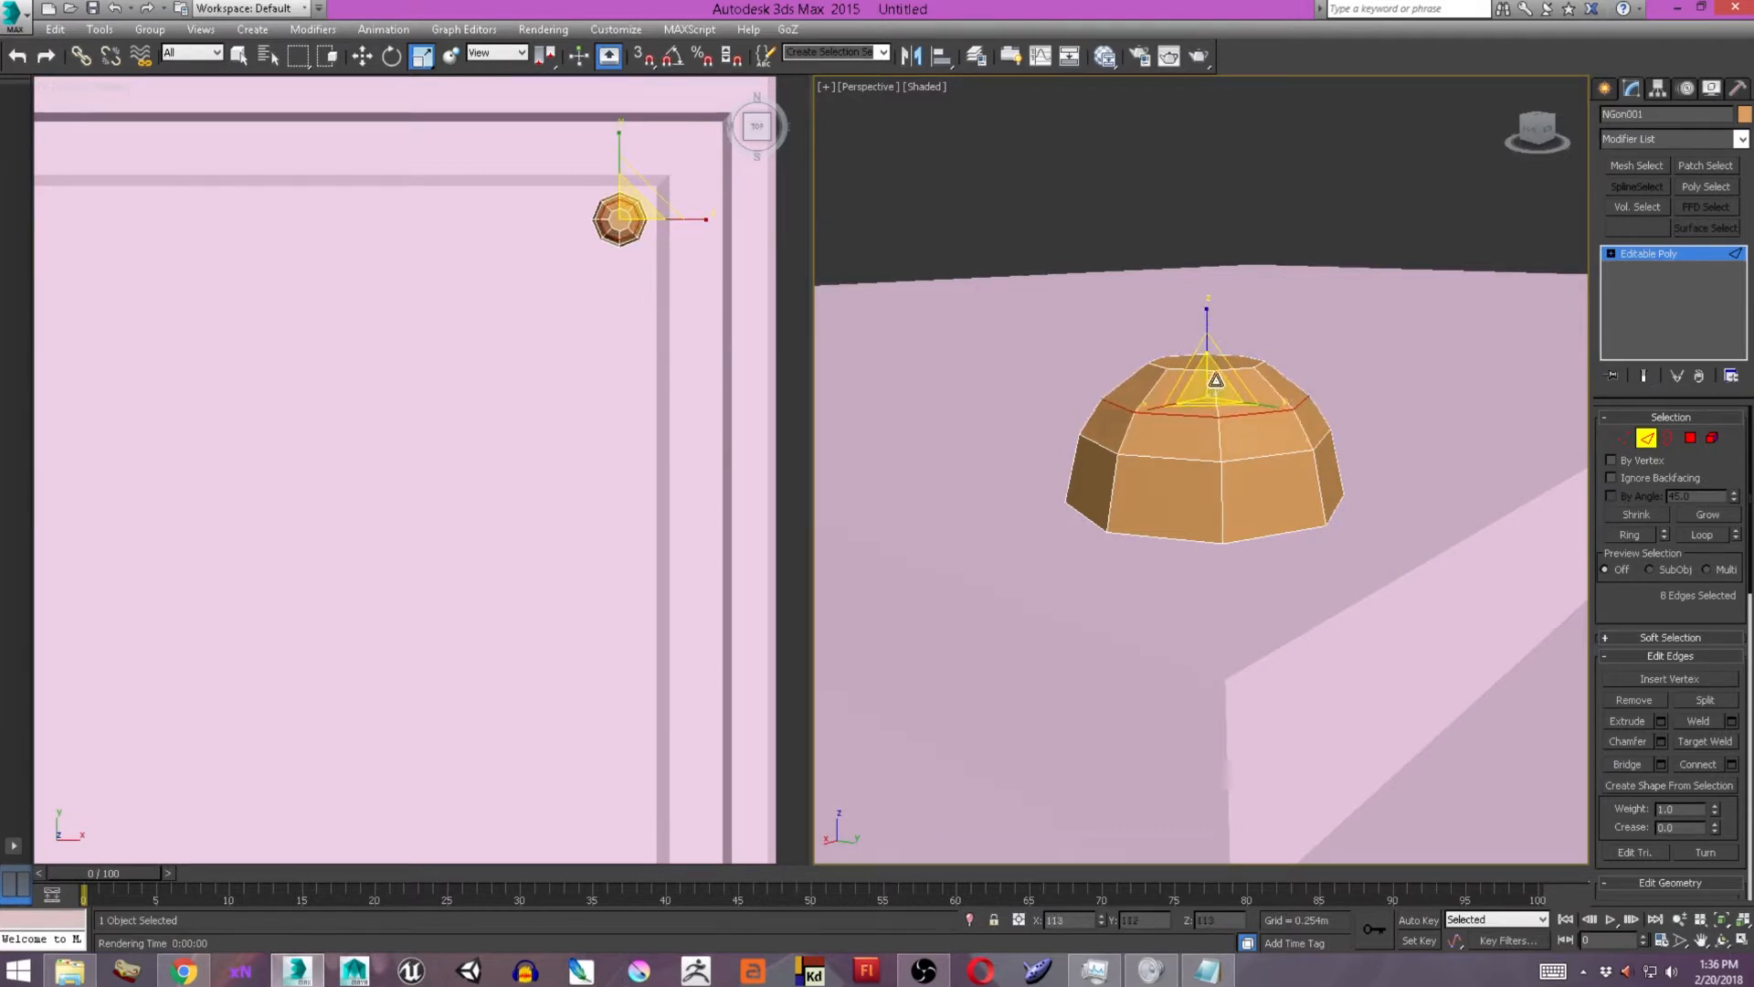
{"action": "key", "text": "w"}
{"action": "left_click_drag", "start_coordinate": [1209, 353], "coordinate": [1212, 375]}
{"action": "middle_click_drag", "start_coordinate": [1314, 408], "coordinate": [1087, 388], "text": "alt"}
Scale the new edge loop inward to give the bolt a stepped profile.
{"action": "key", "text": "r"}
{"action": "scroll", "coordinate": [1112, 431], "scroll_direction": "up", "scroll_amount": 3}
{"action": "scroll", "coordinate": [1112, 430], "scroll_direction": "down", "scroll_amount": 3}
{"action": "scroll", "coordinate": [1200, 422], "scroll_direction": "down", "scroll_amount": 8}
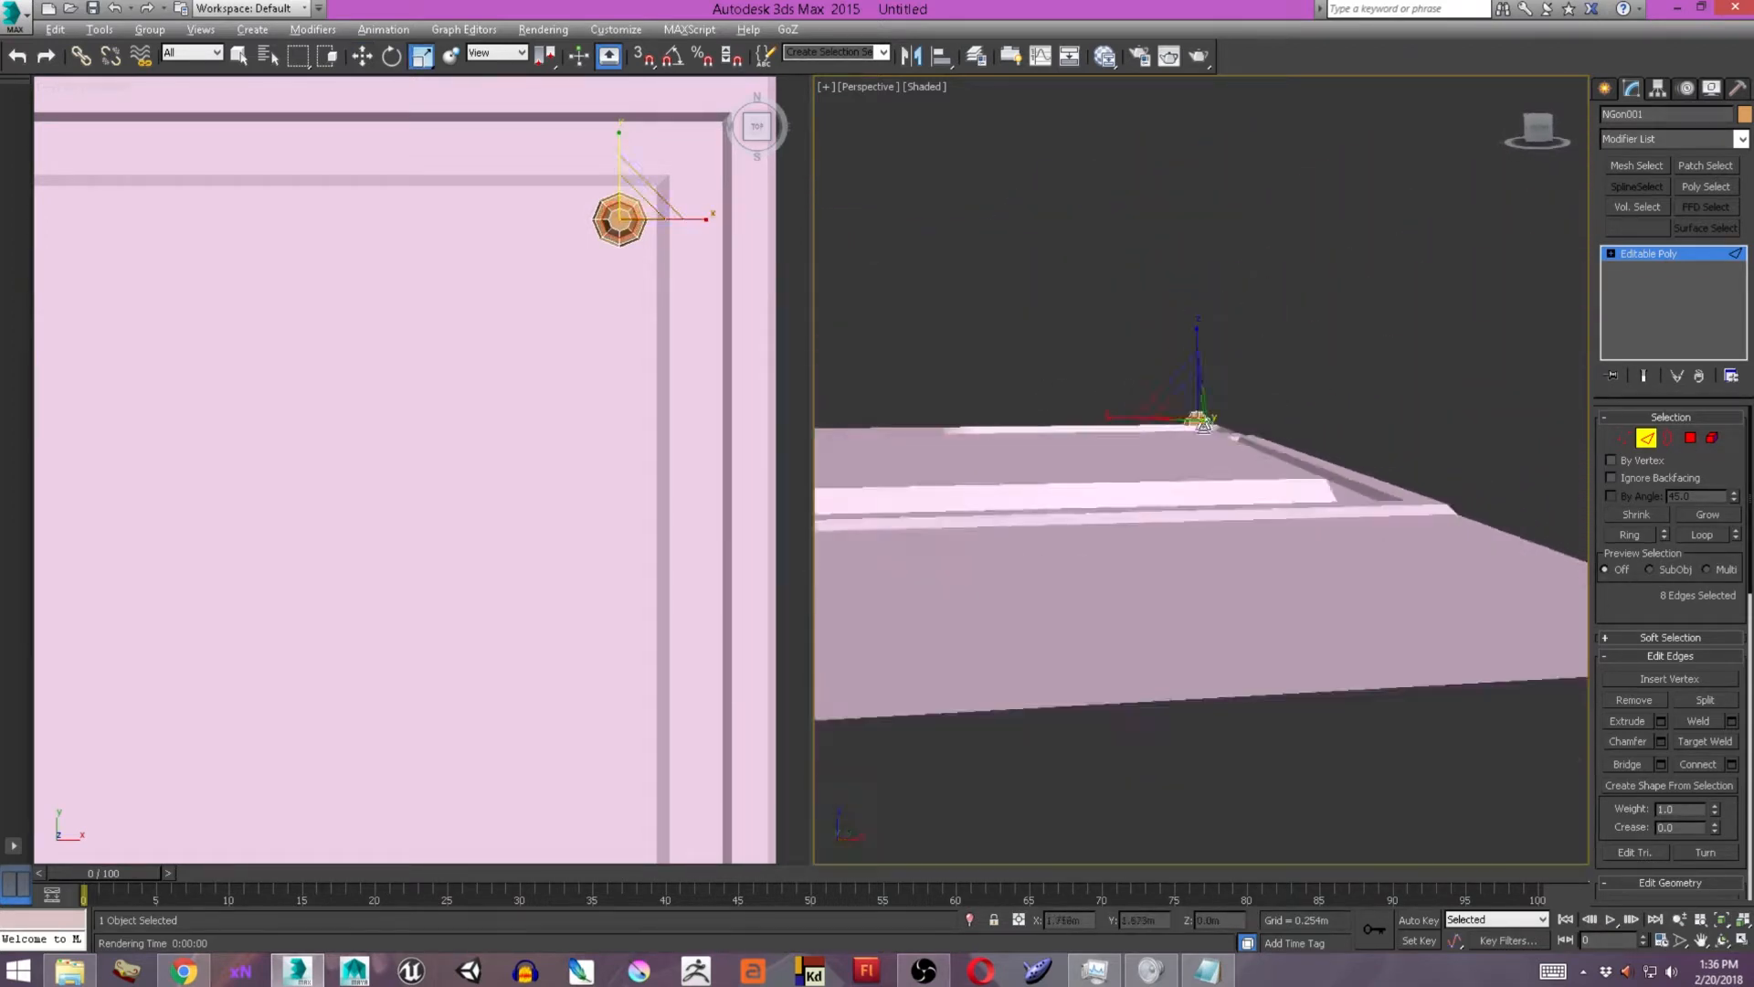
{"action": "middle_click_drag", "start_coordinate": [1204, 426], "coordinate": [1165, 466], "text": "alt"}
{"action": "scroll", "coordinate": [1188, 438], "scroll_direction": "up", "scroll_amount": 4}
Leave sub-object editing and lower the whole bolt toward the panel surface.
{"action": "left_click", "coordinate": [1605, 89]}
{"action": "key", "text": "w"}
{"action": "scroll", "coordinate": [1266, 380], "scroll_direction": "up", "scroll_amount": 4}
{"action": "middle_click_drag", "start_coordinate": [1352, 365], "coordinate": [1254, 321], "text": "alt"}
{"action": "left_click_drag", "start_coordinate": [1243, 332], "coordinate": [1244, 367]}
{"action": "middle_click_drag", "start_coordinate": [1244, 384], "coordinate": [1231, 418], "text": "alt"}
{"action": "scroll", "coordinate": [1230, 418], "scroll_direction": "up", "scroll_amount": 4}
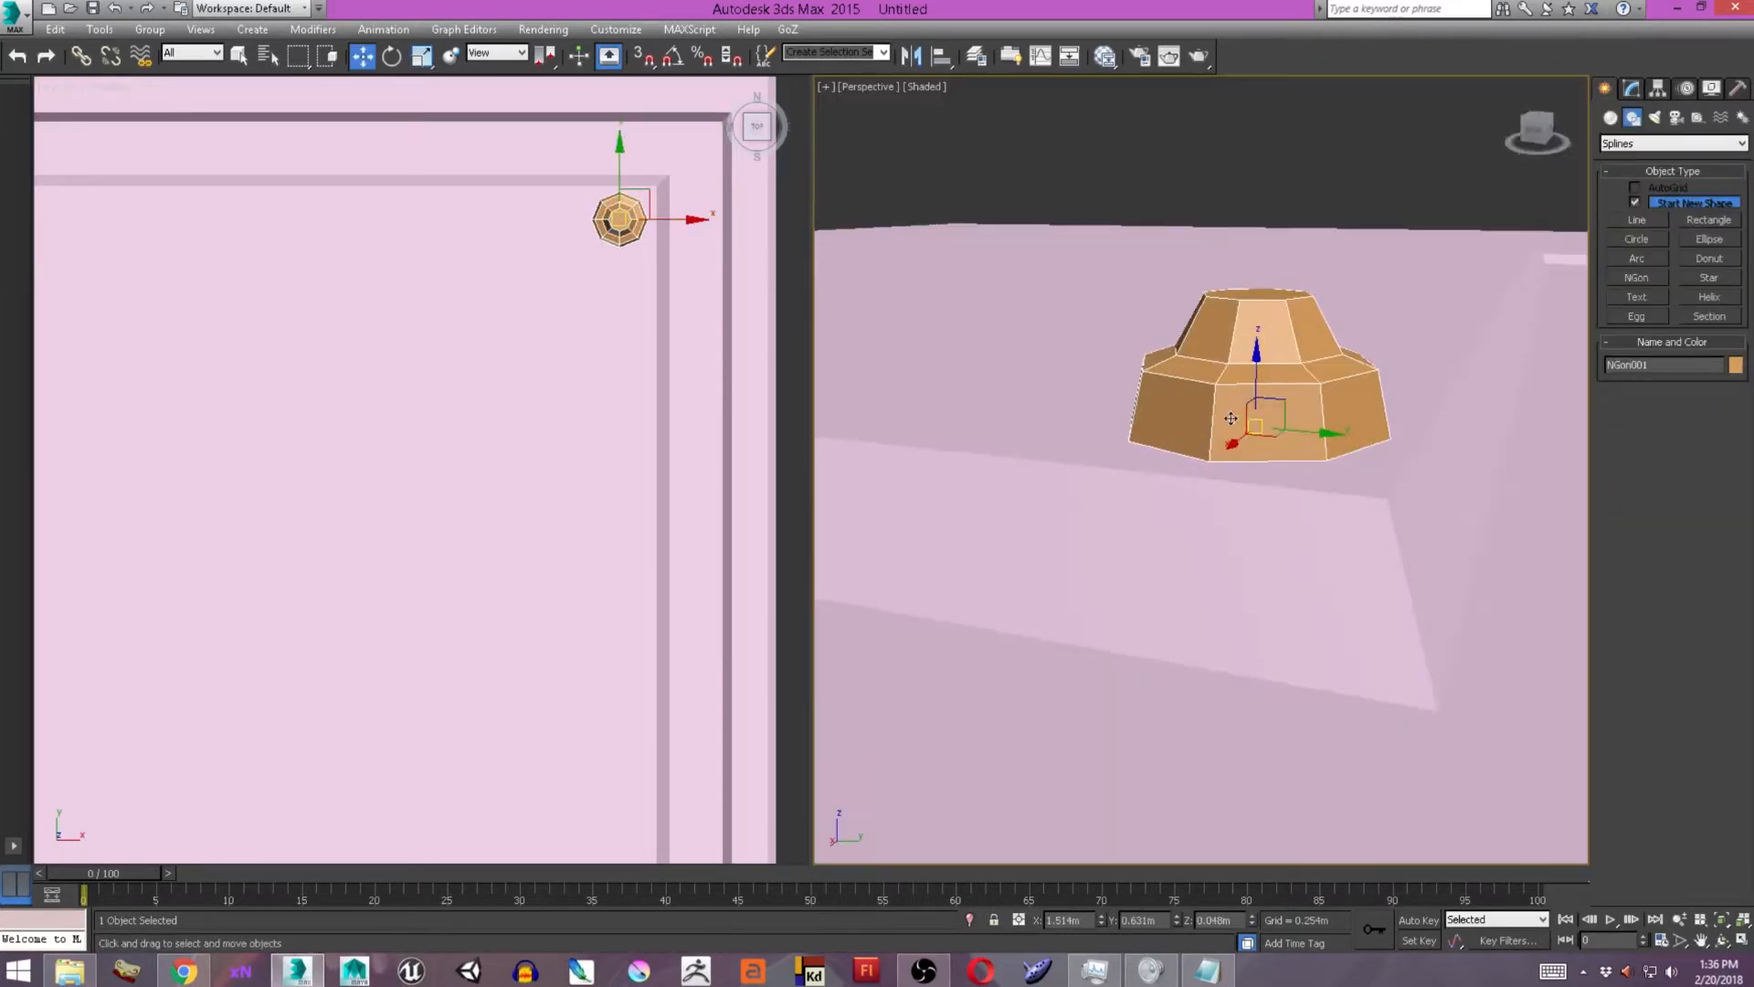
{"action": "middle_click_drag", "start_coordinate": [1286, 310], "coordinate": [1270, 333], "text": "alt"}
{"action": "key", "text": "4"}
{"action": "left_click", "coordinate": [1266, 329]}
{"action": "left_click", "coordinate": [1660, 697]}
{"action": "scroll", "coordinate": [1393, 531], "scroll_direction": "down", "scroll_amount": 8}
{"action": "scroll", "coordinate": [1396, 548], "scroll_direction": "up", "scroll_amount": 5}
{"action": "left_click", "coordinate": [1265, 530]}
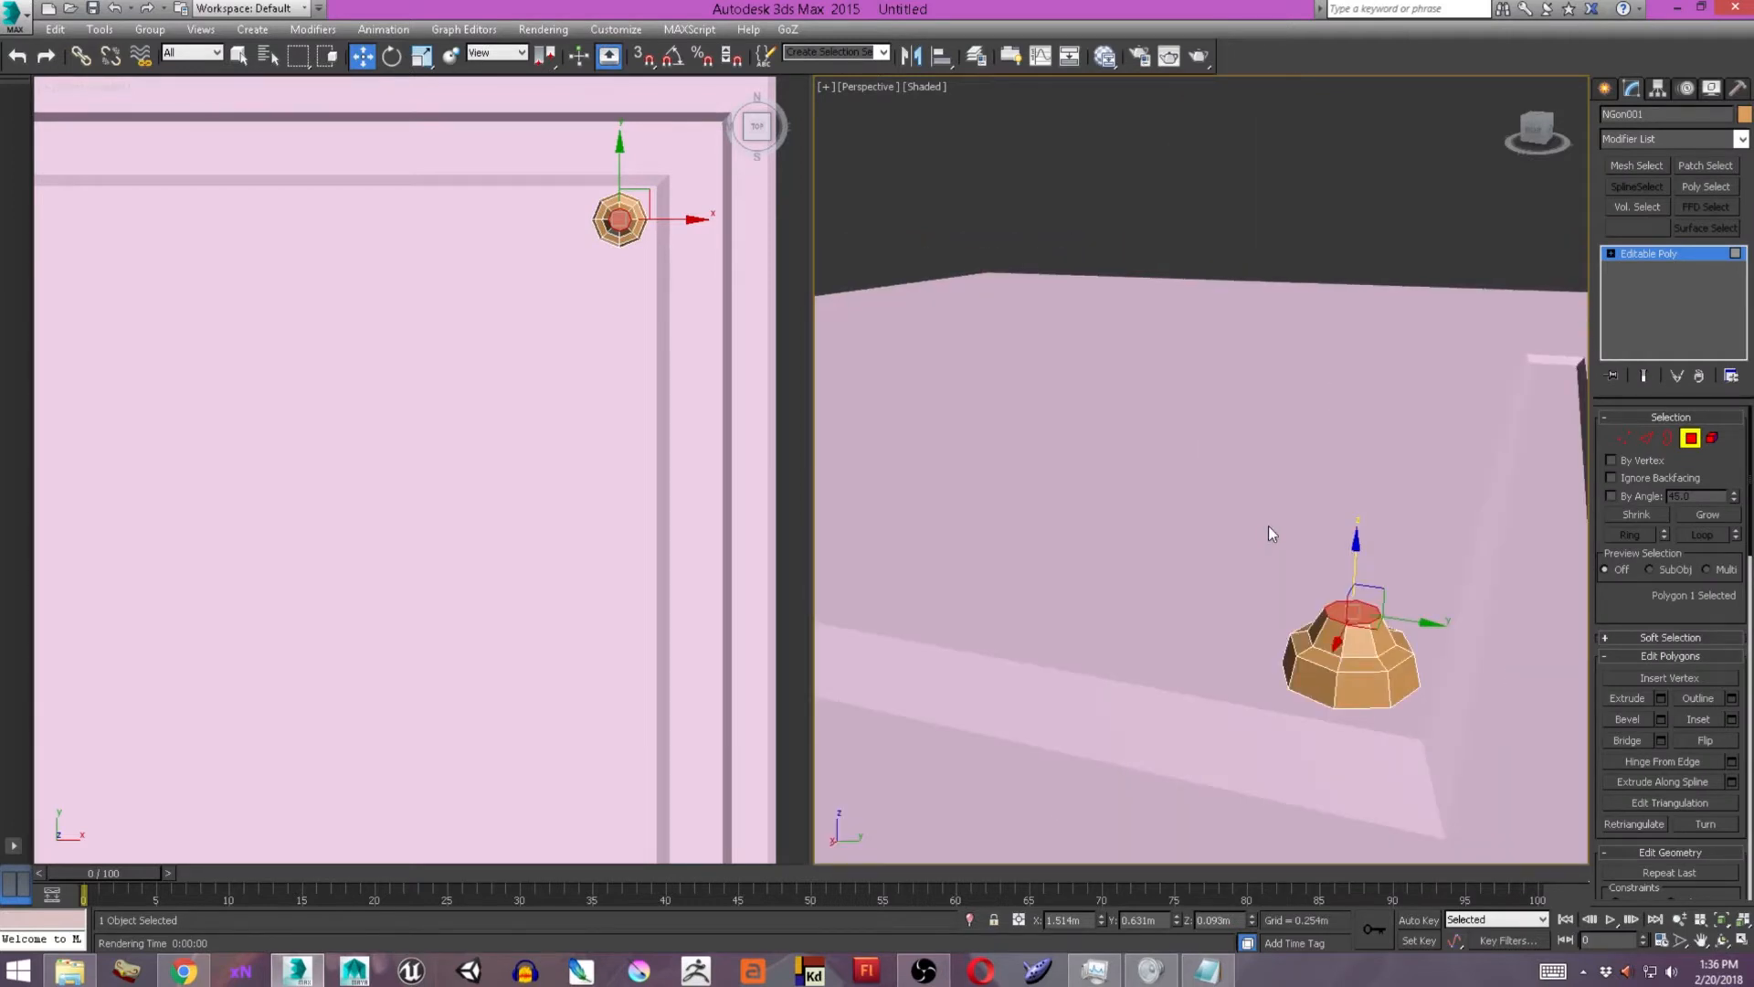
{"action": "middle_click_drag", "start_coordinate": [1351, 621], "coordinate": [1237, 610], "text": "alt"}
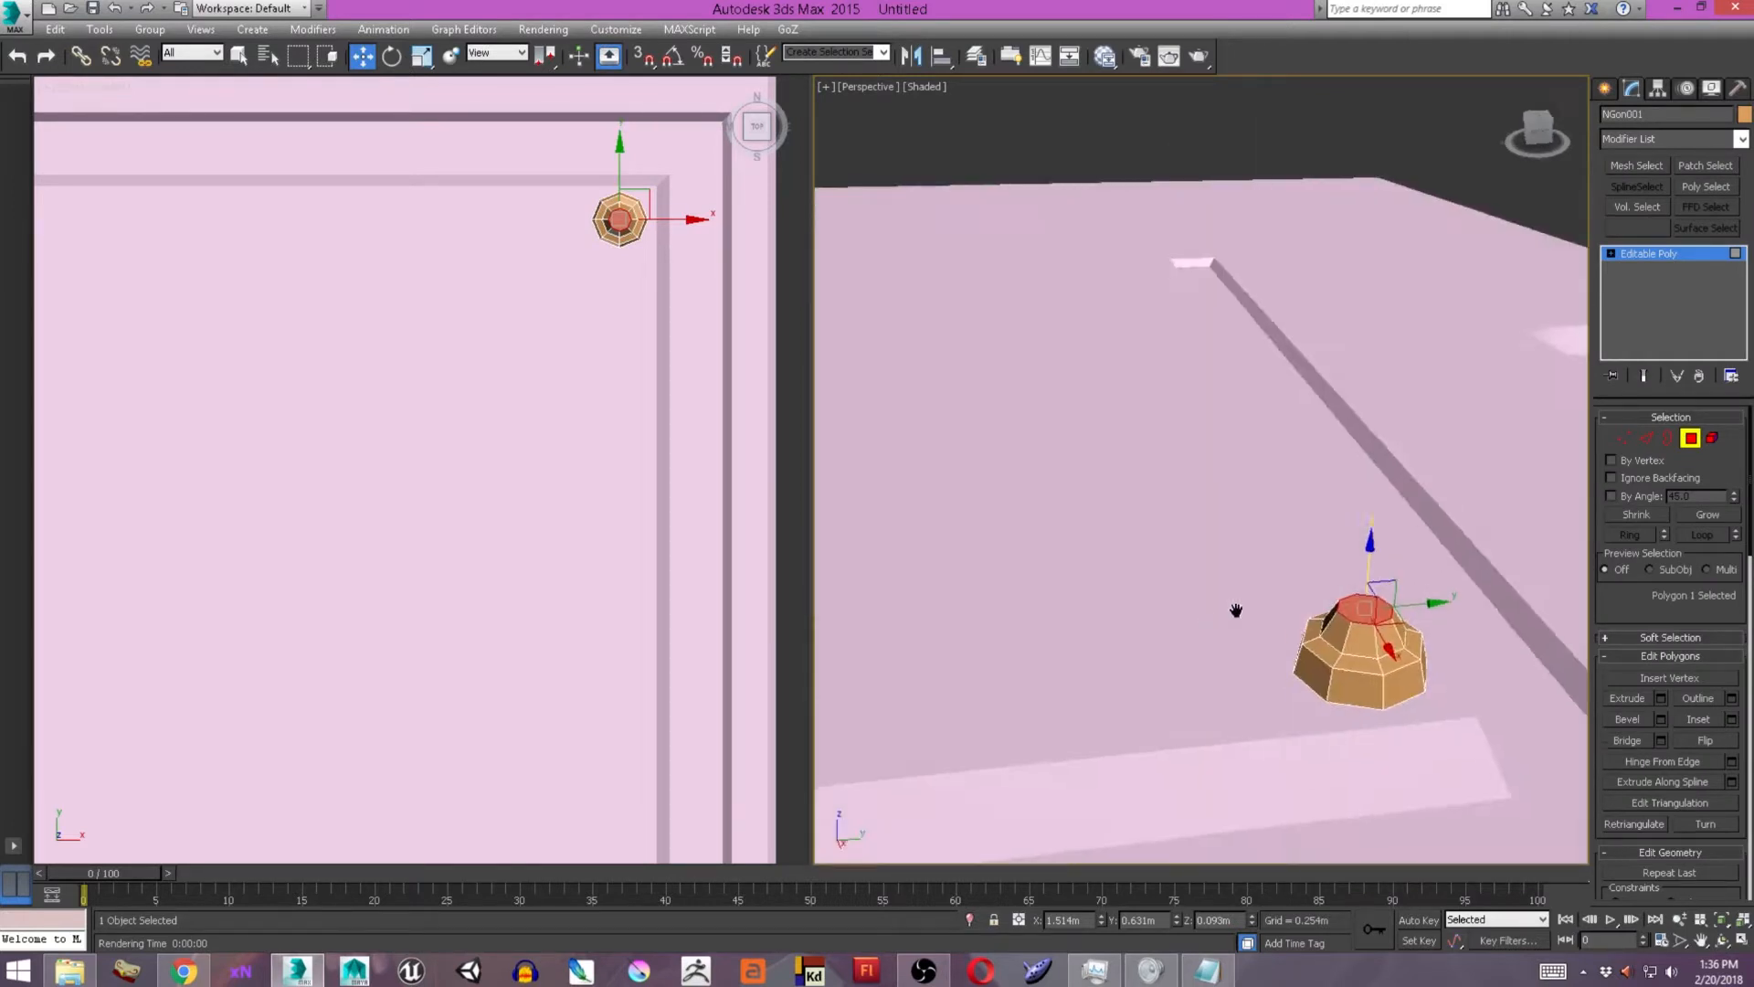
{"action": "scroll", "coordinate": [1236, 610], "scroll_direction": "down", "scroll_amount": 6}
Select the bolt element and clone it as an element to the large panel's upper-left corner.
{"action": "left_click", "coordinate": [1605, 92]}
{"action": "left_click", "coordinate": [1631, 90]}
{"action": "middle_click_drag", "start_coordinate": [1274, 511], "coordinate": [1300, 521], "text": "alt"}
{"action": "key", "text": "5"}
{"action": "left_click", "coordinate": [1249, 644]}
{"action": "middle_click_drag", "start_coordinate": [692, 222], "coordinate": [781, 222]}
{"action": "scroll", "coordinate": [781, 222], "scroll_direction": "down", "scroll_amount": 2}
{"action": "left_click_drag", "start_coordinate": [783, 221], "coordinate": [166, 255], "text": "shift"}
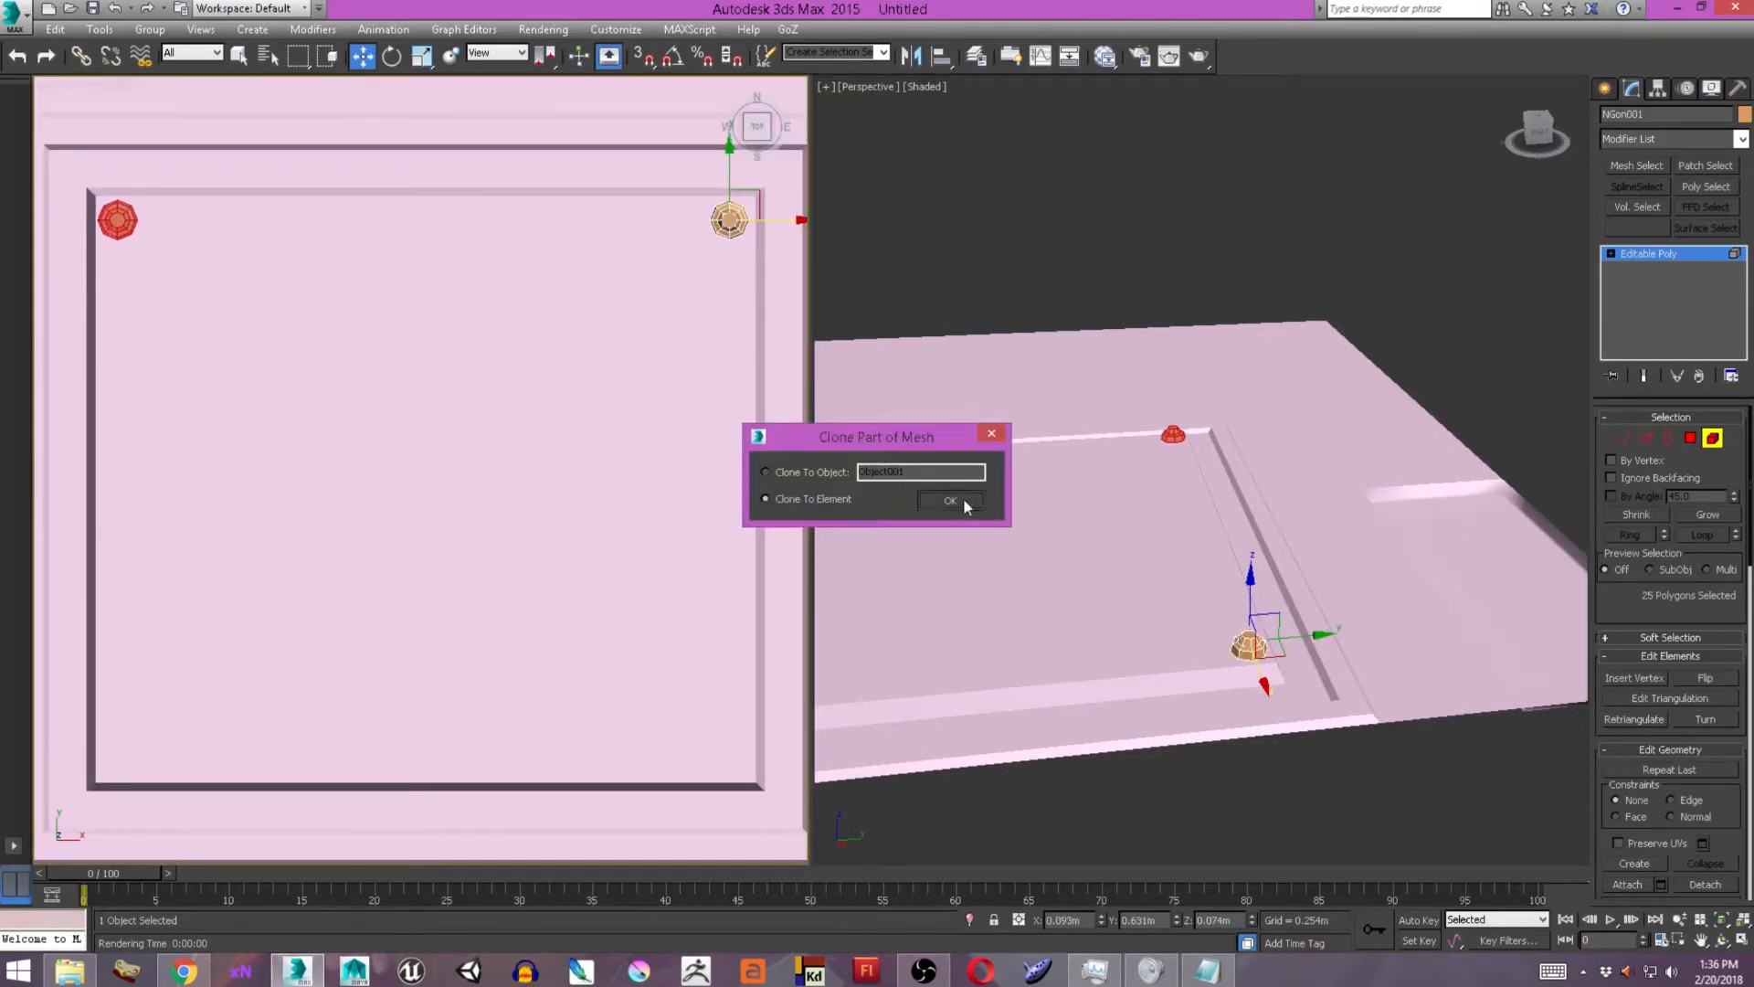
{"action": "left_click", "coordinate": [964, 500]}
Select both upper bolts and clone them as elements to the panel's two lower corners.
{"action": "left_click", "coordinate": [731, 222], "text": "ctrl"}
{"action": "left_click_drag", "start_coordinate": [730, 165], "coordinate": [730, 702], "text": "shift"}
{"action": "left_click", "coordinate": [948, 499]}
Move the whole four-bolt object about 0.012 m along X to centre it in the panel.
{"action": "left_click", "coordinate": [1605, 88]}
{"action": "left_click_drag", "start_coordinate": [777, 224], "coordinate": [783, 225]}
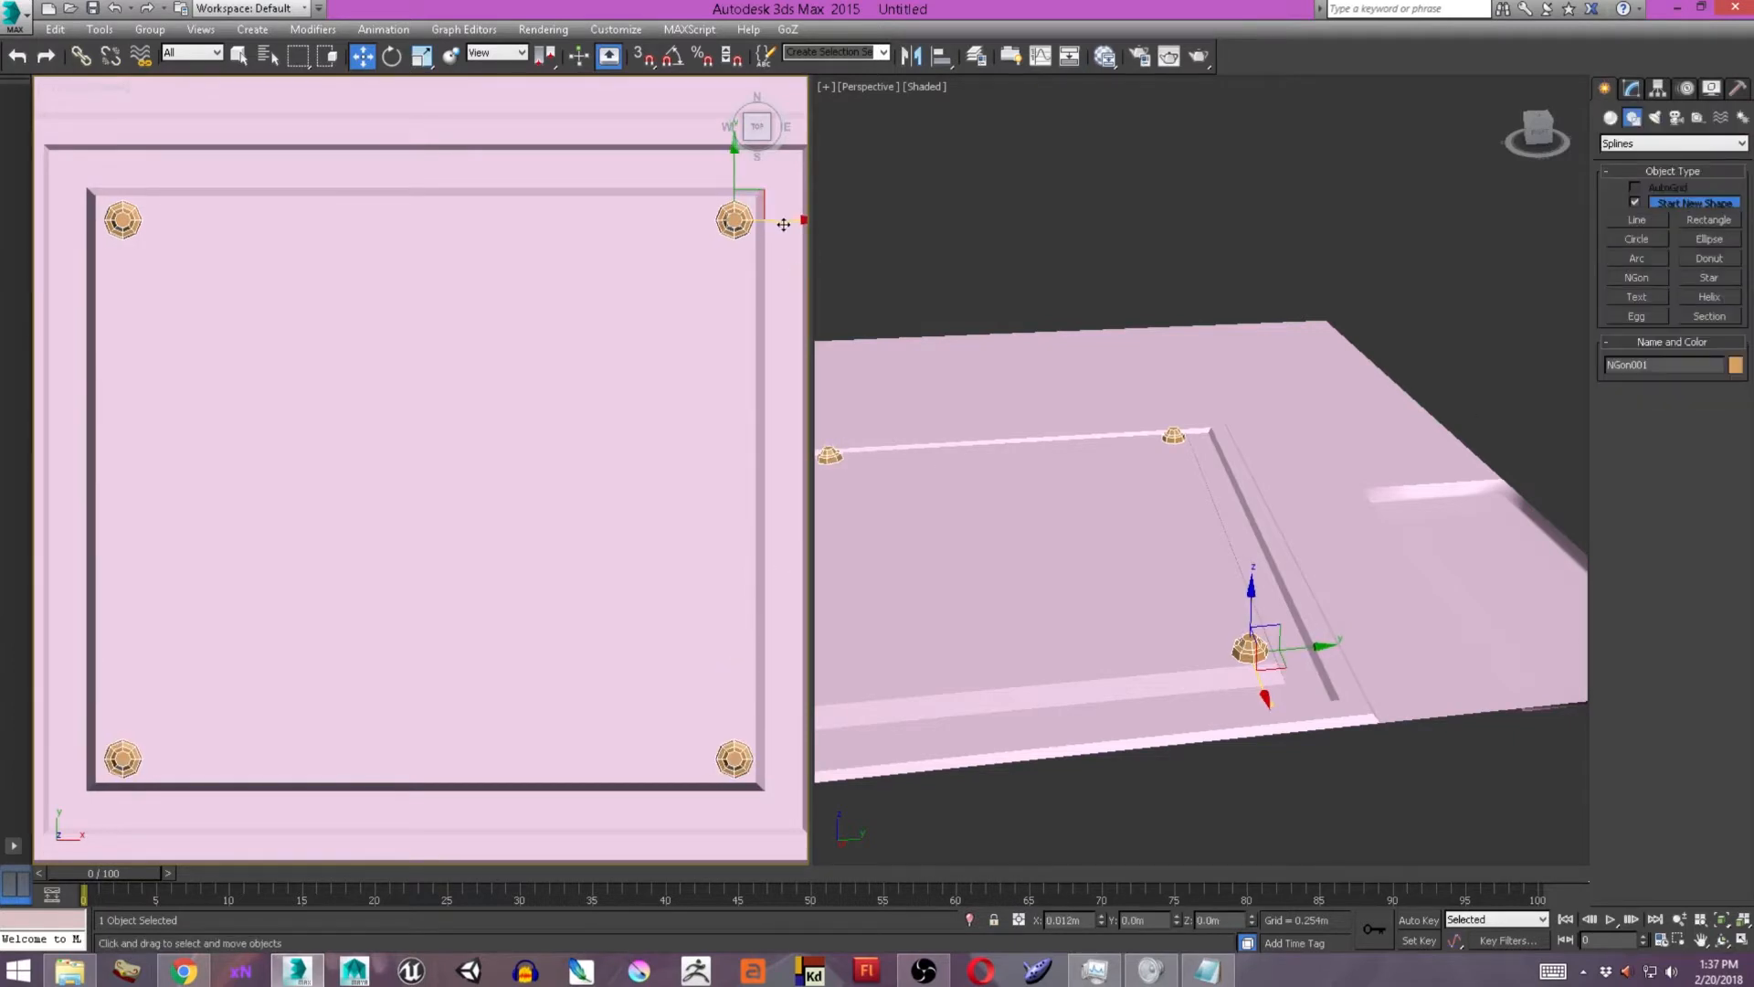
{"action": "middle_click_drag", "start_coordinate": [1250, 559], "coordinate": [1376, 530]}
{"action": "scroll", "coordinate": [1376, 530], "scroll_direction": "down", "scroll_amount": 3}
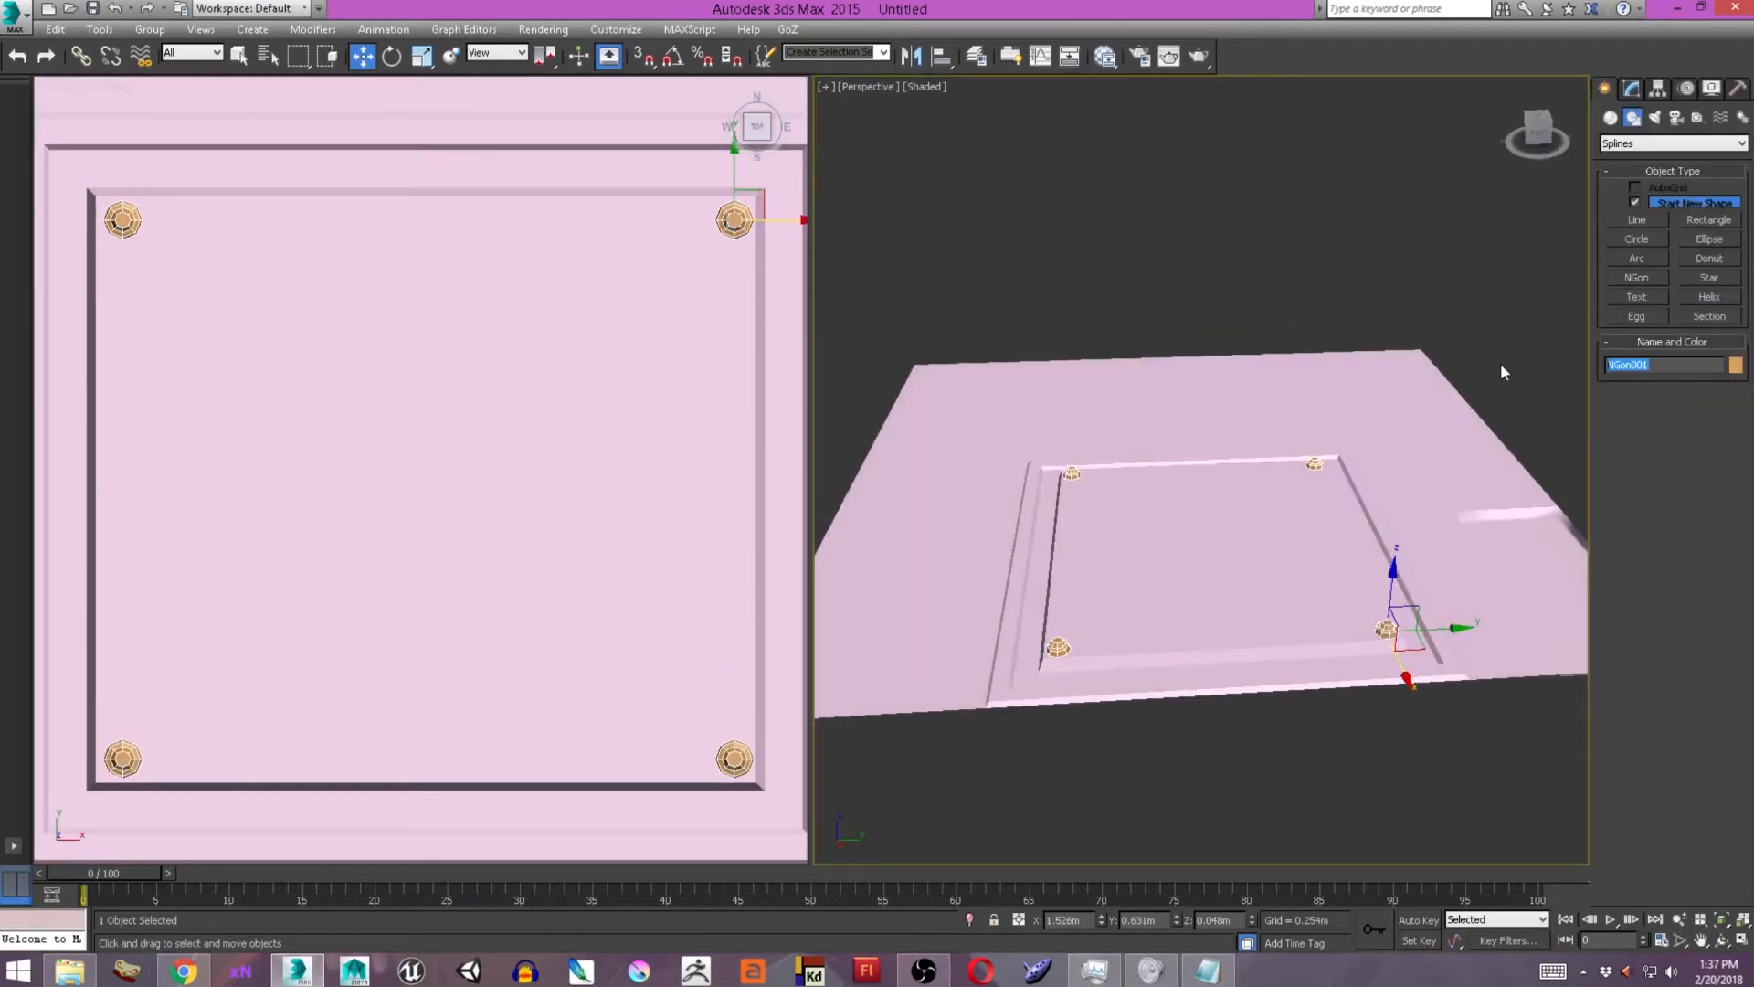
Select the plane and rename it as Texture_Plane.
{"action": "left_click", "coordinate": [640, 402]}
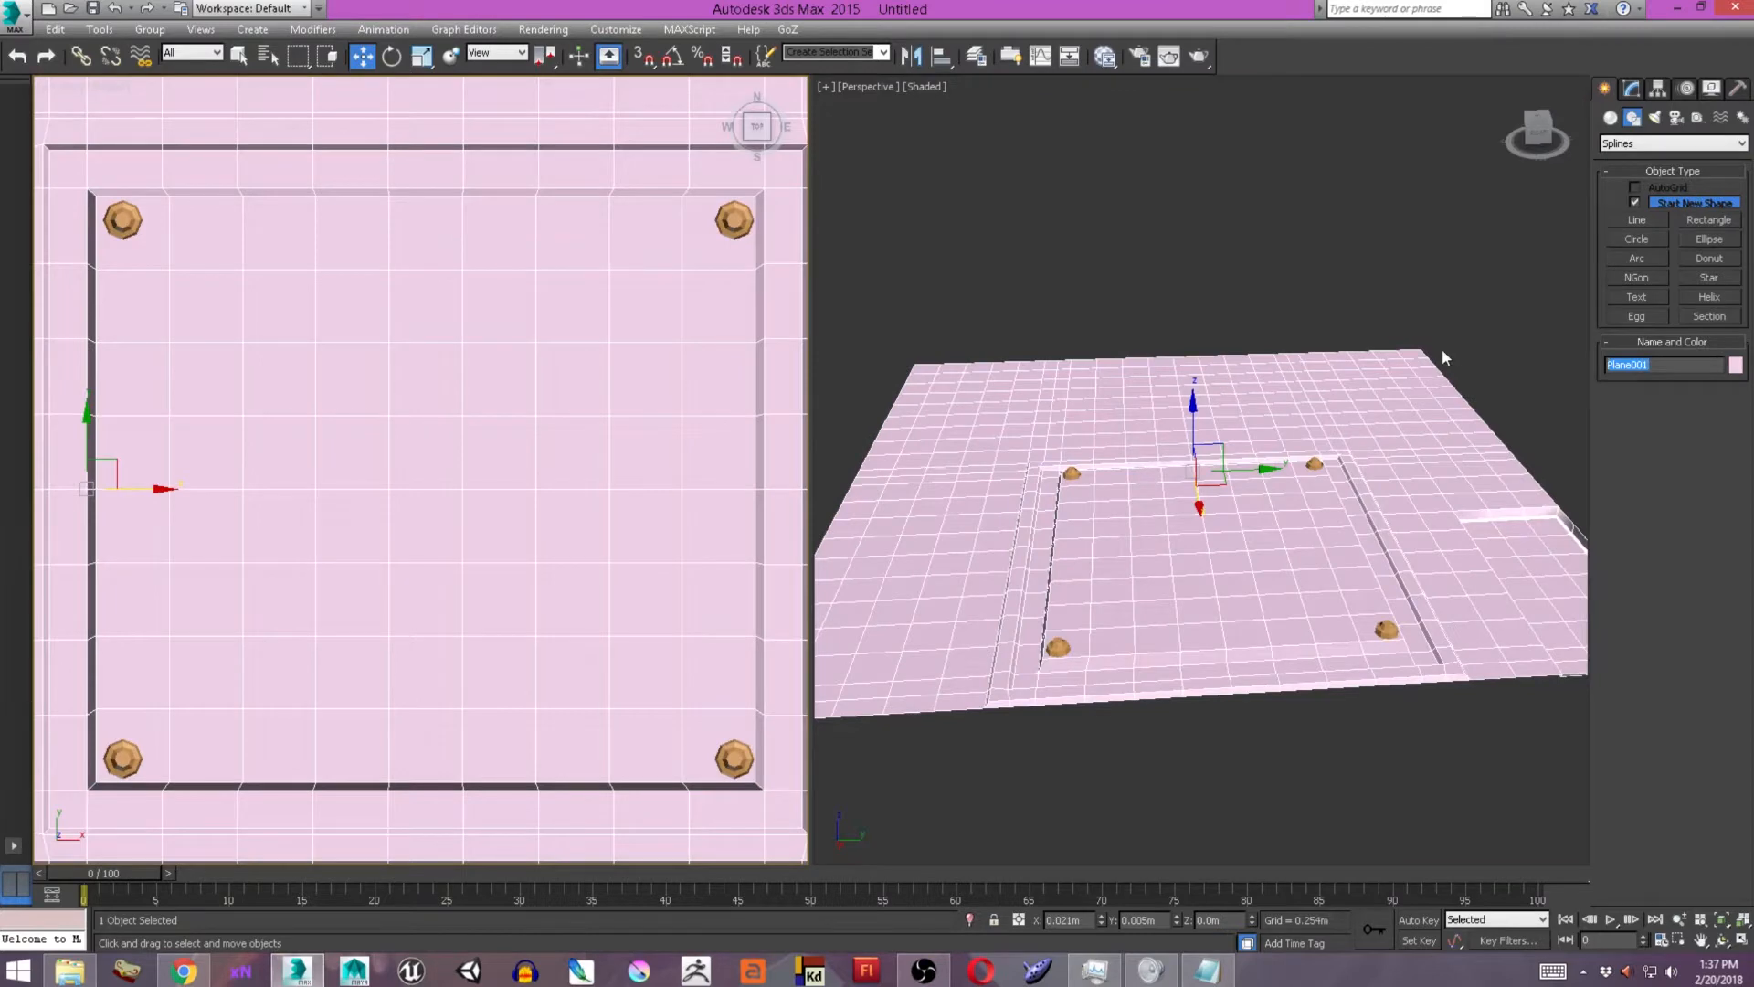
{"action": "scroll", "coordinate": [512, 400], "scroll_direction": "down", "scroll_amount": 6}
{"action": "scroll", "coordinate": [498, 366], "scroll_direction": "up", "scroll_amount": 2}
Test-render the top view to check the panel and its bolts.
{"action": "left_click", "coordinate": [1198, 57]}
{"action": "left_click", "coordinate": [992, 120]}
{"action": "middle_click_drag", "start_coordinate": [514, 305], "coordinate": [557, 474]}
{"action": "key", "text": "shift+f"}
{"action": "scroll", "coordinate": [571, 407], "scroll_direction": "down", "scroll_amount": 2}
{"action": "key", "text": "shift+q"}
{"action": "left_click", "coordinate": [992, 120]}
Select a strip of polygons, three rows by twelve columns, in the plane's upper-left corner.
{"action": "scroll", "coordinate": [572, 329], "scroll_direction": "up", "scroll_amount": 1}
{"action": "scroll", "coordinate": [637, 268], "scroll_direction": "up", "scroll_amount": 1}
{"action": "scroll", "coordinate": [638, 268], "scroll_direction": "up", "scroll_amount": 1}
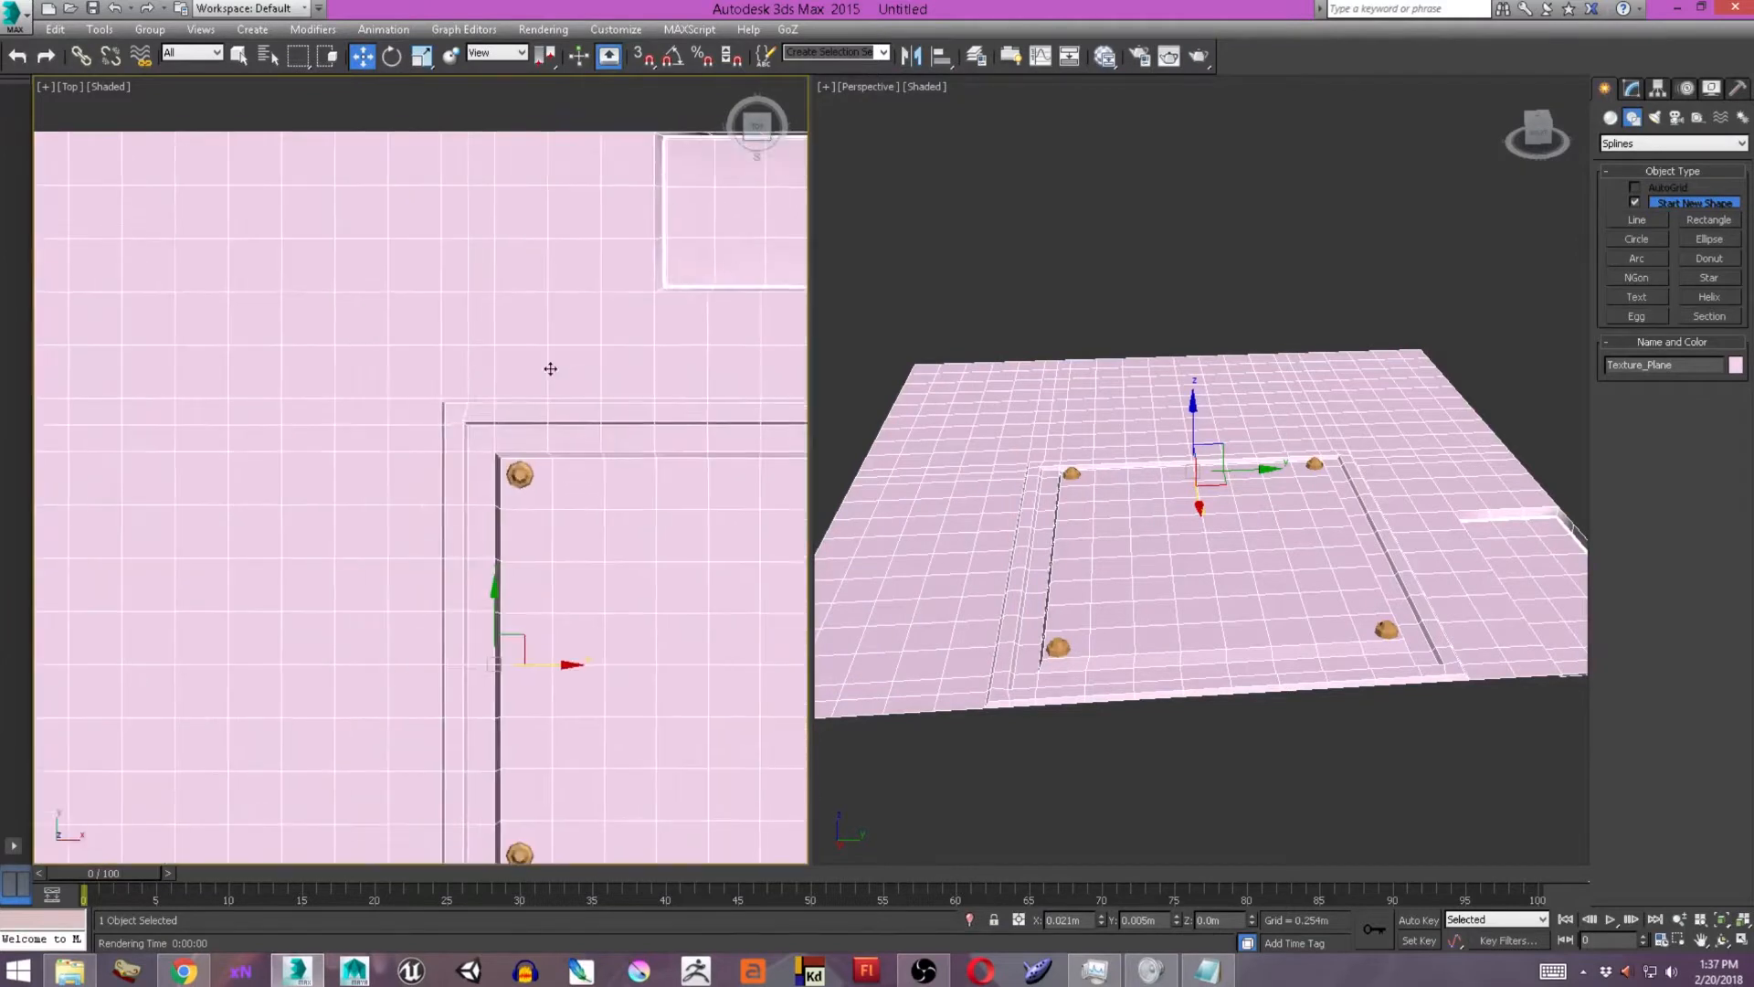
{"action": "scroll", "coordinate": [548, 372], "scroll_direction": "down", "scroll_amount": 1}
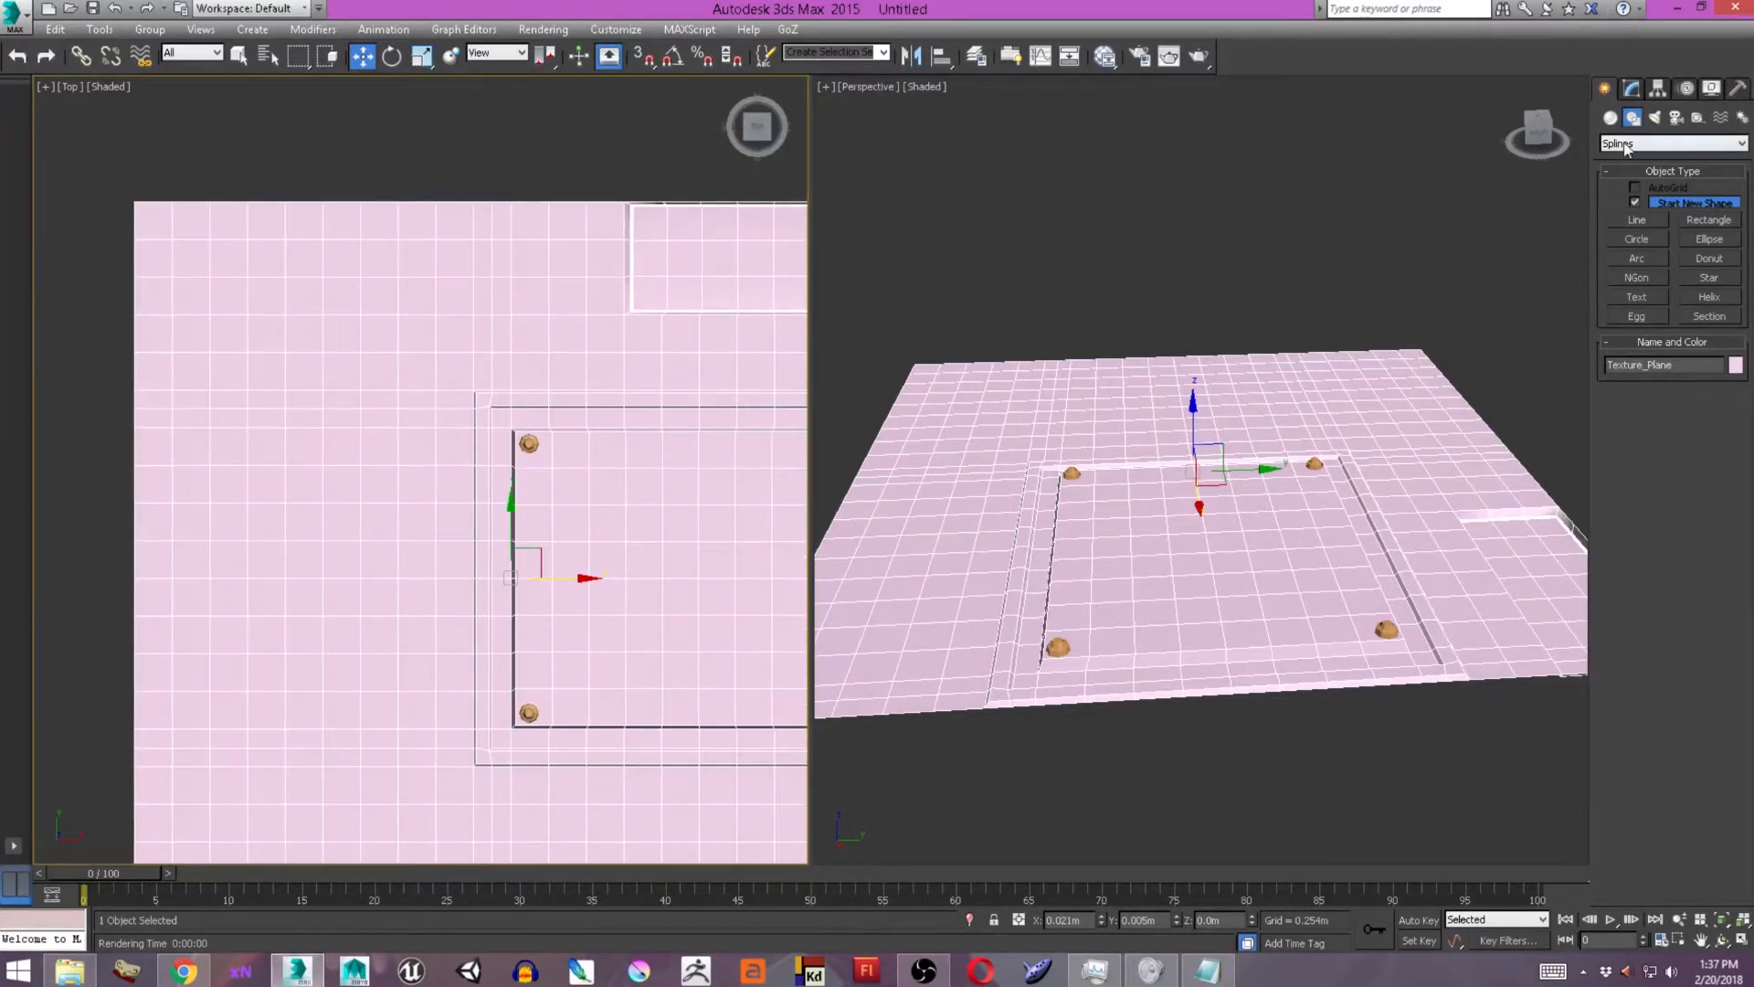
{"action": "middle_click_drag", "start_coordinate": [405, 374], "coordinate": [478, 380]}
{"action": "scroll", "coordinate": [302, 274], "scroll_direction": "up", "scroll_amount": 2}
{"action": "key", "text": "4"}
{"action": "left_click", "coordinate": [265, 245]}
{"action": "left_click", "coordinate": [212, 245], "text": "ctrl"}
{"action": "left_click", "coordinate": [204, 287], "text": "ctrl"}
{"action": "left_click", "coordinate": [217, 365], "text": "ctrl"}
{"action": "left_click", "coordinate": [302, 358], "text": "ctrl"}
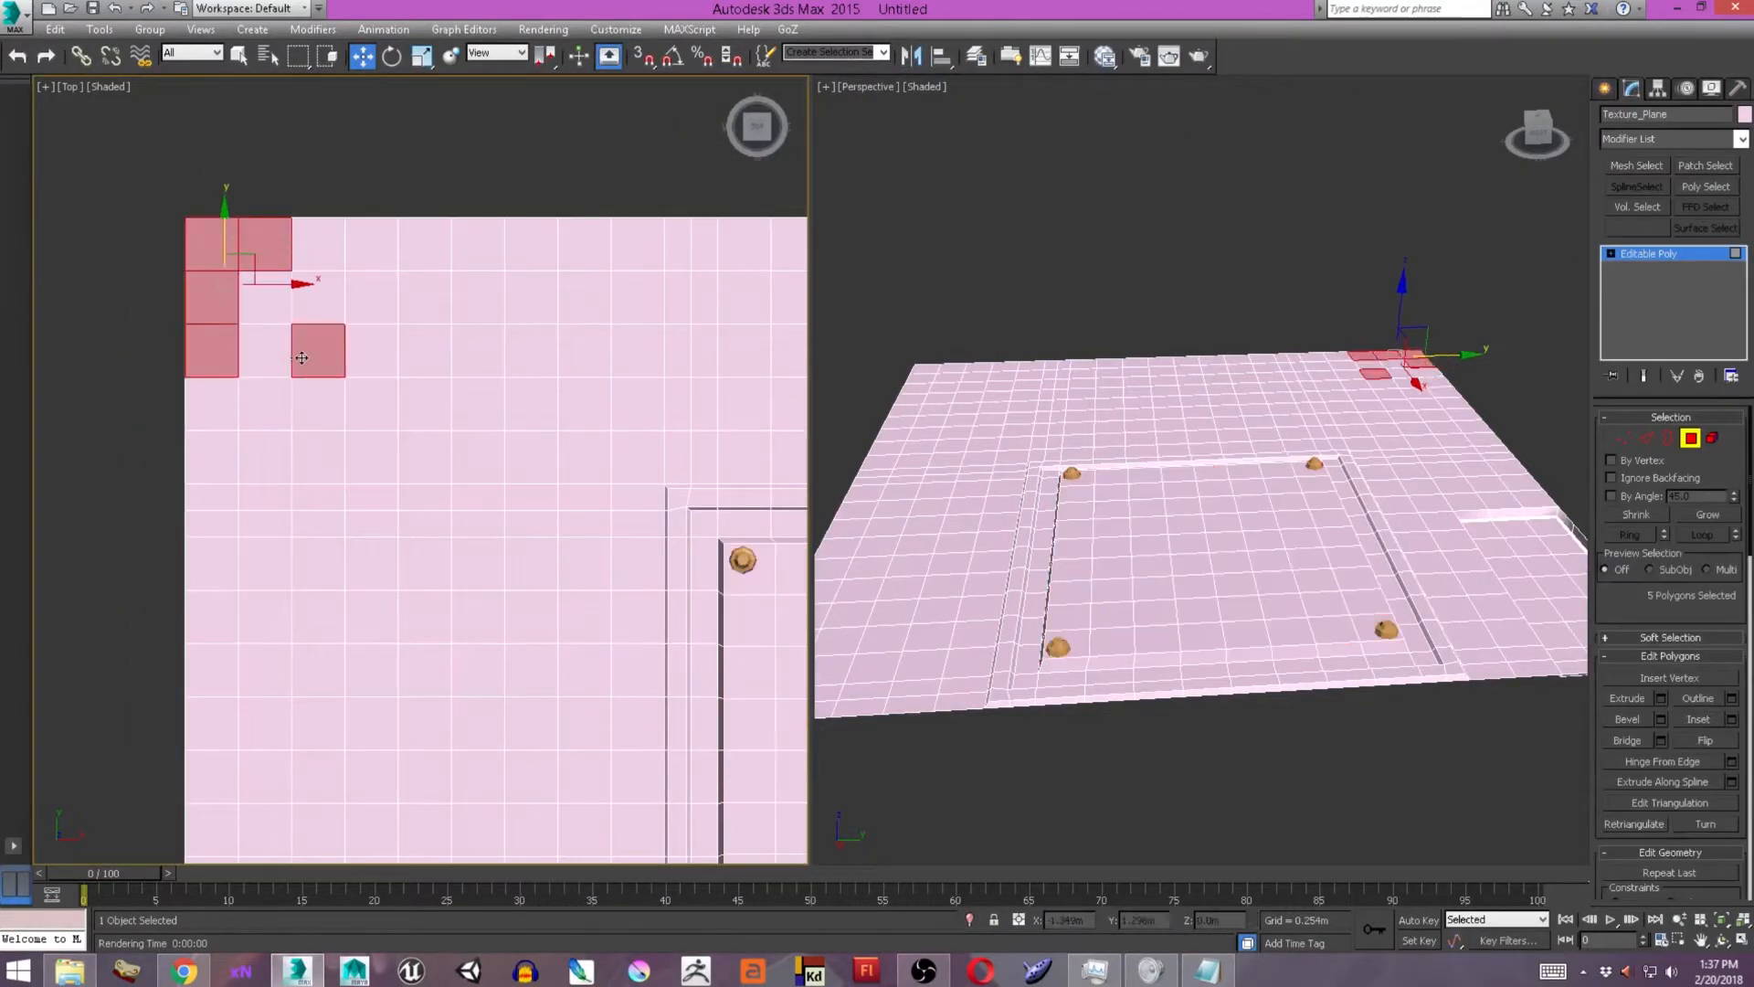
{"action": "left_click", "coordinate": [424, 353], "text": "ctrl"}
{"action": "left_click", "coordinate": [529, 353], "text": "ctrl"}
{"action": "left_click", "coordinate": [636, 352], "text": "ctrl"}
{"action": "left_click", "coordinate": [742, 351], "text": "ctrl"}
{"action": "left_click", "coordinate": [742, 298], "text": "ctrl"}
{"action": "left_click", "coordinate": [742, 247], "text": "ctrl"}
{"action": "left_click", "coordinate": [638, 247], "text": "ctrl"}
{"action": "left_click_drag", "start_coordinate": [211, 198], "coordinate": [699, 359], "text": "ctrl"}
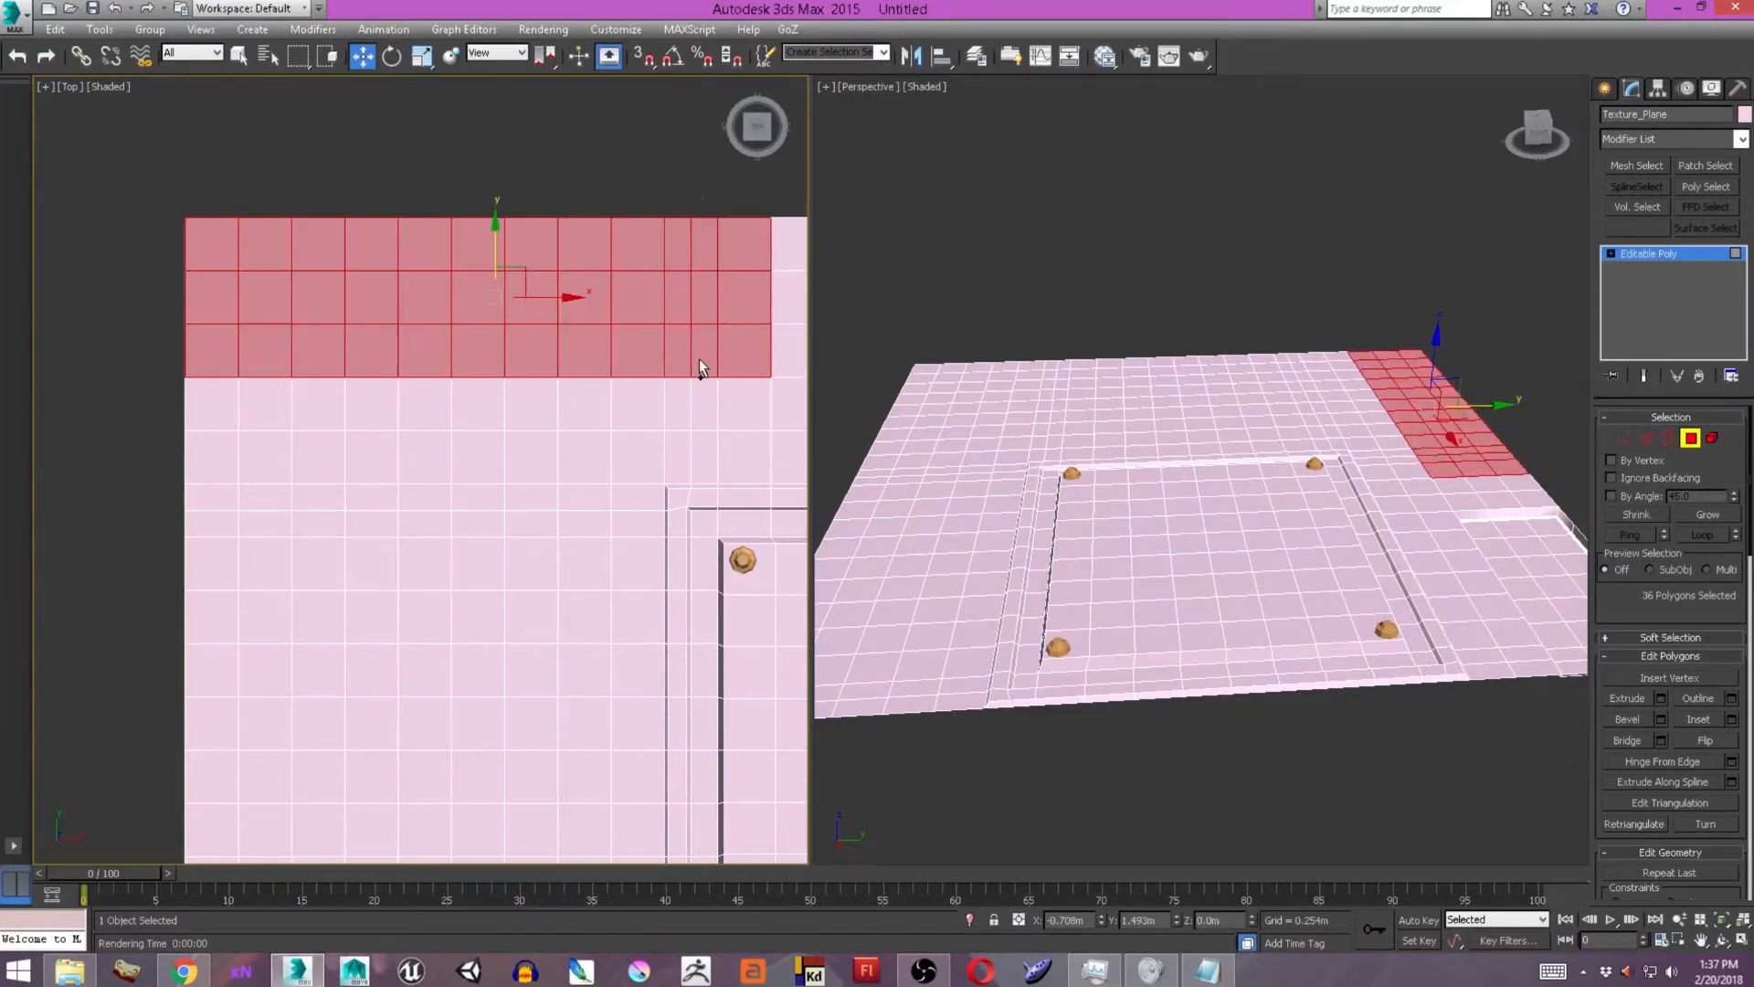
{"action": "middle_click_drag", "start_coordinate": [700, 366], "coordinate": [649, 370]}
Bevel the selected strip into a recess with a height of -0.033 m and an outline of -0.029 m.
{"action": "left_click", "coordinate": [1662, 742]}
{"action": "left_click", "coordinate": [485, 588]}
{"action": "left_click", "coordinate": [1661, 720]}
{"action": "middle_click_drag", "start_coordinate": [1407, 566], "coordinate": [1220, 549], "text": "alt"}
{"action": "left_click_drag", "start_coordinate": [1213, 507], "coordinate": [1210, 514]}
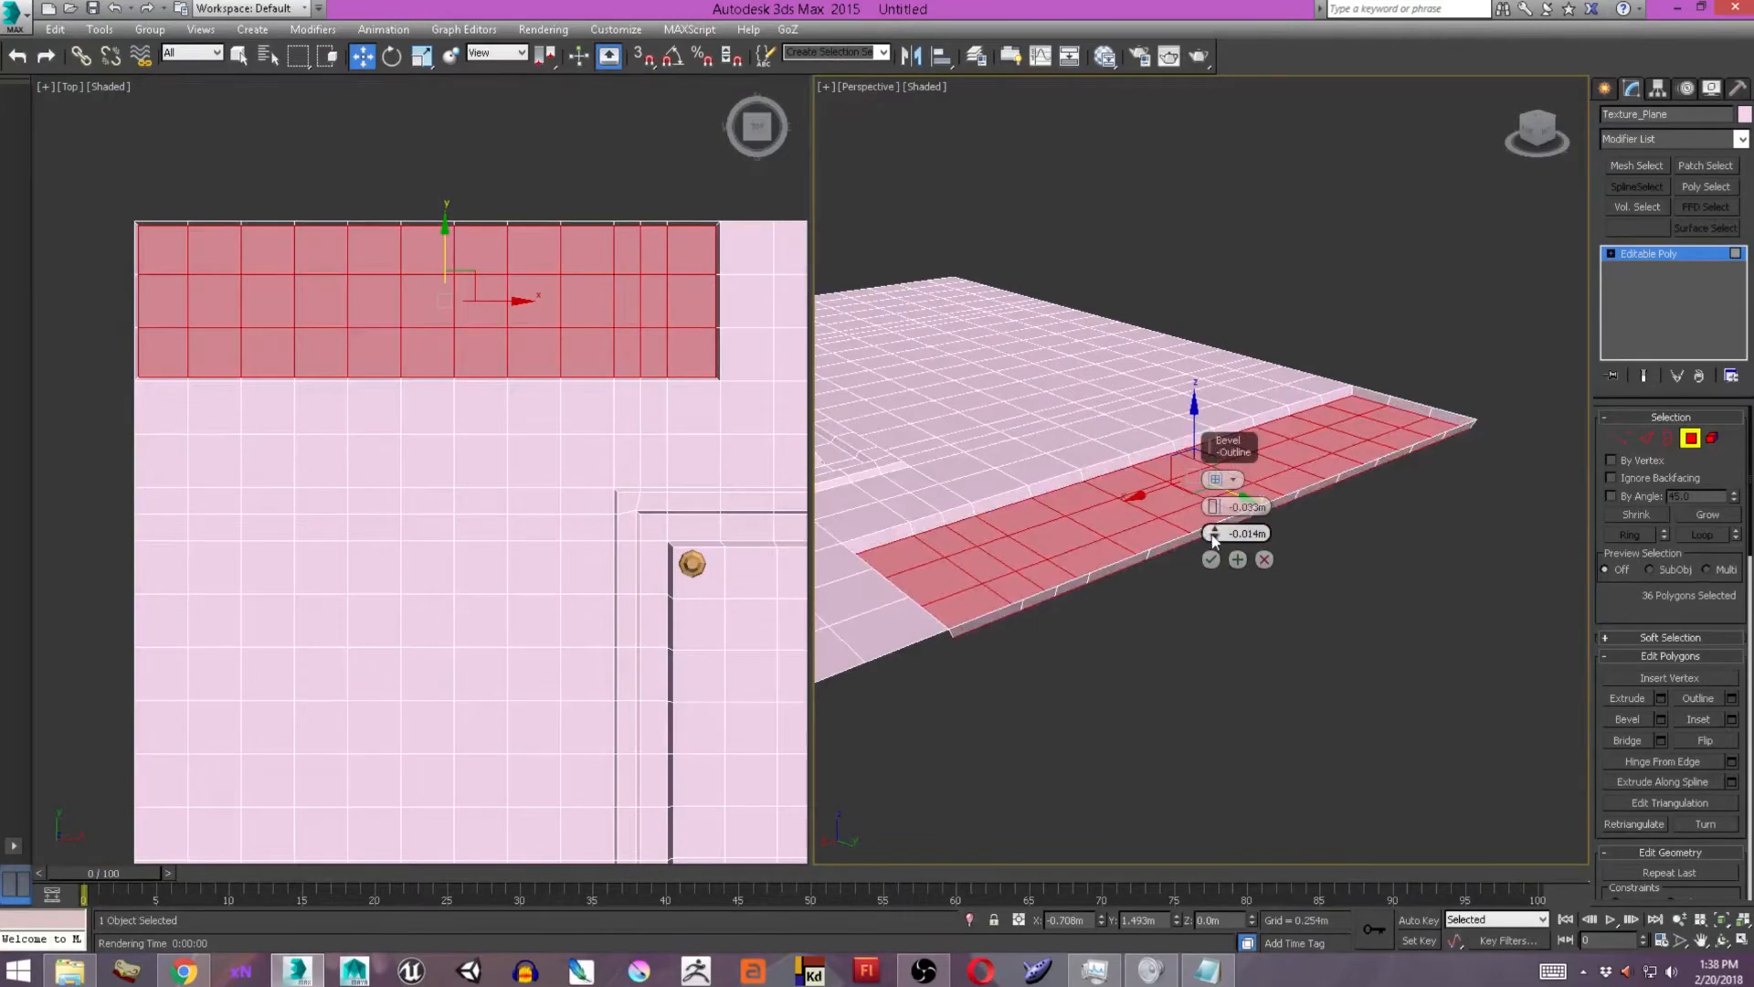
{"action": "left_click", "coordinate": [1211, 559]}
{"action": "middle_click_drag", "start_coordinate": [1208, 565], "coordinate": [1333, 635], "text": "alt"}
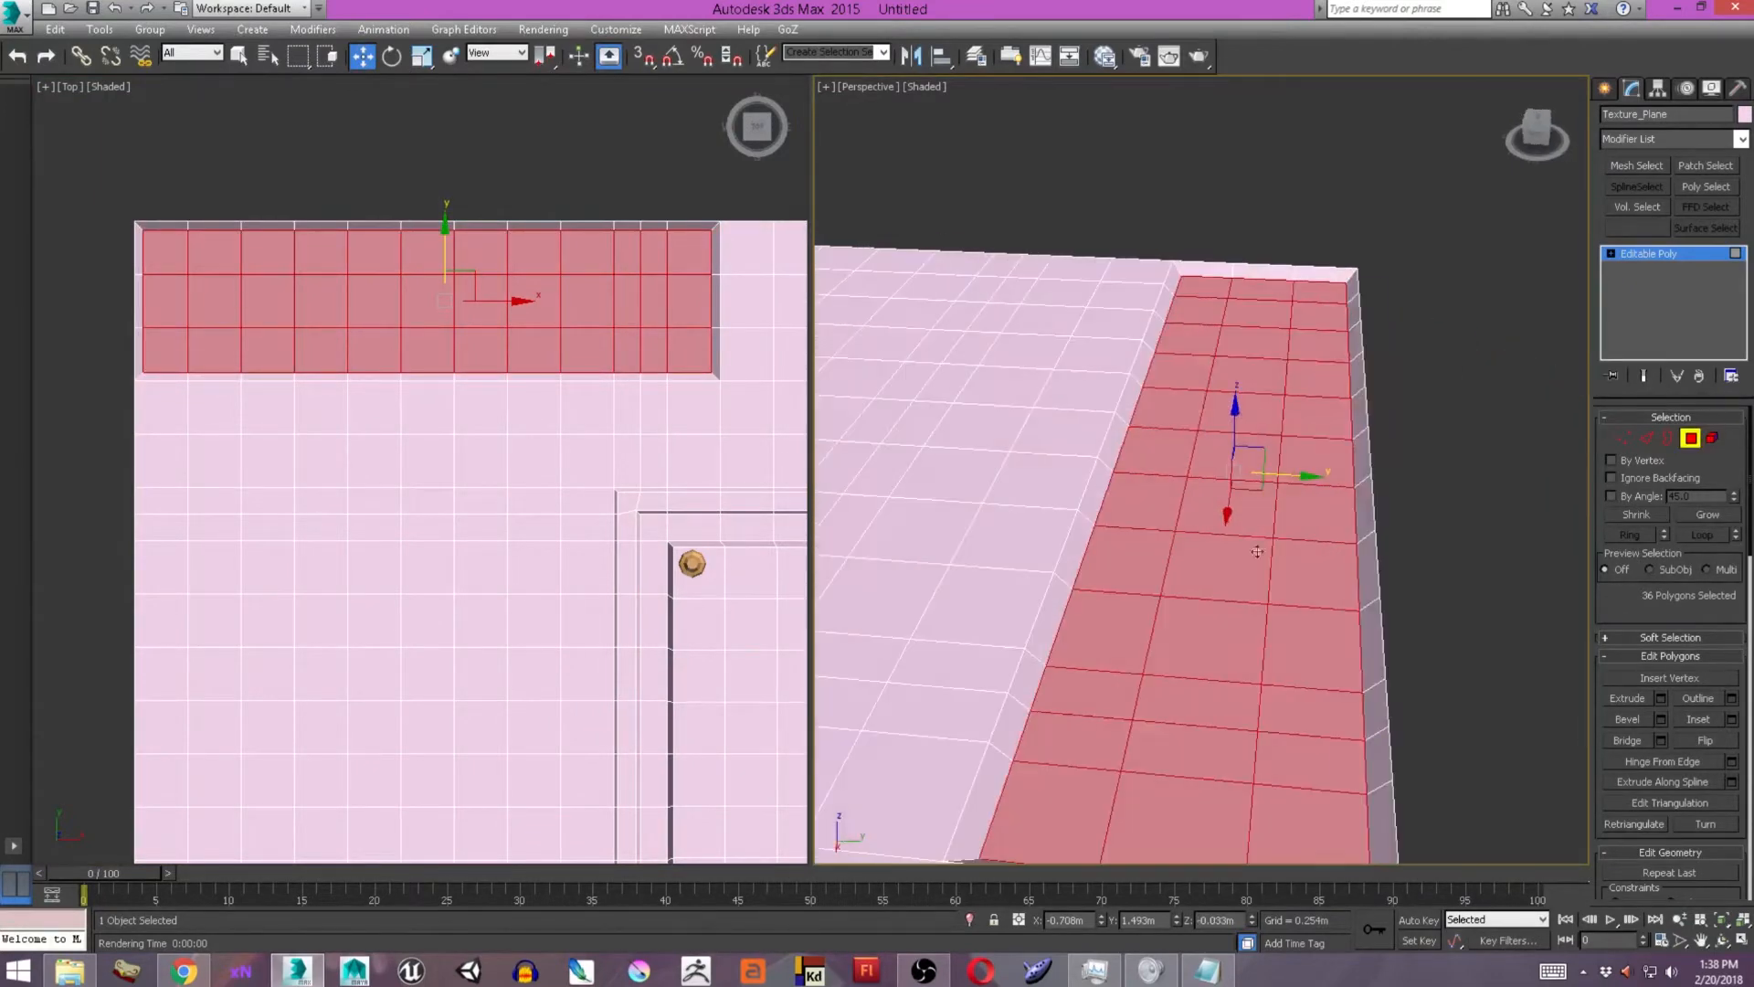
Select a three-by-three block of polygons at the left end of the recessed strip.
{"action": "middle_click_drag", "start_coordinate": [402, 365], "coordinate": [510, 416]}
{"action": "left_click", "coordinate": [273, 304]}
{"action": "left_click", "coordinate": [322, 303], "text": "ctrl"}
{"action": "left_click", "coordinate": [375, 303], "text": "ctrl"}
{"action": "left_click", "coordinate": [323, 352], "text": "ctrl"}
{"action": "left_click", "coordinate": [273, 352], "text": "ctrl"}
{"action": "left_click", "coordinate": [273, 400], "text": "ctrl"}
{"action": "left_click", "coordinate": [370, 398], "text": "ctrl"}
{"action": "key", "text": "ctrl+z"}
{"action": "key", "text": "q"}
{"action": "left_click", "coordinate": [331, 397], "text": "ctrl"}
{"action": "left_click", "coordinate": [374, 397], "text": "ctrl"}
{"action": "left_click", "coordinate": [376, 354], "text": "ctrl"}
{"action": "middle_click_drag", "start_coordinate": [572, 360], "coordinate": [479, 366]}
{"action": "left_click", "coordinate": [382, 393], "text": "ctrl"}
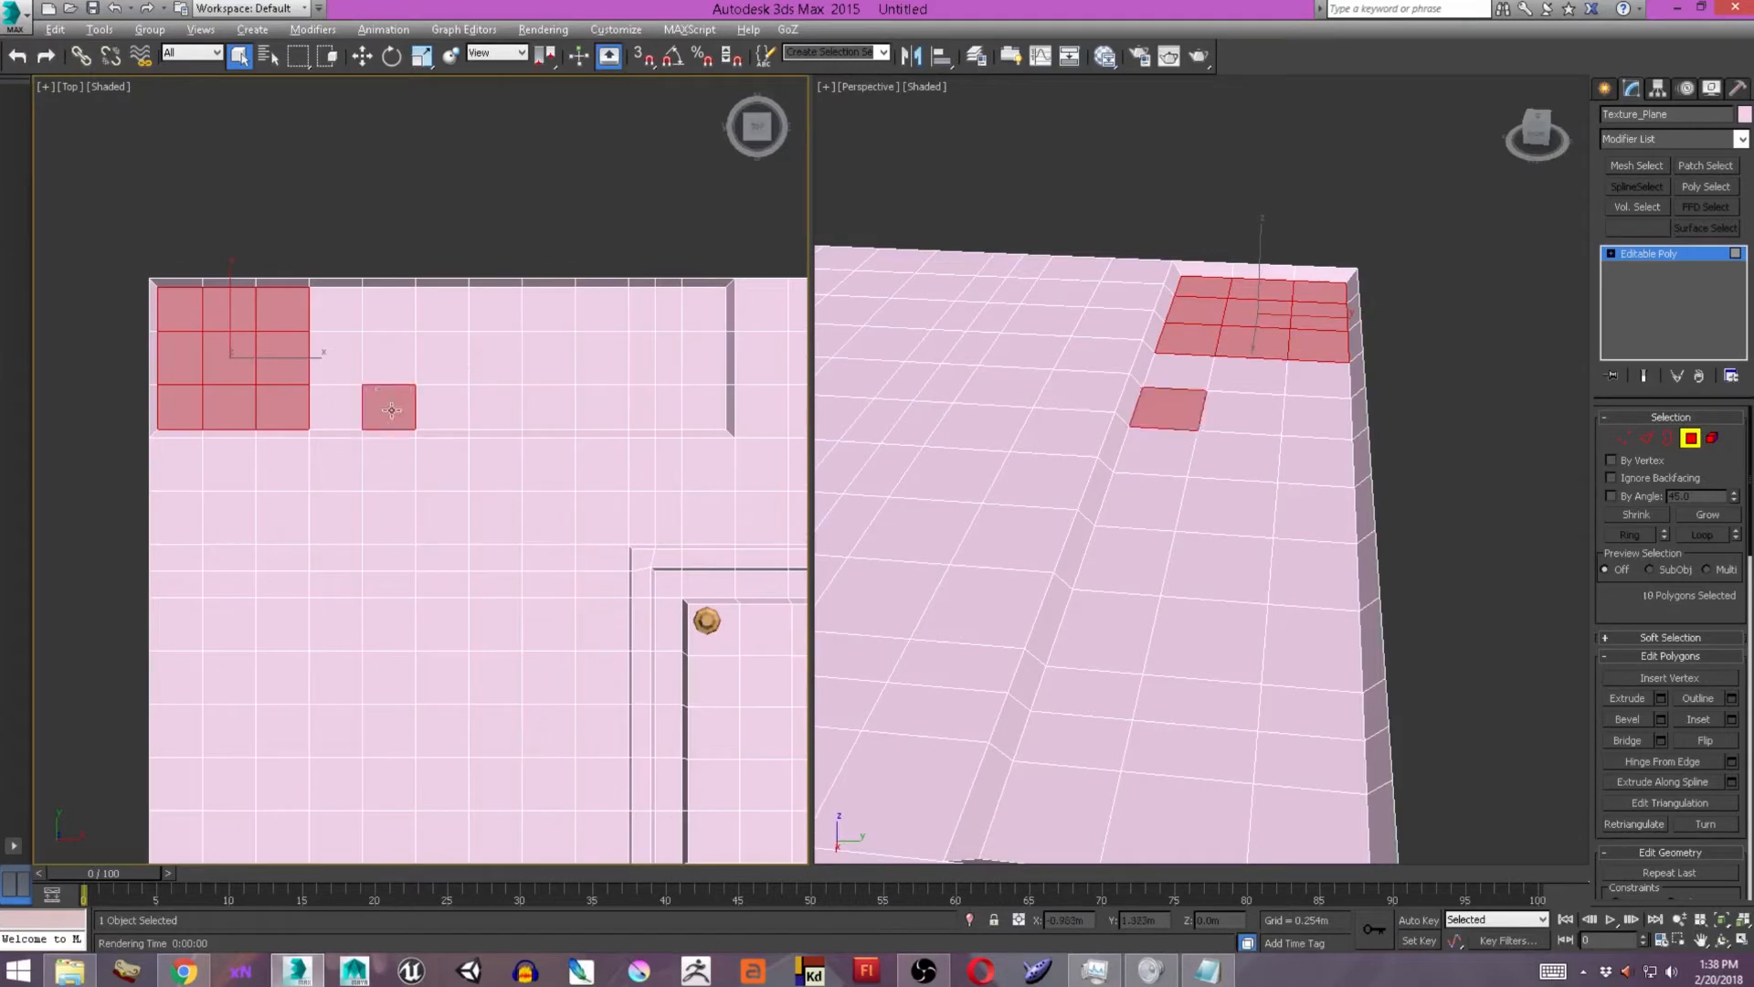
{"action": "left_click", "coordinate": [391, 410], "text": "ctrl"}
Add a second three-by-three polygon block in the middle of the strip to the selection, two columns away from the first.
{"action": "left_click", "coordinate": [495, 405], "text": "ctrl"}
{"action": "left_click", "coordinate": [495, 359], "text": "ctrl"}
{"action": "left_click", "coordinate": [497, 312], "text": "ctrl"}
{"action": "left_click", "coordinate": [548, 312], "text": "ctrl"}
{"action": "left_click", "coordinate": [635, 314], "text": "ctrl"}
{"action": "left_click", "coordinate": [611, 345], "text": "ctrl"}
{"action": "left_click", "coordinate": [635, 316], "text": "ctrl"}
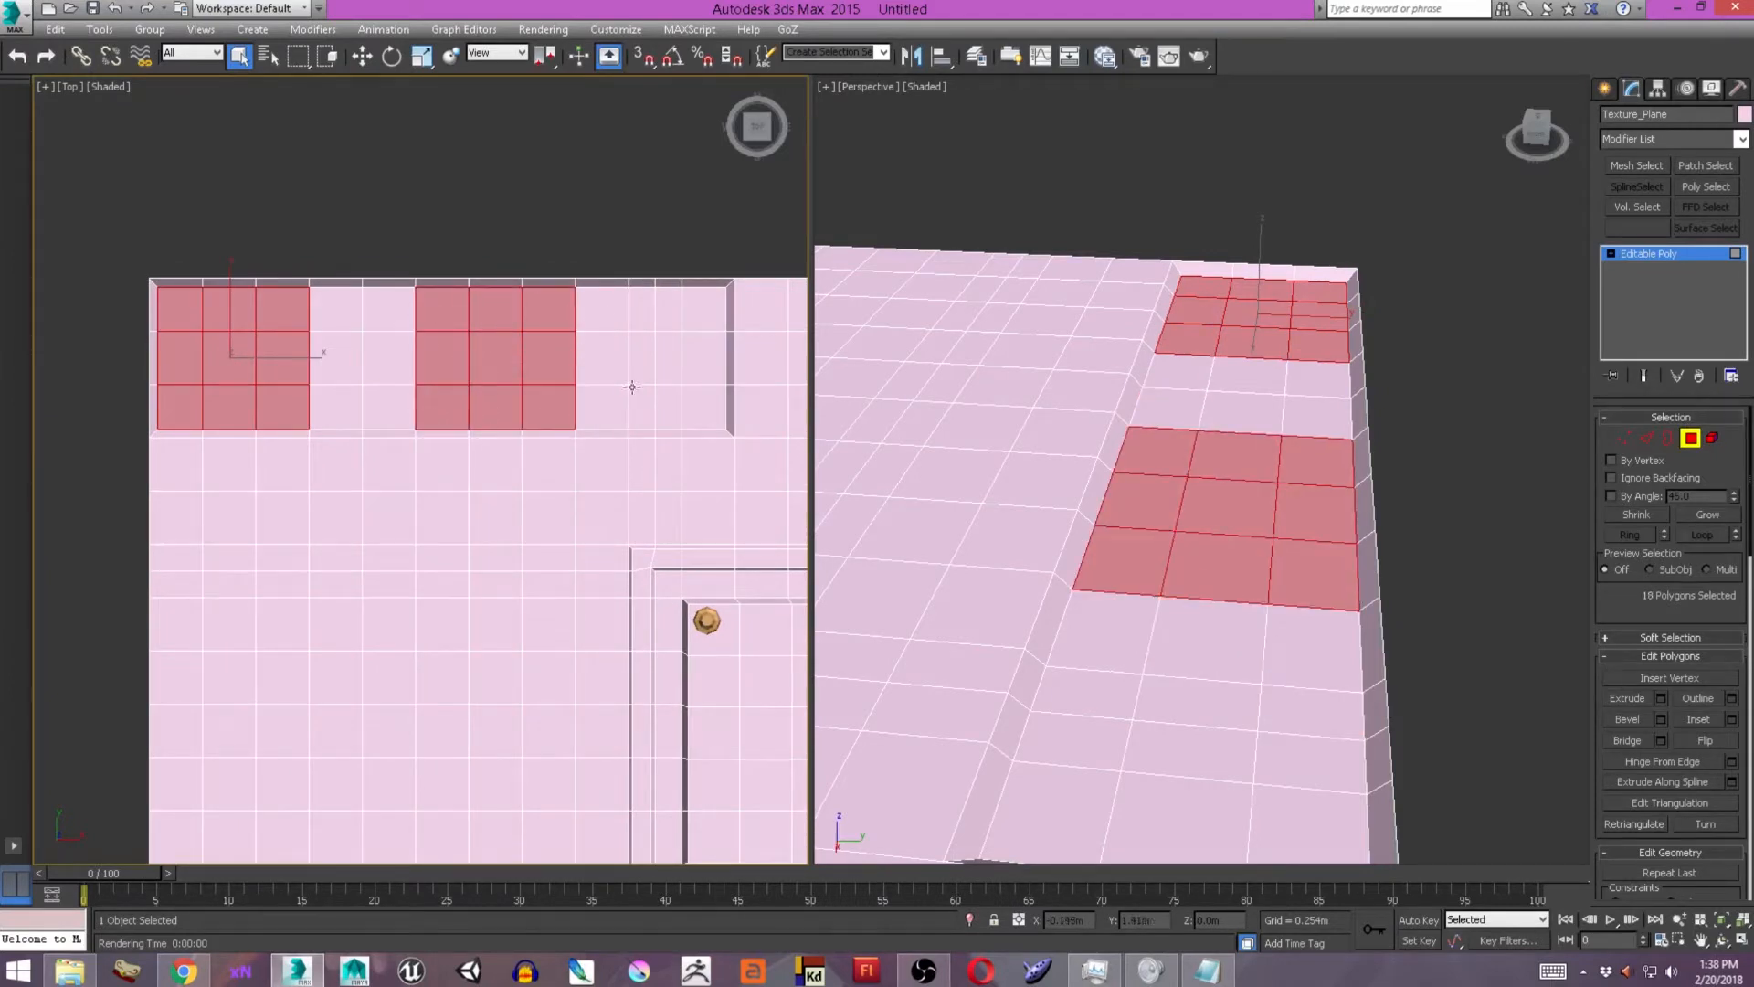
Add a block of two narrow columns by three rows near the strip's right end to the selection.
{"action": "left_click", "coordinate": [641, 406], "text": "ctrl"}
{"action": "left_click", "coordinate": [668, 406], "text": "ctrl"}
{"action": "left_click", "coordinate": [642, 358], "text": "ctrl"}
{"action": "left_click", "coordinate": [642, 309], "text": "ctrl"}
{"action": "left_click", "coordinate": [668, 358], "text": "ctrl"}
{"action": "left_click", "coordinate": [668, 309], "text": "ctrl"}
Inset the three selected blocks and bevel them with a height of -0.016 m and an outline of -0.029 m.
{"action": "middle_click_drag", "start_coordinate": [1270, 512], "coordinate": [1366, 522], "text": "alt"}
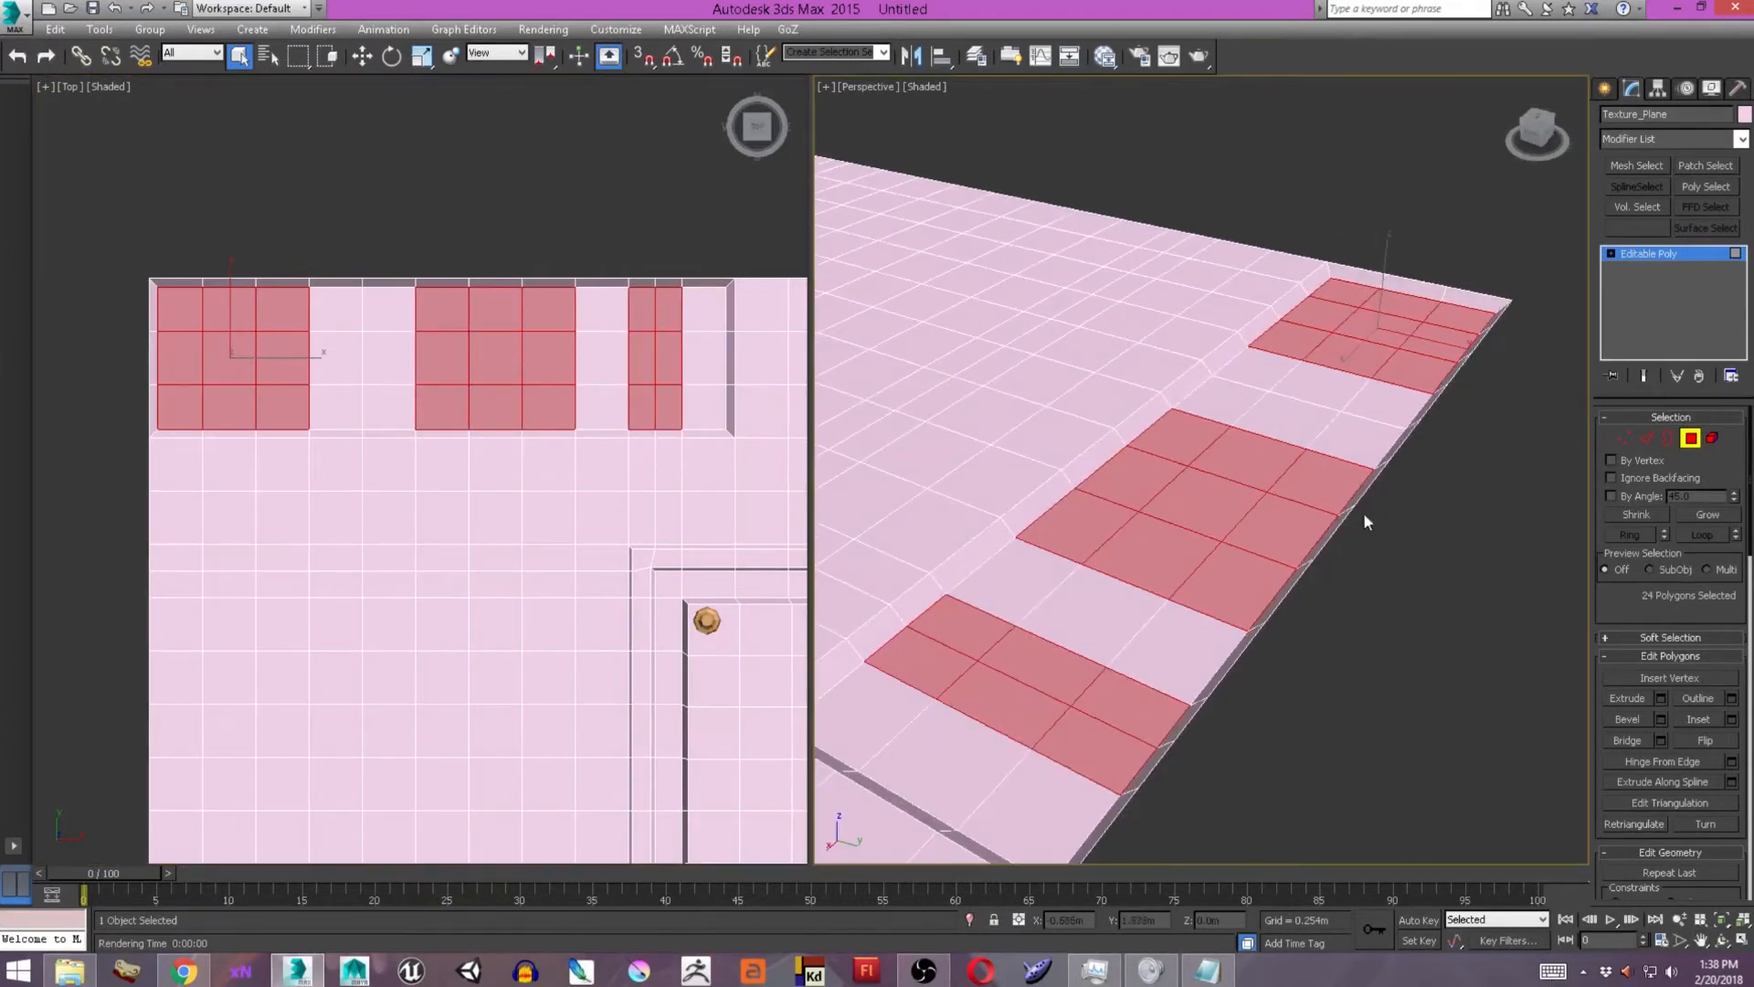
{"action": "left_click", "coordinate": [1733, 720]}
{"action": "left_click", "coordinate": [1210, 532]}
{"action": "left_click", "coordinate": [1660, 719]}
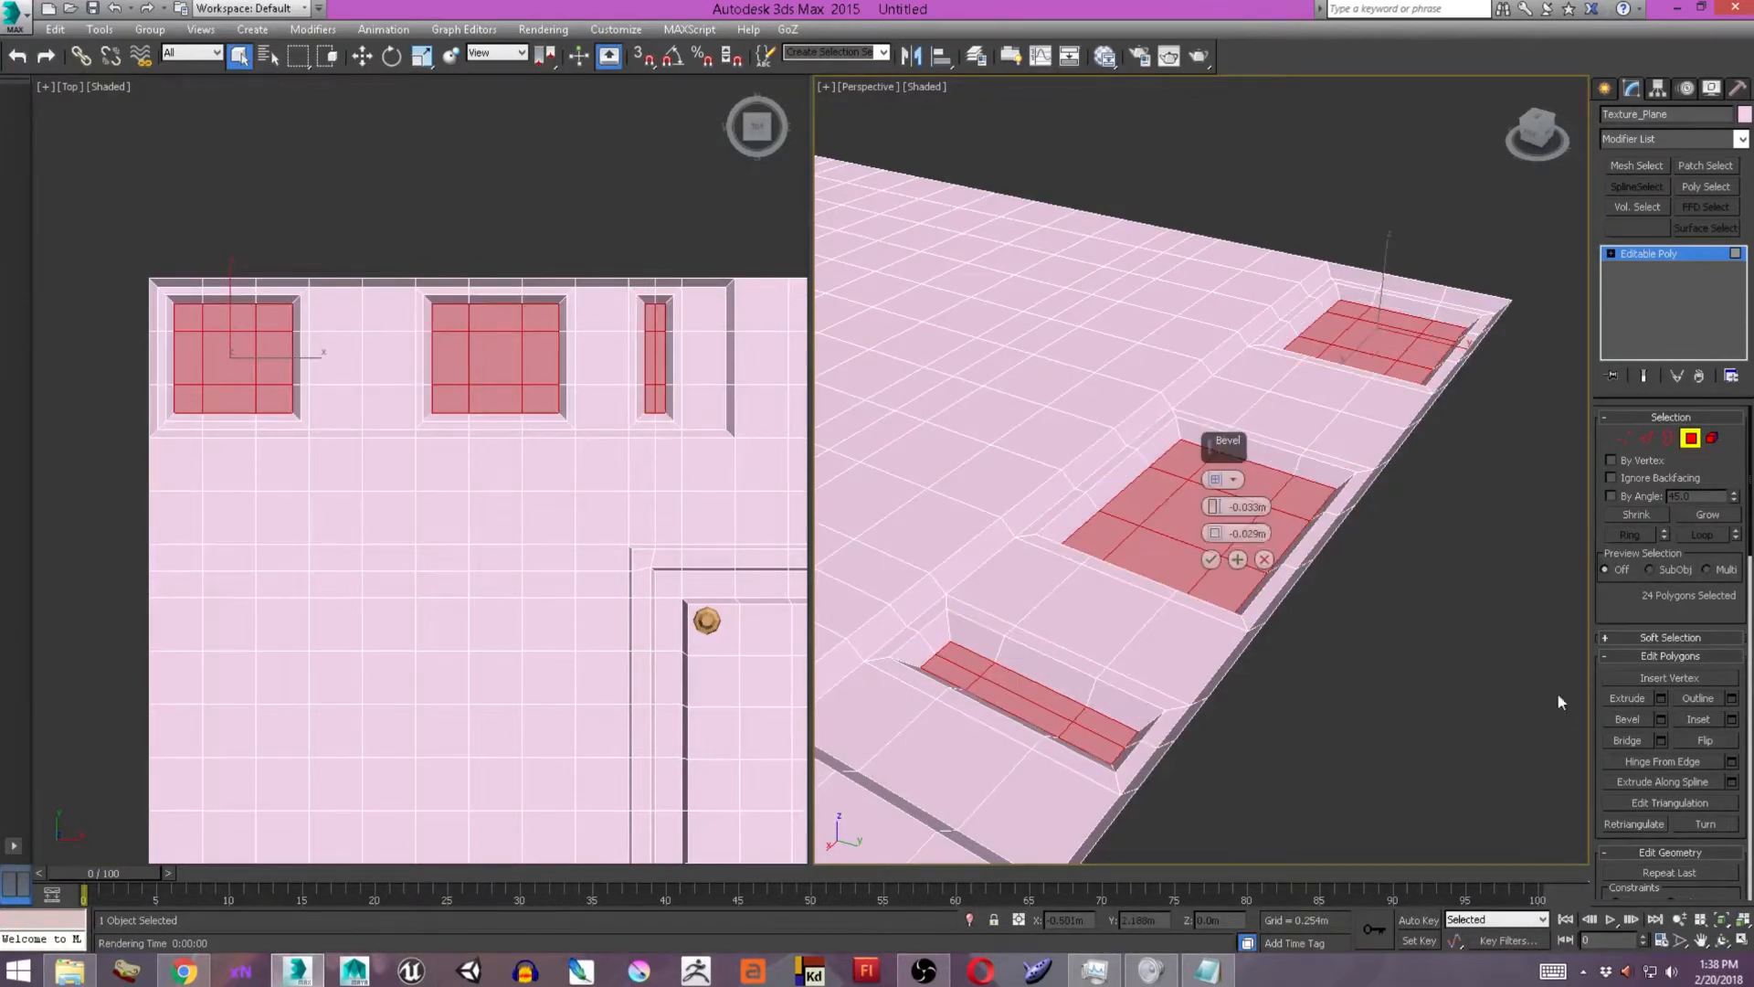
{"action": "left_click_drag", "start_coordinate": [1209, 508], "coordinate": [1214, 500]}
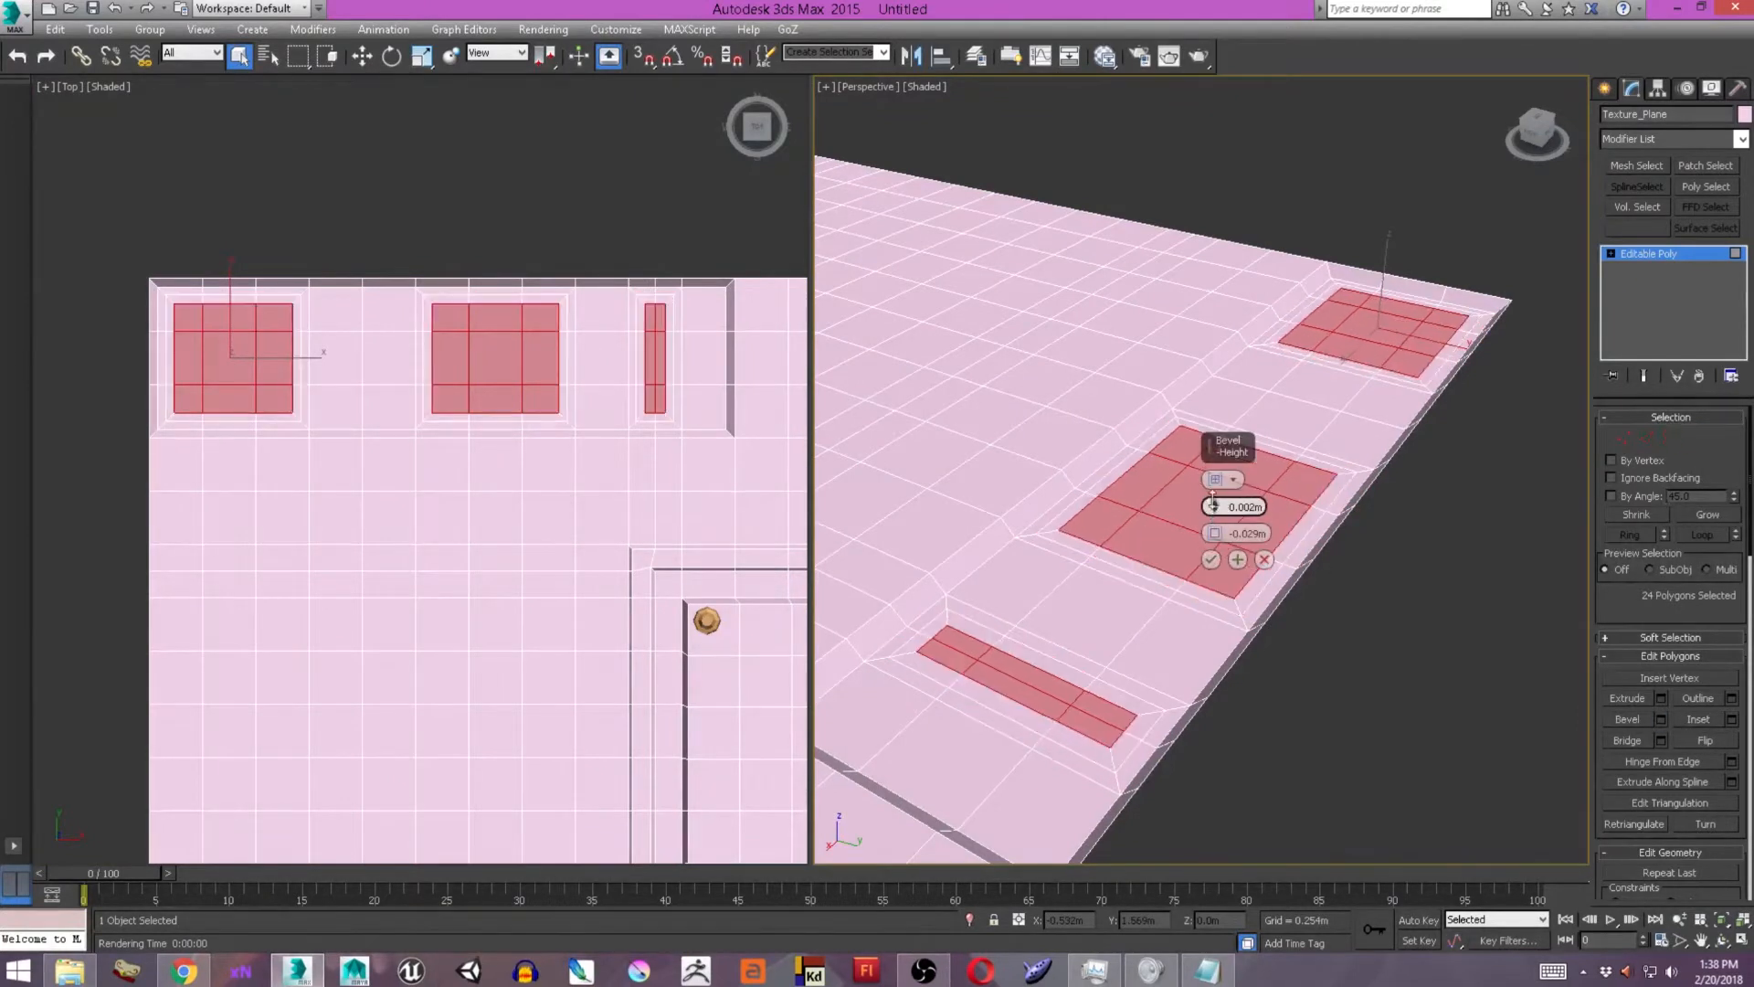
{"action": "left_click", "coordinate": [1210, 559]}
{"action": "left_click", "coordinate": [1733, 721]}
{"action": "left_click", "coordinate": [1207, 527]}
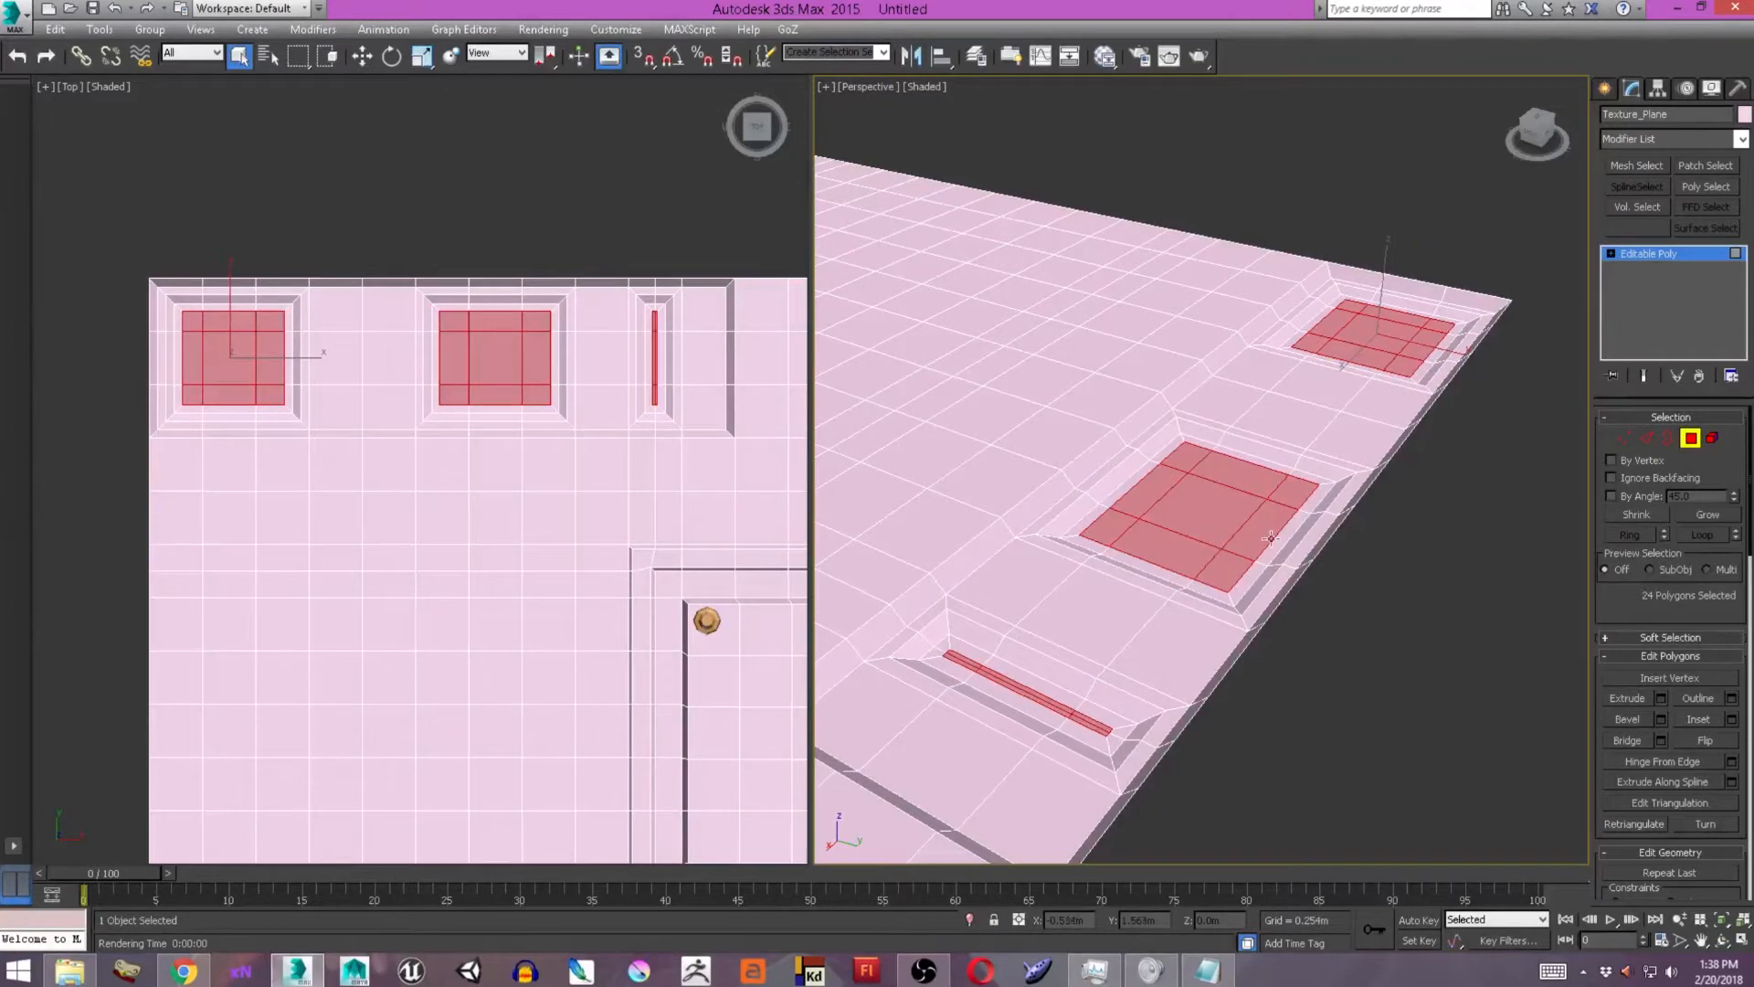
{"action": "middle_click_drag", "start_coordinate": [1304, 605], "coordinate": [1234, 647], "text": "alt"}
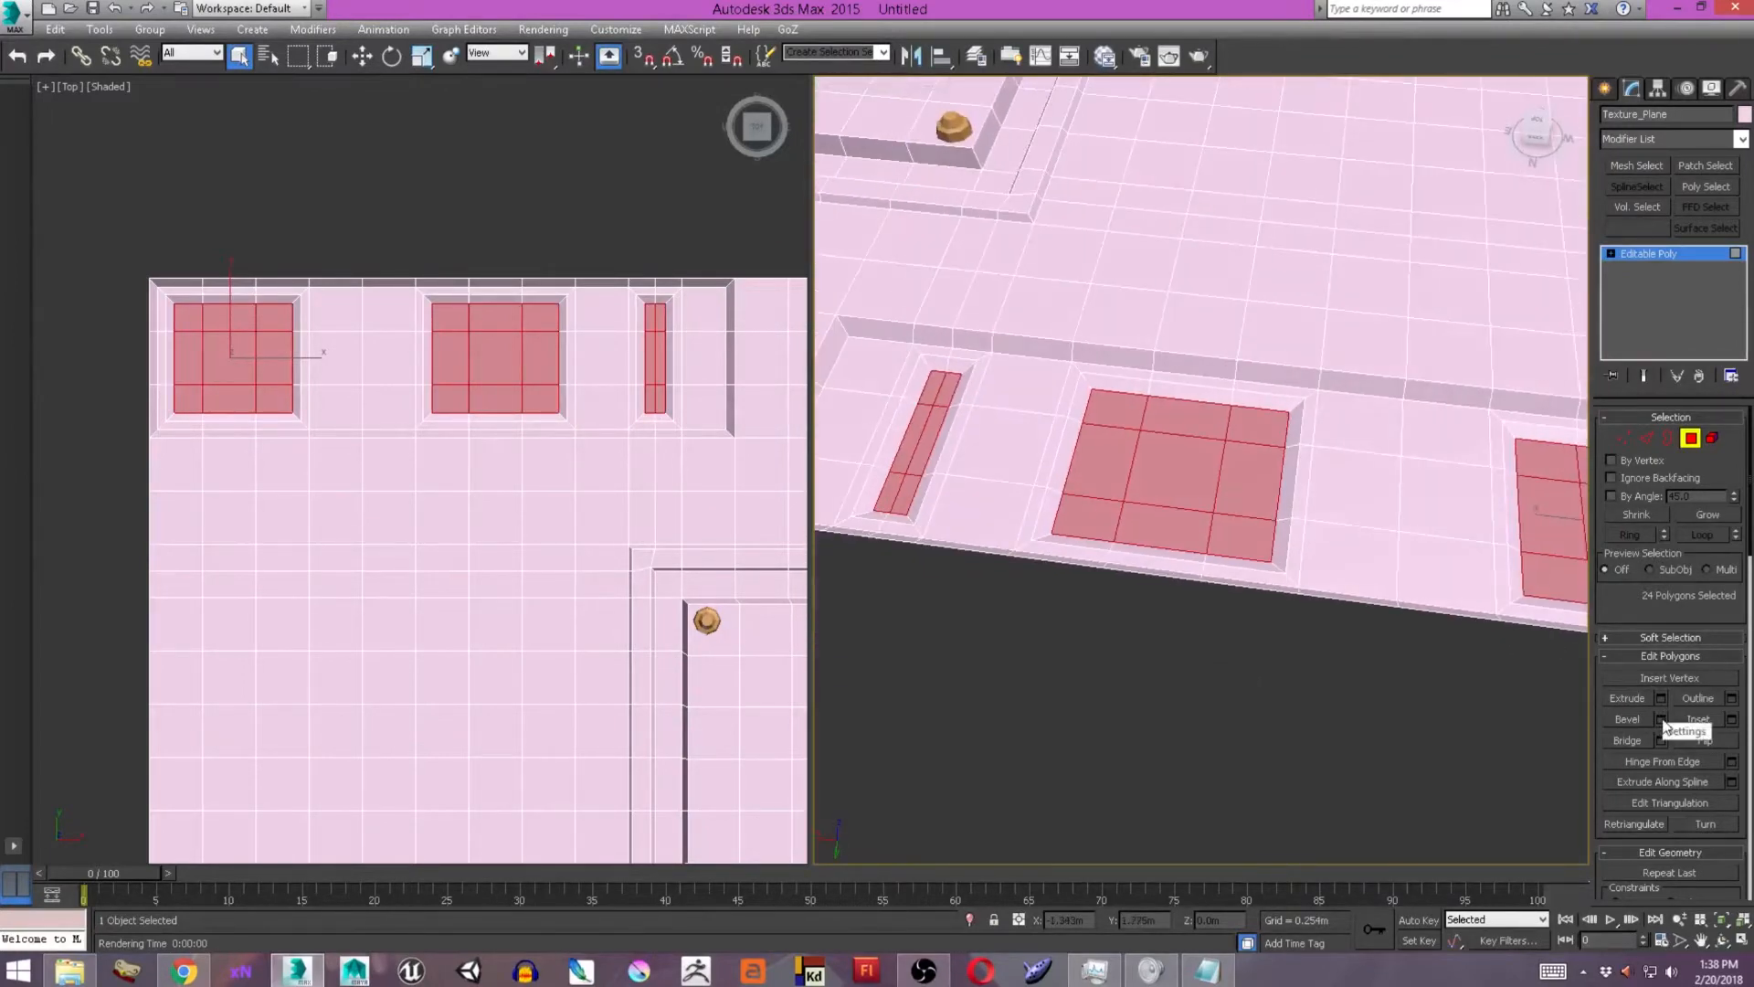
Bevel the three recessed blocks again to form smaller inner faces.
{"action": "left_click", "coordinate": [1661, 719]}
{"action": "middle_click_drag", "start_coordinate": [1200, 532], "coordinate": [1187, 512], "text": "alt"}
{"action": "left_click_drag", "start_coordinate": [1213, 507], "coordinate": [1213, 488]}
{"action": "middle_click_drag", "start_coordinate": [1092, 518], "coordinate": [1235, 477], "text": "alt"}
{"action": "middle_click_drag", "start_coordinate": [1425, 449], "coordinate": [826, 418]}
{"action": "scroll", "coordinate": [1051, 475], "scroll_direction": "down", "scroll_amount": 3}
{"action": "left_click", "coordinate": [1211, 560]}
{"action": "middle_click_drag", "start_coordinate": [1160, 512], "coordinate": [1416, 541]}
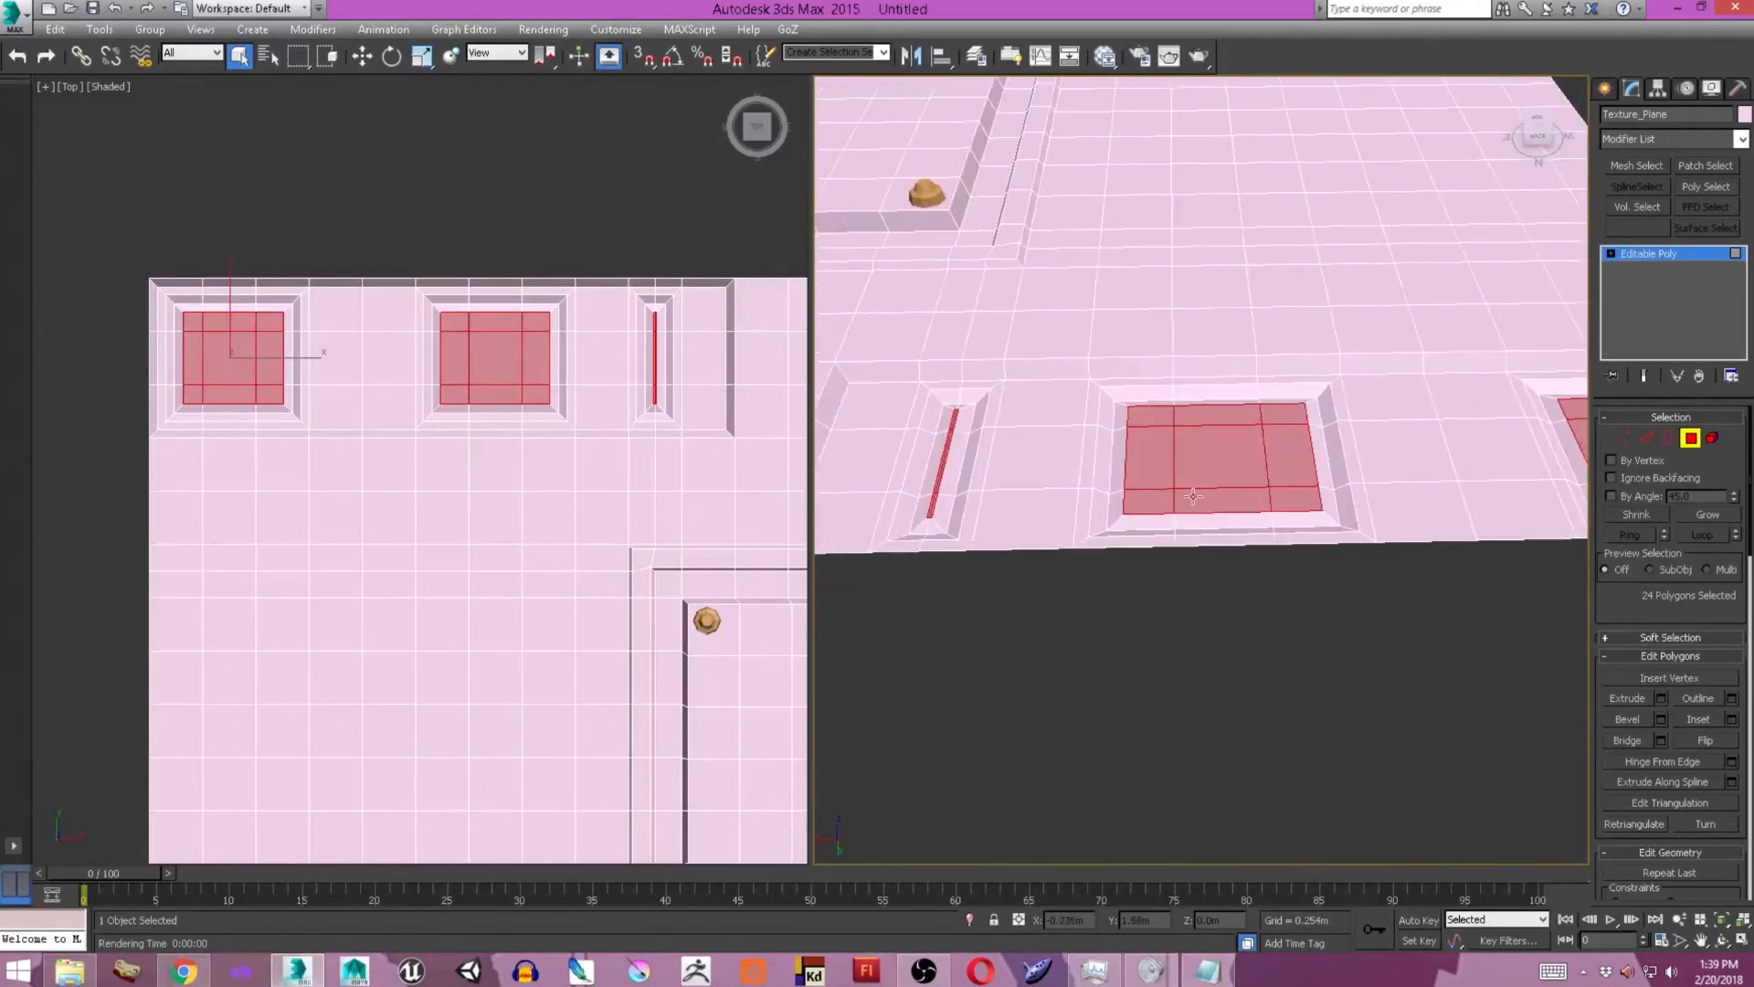
Select only the narrow block's six inner polygons and scale them wider along X.
{"action": "left_click_drag", "start_coordinate": [1544, 543], "coordinate": [877, 341], "text": "alt"}
{"action": "middle_click_drag", "start_coordinate": [877, 366], "coordinate": [1261, 402]}
{"action": "scroll", "coordinate": [1229, 457], "scroll_direction": "up", "scroll_amount": 5}
{"action": "key", "text": "r"}
{"action": "left_click_drag", "start_coordinate": [1165, 467], "coordinate": [932, 462]}
{"action": "middle_click_drag", "start_coordinate": [1438, 457], "coordinate": [1184, 408]}
{"action": "scroll", "coordinate": [1184, 408], "scroll_direction": "down", "scroll_amount": 4}
{"action": "middle_click_drag", "start_coordinate": [1549, 411], "coordinate": [1257, 399]}
{"action": "middle_click_drag", "start_coordinate": [827, 418], "coordinate": [1125, 433]}
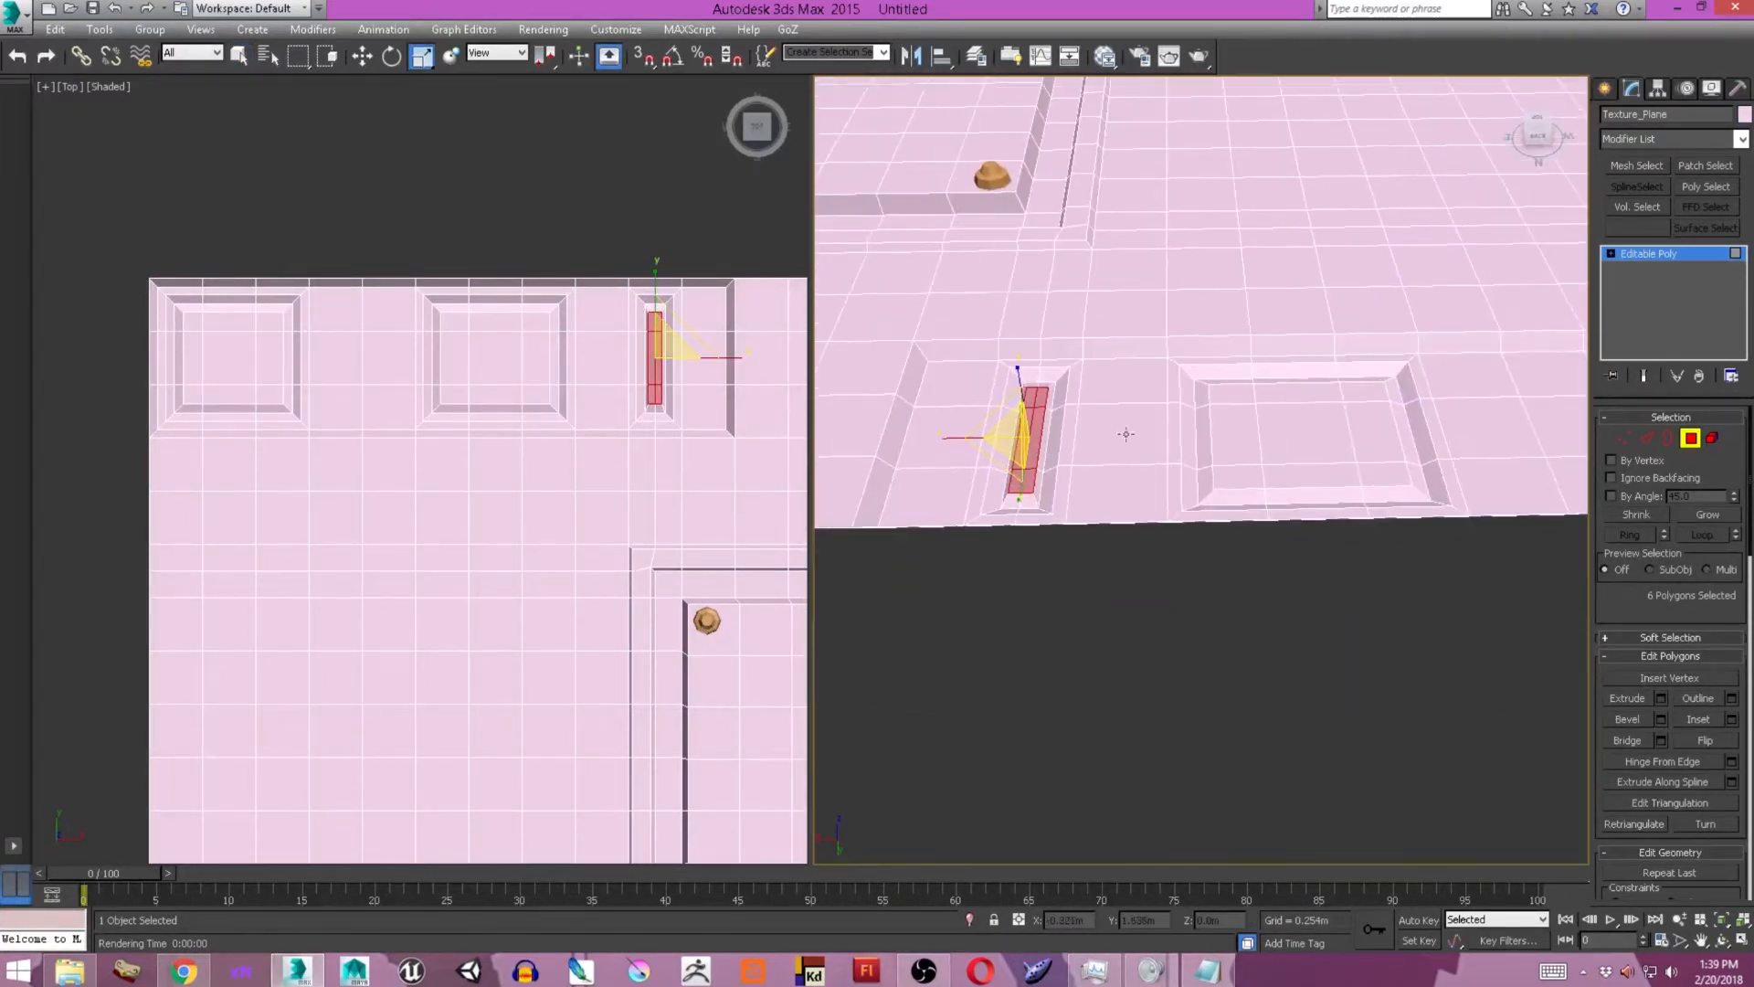
Try drawing a small helix spline just outside the plane's upper edge, with radii of about 0.027 m and 0.014 m.
{"action": "left_click", "coordinate": [1605, 88]}
{"action": "left_click", "coordinate": [1632, 117]}
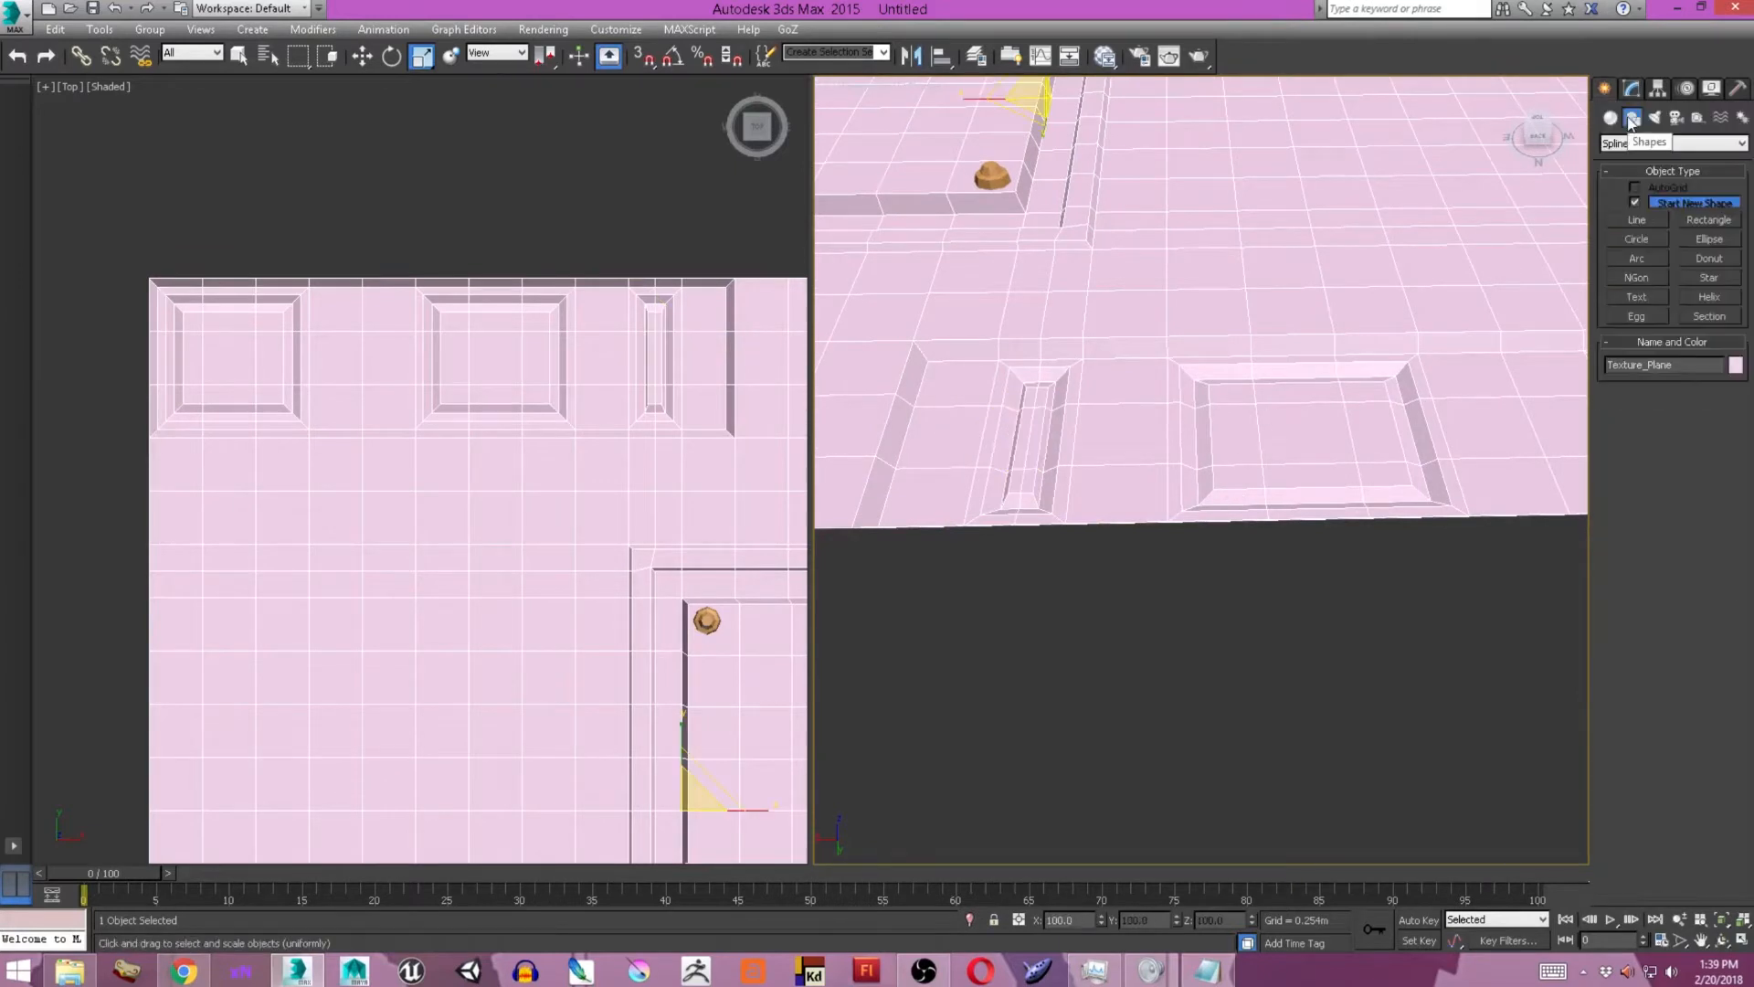
{"action": "left_click", "coordinate": [1715, 297]}
{"action": "middle_click_drag", "start_coordinate": [1233, 478], "coordinate": [1151, 470]}
{"action": "left_click_drag", "start_coordinate": [1147, 580], "coordinate": [1164, 572]}
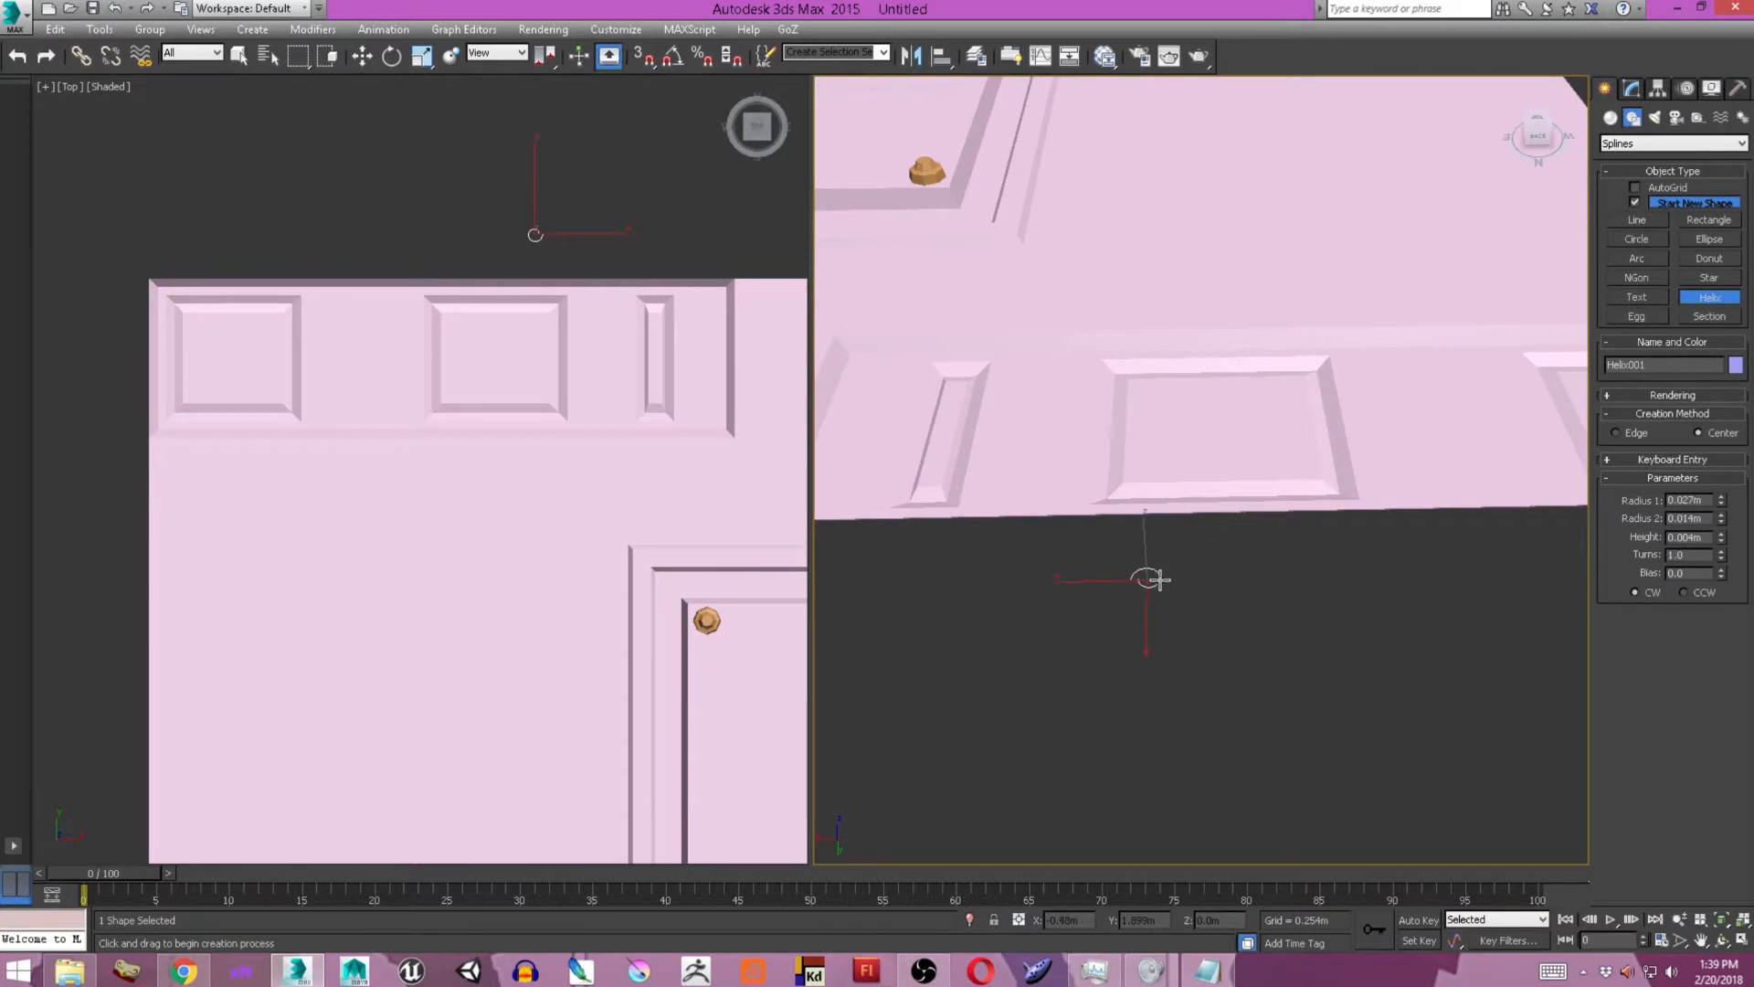
{"action": "scroll", "coordinate": [1159, 579], "scroll_direction": "up", "scroll_amount": 4}
{"action": "key", "text": "ctrl+z"}
Try drawing a small egg spline just outside the plane's upper edge.
{"action": "left_click", "coordinate": [1709, 316]}
{"action": "mouse_move", "coordinate": [1222, 579]}
{"action": "left_mouse_down"}
{"action": "mouse_move", "coordinate": [1290, 541]}
{"action": "mouse_move", "coordinate": [1320, 551]}
{"action": "left_mouse_up"}
{"action": "key", "text": "ctrl+z"}
{"action": "left_click", "coordinate": [1636, 316]}
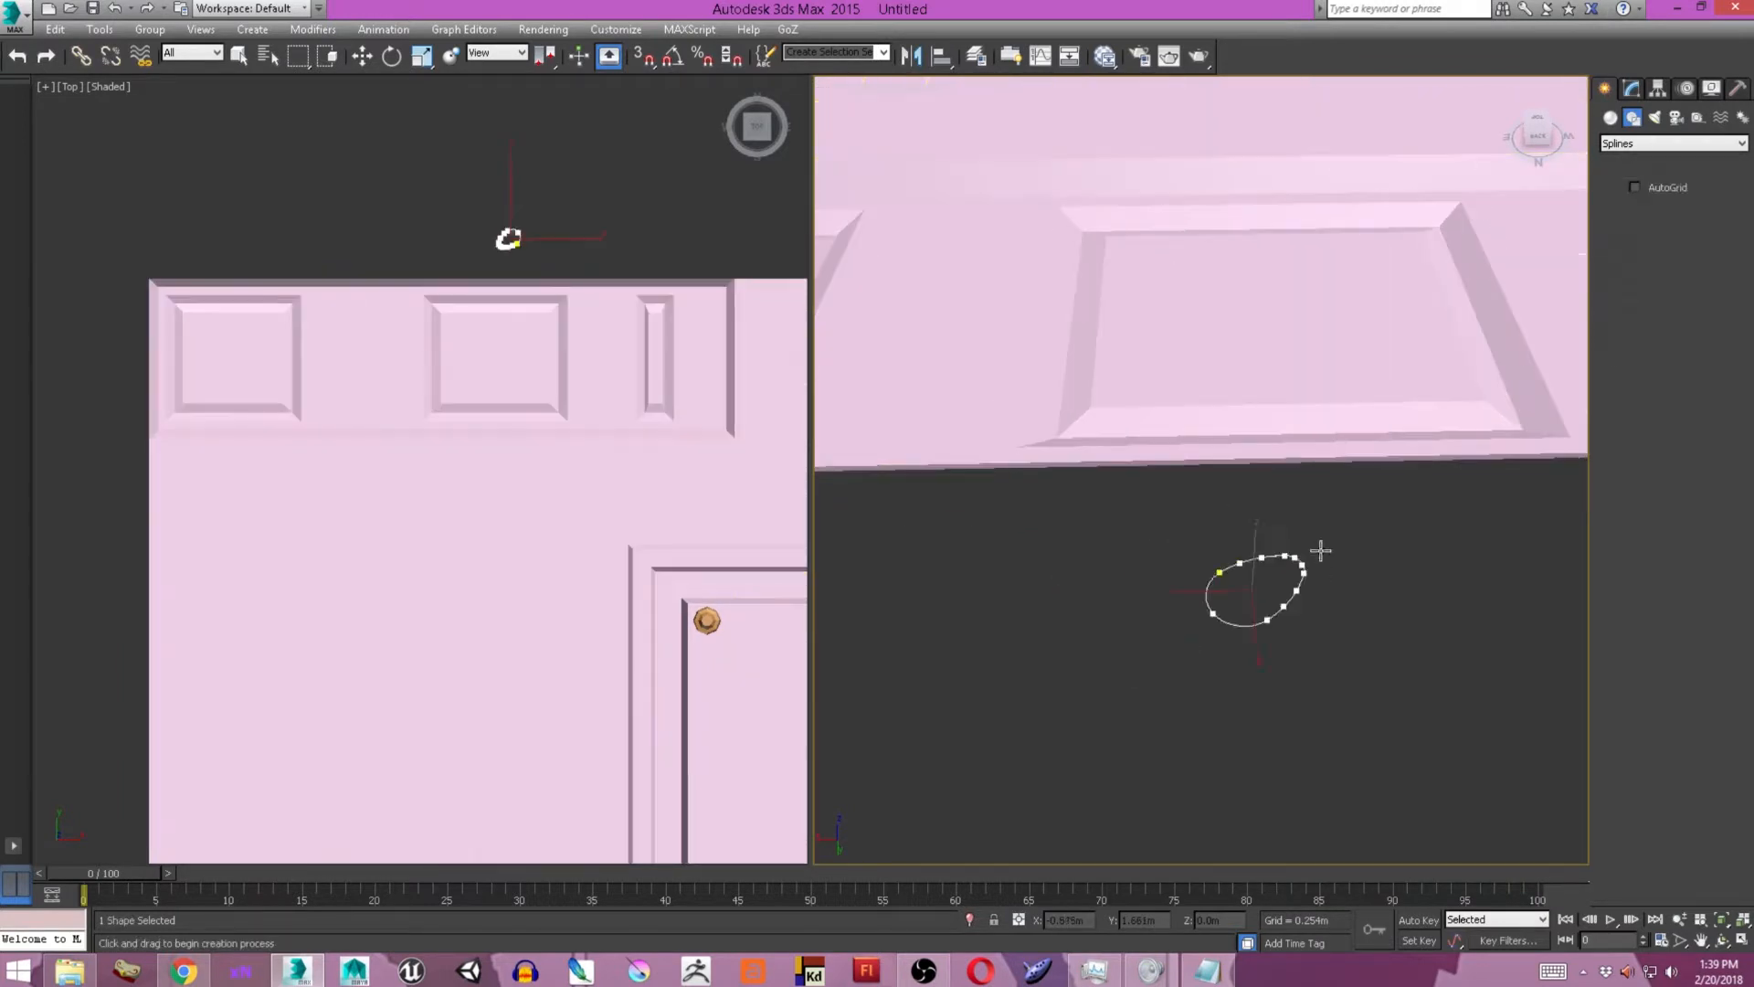
{"action": "left_click", "coordinate": [1387, 547]}
{"action": "key", "text": "ctrl+z"}
Draw a donut spline with radii of about 0.094 m and 0.07 m just outside the plane's upper edge.
{"action": "left_click", "coordinate": [1709, 238]}
{"action": "left_click", "coordinate": [1716, 257]}
{"action": "mouse_move", "coordinate": [1230, 634]}
{"action": "left_mouse_down"}
{"action": "mouse_move", "coordinate": [1331, 575]}
{"action": "mouse_move", "coordinate": [1351, 586]}
{"action": "left_mouse_up"}
{"action": "left_click", "coordinate": [1347, 591]}
{"action": "key", "text": "ctrl+z"}
Move the donut spline onto the middle recessed panel.
{"action": "middle_click_drag", "start_coordinate": [563, 499], "coordinate": [612, 492]}
{"action": "key", "text": "w"}
{"action": "left_click_drag", "start_coordinate": [585, 208], "coordinate": [546, 315]}
{"action": "scroll", "coordinate": [553, 308], "scroll_direction": "up", "scroll_amount": 7}
{"action": "key", "text": "r"}
{"action": "left_click", "coordinate": [1393, 275]}
{"action": "key", "text": "q"}
Set the donut's Radius 1 to 0.092 m and convert it to an editable poly.
{"action": "left_click", "coordinate": [1632, 88]}
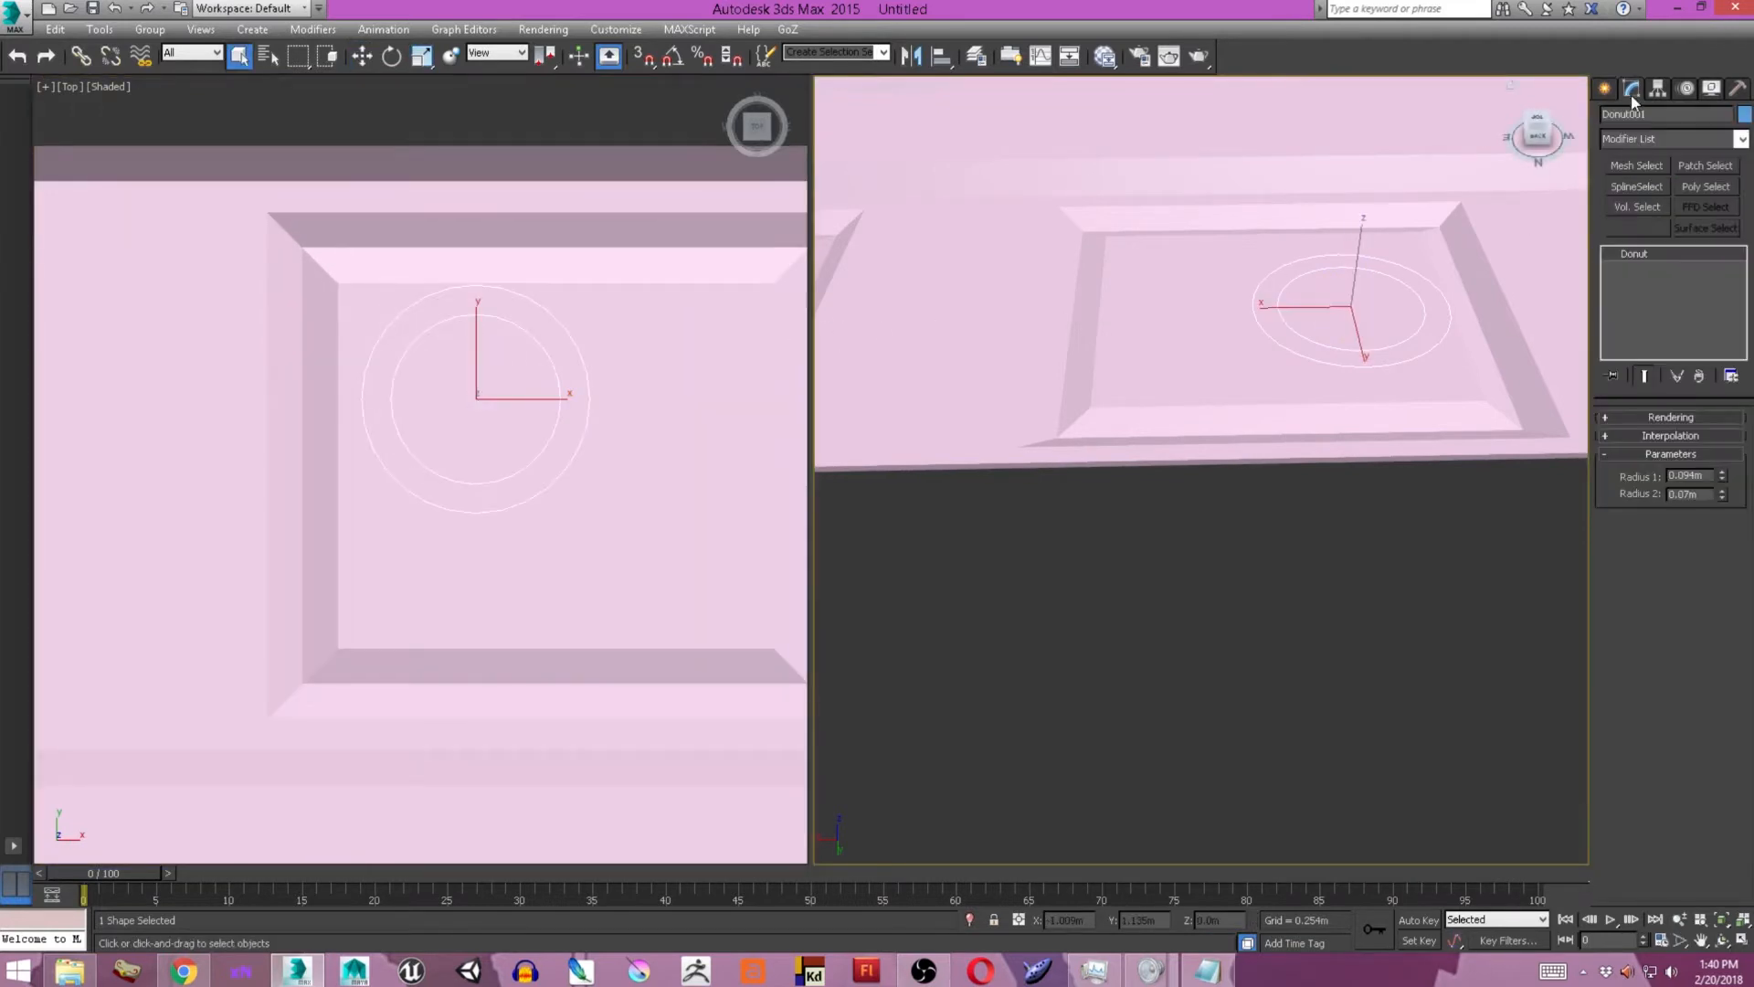
{"action": "left_click_drag", "start_coordinate": [1726, 481], "coordinate": [1725, 485]}
{"action": "right_click", "coordinate": [731, 429]}
{"action": "mouse_move", "coordinate": [694, 616]}
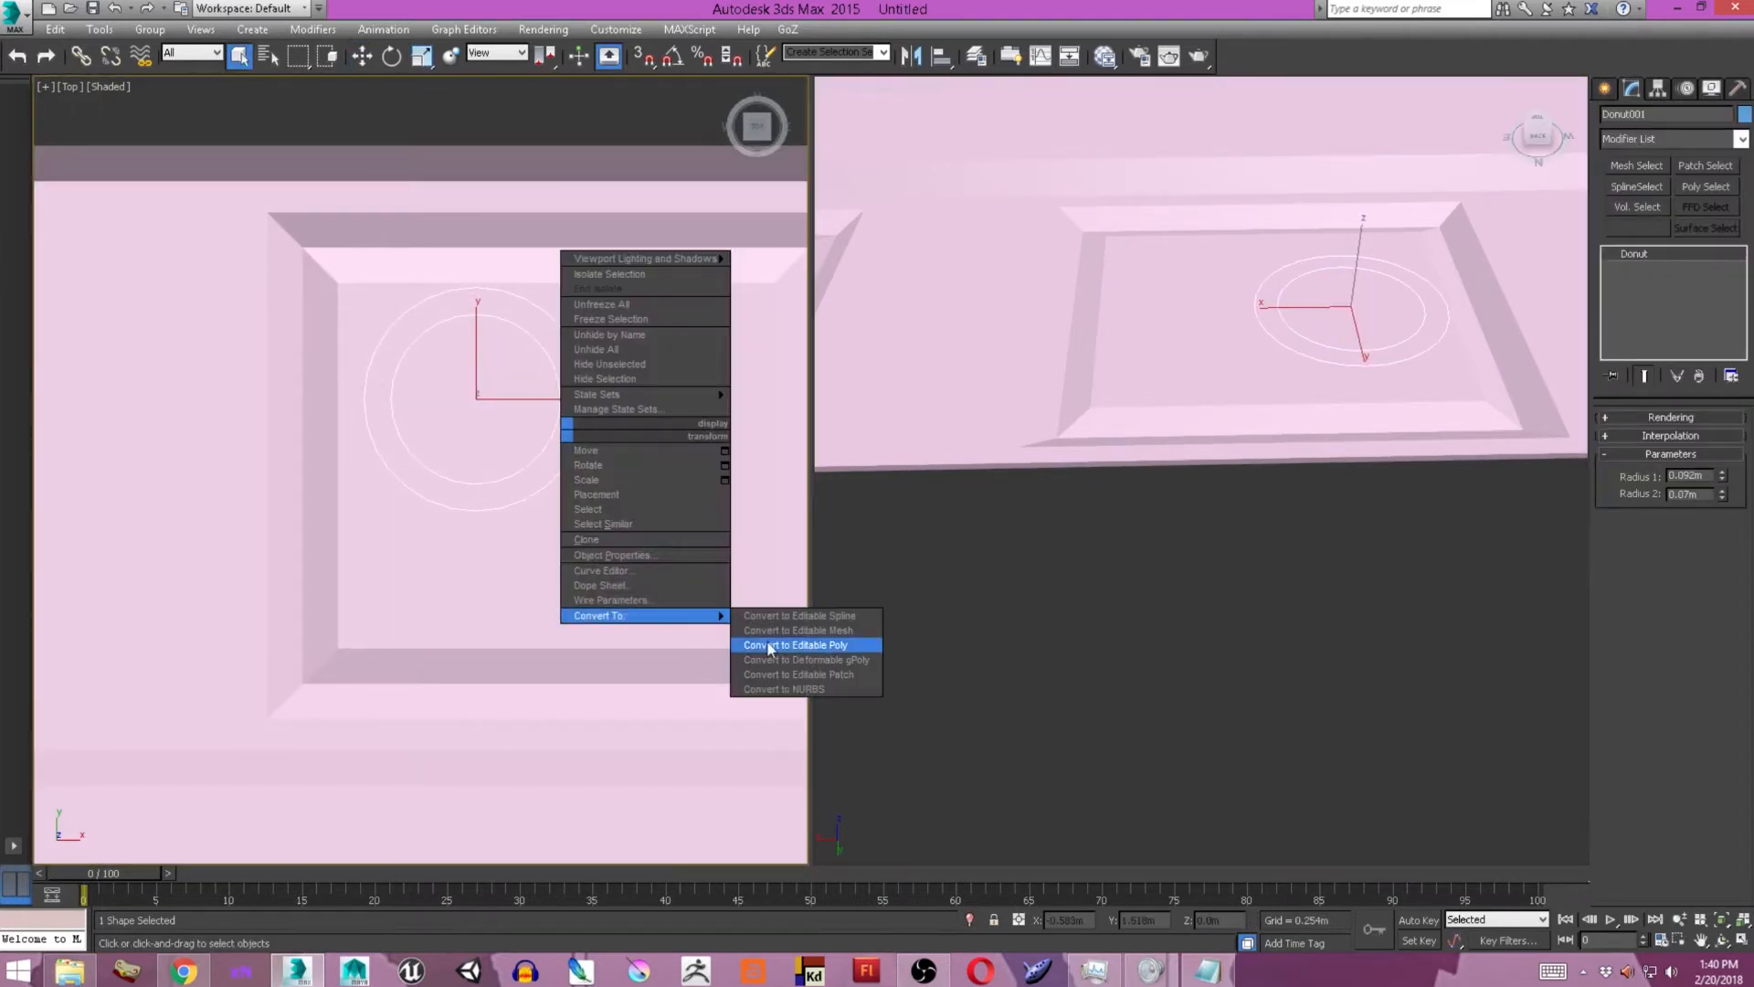
{"action": "left_click", "coordinate": [825, 645]}
Scale the flat ring down uniformly to a small size inside the middle panel.
{"action": "middle_click_drag", "start_coordinate": [548, 456], "coordinate": [576, 497]}
{"action": "key", "text": "1"}
{"action": "key", "text": "r"}
{"action": "left_click_drag", "start_coordinate": [513, 436], "coordinate": [539, 685]}
{"action": "key", "text": "1"}
{"action": "scroll", "coordinate": [526, 460], "scroll_direction": "up", "scroll_amount": 5}
{"action": "middle_click_drag", "start_coordinate": [524, 457], "coordinate": [567, 441]}
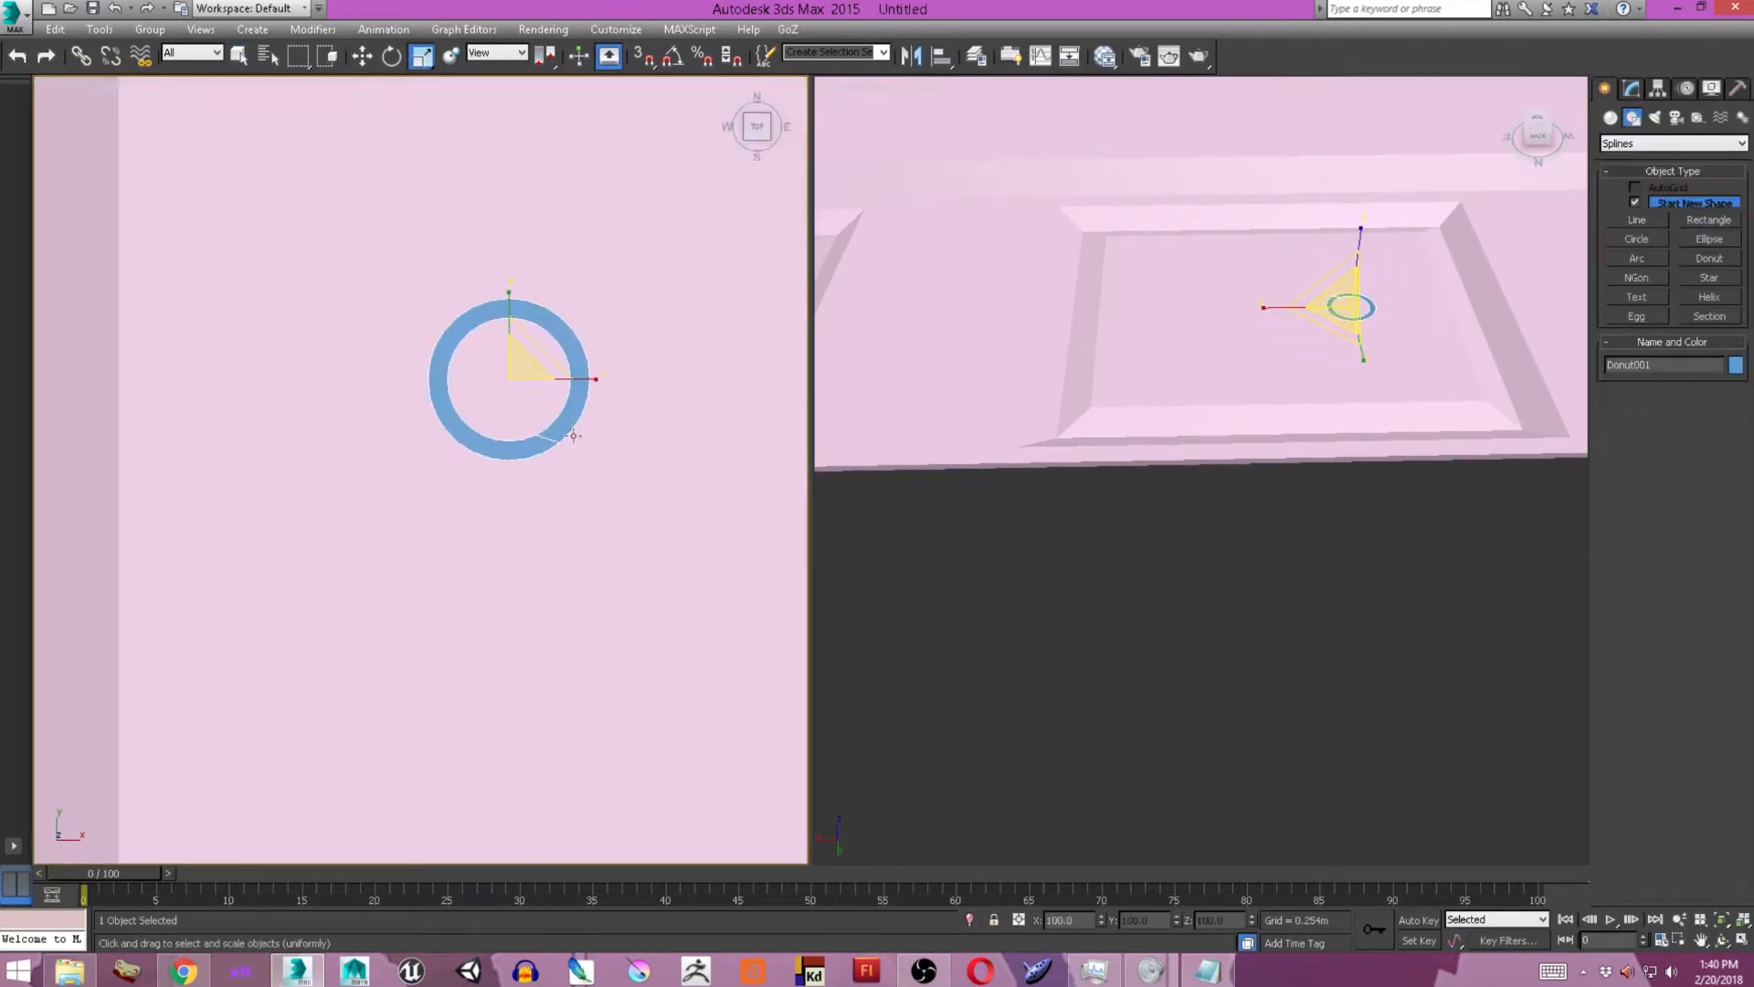
Select the ring's face and raise it slightly, with a narrower top, to give the flat donut thickness.
{"action": "left_click", "coordinate": [1631, 88]}
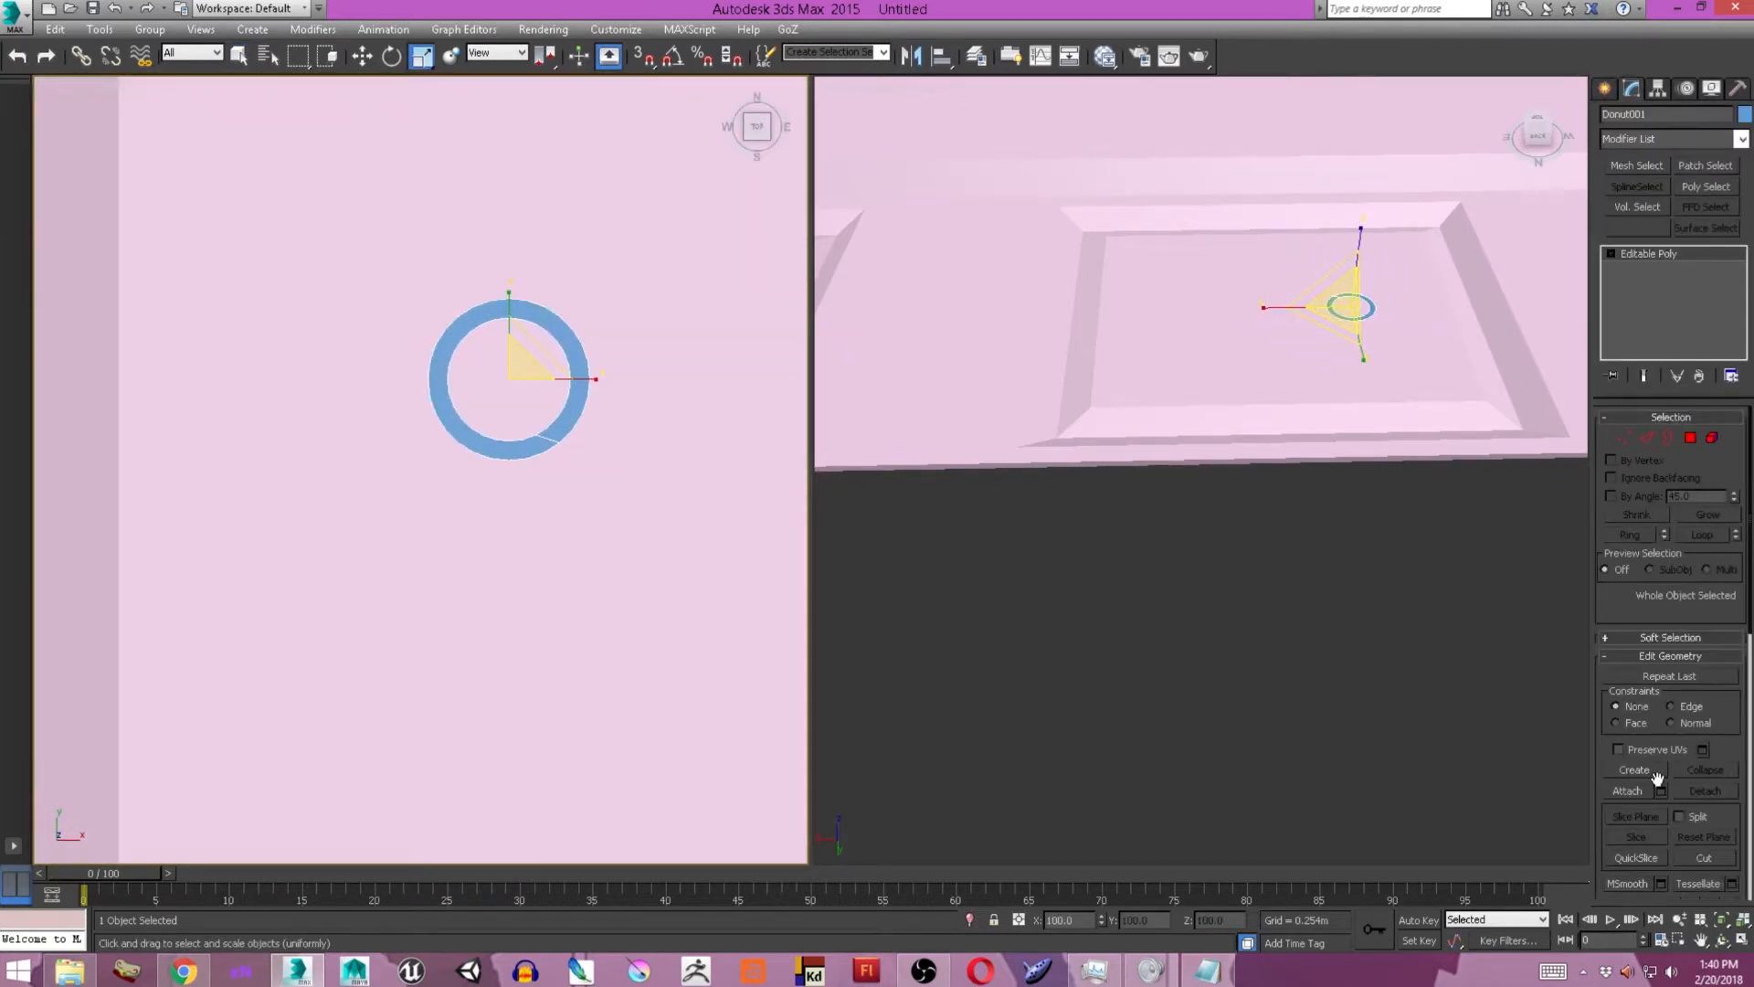
{"action": "key", "text": "4"}
{"action": "key", "text": "ctrl+a"}
{"action": "left_click", "coordinate": [1660, 719]}
{"action": "right_click", "coordinate": [434, 532]}
{"action": "right_click", "coordinate": [435, 506]}
{"action": "left_click_drag", "start_coordinate": [435, 506], "coordinate": [455, 430]}
{"action": "middle_click", "coordinate": [1487, 360]}
{"action": "key", "text": "z"}
{"action": "left_click_drag", "start_coordinate": [1215, 532], "coordinate": [1217, 530]}
{"action": "left_click", "coordinate": [1211, 559]}
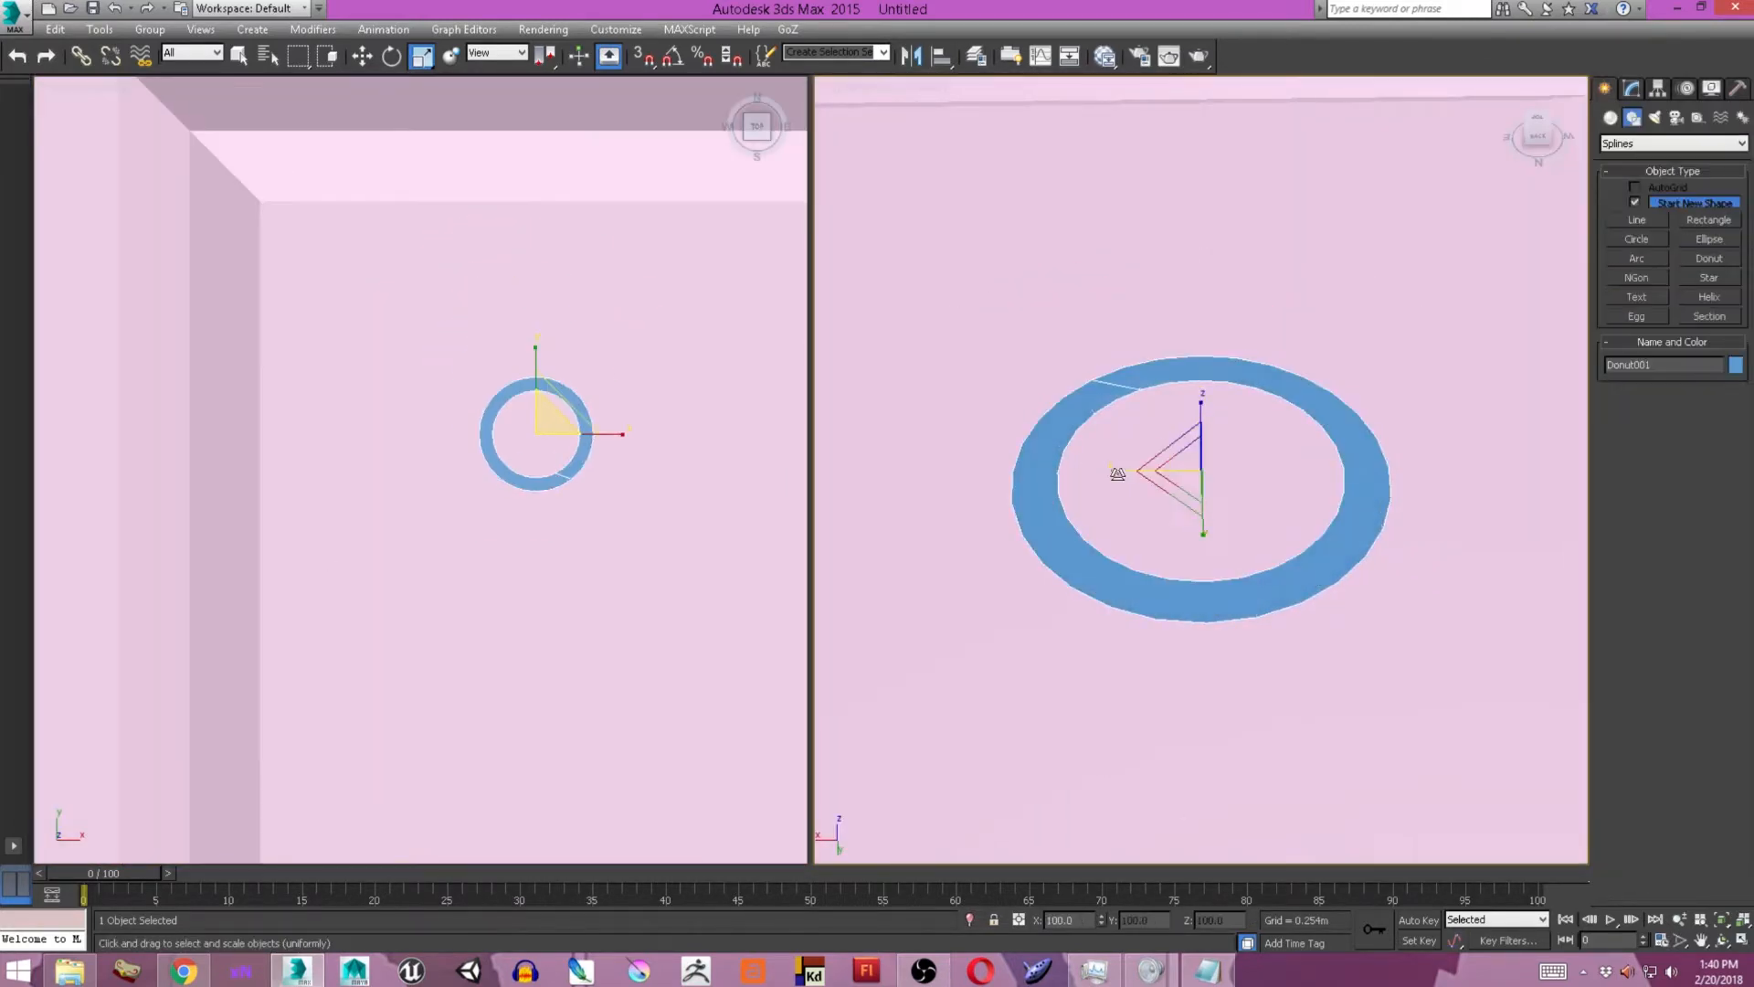
{"action": "left_click", "coordinate": [1660, 698]}
{"action": "left_click", "coordinate": [1211, 563]}
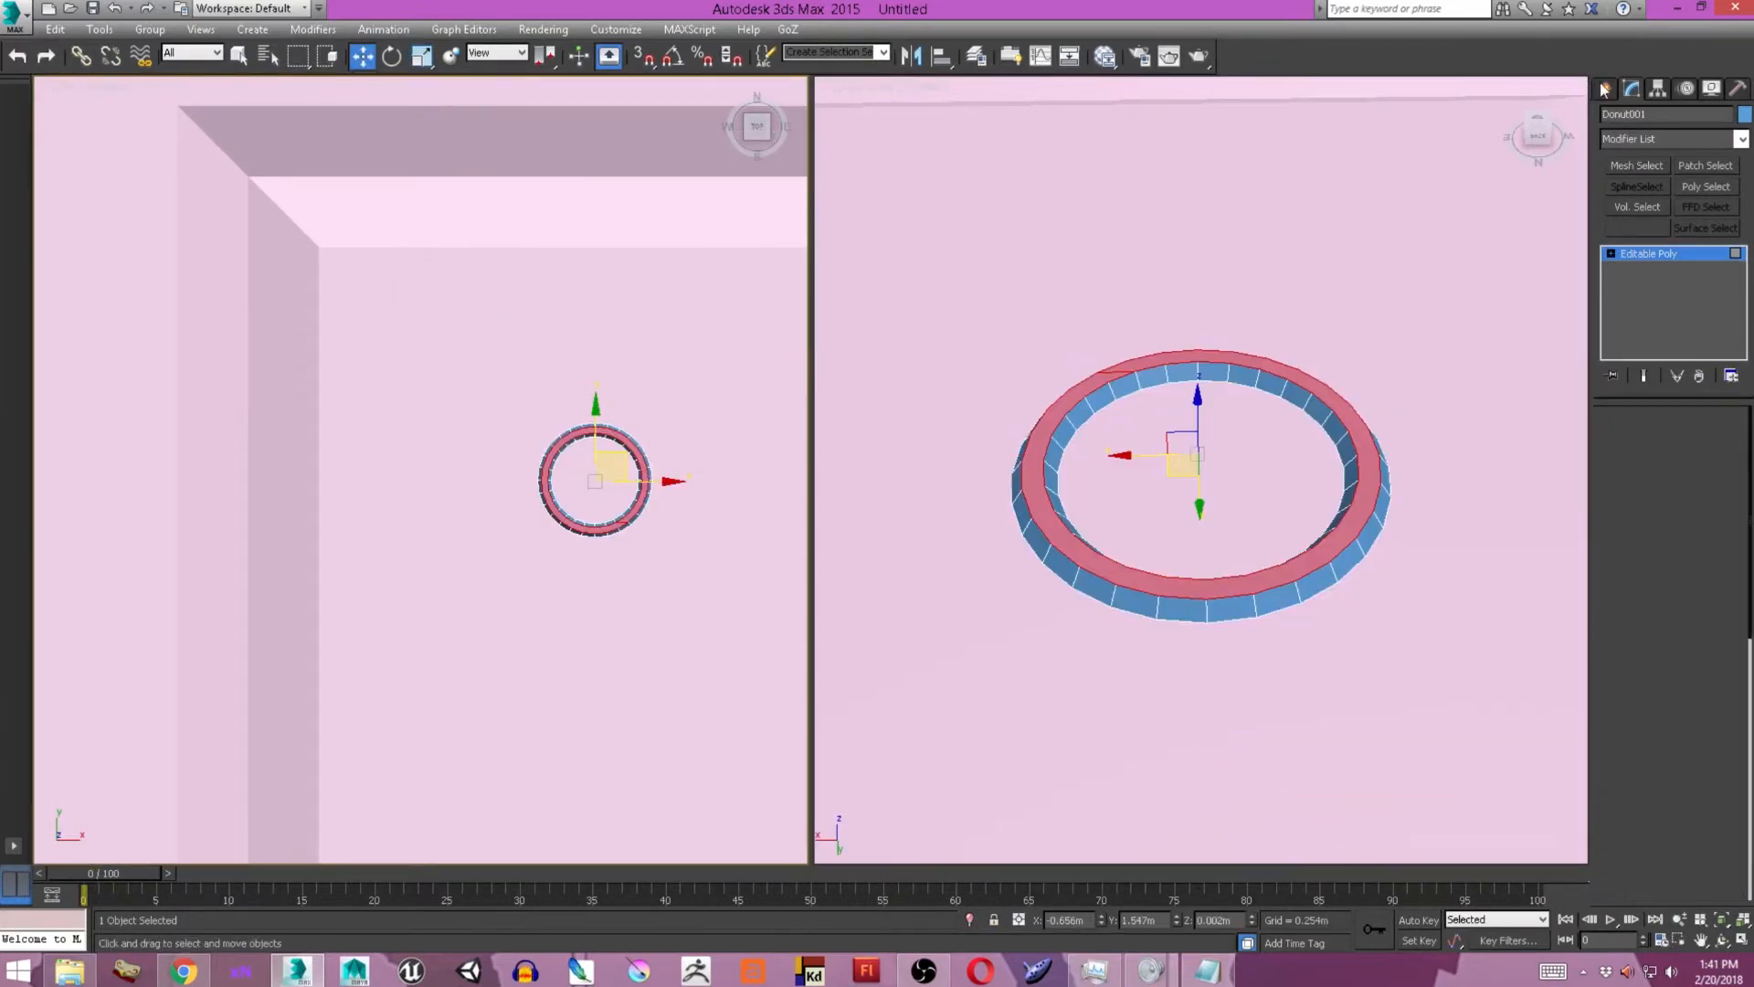
Move the ring to the middle panel's inner upper-left corner and shift it vertically onto the recessed face.
{"action": "left_click_drag", "start_coordinate": [588, 477], "coordinate": [380, 305]}
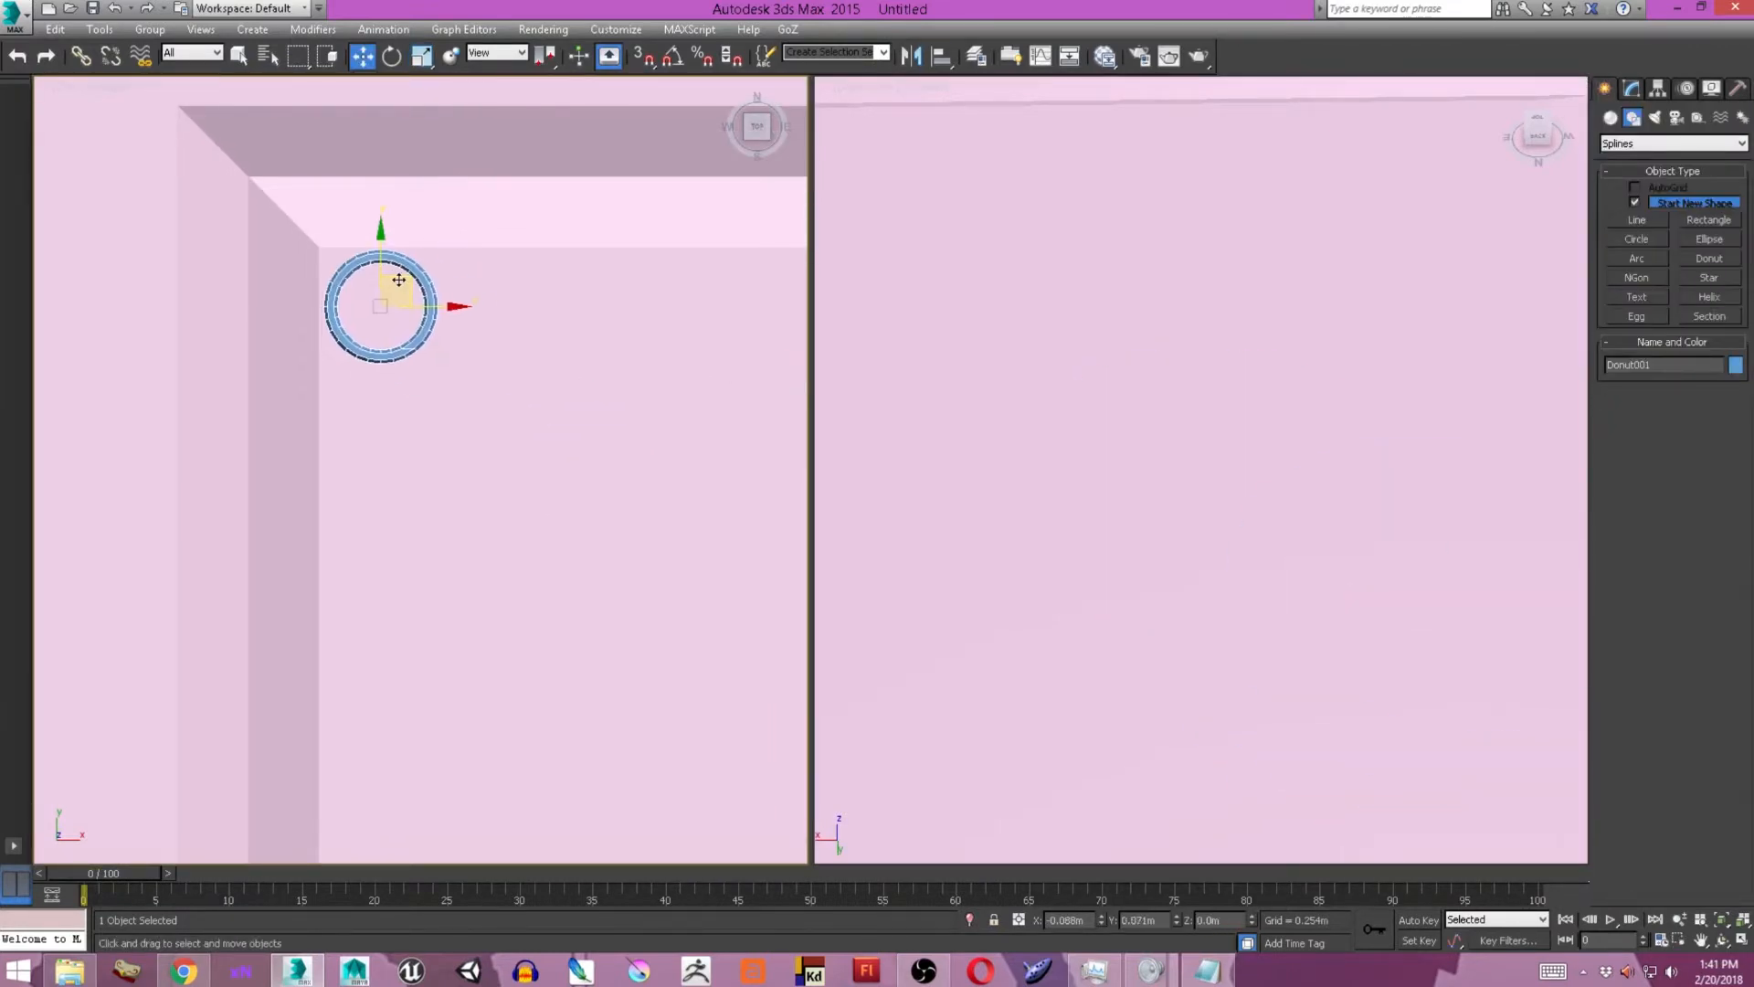
{"action": "key", "text": "z"}
{"action": "middle_click_drag", "start_coordinate": [1174, 391], "coordinate": [1179, 340], "text": "alt"}
{"action": "left_click_drag", "start_coordinate": [1201, 407], "coordinate": [1201, 738]}
{"action": "scroll", "coordinate": [1225, 639], "scroll_direction": "down", "scroll_amount": 4}
{"action": "middle_click_drag", "start_coordinate": [1265, 585], "coordinate": [1051, 621], "text": "alt"}
{"action": "middle_click_drag", "start_coordinate": [452, 488], "coordinate": [417, 498]}
Clone the ring element repeatedly along X to form a row of eight rings across the top of the panel.
{"action": "key", "text": "5"}
{"action": "left_click", "coordinate": [393, 341]}
{"action": "left_click_drag", "start_coordinate": [418, 317], "coordinate": [653, 322], "text": "shift"}
{"action": "left_click", "coordinate": [950, 499]}
{"action": "left_click", "coordinate": [394, 337], "text": "ctrl"}
{"action": "left_click", "coordinate": [950, 500]}
{"action": "scroll", "coordinate": [520, 439], "scroll_direction": "down", "scroll_amount": 4}
{"action": "middle_click_drag", "start_coordinate": [512, 438], "coordinate": [406, 447]}
{"action": "left_click", "coordinate": [317, 421], "text": "ctrl"}
{"action": "left_click", "coordinate": [297, 420], "text": "ctrl"}
{"action": "left_click_drag", "start_coordinate": [340, 403], "coordinate": [745, 407], "text": "shift"}
{"action": "left_click", "coordinate": [963, 502]}
{"action": "key", "text": "ctrl+z"}
{"action": "left_click", "coordinate": [959, 501]}
Select all eight ring elements and try scaling the row.
{"action": "scroll", "coordinate": [690, 433], "scroll_direction": "up", "scroll_amount": 5}
{"action": "scroll", "coordinate": [730, 443], "scroll_direction": "down", "scroll_amount": 2}
{"action": "middle_click_drag", "start_coordinate": [1284, 525], "coordinate": [1207, 559], "text": "alt"}
{"action": "scroll", "coordinate": [1235, 537], "scroll_direction": "down", "scroll_amount": 5}
{"action": "scroll", "coordinate": [550, 518], "scroll_direction": "down", "scroll_amount": 4}
{"action": "key", "text": "ctrl+a"}
{"action": "key", "text": "r"}
{"action": "left_click_drag", "start_coordinate": [387, 437], "coordinate": [388, 448]}
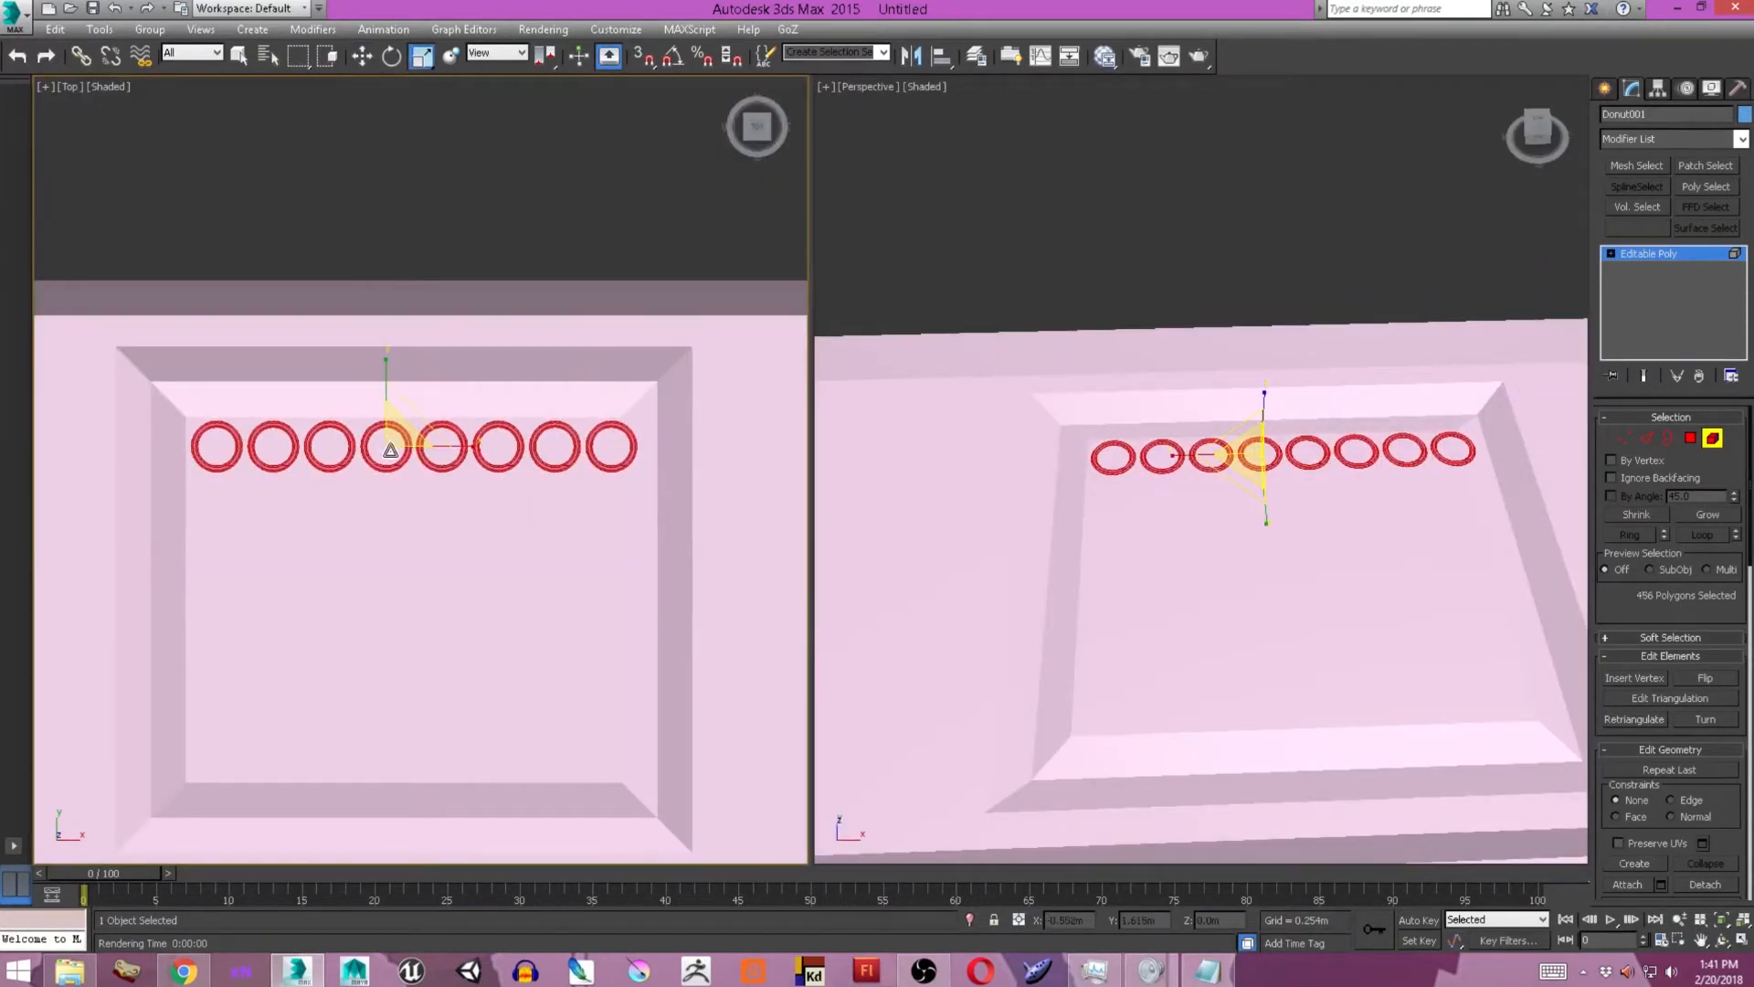
{"action": "key", "text": "w"}
{"action": "key", "text": "ctrl+z"}
Change the transform center and scale the row of rings closer together along X until neighbouring rings touch.
{"action": "left_click_drag", "start_coordinate": [547, 59], "coordinate": [550, 89]}
{"action": "key", "text": "r"}
{"action": "left_click_drag", "start_coordinate": [395, 435], "coordinate": [396, 448]}
{"action": "key", "text": "ctrl+z"}
{"action": "left_click_drag", "start_coordinate": [548, 60], "coordinate": [553, 118]}
{"action": "left_click_drag", "start_coordinate": [423, 437], "coordinate": [447, 447]}
{"action": "key", "text": "w"}
{"action": "key", "text": "F3"}
{"action": "key", "text": "F3"}
Show edged faces in the Top view and scale and shift the row of rings to span the panel's inner width.
{"action": "left_click", "coordinate": [111, 88]}
{"action": "left_click", "coordinate": [166, 168]}
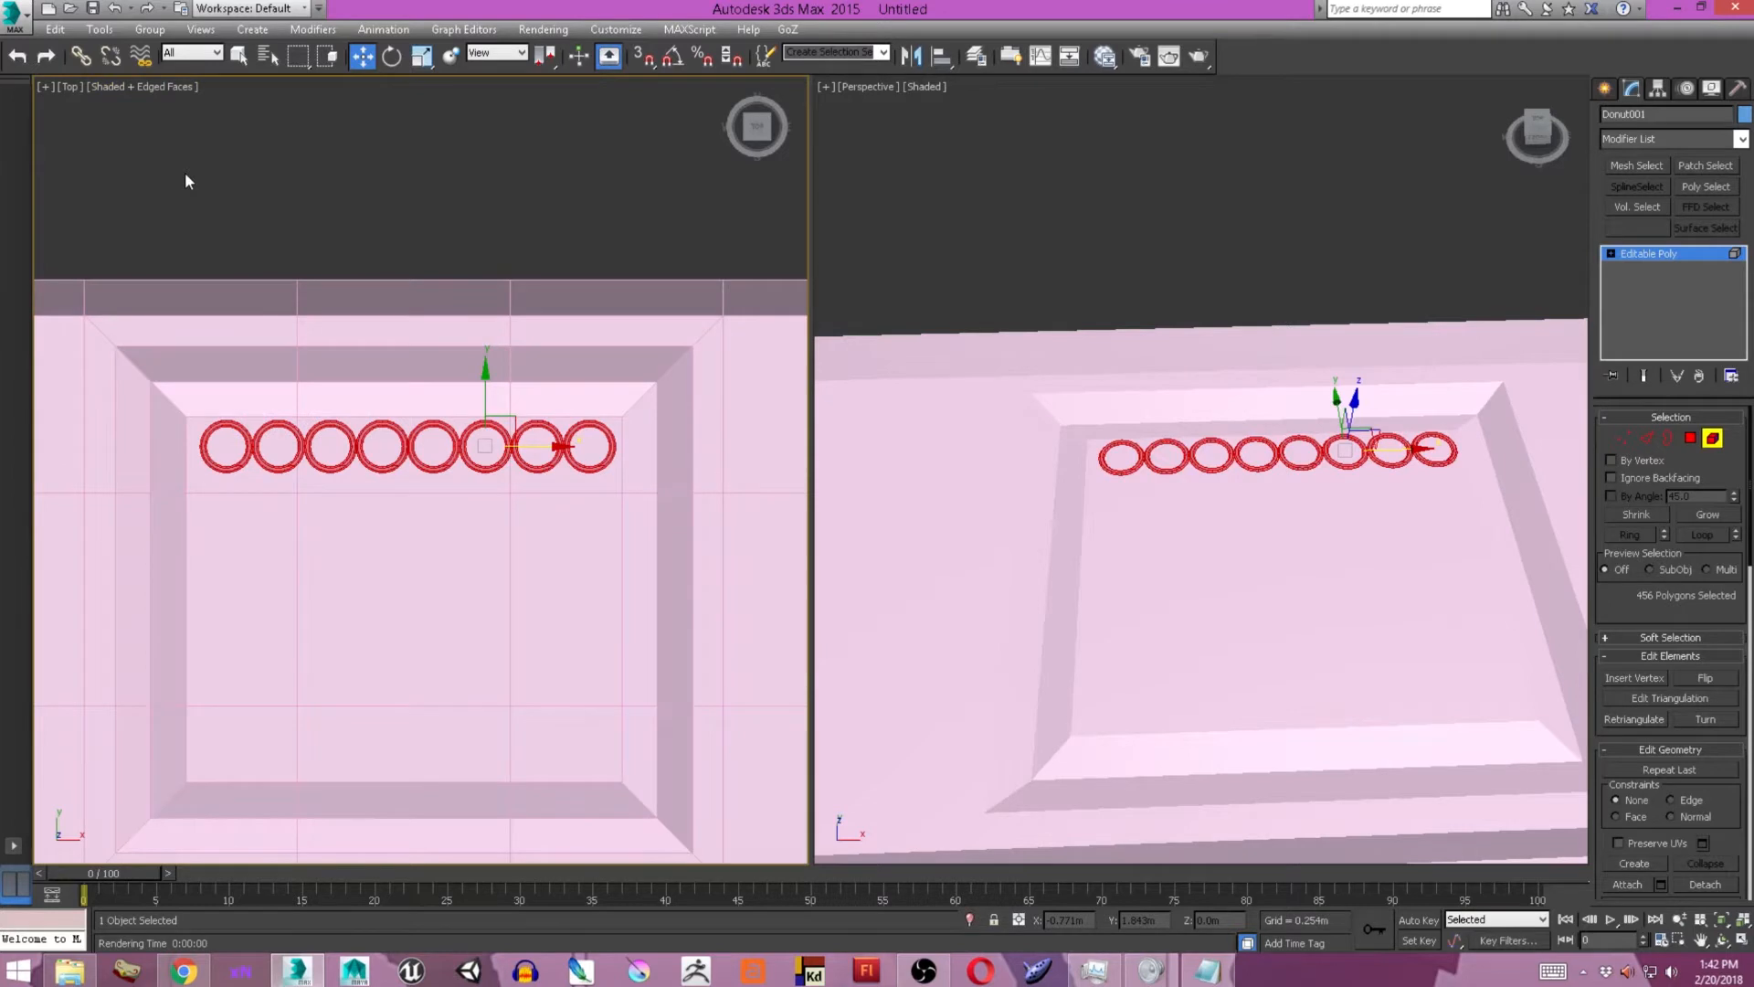
{"action": "middle_click_drag", "start_coordinate": [402, 364], "coordinate": [414, 366]}
{"action": "key", "text": "r"}
{"action": "left_click_drag", "start_coordinate": [438, 445], "coordinate": [441, 440]}
{"action": "key", "text": "w"}
{"action": "left_click_drag", "start_coordinate": [545, 449], "coordinate": [639, 449]}
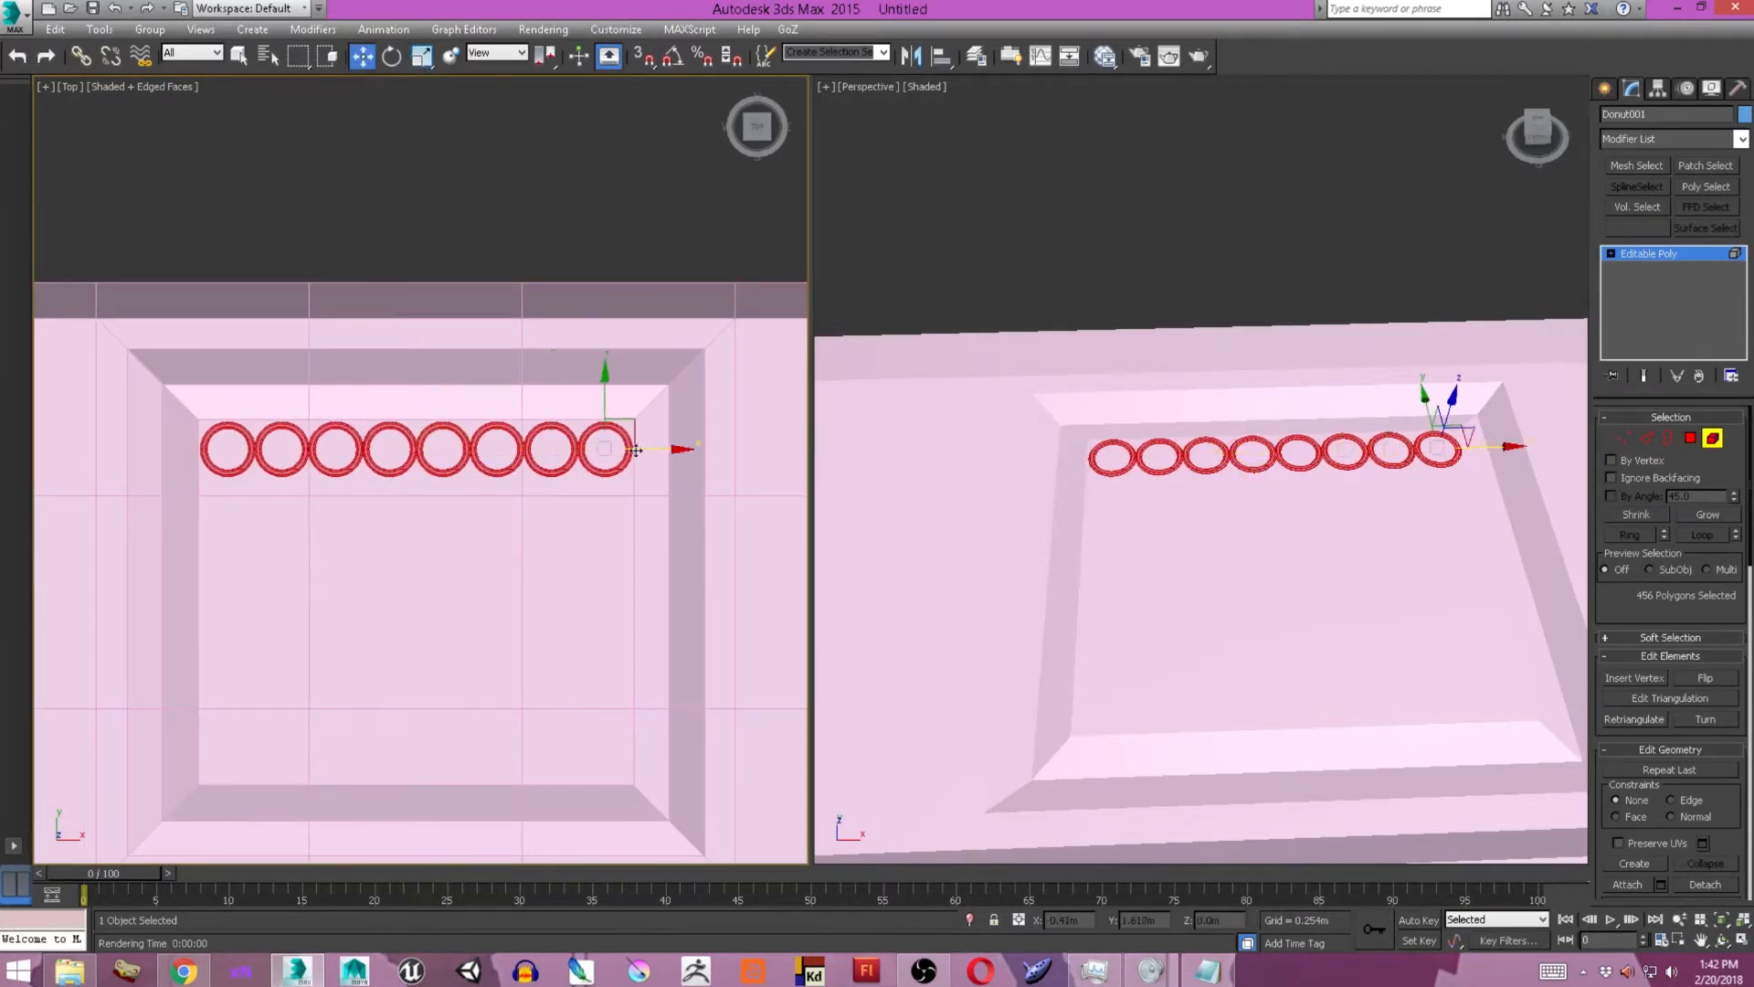
{"action": "key", "text": "r"}
{"action": "left_click_drag", "start_coordinate": [545, 57], "coordinate": [547, 90]}
Clone the row of rings downward repeatedly to build six touching rows inside the panel.
{"action": "middle_click_drag", "start_coordinate": [1164, 577], "coordinate": [1120, 584], "text": "alt"}
{"action": "key", "text": "w"}
{"action": "middle_click_drag", "start_coordinate": [1237, 530], "coordinate": [1334, 521], "text": "alt"}
{"action": "left_click_drag", "start_coordinate": [1205, 394], "coordinate": [1222, 407], "text": "shift"}
{"action": "left_click", "coordinate": [966, 501]}
{"action": "middle_click_drag", "start_coordinate": [440, 381], "coordinate": [438, 384]}
{"action": "left_click_drag", "start_coordinate": [439, 383], "coordinate": [431, 611], "text": "shift"}
{"action": "left_click", "coordinate": [964, 501]}
{"action": "left_click", "coordinate": [963, 502]}
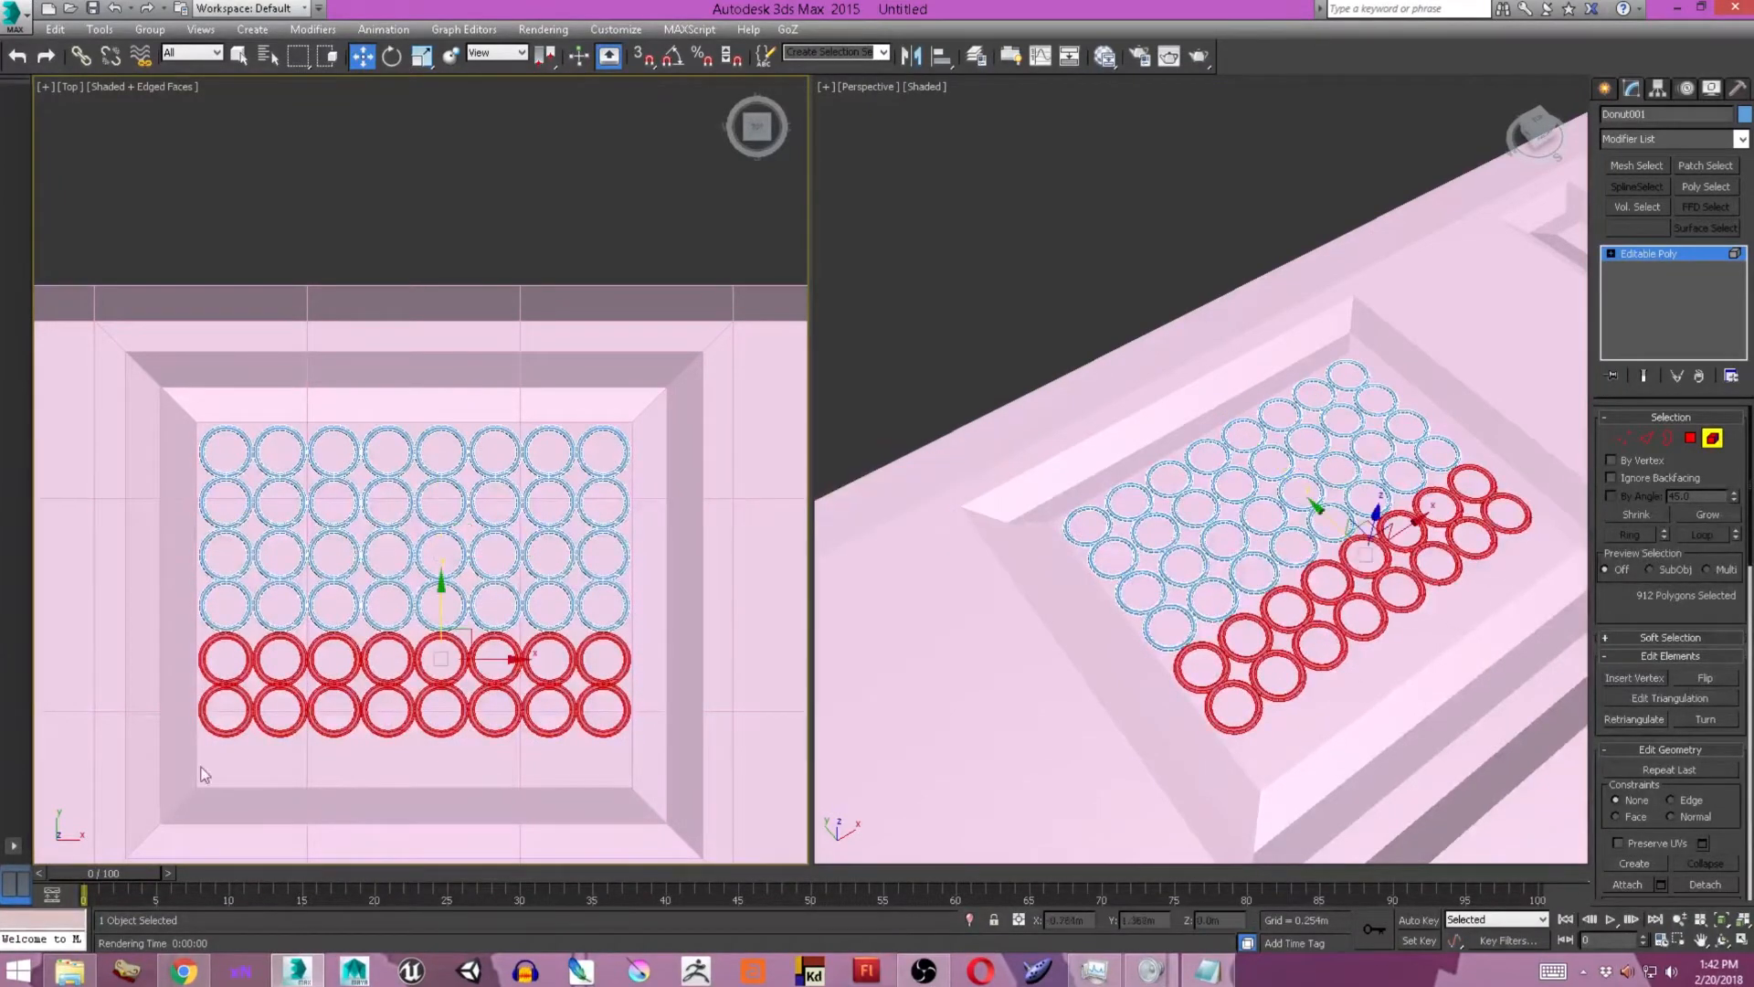
Clone the lowest row once more to fill the panel with seven rows, and rename the object Donut_Grid.
{"action": "left_click_drag", "start_coordinate": [245, 765], "coordinate": [711, 704]}
{"action": "left_click_drag", "start_coordinate": [553, 662], "coordinate": [561, 712], "text": "shift"}
{"action": "left_click", "coordinate": [960, 508]}
{"action": "scroll", "coordinate": [1311, 531], "scroll_direction": "down", "scroll_amount": 4}
{"action": "middle_click_drag", "start_coordinate": [1311, 531], "coordinate": [1254, 535], "text": "alt"}
{"action": "left_click", "coordinate": [1612, 95]}
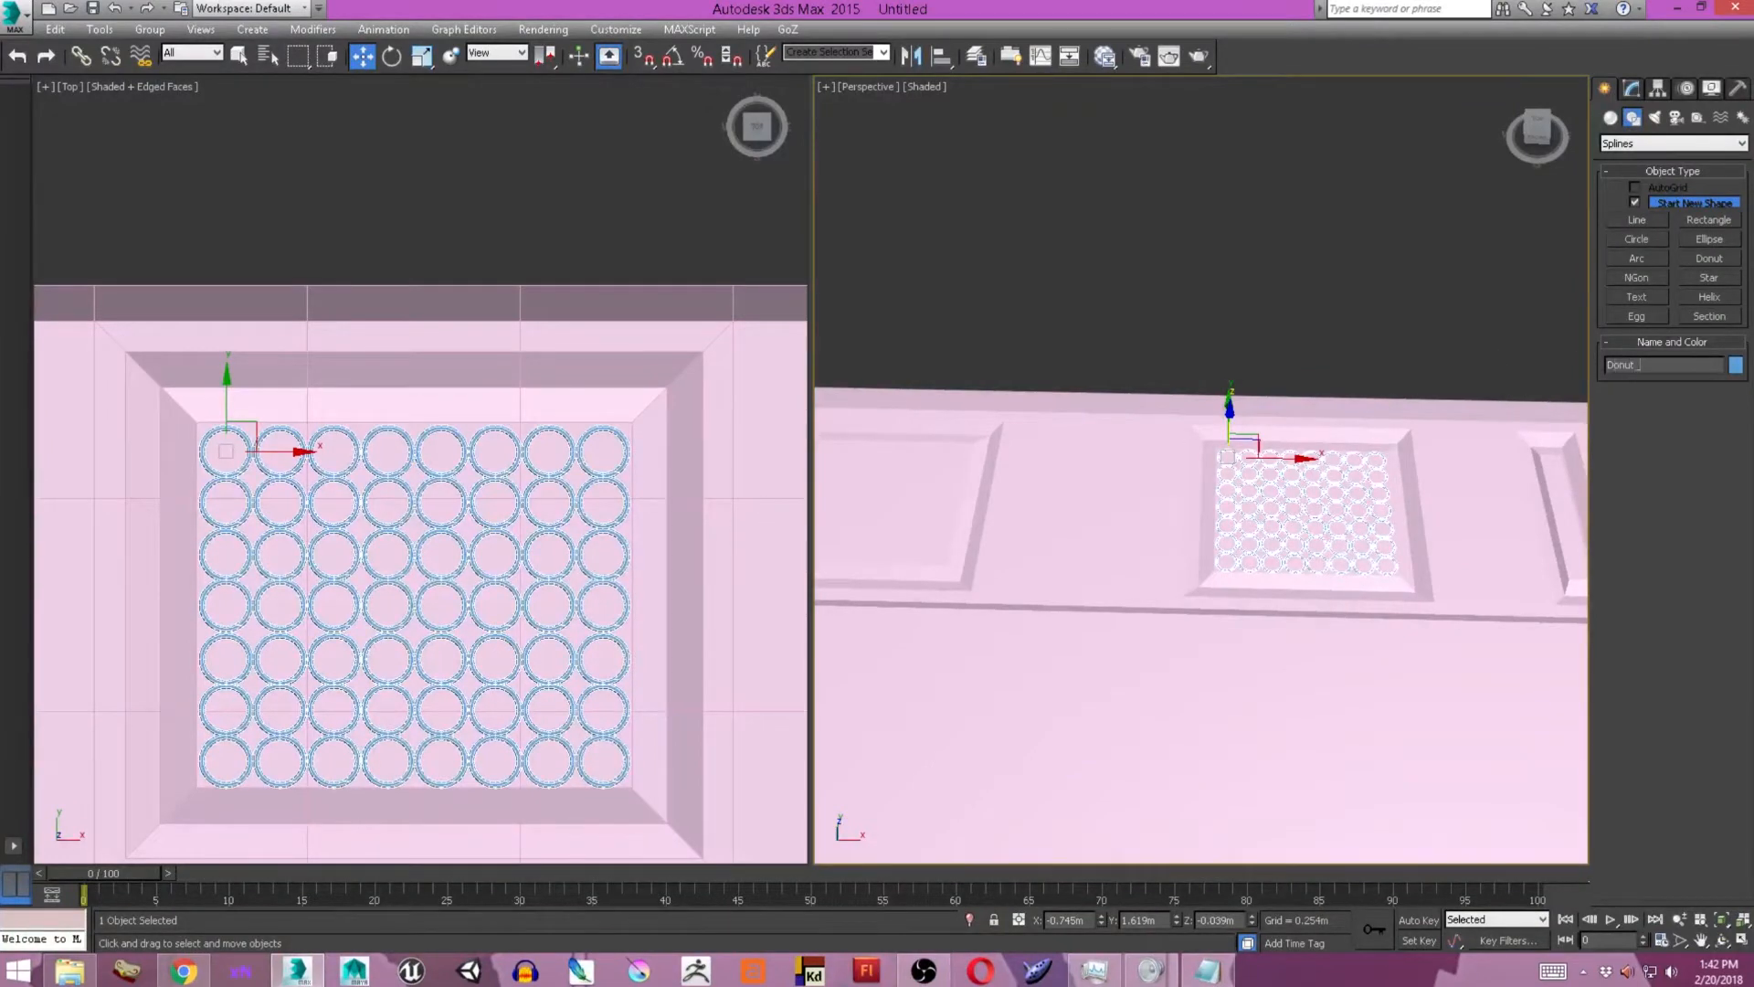
Create a plane about 0.296 m long and 0.326 m wide, with 20 by 20 segments, over the first panel's inner face.
{"action": "scroll", "coordinate": [430, 468], "scroll_direction": "down", "scroll_amount": 5}
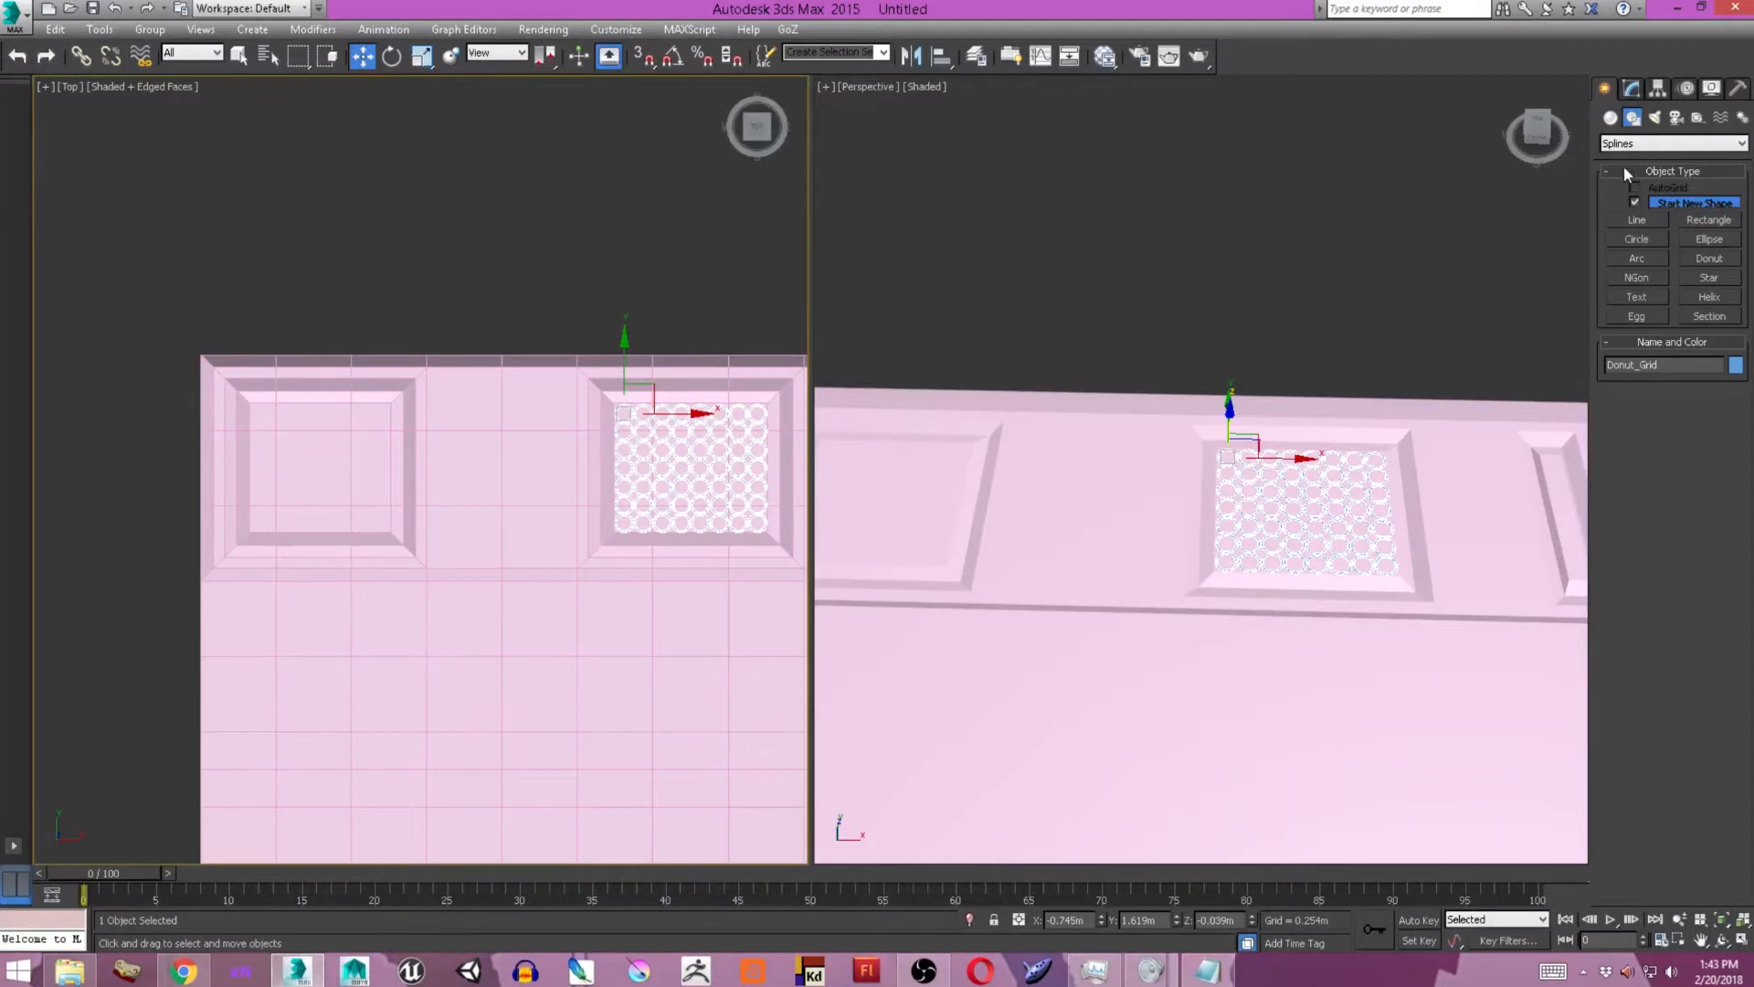
{"action": "left_click", "coordinate": [1611, 118]}
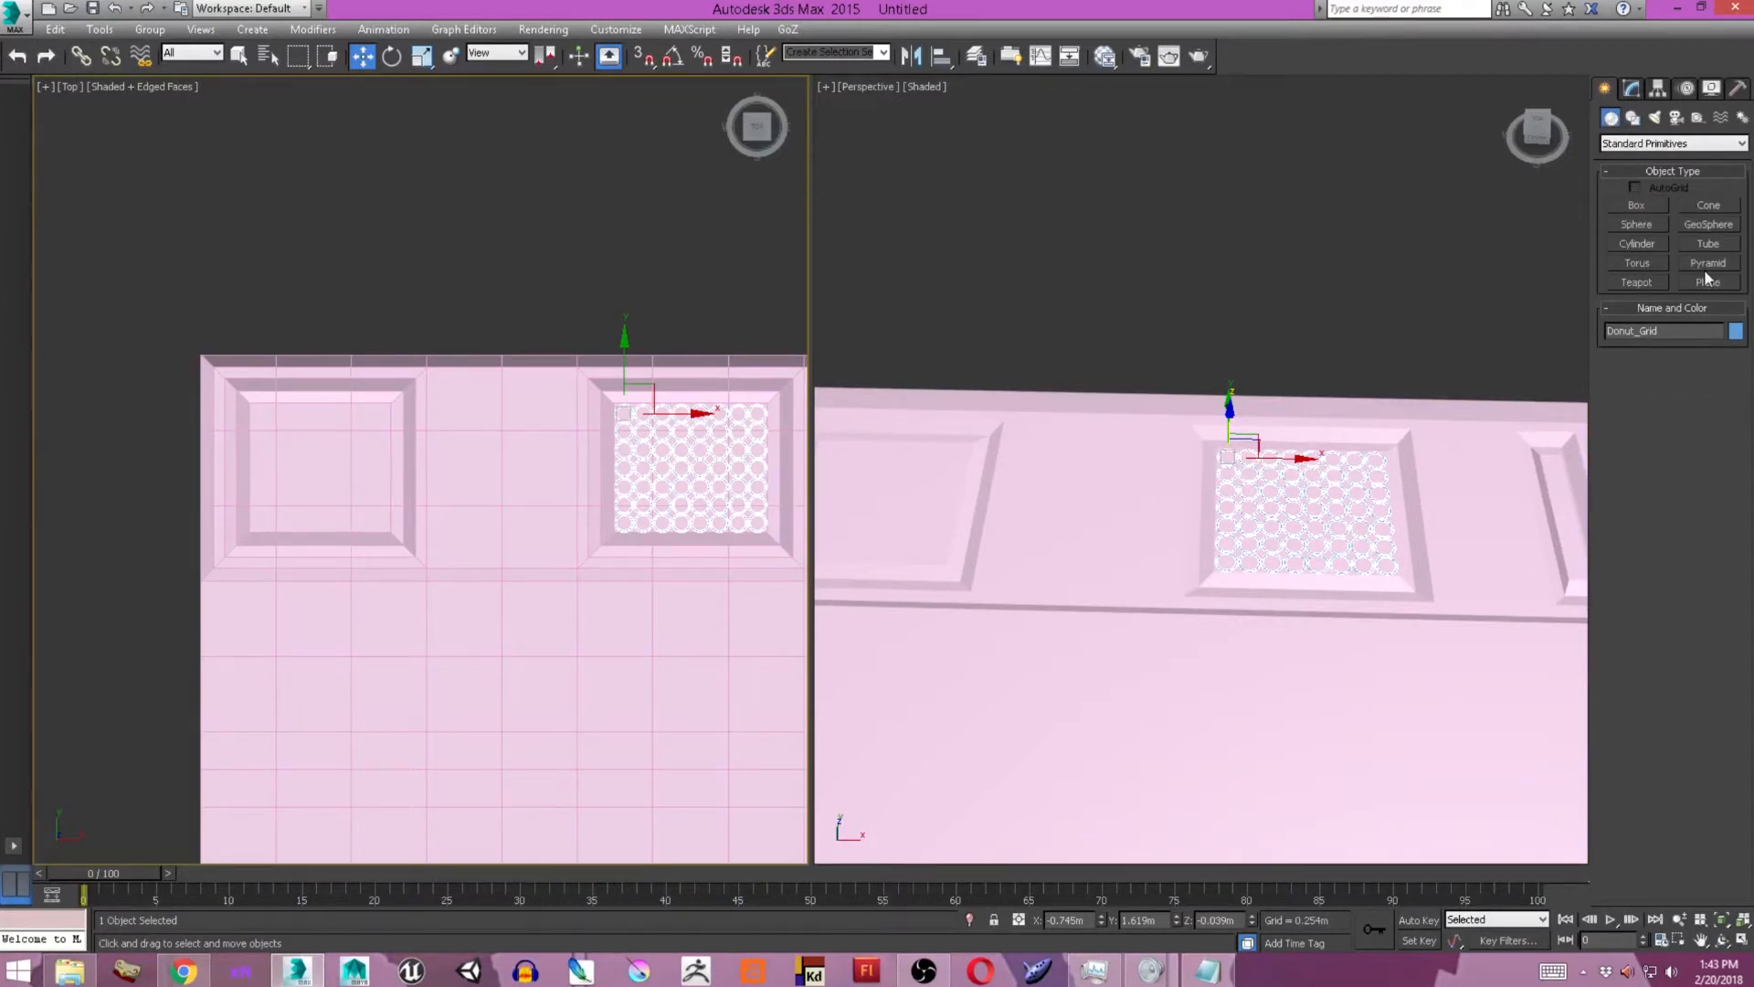
{"action": "left_click", "coordinate": [1701, 282]}
{"action": "left_click_drag", "start_coordinate": [251, 403], "coordinate": [391, 530]}
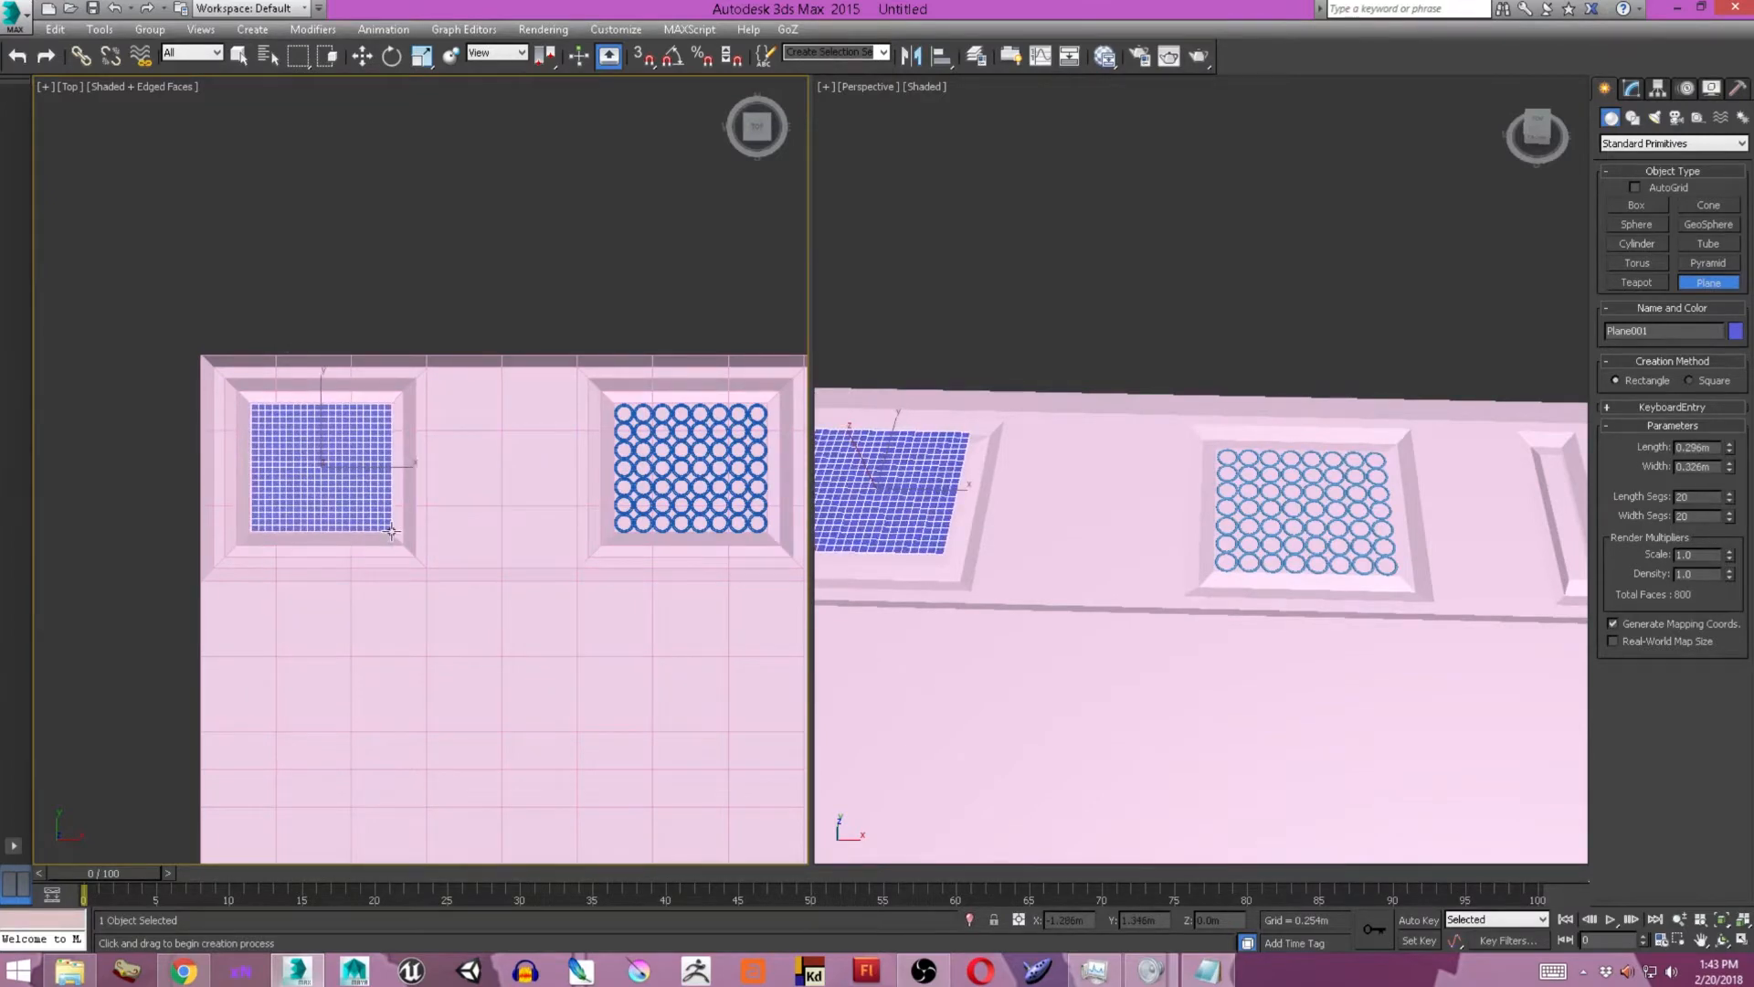
{"action": "scroll", "coordinate": [355, 493], "scroll_direction": "up", "scroll_amount": 5}
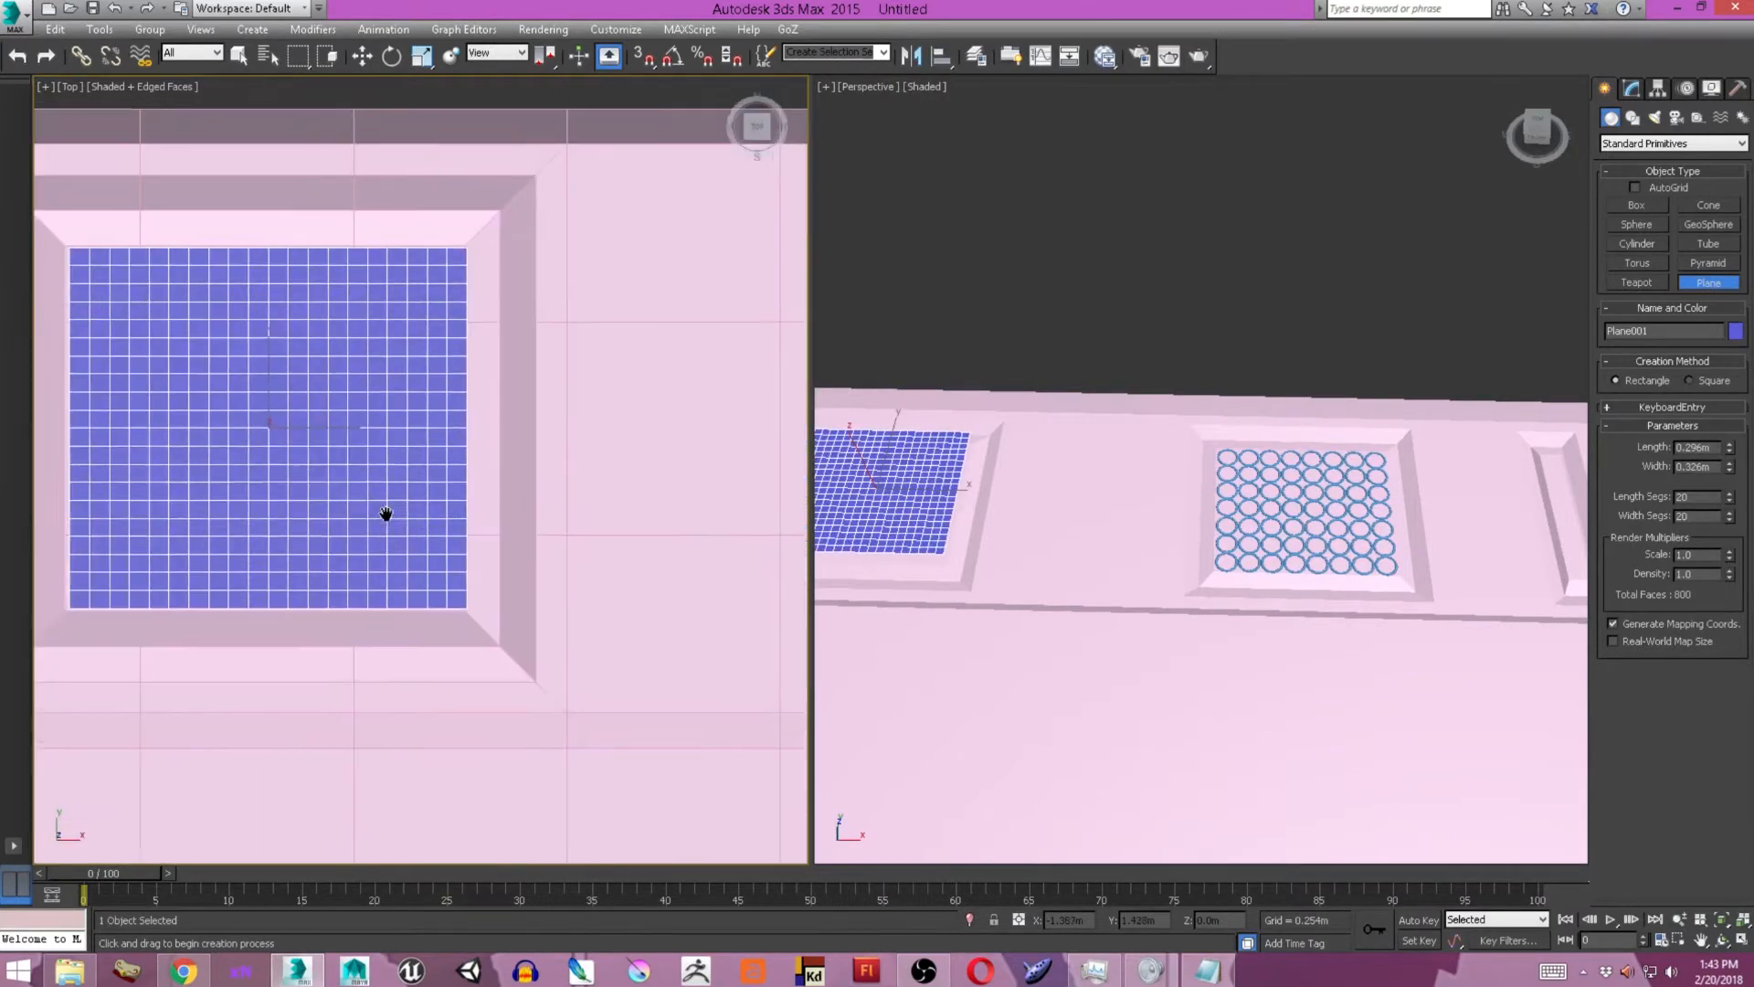
{"action": "key", "text": "F3"}
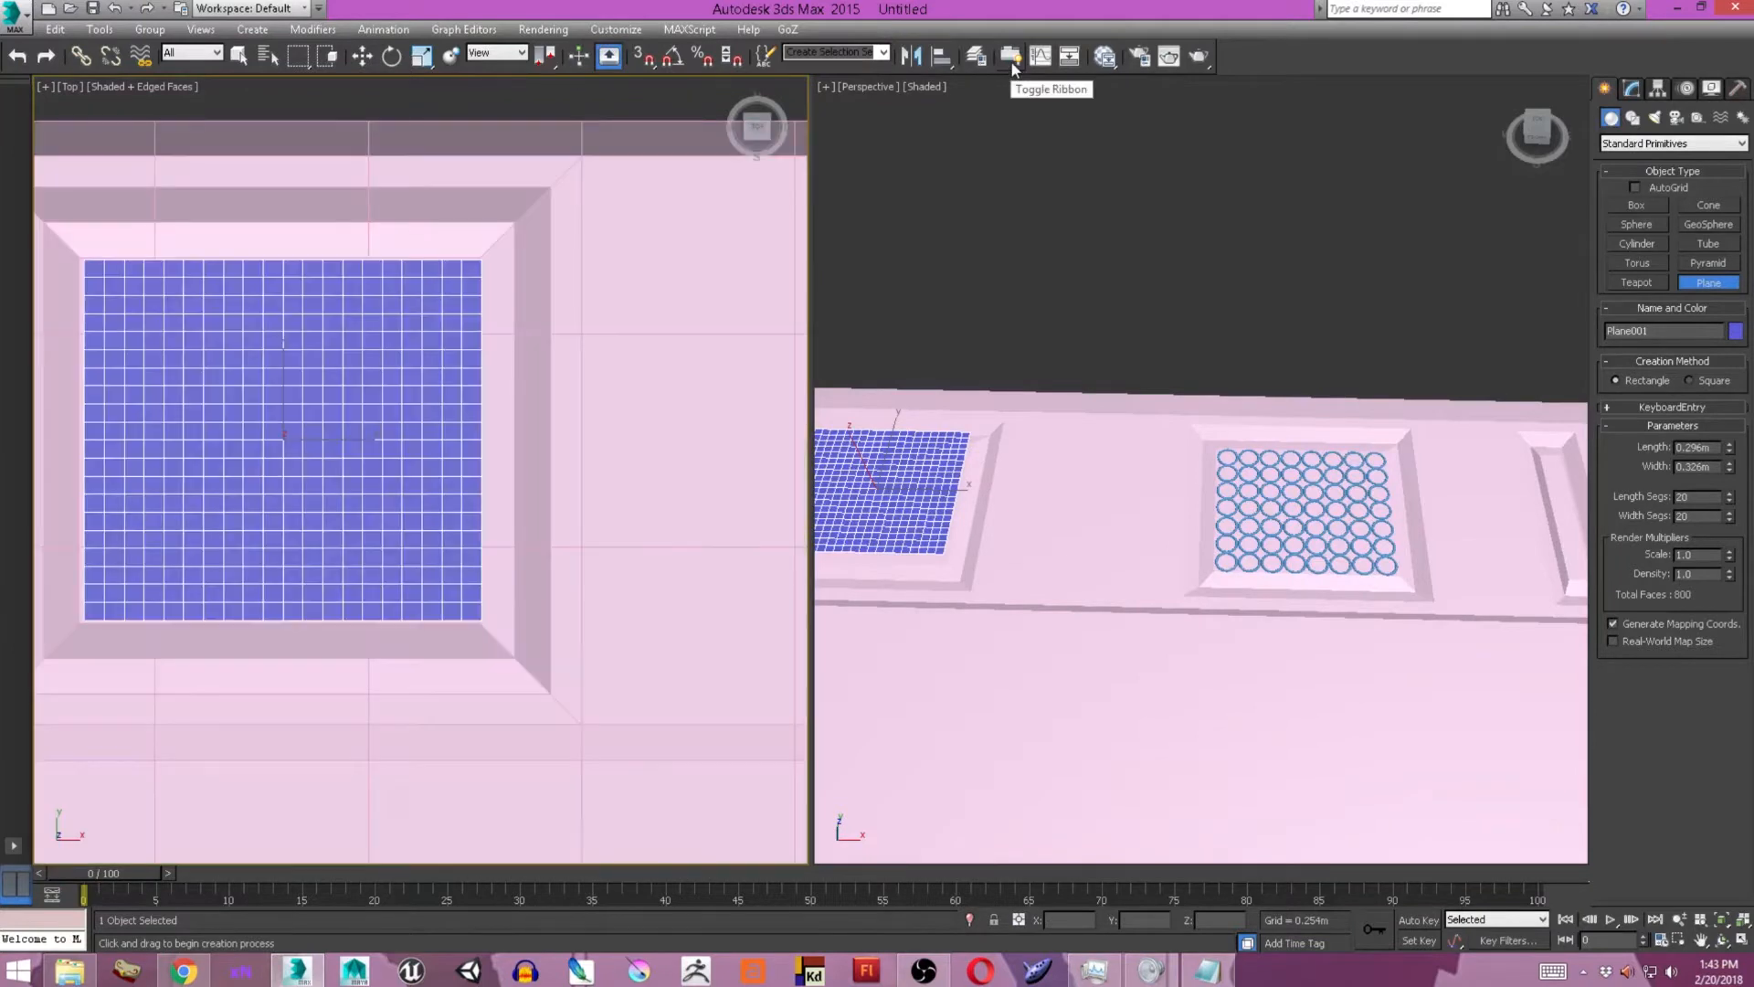
Show the modeling ribbon and convert the new segmented plane to an editable poly.
{"action": "left_click", "coordinate": [1012, 59]}
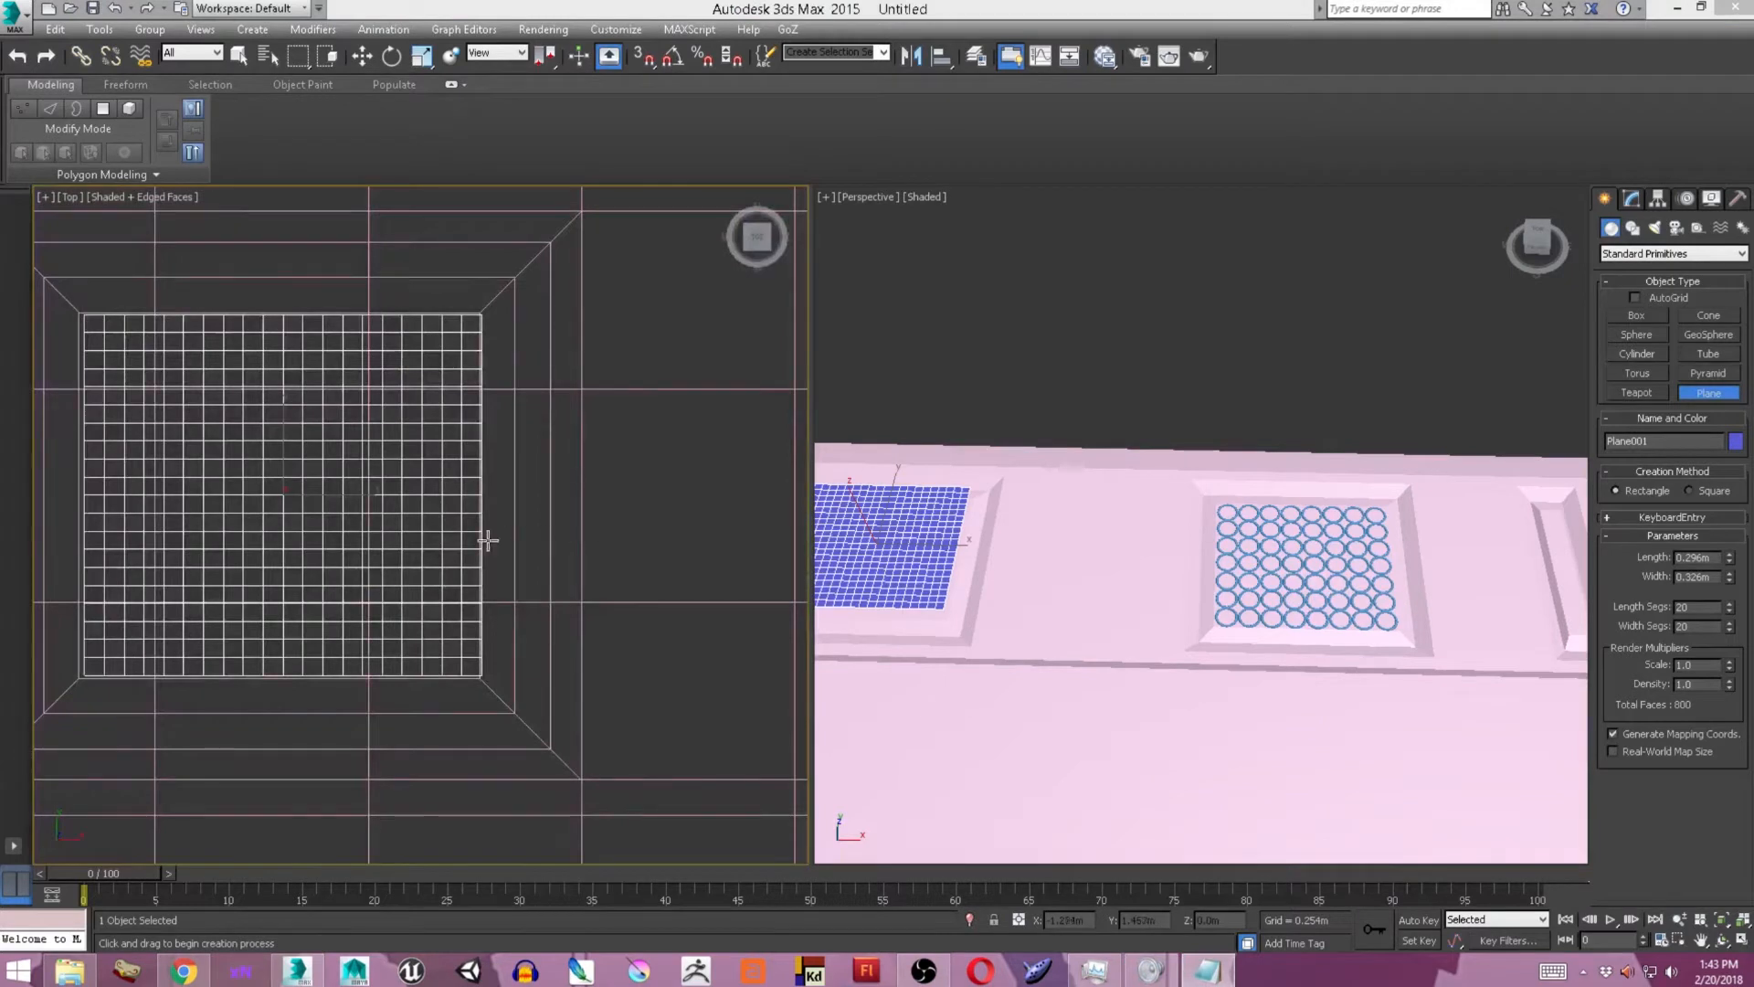
{"action": "middle_click_drag", "start_coordinate": [385, 535], "coordinate": [468, 537]}
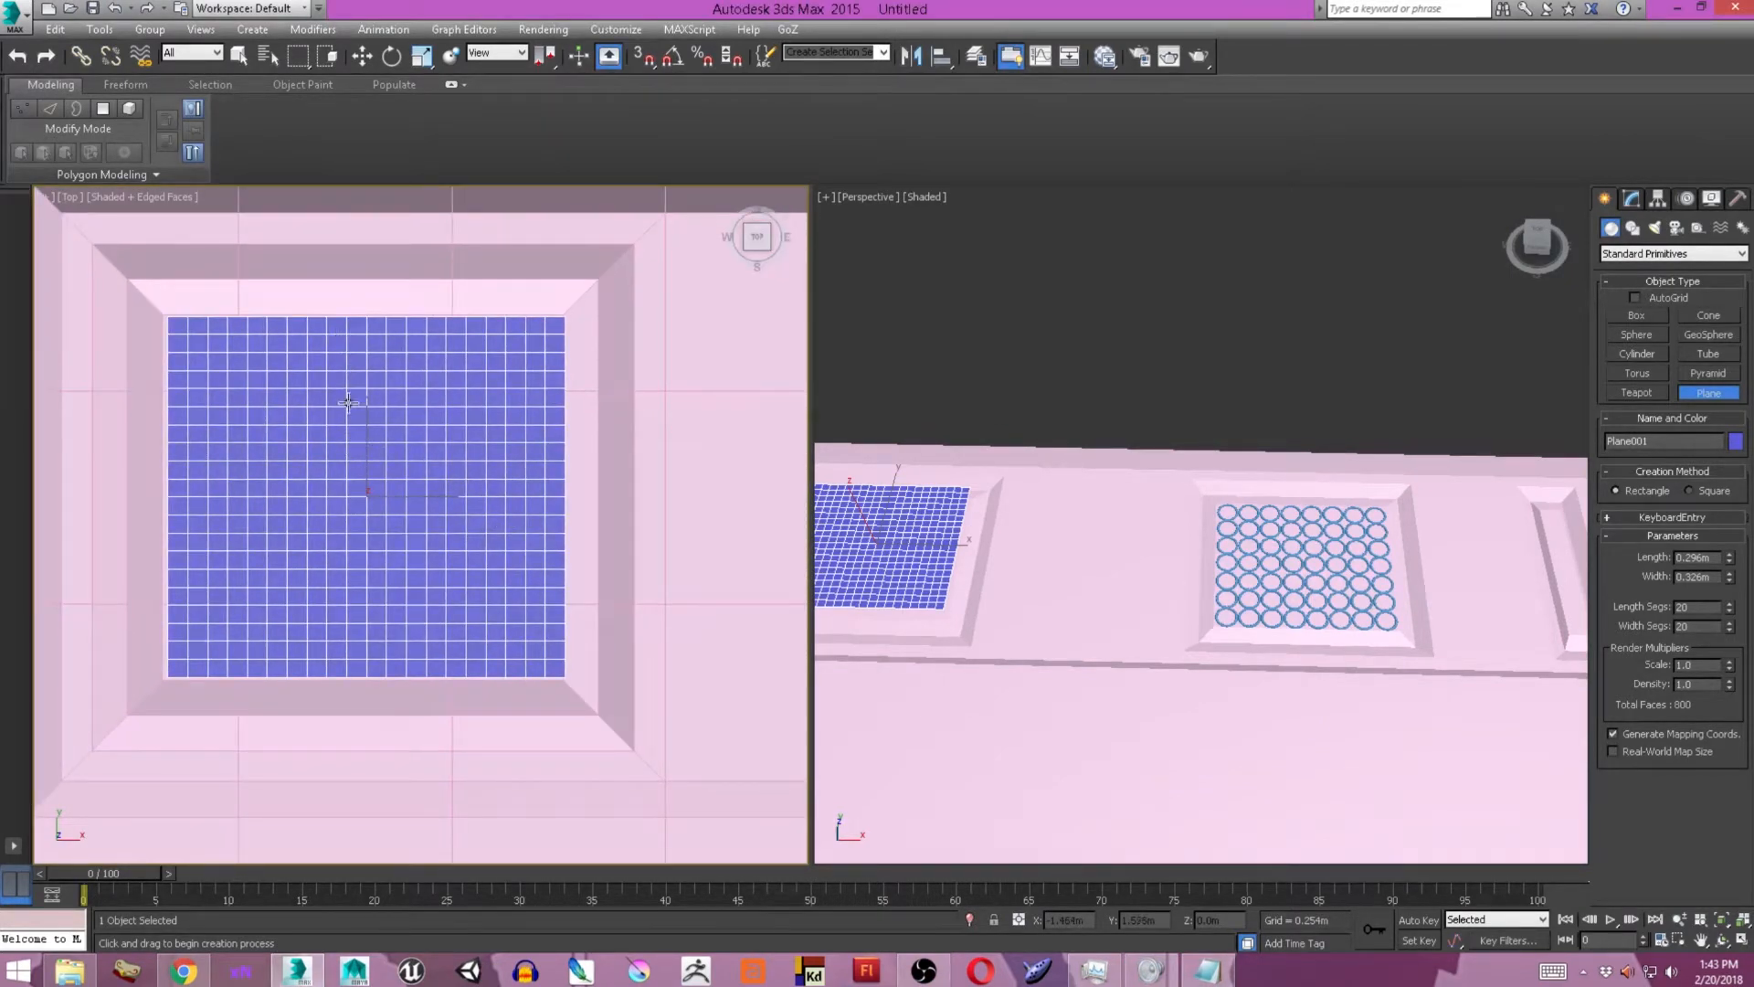
{"action": "middle_click_drag", "start_coordinate": [348, 394], "coordinate": [360, 431]}
{"action": "key", "text": "w"}
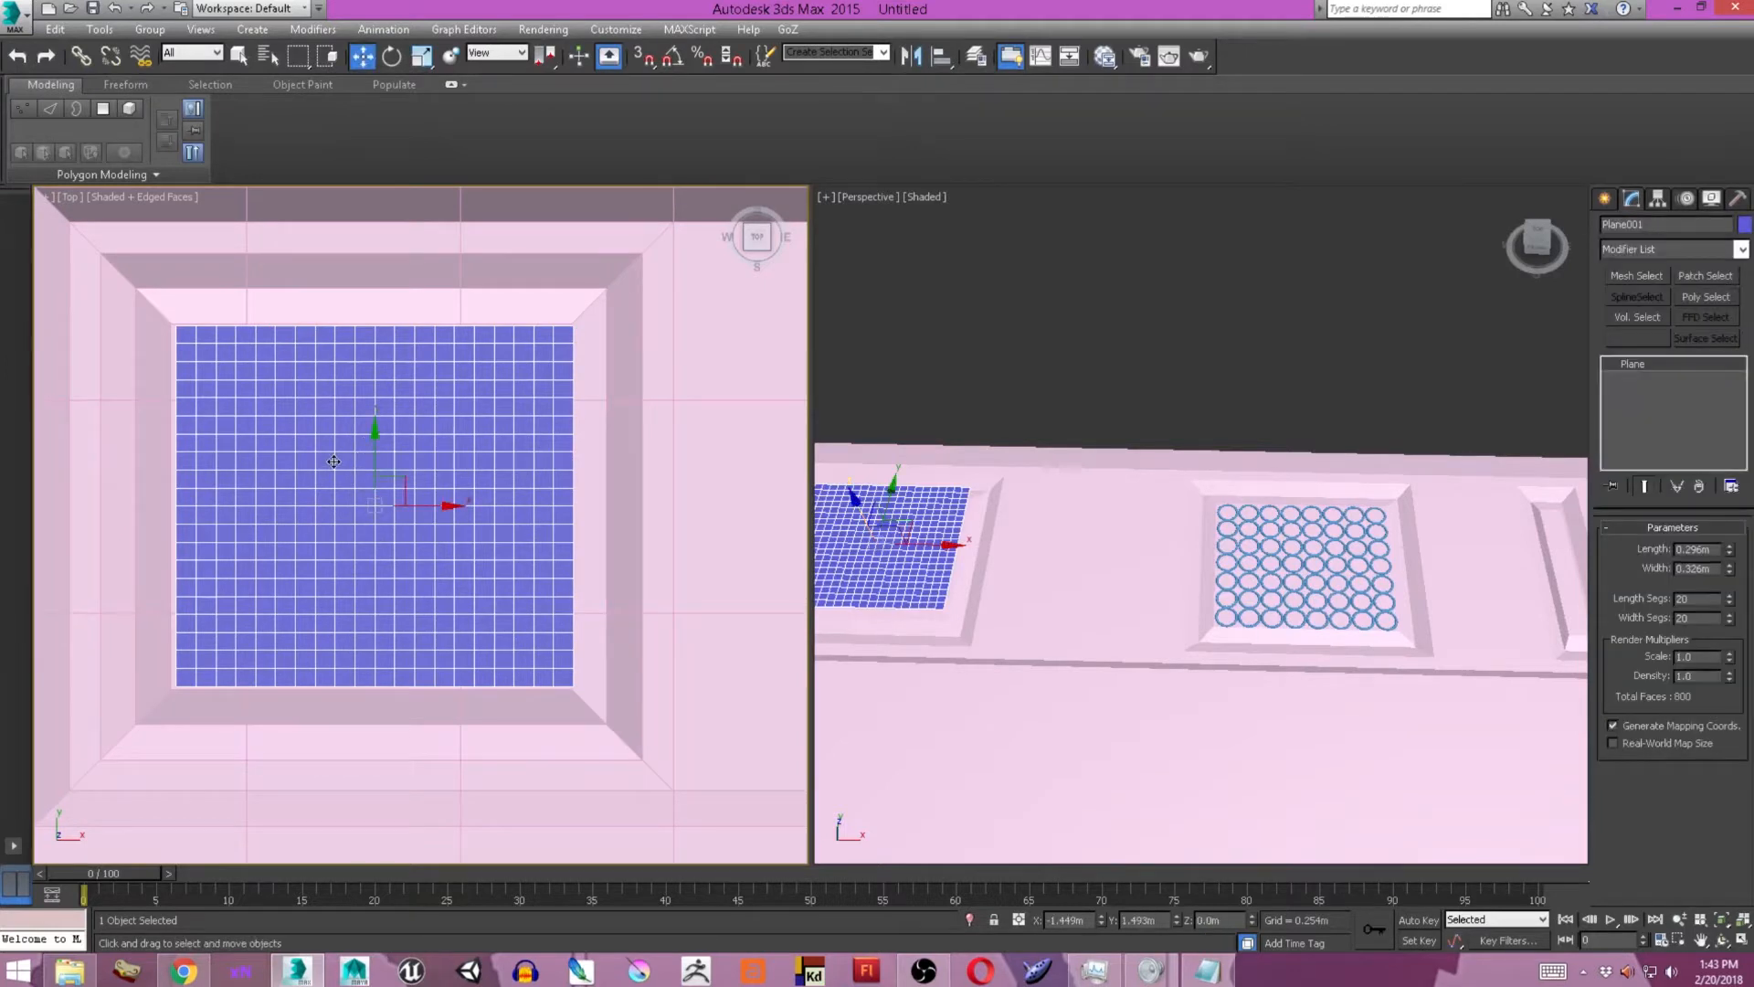
{"action": "right_click", "coordinate": [373, 473]}
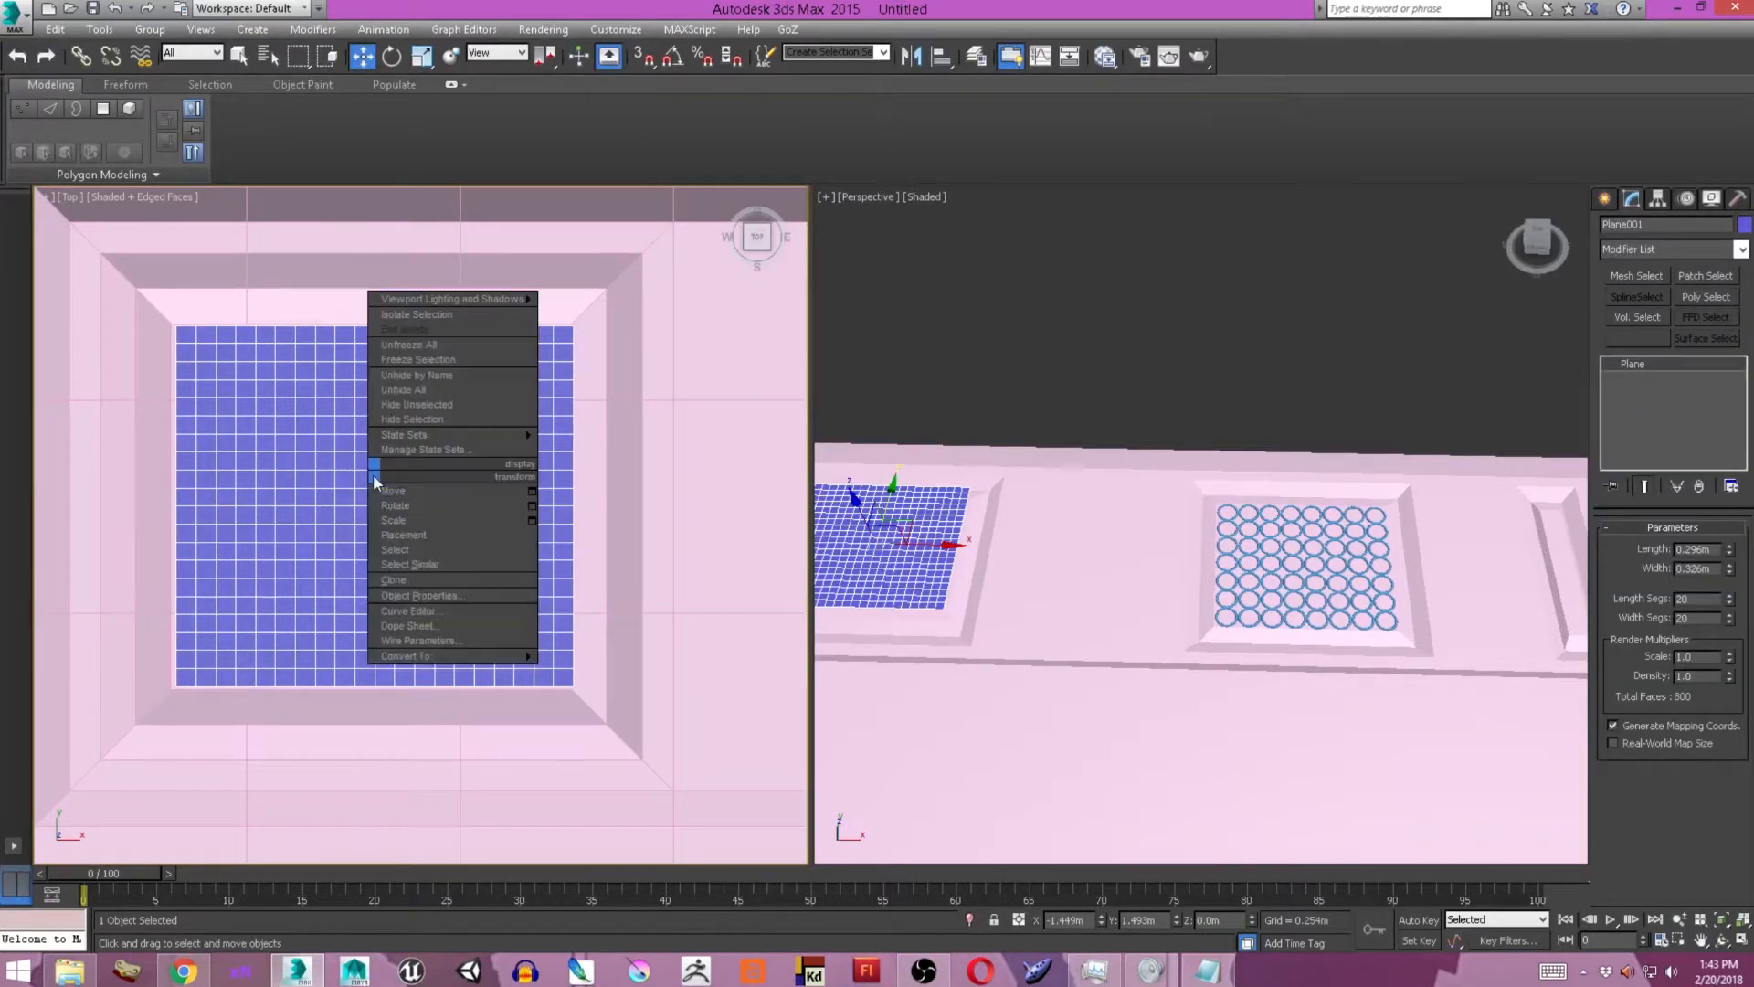
{"action": "left_click", "coordinate": [298, 485]}
{"action": "right_click", "coordinate": [429, 466]}
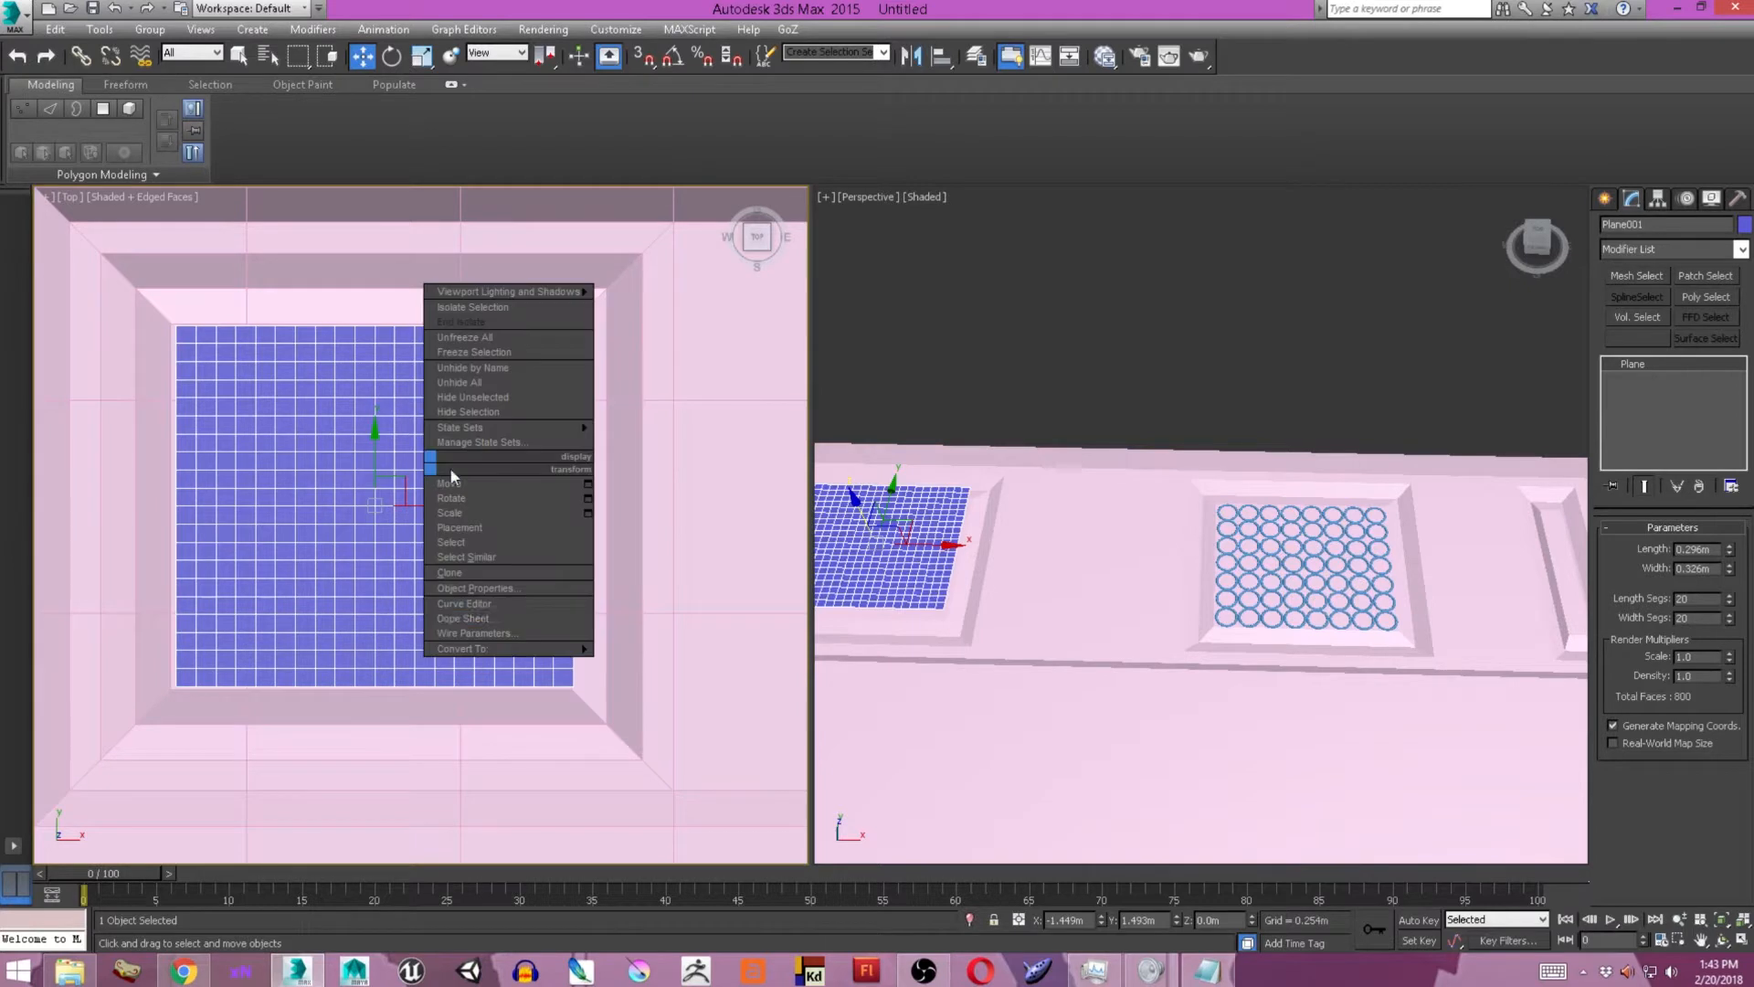
{"action": "mouse_move", "coordinate": [566, 649]}
{"action": "left_click", "coordinate": [696, 665]}
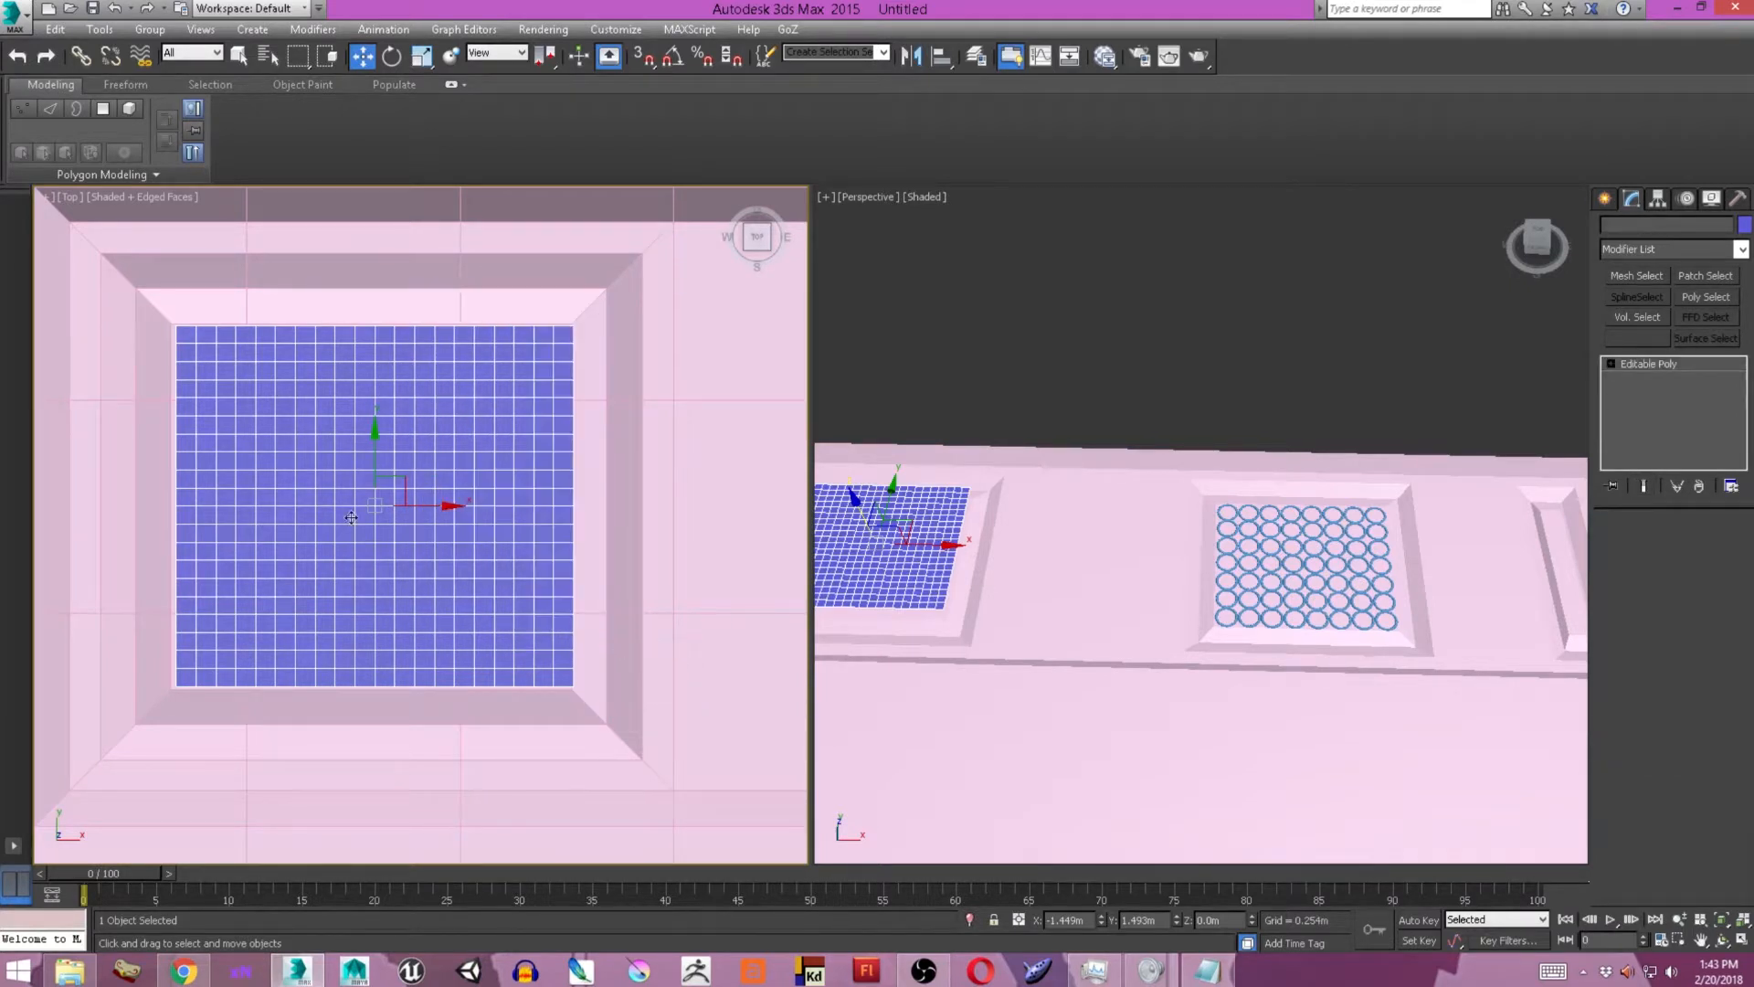
Generate a diagonal lattice topology on the new plane, and close the Topology tool and modeling ribbon.
{"action": "key", "text": "z"}
{"action": "left_click", "coordinate": [161, 168]}
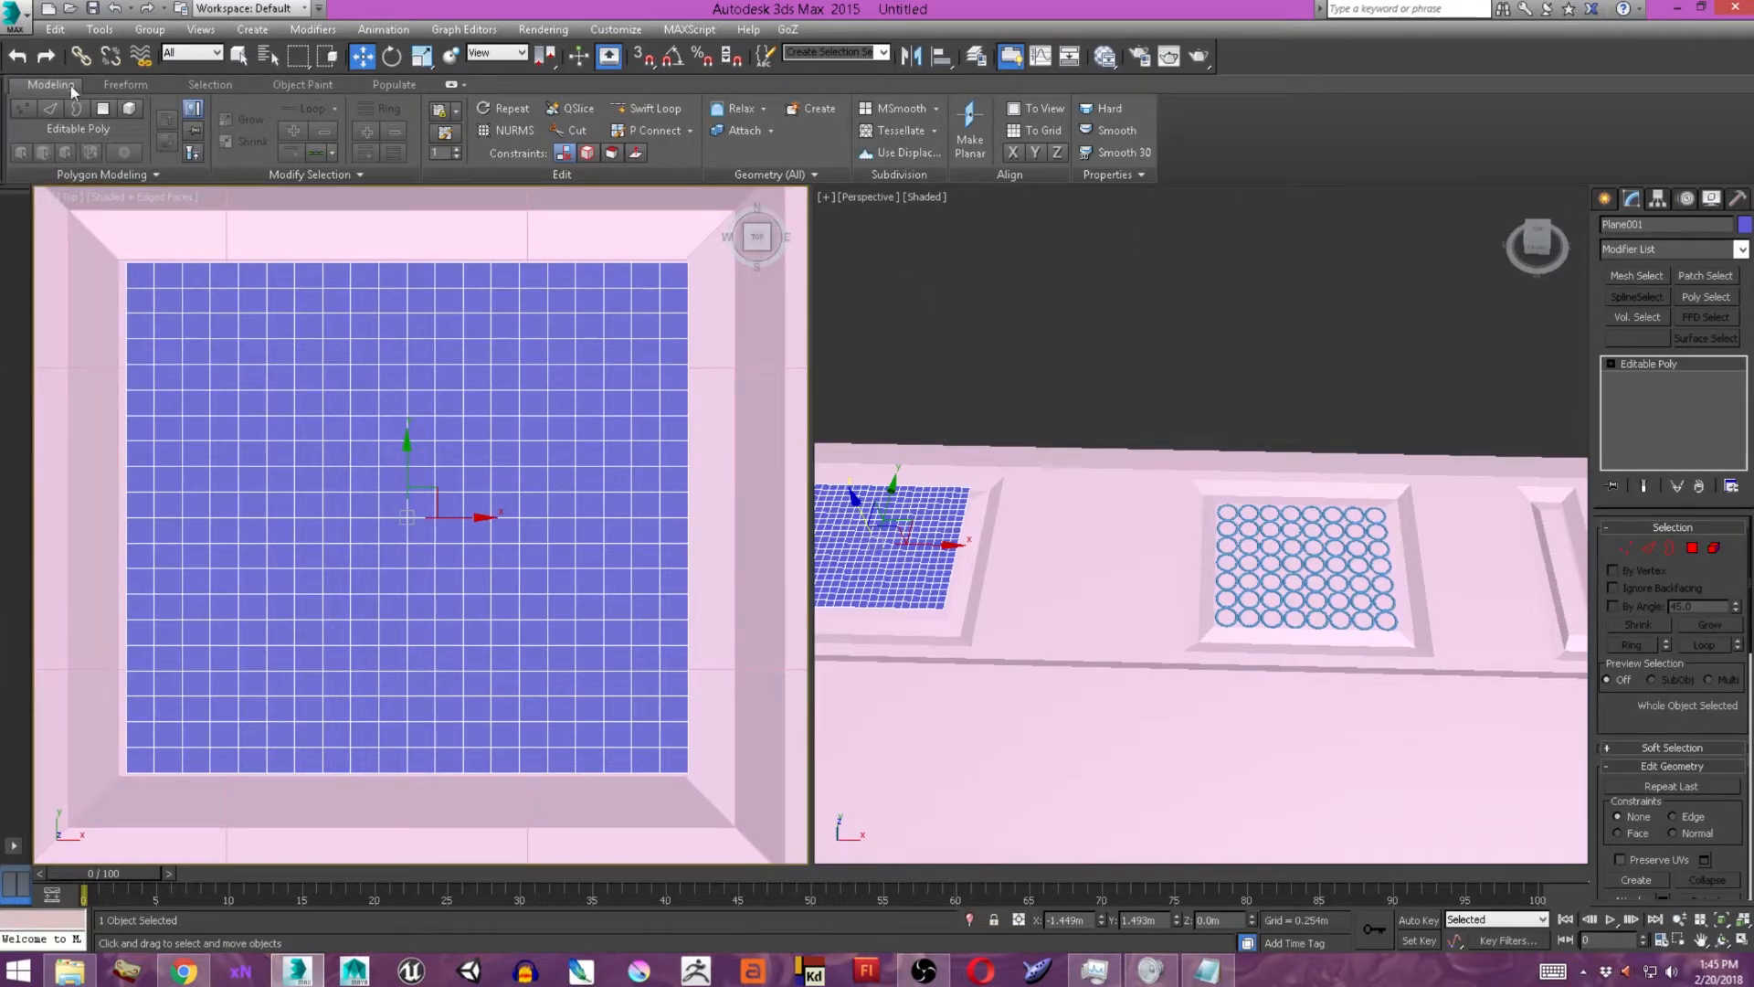
{"action": "left_click", "coordinate": [157, 173]}
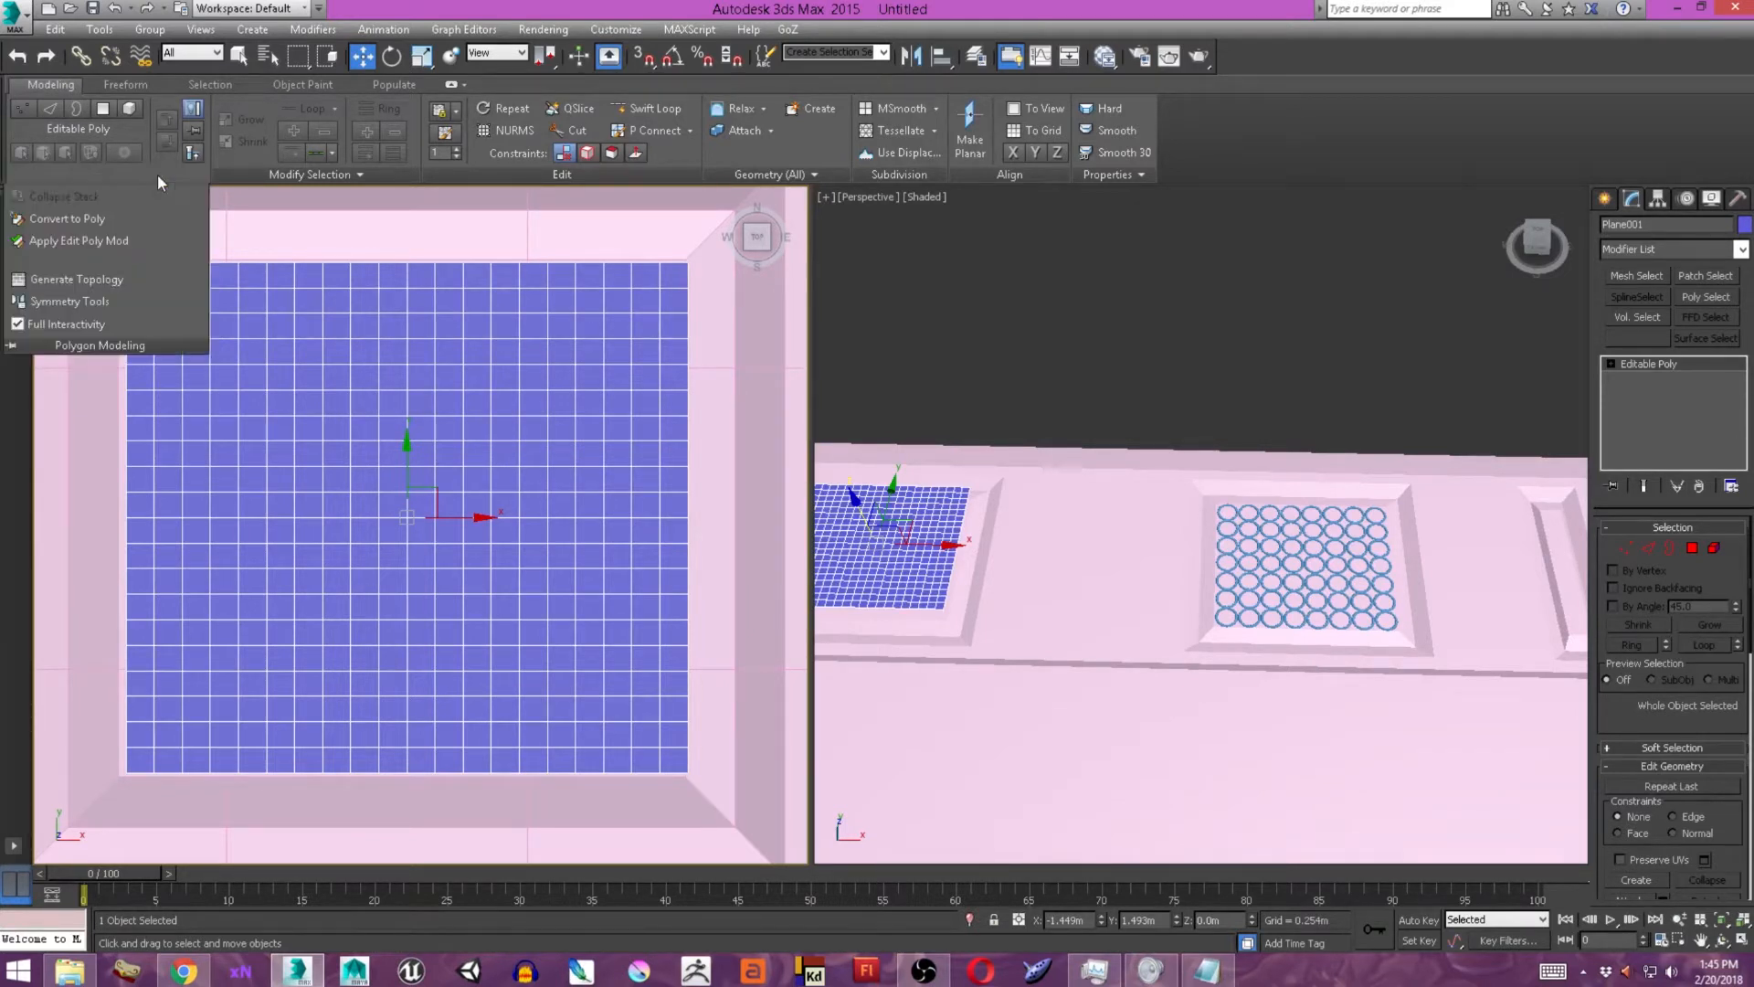
{"action": "left_click", "coordinate": [107, 278]}
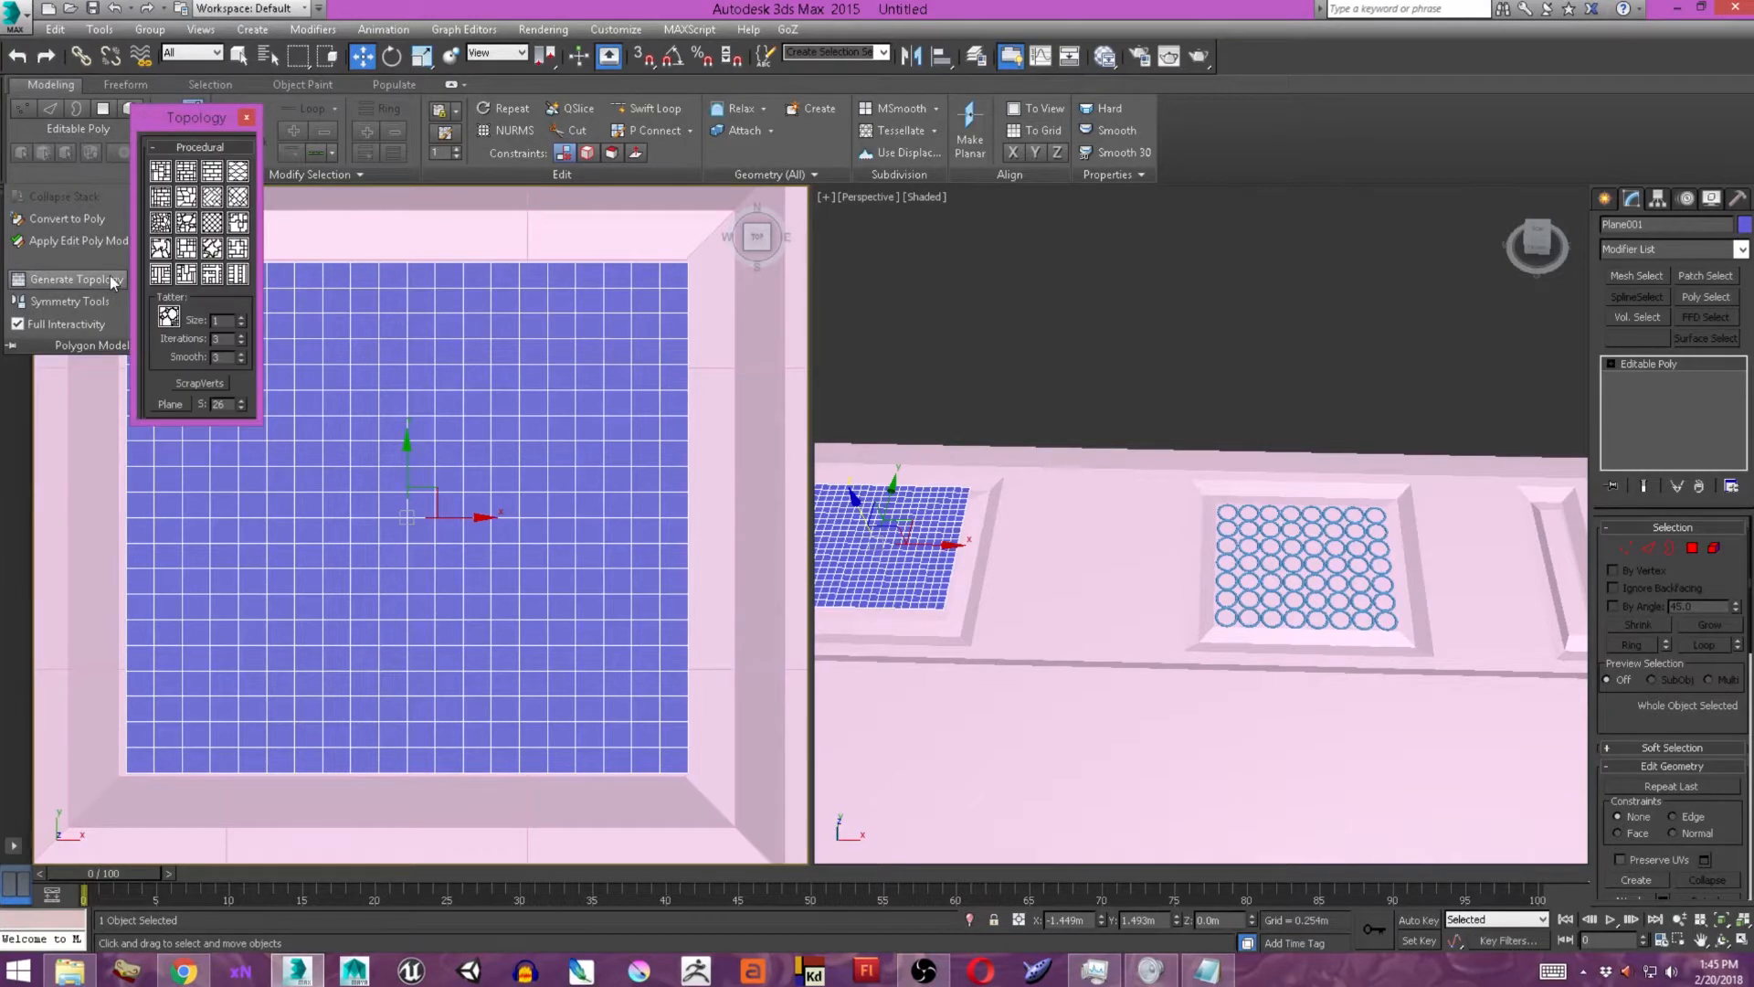
{"action": "left_click_drag", "start_coordinate": [192, 118], "coordinate": [476, 223]}
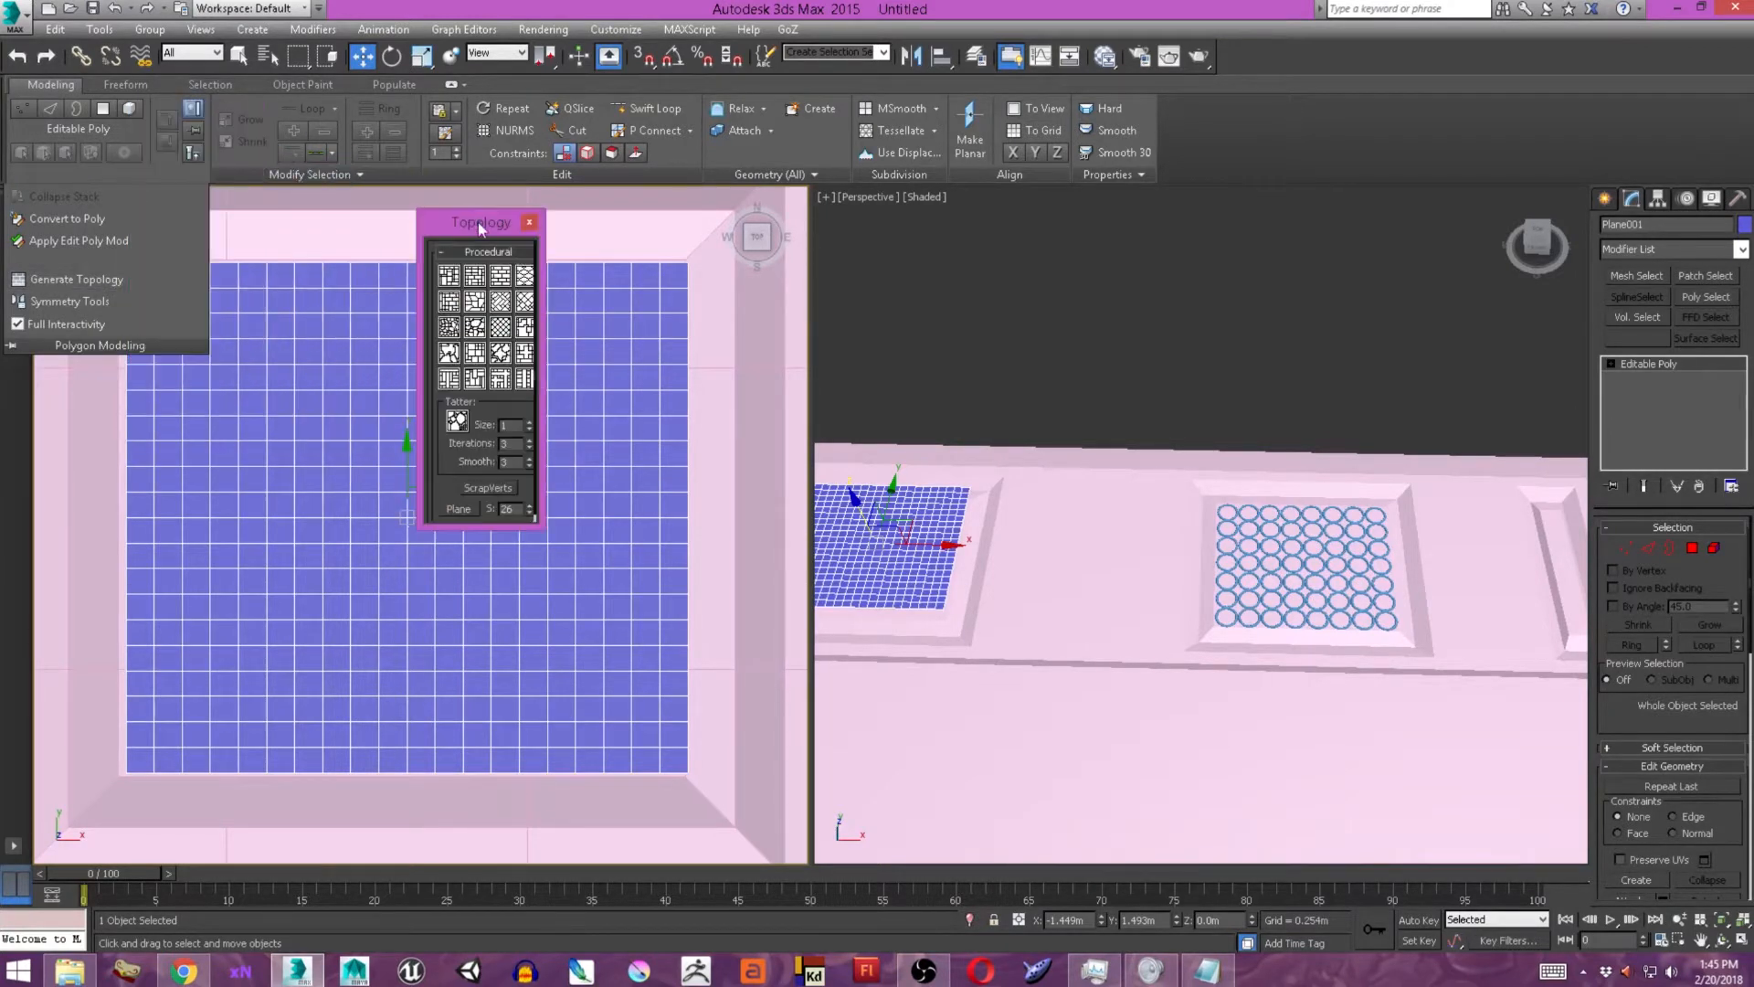
{"action": "left_click", "coordinate": [528, 278]}
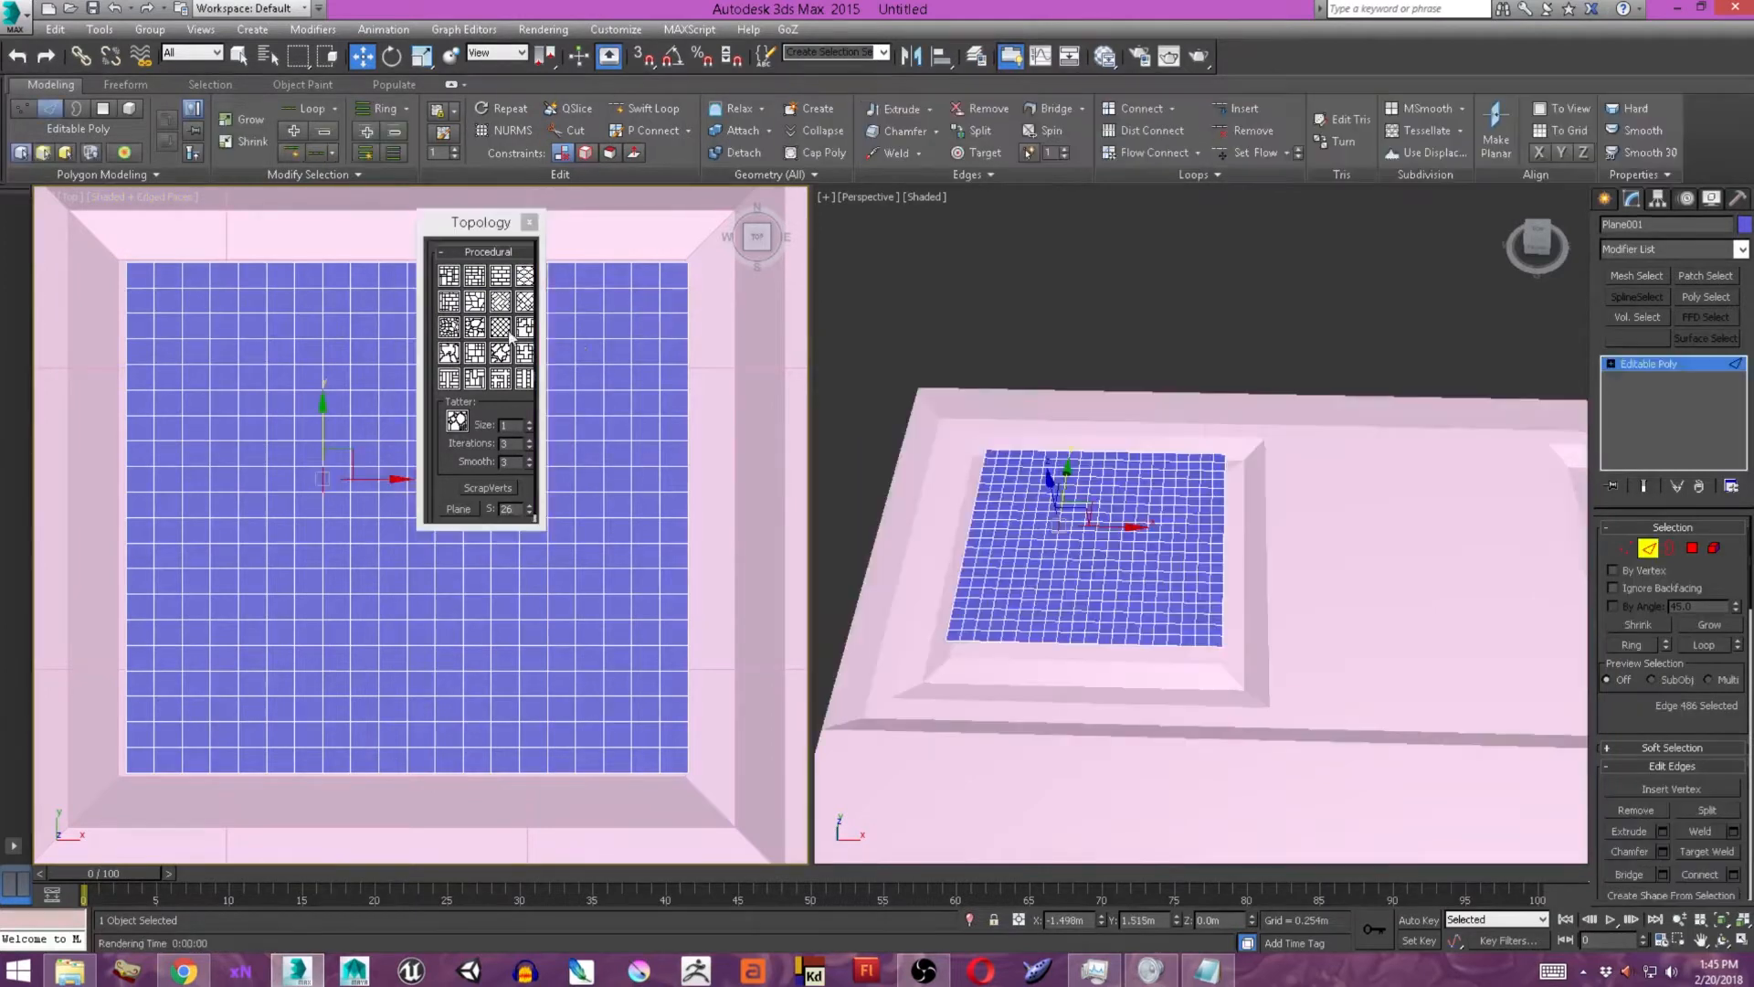
{"action": "left_click", "coordinate": [506, 337]}
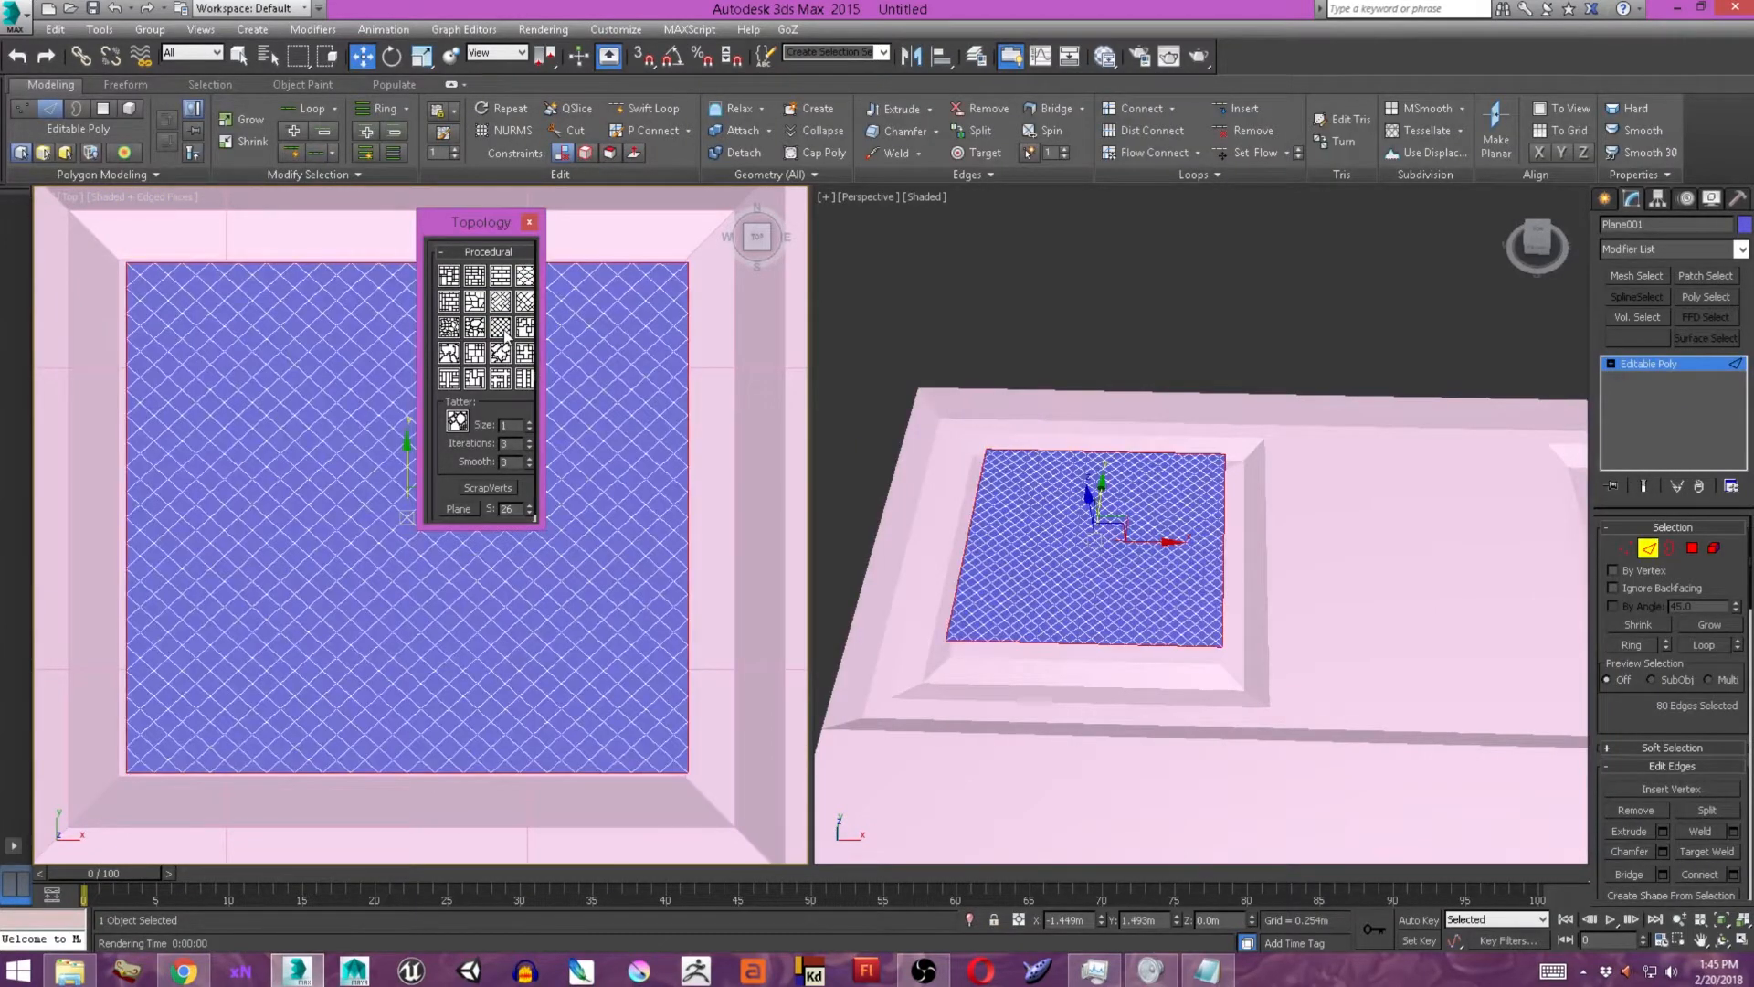
{"action": "left_click", "coordinate": [530, 223]}
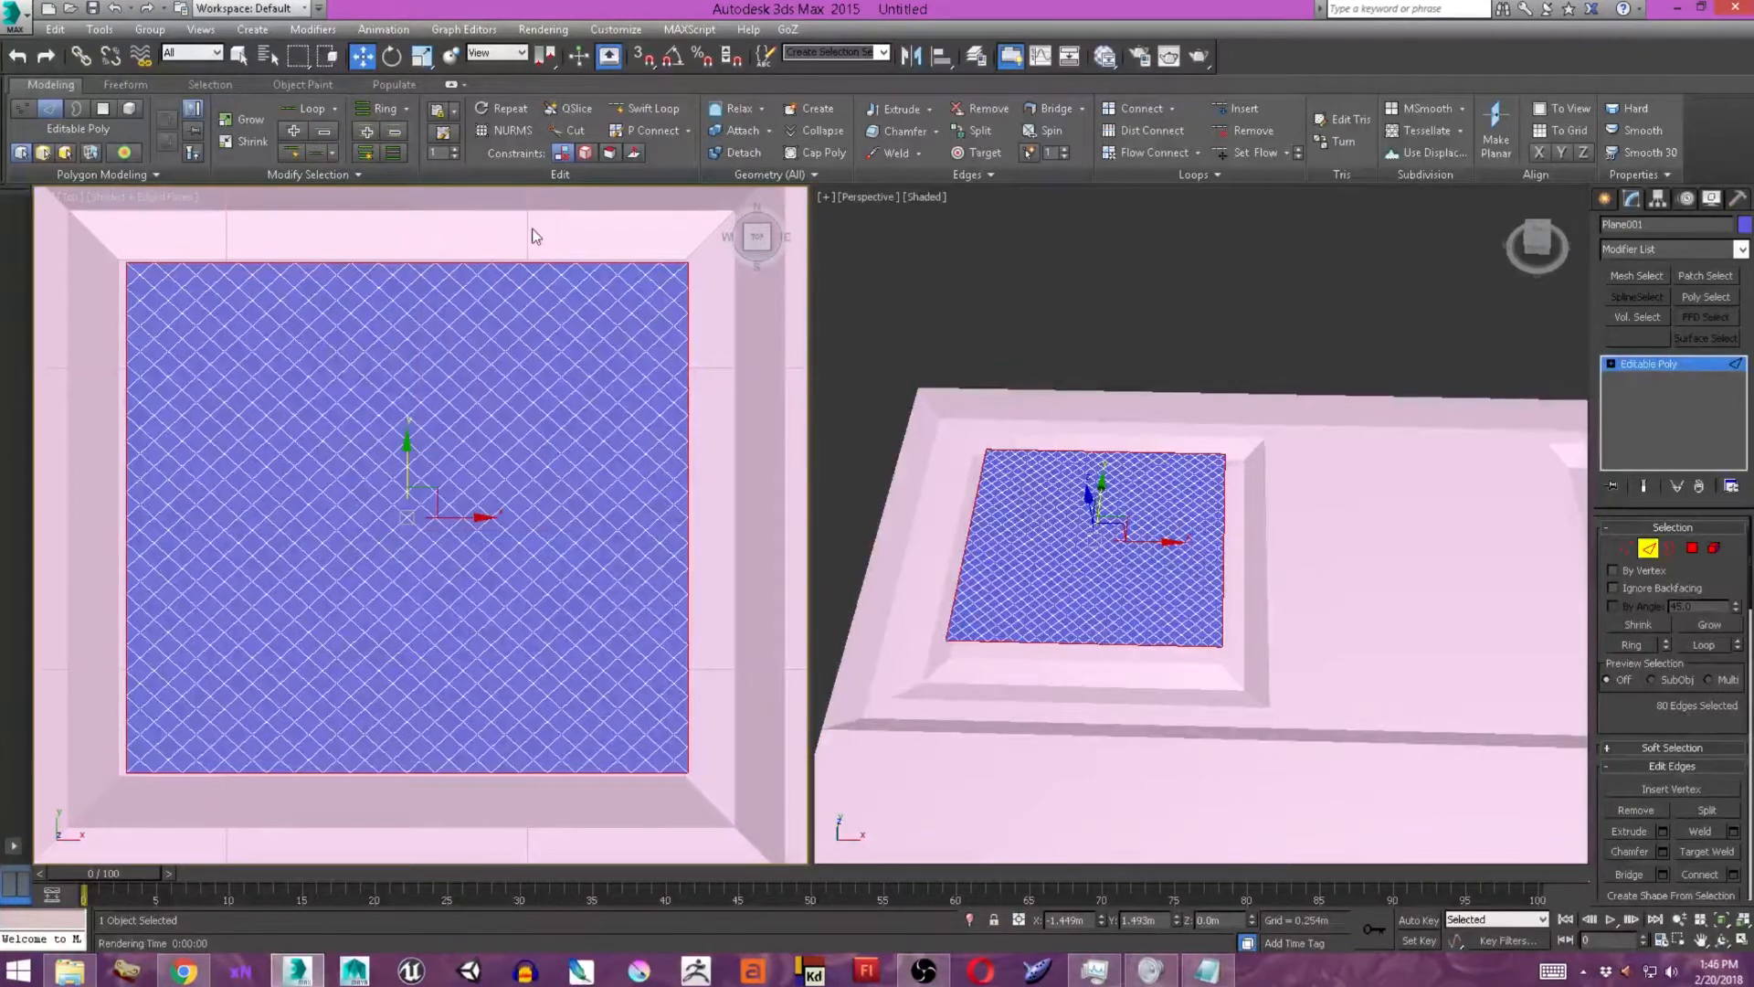
{"action": "left_click", "coordinate": [1009, 56]}
Select all of the lattice plane's polygons and try an Extrude on them.
{"action": "scroll", "coordinate": [1087, 498], "scroll_direction": "up", "scroll_amount": 5}
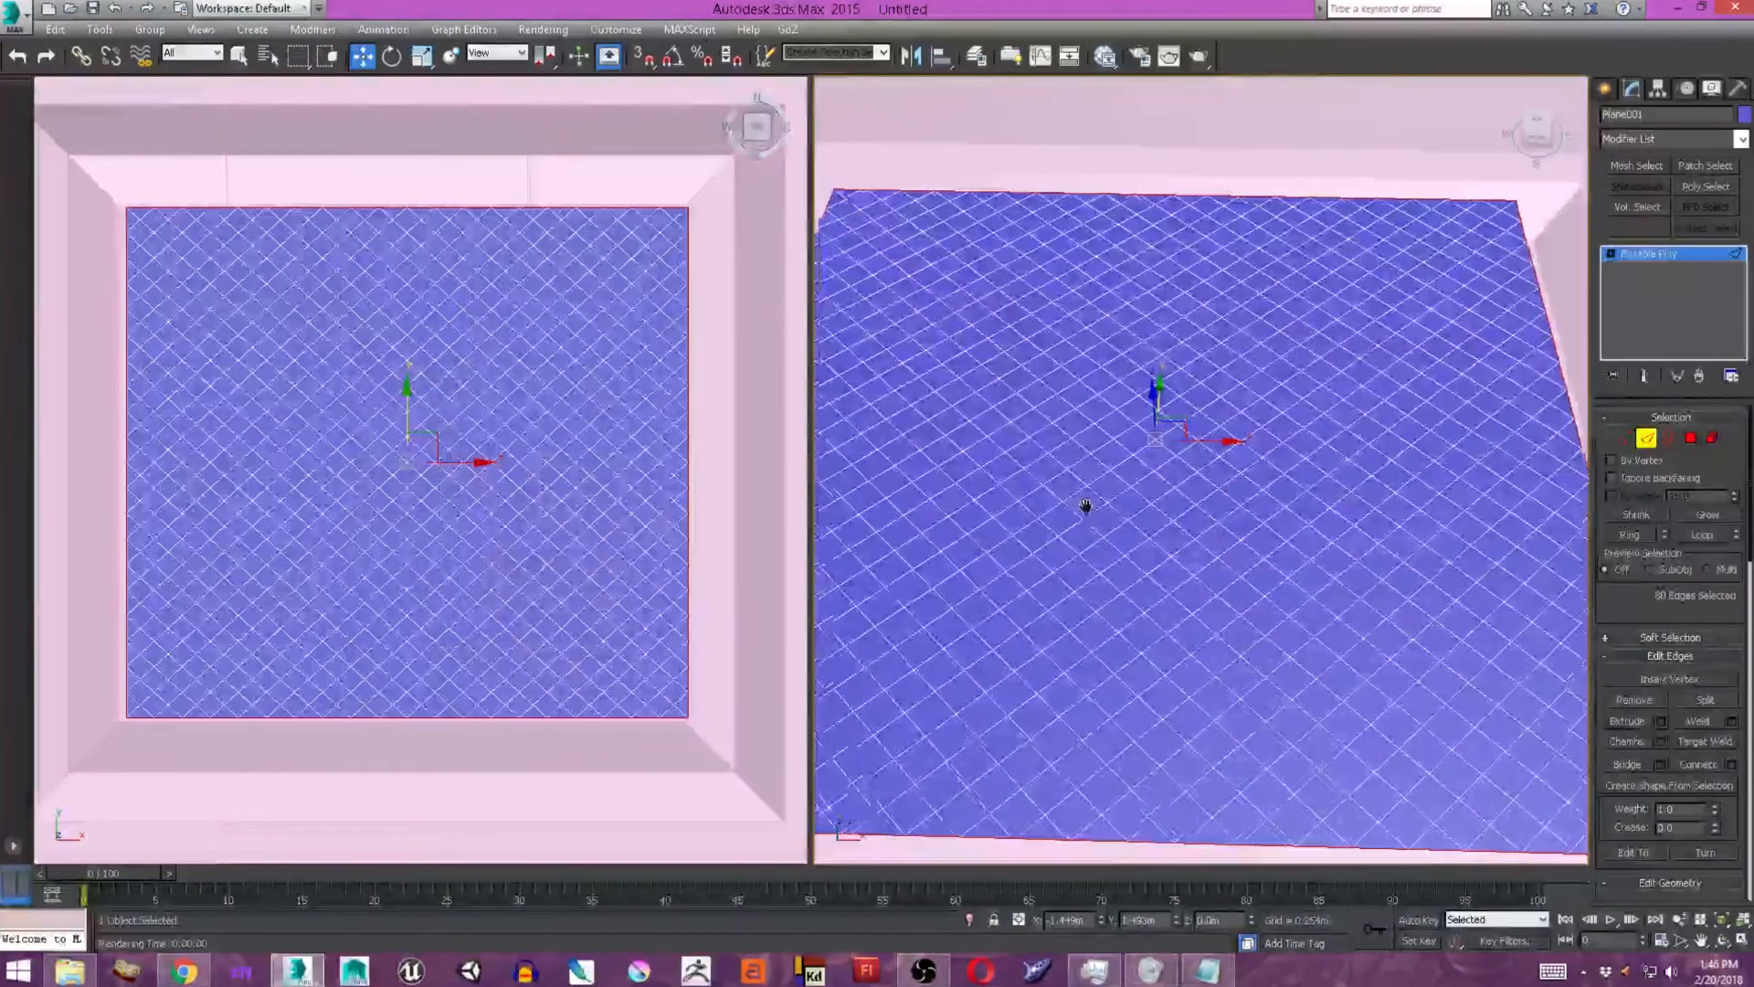
{"action": "scroll", "coordinate": [1128, 526], "scroll_direction": "down", "scroll_amount": 5}
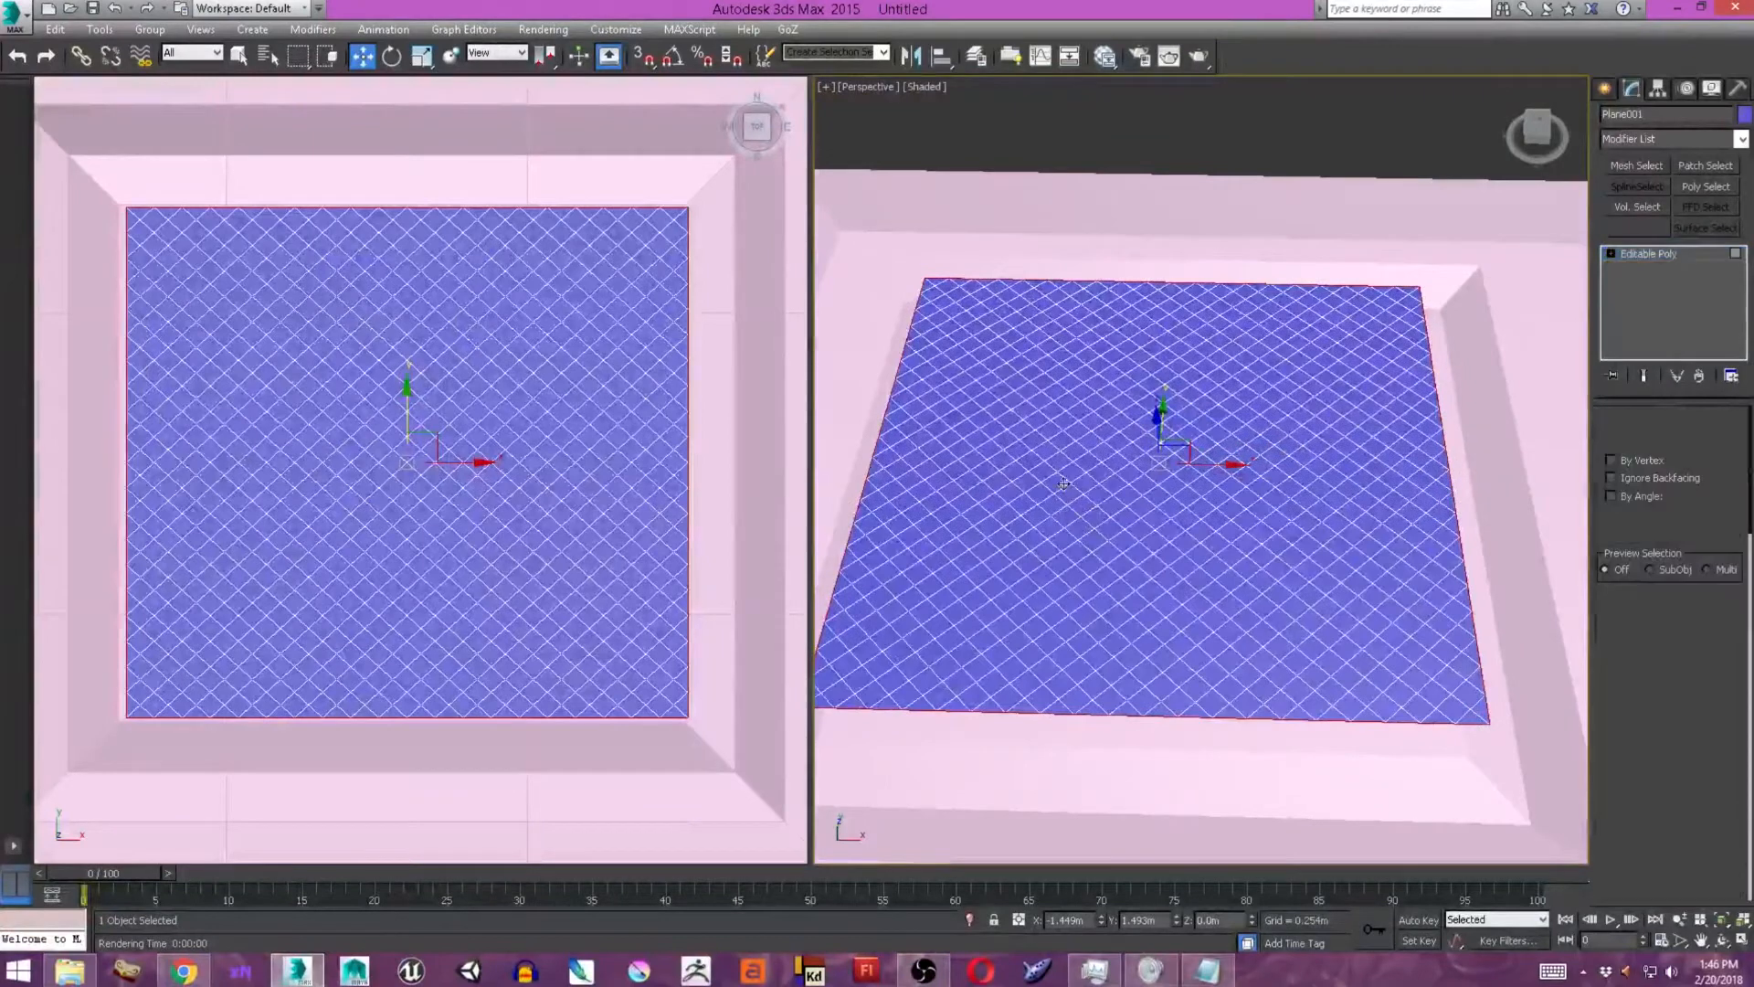
{"action": "key", "text": "4"}
{"action": "key", "text": "ctrl+a"}
{"action": "scroll", "coordinate": [290, 285], "scroll_direction": "down", "scroll_amount": 3}
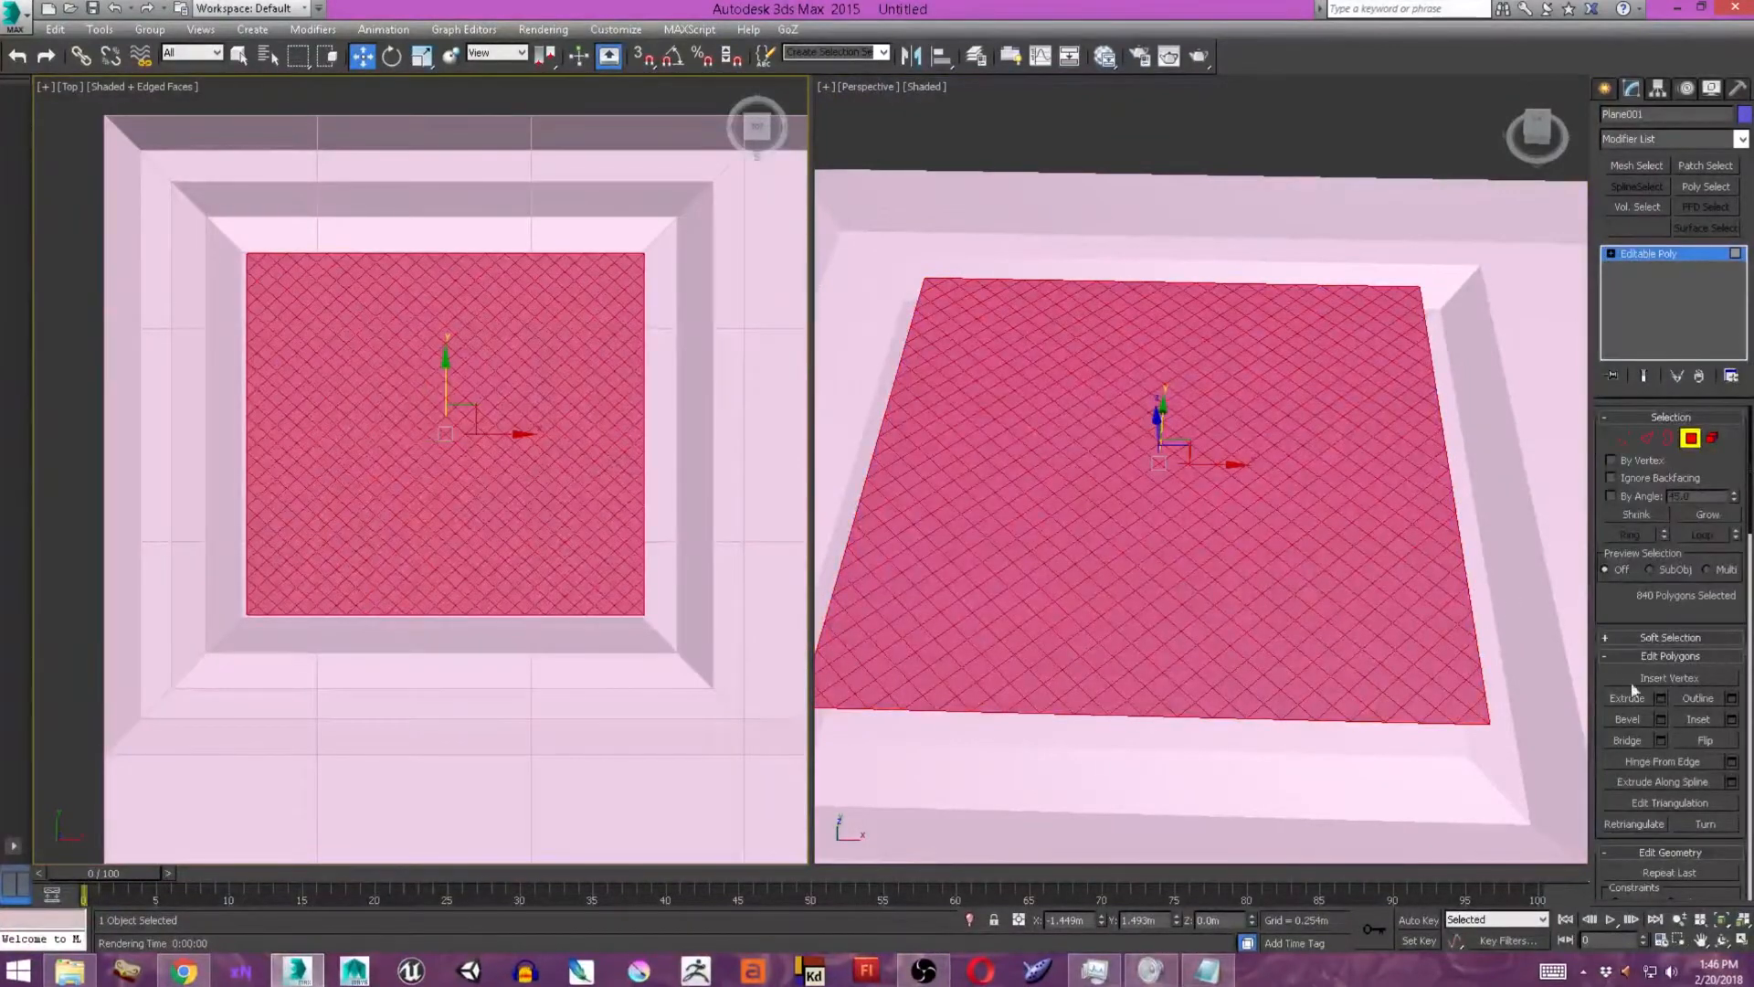
{"action": "left_click", "coordinate": [1661, 698]}
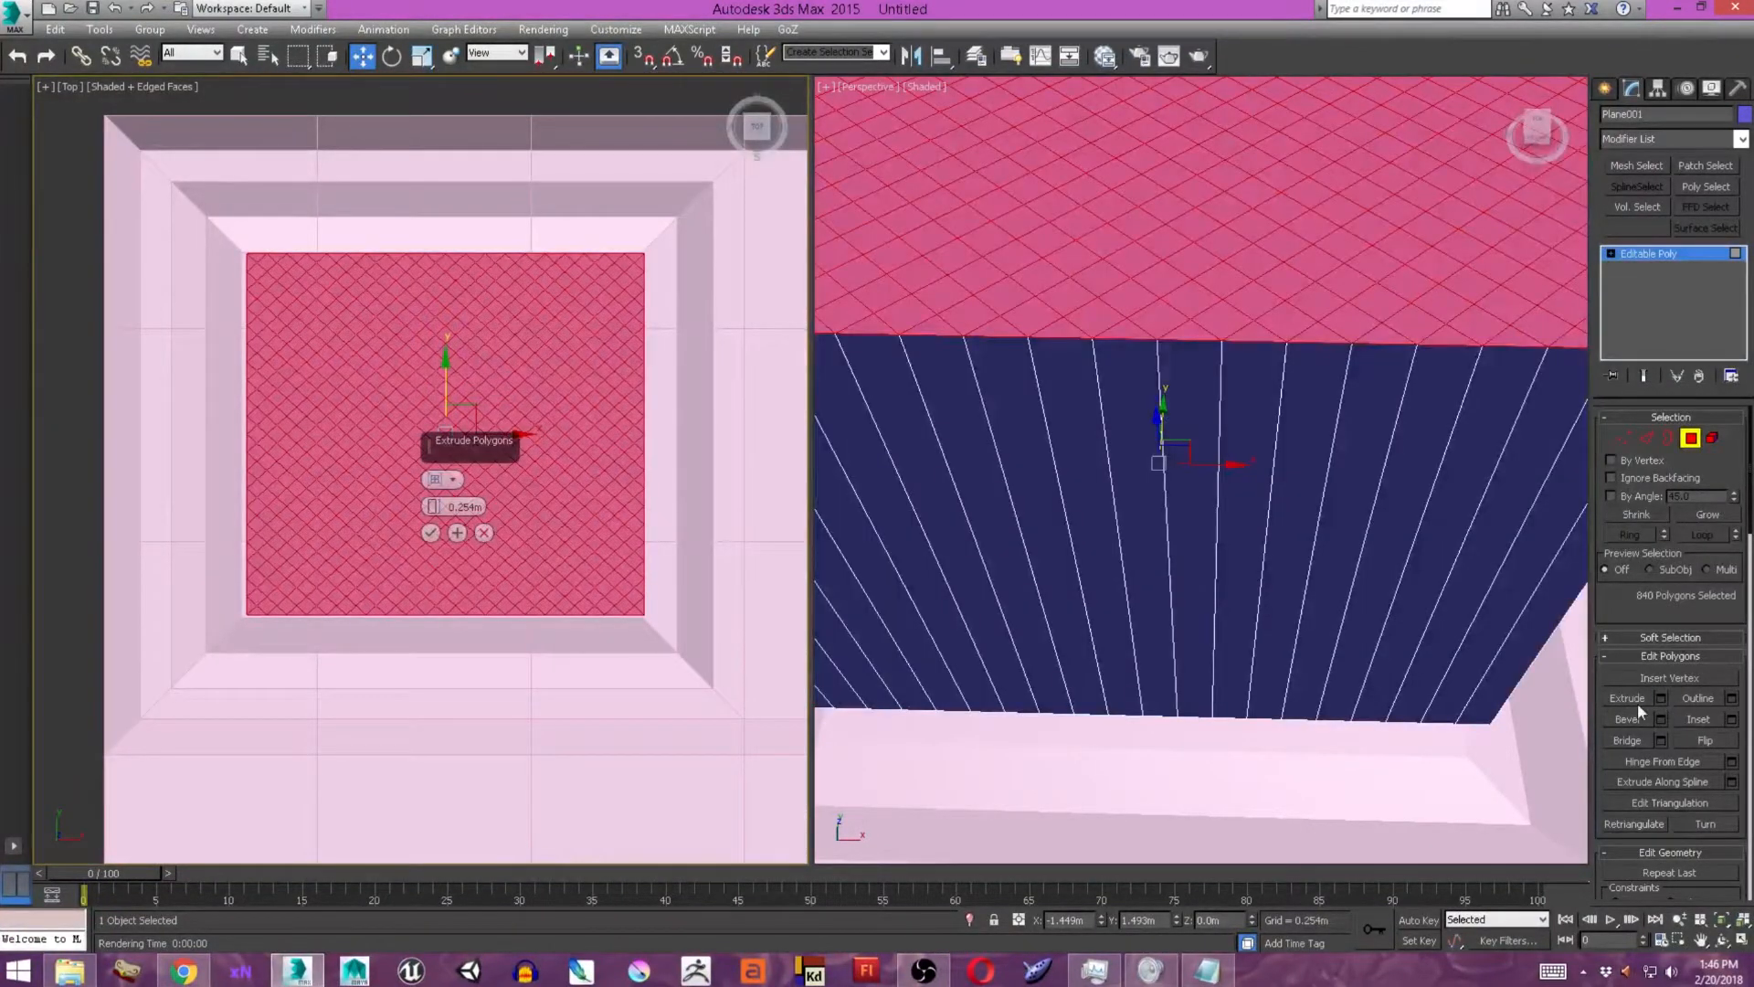
{"action": "left_click", "coordinate": [484, 533]}
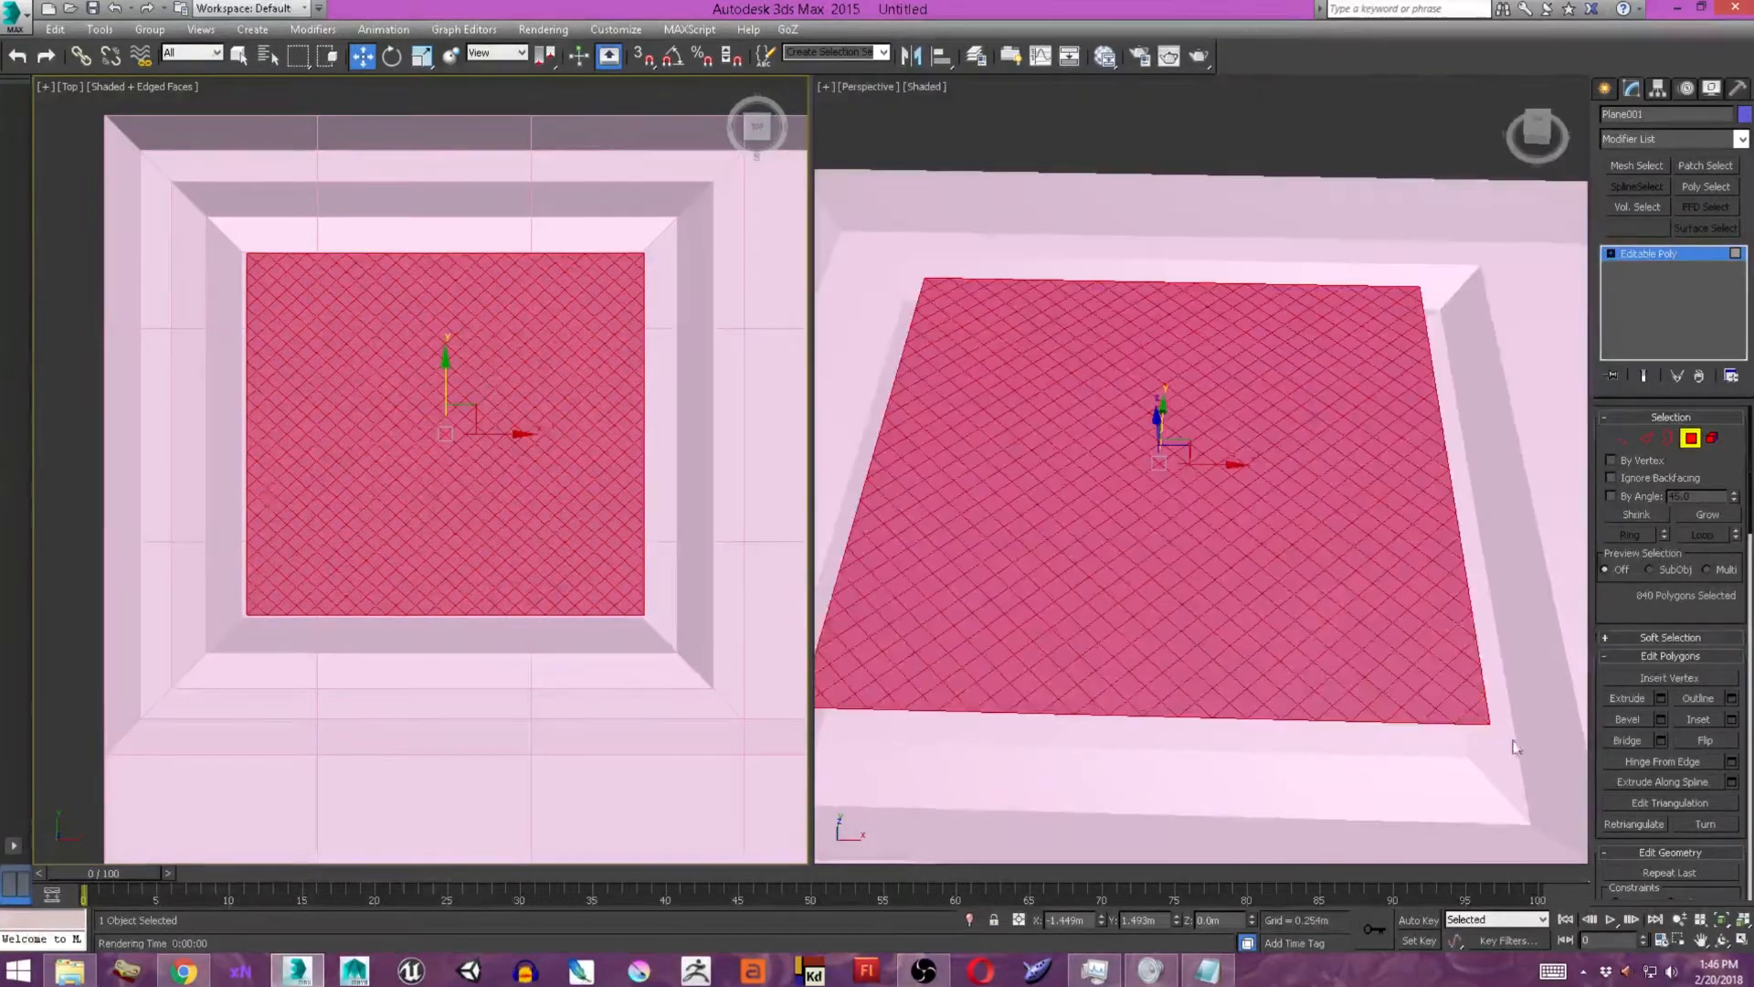
Start a Bevel on the selected lattice polygons, switch it to By Polygon, and reset its height and outline to 0.0 m.
{"action": "left_click", "coordinate": [1660, 718]}
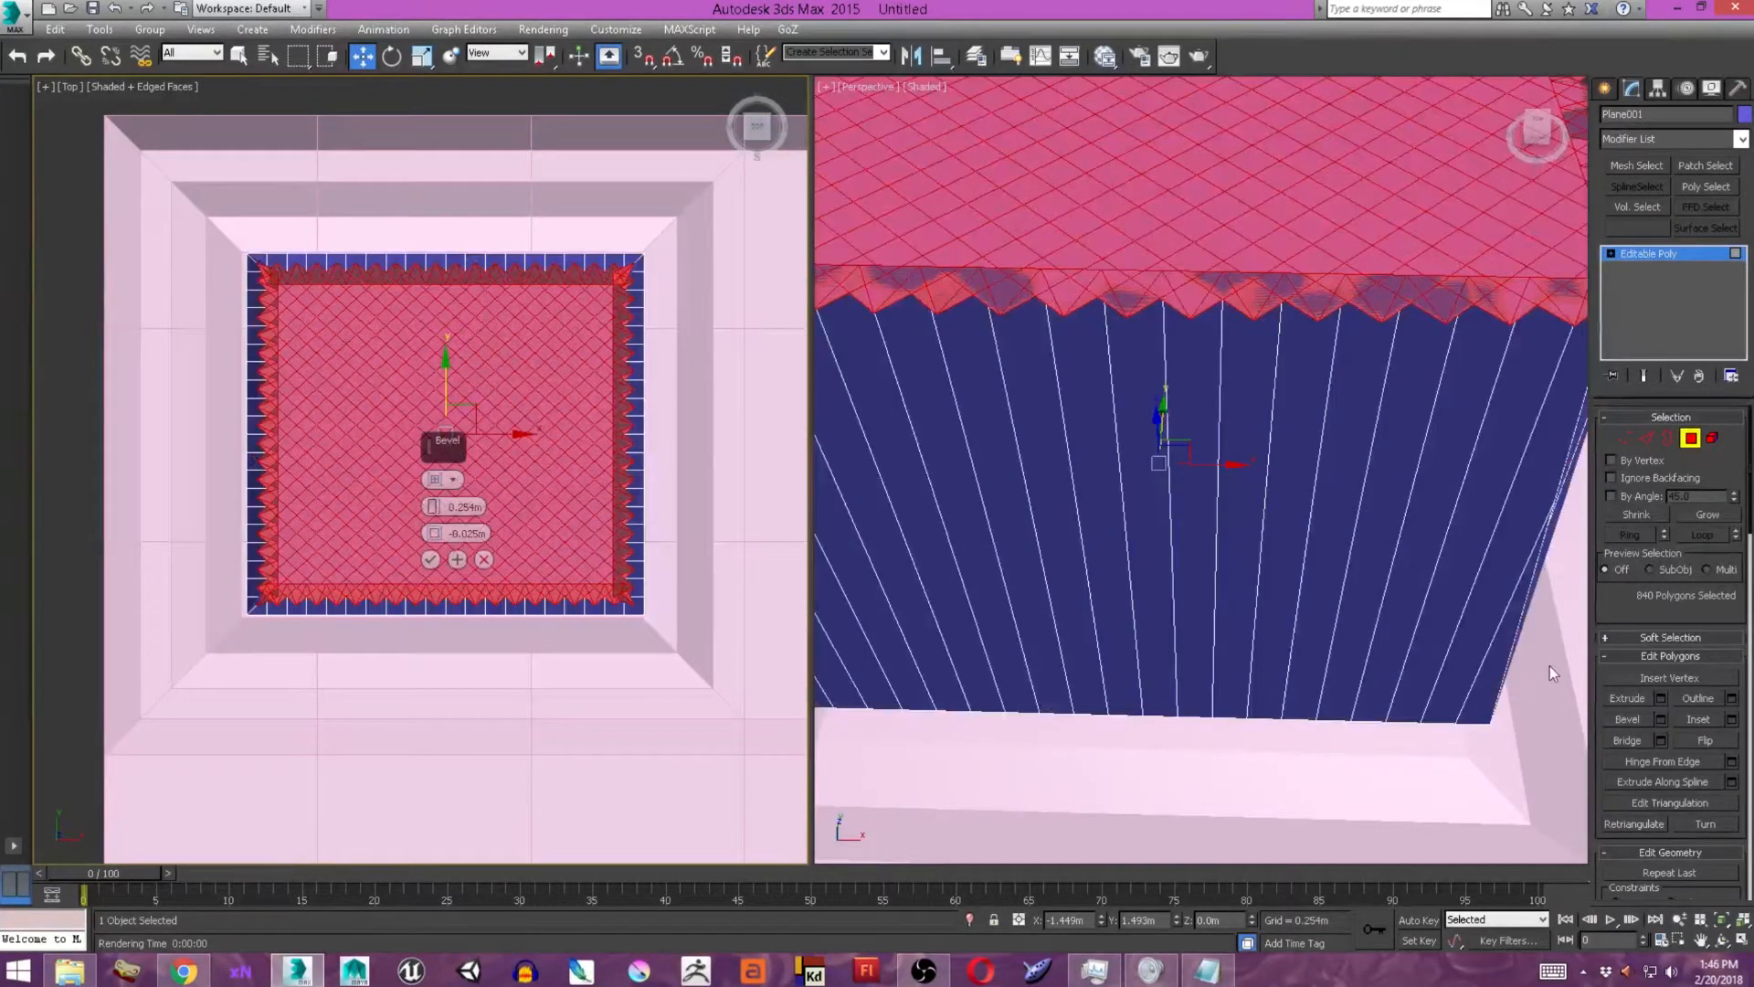
{"action": "right_click", "coordinate": [432, 508]}
{"action": "right_click", "coordinate": [434, 534]}
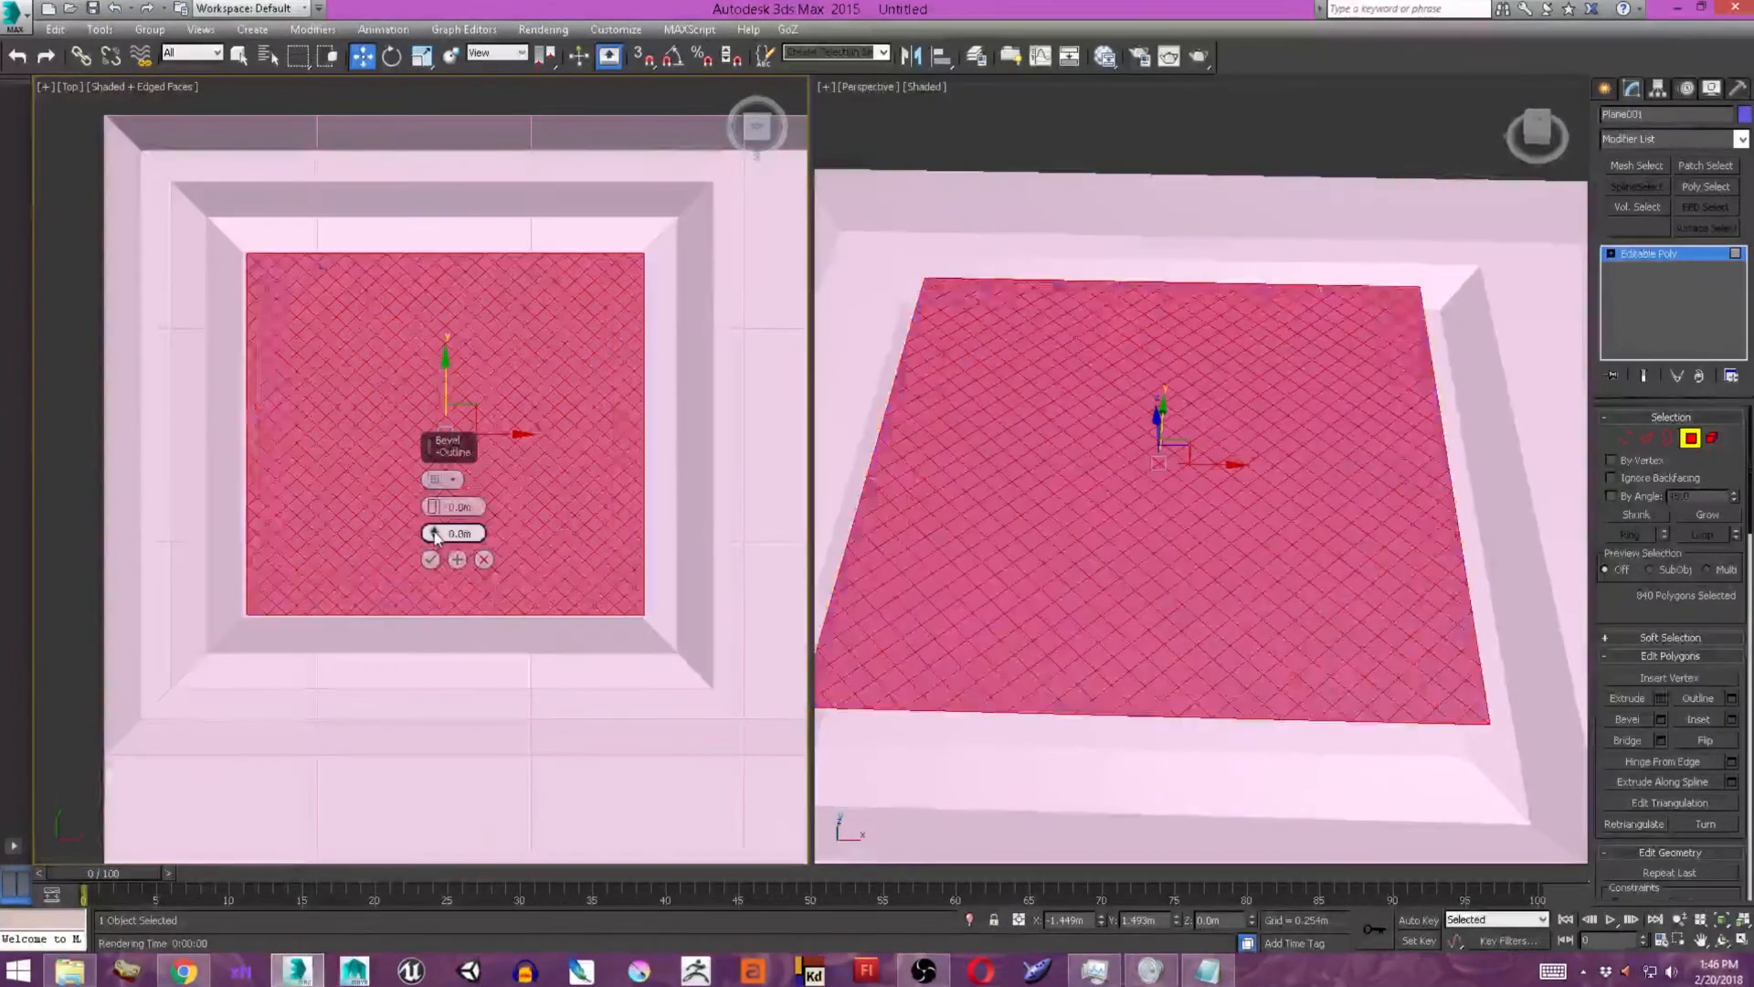
{"action": "left_click_drag", "start_coordinate": [433, 534], "coordinate": [434, 544]}
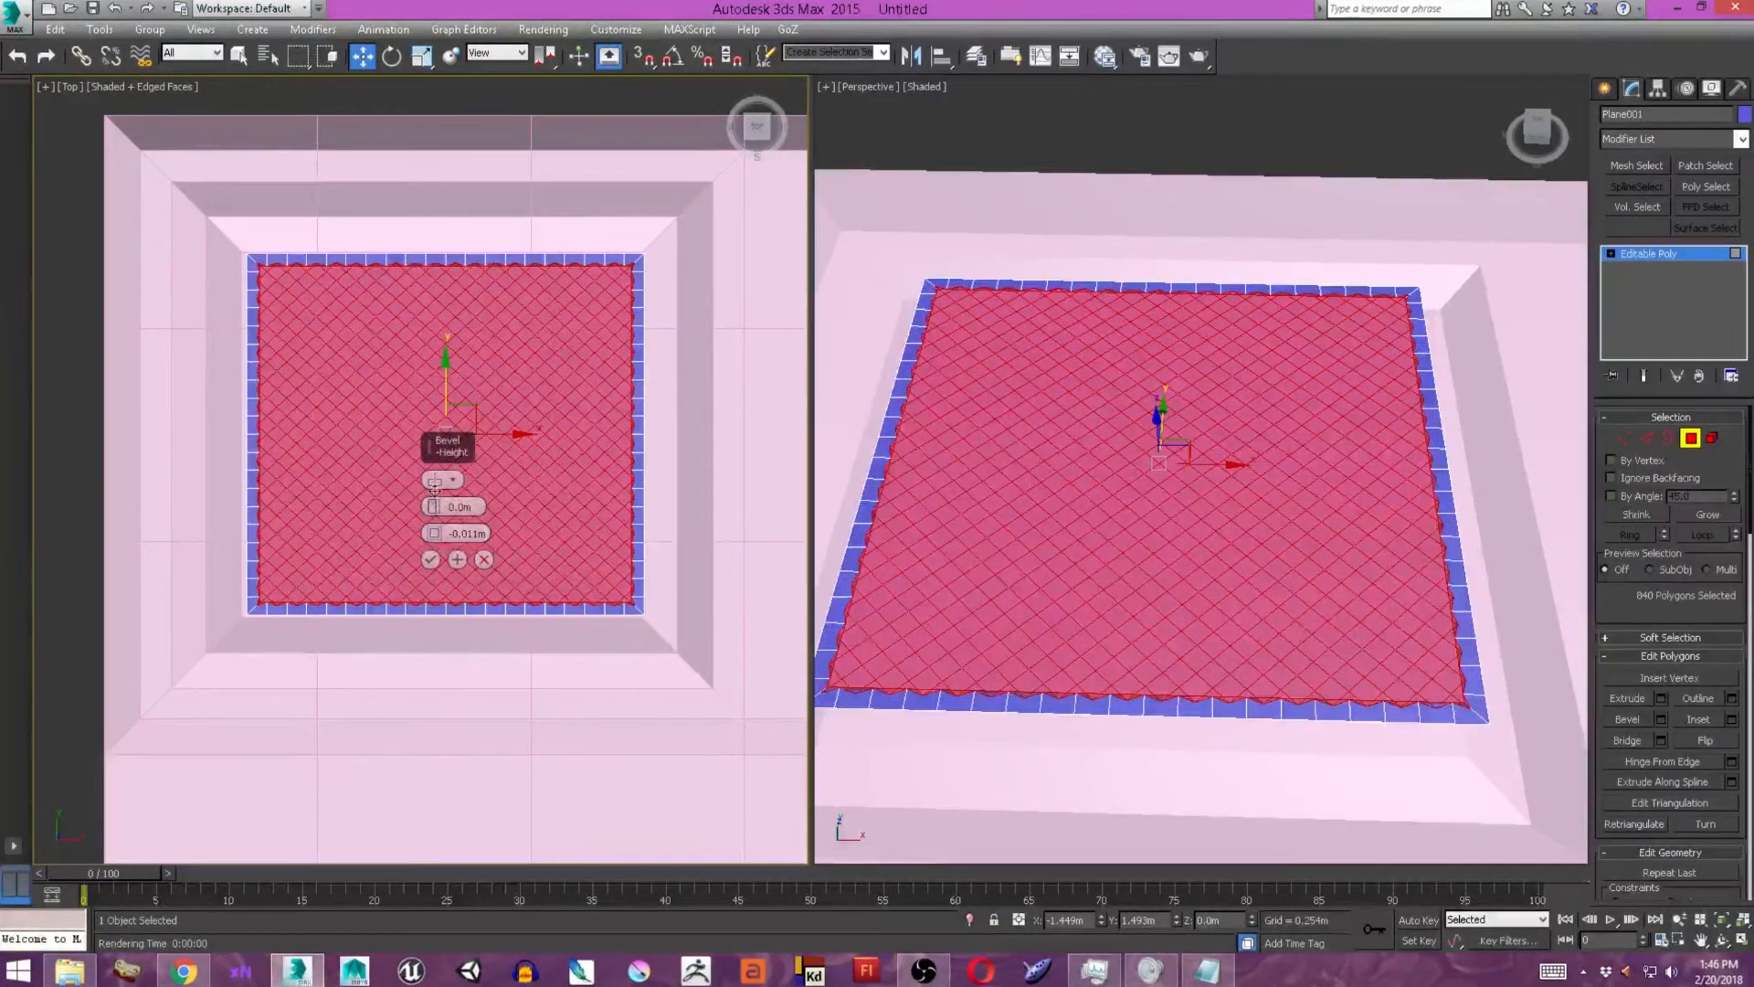
{"action": "left_click", "coordinate": [435, 480]}
{"action": "left_click", "coordinate": [435, 481]}
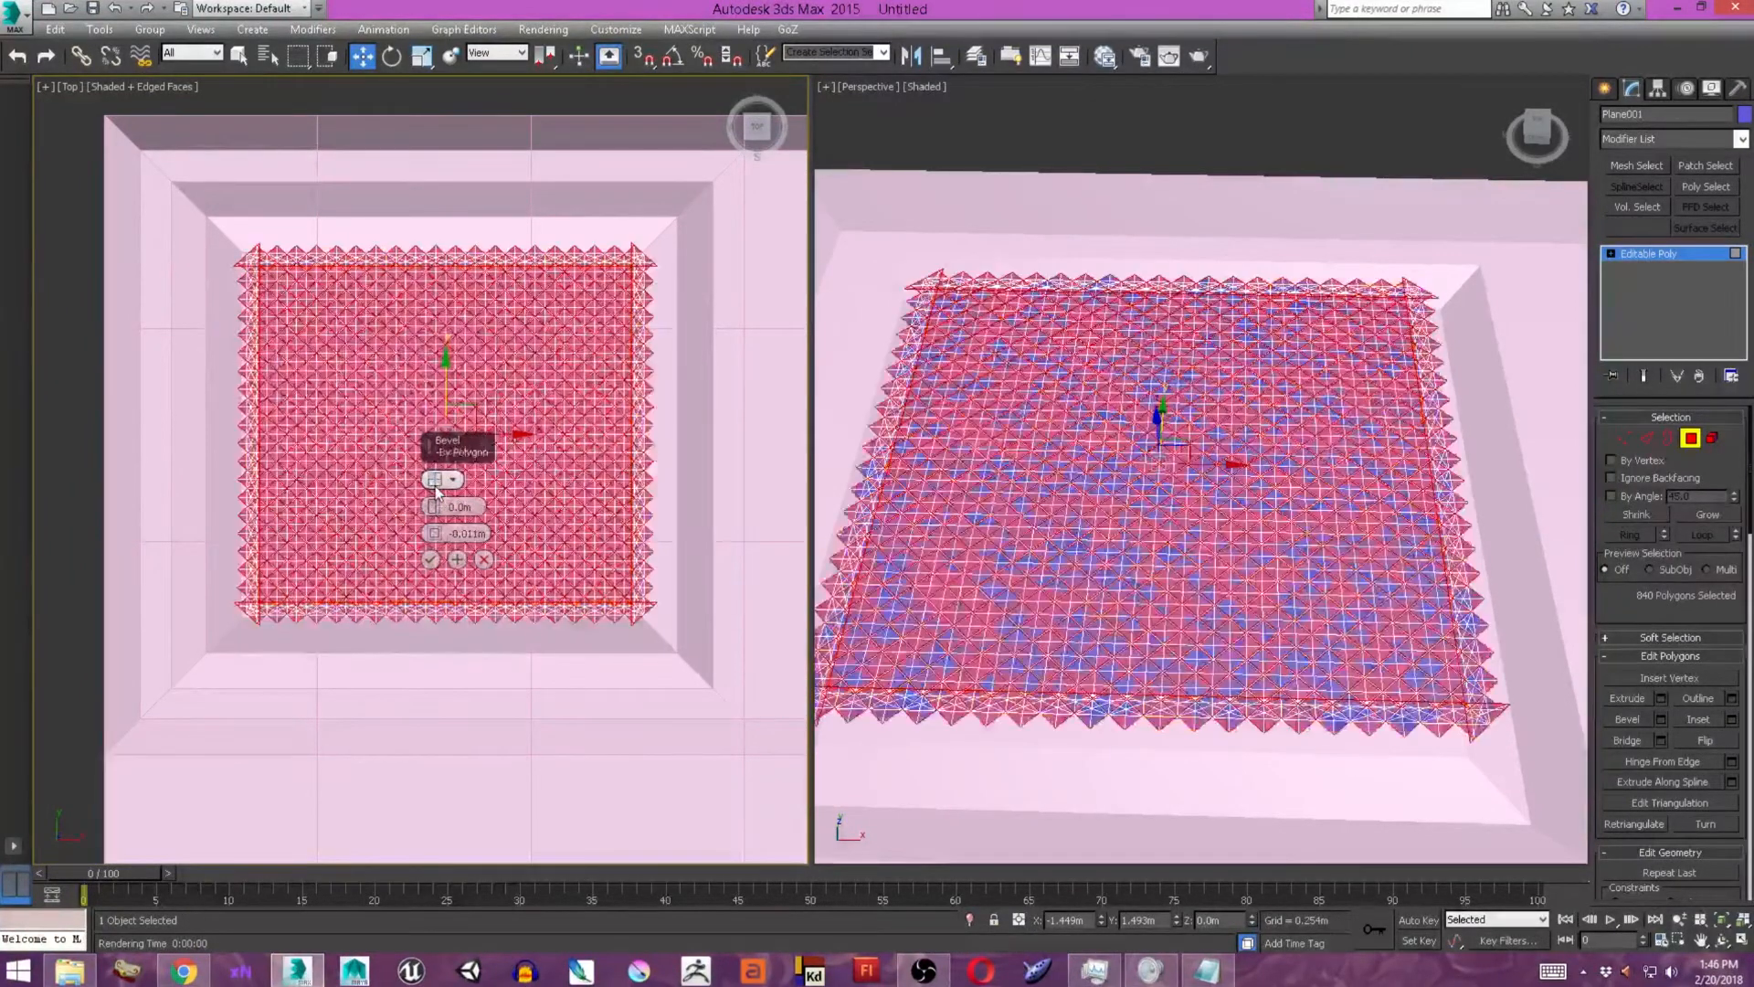
{"action": "right_click", "coordinate": [438, 535]}
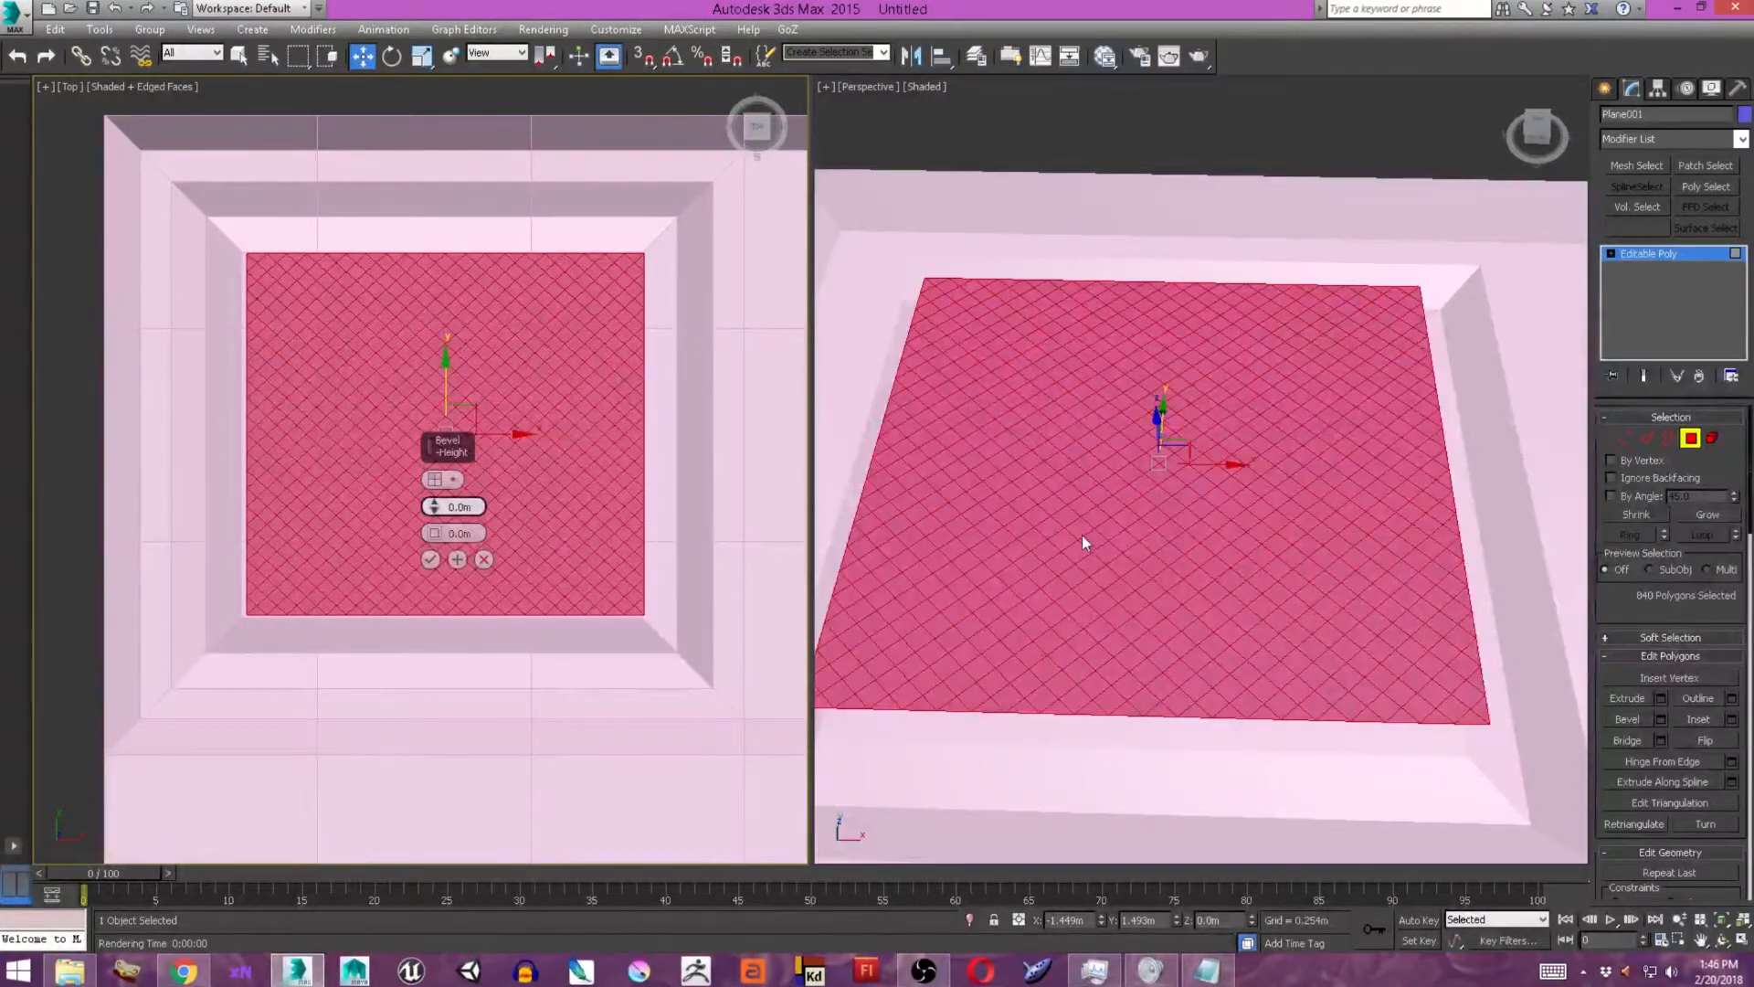
Bevel each lattice polygon individually with a height of about -0.002 m and an outline of about -0.002 m.
{"action": "scroll", "coordinate": [1120, 538], "scroll_direction": "up", "scroll_amount": 2}
{"action": "middle_click_drag", "start_coordinate": [1120, 537], "coordinate": [1083, 539], "text": "alt"}
{"action": "left_click_drag", "start_coordinate": [1213, 537], "coordinate": [1218, 514]}
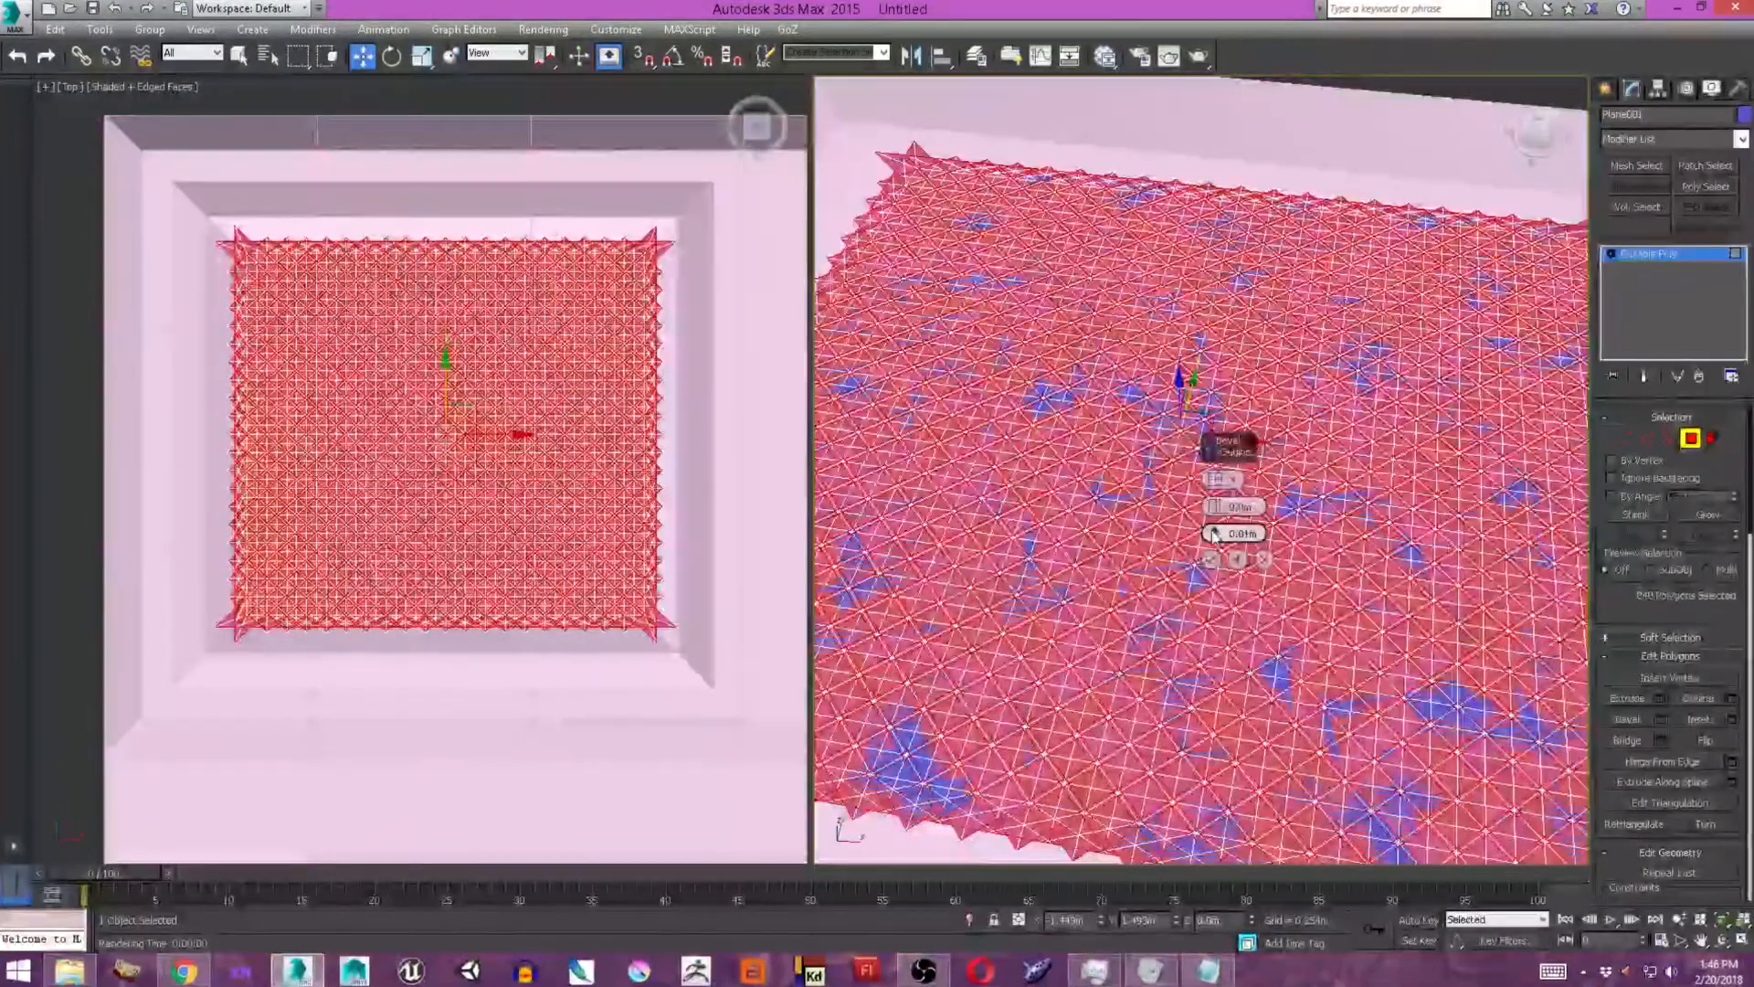
{"action": "right_click", "coordinate": [1214, 521]}
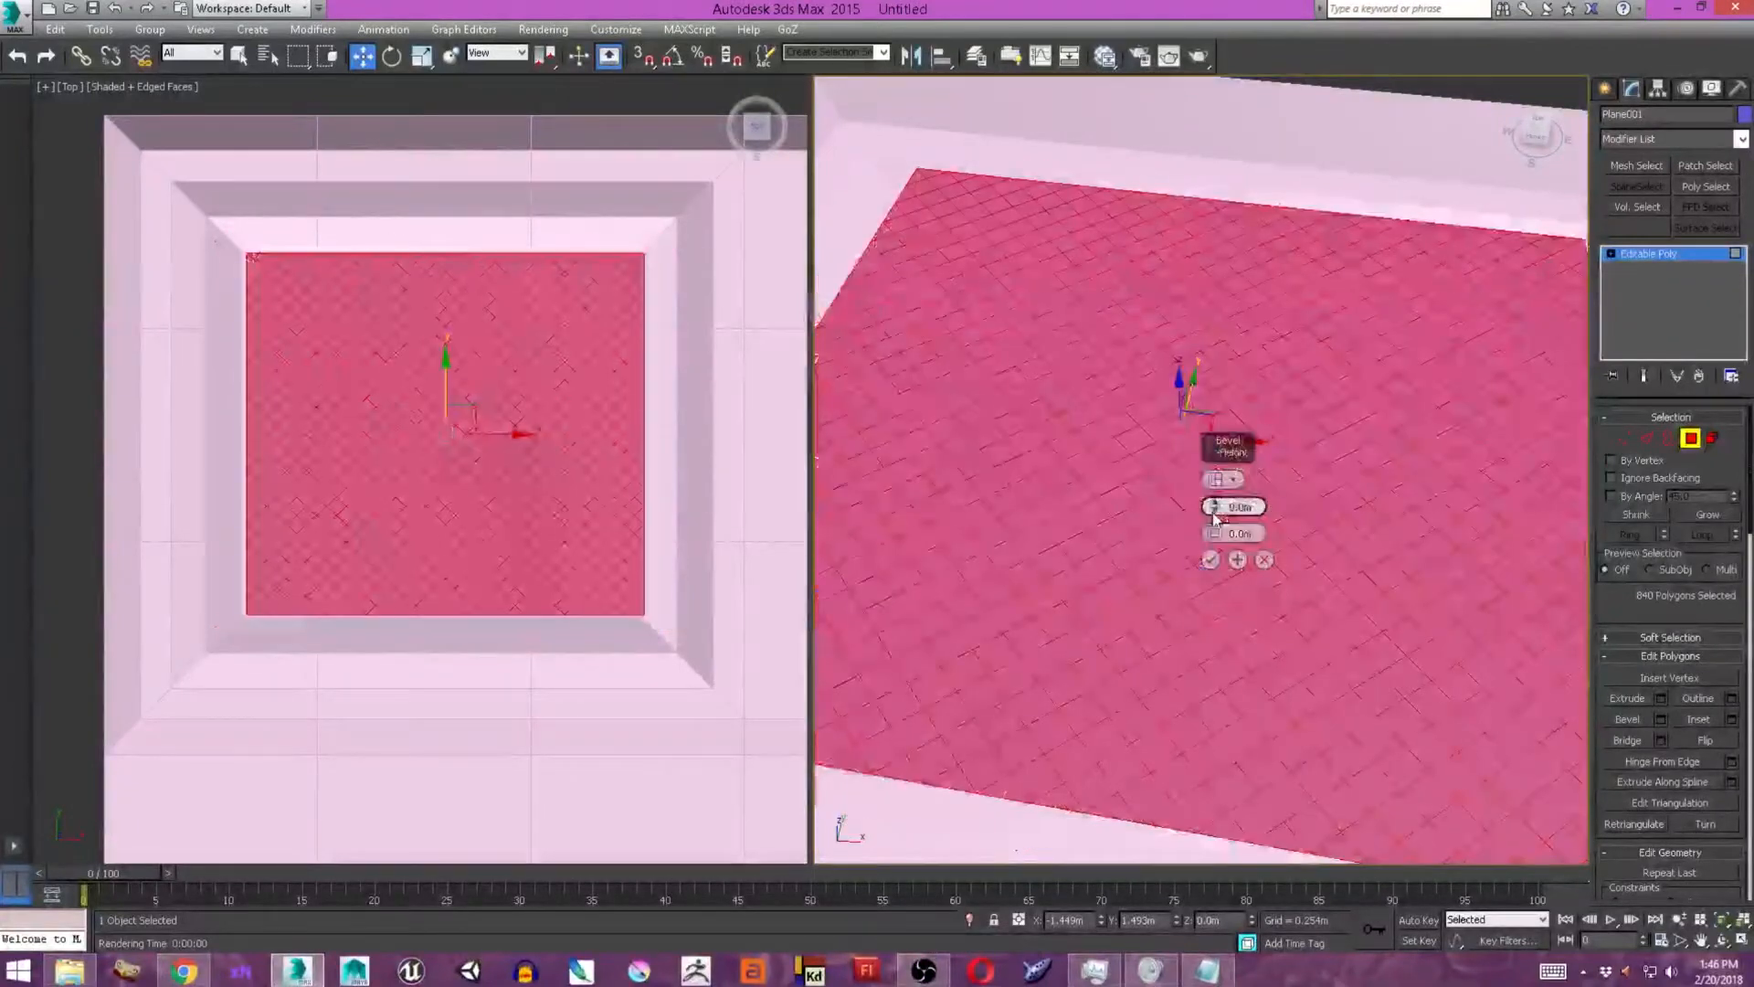
{"action": "left_click_drag", "start_coordinate": [1212, 508], "coordinate": [1214, 534]}
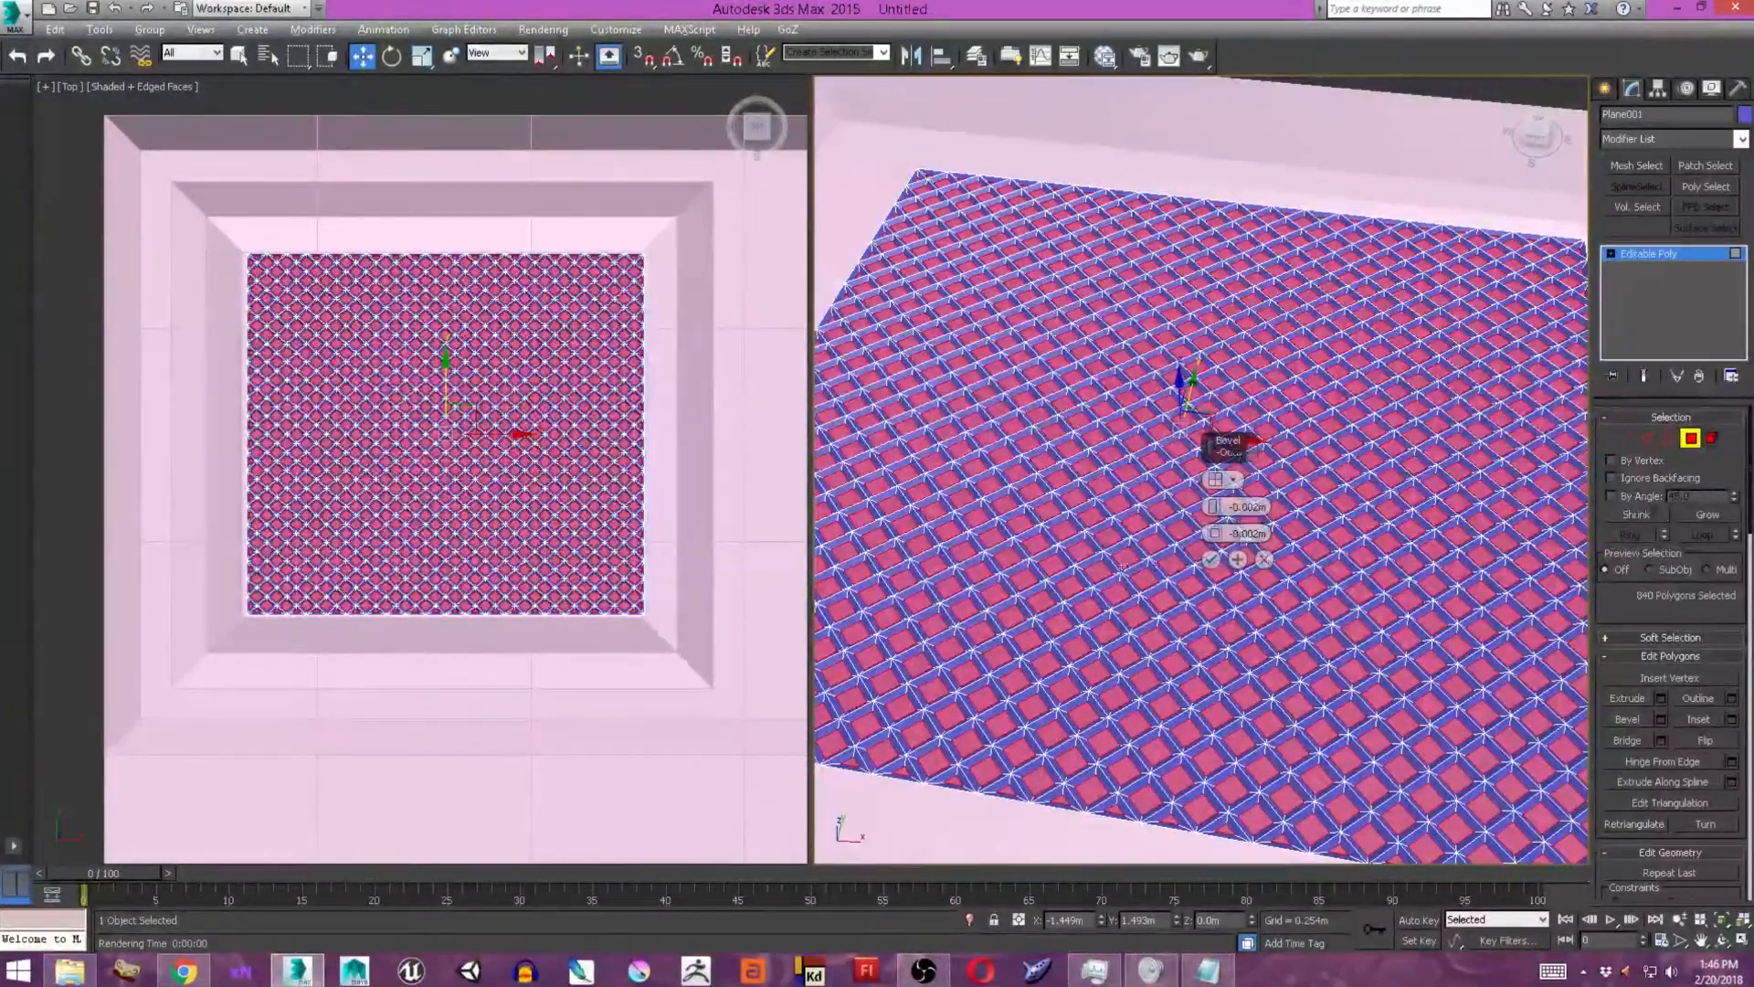
Fine-tune the bevel's height and outline to get thinner lattice strips, apply it, and clear the polygon selection.
{"action": "scroll", "coordinate": [1122, 567], "scroll_direction": "up", "scroll_amount": 8}
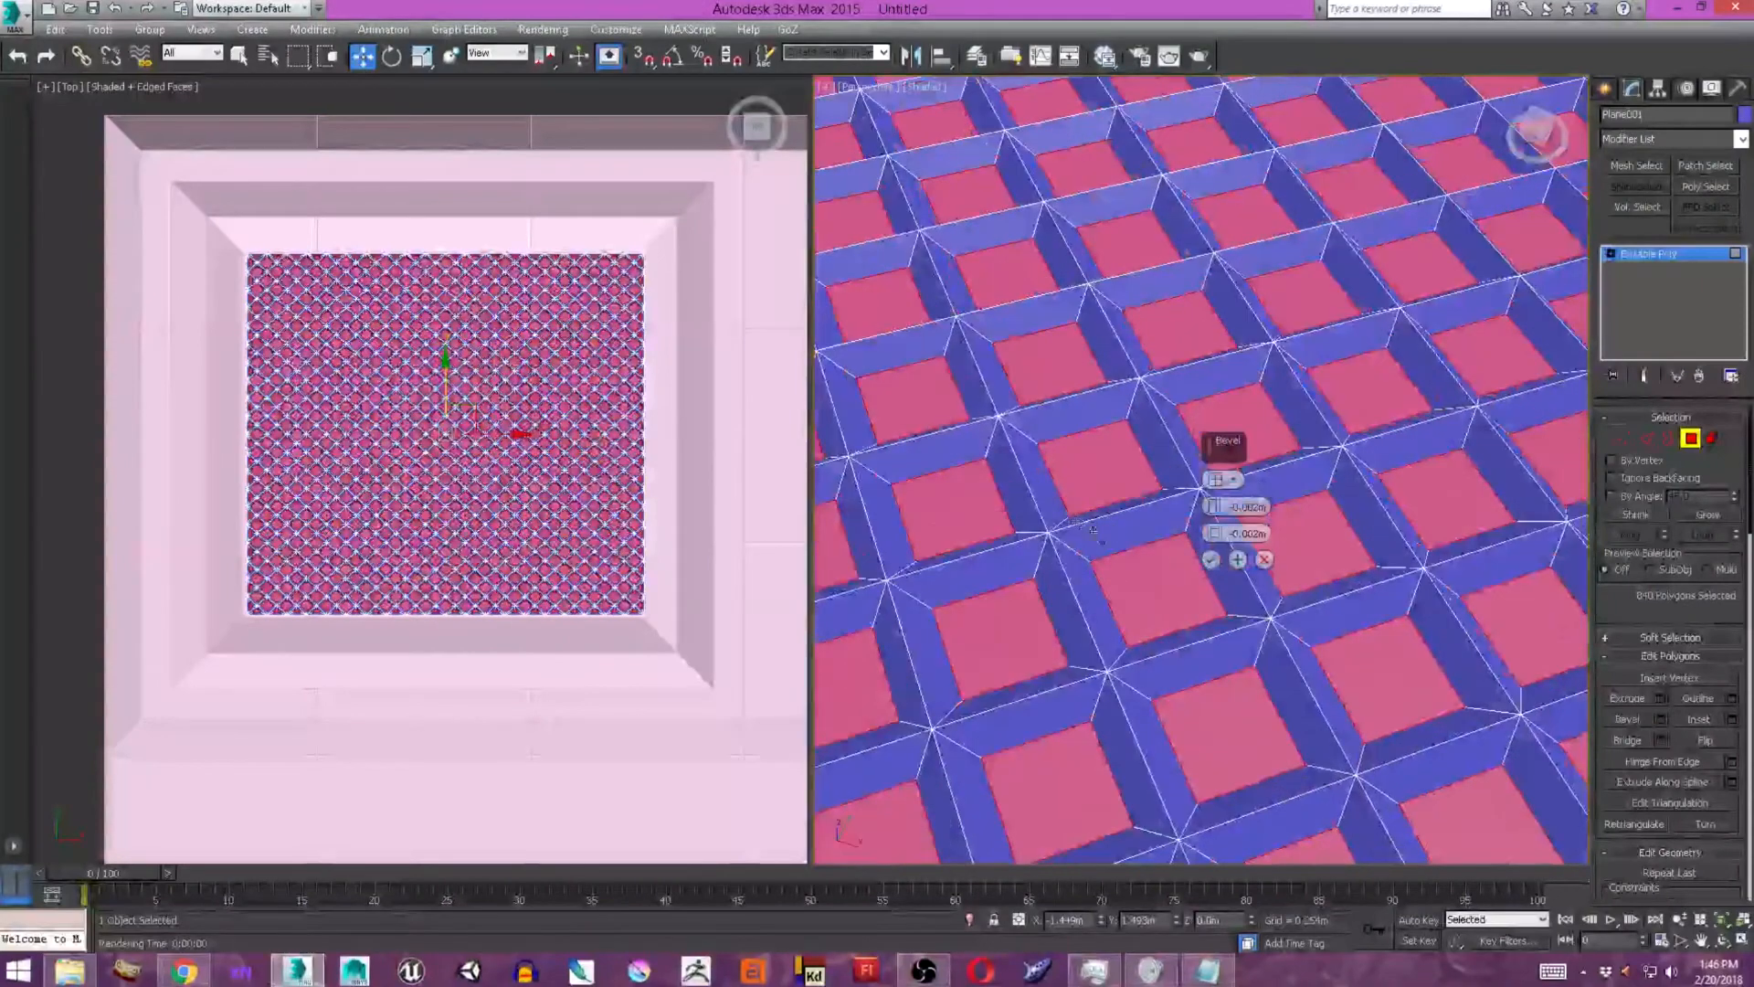
{"action": "middle_click_drag", "start_coordinate": [1094, 531], "coordinate": [1133, 536]}
{"action": "left_click_drag", "start_coordinate": [1215, 533], "coordinate": [1220, 533]}
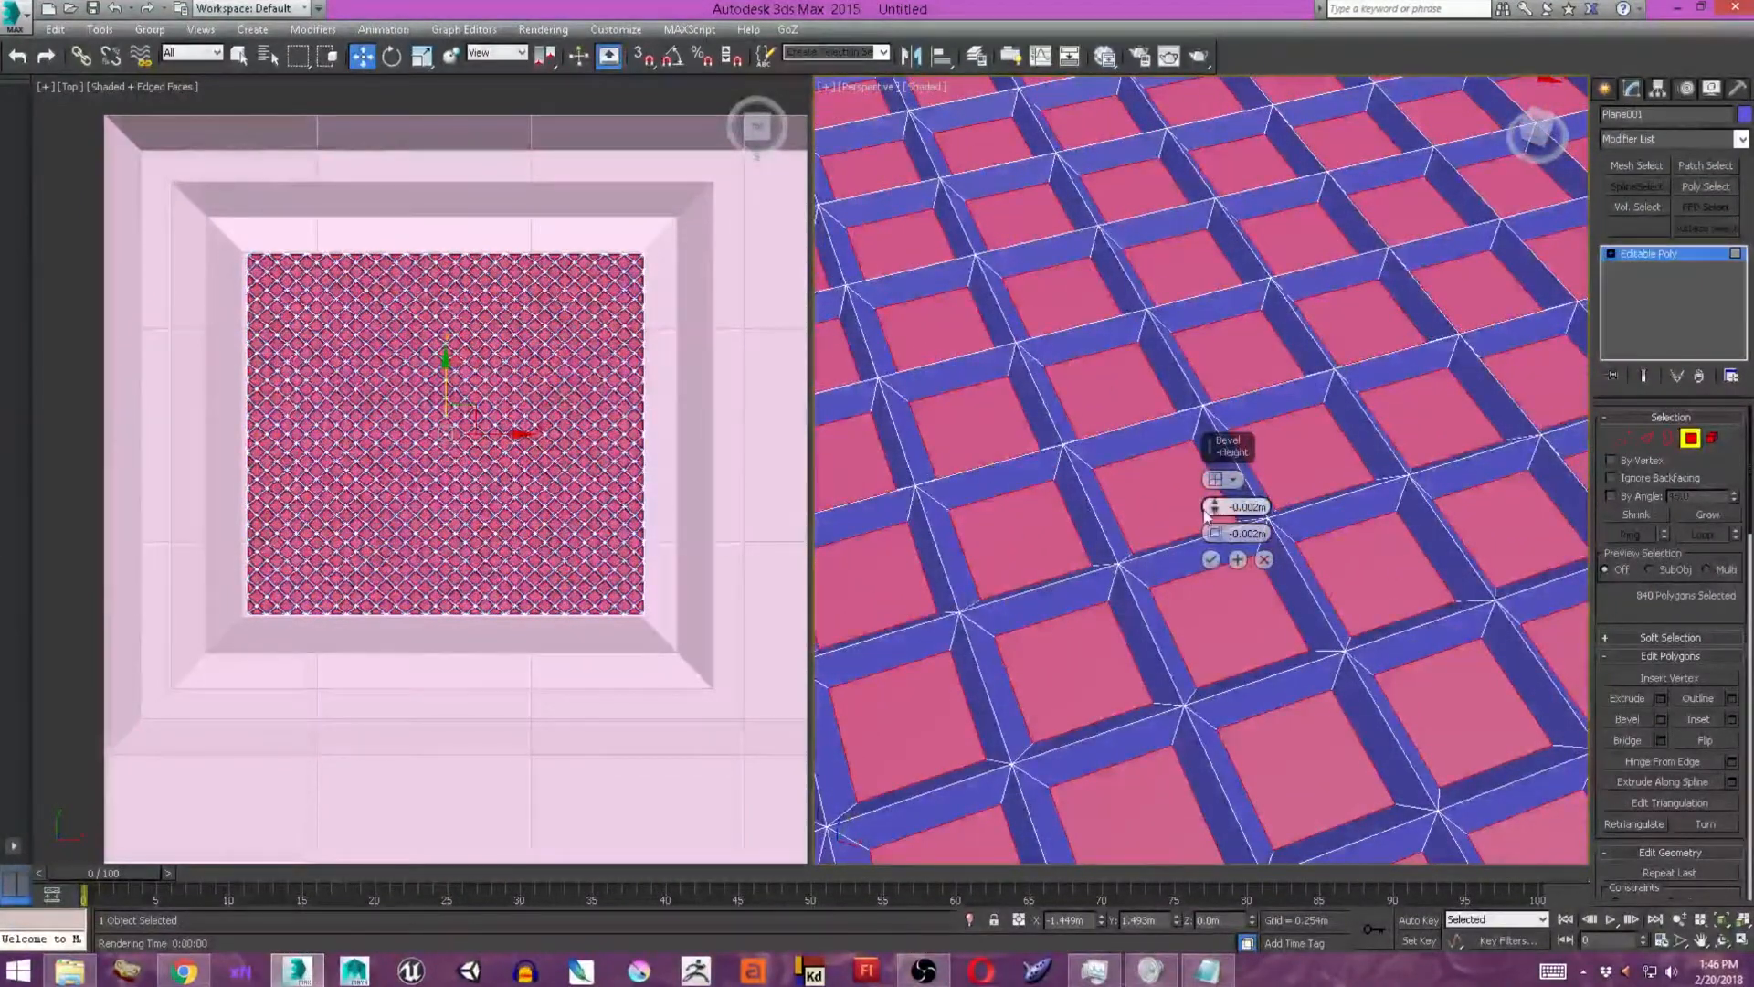
{"action": "left_click_drag", "start_coordinate": [1211, 506], "coordinate": [1213, 508]}
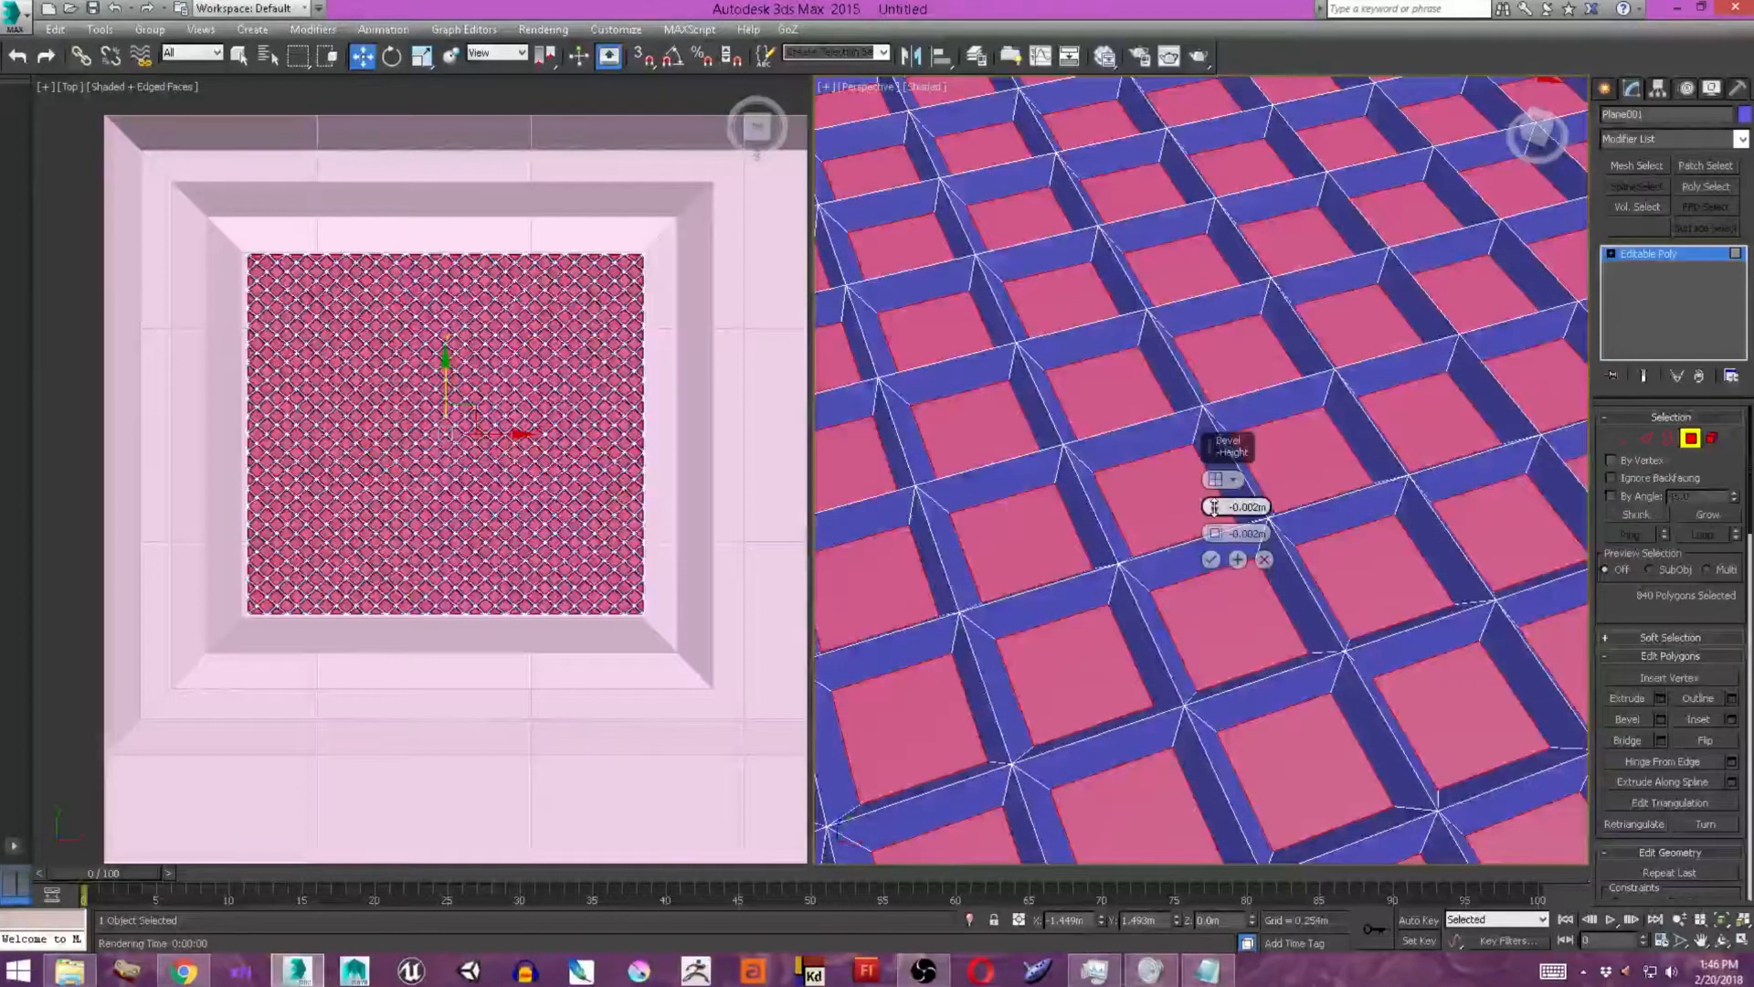
{"action": "scroll", "coordinate": [1105, 500], "scroll_direction": "down", "scroll_amount": 5}
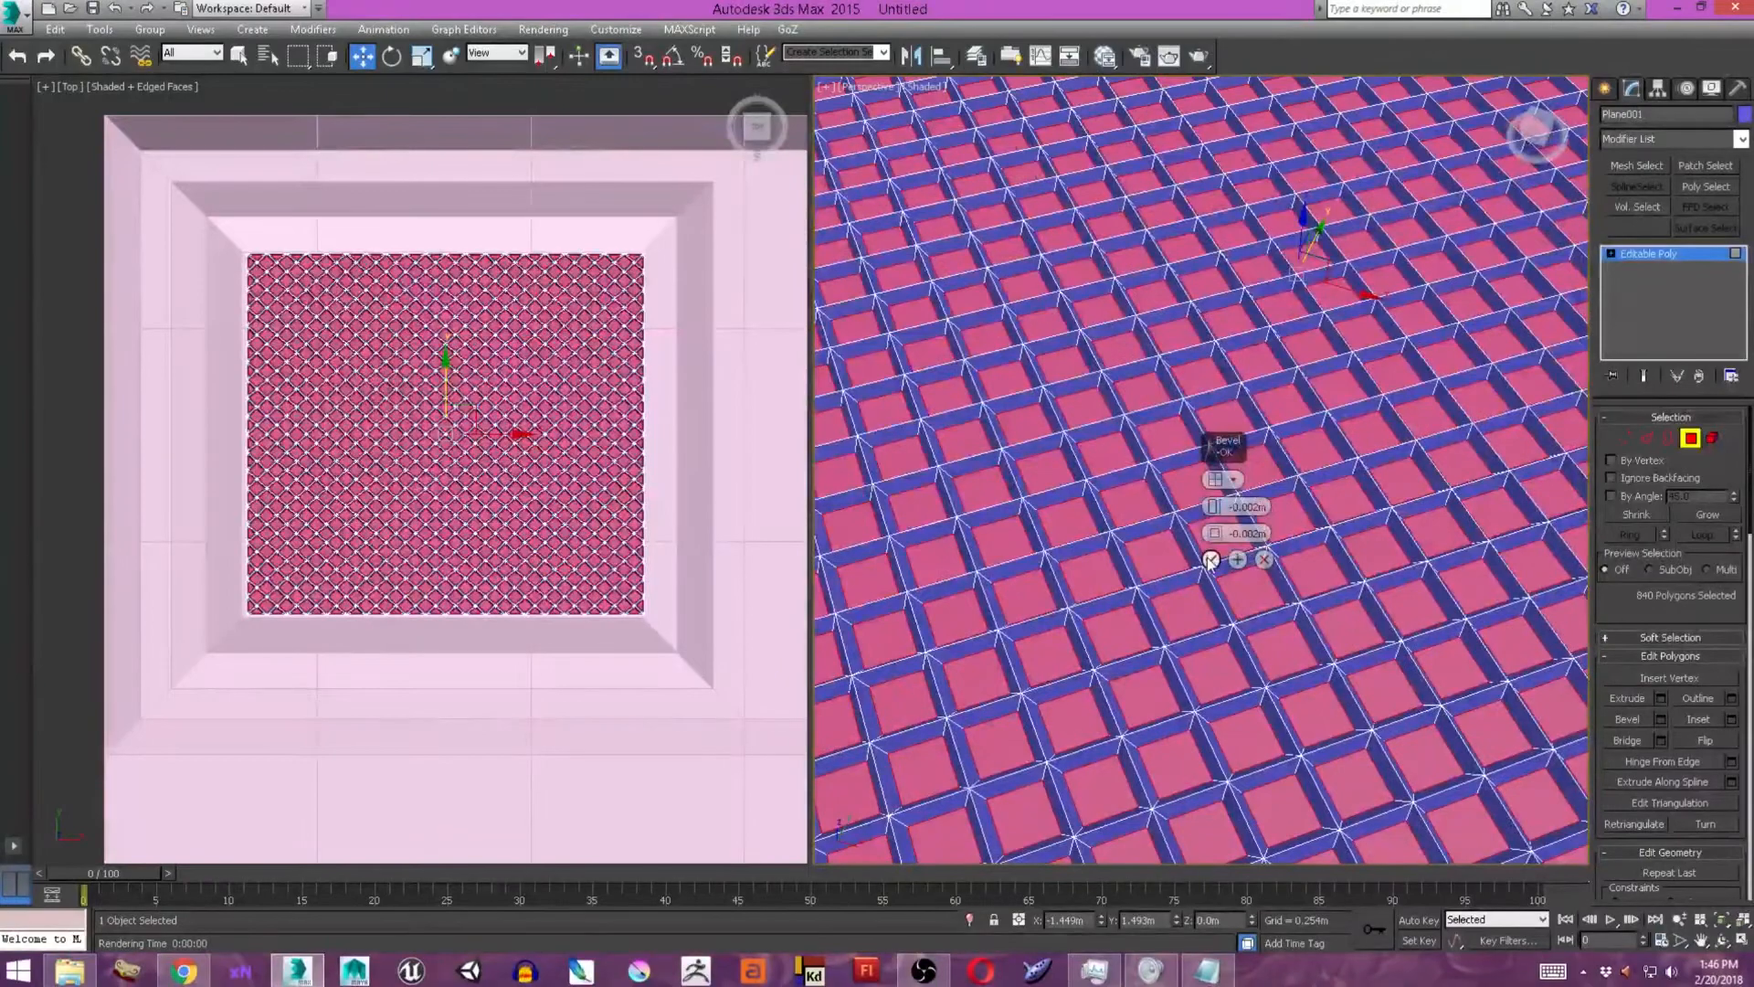
{"action": "scroll", "coordinate": [1146, 530], "scroll_direction": "down", "scroll_amount": 10}
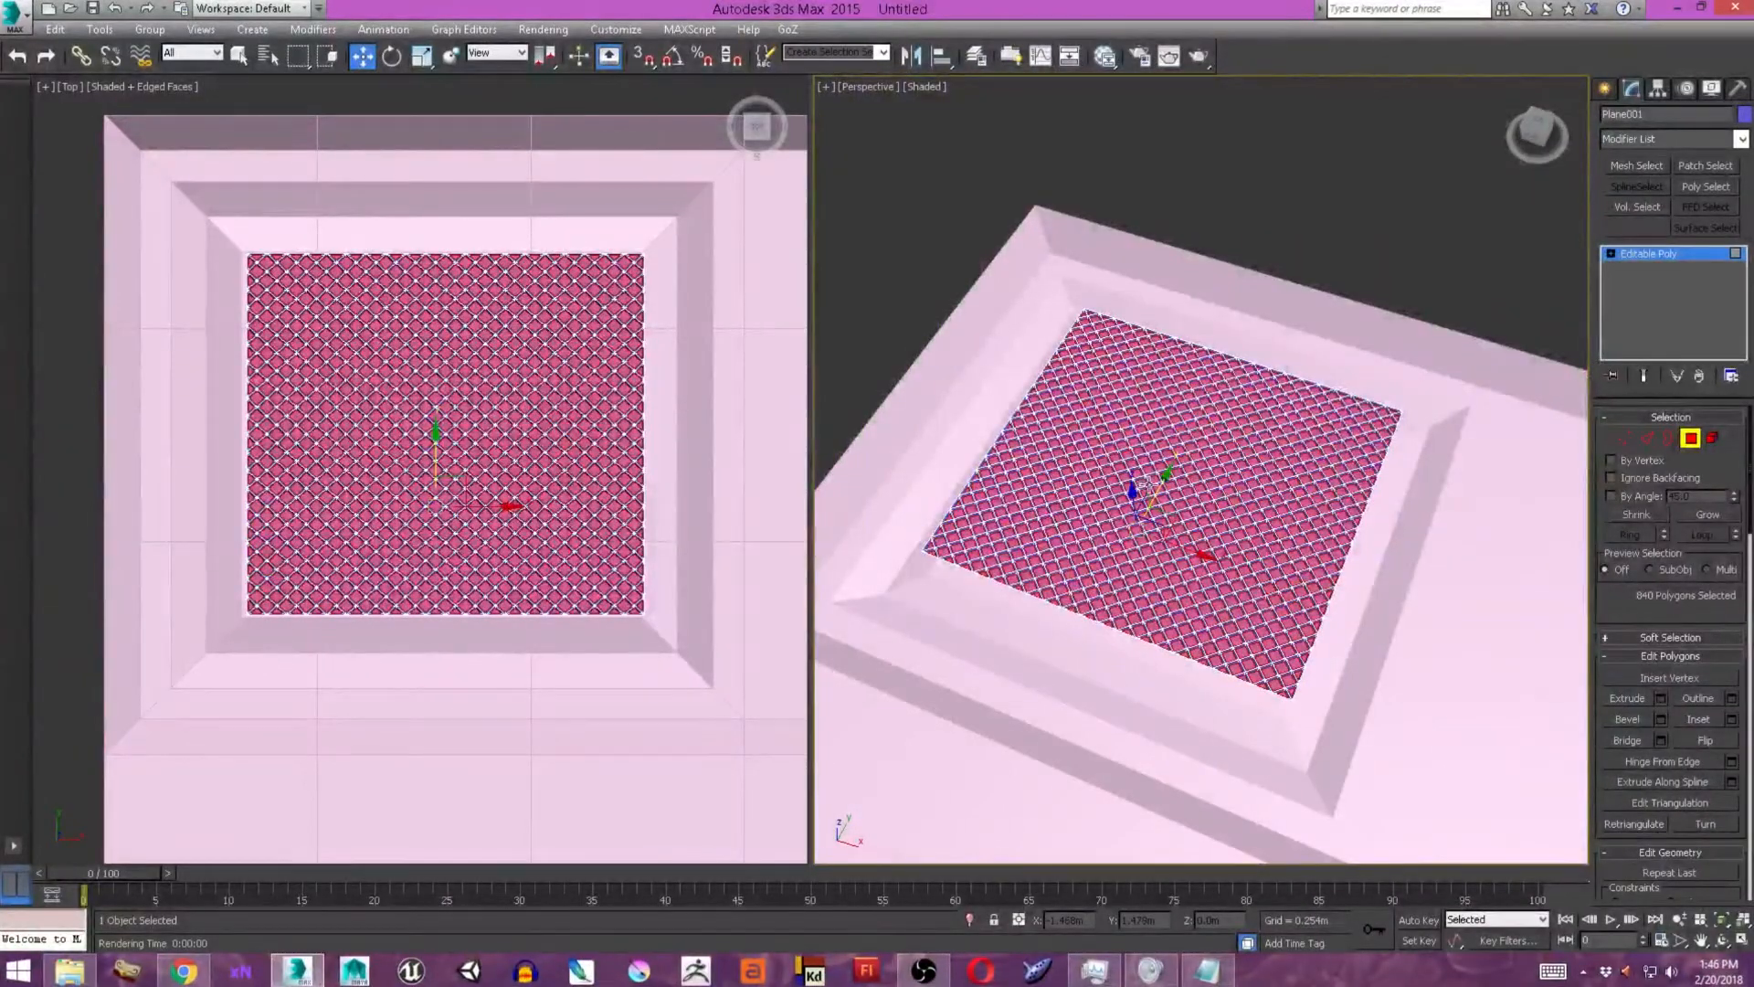
{"action": "key", "text": "ctrl+d"}
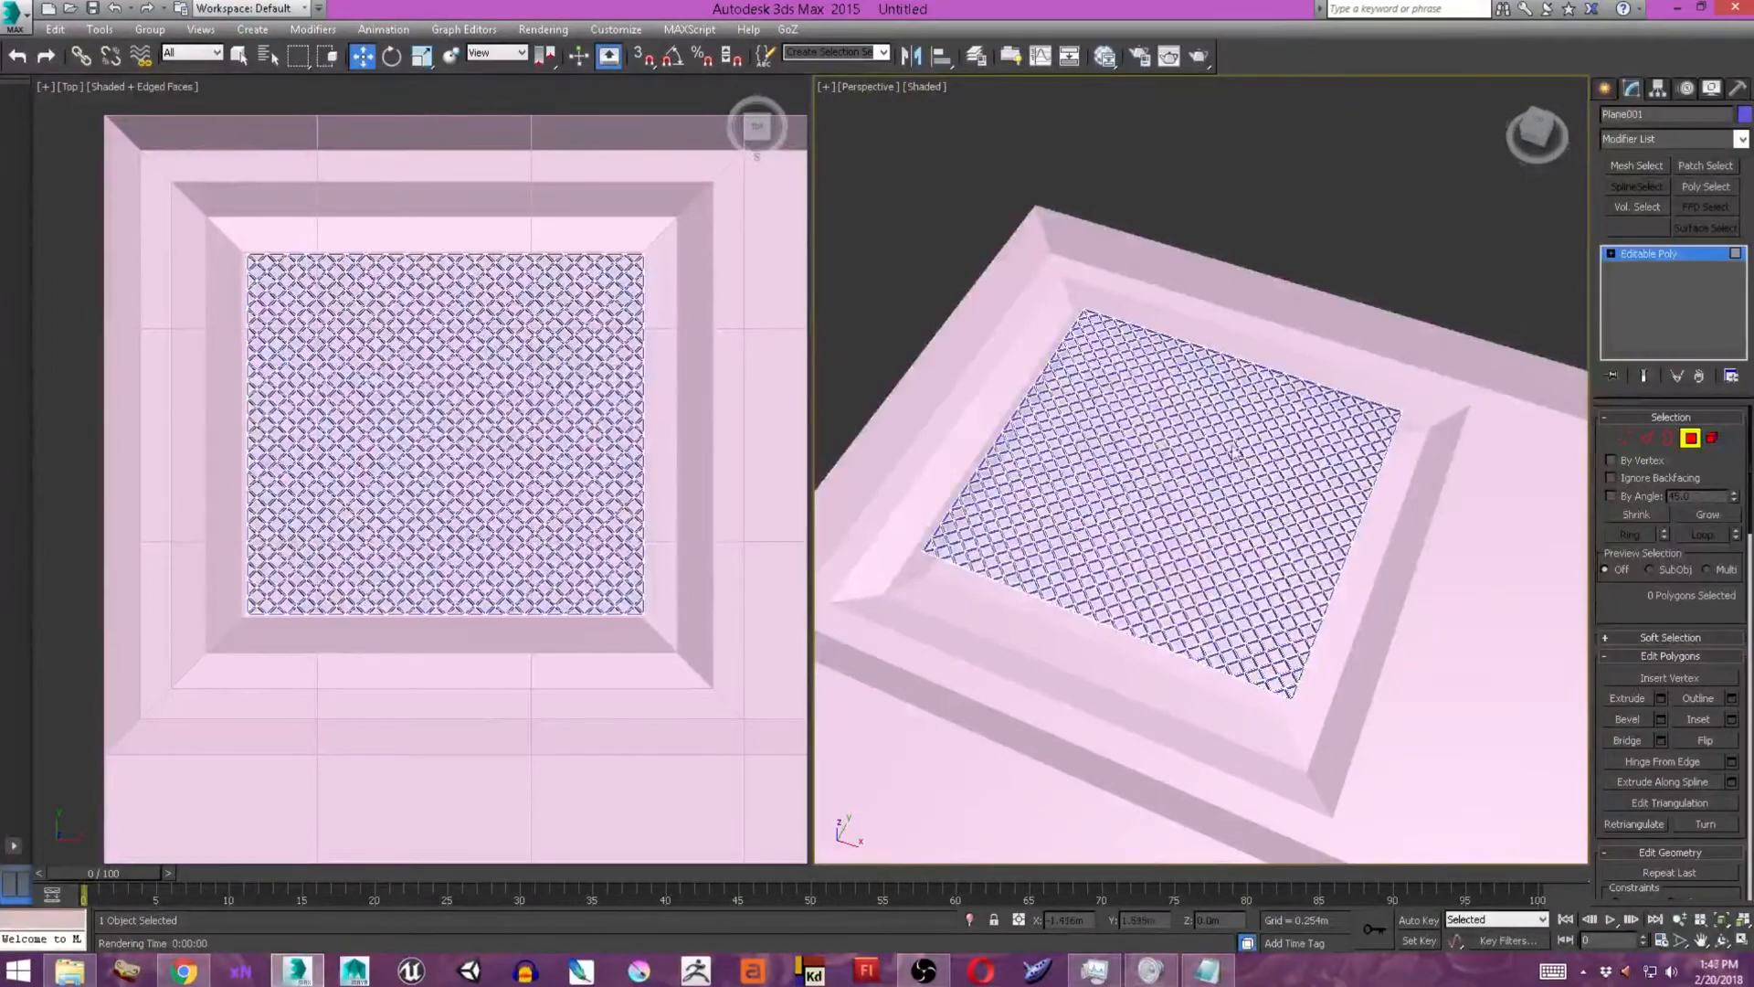
{"action": "scroll", "coordinate": [1233, 452], "scroll_direction": "up", "scroll_amount": 5}
{"action": "middle_click_drag", "start_coordinate": [1129, 424], "coordinate": [1204, 333], "text": "alt"}
{"action": "scroll", "coordinate": [1119, 440], "scroll_direction": "down", "scroll_amount": 5}
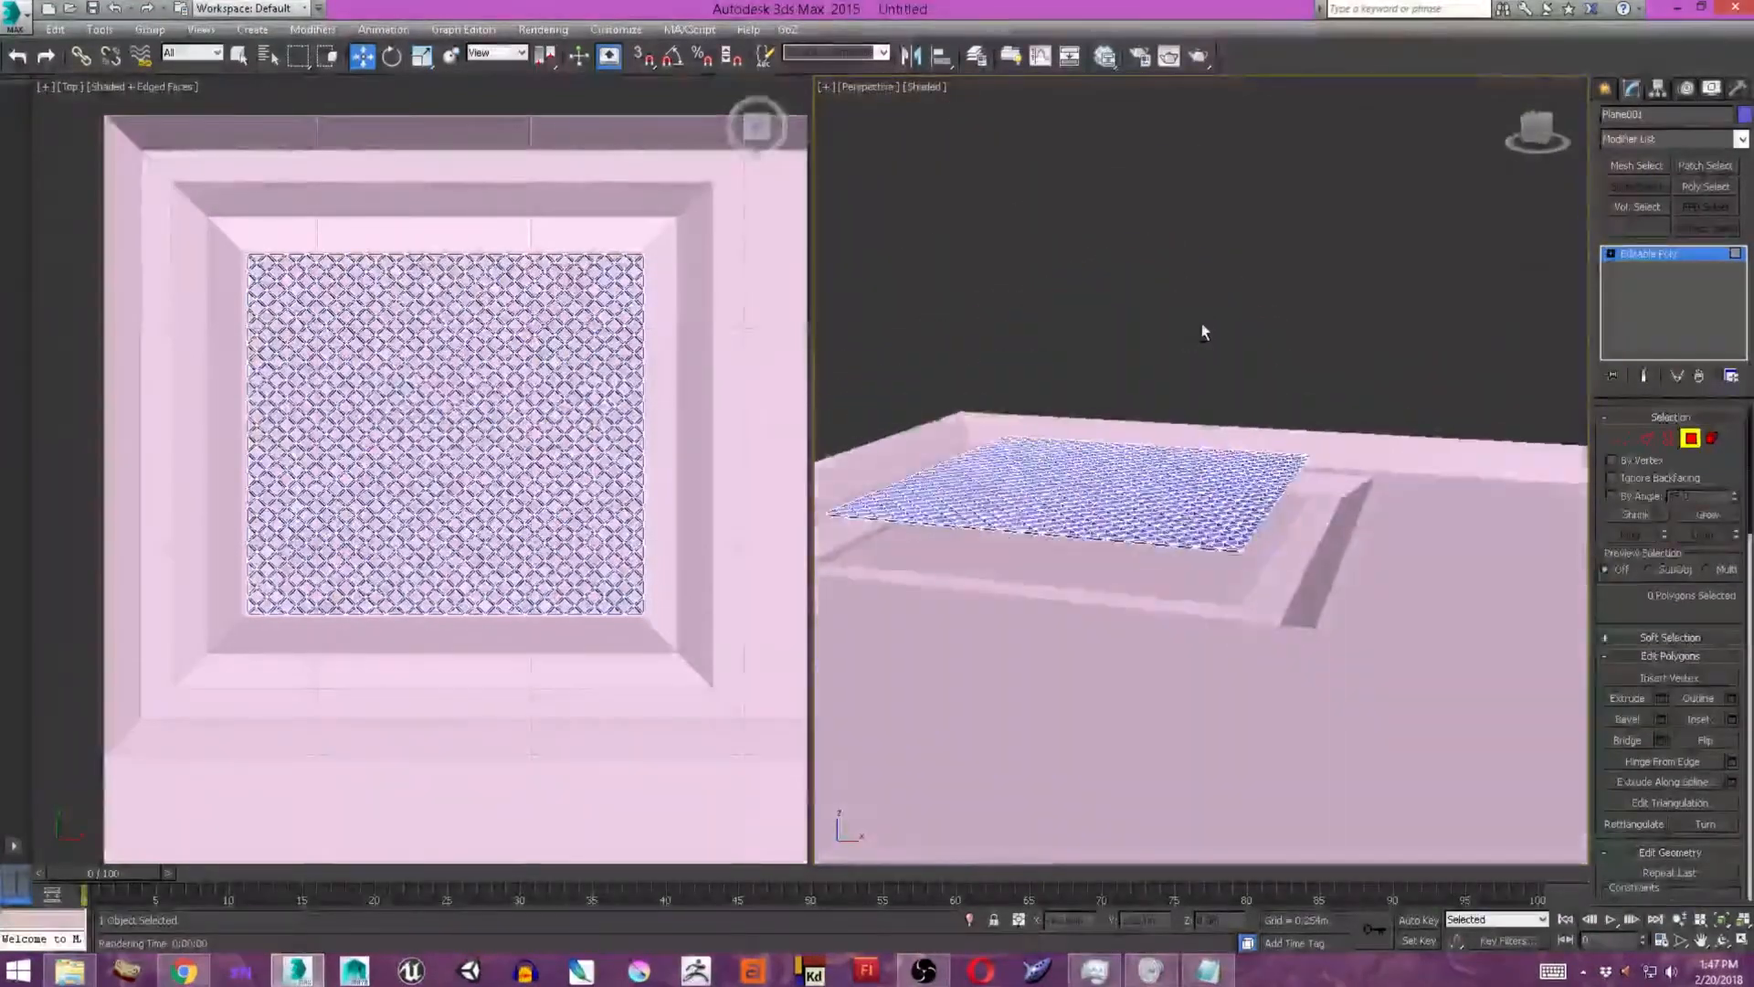
Create a plane about 0.295 m long and 0.044 m wide, with 26 by 26 segments, over the narrow third panel's inner face.
{"action": "left_click", "coordinate": [1605, 88]}
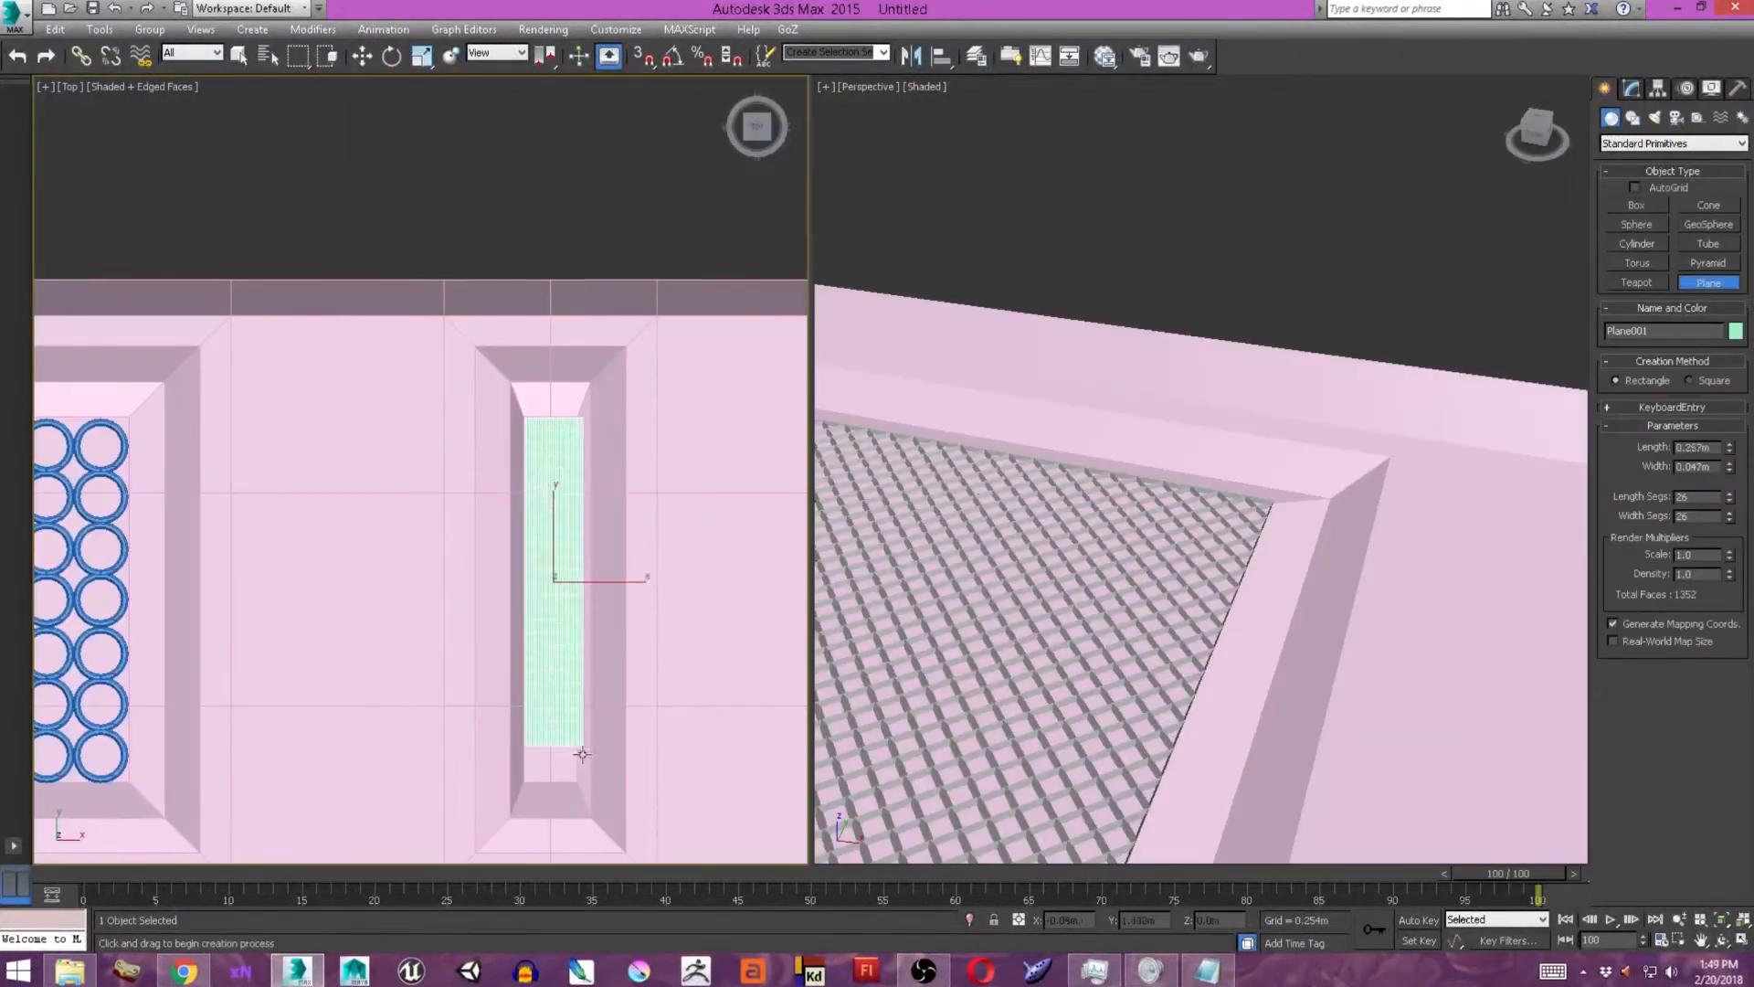
{"action": "scroll", "coordinate": [582, 753], "scroll_direction": "up", "scroll_amount": 5}
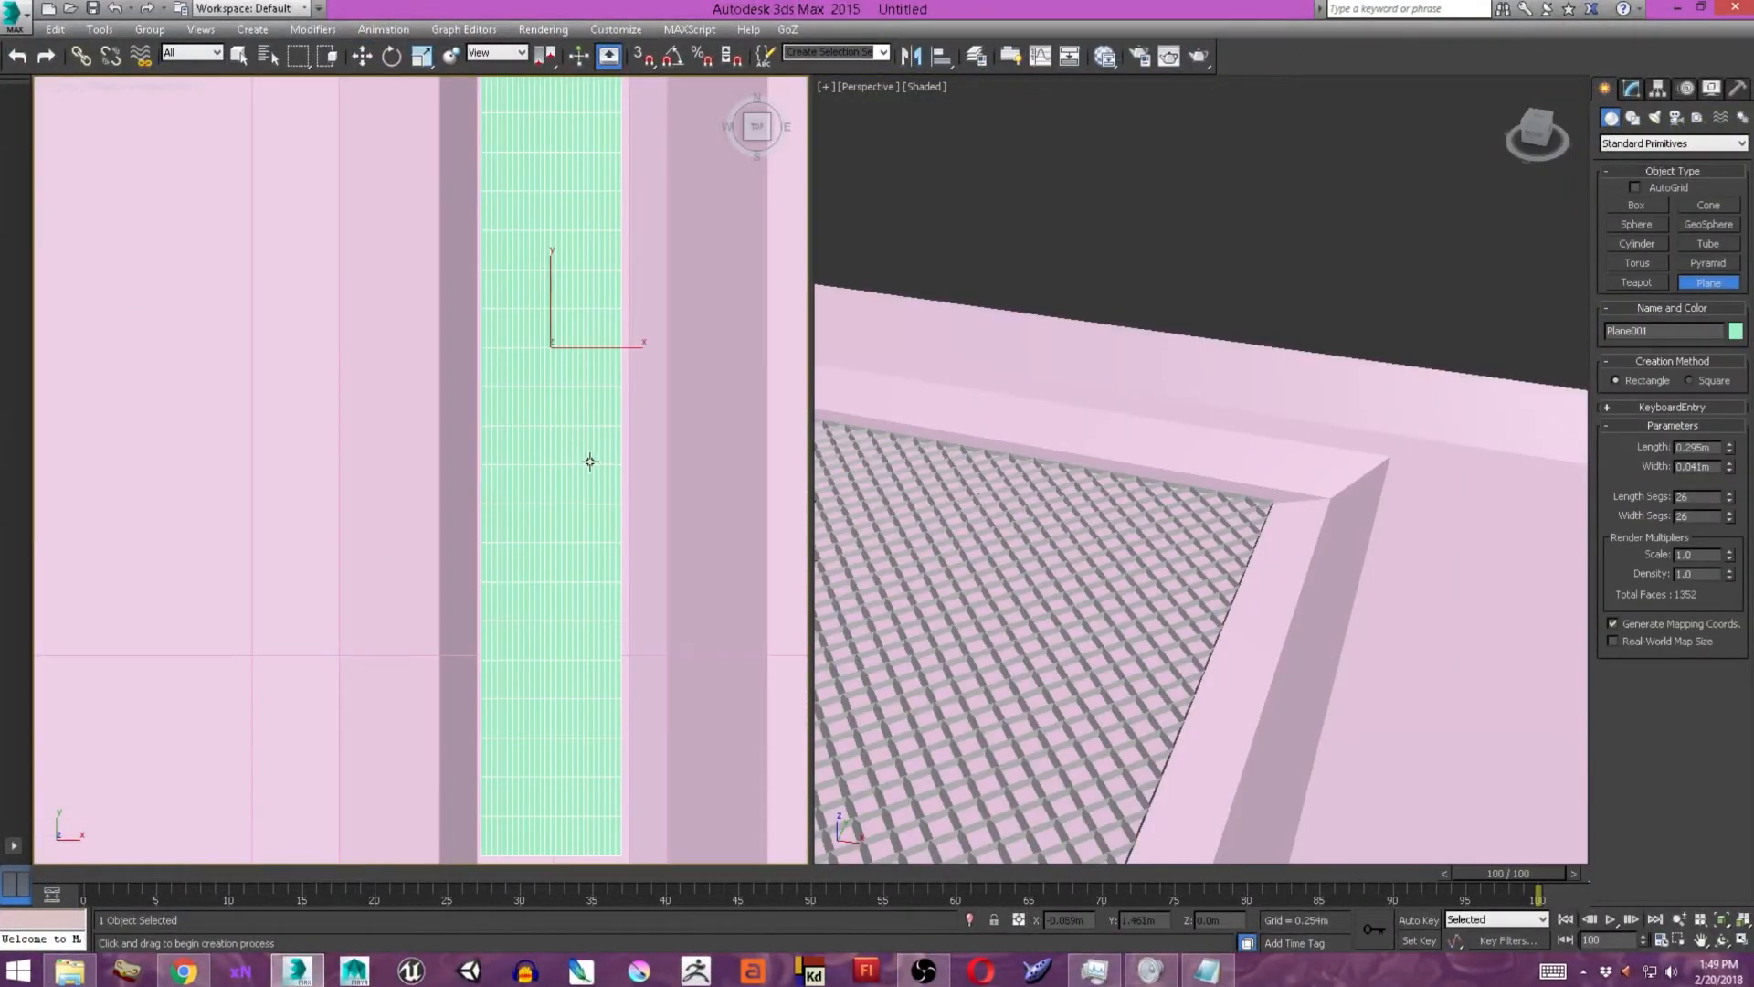
{"action": "left_click_drag", "start_coordinate": [1732, 469], "coordinate": [1732, 463]}
{"action": "scroll", "coordinate": [584, 398], "scroll_direction": "up", "scroll_amount": 5}
{"action": "key", "text": "F3"}
{"action": "key", "text": "F3"}
{"action": "key", "text": "w"}
{"action": "left_click", "coordinate": [1632, 89]}
Fit the new plane into the narrow panel, setting its length to 0.3 m and its width segments to 8.
{"action": "scroll", "coordinate": [617, 593], "scroll_direction": "down", "scroll_amount": 6}
{"action": "middle_click_drag", "start_coordinate": [617, 594], "coordinate": [603, 485]}
{"action": "left_click_drag", "start_coordinate": [573, 340], "coordinate": [573, 346]}
{"action": "middle_click_drag", "start_coordinate": [585, 366], "coordinate": [596, 515]}
{"action": "left_click_drag", "start_coordinate": [1727, 439], "coordinate": [1727, 434]}
{"action": "middle_click_drag", "start_coordinate": [654, 480], "coordinate": [646, 368]}
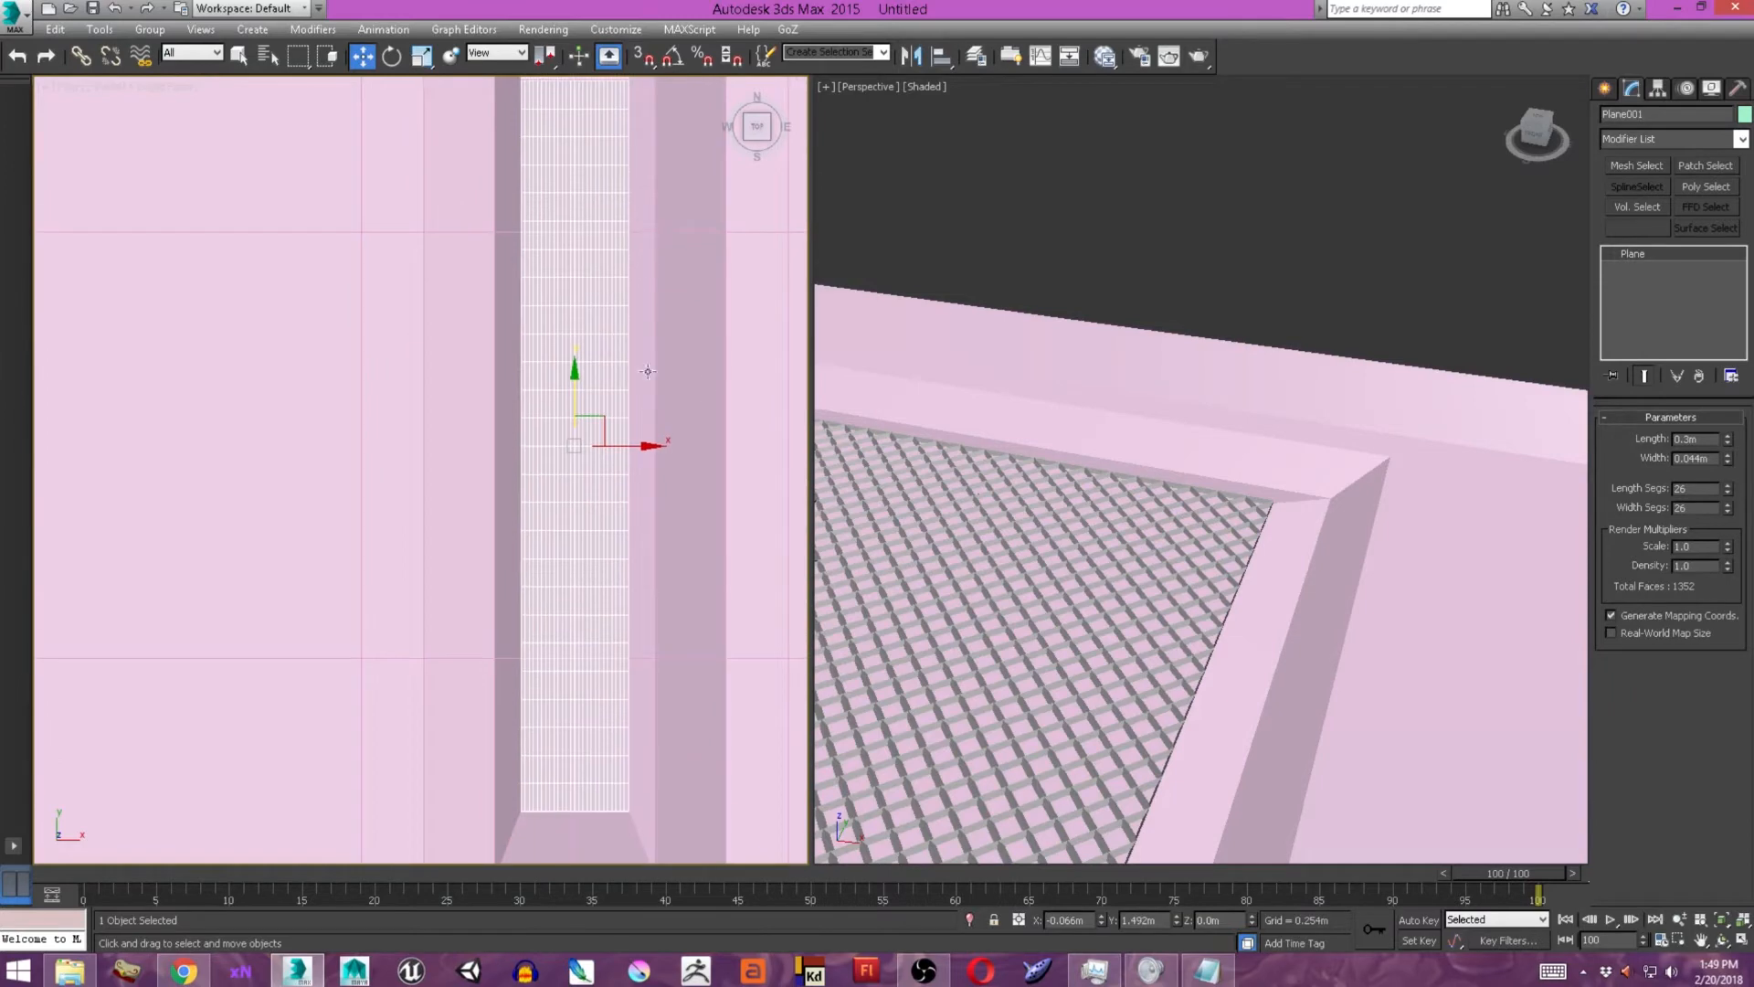
{"action": "type", "text": "8"}
{"action": "key", "text": "Return"}
Convert the narrow plane to an editable poly and select one of its edges.
{"action": "right_click", "coordinate": [574, 360]}
{"action": "left_click", "coordinate": [796, 559]}
{"action": "key", "text": "2"}
{"action": "middle_click_drag", "start_coordinate": [577, 467], "coordinate": [567, 472]}
{"action": "left_click", "coordinate": [567, 470]}
Show the modeling ribbon and generate an irregular rectangular tile topology on the narrow plane, closing the Topology tool when done.
{"action": "left_click", "coordinate": [1010, 56]}
{"action": "left_click", "coordinate": [151, 176]}
{"action": "left_click", "coordinate": [128, 278]}
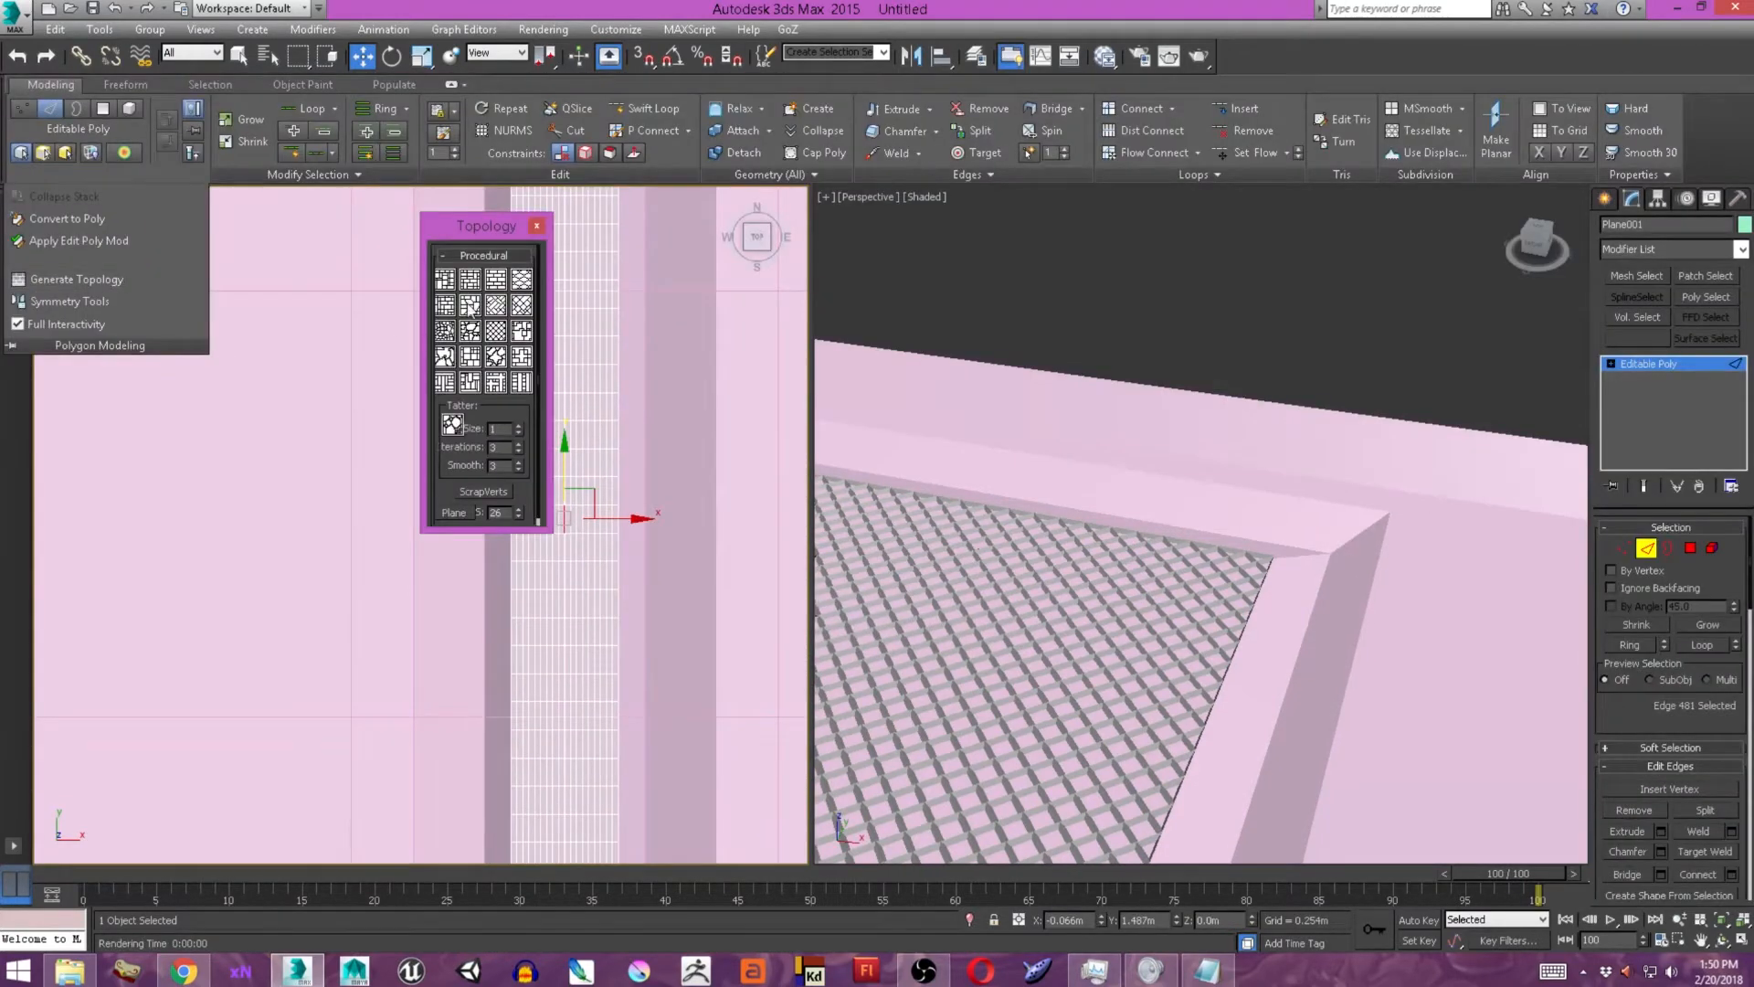
{"action": "left_click", "coordinate": [470, 280]}
{"action": "left_click", "coordinate": [541, 228]}
Bevel all polygons of the narrow tiled plane individually so that thin gaps separate the tiles.
{"action": "middle_click", "coordinate": [1151, 562]}
{"action": "key", "text": "z"}
{"action": "middle_click_drag", "start_coordinate": [1161, 559], "coordinate": [999, 740], "text": "alt"}
{"action": "scroll", "coordinate": [1000, 740], "scroll_direction": "down", "scroll_amount": 6}
{"action": "key", "text": "4"}
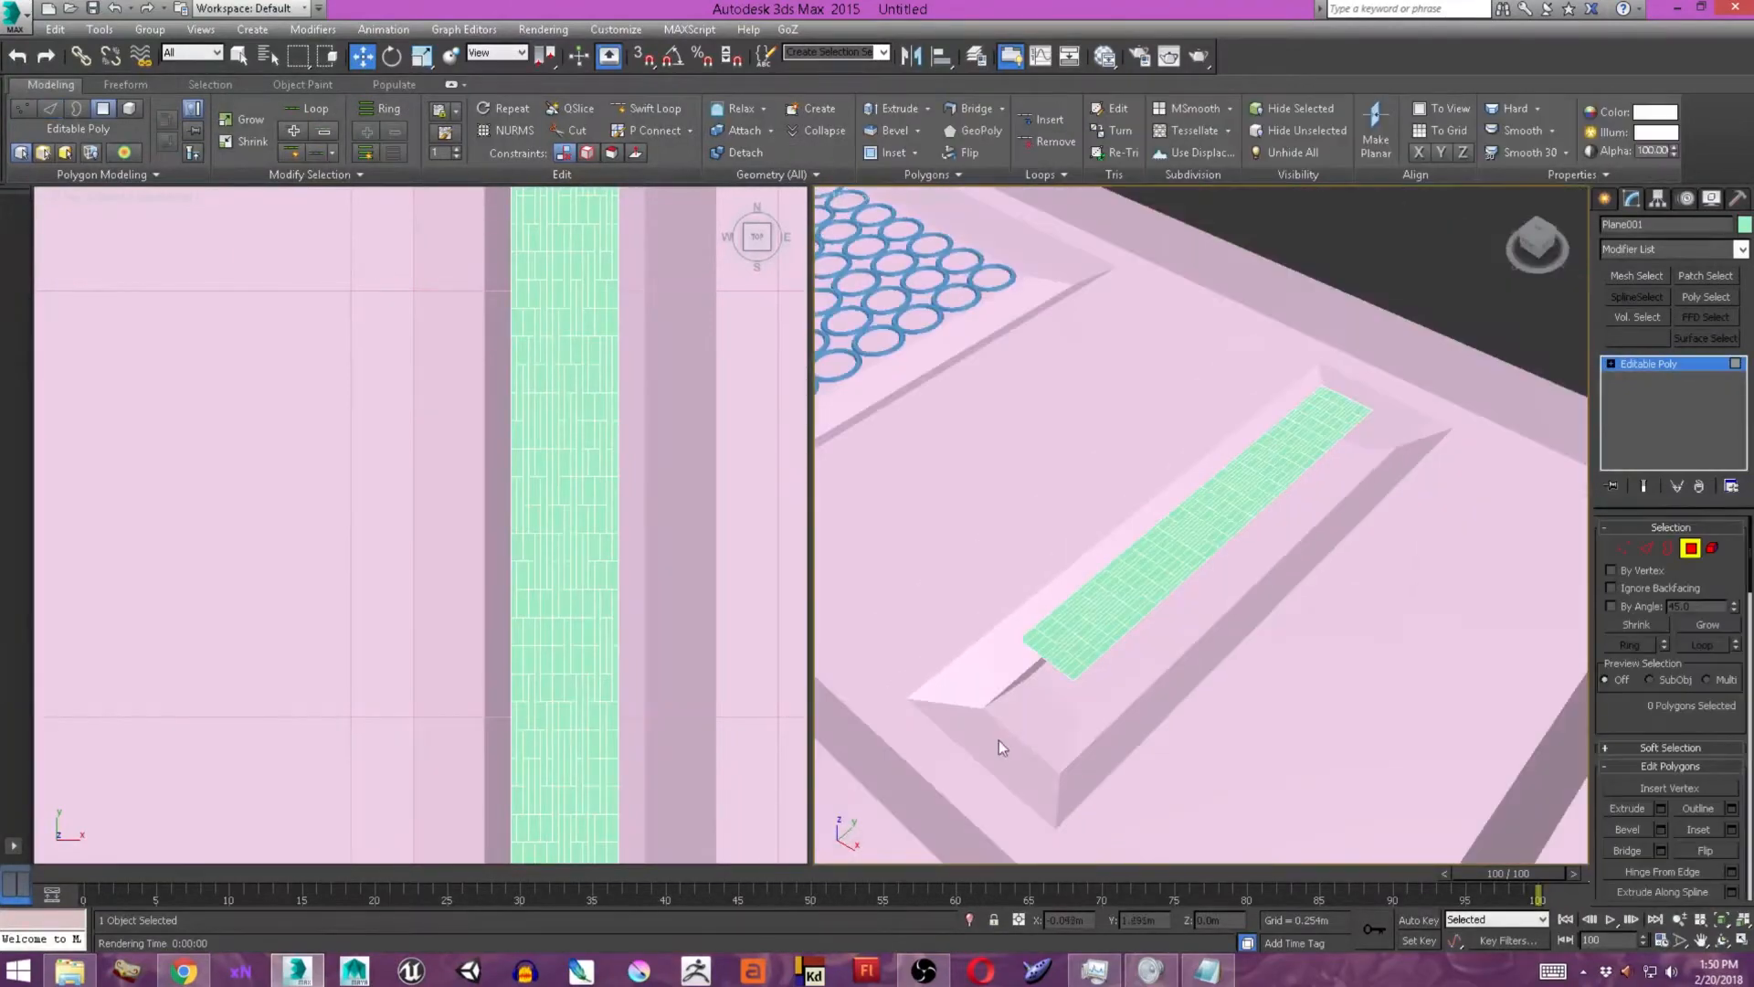
{"action": "key", "text": "ctrl+a"}
{"action": "left_click", "coordinate": [1661, 829]}
{"action": "mouse_move", "coordinate": [1215, 563]}
{"action": "left_mouse_down"}
{"action": "mouse_move", "coordinate": [1219, 606]}
{"action": "mouse_move", "coordinate": [1216, 555]}
{"action": "left_mouse_up"}
{"action": "right_click", "coordinate": [1215, 591]}
{"action": "scroll", "coordinate": [1087, 630], "scroll_direction": "up", "scroll_amount": 5}
{"action": "left_click", "coordinate": [1216, 536]}
{"action": "left_click", "coordinate": [1216, 536]}
{"action": "right_click", "coordinate": [1216, 563]}
{"action": "mouse_move", "coordinate": [1216, 555]}
{"action": "middle_mouse_down", "text": "alt"}
{"action": "mouse_move", "coordinate": [1184, 559]}
{"action": "mouse_move", "coordinate": [1197, 569]}
{"action": "middle_mouse_up", "text": "alt"}
{"action": "left_click_drag", "start_coordinate": [1215, 563], "coordinate": [1214, 560]}
{"action": "left_click", "coordinate": [1212, 615]}
Invert the polygon selection, leave polygon editing, and lower the tiled plane into the narrow panel's recess.
{"action": "middle_click_drag", "start_coordinate": [1215, 560], "coordinate": [1179, 590], "text": "alt"}
{"action": "key", "text": "ctrl+i"}
{"action": "middle_click_drag", "start_coordinate": [1324, 560], "coordinate": [1297, 539], "text": "alt"}
{"action": "left_click", "coordinate": [1605, 198]}
{"action": "middle_click_drag", "start_coordinate": [1352, 567], "coordinate": [1361, 447], "text": "alt"}
{"action": "left_click_drag", "start_coordinate": [1402, 367], "coordinate": [1401, 438]}
{"action": "middle_click_drag", "start_coordinate": [1352, 448], "coordinate": [1303, 553], "text": "alt"}
{"action": "scroll", "coordinate": [1304, 553], "scroll_direction": "up", "scroll_amount": 2}
{"action": "scroll", "coordinate": [490, 512], "scroll_direction": "down", "scroll_amount": 6}
Open the tiled plane's name for editing, hide the modeling ribbon, and deselect the plane.
{"action": "double_click", "coordinate": [1628, 441]}
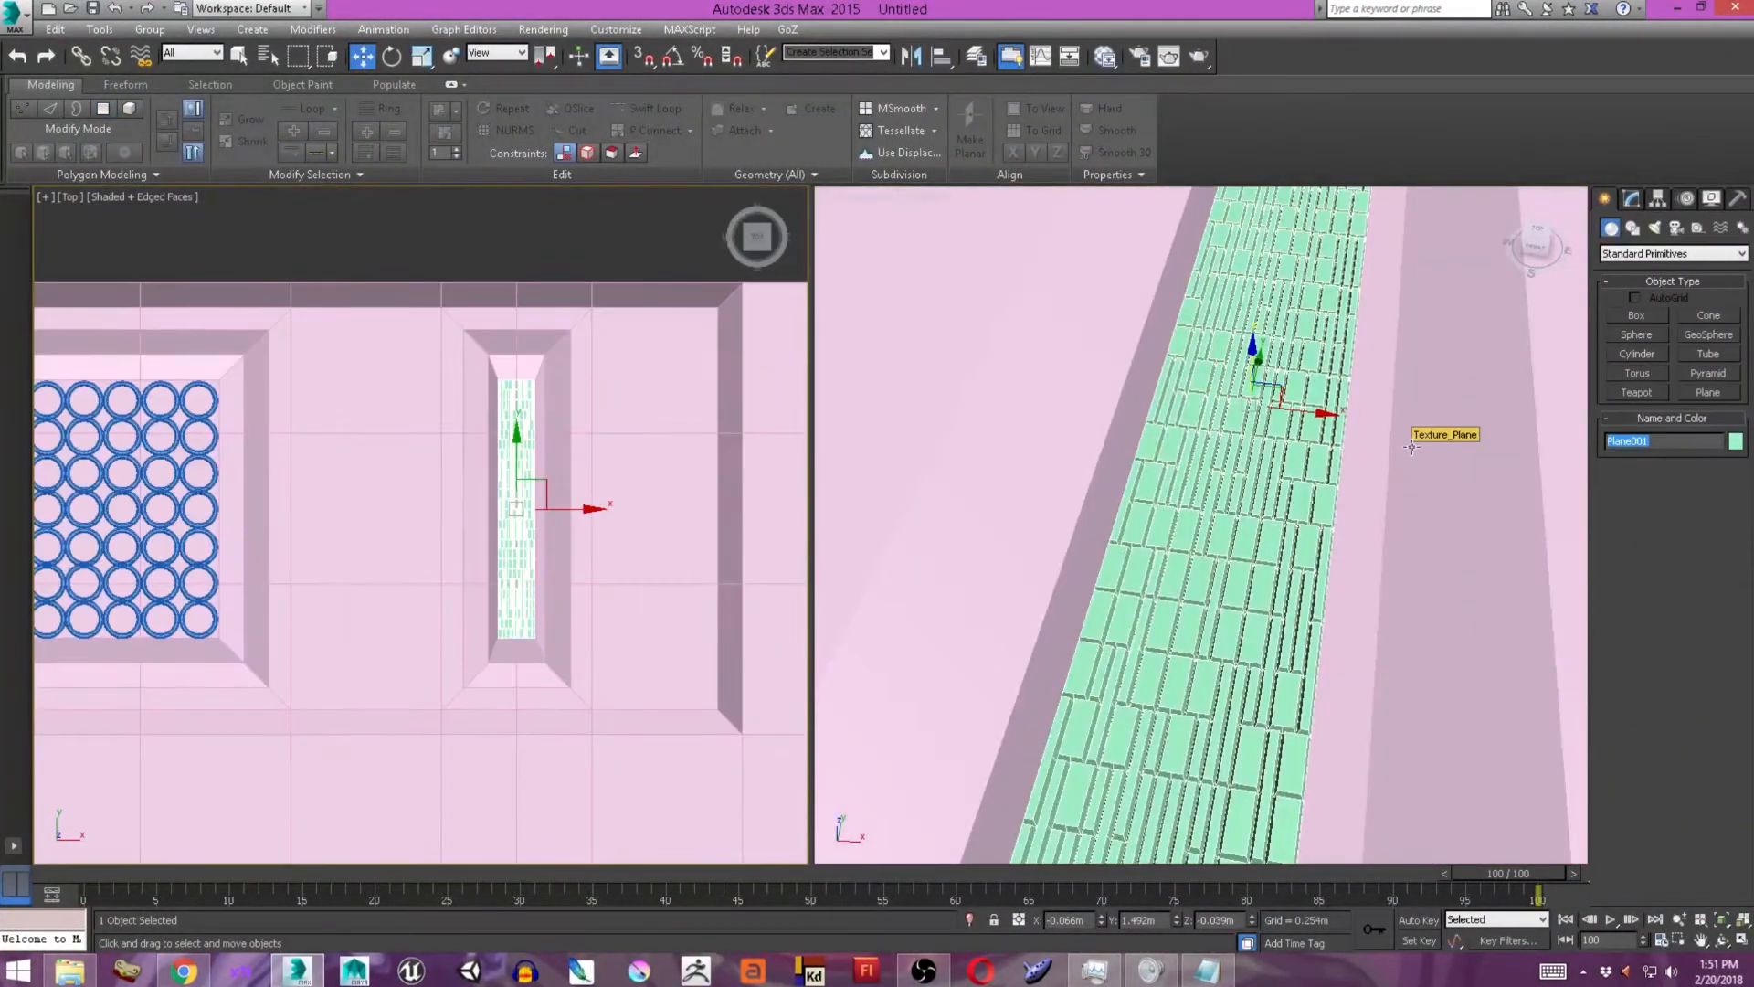
{"action": "left_click", "coordinate": [1010, 56]}
{"action": "left_click", "coordinate": [676, 173]}
{"action": "scroll", "coordinate": [676, 302], "scroll_direction": "down", "scroll_amount": 6}
{"action": "middle_click_drag", "start_coordinate": [496, 378], "coordinate": [505, 294]}
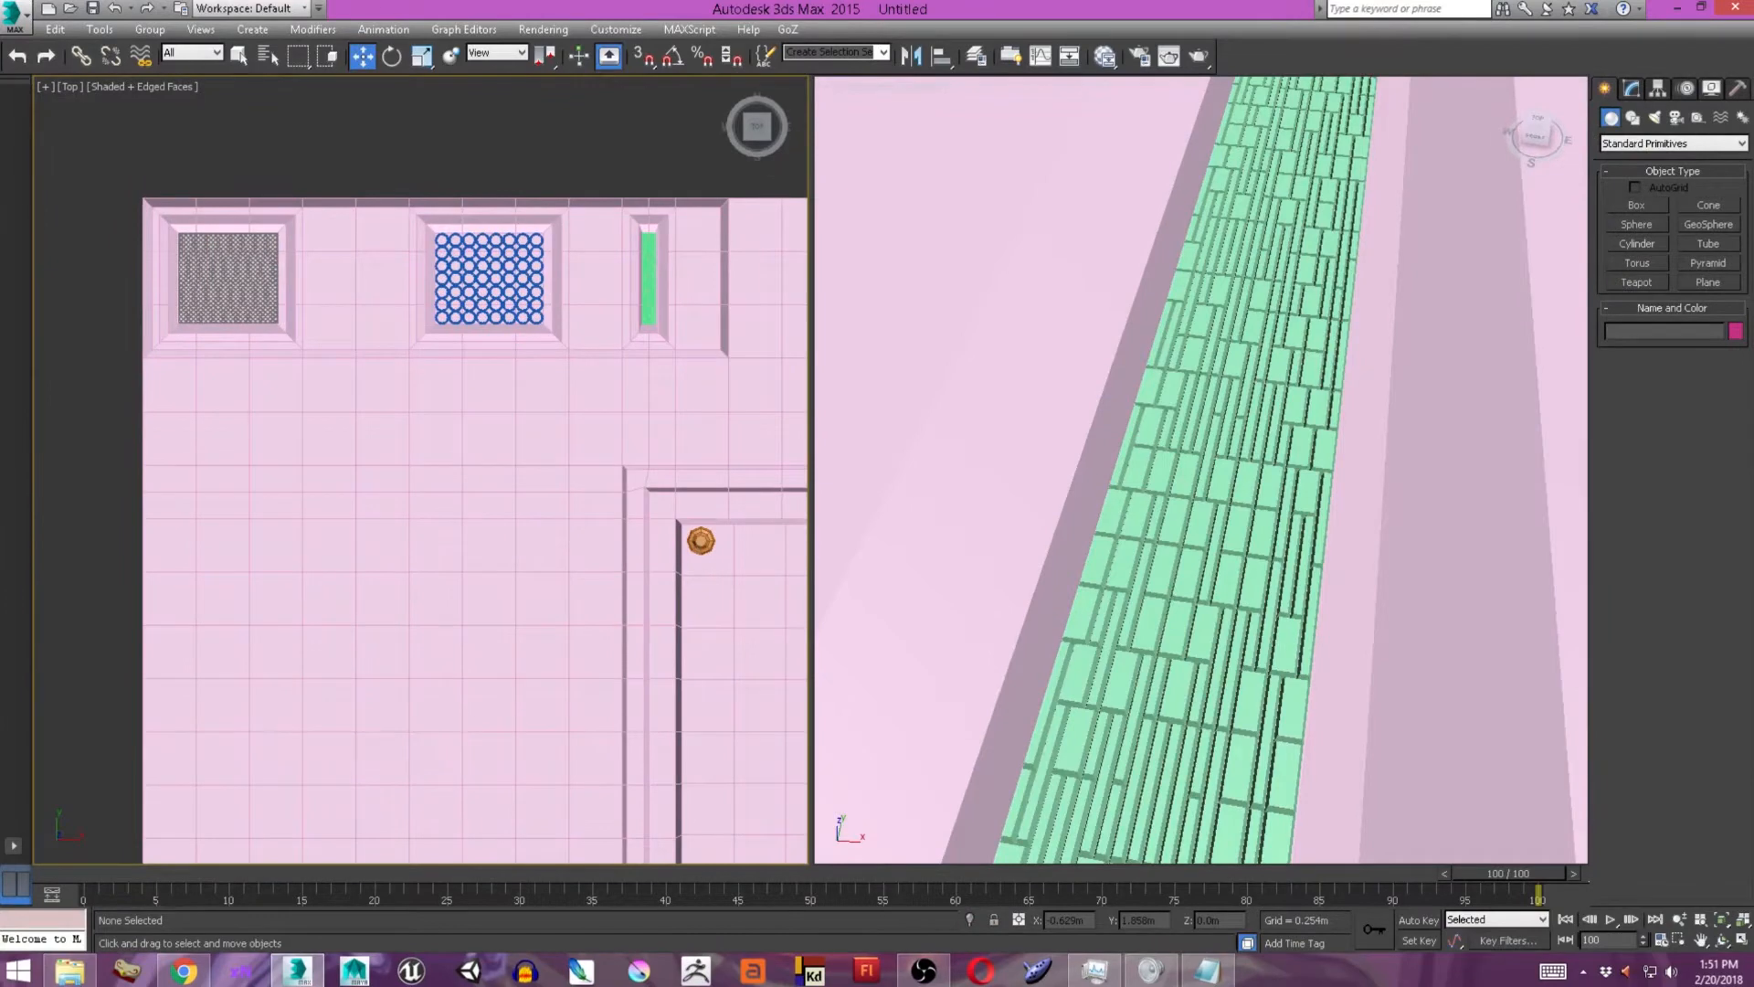
Select the tall block of polygons on Texture_Plane along its left edge, below the lattice panel.
{"action": "scroll", "coordinate": [417, 492], "scroll_direction": "down", "scroll_amount": 2}
{"action": "middle_click_drag", "start_coordinate": [417, 492], "coordinate": [372, 344]}
{"action": "middle_click_drag", "start_coordinate": [279, 548], "coordinate": [283, 514]}
{"action": "left_click", "coordinate": [1631, 89]}
{"action": "middle_click_drag", "start_coordinate": [205, 237], "coordinate": [254, 235]}
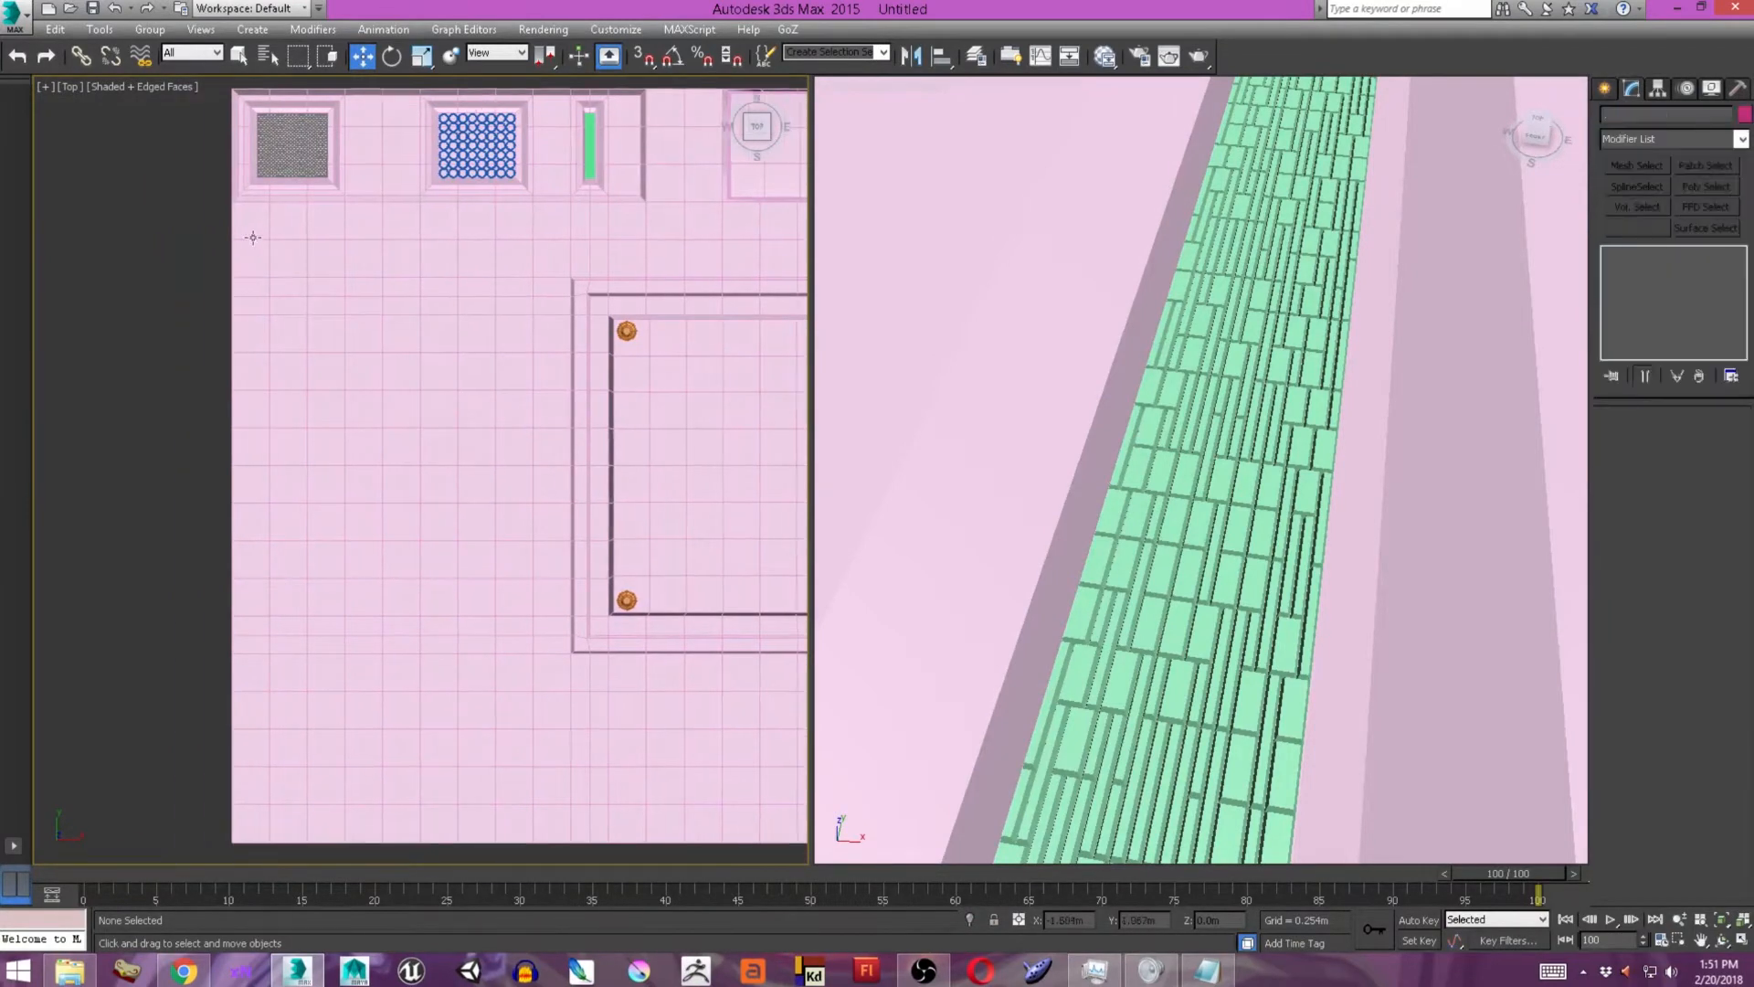
{"action": "left_click", "coordinate": [255, 235]}
{"action": "left_click", "coordinate": [1693, 437]}
{"action": "middle_click_drag", "start_coordinate": [177, 547], "coordinate": [177, 499]}
{"action": "left_click_drag", "start_coordinate": [225, 810], "coordinate": [402, 179]}
Extrude the selected polygon block inward and scale its floor slightly smaller to form a tall recess with sloped walls.
{"action": "scroll", "coordinate": [511, 183], "scroll_direction": "up", "scroll_amount": 8}
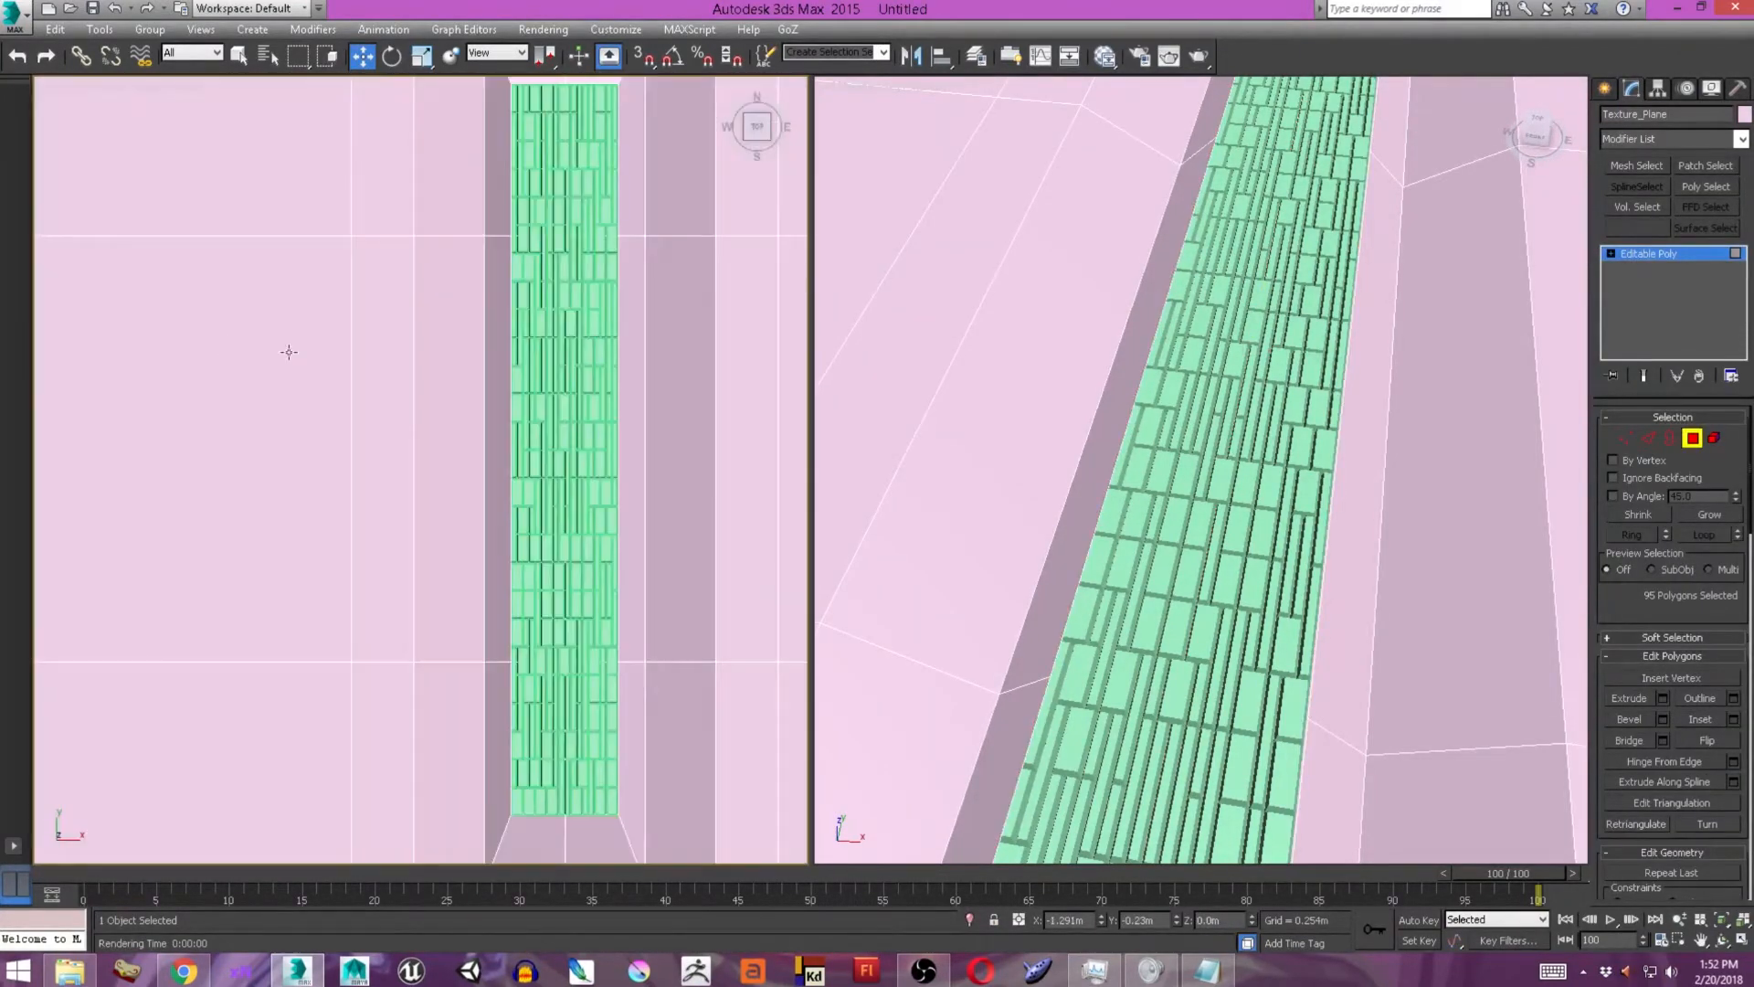
{"action": "scroll", "coordinate": [219, 344], "scroll_direction": "down", "scroll_amount": 8}
{"action": "scroll", "coordinate": [1176, 506], "scroll_direction": "down", "scroll_amount": 8}
{"action": "left_click", "coordinate": [1663, 699]}
{"action": "scroll", "coordinate": [1215, 494], "scroll_direction": "up", "scroll_amount": 2}
{"action": "left_click_drag", "start_coordinate": [1214, 507], "coordinate": [1250, 693]}
{"action": "key", "text": "r"}
{"action": "left_click_drag", "start_coordinate": [1302, 452], "coordinate": [1295, 456]}
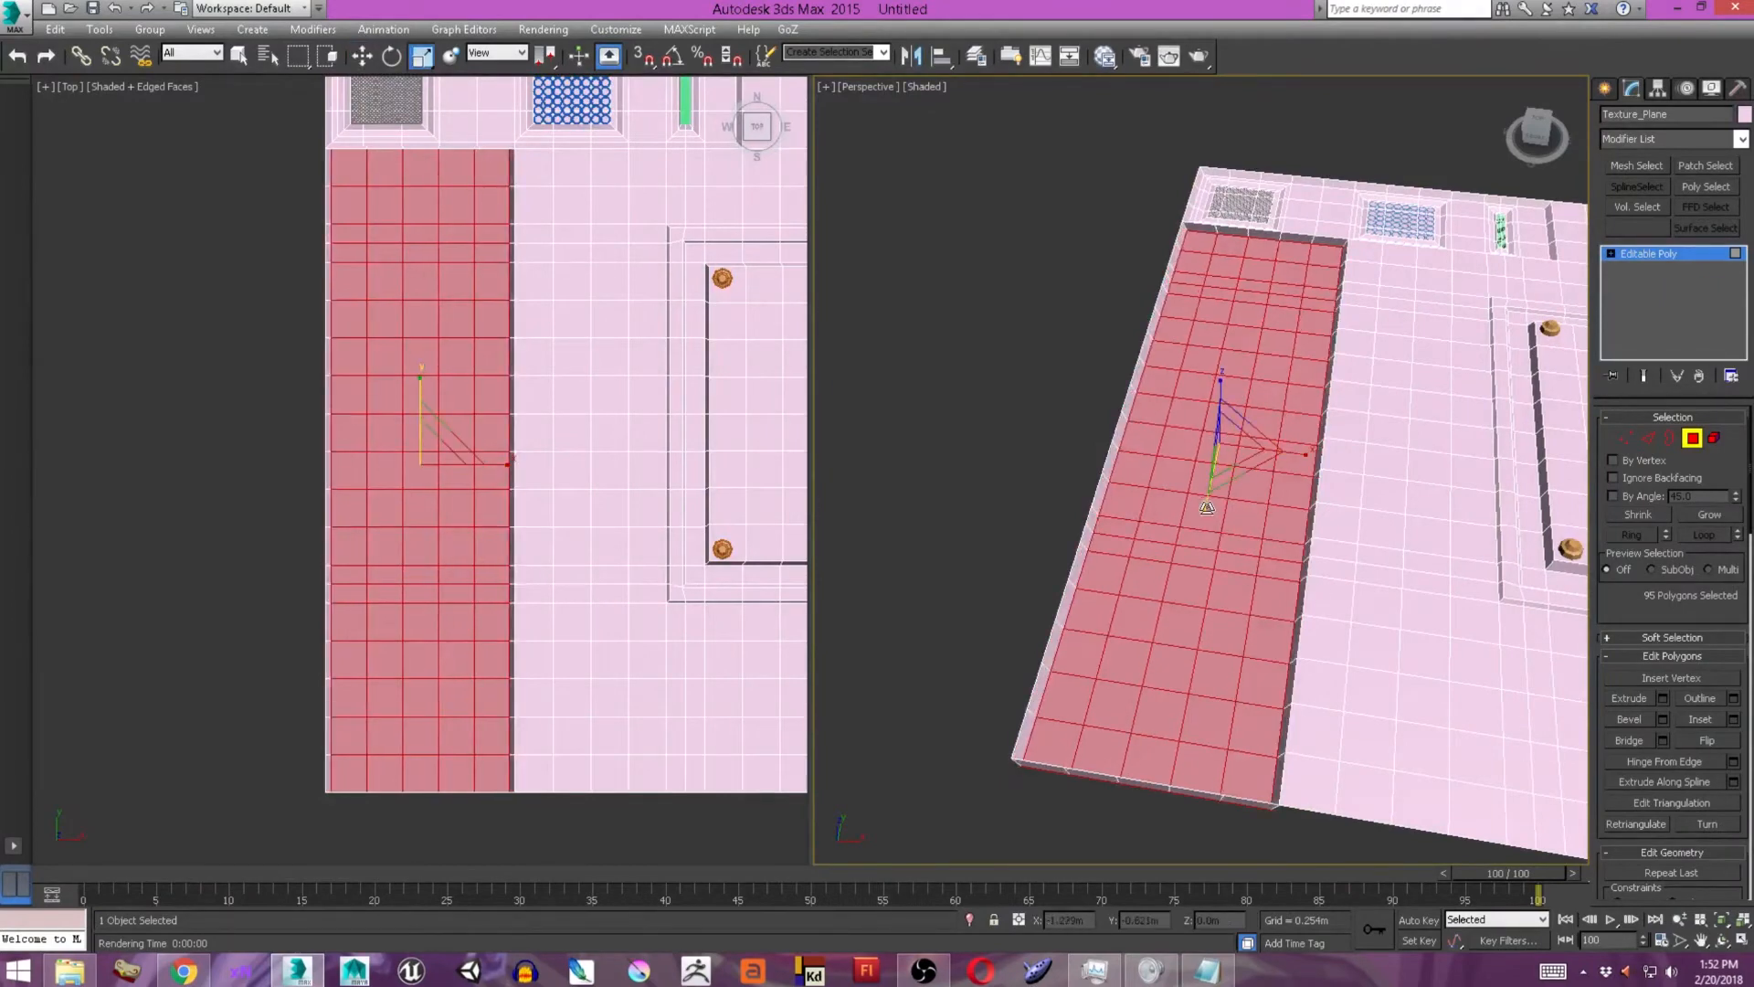
{"action": "left_click_drag", "start_coordinate": [1230, 388], "coordinate": [1230, 393]}
{"action": "middle_click_drag", "start_coordinate": [1230, 388], "coordinate": [451, 376], "text": "alt"}
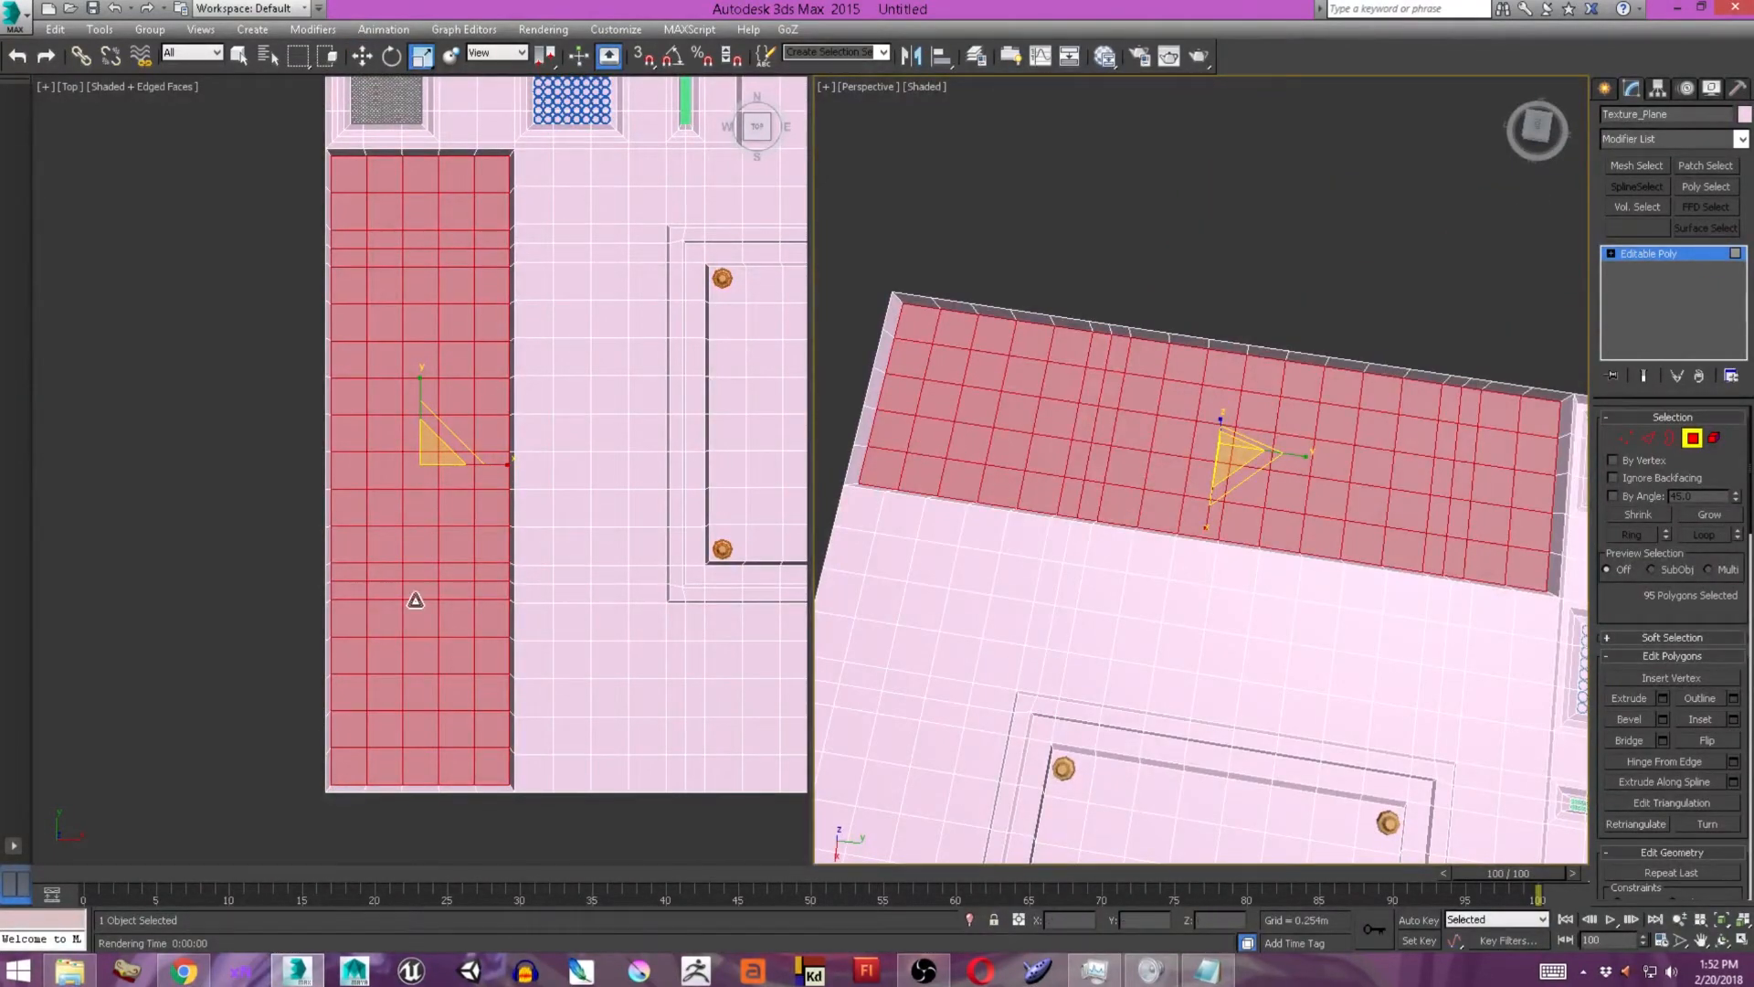
{"action": "middle_click_drag", "start_coordinate": [430, 681], "coordinate": [407, 742]}
{"action": "left_click", "coordinate": [247, 461]}
{"action": "left_click", "coordinate": [1607, 93]}
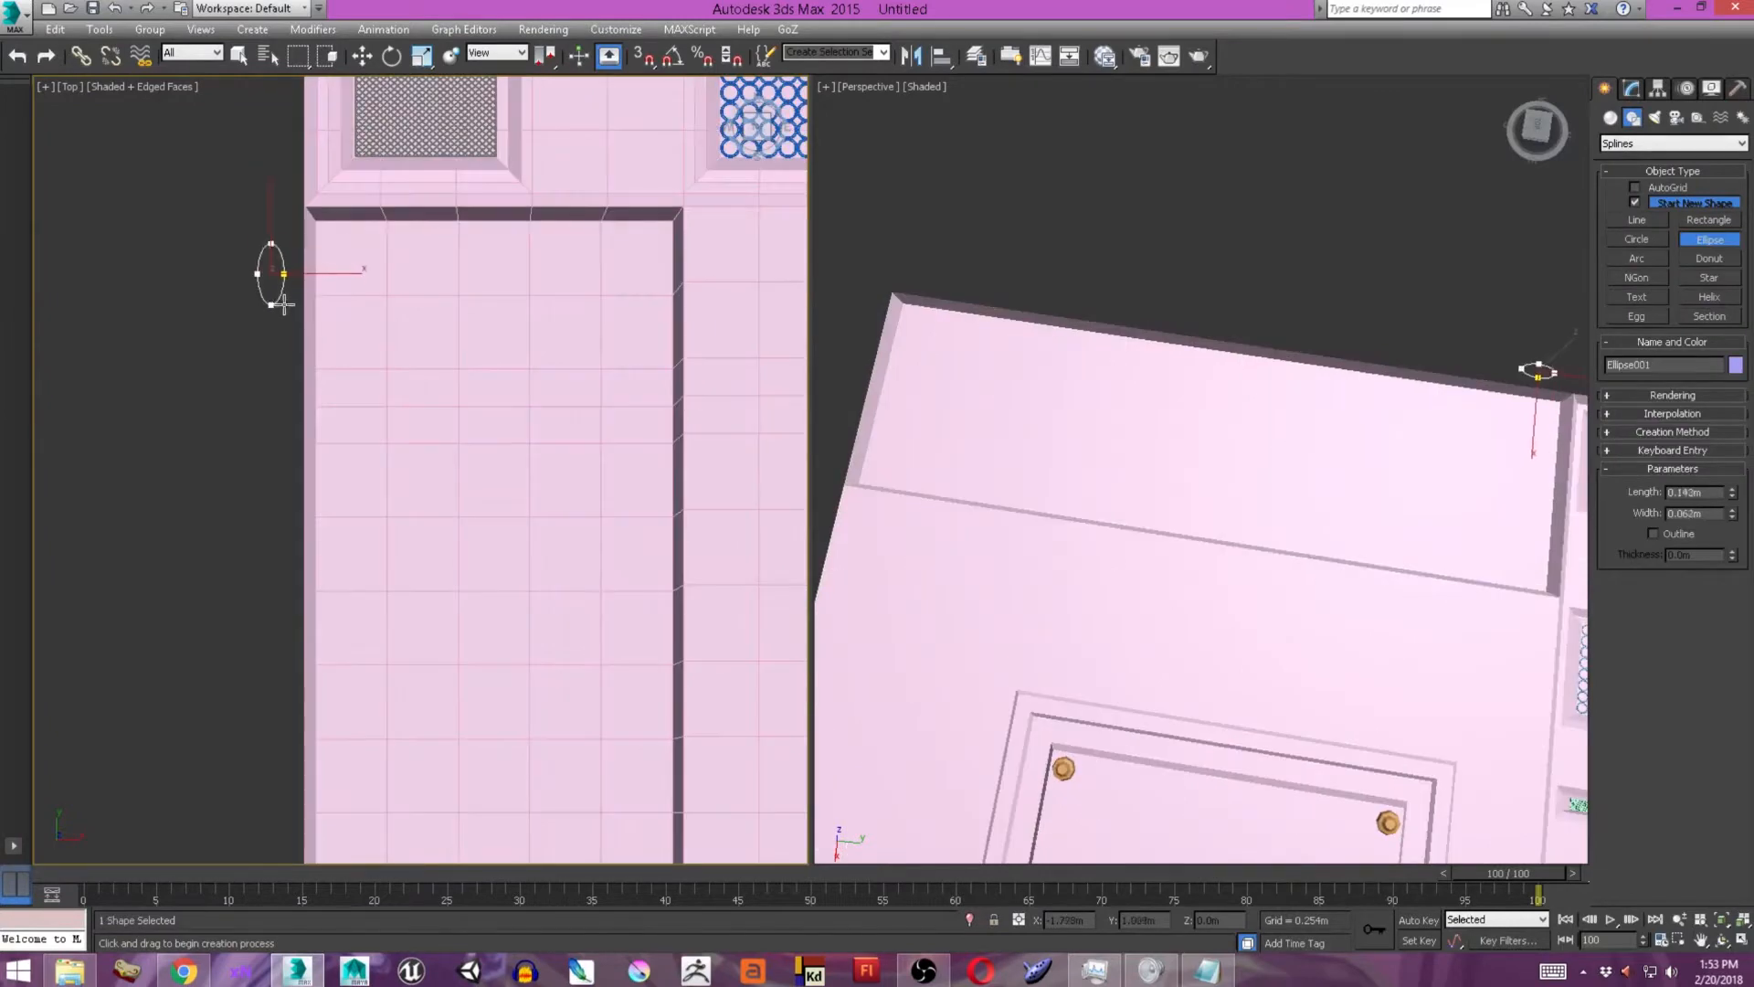
{"action": "key", "text": "w"}
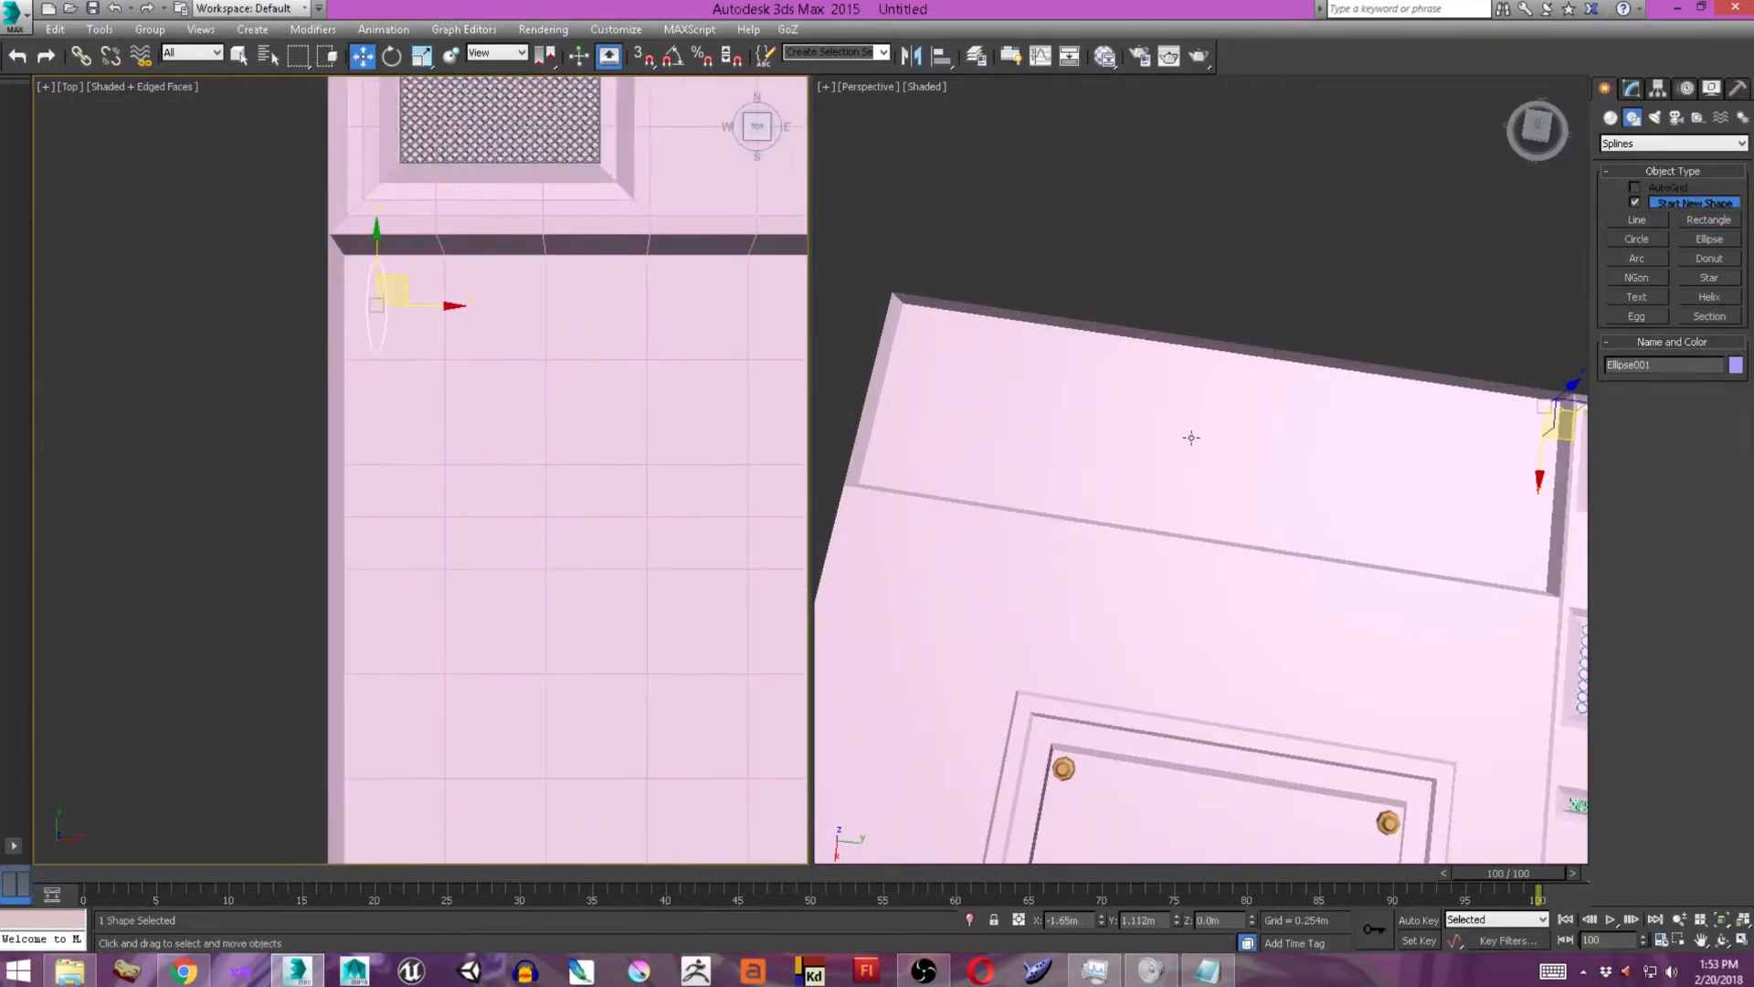
{"action": "middle_click_drag", "start_coordinate": [1191, 438], "coordinate": [1238, 392], "text": "alt"}
{"action": "right_click", "coordinate": [1244, 469]}
{"action": "mouse_move", "coordinate": [1292, 651]}
{"action": "left_click", "coordinate": [1448, 684]}
{"action": "middle_click_drag", "start_coordinate": [1324, 595], "coordinate": [1202, 450], "text": "alt"}
{"action": "key", "text": "Delete"}
Create a sphere with a radius of about 0.117 m and place it in the tall recess's upper-left corner.
{"action": "left_click", "coordinate": [1605, 89]}
{"action": "left_click", "coordinate": [1610, 118]}
{"action": "left_click", "coordinate": [1646, 228]}
{"action": "left_click_drag", "start_coordinate": [243, 278], "coordinate": [260, 346]}
{"action": "key", "text": "w"}
{"action": "left_click_drag", "start_coordinate": [259, 263], "coordinate": [430, 313]}
{"action": "left_click", "coordinate": [1630, 90]}
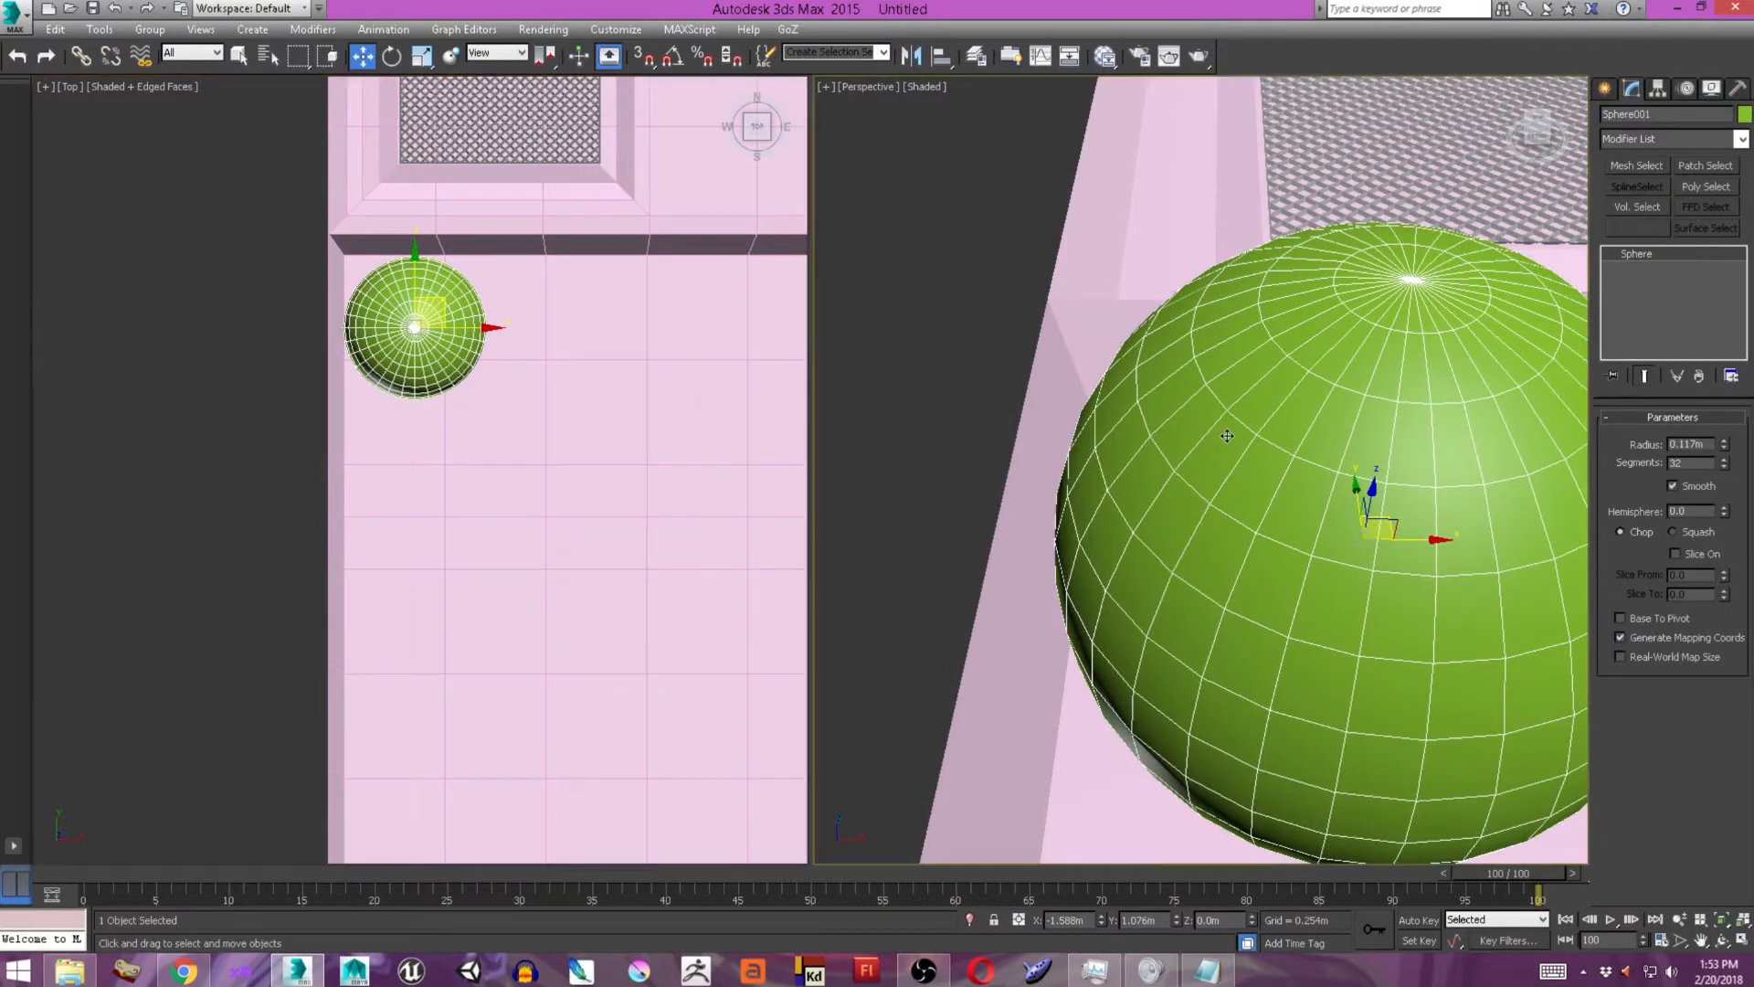
Convert the sphere to an editable poly and delete the polygons of its lower half.
{"action": "right_click", "coordinate": [1189, 434]}
{"action": "left_click", "coordinate": [1449, 643]}
{"action": "key", "text": "4"}
{"action": "middle_click_drag", "start_coordinate": [1324, 630], "coordinate": [922, 468], "text": "alt"}
{"action": "left_click_drag", "start_coordinate": [914, 448], "coordinate": [1519, 732]}
{"action": "middle_click_drag", "start_coordinate": [1352, 566], "coordinate": [1425, 548], "text": "alt"}
{"action": "left_click_drag", "start_coordinate": [1480, 374], "coordinate": [1452, 649], "text": "alt"}
{"action": "key", "text": "Delete"}
Scale the dome's vertices into a narrow elongated oval and delete its surplus polygons.
{"action": "key", "text": "1"}
{"action": "key", "text": "ctrl+a"}
{"action": "middle_click_drag", "start_coordinate": [1439, 469], "coordinate": [1401, 627], "text": "alt"}
{"action": "key", "text": "r"}
{"action": "left_click_drag", "start_coordinate": [1220, 442], "coordinate": [1204, 402]}
{"action": "middle_click_drag", "start_coordinate": [1224, 402], "coordinate": [1370, 402], "text": "alt"}
{"action": "left_click_drag", "start_coordinate": [1198, 411], "coordinate": [1316, 454]}
{"action": "key", "text": "4"}
{"action": "key", "text": "Delete"}
Move the oval dome's vertices to seat it in the recess's corner and adjust its height against the recess floor.
{"action": "key", "text": "ctrl+a"}
{"action": "key", "text": "1"}
{"action": "middle_click_drag", "start_coordinate": [1255, 513], "coordinate": [1345, 454], "text": "alt"}
{"action": "key", "text": "1"}
{"action": "key", "text": "w"}
{"action": "left_click_drag", "start_coordinate": [431, 313], "coordinate": [407, 281]}
{"action": "middle_click_drag", "start_coordinate": [1297, 457], "coordinate": [1252, 310], "text": "alt"}
{"action": "key", "text": "1"}
{"action": "left_click_drag", "start_coordinate": [1165, 274], "coordinate": [1165, 205]}
{"action": "middle_click_drag", "start_coordinate": [1187, 310], "coordinate": [1214, 411], "text": "alt"}
{"action": "left_click_drag", "start_coordinate": [1182, 388], "coordinate": [1185, 461]}
{"action": "scroll", "coordinate": [1185, 457], "scroll_direction": "down", "scroll_amount": 8}
{"action": "middle_click_drag", "start_coordinate": [1185, 457], "coordinate": [1201, 379], "text": "alt"}
Clone the oval element across to the recess's upper-right corner and select both ovals.
{"action": "key", "text": "5"}
{"action": "middle_click_drag", "start_coordinate": [475, 354], "coordinate": [353, 333]}
{"action": "left_click_drag", "start_coordinate": [353, 333], "coordinate": [636, 332], "text": "shift"}
{"action": "key", "text": "ctrl+a"}
Clone the two ovals down to the recess's lower corners and select all four.
{"action": "scroll", "coordinate": [1292, 348], "scroll_direction": "down", "scroll_amount": 5}
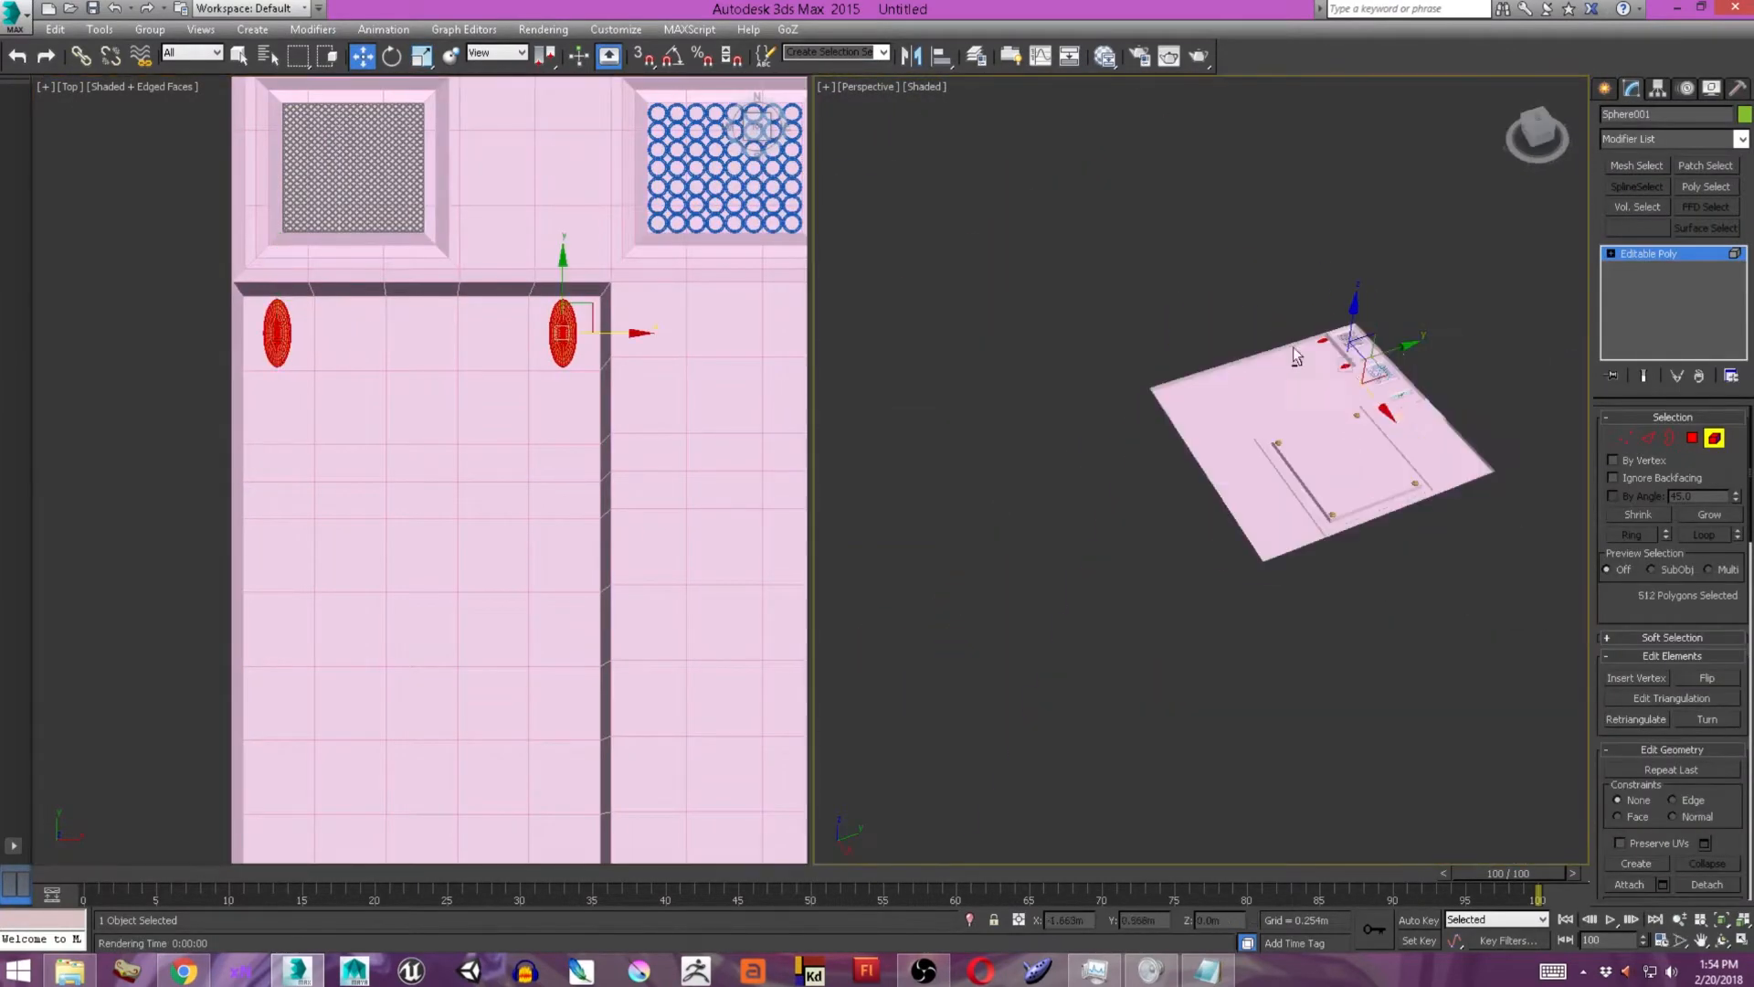
{"action": "scroll", "coordinate": [471, 420], "scroll_direction": "down", "scroll_amount": 6}
{"action": "middle_click_drag", "start_coordinate": [471, 420], "coordinate": [505, 233]}
{"action": "left_click_drag", "start_coordinate": [506, 189], "coordinate": [510, 437], "text": "shift"}
{"action": "key", "text": "ctrl+a"}
{"action": "scroll", "coordinate": [1199, 479], "scroll_direction": "up", "scroll_amount": 8}
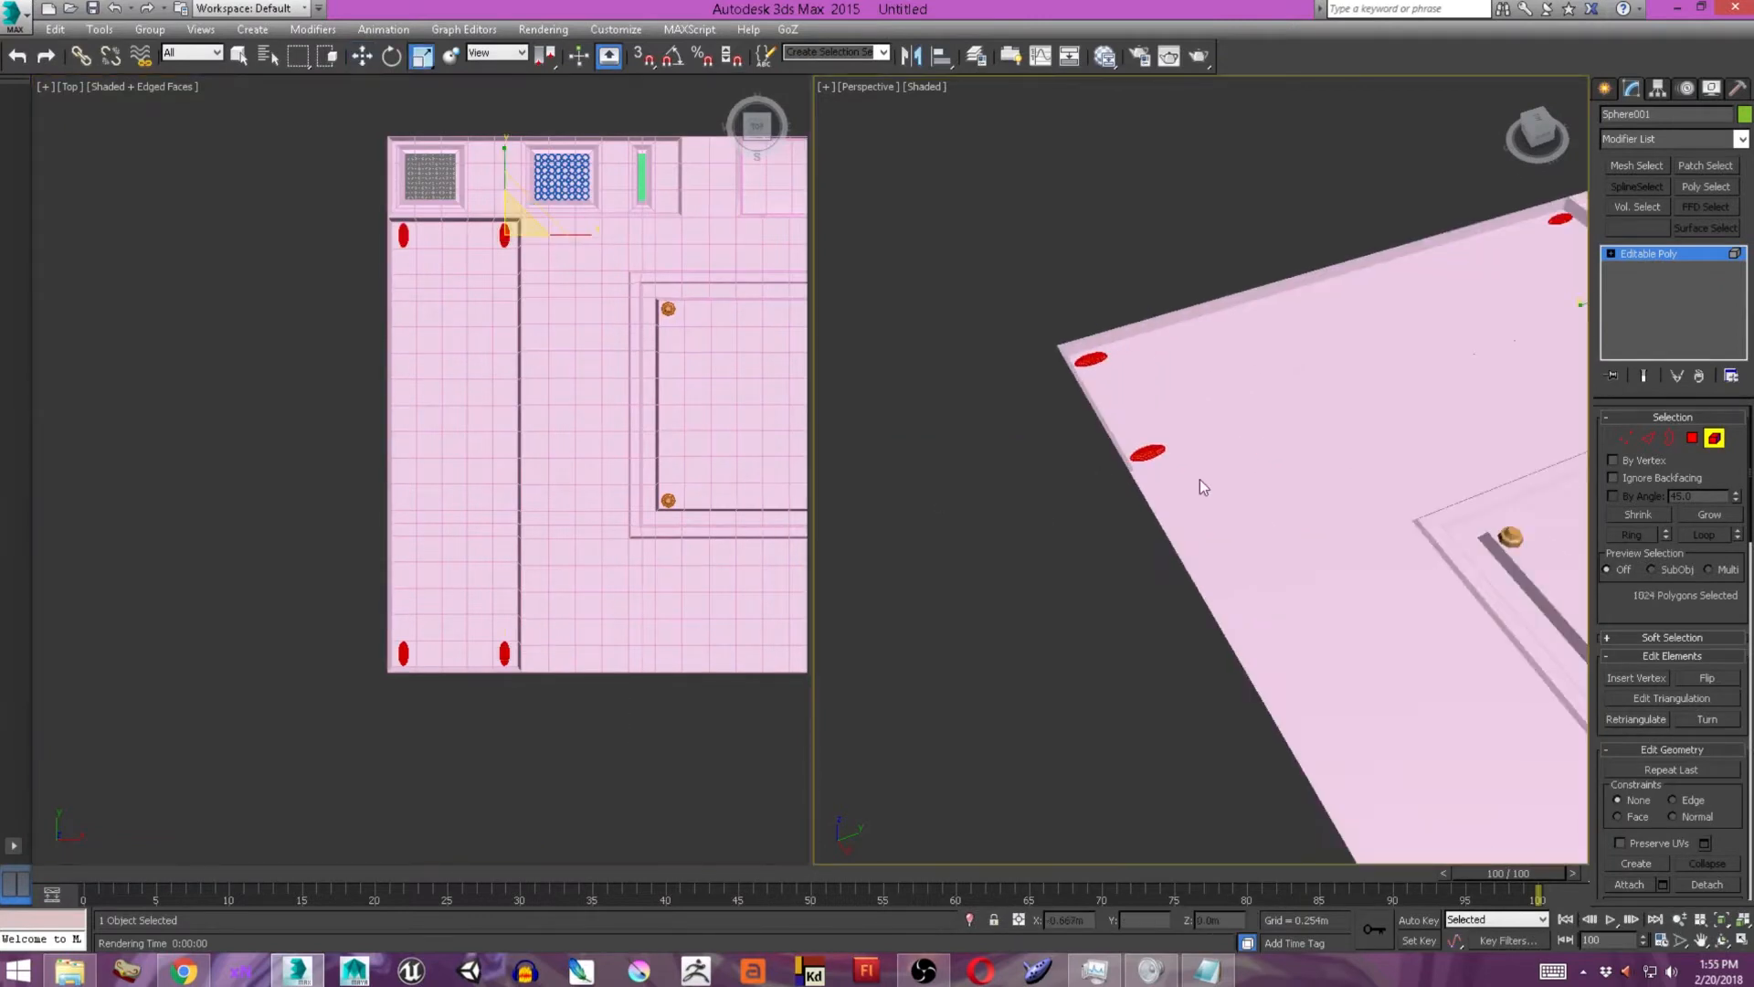
Select the strip of polygons on Texture_Plane between the tall recess and the framed panel.
{"action": "key", "text": "r"}
{"action": "left_click", "coordinate": [1605, 88]}
{"action": "middle_click_drag", "start_coordinate": [641, 377], "coordinate": [545, 339]}
{"action": "type", "text": "LongGrid_Plane"}
{"action": "left_click", "coordinate": [545, 339]}
{"action": "left_click", "coordinate": [1631, 89]}
{"action": "left_click", "coordinate": [432, 232]}
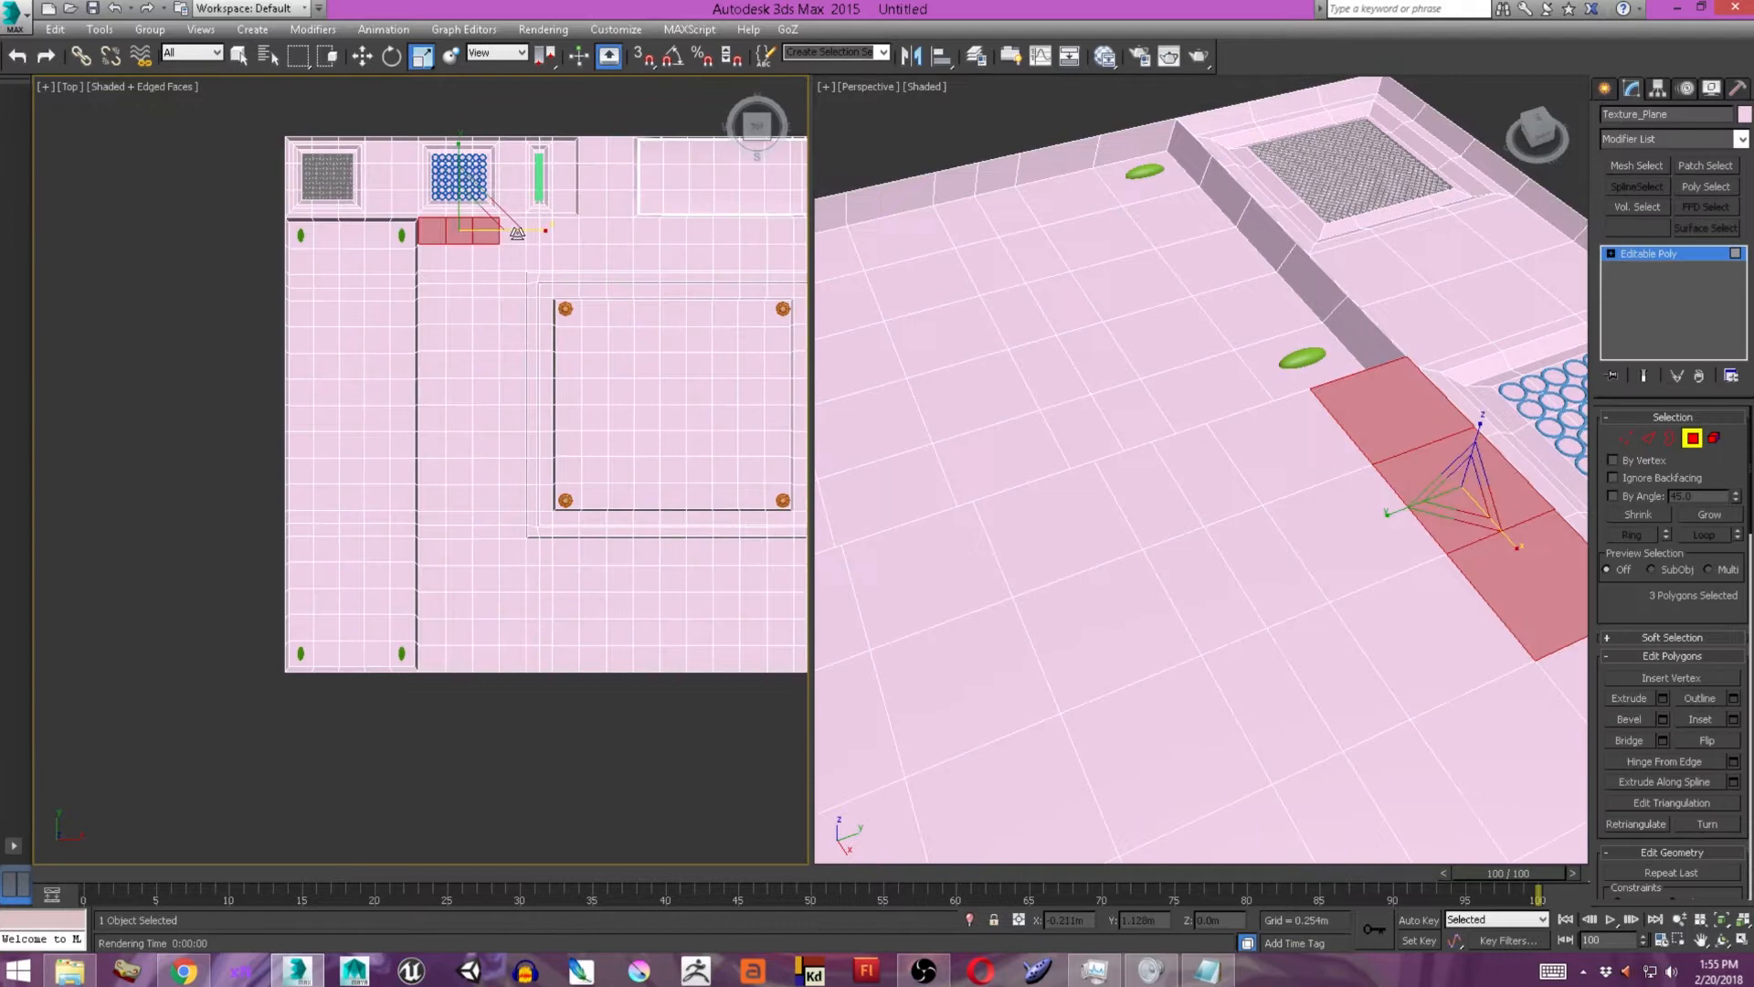
{"action": "left_click_drag", "start_coordinate": [432, 257], "coordinate": [513, 660], "text": "ctrl"}
Bevel the selected strip downward with a -0.029 m outline to form a second tall recess.
{"action": "middle_click_drag", "start_coordinate": [1179, 557], "coordinate": [1233, 521], "text": "alt"}
{"action": "scroll", "coordinate": [1233, 521], "scroll_direction": "down", "scroll_amount": 5}
{"action": "left_click", "coordinate": [1663, 719]}
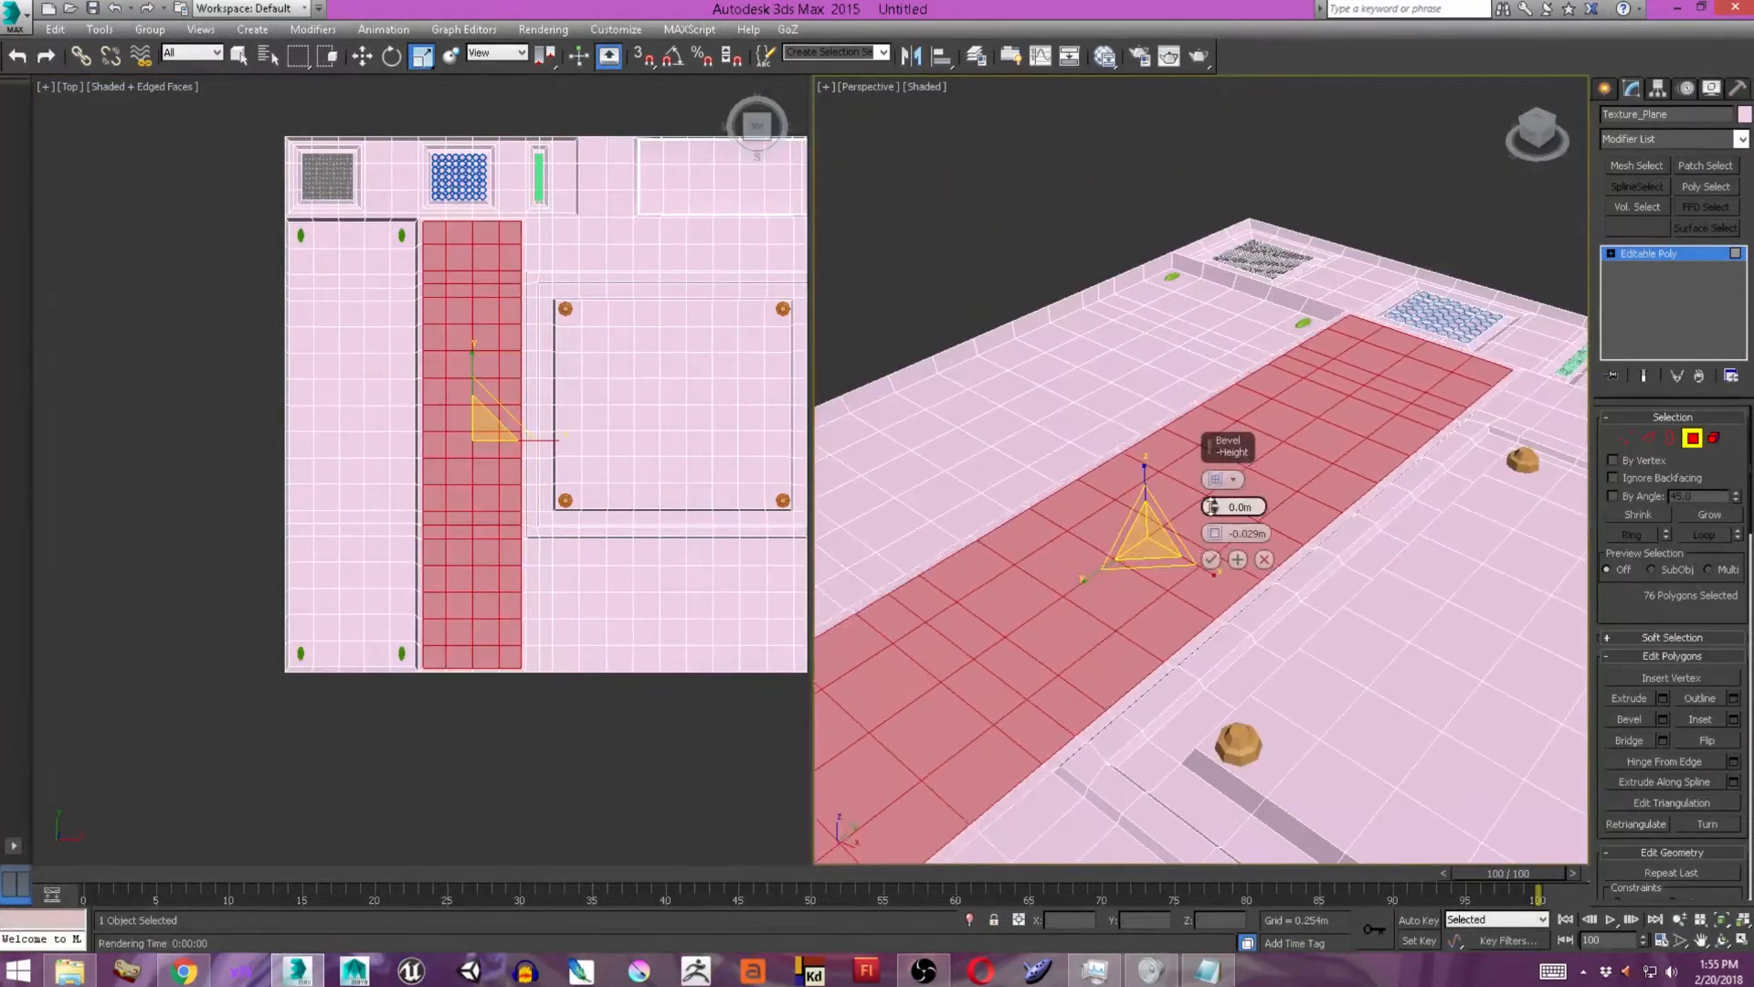
{"action": "left_click_drag", "start_coordinate": [1214, 506], "coordinate": [1214, 517]}
{"action": "middle_click_drag", "start_coordinate": [1133, 438], "coordinate": [1218, 365], "text": "alt"}
{"action": "scroll", "coordinate": [1218, 365], "scroll_direction": "up", "scroll_amount": 3}
{"action": "middle_click_drag", "start_coordinate": [1214, 537], "coordinate": [1188, 475], "text": "alt"}
{"action": "scroll", "coordinate": [461, 266], "scroll_direction": "up", "scroll_amount": 3}
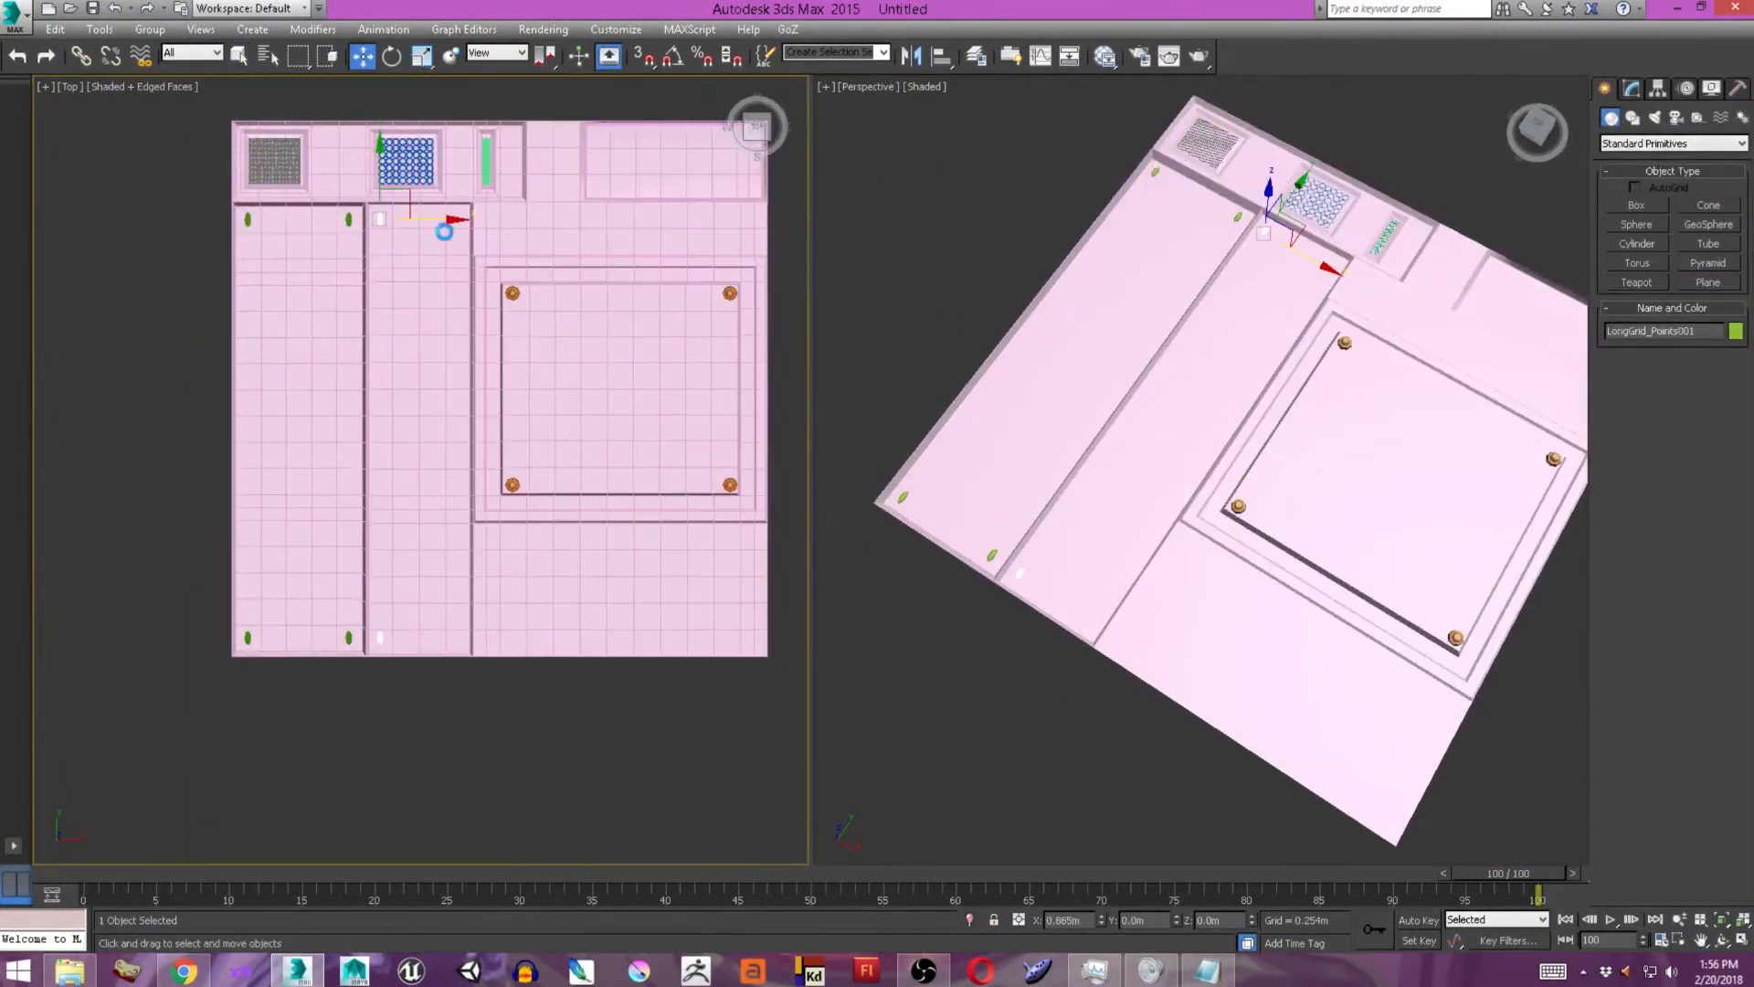
Clone the four oval studs into the second recess, making them smaller and placing them at its corners.
{"action": "left_click", "coordinate": [879, 558]}
{"action": "middle_click_drag", "start_coordinate": [457, 366], "coordinate": [421, 363]}
{"action": "left_click", "coordinate": [1630, 89]}
{"action": "left_click_drag", "start_coordinate": [526, 217], "coordinate": [502, 217]}
{"action": "left_click", "coordinate": [1693, 438]}
{"action": "middle_click_drag", "start_coordinate": [363, 255], "coordinate": [406, 293]}
Select the double row of Texture_Plane polygons across the second recess, just below its upper ovals.
{"action": "left_click", "coordinate": [1605, 88]}
{"action": "left_click", "coordinate": [1264, 329]}
{"action": "left_click", "coordinate": [1631, 89]}
{"action": "left_click", "coordinate": [1693, 438]}
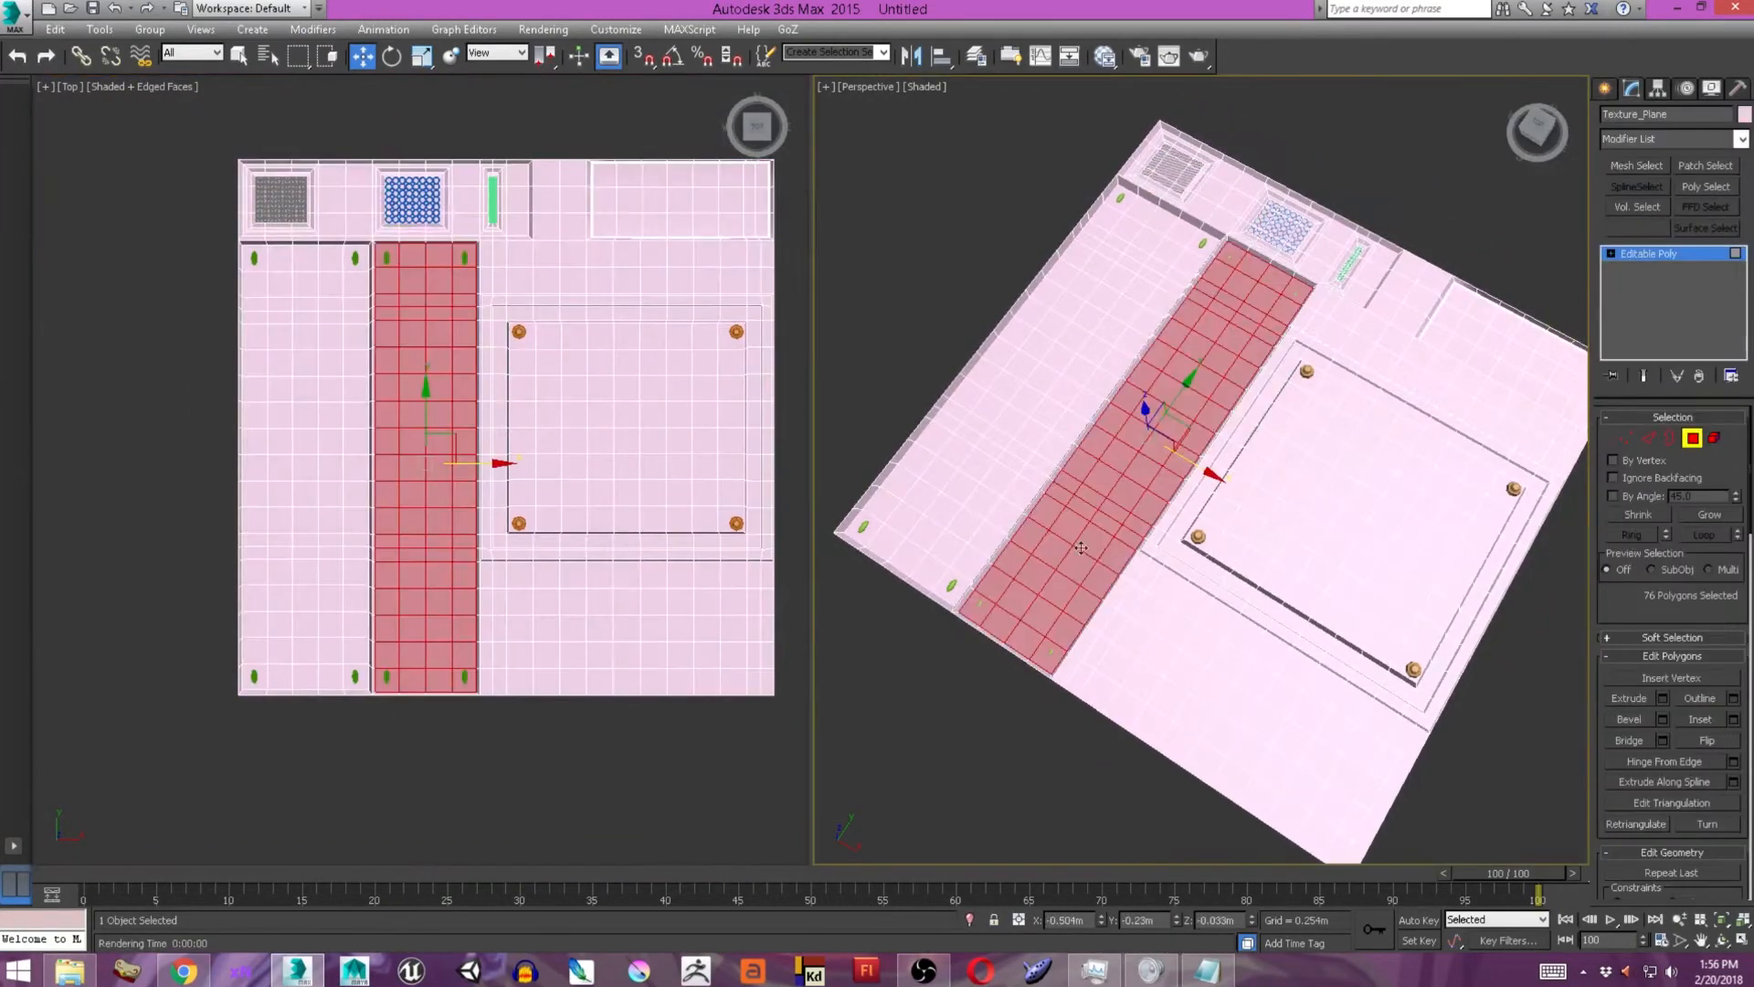
{"action": "scroll", "coordinate": [1101, 487], "scroll_direction": "up", "scroll_amount": 5}
{"action": "left_click", "coordinate": [1087, 464]}
{"action": "middle_click_drag", "start_coordinate": [1269, 365], "coordinate": [968, 713]}
{"action": "scroll", "coordinate": [423, 292], "scroll_direction": "down", "scroll_amount": 3}
{"action": "scroll", "coordinate": [423, 291], "scroll_direction": "up", "scroll_amount": 5}
{"action": "left_click", "coordinate": [289, 339]}
{"action": "left_click", "coordinate": [391, 389], "text": "ctrl"}
{"action": "left_click", "coordinate": [597, 339], "text": "ctrl"}
{"action": "key", "text": "q"}
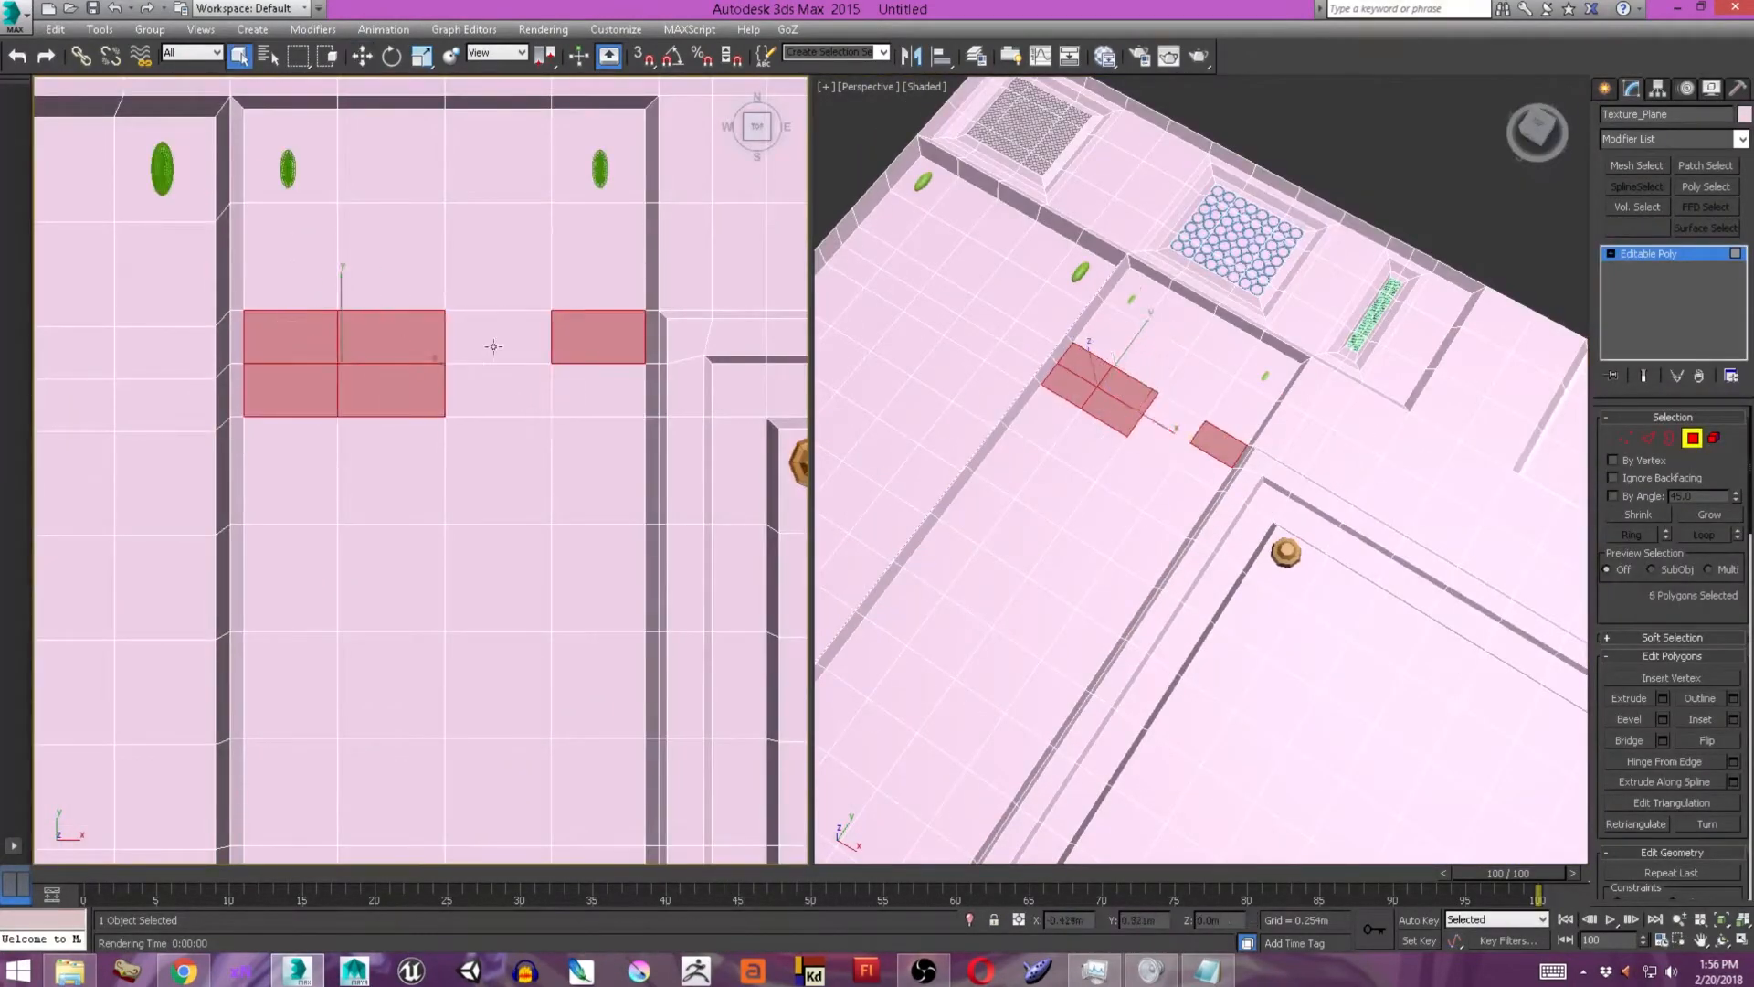
{"action": "left_click", "coordinate": [499, 389], "text": "ctrl"}
Add six more evenly spaced polygon rows down the second recess to the selection.
{"action": "middle_click_drag", "start_coordinate": [387, 407], "coordinate": [393, 283]}
{"action": "left_click", "coordinate": [532, 433], "text": "ctrl"}
{"action": "left_click", "coordinate": [599, 446], "text": "ctrl"}
{"action": "middle_click_drag", "start_coordinate": [512, 657], "coordinate": [535, 376]}
{"action": "left_click", "coordinate": [576, 458], "text": "ctrl"}
{"action": "middle_click_drag", "start_coordinate": [548, 593], "coordinate": [560, 457]}
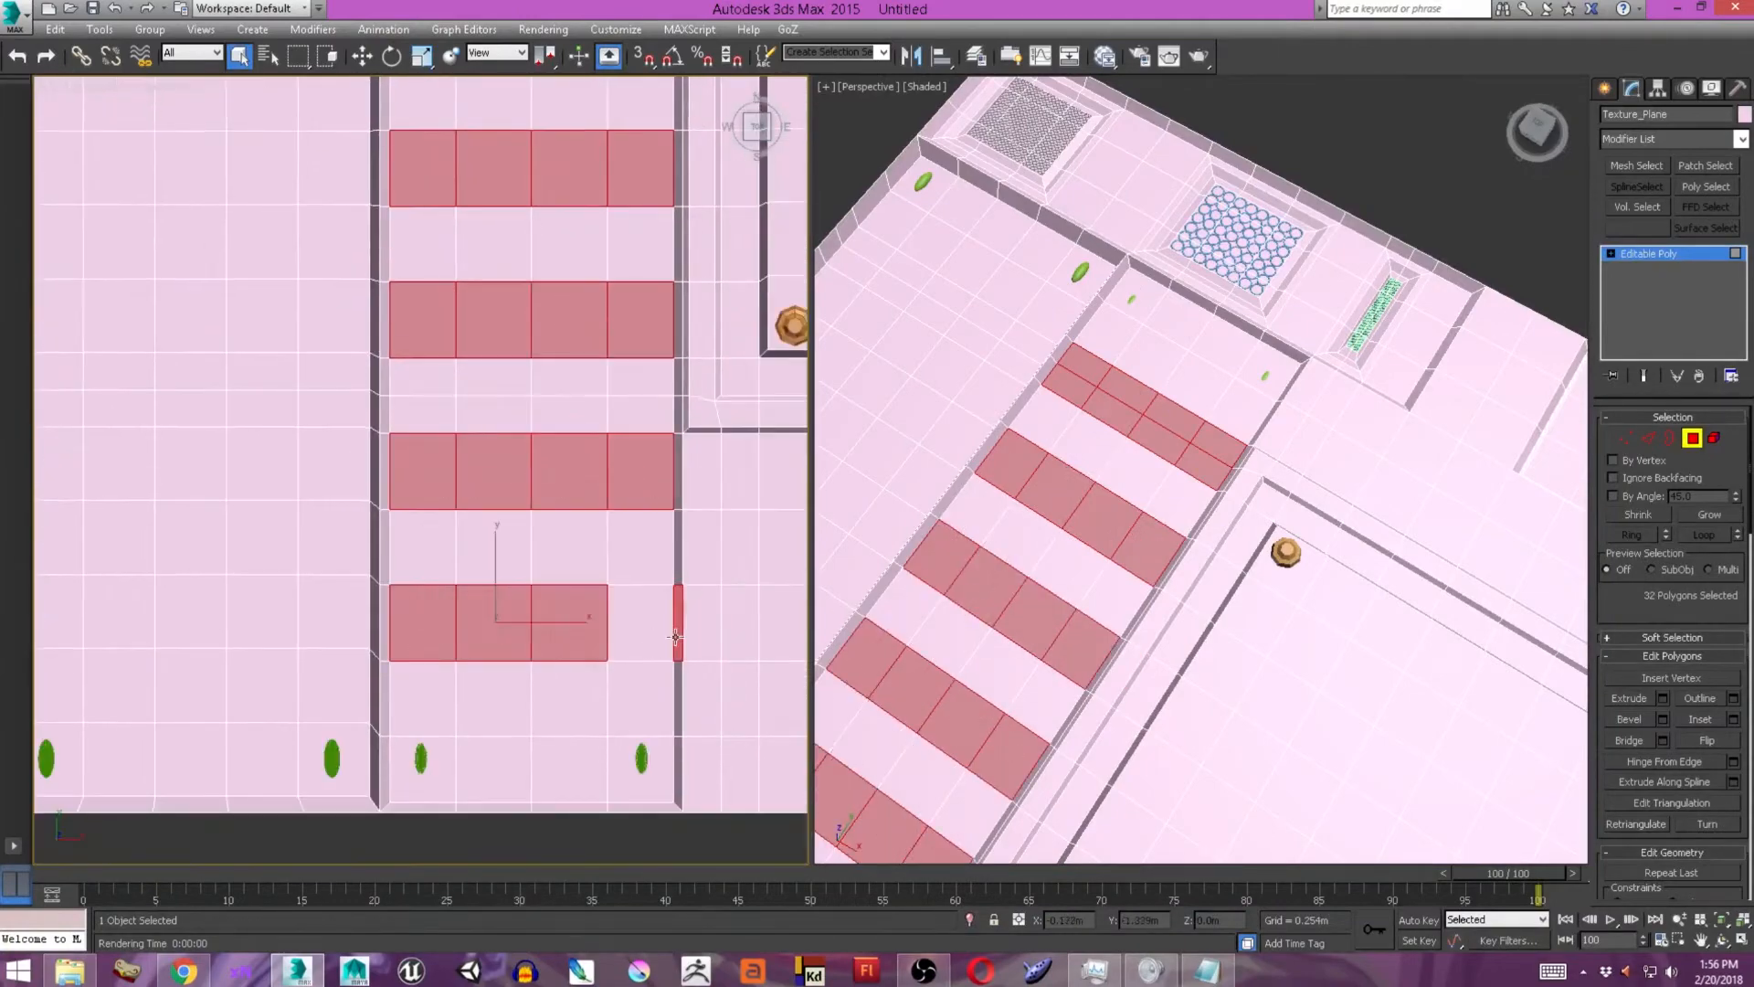
{"action": "left_click", "coordinate": [652, 638], "text": "ctrl"}
Bevel the seven selected rows upward by about 0.03 m into raised slats with a narrowed outline.
{"action": "scroll", "coordinate": [587, 617], "scroll_direction": "down", "scroll_amount": 5}
{"action": "scroll", "coordinate": [563, 366], "scroll_direction": "up", "scroll_amount": 2}
{"action": "middle_click_drag", "start_coordinate": [1133, 439], "coordinate": [1187, 320], "text": "alt"}
{"action": "left_click", "coordinate": [1664, 719]}
{"action": "left_click_drag", "start_coordinate": [1211, 508], "coordinate": [1210, 534]}
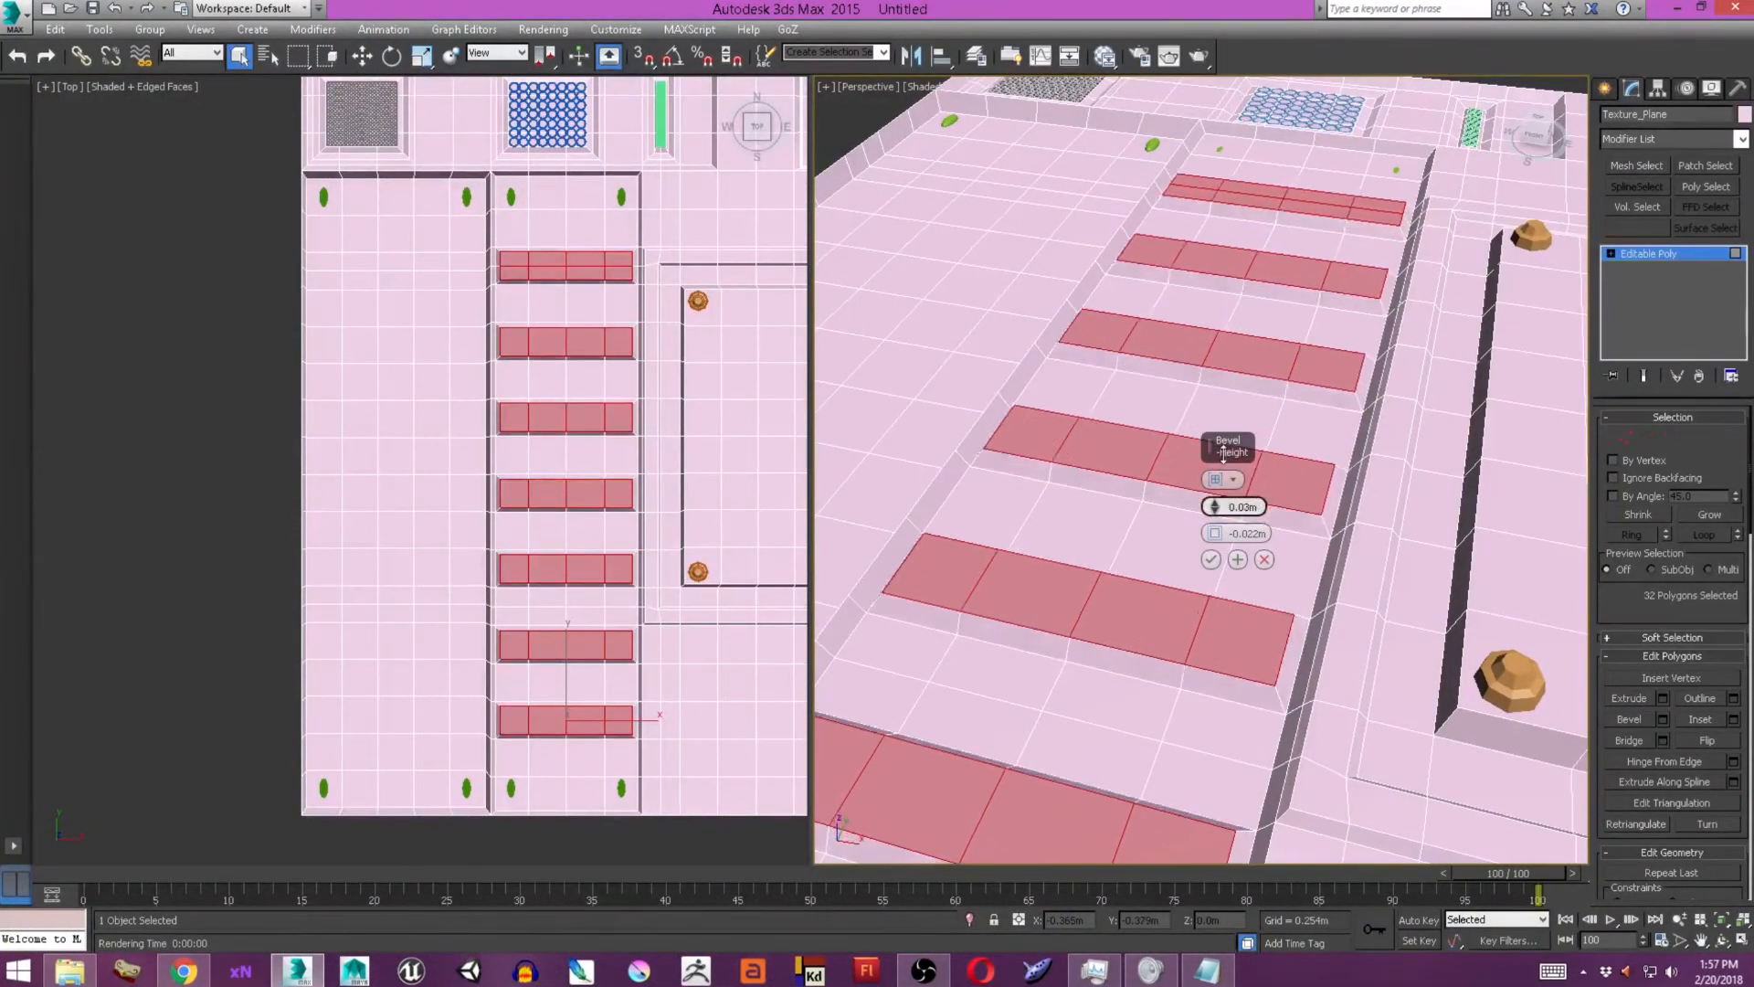
{"action": "middle_click_drag", "start_coordinate": [1142, 557], "coordinate": [1202, 448], "text": "alt"}
{"action": "left_click_drag", "start_coordinate": [1210, 531], "coordinate": [1210, 548]}
{"action": "left_click", "coordinate": [1209, 562]}
Inspect the slatted recess from several angles and render the perspective view.
{"action": "scroll", "coordinate": [1210, 562], "scroll_direction": "down", "scroll_amount": 4}
{"action": "mouse_move", "coordinate": [1151, 493]}
{"action": "middle_mouse_down", "text": "alt"}
{"action": "mouse_move", "coordinate": [1210, 569]}
{"action": "mouse_move", "coordinate": [1170, 524]}
{"action": "mouse_move", "coordinate": [1178, 509]}
{"action": "middle_mouse_up", "text": "alt"}
{"action": "scroll", "coordinate": [1170, 525], "scroll_direction": "down", "scroll_amount": 3}
{"action": "scroll", "coordinate": [1178, 509], "scroll_direction": "up", "scroll_amount": 3}
{"action": "left_click", "coordinate": [1605, 89]}
{"action": "middle_click_drag", "start_coordinate": [1347, 366], "coordinate": [1279, 388], "text": "alt"}
{"action": "key", "text": "F9"}
{"action": "left_click", "coordinate": [993, 128]}
Select a four-by-four block of Texture_Plane polygons below the framed panel, at the sheet's lower border.
{"action": "middle_click_drag", "start_coordinate": [786, 787], "coordinate": [536, 535]}
{"action": "left_click", "coordinate": [1631, 89]}
{"action": "left_click", "coordinate": [420, 393]}
{"action": "left_click_drag", "start_coordinate": [420, 393], "coordinate": [523, 393]}
{"action": "left_click_drag", "start_coordinate": [420, 430], "coordinate": [470, 431]}
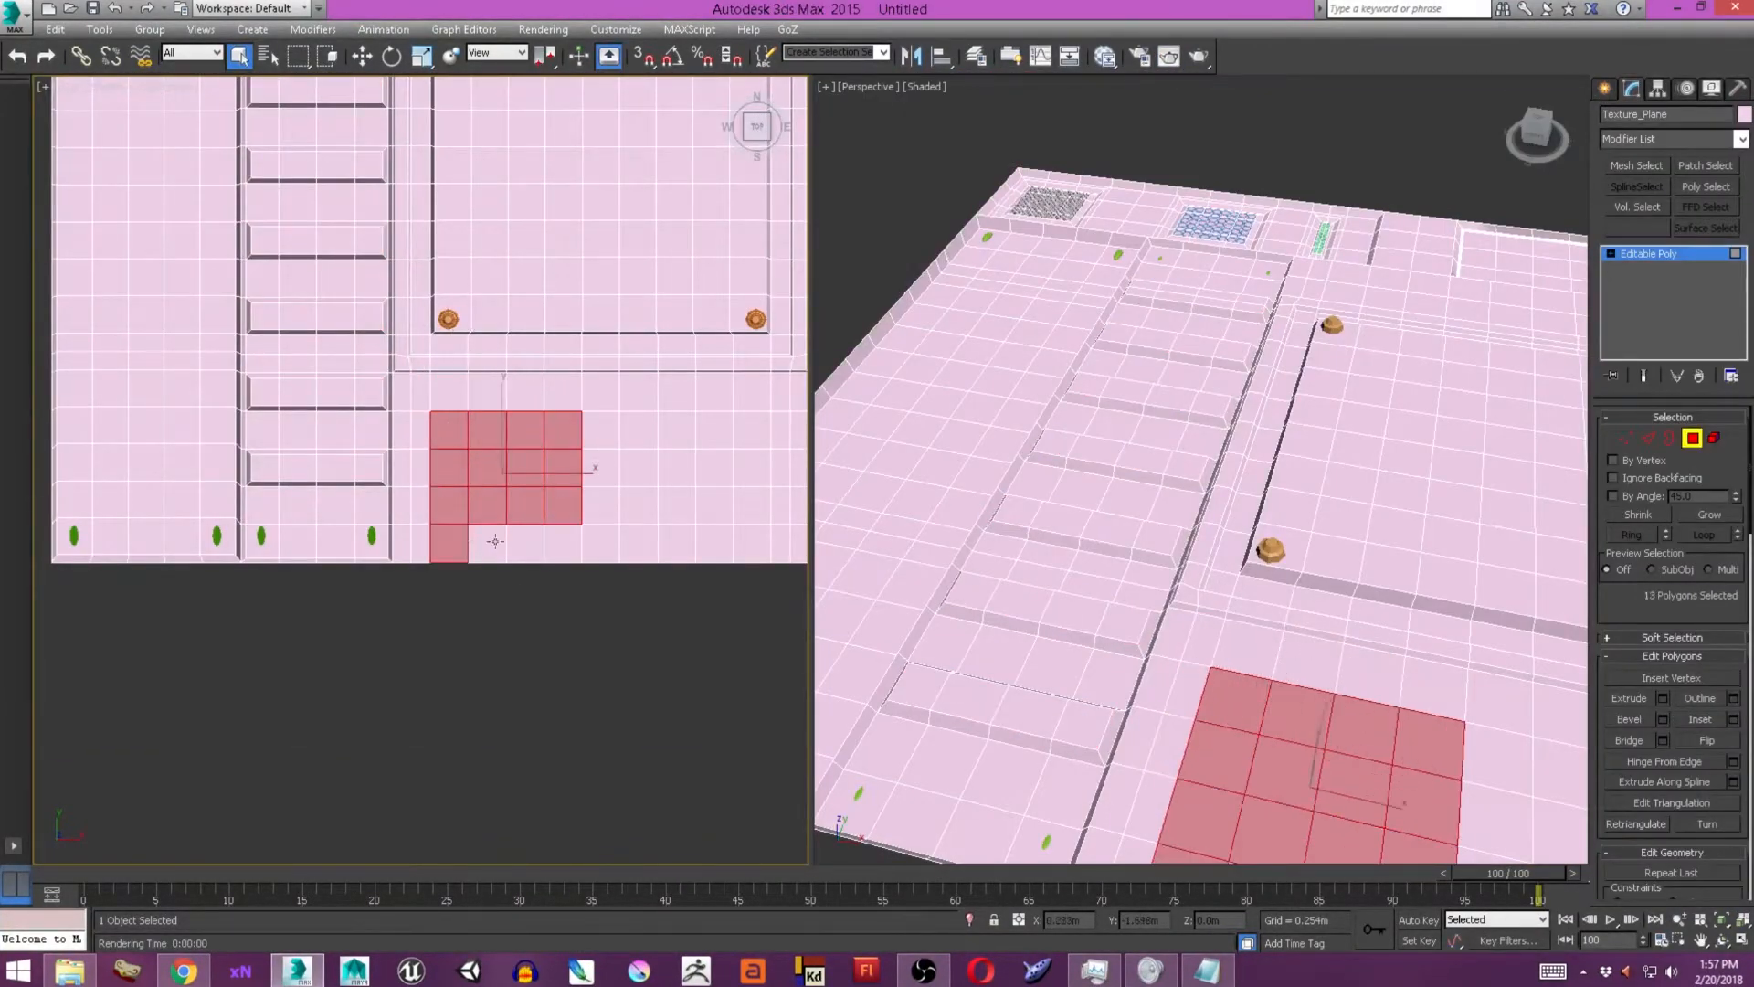
{"action": "left_click_drag", "start_coordinate": [465, 539], "coordinate": [564, 541], "text": "ctrl"}
Extrude the square block upward and scale its top face slightly smaller for sloped sides.
{"action": "scroll", "coordinate": [526, 499], "scroll_direction": "up", "scroll_amount": 4}
{"action": "left_click", "coordinate": [1664, 698]}
{"action": "middle_click_drag", "start_coordinate": [1187, 658], "coordinate": [1253, 599], "text": "alt"}
{"action": "left_click_drag", "start_coordinate": [1210, 506], "coordinate": [1210, 479]}
{"action": "left_click", "coordinate": [1210, 533]}
{"action": "left_click_drag", "start_coordinate": [498, 464], "coordinate": [498, 479]}
Inset the raised square's top by 0.025 m, sink the inner face and inset its floor again.
{"action": "left_click", "coordinate": [1733, 719]}
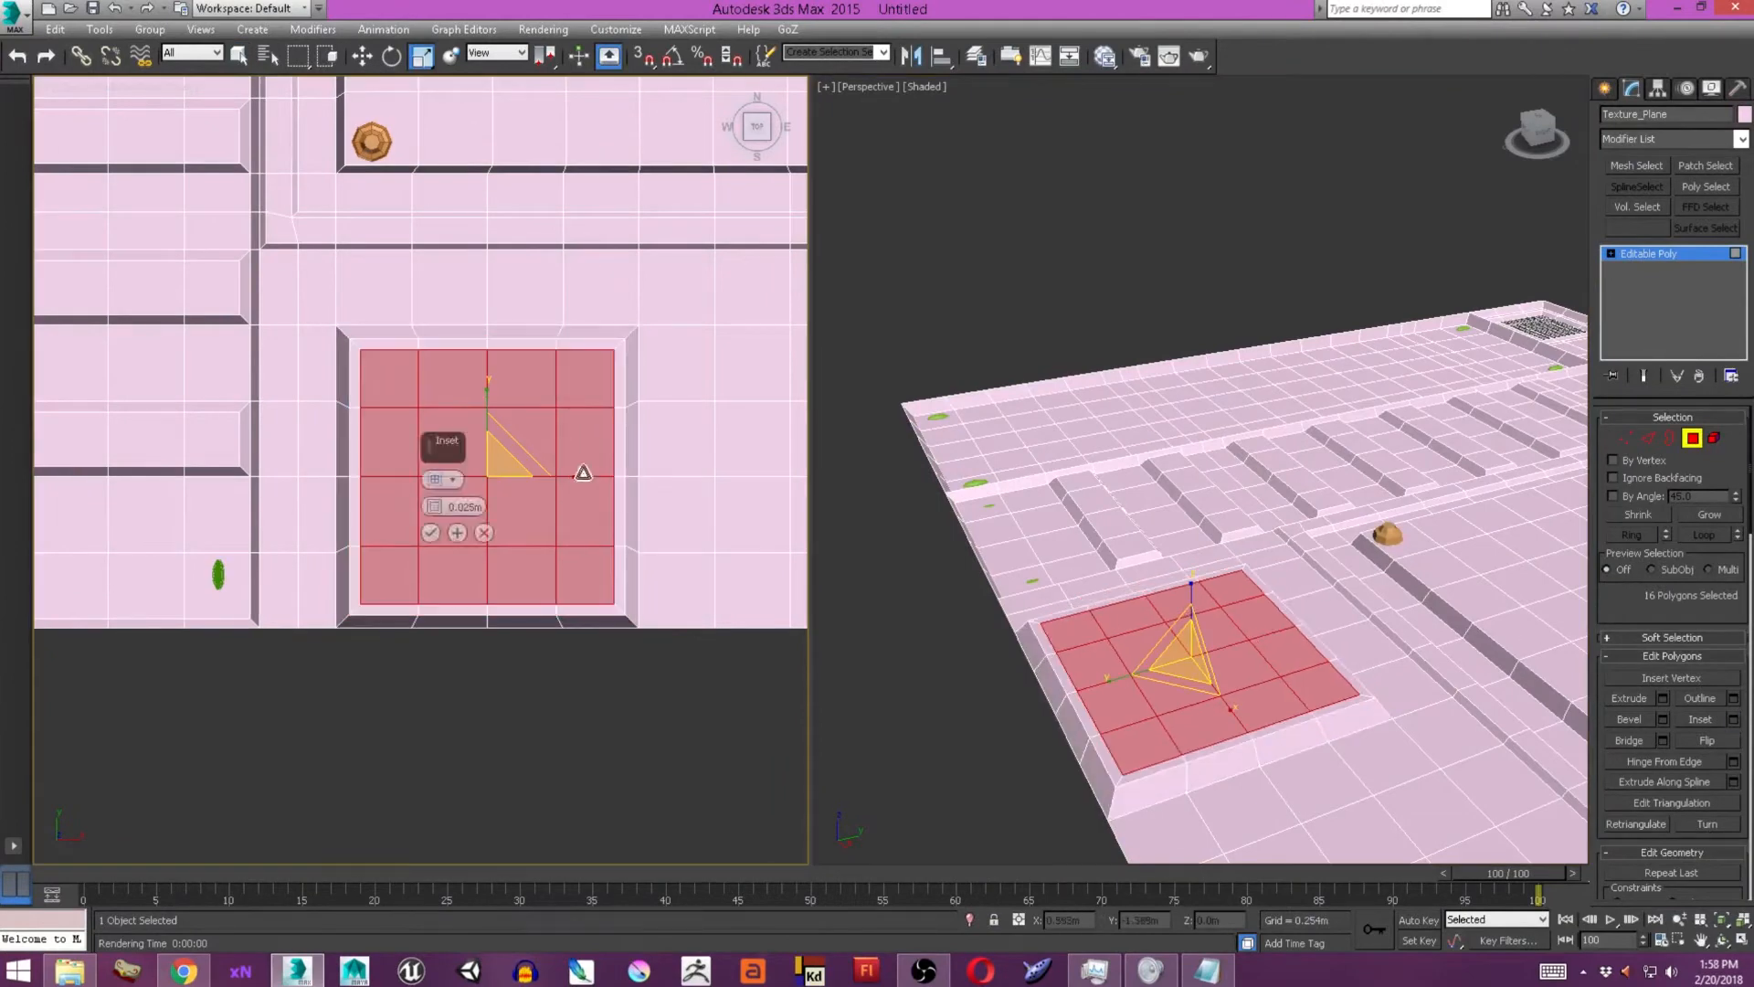
{"action": "left_click_drag", "start_coordinate": [430, 530], "coordinate": [430, 541]}
{"action": "middle_click_drag", "start_coordinate": [1228, 603], "coordinate": [1300, 567], "text": "alt"}
{"action": "scroll", "coordinate": [1300, 567], "scroll_direction": "up", "scroll_amount": 2}
{"action": "left_click", "coordinate": [1732, 719]}
{"action": "left_click_drag", "start_coordinate": [1214, 507], "coordinate": [1222, 528]}
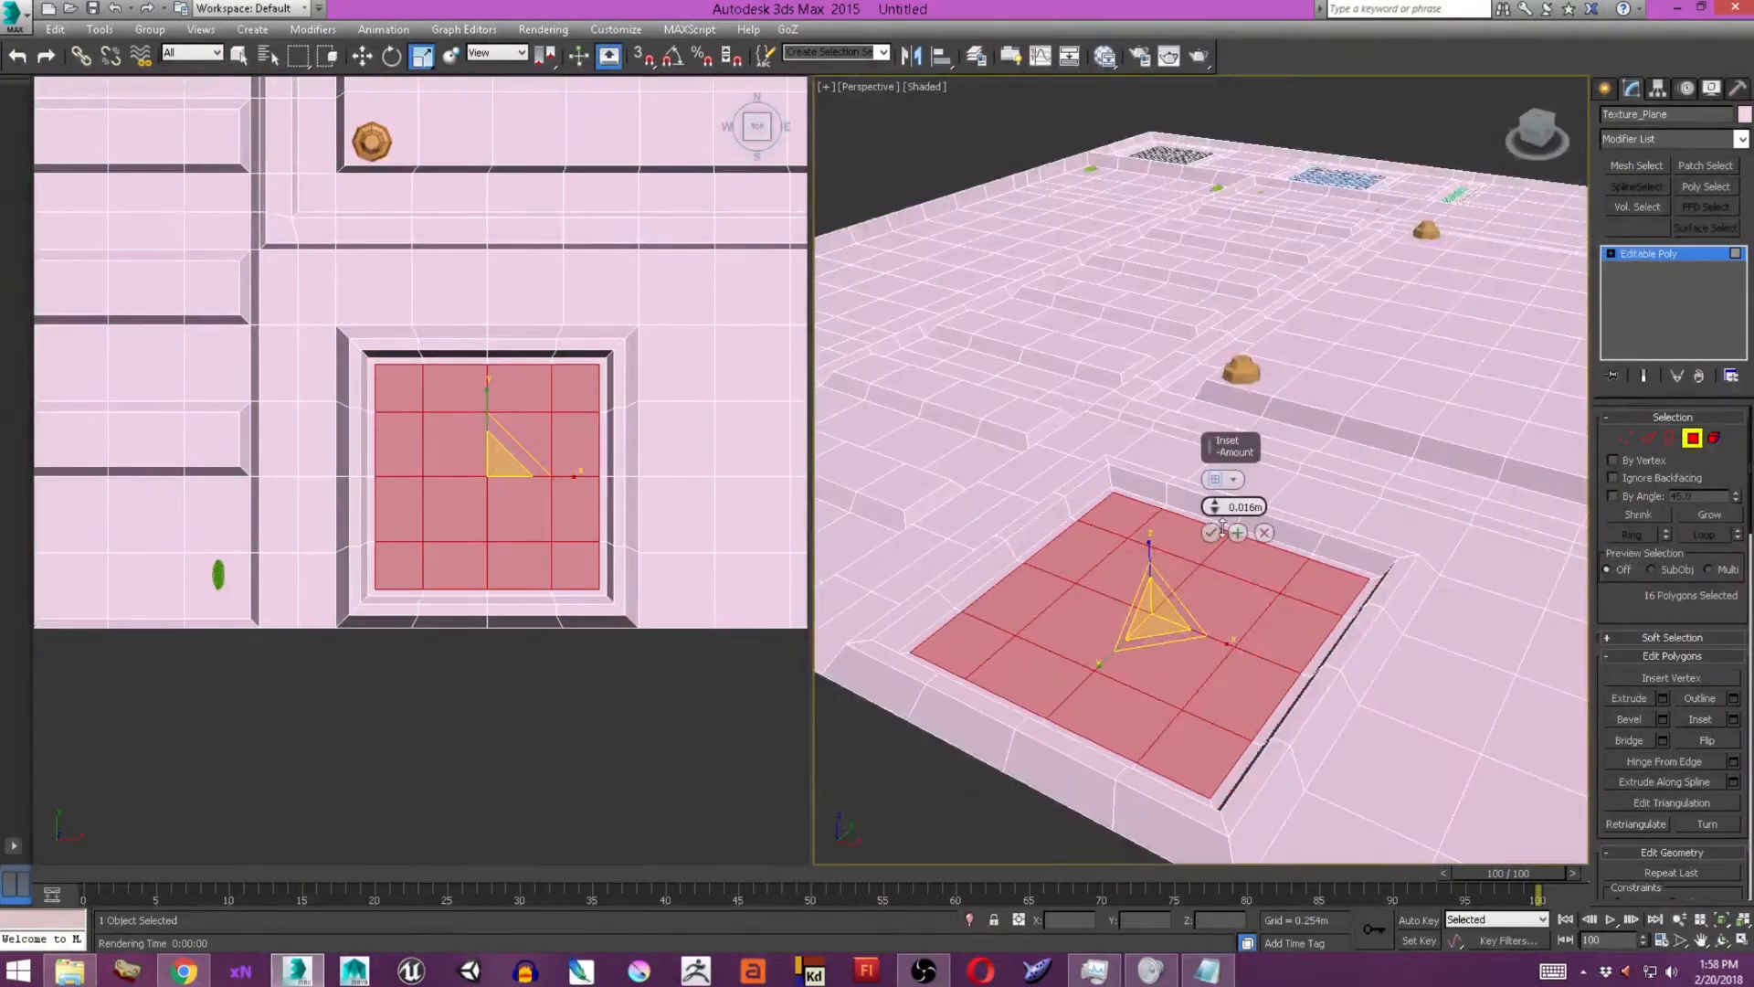
{"action": "scroll", "coordinate": [1148, 572], "scroll_direction": "up", "scroll_amount": 5}
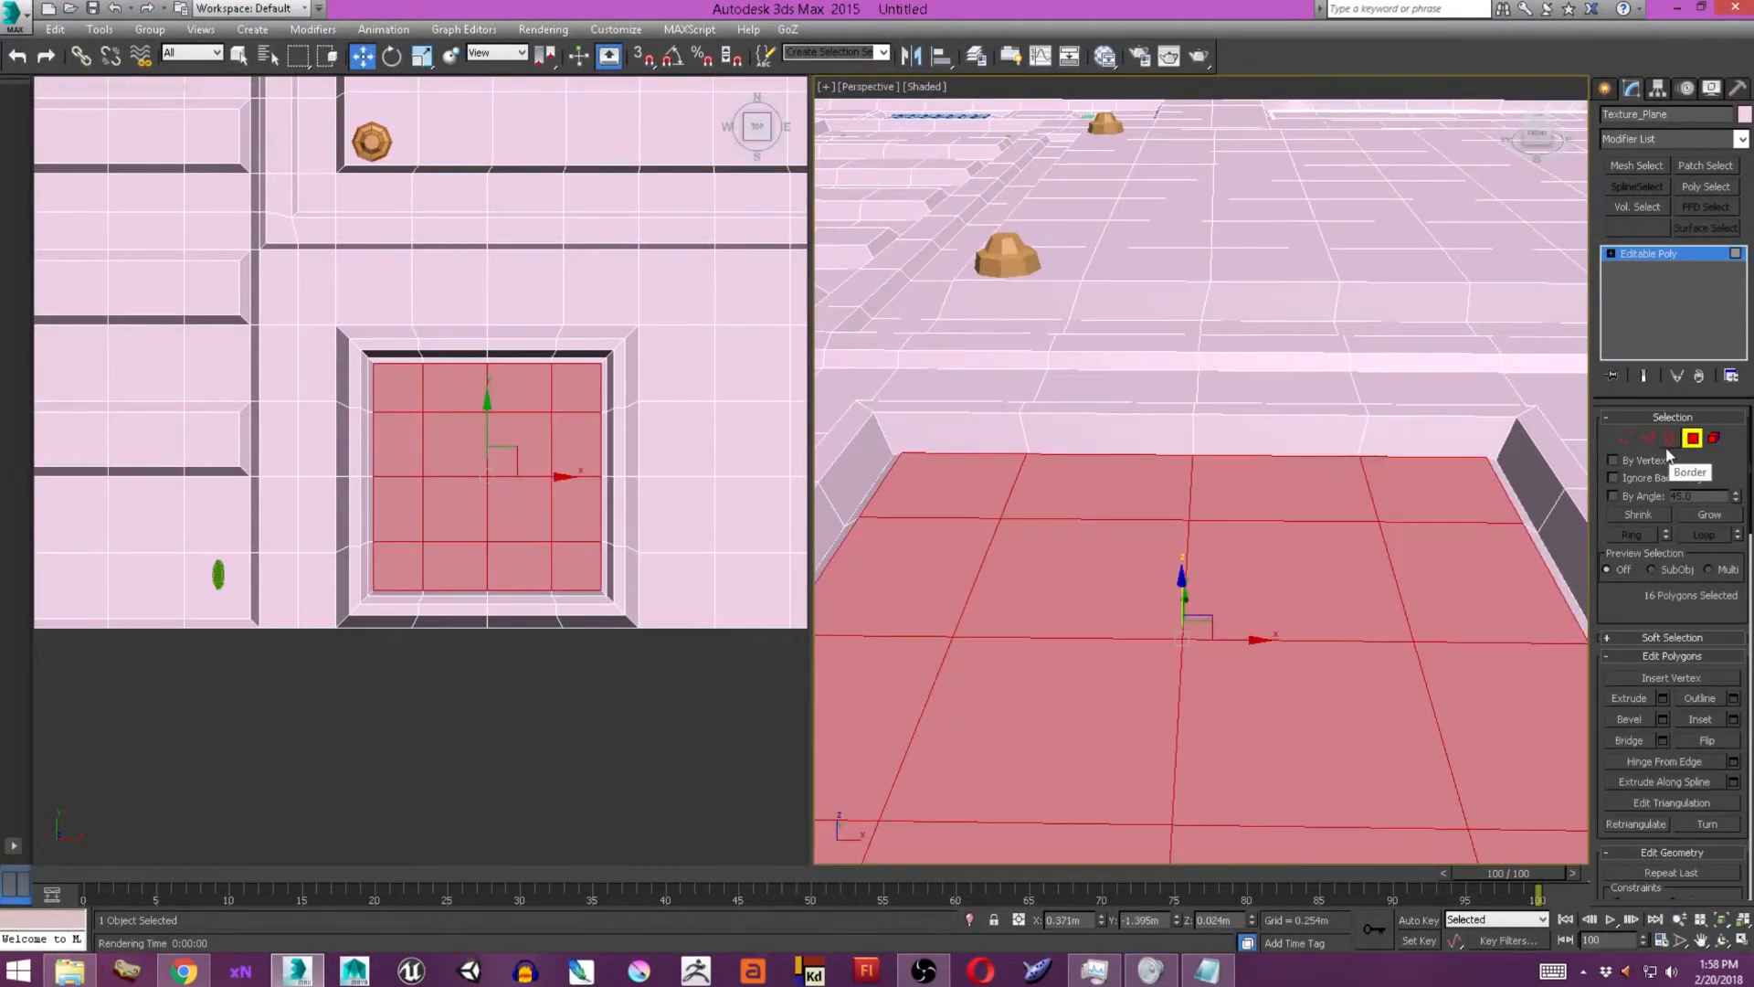
Remove the edges inside the square's floor to merge it into one polygon, and select that polygon.
{"action": "left_click", "coordinate": [1649, 440], "text": "ctrl"}
{"action": "scroll", "coordinate": [1278, 539], "scroll_direction": "down", "scroll_amount": 2}
{"action": "middle_click_drag", "start_coordinate": [1270, 539], "coordinate": [1236, 579], "text": "alt"}
{"action": "key", "text": "ctrl+BackSpace"}
{"action": "key", "text": "4"}
{"action": "left_click", "coordinate": [1205, 557]}
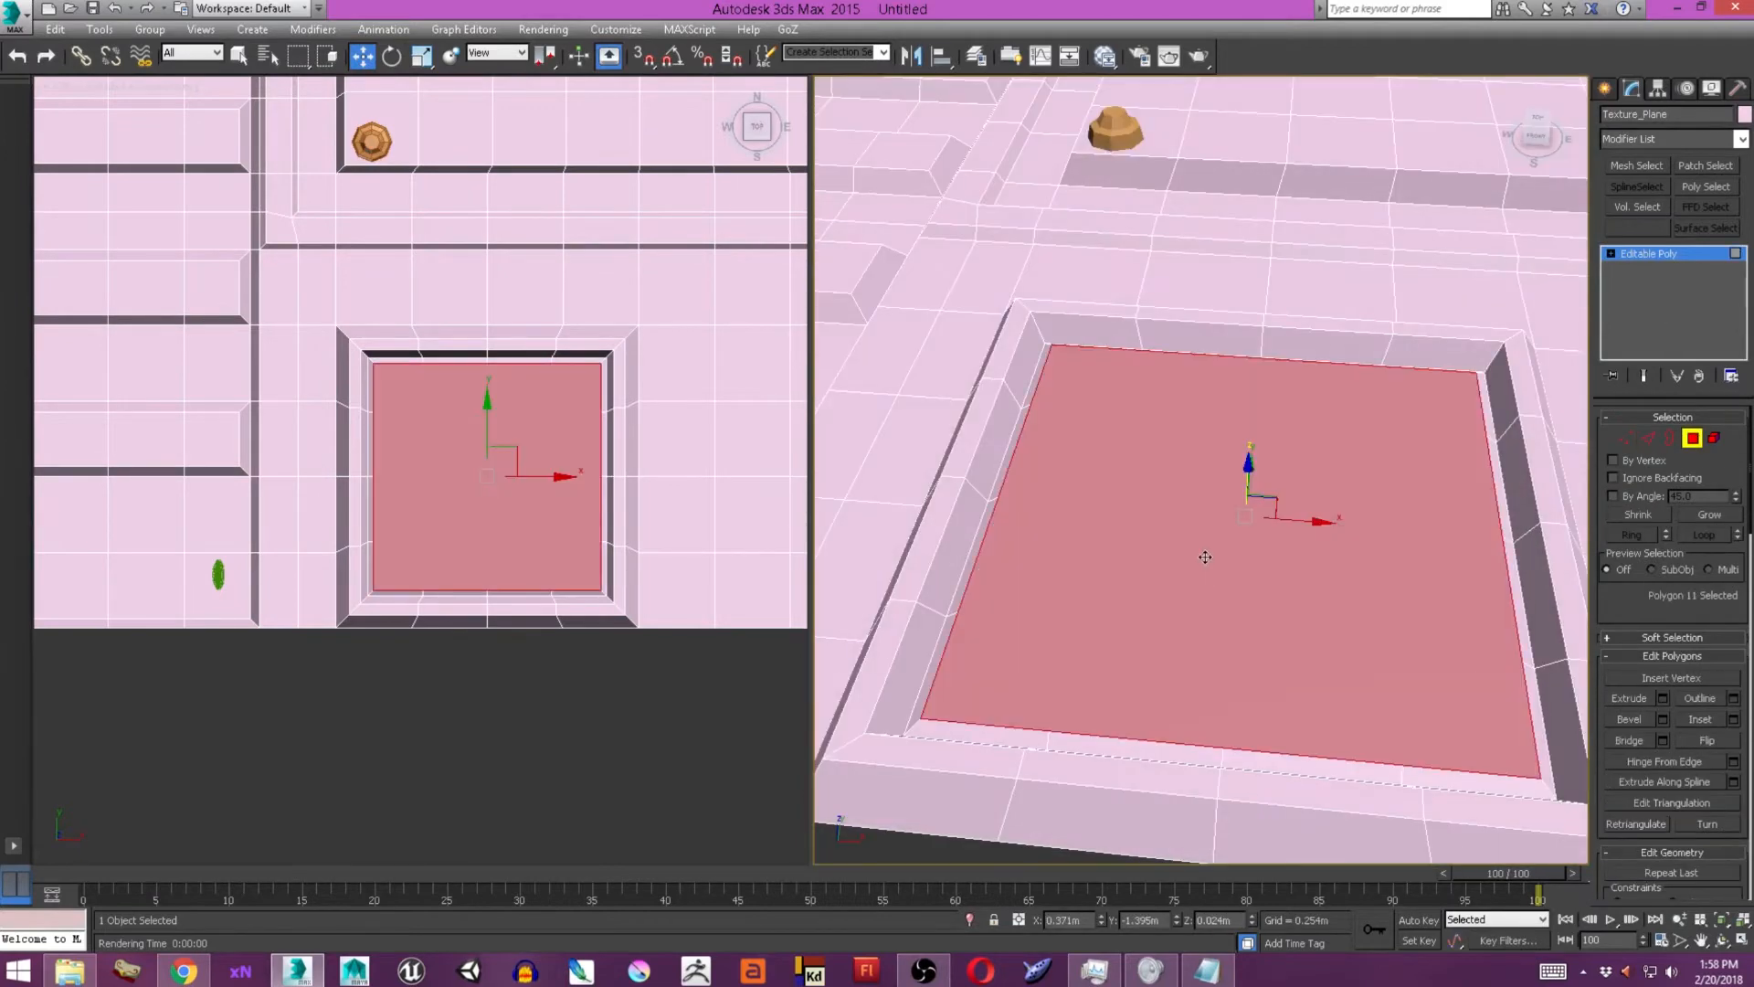
Try to turn the merged floor polygon into a rounded shape with GeoPoly.
{"action": "left_click", "coordinate": [1009, 57]}
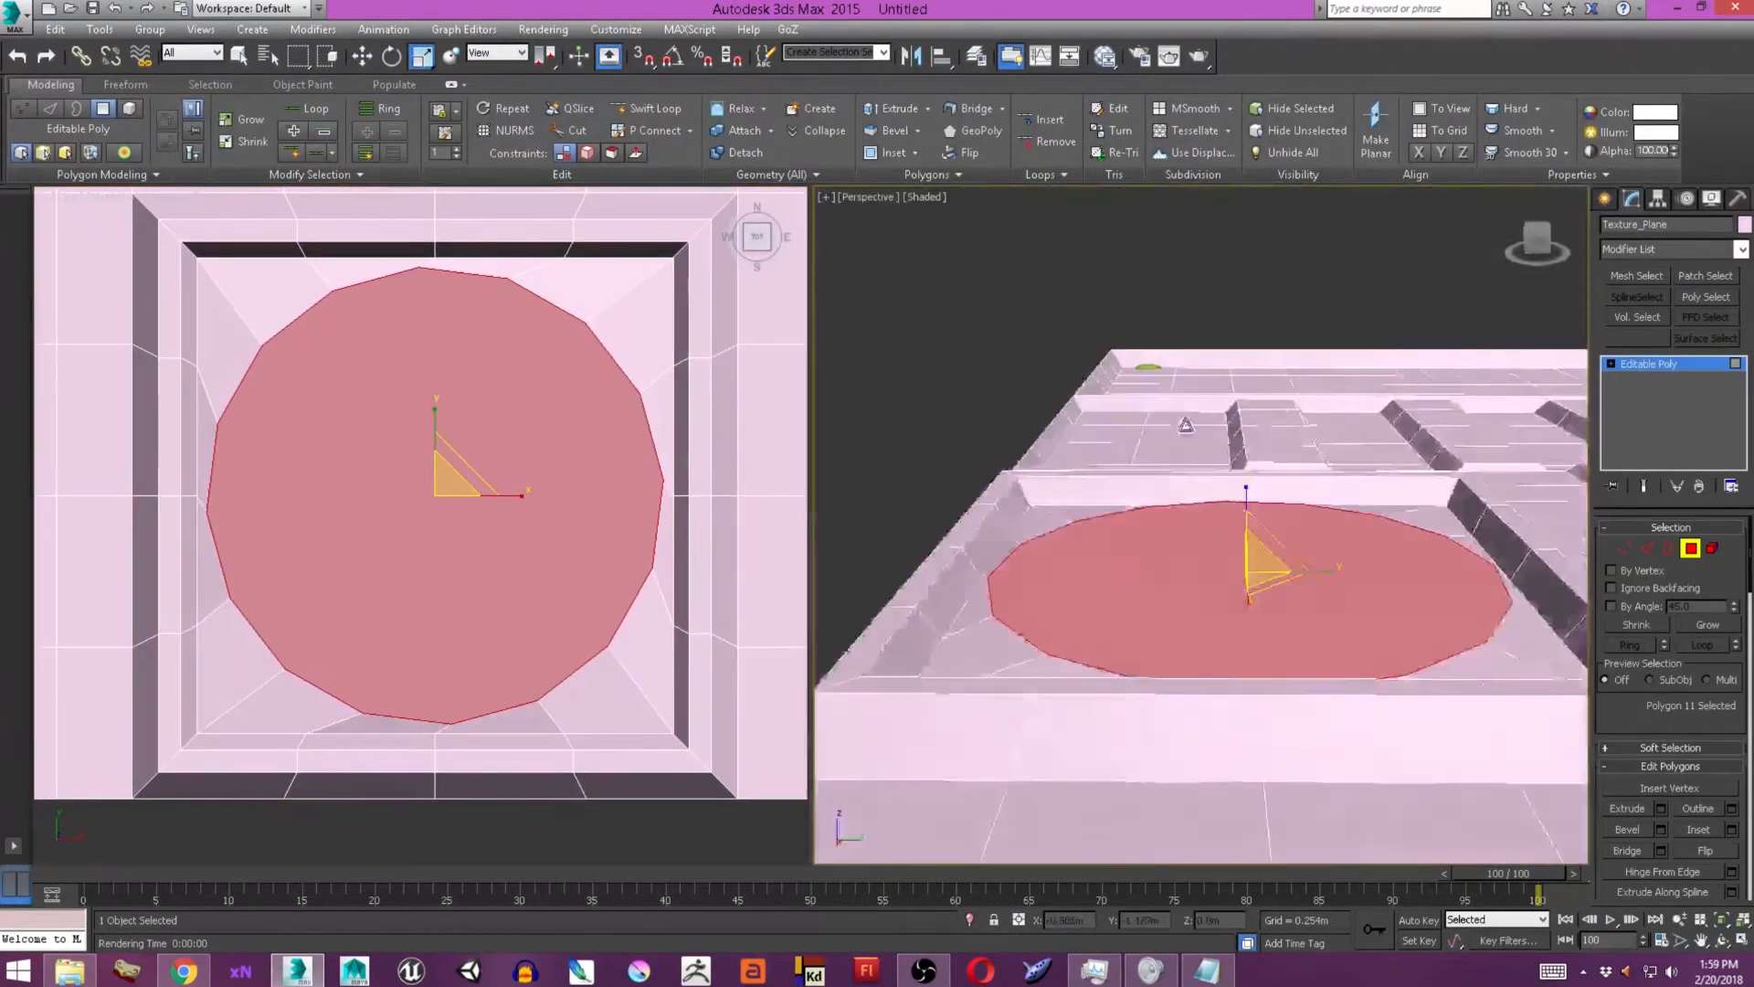
{"action": "key", "text": "w"}
{"action": "middle_click_drag", "start_coordinate": [1186, 426], "coordinate": [1040, 504], "text": "alt"}
{"action": "key", "text": "e"}
{"action": "key", "text": "r"}
{"action": "key", "text": "ctrl+z"}
{"action": "key", "text": "ctrl+z"}
{"action": "key", "text": "ctrl+z"}
Reshape the floor polygon into a many-sided circle centered inside the square recess.
{"action": "key", "text": "ctrl+Page_Up"}
{"action": "middle_click_drag", "start_coordinate": [1109, 320], "coordinate": [1128, 532], "text": "alt"}
{"action": "left_click", "coordinate": [1205, 589]}
{"action": "key", "text": ";"}
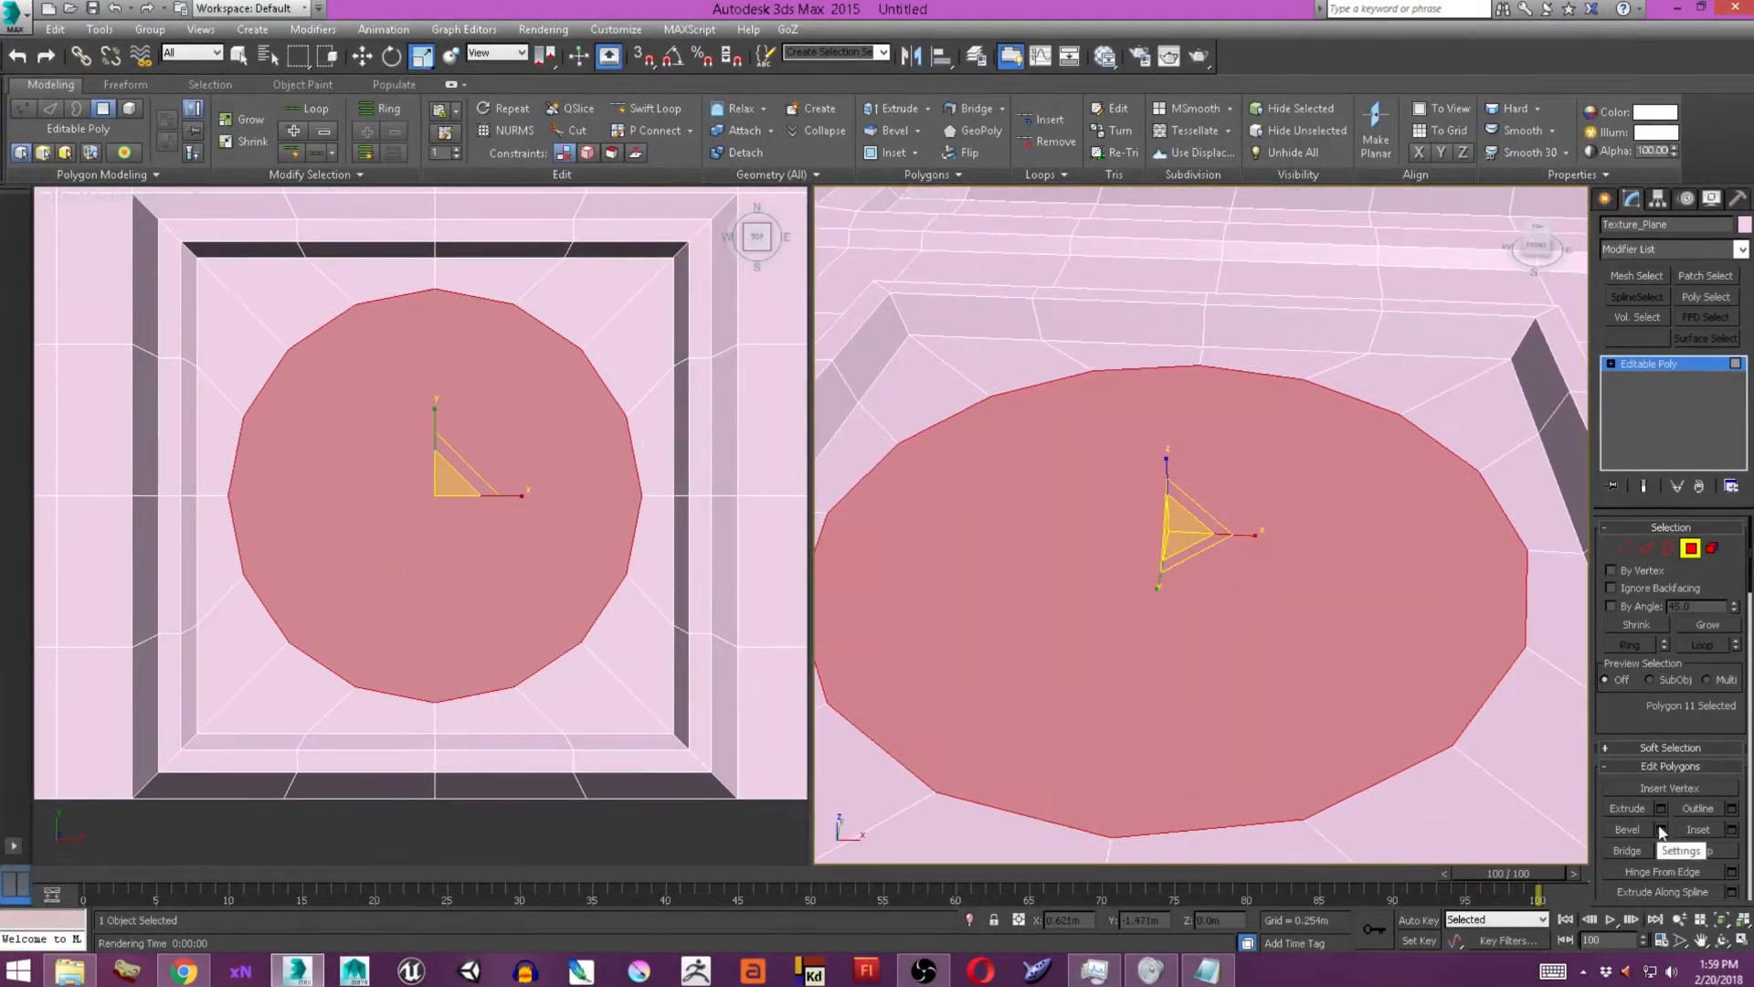
Raise the circle into a low rimmed disc and extrude its inset top face downward.
{"action": "left_click", "coordinate": [1660, 828]}
{"action": "left_click", "coordinate": [1731, 829]}
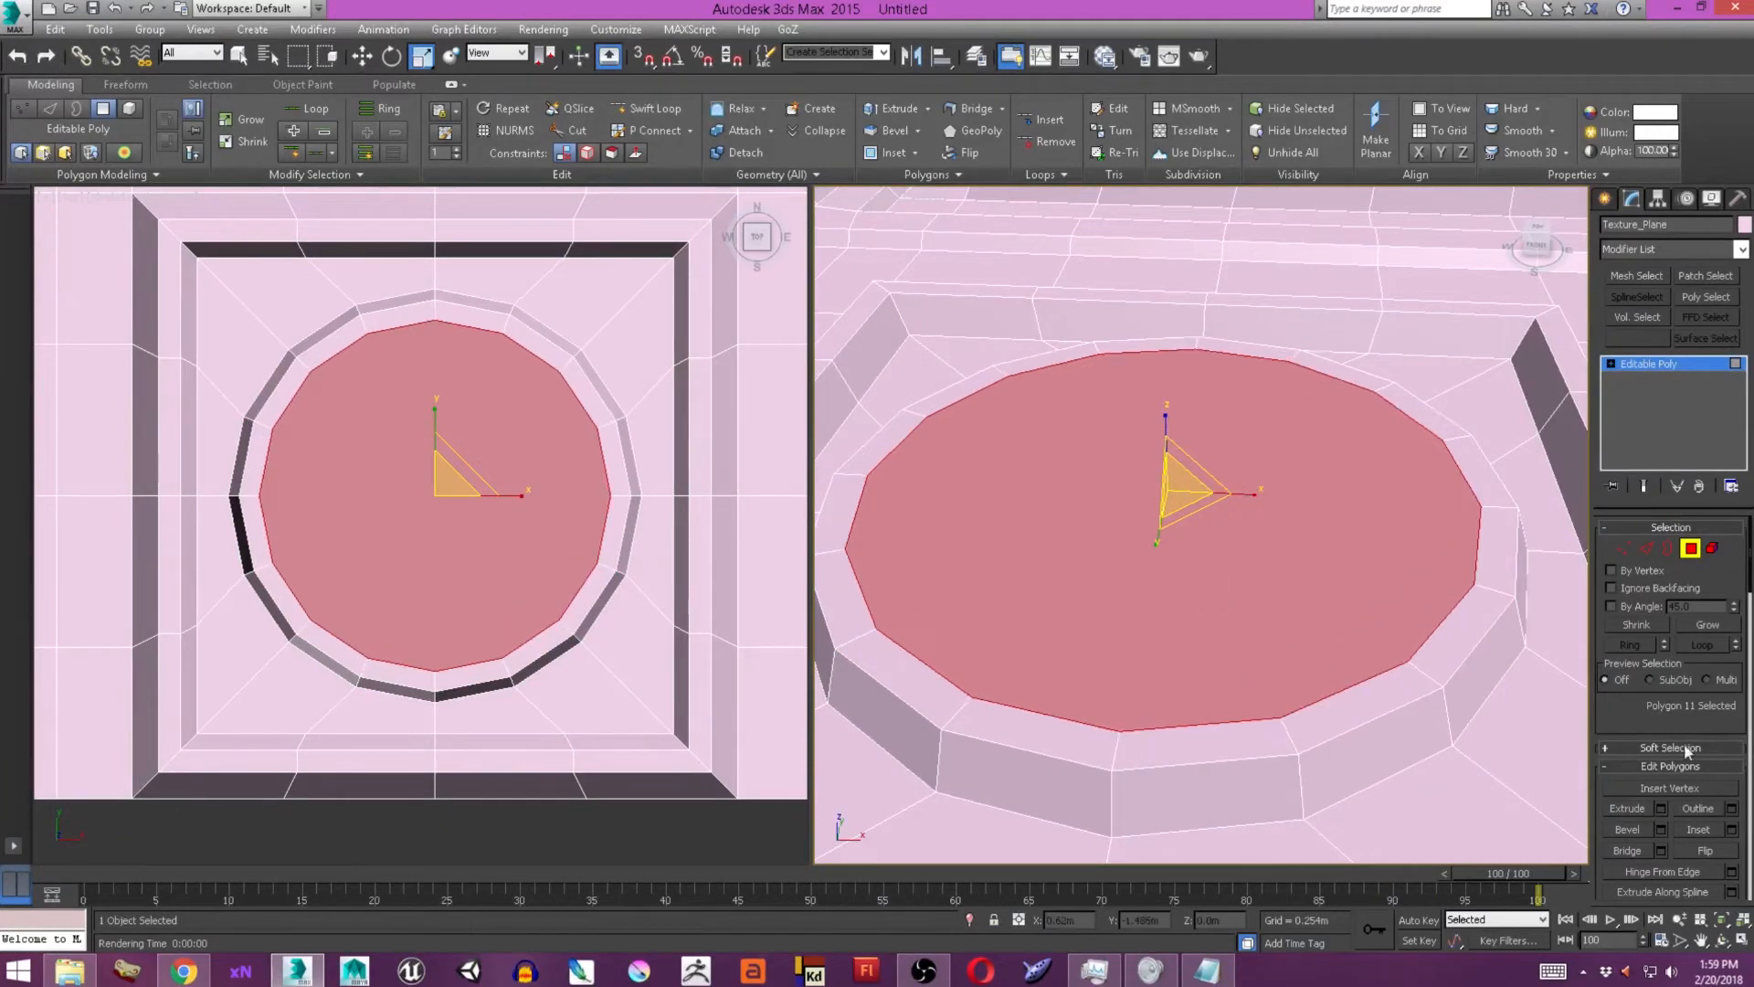
{"action": "left_click", "coordinate": [1660, 808]}
{"action": "left_click_drag", "start_coordinate": [1213, 560], "coordinate": [1213, 578]}
{"action": "left_click", "coordinate": [1214, 585]}
Scale the sunken circular face smaller and inset it to add an inner ring.
{"action": "left_click_drag", "start_coordinate": [1180, 512], "coordinate": [1177, 575]}
{"action": "middle_click_drag", "start_coordinate": [1177, 576], "coordinate": [1302, 653], "text": "alt"}
{"action": "left_click", "coordinate": [1732, 831]}
{"action": "left_click", "coordinate": [1211, 585]}
Collapse the dish's innermost vertices into a single center point.
{"action": "left_click", "coordinate": [1625, 549], "text": "ctrl"}
{"action": "scroll", "coordinate": [1681, 785], "scroll_direction": "down", "scroll_amount": 3}
{"action": "left_click", "coordinate": [1710, 862]}
{"action": "key", "text": "w"}
{"action": "scroll", "coordinate": [1301, 631], "scroll_direction": "down", "scroll_amount": 2}
{"action": "left_click", "coordinate": [1605, 199]}
{"action": "left_click", "coordinate": [1010, 57]}
Clone the framed panel's set of four screws as a separate object.
{"action": "middle_click_drag", "start_coordinate": [1137, 356], "coordinate": [1001, 380]}
{"action": "scroll", "coordinate": [498, 446], "scroll_direction": "down", "scroll_amount": 7}
{"action": "scroll", "coordinate": [366, 310], "scroll_direction": "up", "scroll_amount": 4}
{"action": "middle_click_drag", "start_coordinate": [310, 173], "coordinate": [343, 267]}
{"action": "left_click", "coordinate": [352, 262]}
{"action": "left_click_drag", "start_coordinate": [354, 262], "coordinate": [482, 262], "text": "shift"}
{"action": "left_click", "coordinate": [900, 568]}
Scale the cloned screws down and move them over the square dish panel.
{"action": "scroll", "coordinate": [1068, 495], "scroll_direction": "down", "scroll_amount": 8}
{"action": "left_click_drag", "start_coordinate": [1279, 235], "coordinate": [1148, 429]}
{"action": "key", "text": "r"}
{"action": "left_click", "coordinate": [690, 425]}
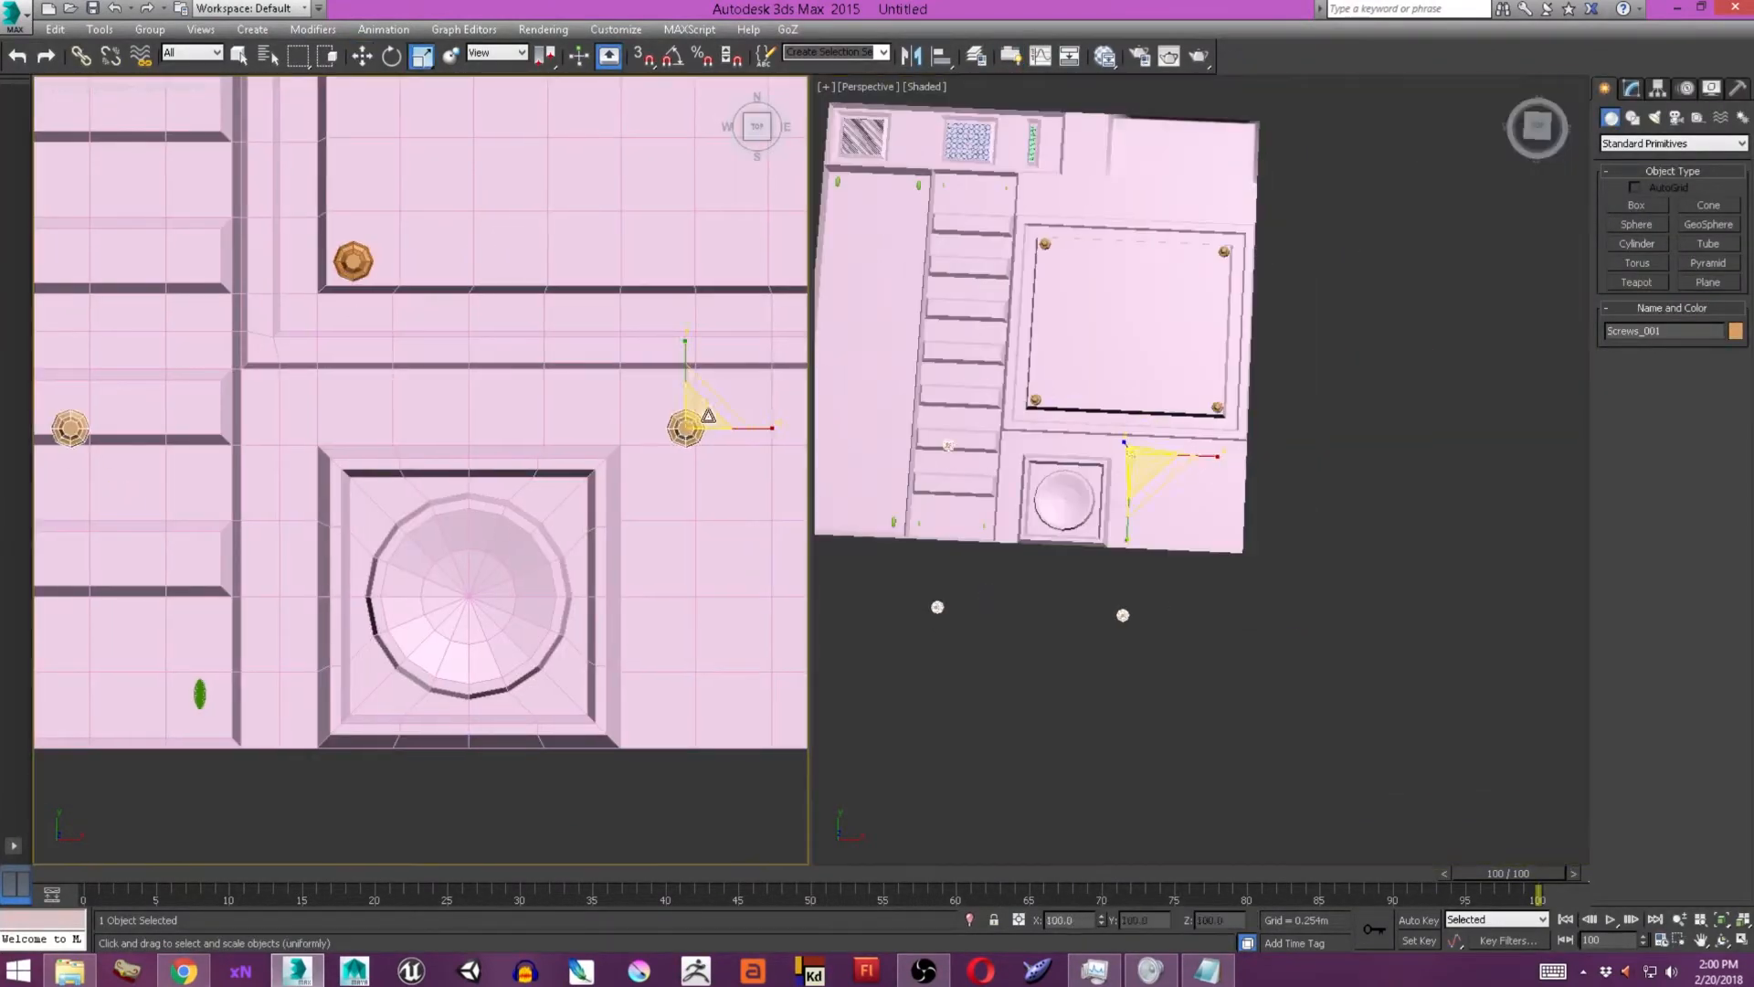
{"action": "key", "text": "ctrl+z"}
{"action": "scroll", "coordinate": [585, 479], "scroll_direction": "up", "scroll_amount": 4}
{"action": "middle_click_drag", "start_coordinate": [584, 479], "coordinate": [601, 262]}
{"action": "left_click_drag", "start_coordinate": [601, 265], "coordinate": [602, 263]}
{"action": "middle_click_drag", "start_coordinate": [601, 263], "coordinate": [646, 267]}
Move the cloned screw elements in pairs into the four corners around the dish.
{"action": "left_click", "coordinate": [1631, 88]}
{"action": "left_click", "coordinate": [1715, 439]}
{"action": "key", "text": "w"}
{"action": "left_click_drag", "start_coordinate": [97, 671], "coordinate": [680, 763]}
{"action": "left_click_drag", "start_coordinate": [101, 203], "coordinate": [172, 779]}
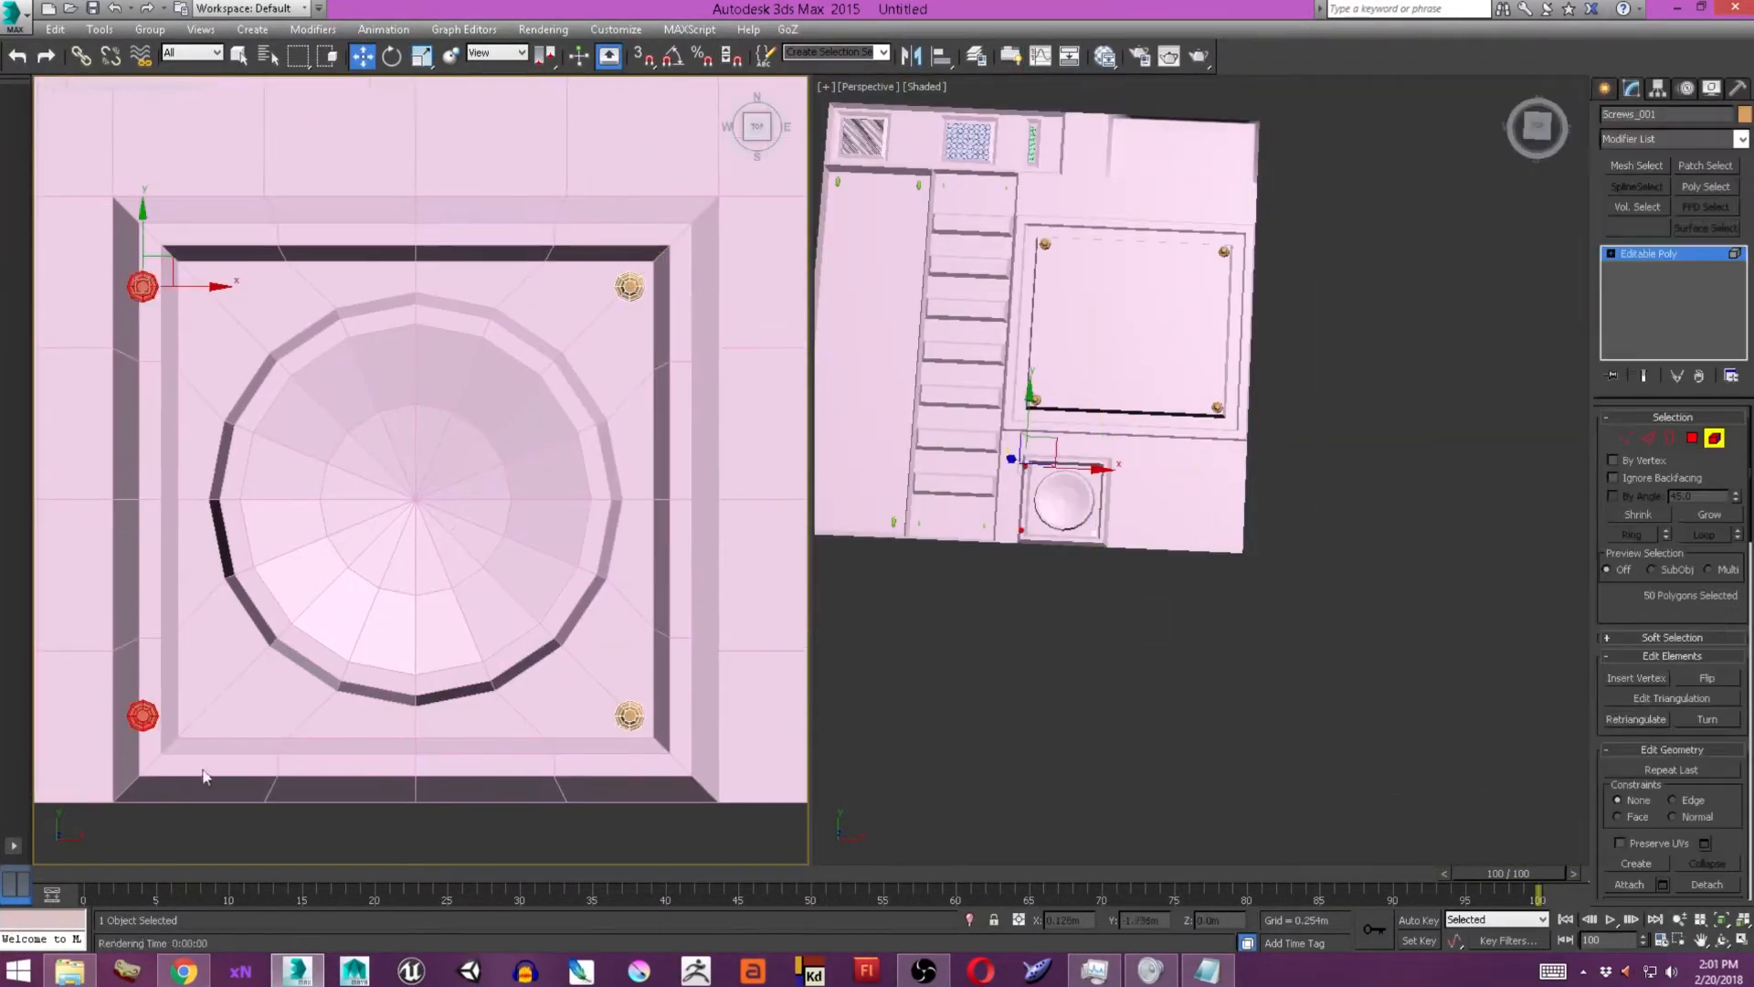
{"action": "left_click", "coordinate": [1605, 89]}
{"action": "scroll", "coordinate": [1370, 512], "scroll_direction": "up", "scroll_amount": 6}
{"action": "middle_click_drag", "start_coordinate": [1425, 640], "coordinate": [1437, 567], "text": "alt"}
{"action": "scroll", "coordinate": [1398, 384], "scroll_direction": "down", "scroll_amount": 3}
Bevel the block of Texture_Plane polygons beside the dish panel downward into a rectangular corner recess.
{"action": "middle_click_drag", "start_coordinate": [1398, 384], "coordinate": [1068, 396]}
{"action": "left_click", "coordinate": [1133, 457]}
{"action": "scroll", "coordinate": [573, 498], "scroll_direction": "down", "scroll_amount": 6}
{"action": "middle_click_drag", "start_coordinate": [661, 536], "coordinate": [478, 577]}
{"action": "left_click", "coordinate": [1631, 89]}
{"action": "left_click", "coordinate": [1691, 439]}
{"action": "left_click_drag", "start_coordinate": [741, 739], "coordinate": [450, 482]}
{"action": "left_click", "coordinate": [1661, 720]}
{"action": "middle_click_drag", "start_coordinate": [1389, 631], "coordinate": [1233, 512], "text": "alt"}
{"action": "left_click_drag", "start_coordinate": [1214, 506], "coordinate": [1219, 548]}
{"action": "middle_click_drag", "start_coordinate": [1105, 484], "coordinate": [1032, 539], "text": "alt"}
{"action": "left_click", "coordinate": [1209, 560]}
Extrude the block of polygons along the corner recess's upper side into a raised rectangular panel and scale its top face.
{"action": "scroll", "coordinate": [548, 612], "scroll_direction": "up", "scroll_amount": 5}
{"action": "scroll", "coordinate": [366, 494], "scroll_direction": "down", "scroll_amount": 4}
{"action": "middle_click_drag", "start_coordinate": [365, 493], "coordinate": [329, 467]}
{"action": "scroll", "coordinate": [485, 634], "scroll_direction": "up", "scroll_amount": 2}
{"action": "left_click", "coordinate": [327, 439]}
{"action": "left_click", "coordinate": [327, 488], "text": "ctrl"}
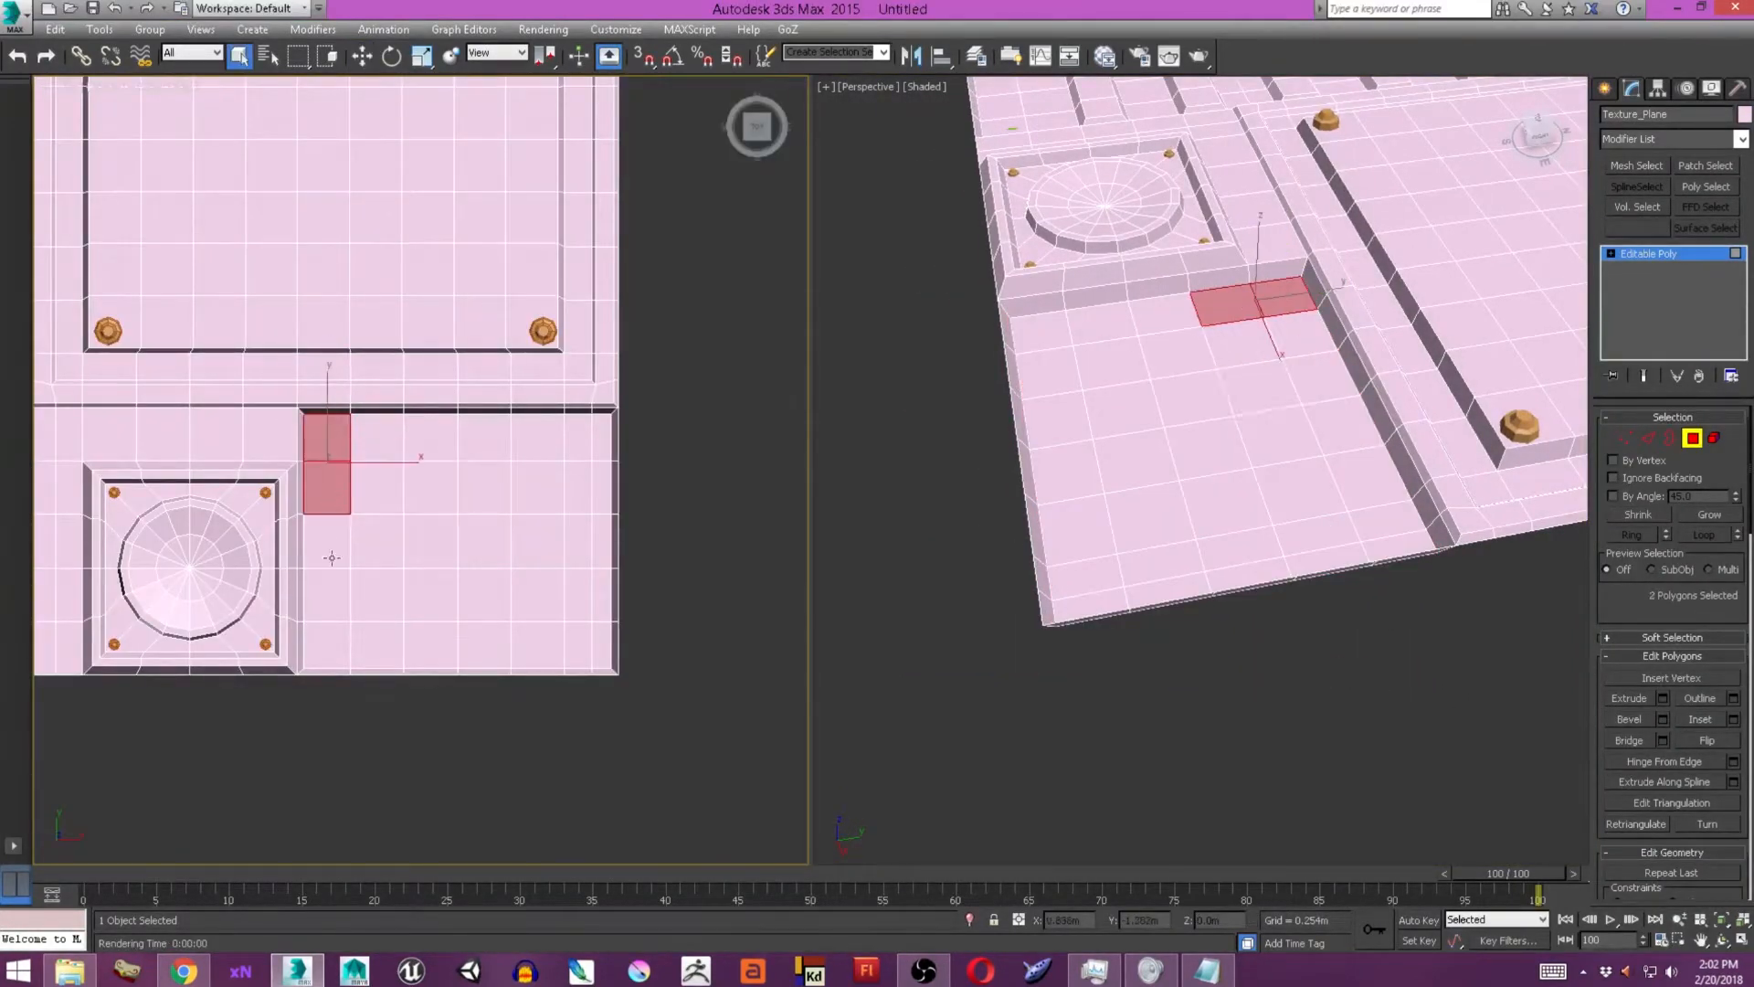
{"action": "left_click", "coordinate": [332, 555], "text": "ctrl"}
{"action": "left_click_drag", "start_coordinate": [379, 439], "coordinate": [488, 548], "text": "ctrl"}
{"action": "middle_click_drag", "start_coordinate": [662, 560], "coordinate": [656, 560]}
{"action": "left_click", "coordinate": [532, 541], "text": "ctrl"}
{"action": "left_click", "coordinate": [531, 488], "text": "ctrl"}
{"action": "left_click", "coordinate": [532, 440], "text": "ctrl"}
{"action": "left_click", "coordinate": [1662, 698]}
{"action": "middle_click_drag", "start_coordinate": [1324, 501], "coordinate": [1225, 525], "text": "alt"}
{"action": "left_click", "coordinate": [1210, 532]}
{"action": "key", "text": "r"}
{"action": "left_click_drag", "start_coordinate": [1220, 484], "coordinate": [1213, 475]}
Inset the raised panel's top face twice, then extrude and scale the inner face to form a stepped inner rectangle.
{"action": "left_click", "coordinate": [1732, 719]}
{"action": "middle_click_drag", "start_coordinate": [1298, 585], "coordinate": [1261, 594], "text": "alt"}
{"action": "left_click", "coordinate": [1211, 533]}
{"action": "scroll", "coordinate": [1279, 530], "scroll_direction": "up", "scroll_amount": 2}
{"action": "key", "text": "w"}
{"action": "left_click", "coordinate": [1733, 719]}
{"action": "left_click", "coordinate": [1211, 533]}
{"action": "left_click", "coordinate": [1662, 698]}
{"action": "left_click", "coordinate": [1210, 533]}
{"action": "middle_click_drag", "start_coordinate": [1279, 512], "coordinate": [1215, 584], "text": "alt"}
{"action": "key", "text": "r"}
{"action": "left_click_drag", "start_coordinate": [1230, 474], "coordinate": [1230, 469]}
Draw a hexagonal NGon spline about 0.043 m in radius below the texture plane and copy it twice in a row.
{"action": "scroll", "coordinate": [559, 431], "scroll_direction": "up", "scroll_amount": 4}
{"action": "middle_click_drag", "start_coordinate": [429, 436], "coordinate": [607, 447]}
{"action": "scroll", "coordinate": [606, 439], "scroll_direction": "down", "scroll_amount": 1}
{"action": "middle_click_drag", "start_coordinate": [1132, 475], "coordinate": [1315, 457], "text": "alt"}
{"action": "scroll", "coordinate": [557, 365], "scroll_direction": "down", "scroll_amount": 1}
{"action": "middle_click_drag", "start_coordinate": [558, 457], "coordinate": [585, 320]}
{"action": "left_click", "coordinate": [1605, 89]}
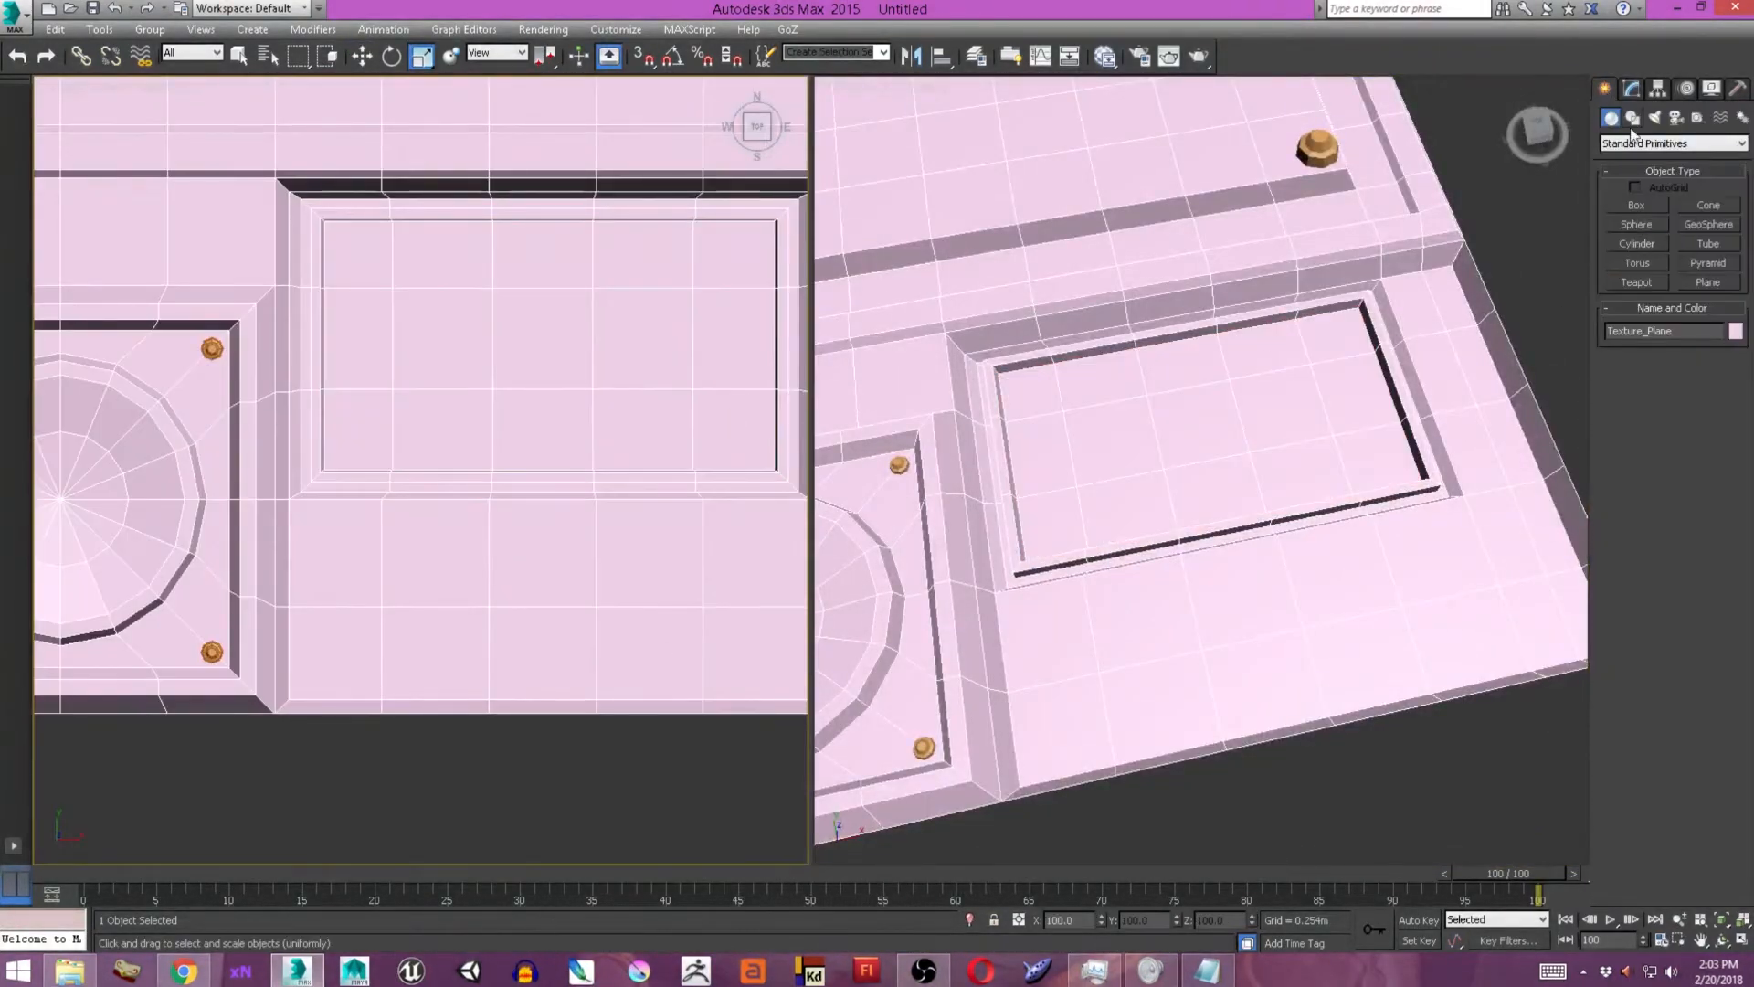
{"action": "left_click", "coordinate": [1632, 118]}
{"action": "left_click", "coordinate": [1636, 277]}
{"action": "middle_click_drag", "start_coordinate": [363, 732], "coordinate": [369, 677]}
{"action": "left_click_drag", "start_coordinate": [355, 661], "coordinate": [380, 664]}
{"action": "key", "text": "w"}
{"action": "left_click_drag", "start_coordinate": [395, 662], "coordinate": [545, 668], "text": "shift"}
Change the last NGon of the row to 4 sides and the first one to 10 sides.
{"action": "left_click", "coordinate": [1631, 89]}
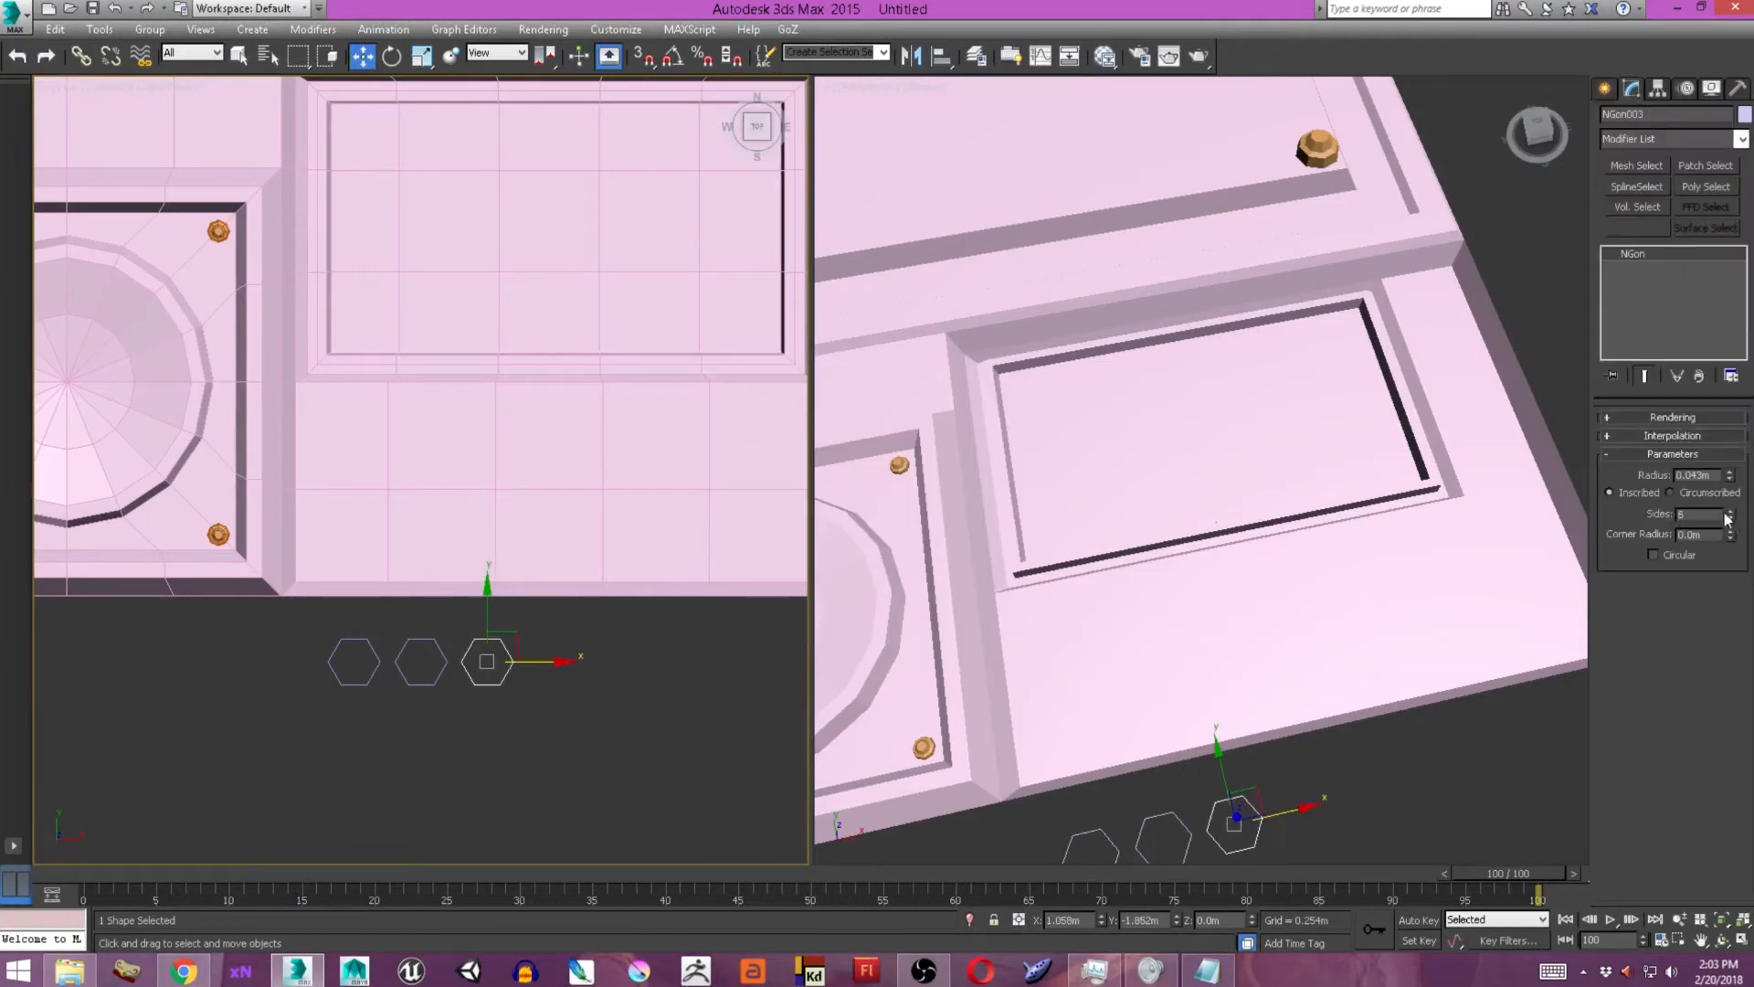
{"action": "left_click", "coordinate": [1731, 511]}
{"action": "scroll", "coordinate": [285, 665], "scroll_direction": "up", "scroll_amount": 4}
{"action": "left_click_drag", "start_coordinate": [294, 676], "coordinate": [731, 512]}
{"action": "right_click", "coordinate": [597, 574]}
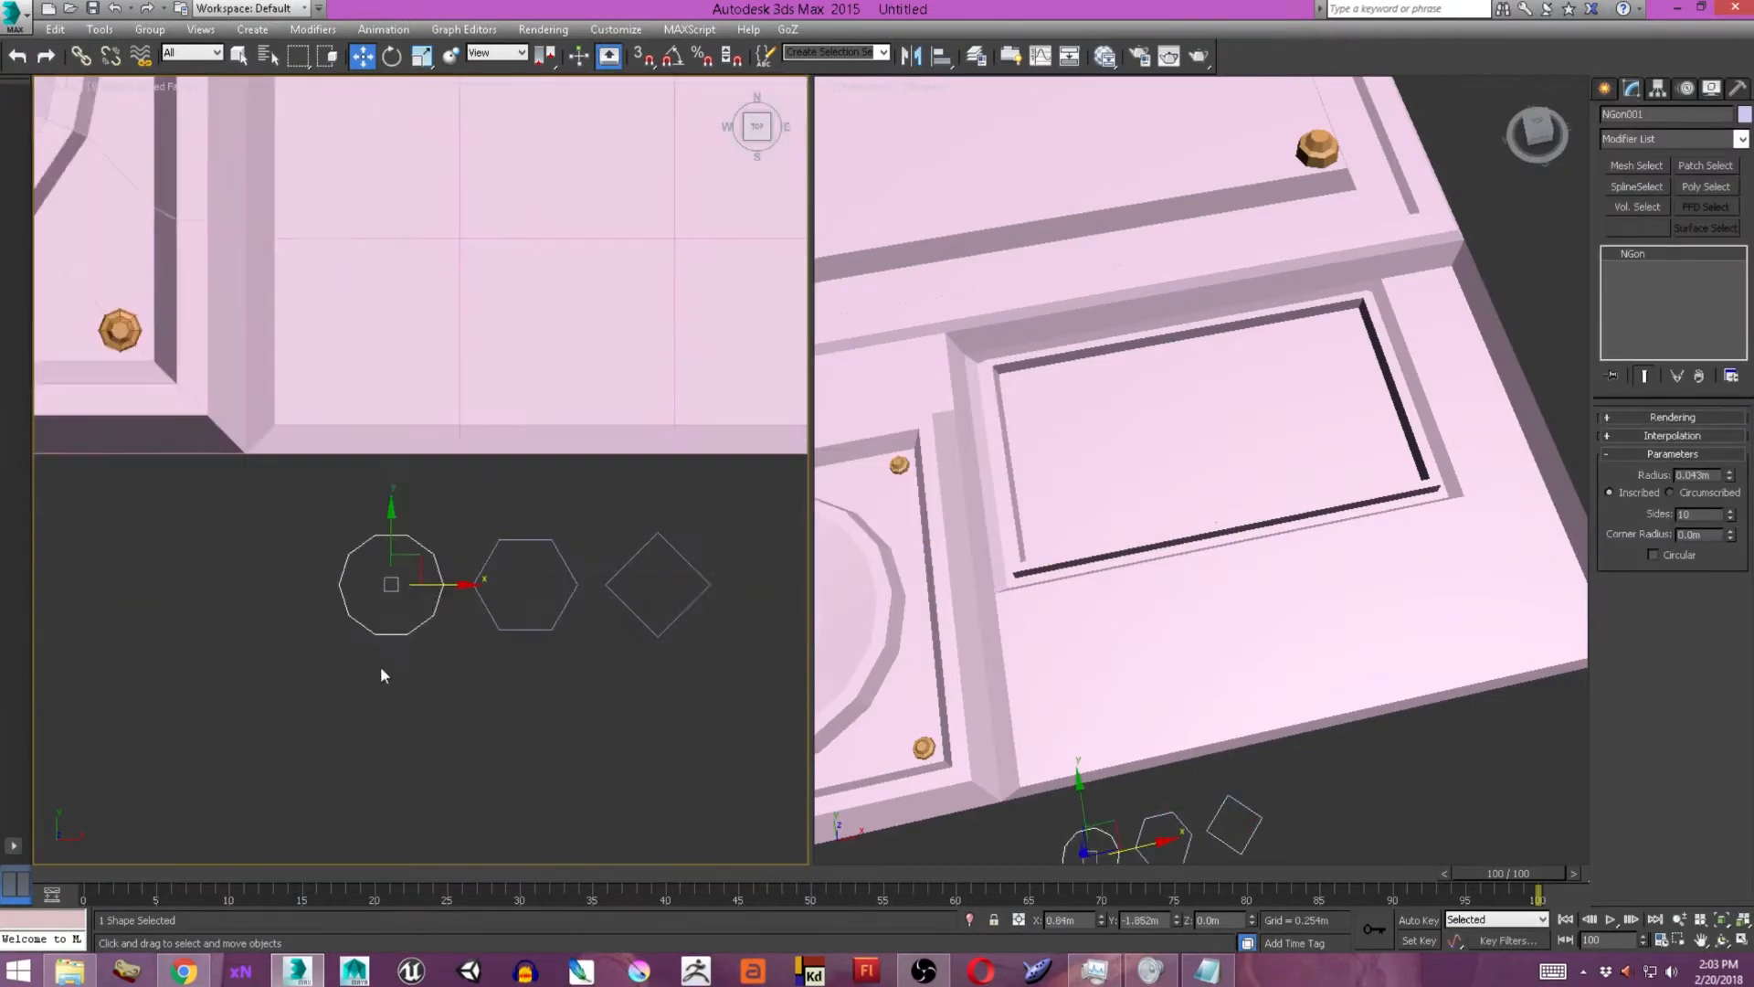
Apply Edit Poly to all three NGons, give them a small thickness and select their top polygons.
{"action": "left_click", "coordinate": [873, 786]}
{"action": "middle_click_drag", "start_coordinate": [1078, 695], "coordinate": [1215, 511], "text": "alt"}
{"action": "left_click", "coordinate": [1676, 140]}
{"action": "key", "text": "e"}
{"action": "left_click", "coordinate": [1637, 202]}
{"action": "key", "text": "4"}
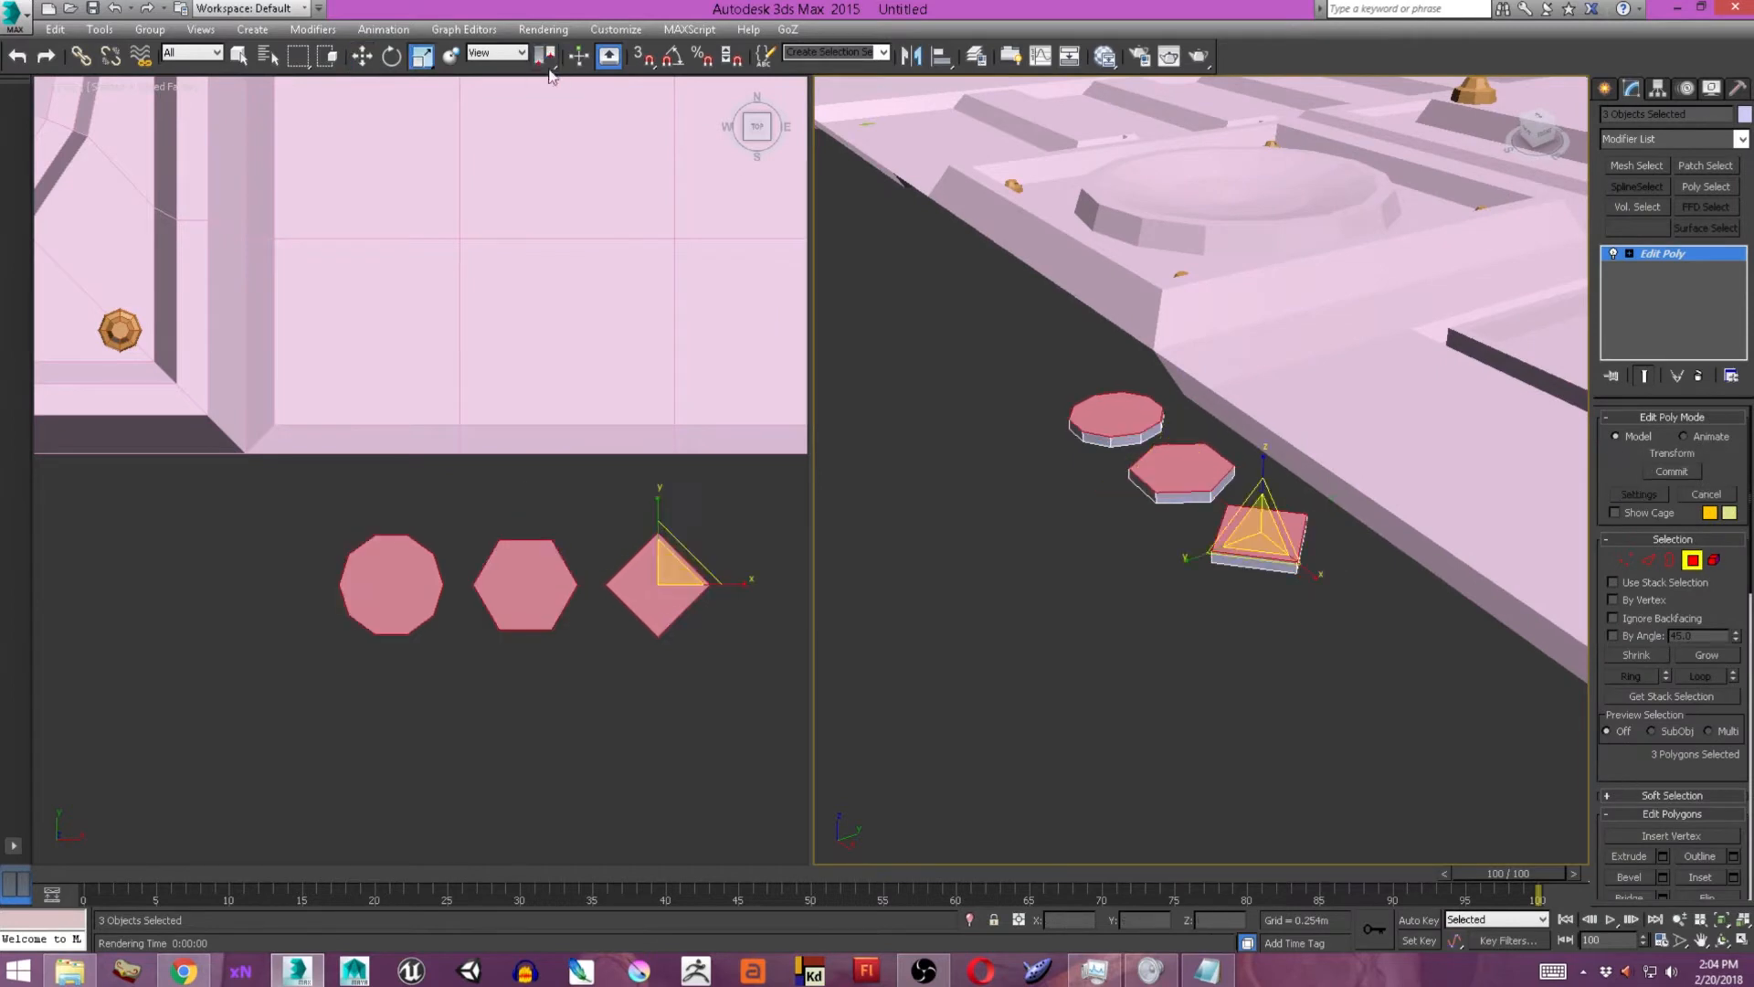
Undo the last change to the top faces and switch the transform center used for scaling.
{"action": "key", "text": "ctrl+z"}
{"action": "left_click", "coordinate": [522, 53]}
{"action": "left_click", "coordinate": [484, 70]}
{"action": "left_click_drag", "start_coordinate": [546, 56], "coordinate": [548, 141]}
{"action": "left_click_drag", "start_coordinate": [546, 57], "coordinate": [551, 99]}
Bevel the three top polygons repeatedly upward and inward to shape the NGons into tiered, tapered studs.
{"action": "left_click_drag", "start_coordinate": [1621, 773], "coordinate": [1621, 745]}
{"action": "left_click", "coordinate": [1662, 850]}
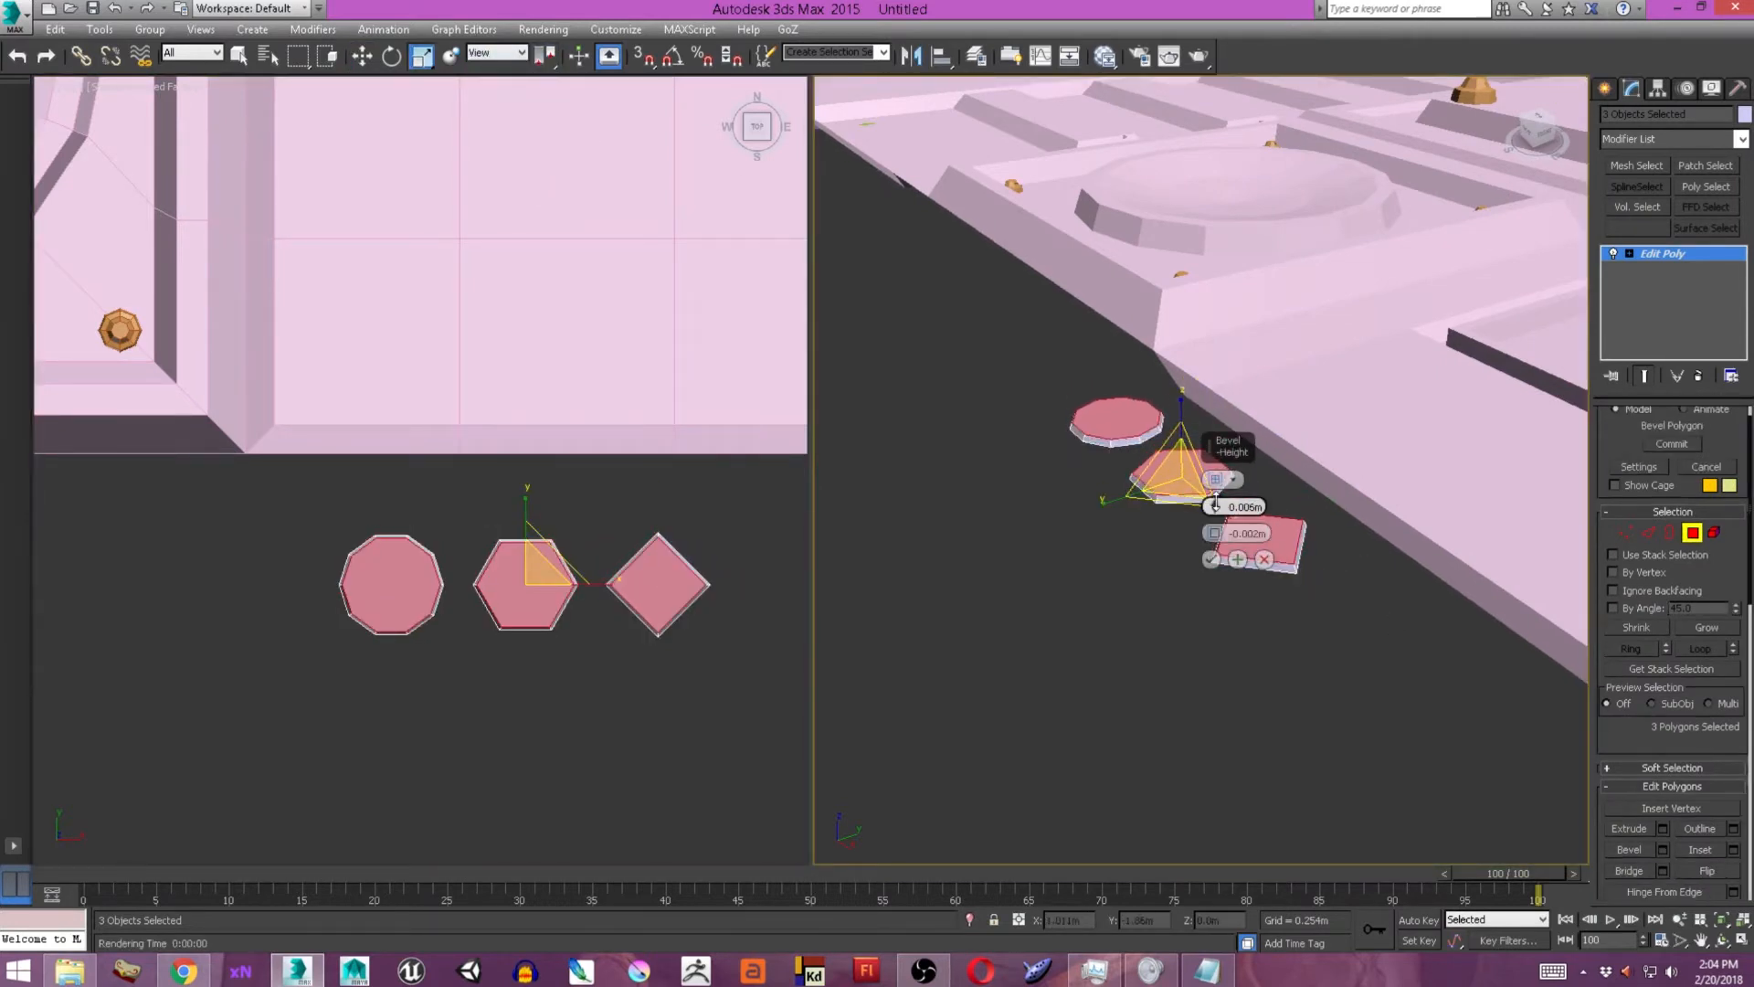
{"action": "scroll", "coordinate": [1297, 522], "scroll_direction": "up", "scroll_amount": 5}
{"action": "right_click", "coordinate": [1214, 507]}
{"action": "right_click", "coordinate": [1215, 532]}
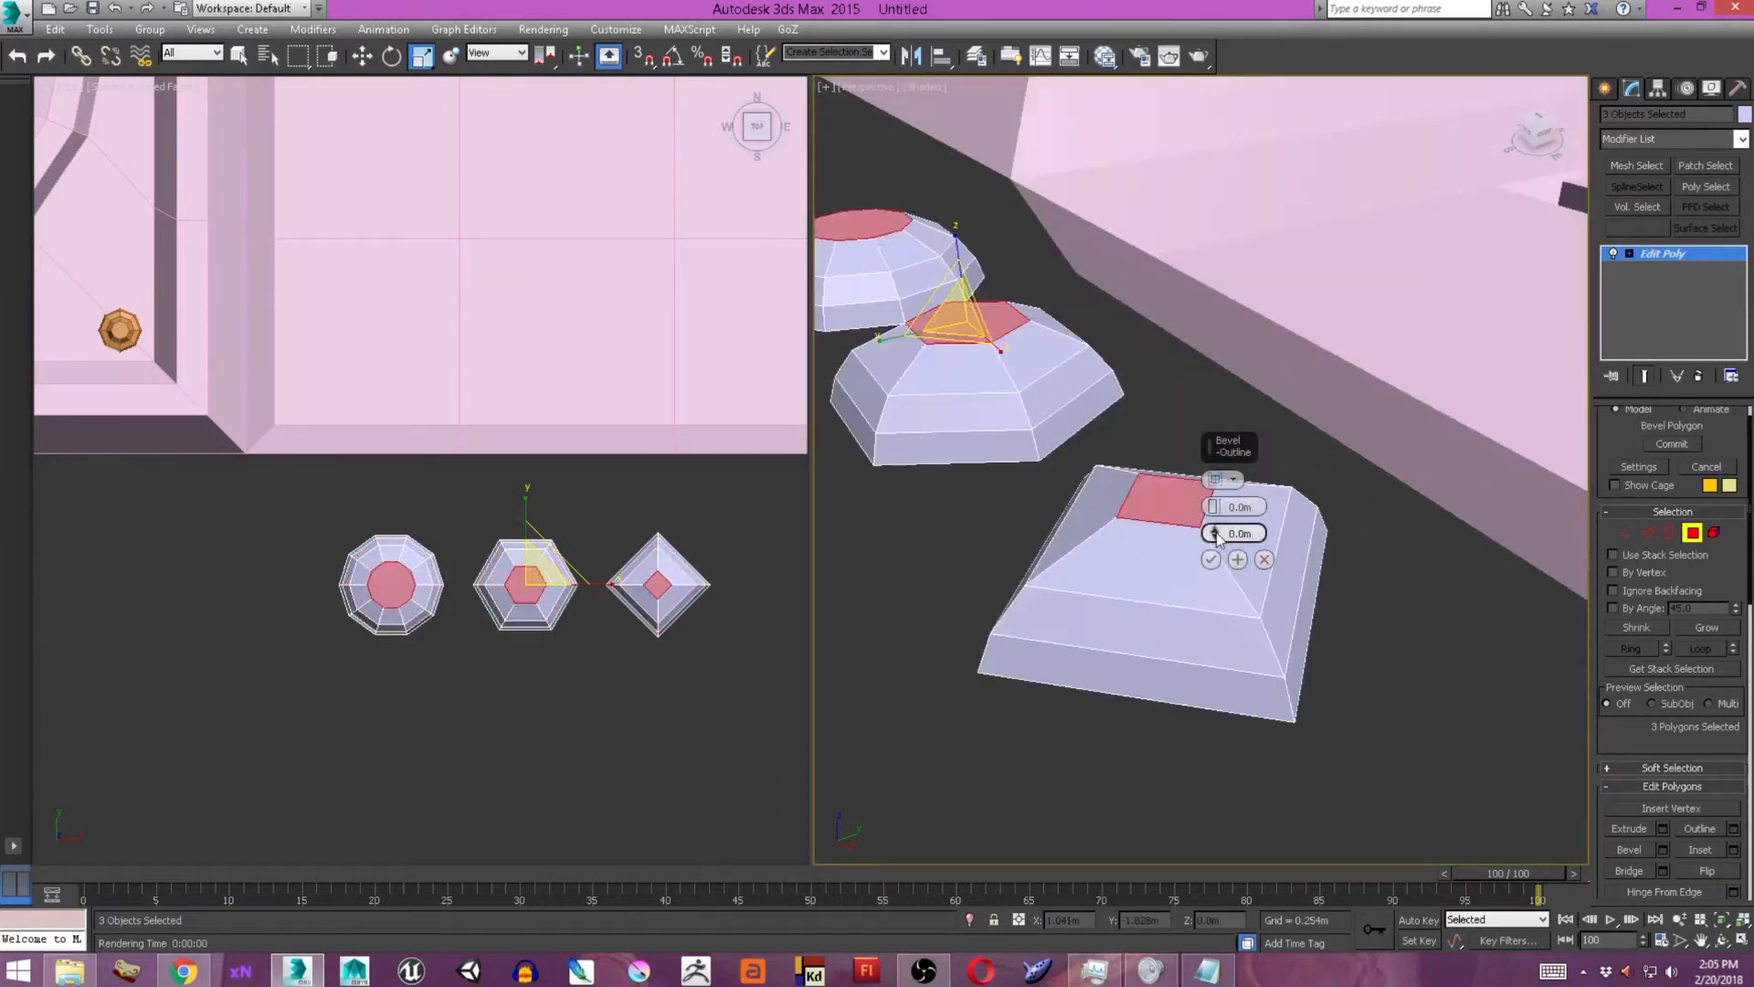
{"action": "left_click", "coordinate": [1211, 559]}
{"action": "mouse_move", "coordinate": [1210, 559]}
{"action": "middle_mouse_down", "text": "alt"}
{"action": "mouse_move", "coordinate": [1206, 541]}
{"action": "mouse_move", "coordinate": [1187, 585]}
{"action": "middle_mouse_up", "text": "alt"}
{"action": "scroll", "coordinate": [1187, 567], "scroll_direction": "down", "scroll_amount": 4}
Select the open bottom borders of all three studs.
{"action": "key", "text": "3"}
{"action": "left_click", "coordinate": [1158, 531]}
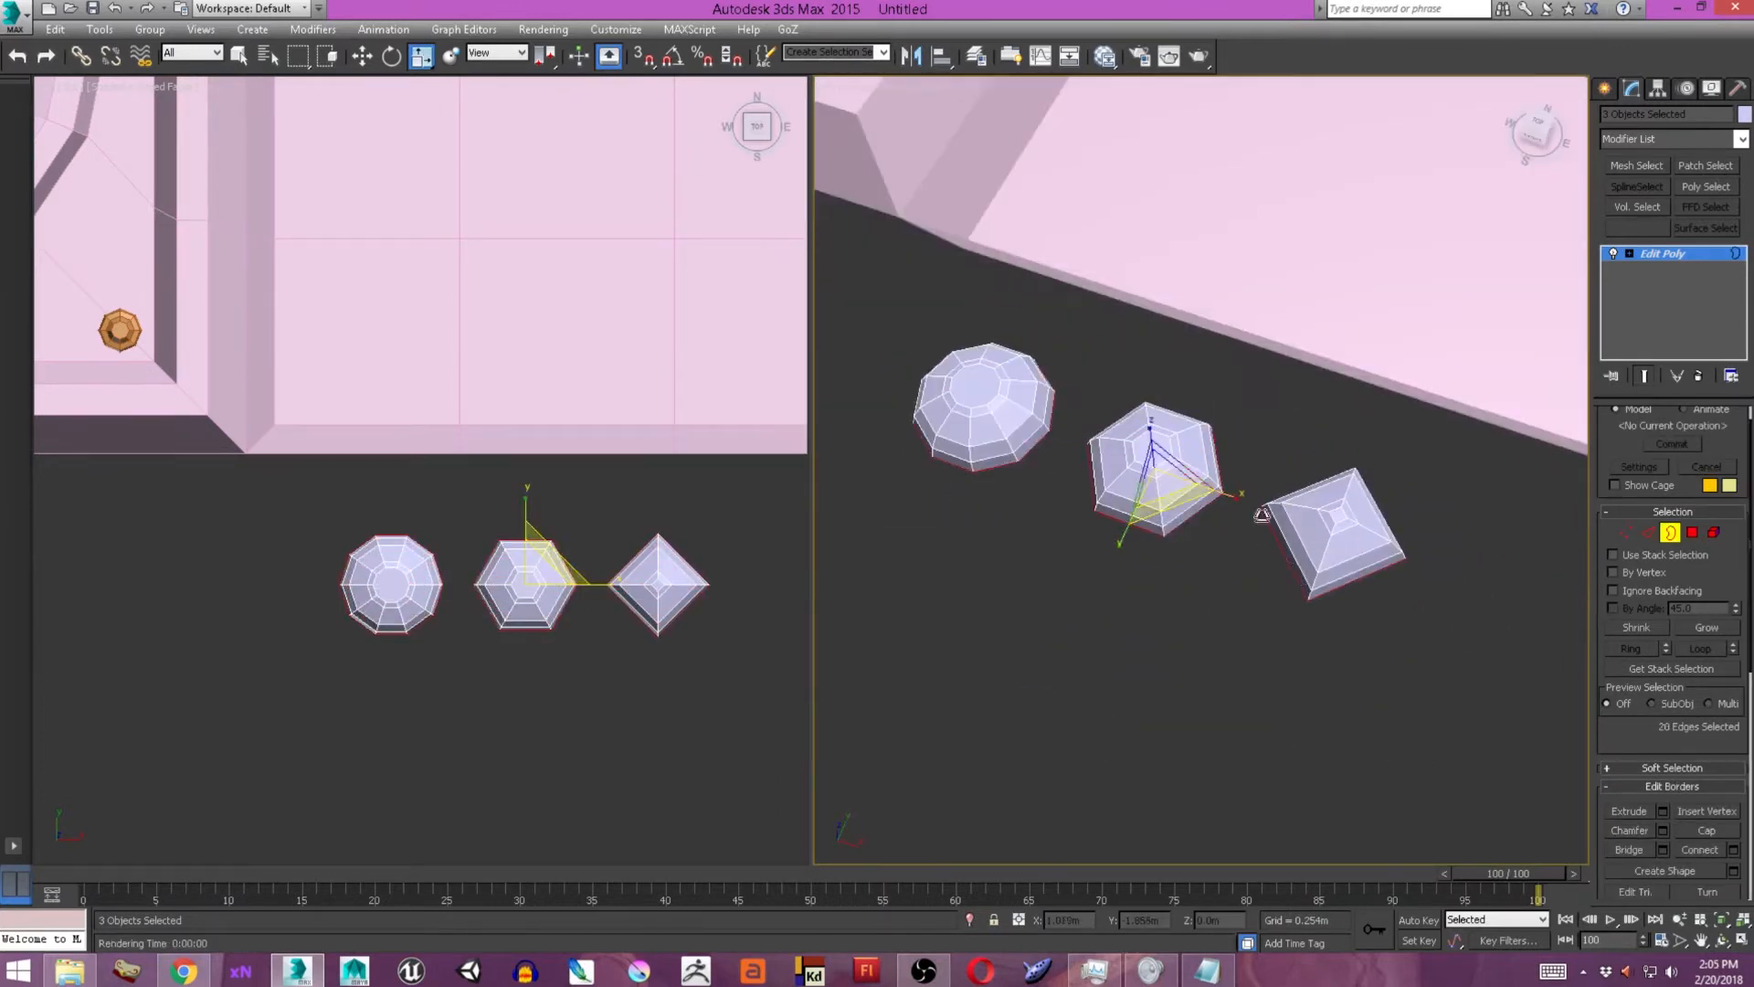
{"action": "middle_click_drag", "start_coordinate": [1304, 532], "coordinate": [1293, 548], "text": "alt"}
Try to scale the studs' bottom borders outward using different transform centers.
{"action": "left_click_drag", "start_coordinate": [1167, 493], "coordinate": [1175, 478]}
{"action": "key", "text": "ctrl+z"}
{"action": "left_click_drag", "start_coordinate": [545, 58], "coordinate": [545, 87]}
{"action": "key", "text": "r"}
{"action": "left_click_drag", "start_coordinate": [1169, 501], "coordinate": [1177, 480]}
{"action": "key", "text": "ctrl+z"}
{"action": "left_click", "coordinate": [546, 63]}
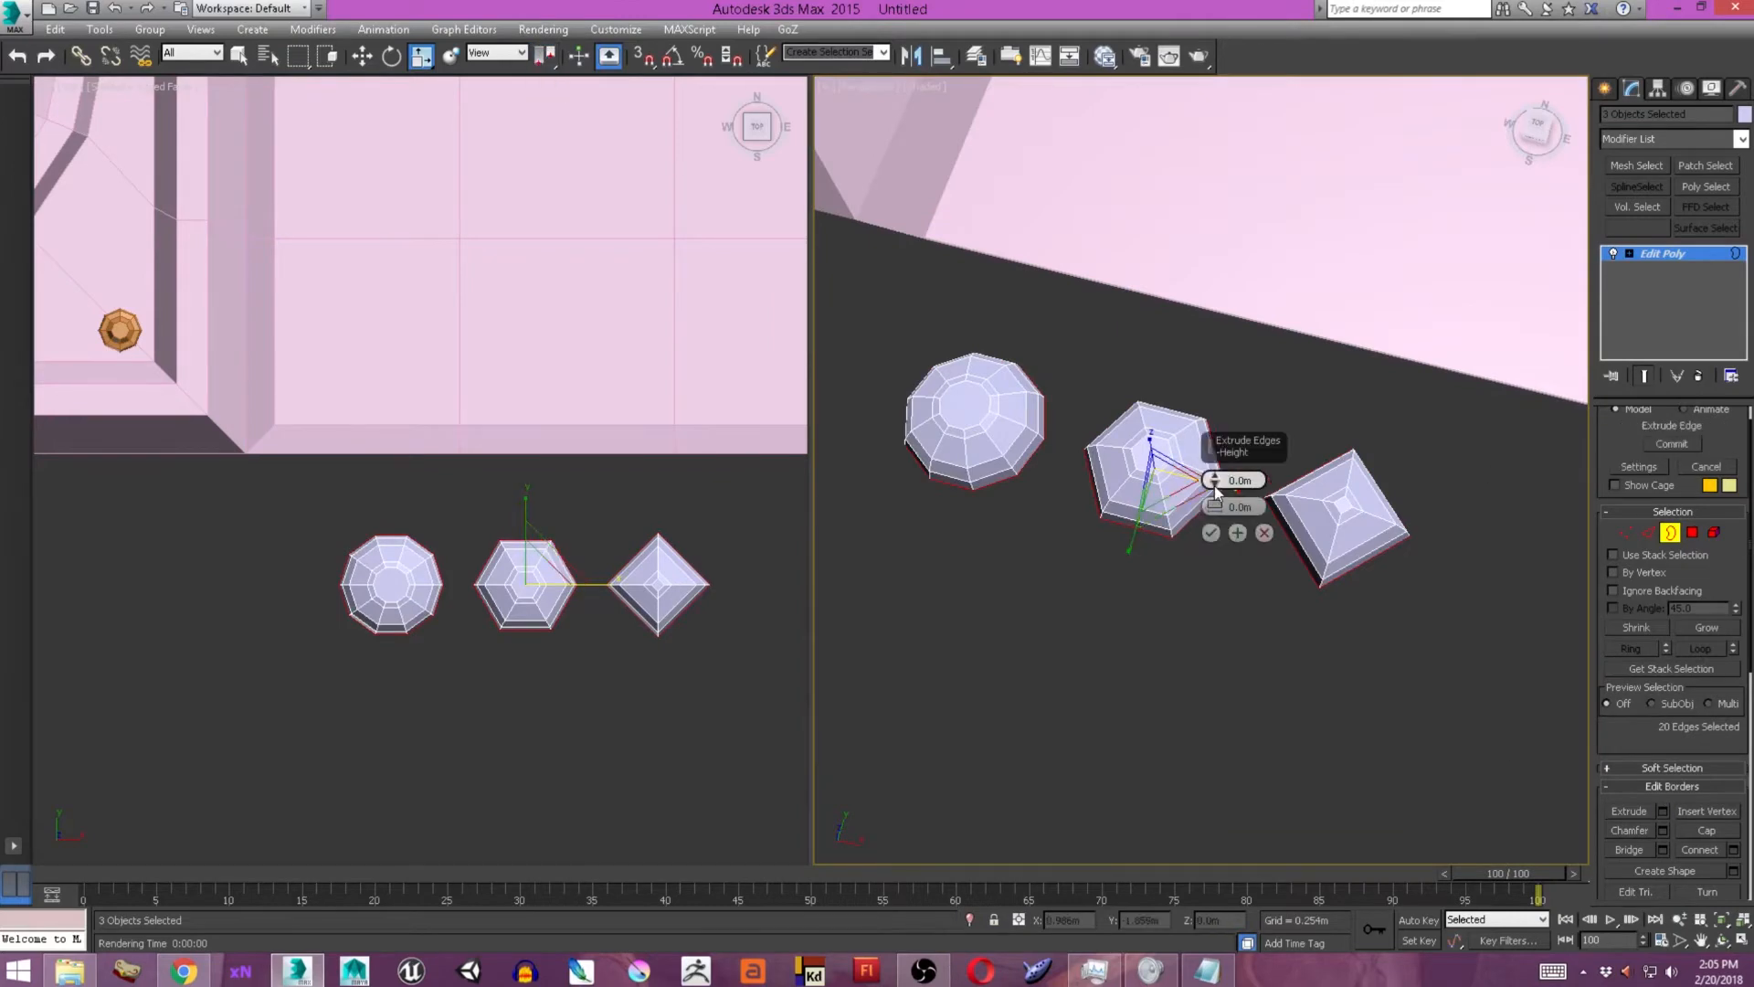
Extrude the studs' bottom border edges outward by 0.01 m with 0 width to form a flat flange around each.
{"action": "scroll", "coordinate": [1226, 548], "scroll_direction": "up", "scroll_amount": 3}
{"action": "middle_click_drag", "start_coordinate": [1229, 589], "coordinate": [1226, 526], "text": "alt"}
{"action": "mouse_move", "coordinate": [1216, 481]}
{"action": "left_mouse_down"}
{"action": "mouse_move", "coordinate": [1217, 455]}
{"action": "mouse_move", "coordinate": [1217, 469]}
{"action": "left_mouse_up"}
{"action": "middle_click_drag", "start_coordinate": [1352, 507], "coordinate": [1374, 575], "text": "alt"}
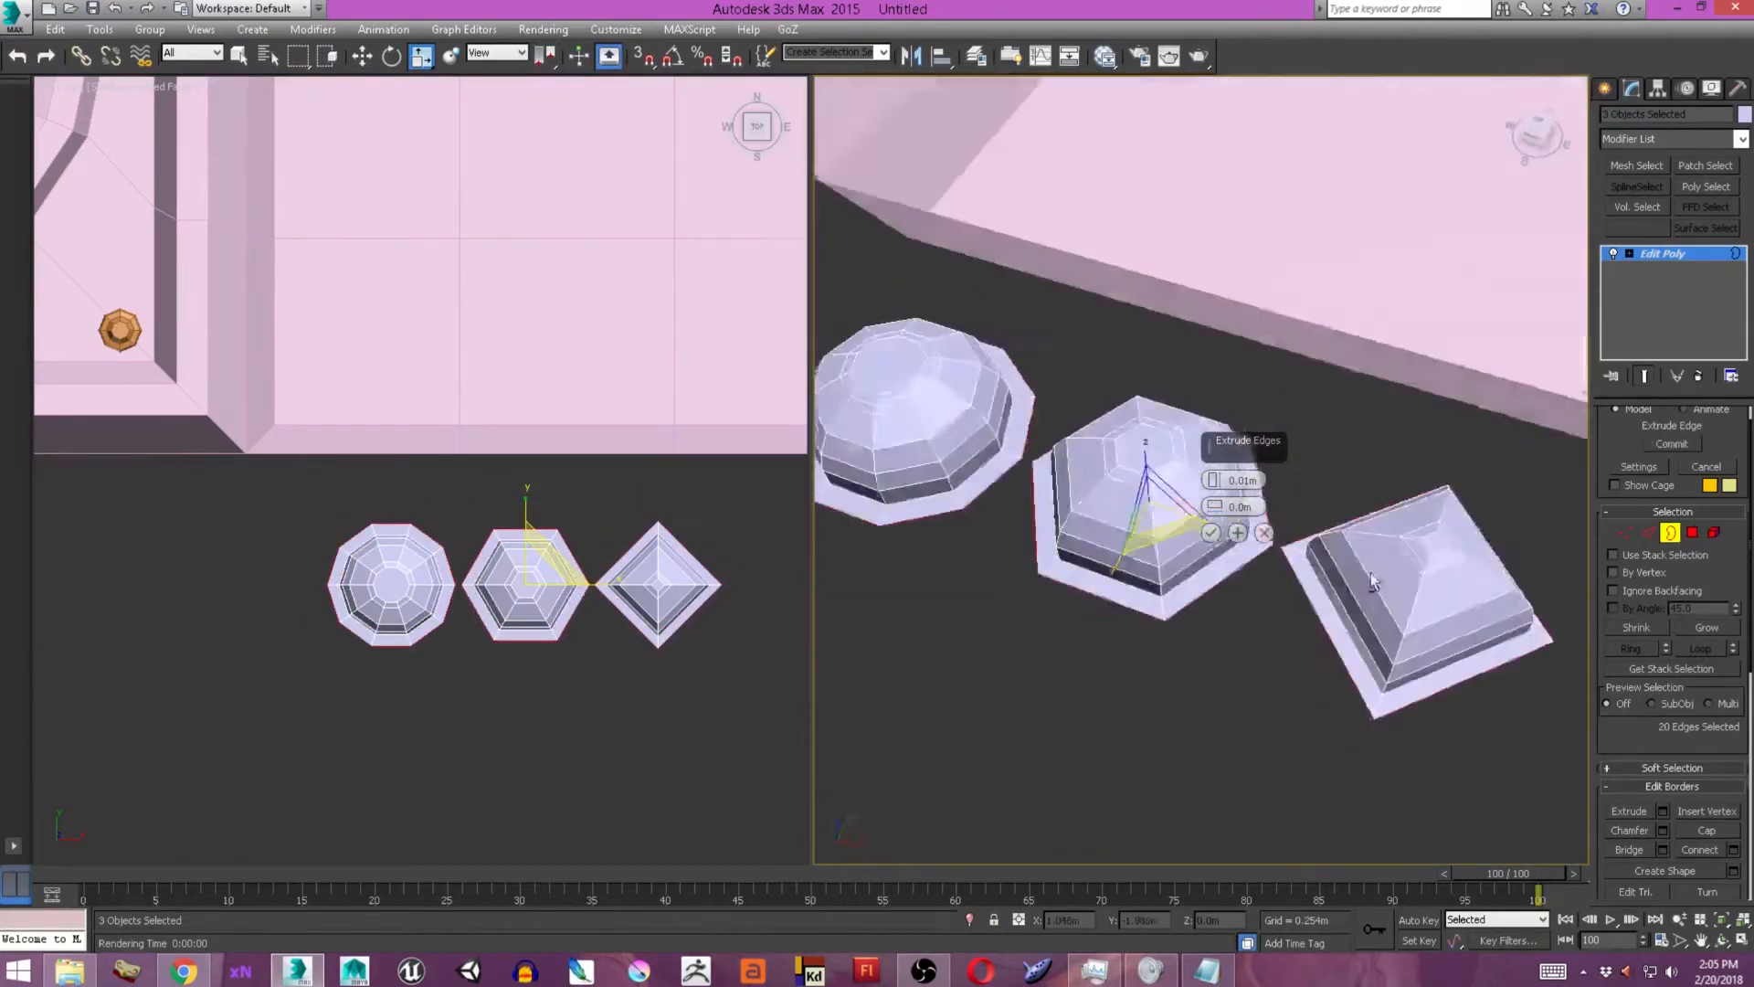
{"action": "left_click_drag", "start_coordinate": [1144, 529], "coordinate": [1145, 524]}
{"action": "middle_click_drag", "start_coordinate": [1145, 524], "coordinate": [1114, 468], "text": "alt"}
Select the edge loops around the bases of the three studs and adjust them.
{"action": "key", "text": "2"}
{"action": "left_click", "coordinate": [1108, 587]}
{"action": "double_click", "coordinate": [1108, 587]}
{"action": "middle_click_drag", "start_coordinate": [1108, 585], "coordinate": [1000, 574]}
{"action": "double_click", "coordinate": [1369, 512]}
{"action": "middle_click_drag", "start_coordinate": [1279, 516], "coordinate": [1580, 518]}
{"action": "double_click", "coordinate": [964, 592]}
{"action": "middle_click_drag", "start_coordinate": [1005, 566], "coordinate": [1042, 548], "text": "alt"}
{"action": "left_click_drag", "start_coordinate": [1110, 511], "coordinate": [1110, 498]}
{"action": "middle_click_drag", "start_coordinate": [1178, 511], "coordinate": [1425, 621], "text": "alt"}
Fine-tune the vertices and edges of the ten-sided stud.
{"action": "key", "text": "1"}
{"action": "scroll", "coordinate": [354, 569], "scroll_direction": "up", "scroll_amount": 6}
{"action": "left_click", "coordinate": [335, 509]}
{"action": "middle_click_drag", "start_coordinate": [413, 466], "coordinate": [391, 434]}
{"action": "key", "text": "2"}
{"action": "middle_click_drag", "start_coordinate": [1279, 676], "coordinate": [1124, 579], "text": "alt"}
{"action": "left_click", "coordinate": [1110, 583]}
{"action": "key", "text": "2"}
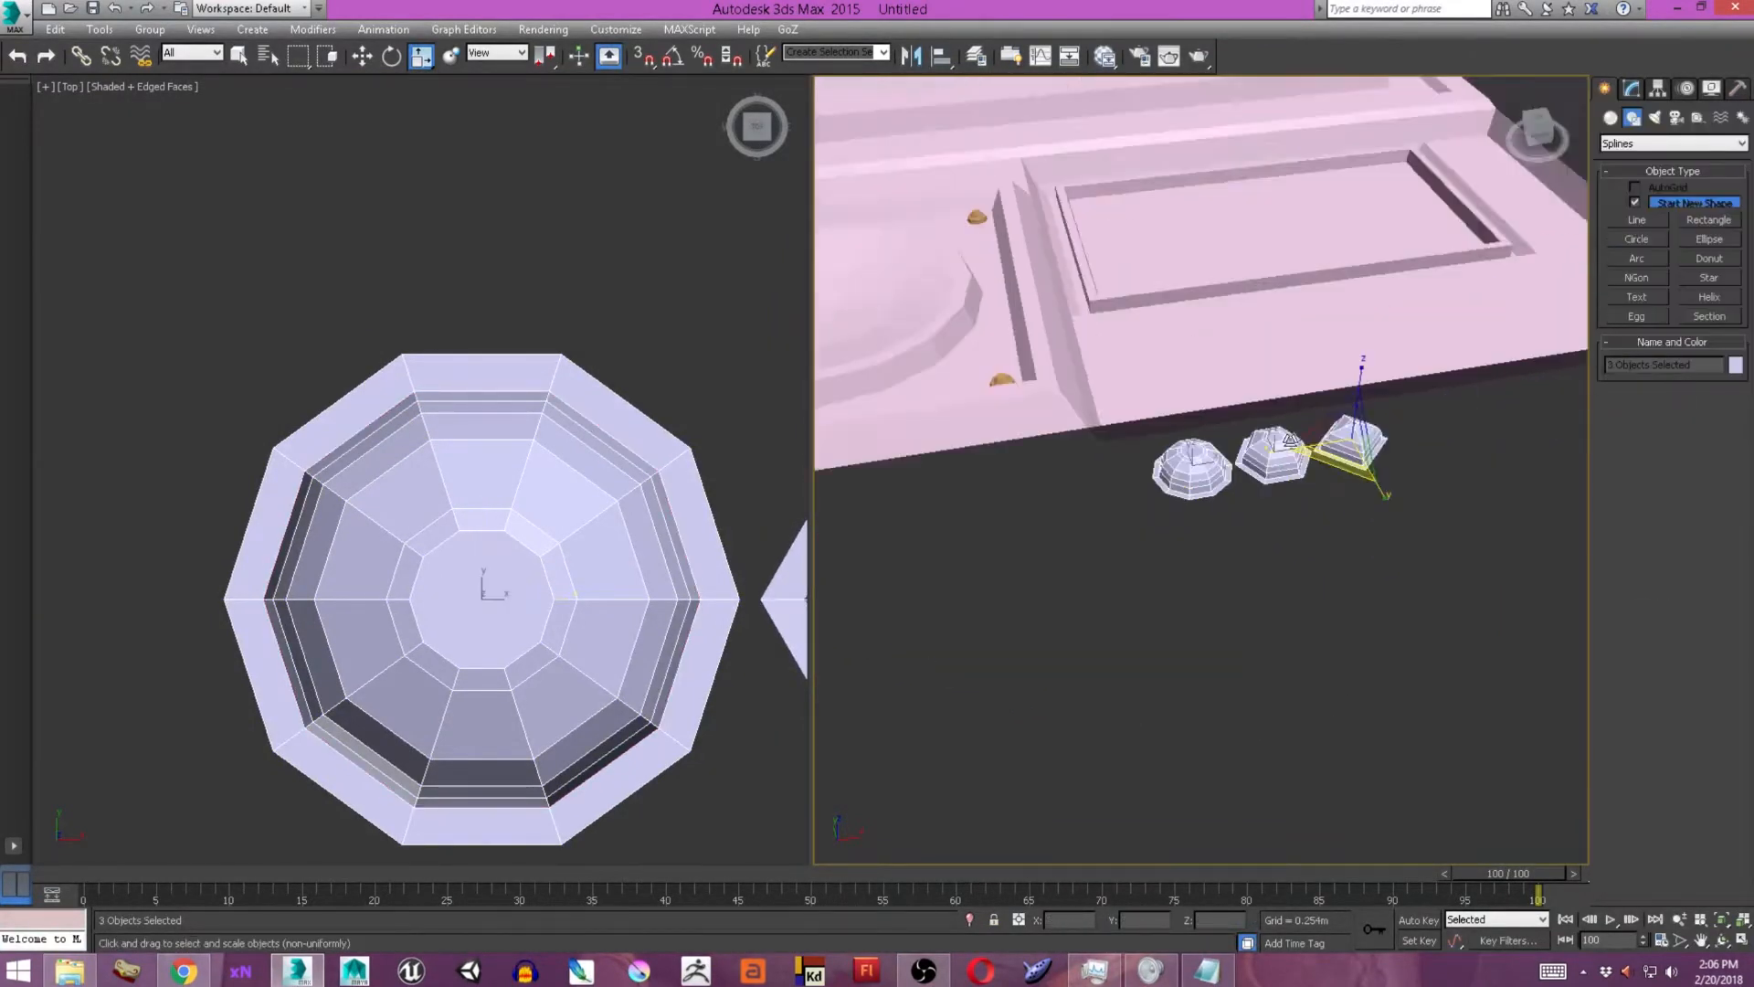
Arrange copies of the studs in two rows along the strip below the raised panel, in two groups of three per row.
{"action": "scroll", "coordinate": [521, 376], "scroll_direction": "up", "scroll_amount": 3}
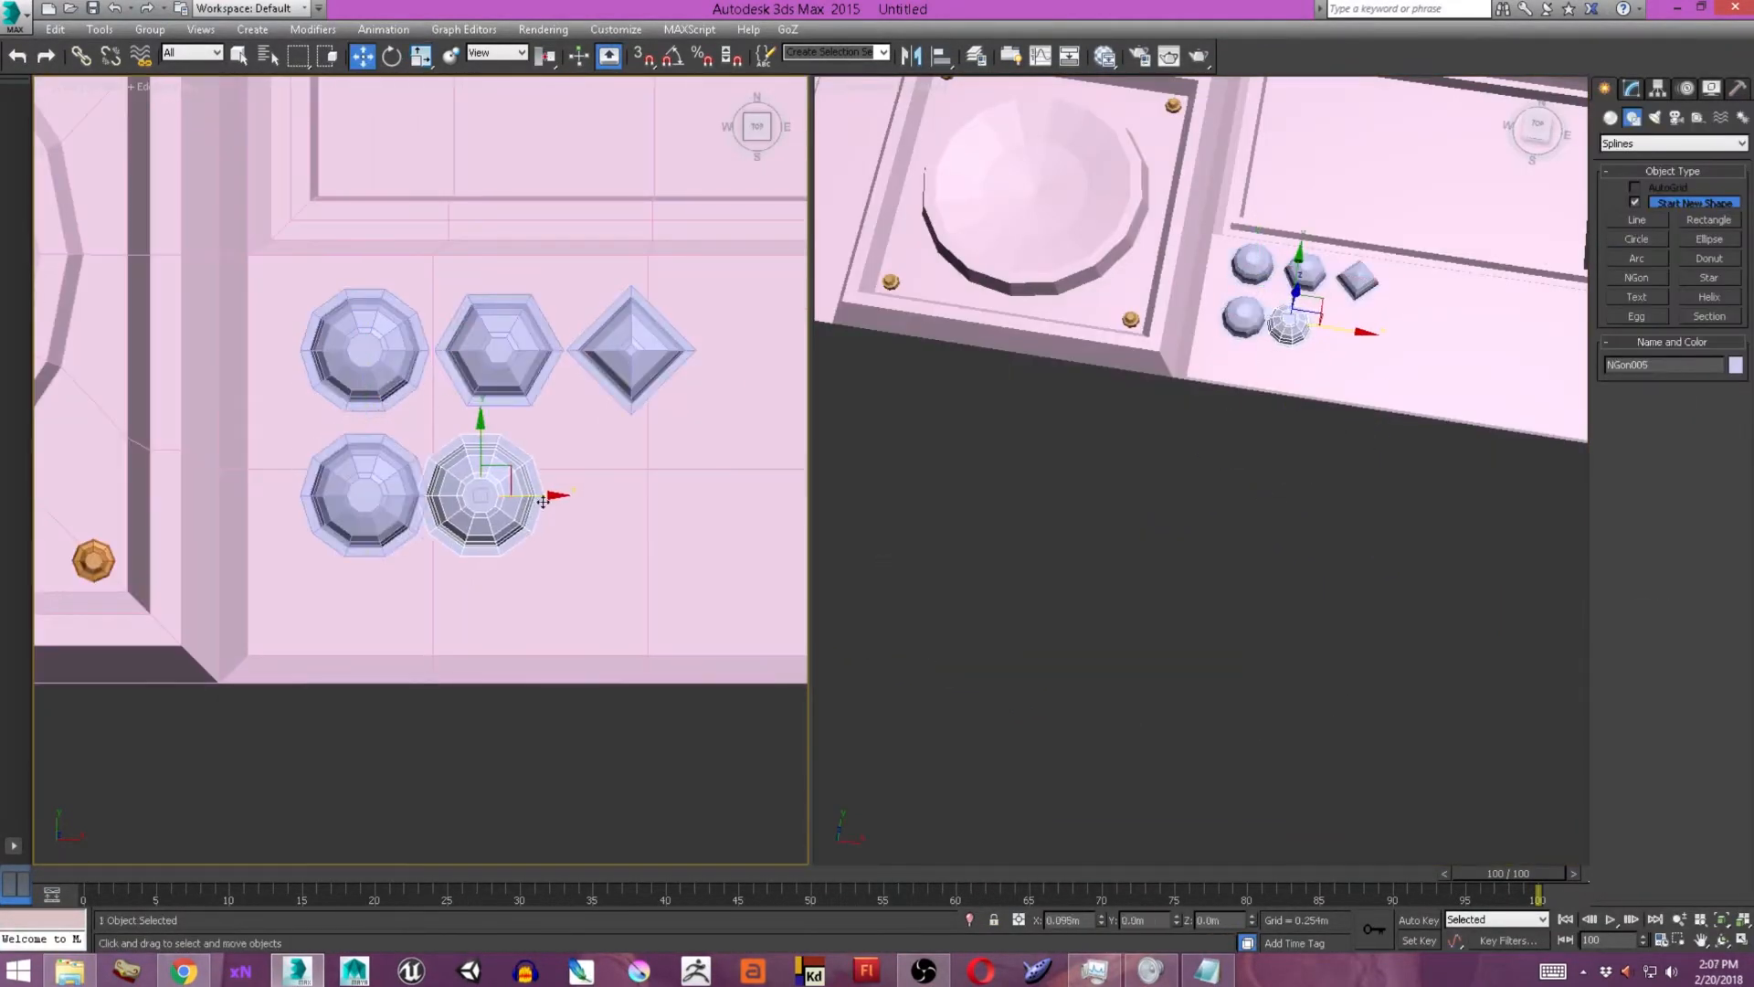
{"action": "left_click_drag", "start_coordinate": [664, 472], "coordinate": [672, 467], "text": "shift"}
{"action": "scroll", "coordinate": [403, 419], "scroll_direction": "down", "scroll_amount": 4}
{"action": "left_click_drag", "start_coordinate": [342, 338], "coordinate": [576, 403]}
{"action": "middle_click_drag", "start_coordinate": [575, 403], "coordinate": [372, 395]}
{"action": "mouse_move", "coordinate": [311, 380]}
{"action": "left_mouse_down", "text": "shift"}
{"action": "mouse_move", "coordinate": [544, 380]}
{"action": "mouse_move", "coordinate": [357, 535]}
{"action": "left_mouse_up", "text": "shift"}
{"action": "scroll", "coordinate": [466, 383], "scroll_direction": "up", "scroll_amount": 6}
{"action": "scroll", "coordinate": [422, 491], "scroll_direction": "down", "scroll_amount": 5}
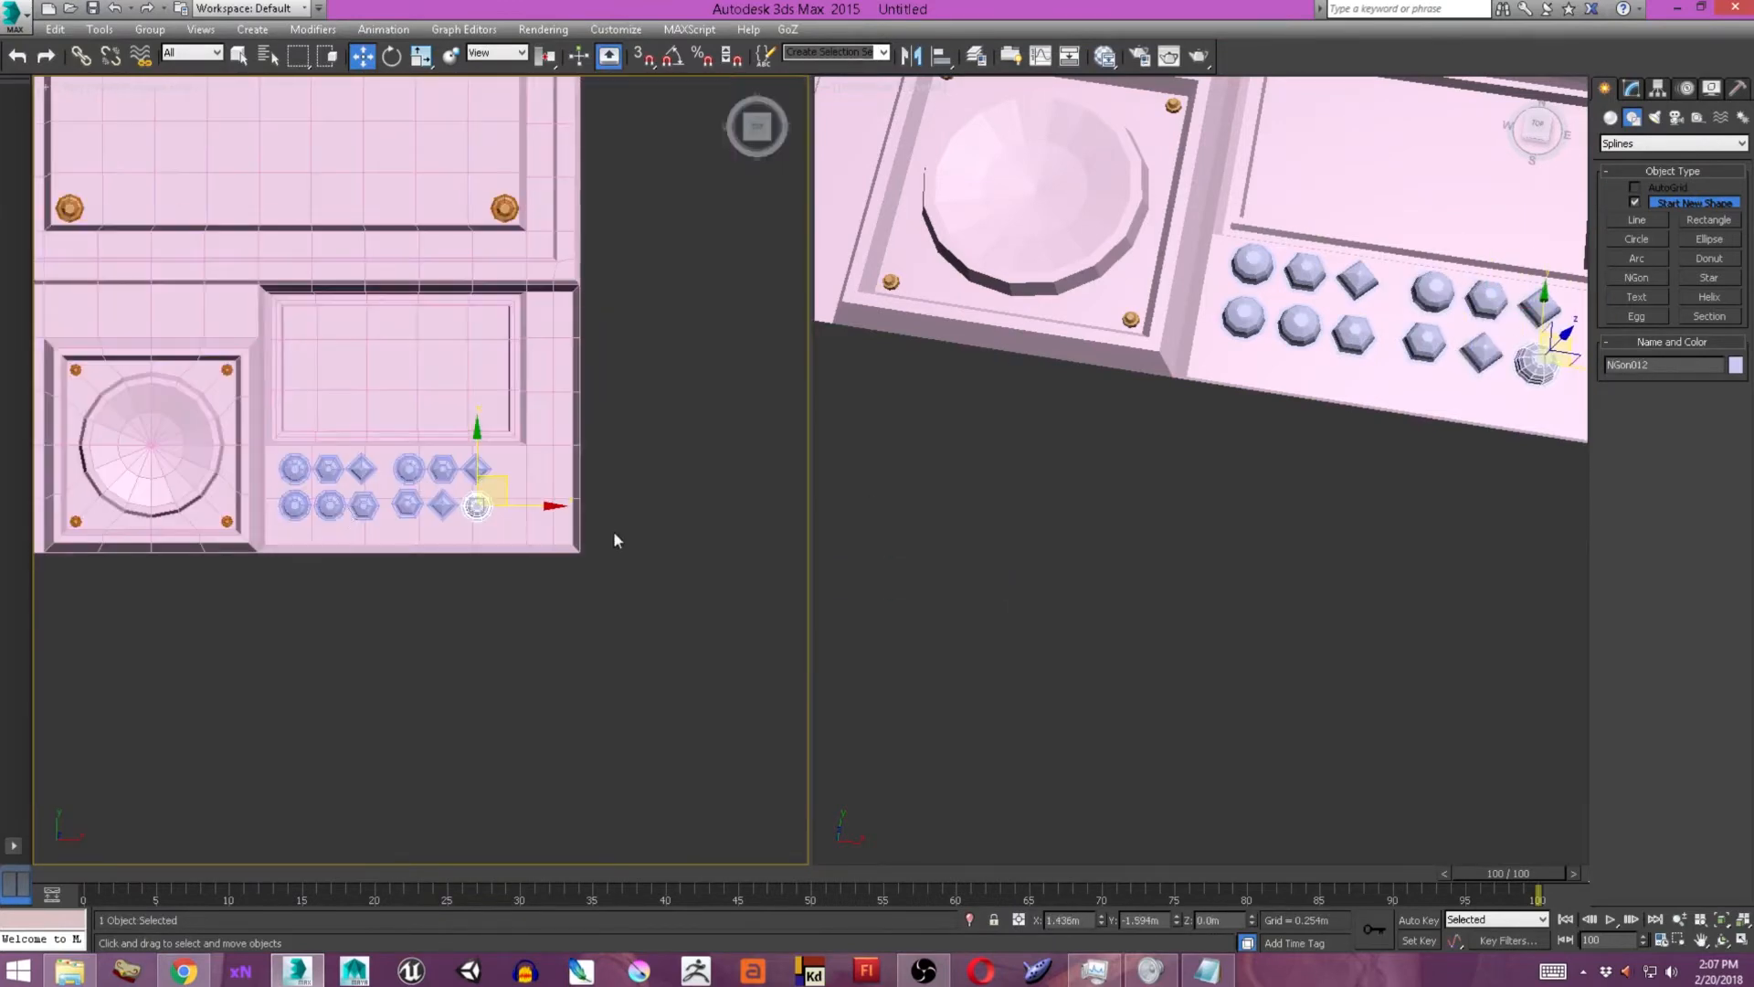
{"action": "scroll", "coordinate": [472, 435], "scroll_direction": "up", "scroll_amount": 2}
{"action": "left_click", "coordinate": [484, 496]}
{"action": "left_click", "coordinate": [497, 479], "text": "shift"}
Create a small cylinder on the narrow strip beside the raised panel, near the recess's upper corner.
{"action": "left_click", "coordinate": [957, 571]}
{"action": "scroll", "coordinate": [614, 208], "scroll_direction": "up", "scroll_amount": 1}
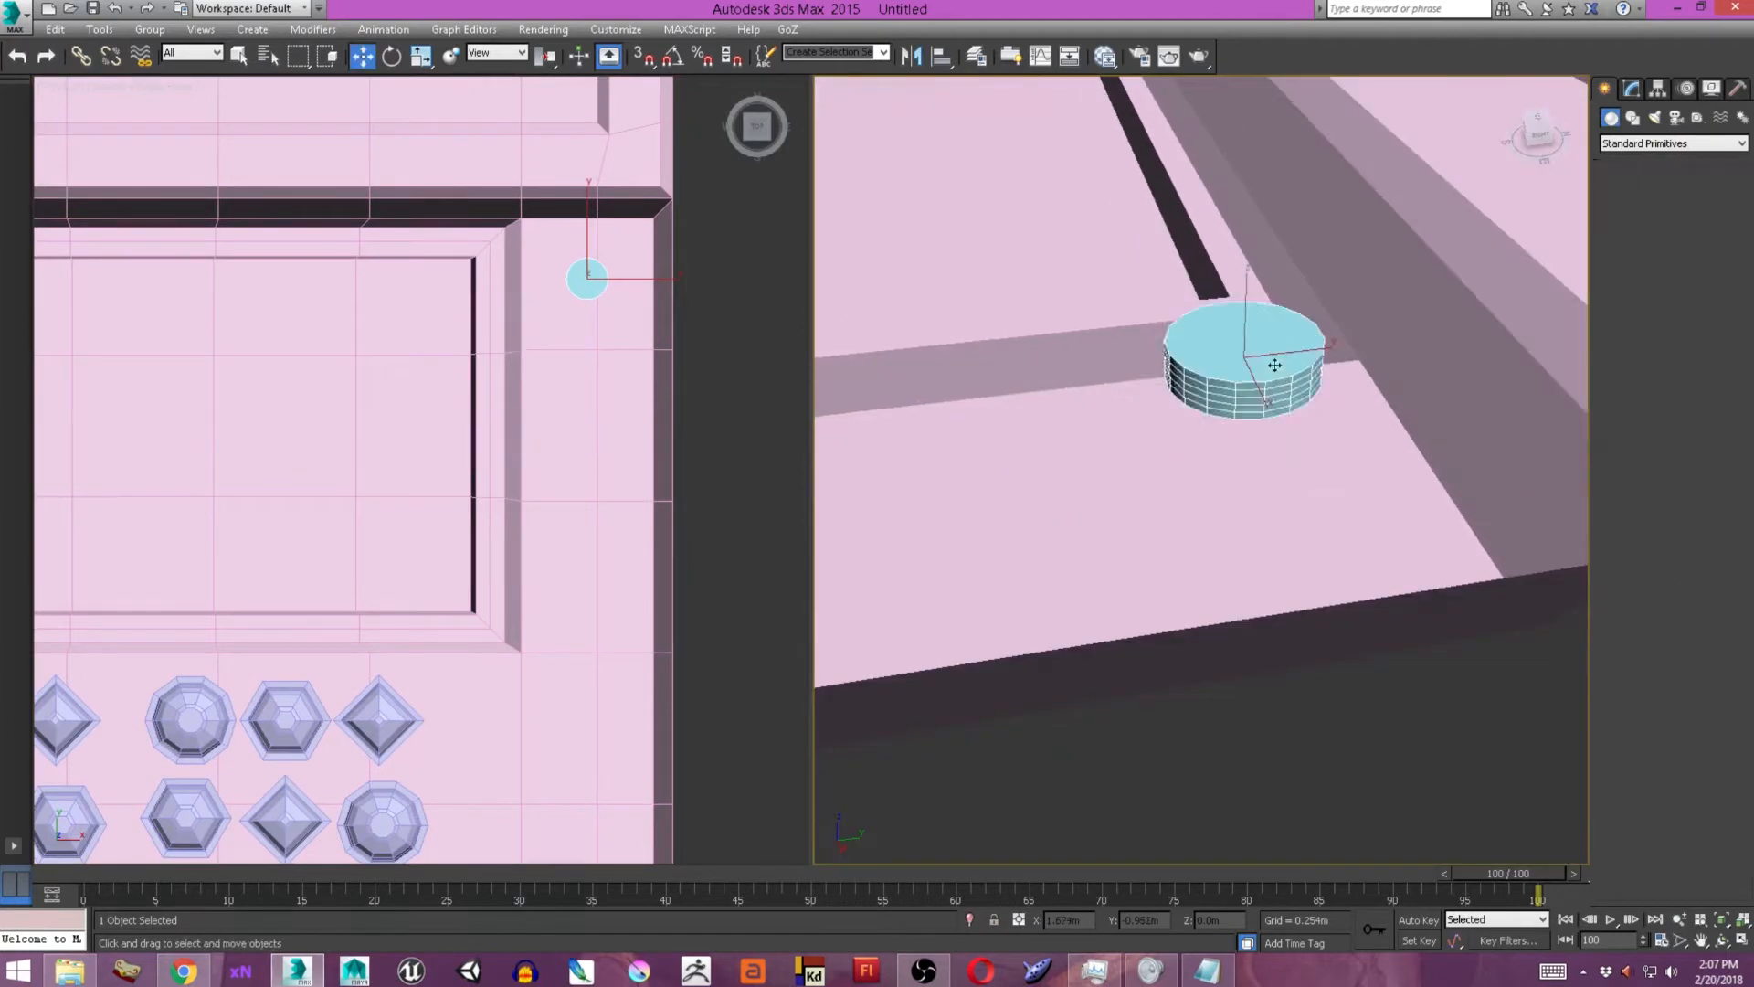
{"action": "middle_click_drag", "start_coordinate": [1278, 363], "coordinate": [1278, 485]}
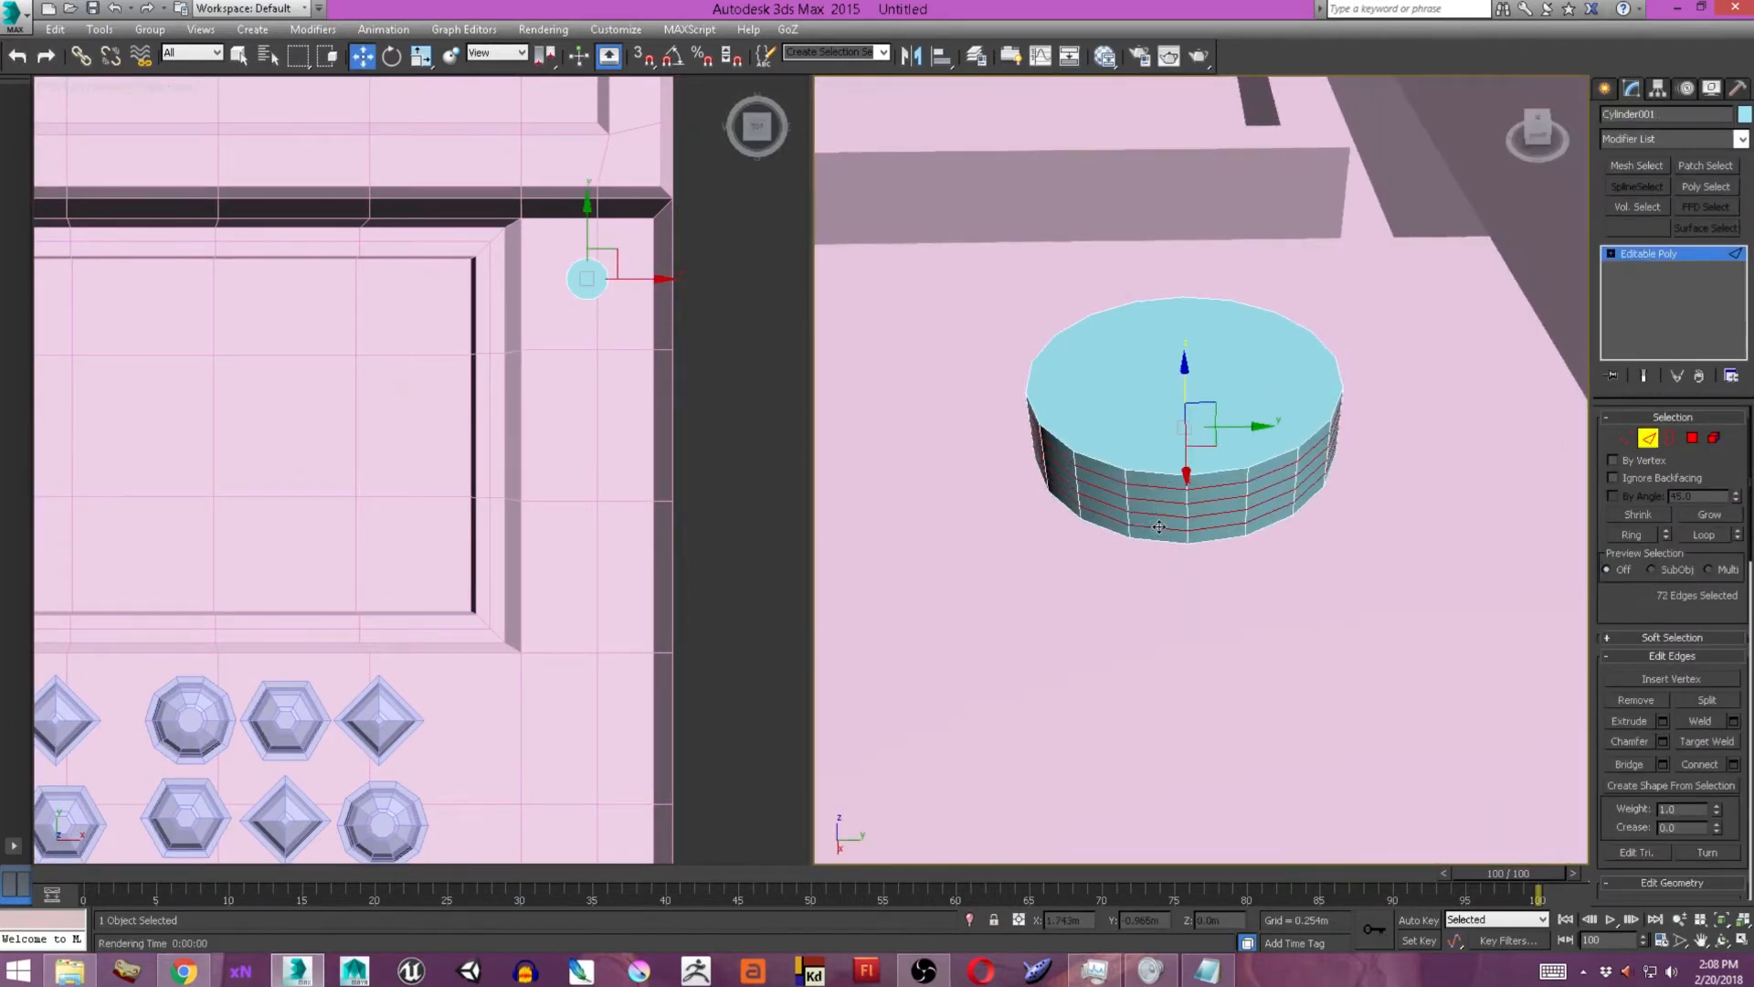
Turn the cylinder into an editable mesh and convert it back to an editable poly.
{"action": "left_click", "coordinate": [1741, 138]}
{"action": "left_click", "coordinate": [1645, 658]}
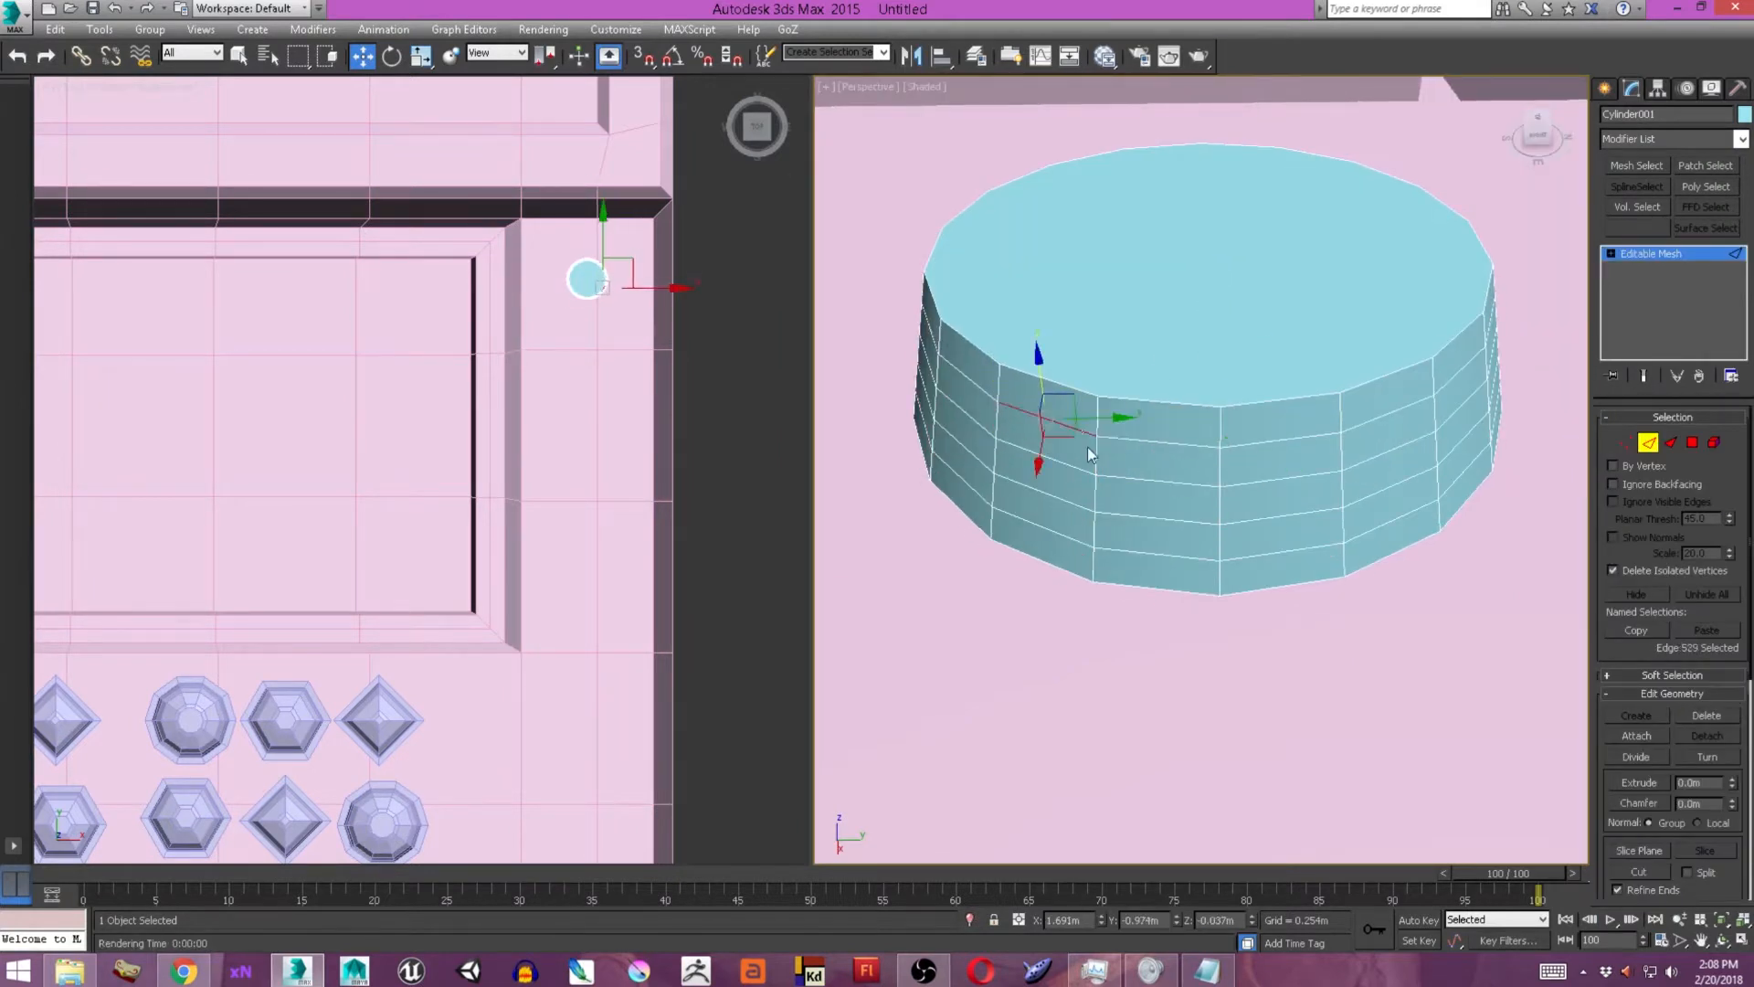
{"action": "right_click", "coordinate": [1245, 423]}
{"action": "left_click", "coordinate": [1508, 630]}
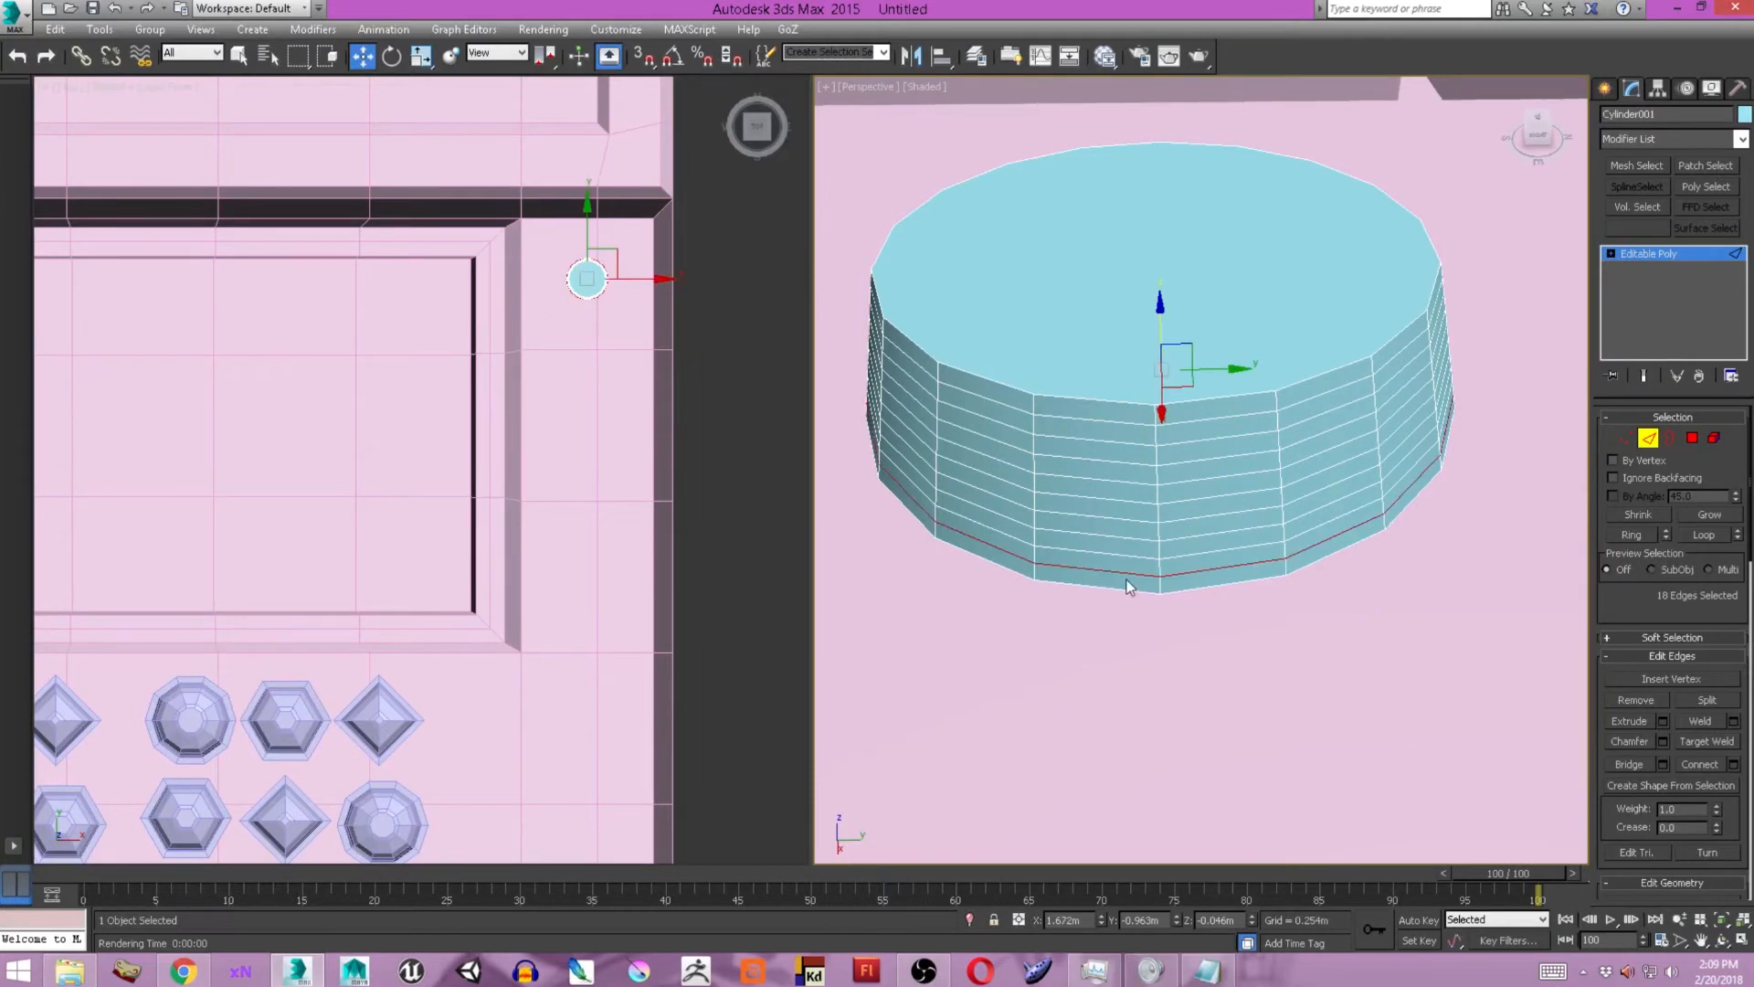
Select rings of polygons around the cylinder's side and extrude them outward.
{"action": "key", "text": "4"}
{"action": "left_click", "coordinate": [1133, 444]}
{"action": "left_click", "coordinate": [1228, 443], "text": "shift"}
{"action": "left_click", "coordinate": [1133, 483], "text": "ctrl"}
{"action": "left_click", "coordinate": [1229, 482], "text": "shift"}
{"action": "left_click", "coordinate": [1133, 520], "text": "ctrl"}
{"action": "left_click", "coordinate": [1229, 519], "text": "shift"}
{"action": "left_click", "coordinate": [1138, 590], "text": "ctrl"}
{"action": "left_click", "coordinate": [1663, 698]}
{"action": "left_click", "coordinate": [1224, 478]}
{"action": "left_click", "coordinate": [1244, 505]}
{"action": "left_click_drag", "start_coordinate": [1217, 505], "coordinate": [1218, 548]}
{"action": "middle_click_drag", "start_coordinate": [1064, 558], "coordinate": [1014, 493], "text": "alt"}
{"action": "left_click", "coordinate": [1220, 532]}
Apply further outward extrusions to the cylinder's side rings to build the upper levels of a stepped profile.
{"action": "middle_click", "coordinate": [519, 611]}
{"action": "key", "text": "f"}
{"action": "scroll", "coordinate": [519, 610], "scroll_direction": "up", "scroll_amount": 5}
{"action": "key", "text": "t"}
{"action": "key", "text": "z"}
{"action": "key", "text": "ctrl+z"}
{"action": "left_click", "coordinate": [1196, 403]}
{"action": "left_click", "coordinate": [1663, 697]}
{"action": "left_click", "coordinate": [1210, 532]}
{"action": "left_click", "coordinate": [1662, 698]}
{"action": "left_click_drag", "start_coordinate": [1213, 507], "coordinate": [1213, 493]}
{"action": "left_click", "coordinate": [1211, 532]}
{"action": "left_click", "coordinate": [1662, 698]}
{"action": "left_click", "coordinate": [1211, 533]}
Extrude the lower side rings outward in turn, down to the bottom ring, so the cylinder widens in steps.
{"action": "left_click", "coordinate": [1073, 564]}
{"action": "left_click", "coordinate": [1178, 574], "text": "shift"}
{"action": "left_click", "coordinate": [1663, 697]}
{"action": "left_click", "coordinate": [1210, 533]}
{"action": "middle_click_drag", "start_coordinate": [1158, 539], "coordinate": [1178, 484], "text": "alt"}
{"action": "left_click", "coordinate": [1119, 412], "text": "shift"}
{"action": "left_click", "coordinate": [1662, 698]}
{"action": "left_click", "coordinate": [1210, 533]}
{"action": "left_click", "coordinate": [1213, 486]}
{"action": "left_click", "coordinate": [1306, 481], "text": "shift"}
{"action": "left_click", "coordinate": [1663, 698]}
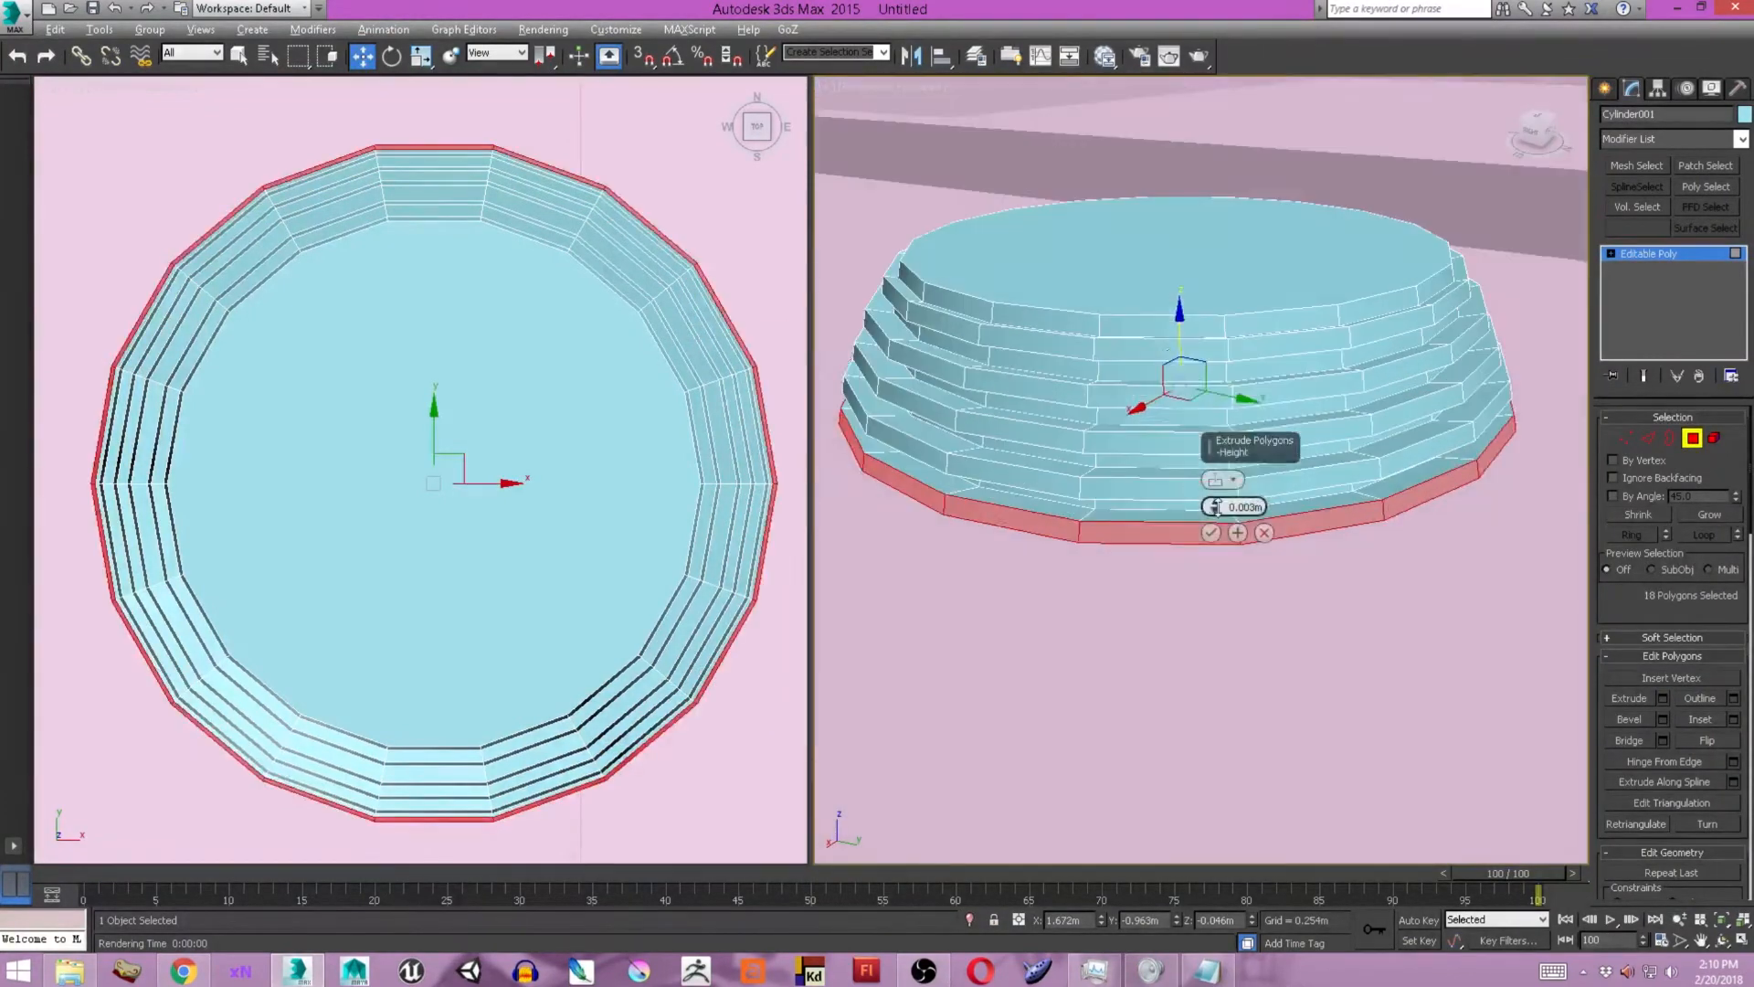
{"action": "left_click_drag", "start_coordinate": [1216, 507], "coordinate": [1216, 496]}
{"action": "left_click", "coordinate": [1211, 532]}
Form a small central face on the cylinder's top by scaling the top polygon inward.
{"action": "scroll", "coordinate": [1211, 475], "scroll_direction": "down", "scroll_amount": 5}
{"action": "scroll", "coordinate": [514, 419], "scroll_direction": "down", "scroll_amount": 4}
{"action": "middle_click_drag", "start_coordinate": [1206, 402], "coordinate": [1215, 466], "text": "alt"}
{"action": "left_click", "coordinate": [1192, 420]}
{"action": "key", "text": "r"}
{"action": "left_click_drag", "start_coordinate": [1186, 420], "coordinate": [1187, 503]}
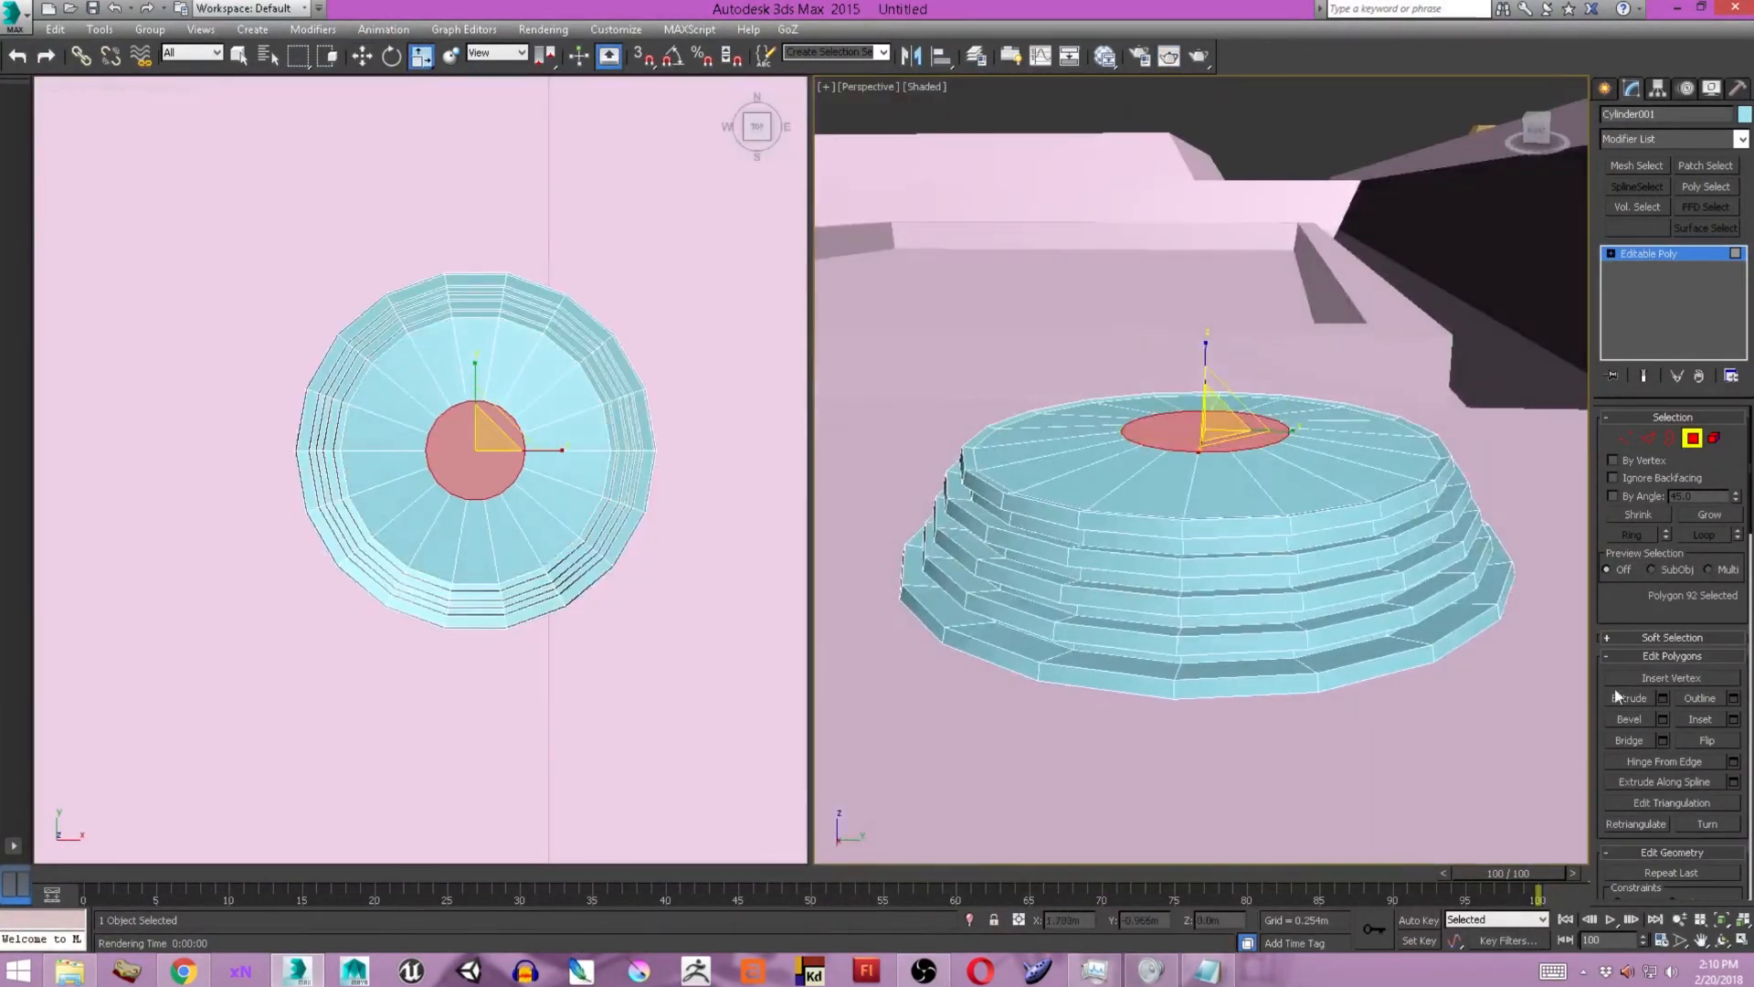
Raise the central face into a tapered cap and chamfer the cap's edge loops.
{"action": "left_click", "coordinate": [1211, 532]}
{"action": "left_click", "coordinate": [1648, 438]}
{"action": "left_click", "coordinate": [1692, 438]}
{"action": "left_click", "coordinate": [1648, 438], "text": "ctrl"}
{"action": "left_click", "coordinate": [1663, 742]}
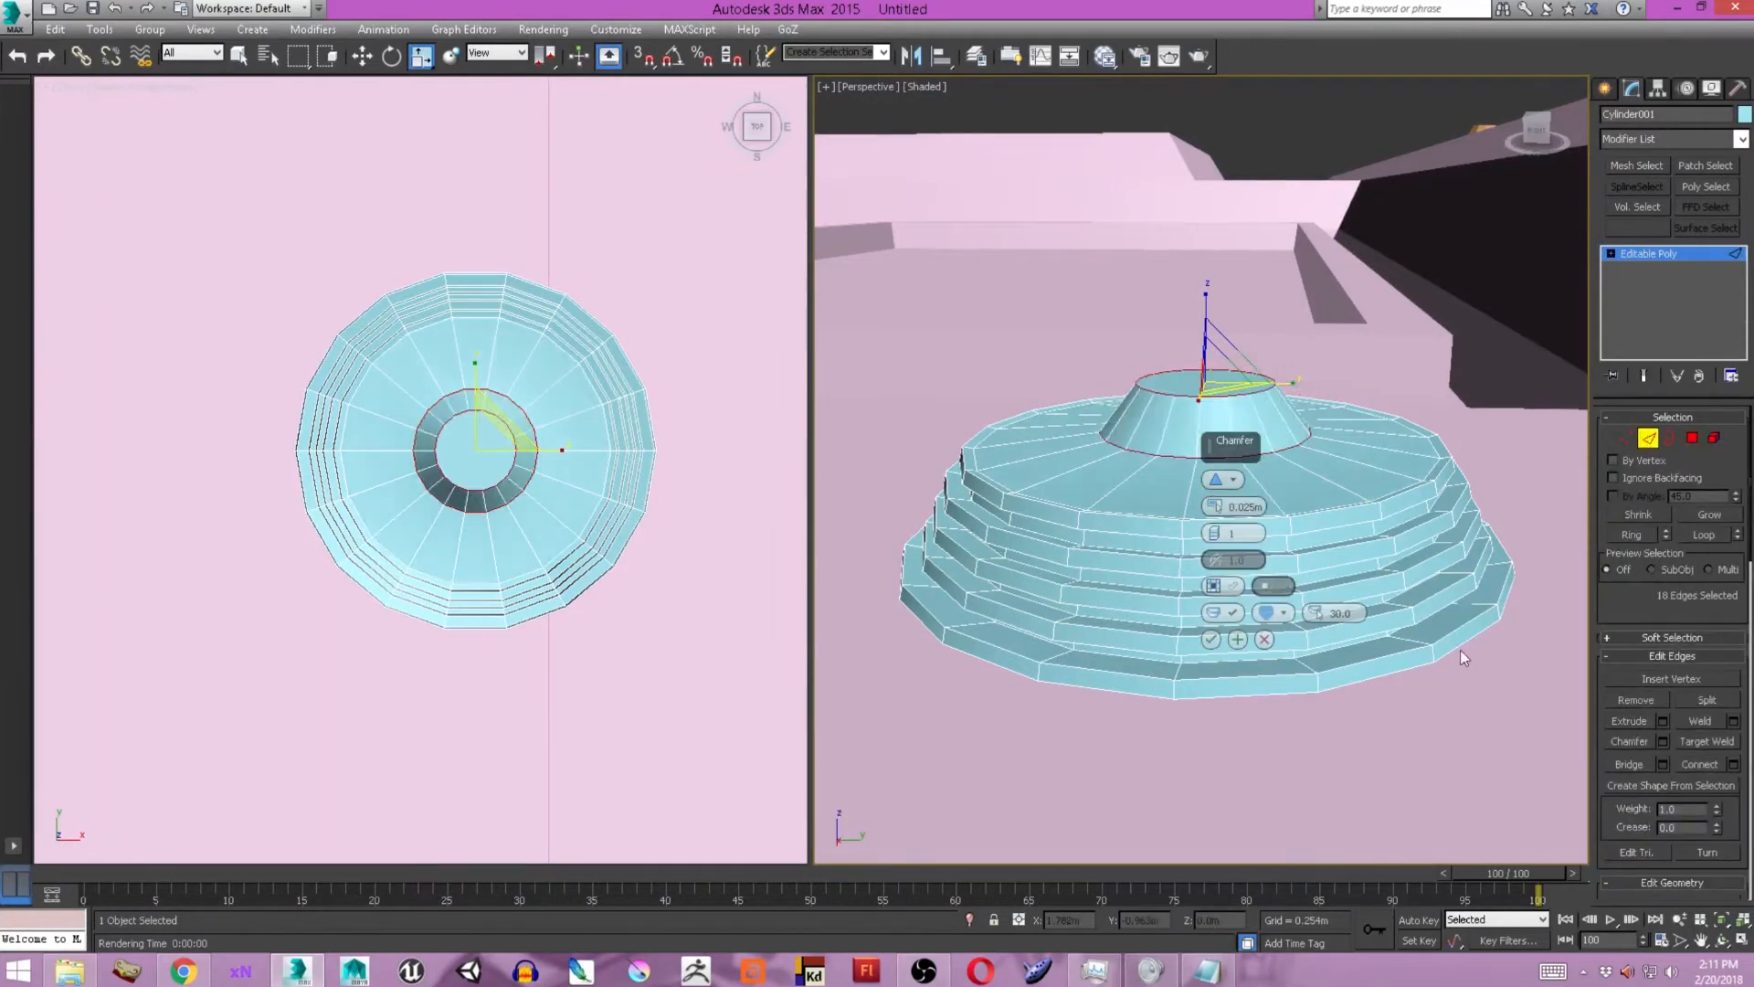
{"action": "left_click", "coordinate": [1210, 640]}
Render the perspective view to check the shape of the stepped stud.
{"action": "scroll", "coordinate": [639, 442], "scroll_direction": "down", "scroll_amount": 4}
{"action": "key", "text": "shift+q"}
{"action": "left_click", "coordinate": [987, 122]}
{"action": "left_click_drag", "start_coordinate": [586, 430], "coordinate": [598, 375]}
{"action": "key", "text": "shift+q"}
{"action": "left_click", "coordinate": [986, 121]}
{"action": "middle_click_drag", "start_coordinate": [1133, 429], "coordinate": [1078, 548], "text": "alt"}
Inset the stud's top face and collapse its middle into a single centre vertex.
{"action": "key", "text": "w"}
{"action": "left_click", "coordinate": [1692, 438]}
{"action": "left_click", "coordinate": [1205, 402]}
{"action": "left_click", "coordinate": [1732, 721]}
{"action": "left_click", "coordinate": [1211, 532]}
{"action": "left_click", "coordinate": [1625, 438], "text": "ctrl"}
{"action": "scroll", "coordinate": [1725, 689], "scroll_direction": "down", "scroll_amount": 3}
{"action": "left_click", "coordinate": [1707, 818]}
{"action": "scroll", "coordinate": [1215, 512], "scroll_direction": "down", "scroll_amount": 8}
Copy the stepped stud further down the narrow strip as an element of the same mesh.
{"action": "left_click", "coordinate": [1692, 438]}
{"action": "left_click", "coordinate": [1715, 438]}
{"action": "left_click", "coordinate": [562, 358]}
{"action": "left_click_drag", "start_coordinate": [610, 318], "coordinate": [580, 318]}
{"action": "left_click_drag", "start_coordinate": [536, 276], "coordinate": [509, 497], "text": "shift"}
{"action": "key", "text": "Return"}
{"action": "key", "text": "r"}
{"action": "key", "text": "w"}
Add more stud copies along the narrow strip in varied sizes, with two side-by-side pairs in the middle.
{"action": "mouse_move", "coordinate": [533, 351]}
{"action": "left_mouse_down", "text": "shift"}
{"action": "mouse_move", "coordinate": [532, 450]}
{"action": "mouse_move", "coordinate": [604, 432]}
{"action": "mouse_move", "coordinate": [532, 522]}
{"action": "mouse_move", "coordinate": [532, 695]}
{"action": "left_mouse_up", "text": "shift"}
{"action": "key", "text": "r"}
{"action": "key", "text": "w"}
{"action": "key", "text": "r"}
{"action": "left_click_drag", "start_coordinate": [550, 744], "coordinate": [550, 651]}
{"action": "left_click_drag", "start_coordinate": [592, 611], "coordinate": [668, 612], "text": "shift"}
{"action": "left_click", "coordinate": [545, 614], "text": "ctrl"}
{"action": "left_click_drag", "start_coordinate": [536, 532], "coordinate": [539, 417], "text": "shift"}
{"action": "key", "text": "r"}
{"action": "left_click_drag", "start_coordinate": [552, 482], "coordinate": [577, 450]}
{"action": "scroll", "coordinate": [1092, 741], "scroll_direction": "up", "scroll_amount": 8}
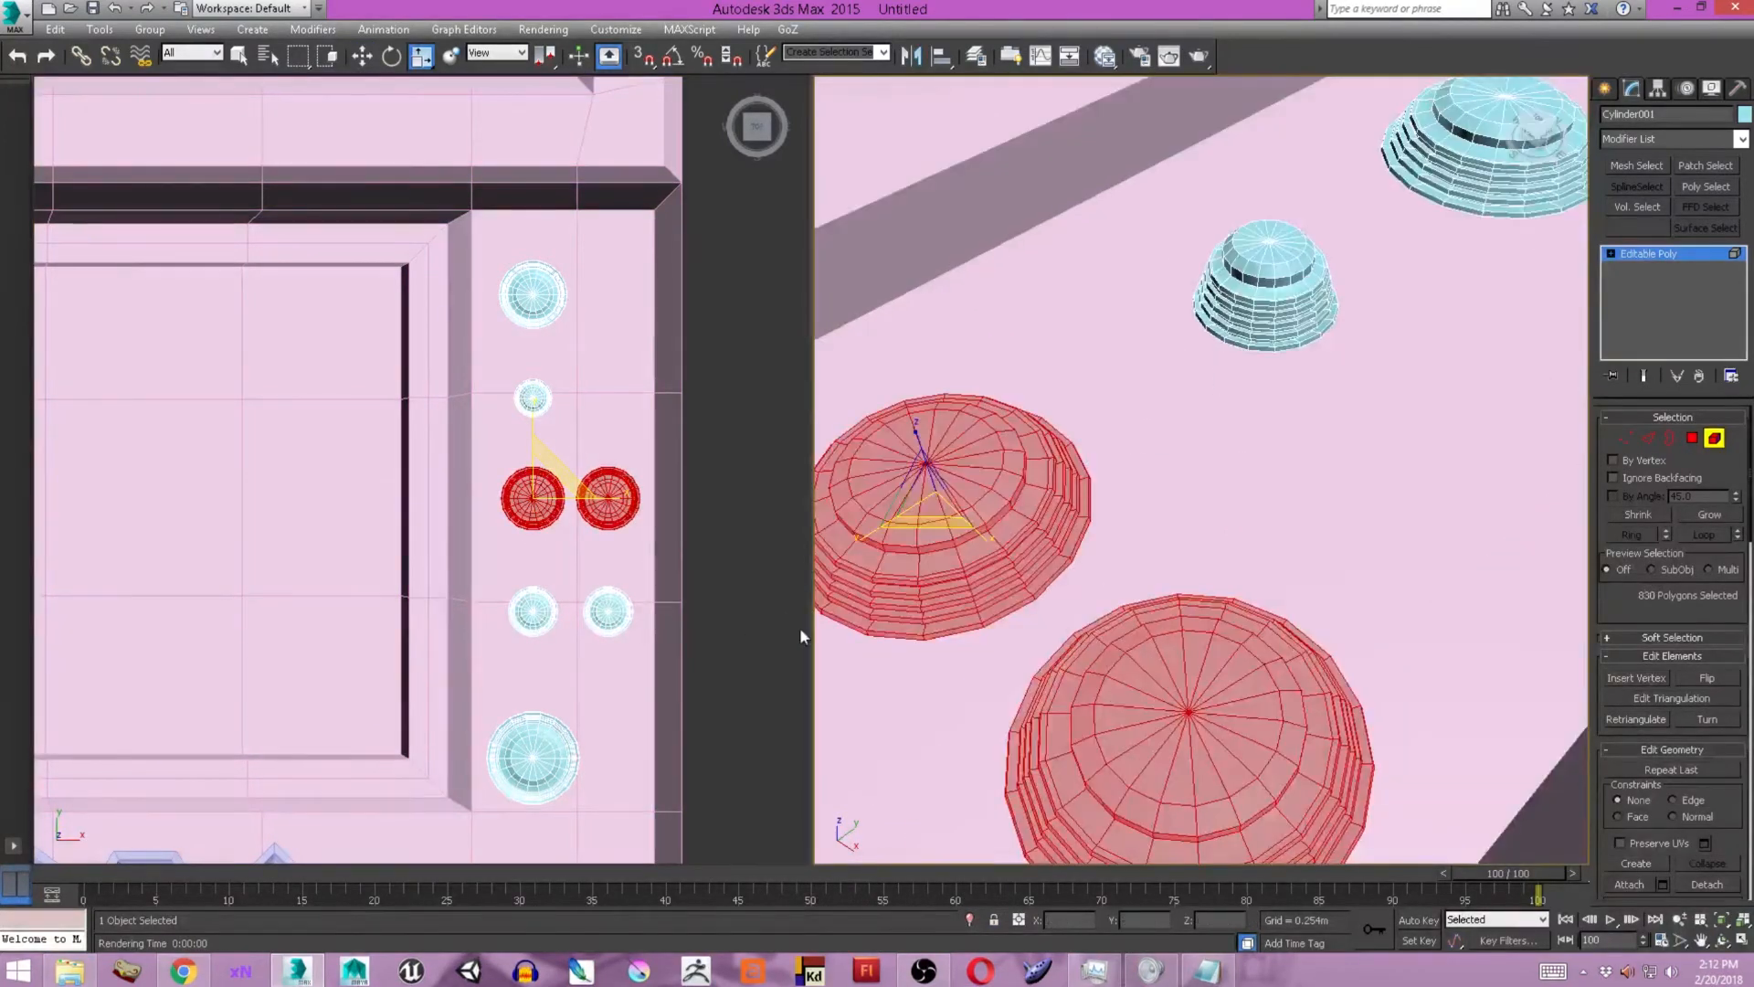
Select the wedges of polygons on the facing sides of the larger stud pair and delete them.
{"action": "middle_click_drag", "start_coordinate": [1078, 630], "coordinate": [1142, 539], "text": "alt"}
{"action": "scroll", "coordinate": [514, 559], "scroll_direction": "up", "scroll_amount": 3}
{"action": "key", "text": "4"}
{"action": "scroll", "coordinate": [511, 493], "scroll_direction": "up", "scroll_amount": 5}
{"action": "left_click_drag", "start_coordinate": [705, 302], "coordinate": [627, 543], "text": "alt"}
{"action": "scroll", "coordinate": [338, 411], "scroll_direction": "up", "scroll_amount": 7}
{"action": "left_click_drag", "start_coordinate": [380, 264], "coordinate": [588, 475], "text": "alt"}
{"action": "middle_click_drag", "start_coordinate": [585, 511], "coordinate": [377, 277]}
{"action": "left_click_drag", "start_coordinate": [270, 587], "coordinate": [359, 512], "text": "alt"}
{"action": "left_click_drag", "start_coordinate": [464, 192], "coordinate": [730, 314], "text": "alt"}
{"action": "scroll", "coordinate": [221, 550], "scroll_direction": "up", "scroll_amount": 3}
{"action": "left_click_drag", "start_coordinate": [180, 263], "coordinate": [284, 600], "text": "alt"}
{"action": "key", "text": "ctrl+z"}
{"action": "left_click", "coordinate": [1628, 740]}
{"action": "key", "text": "ctrl+z"}
{"action": "middle_click", "coordinate": [1130, 611]}
{"action": "middle_click_drag", "start_coordinate": [1130, 611], "coordinate": [1292, 565], "text": "alt"}
{"action": "key", "text": "Delete"}
Cap the open borders left by the notches in the paired studs.
{"action": "key", "text": "3"}
{"action": "left_click", "coordinate": [1175, 563]}
{"action": "left_click", "coordinate": [1063, 565], "text": "ctrl"}
{"action": "left_click", "coordinate": [1632, 723]}
Try to bridge the capped notch polygons of the two paired studs.
{"action": "key", "text": "4"}
{"action": "key", "text": "w"}
{"action": "left_click", "coordinate": [1146, 587]}
{"action": "left_click", "coordinate": [1375, 541], "text": "ctrl"}
{"action": "left_click", "coordinate": [1629, 740]}
{"action": "key", "text": "ctrl+z"}
{"action": "key", "text": "ctrl+z"}
Replace the second stud of the pair with a copy of the notched stud, cloned as a separate object.
{"action": "key", "text": "5"}
{"action": "left_click", "coordinate": [1279, 558]}
{"action": "key", "text": "Delete"}
{"action": "left_click", "coordinate": [977, 521]}
{"action": "left_click_drag", "start_coordinate": [1035, 498], "coordinate": [1295, 520], "text": "shift"}
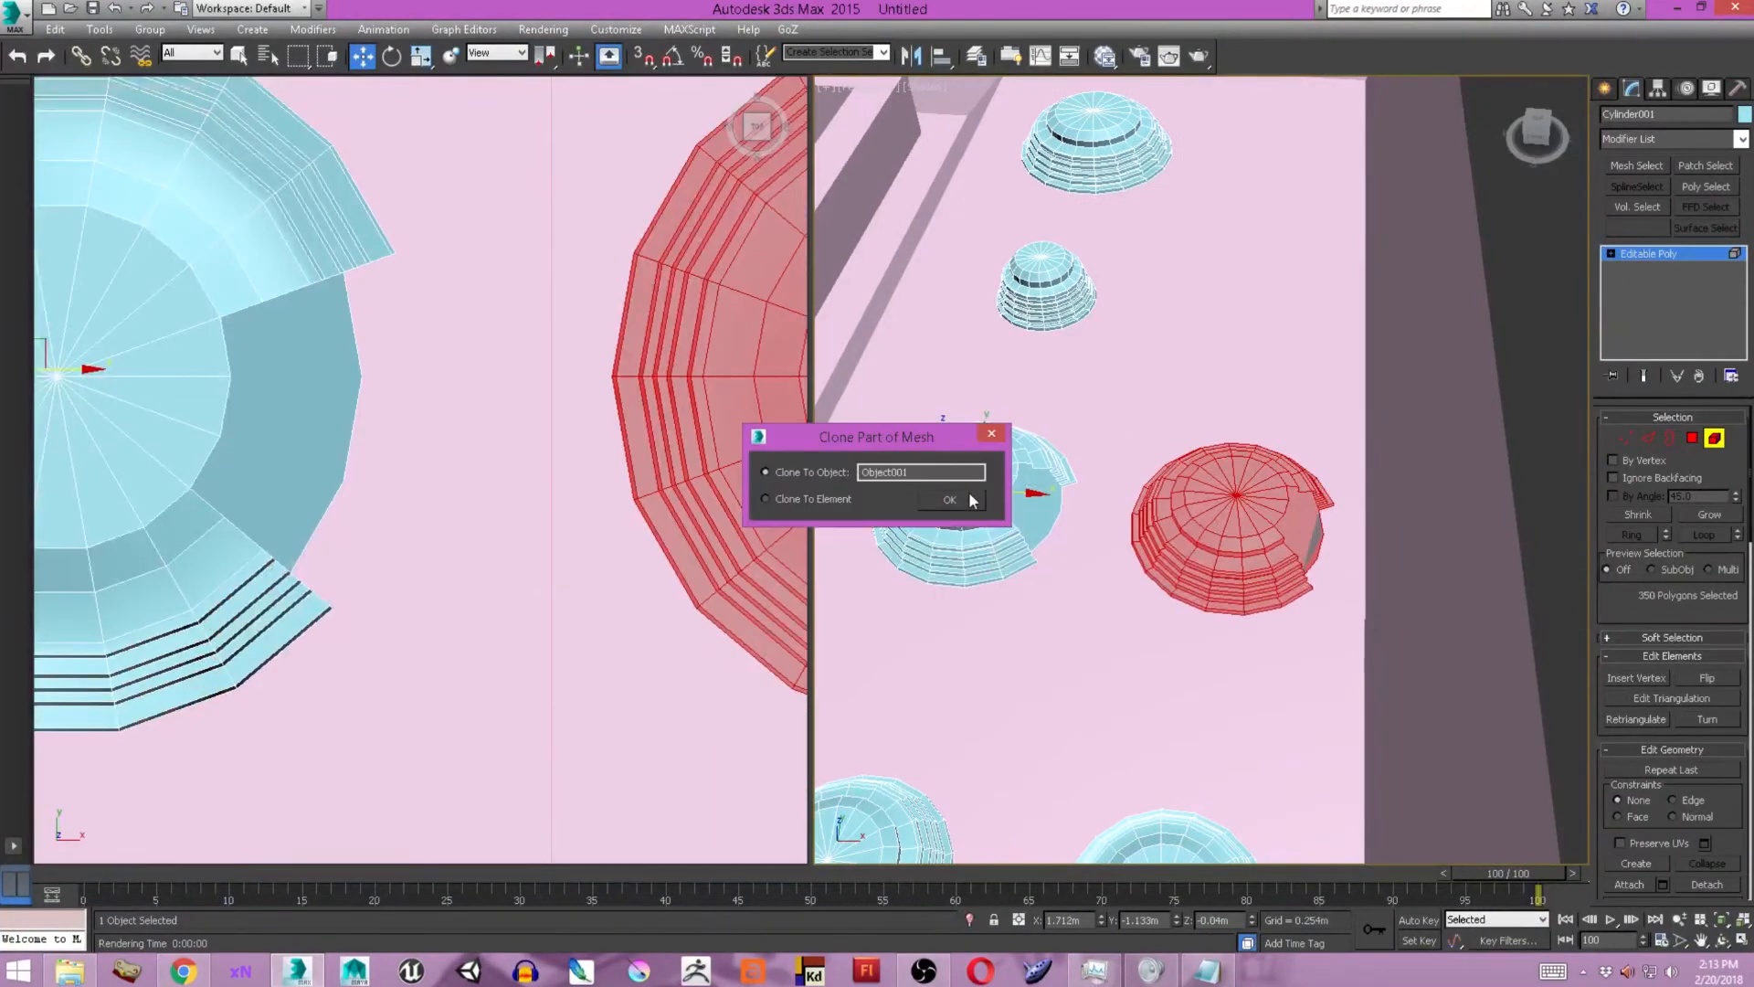
{"action": "left_click", "coordinate": [968, 495]}
{"action": "left_click", "coordinate": [1605, 89]}
{"action": "left_click", "coordinate": [1229, 539]}
Try to attach a mirrored stud copy to the original mesh and bridge their facing polygons.
{"action": "left_click", "coordinate": [910, 56]}
{"action": "left_click", "coordinate": [968, 494]}
{"action": "left_click", "coordinate": [1631, 88]}
{"action": "left_click", "coordinate": [1633, 791]}
{"action": "left_click", "coordinate": [1233, 515]}
{"action": "left_click", "coordinate": [1139, 514], "text": "ctrl"}
{"action": "left_click", "coordinate": [1629, 740]}
{"action": "double_click", "coordinate": [1257, 461]}
{"action": "key", "text": "ctrl+z"}
{"action": "key", "text": "ctrl+z"}
{"action": "key", "text": "ctrl+z"}
Apply an X-axis mirror to the separate stud copy and rotate it so its notch faces the original stud.
{"action": "middle_click_drag", "start_coordinate": [1257, 461], "coordinate": [1230, 482], "text": "alt"}
{"action": "scroll", "coordinate": [1230, 493], "scroll_direction": "up", "scroll_amount": 5}
{"action": "left_click", "coordinate": [910, 56]}
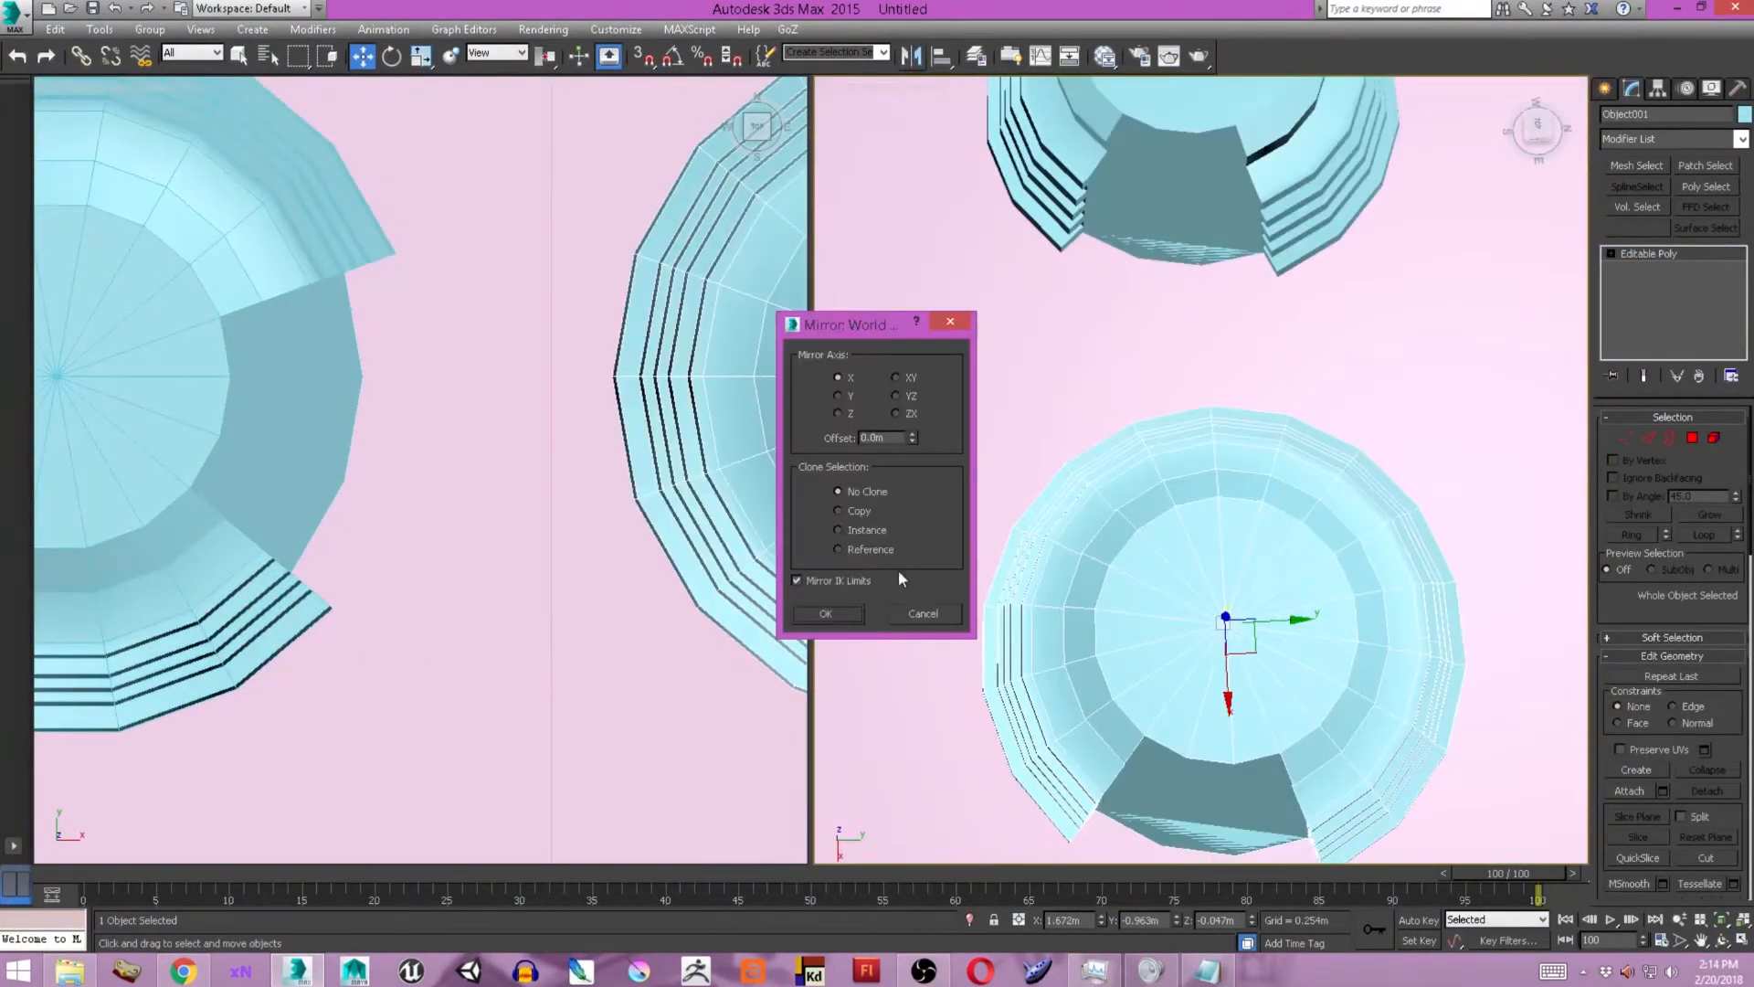
{"action": "left_click", "coordinate": [826, 611]}
{"action": "key", "text": "e"}
{"action": "scroll", "coordinate": [1215, 548], "scroll_direction": "down", "scroll_amount": 3}
{"action": "left_click", "coordinate": [1657, 89]}
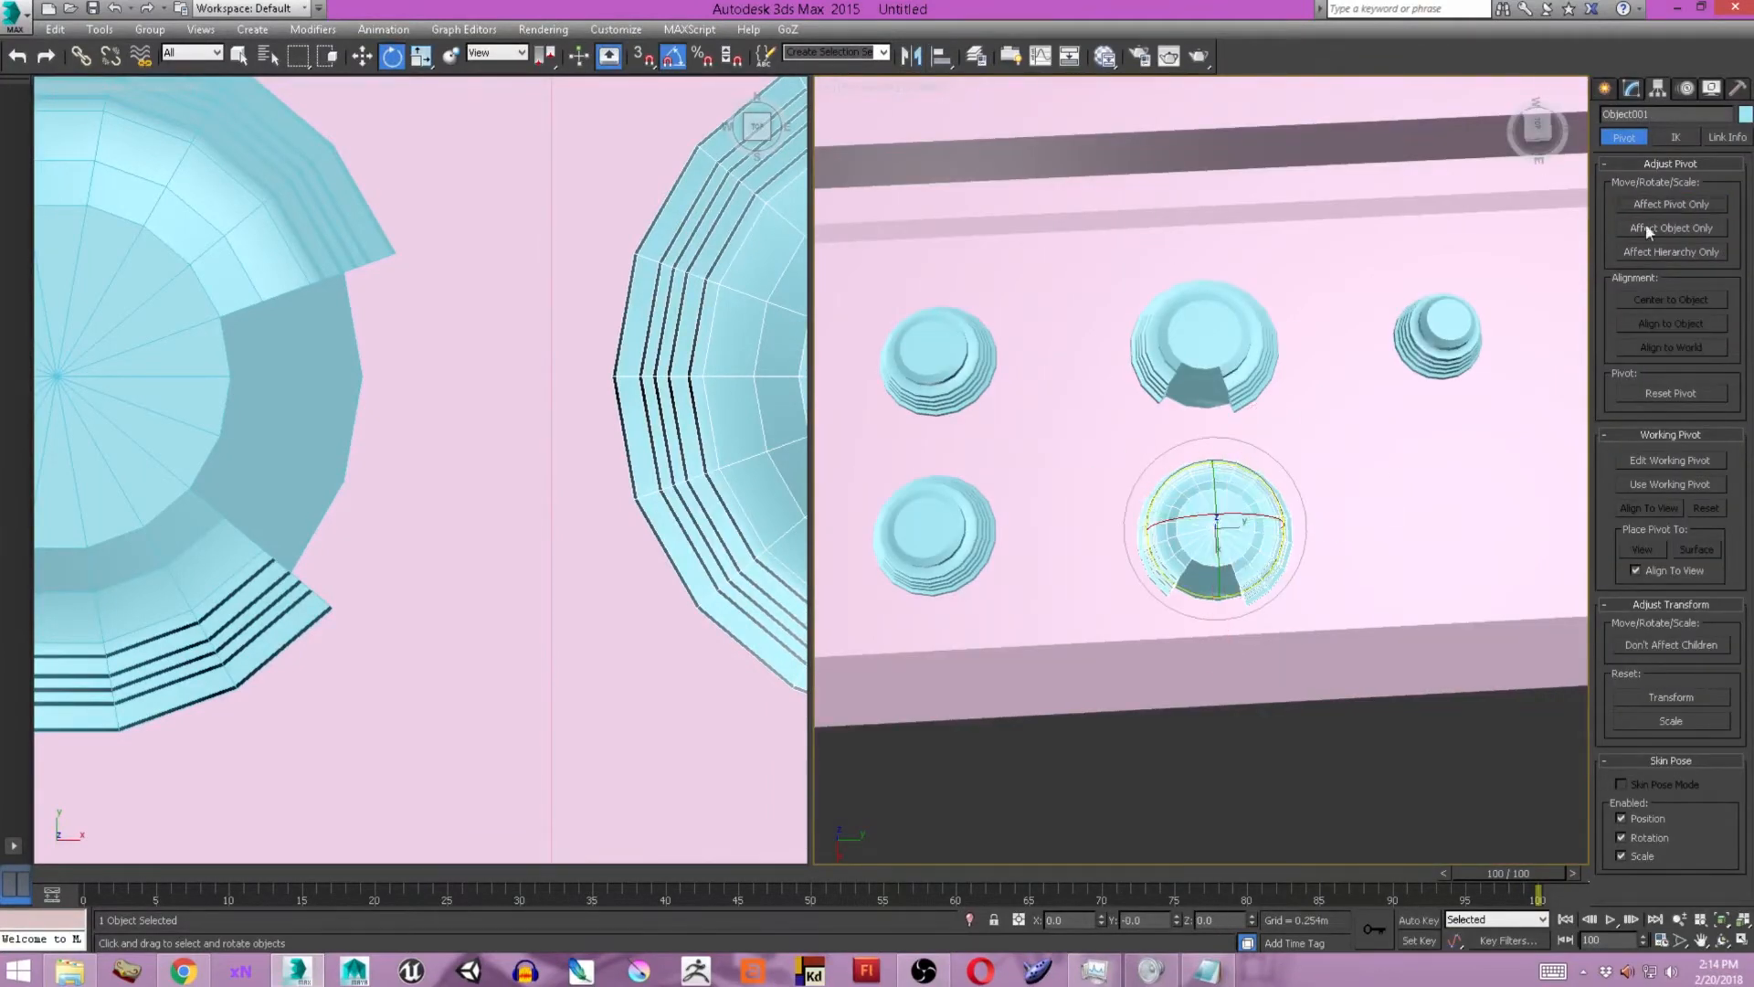
{"action": "scroll", "coordinate": [1215, 548], "scroll_direction": "up", "scroll_amount": 4}
{"action": "middle_click_drag", "start_coordinate": [1188, 575], "coordinate": [1306, 549], "text": "alt"}
{"action": "left_click_drag", "start_coordinate": [1298, 555], "coordinate": [1449, 536]}
{"action": "middle_click_drag", "start_coordinate": [1407, 548], "coordinate": [1352, 593], "text": "alt"}
{"action": "left_click", "coordinate": [940, 631]}
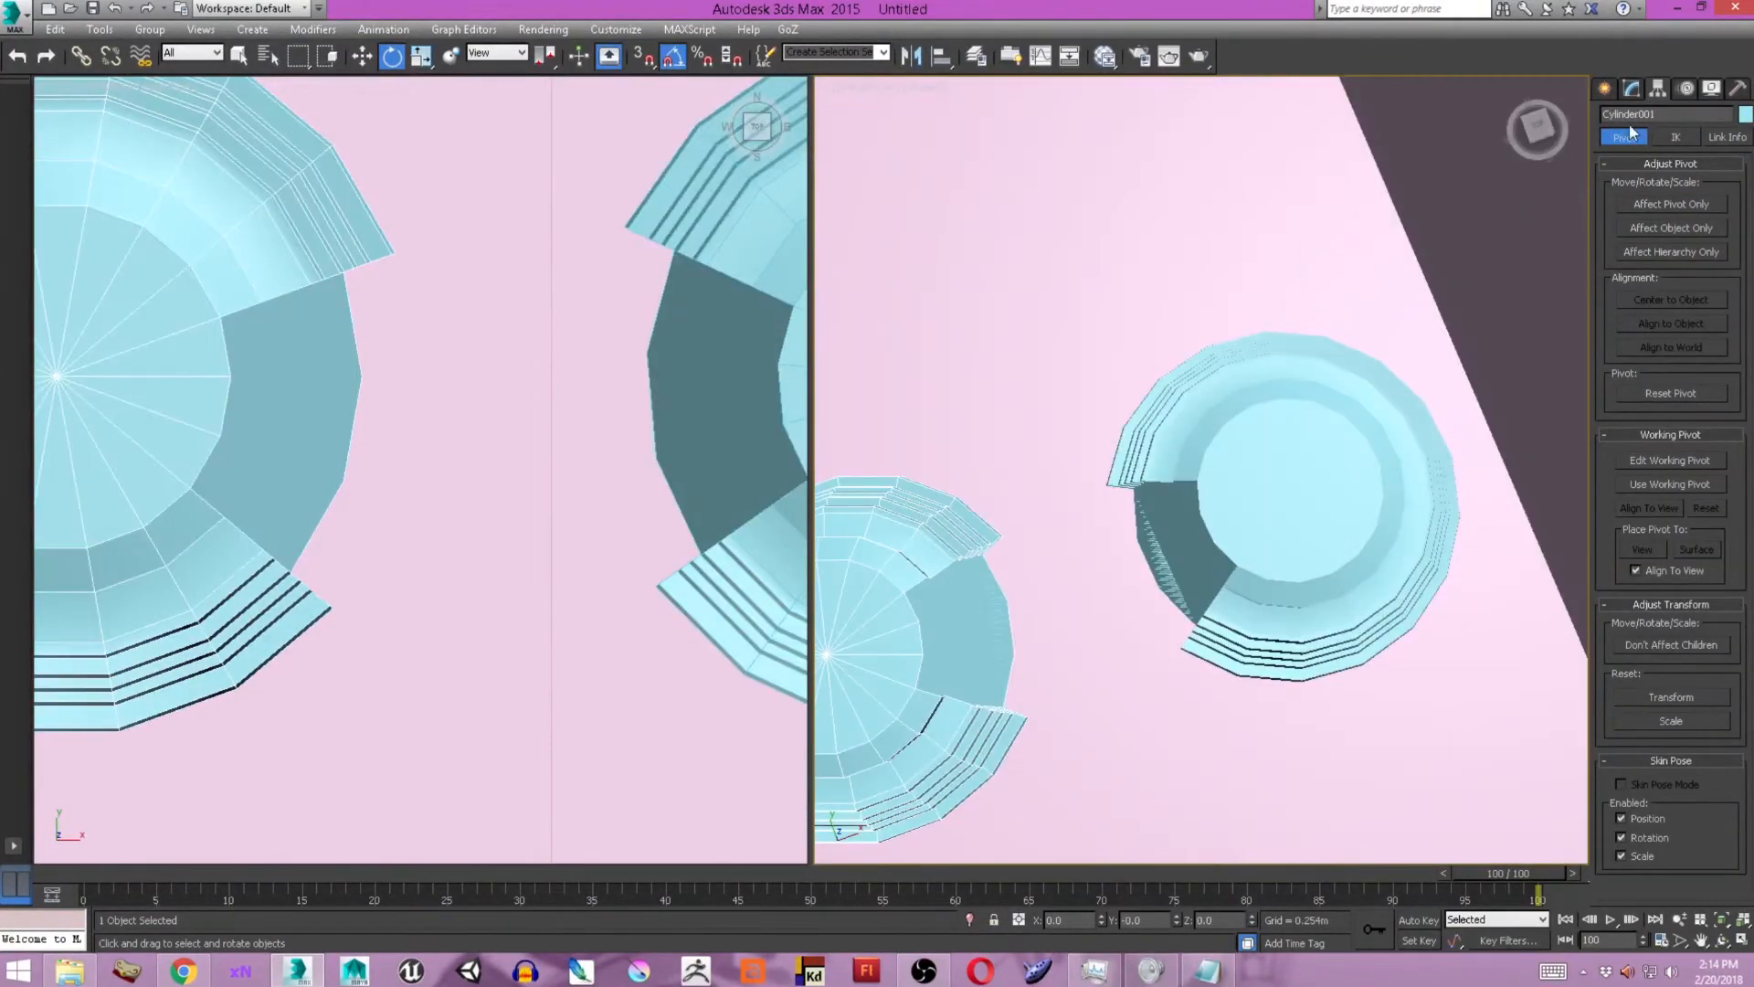
Attach the mirrored stud copy to the original notched stud so both form one mesh.
{"action": "key", "text": "4"}
{"action": "scroll", "coordinate": [1646, 639], "scroll_direction": "down", "scroll_amount": 3}
{"action": "left_click", "coordinate": [1639, 877]}
{"action": "left_click", "coordinate": [1306, 490]}
{"action": "middle_click_drag", "start_coordinate": [1306, 490], "coordinate": [1491, 484]}
{"action": "left_click", "coordinate": [1343, 484]}
{"action": "key", "text": "ctrl+z"}
{"action": "left_click", "coordinate": [1491, 484]}
{"action": "key", "text": "ctrl+z"}
Bridge the facing notch polygons of the two studs to connect them.
{"action": "left_click", "coordinate": [1605, 89]}
{"action": "key", "text": "4"}
{"action": "left_click", "coordinate": [1119, 585]}
{"action": "left_click", "coordinate": [1324, 507], "text": "ctrl"}
{"action": "left_click", "coordinate": [1629, 740]}
{"action": "middle_click_drag", "start_coordinate": [1370, 585], "coordinate": [1542, 193], "text": "alt"}
Apply a Relax modifier to the connected studs with a relax value of 1.0 and 2 iterations.
{"action": "left_click", "coordinate": [1671, 138]}
{"action": "left_click", "coordinate": [1661, 381]}
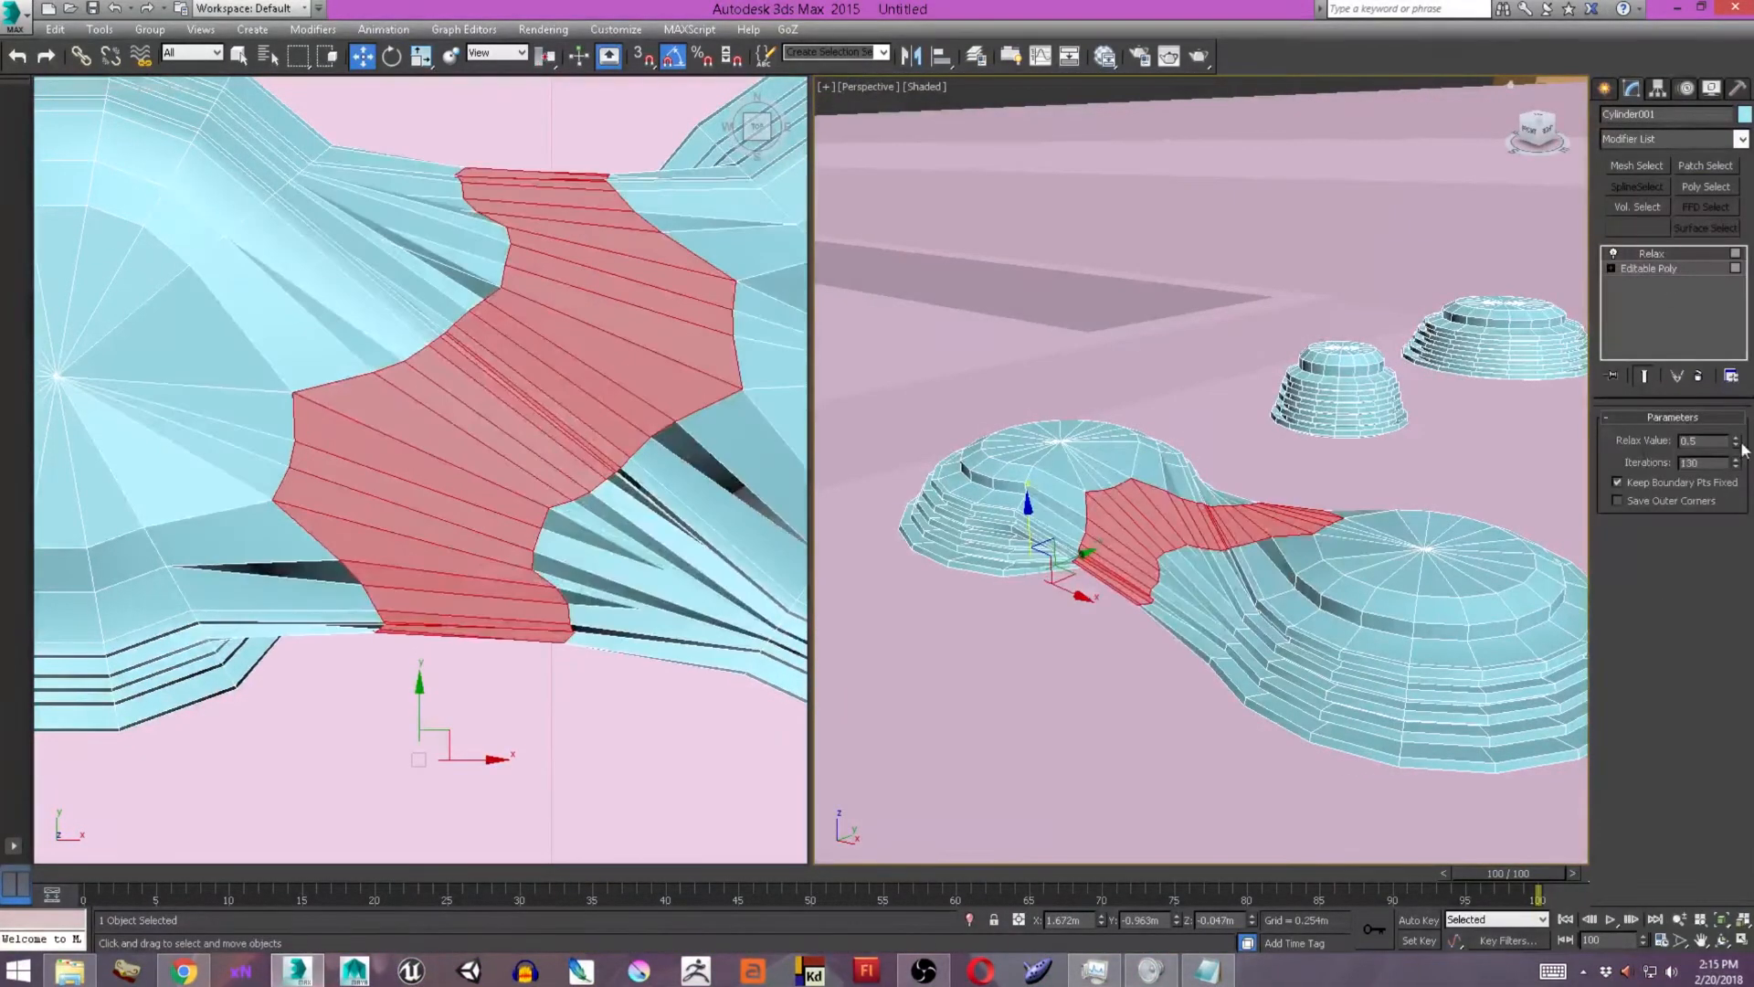
{"action": "left_click", "coordinate": [1736, 463]}
{"action": "scroll", "coordinate": [560, 410], "scroll_direction": "down", "scroll_amount": 8}
{"action": "middle_click_drag", "start_coordinate": [1297, 411], "coordinate": [1215, 539], "text": "alt"}
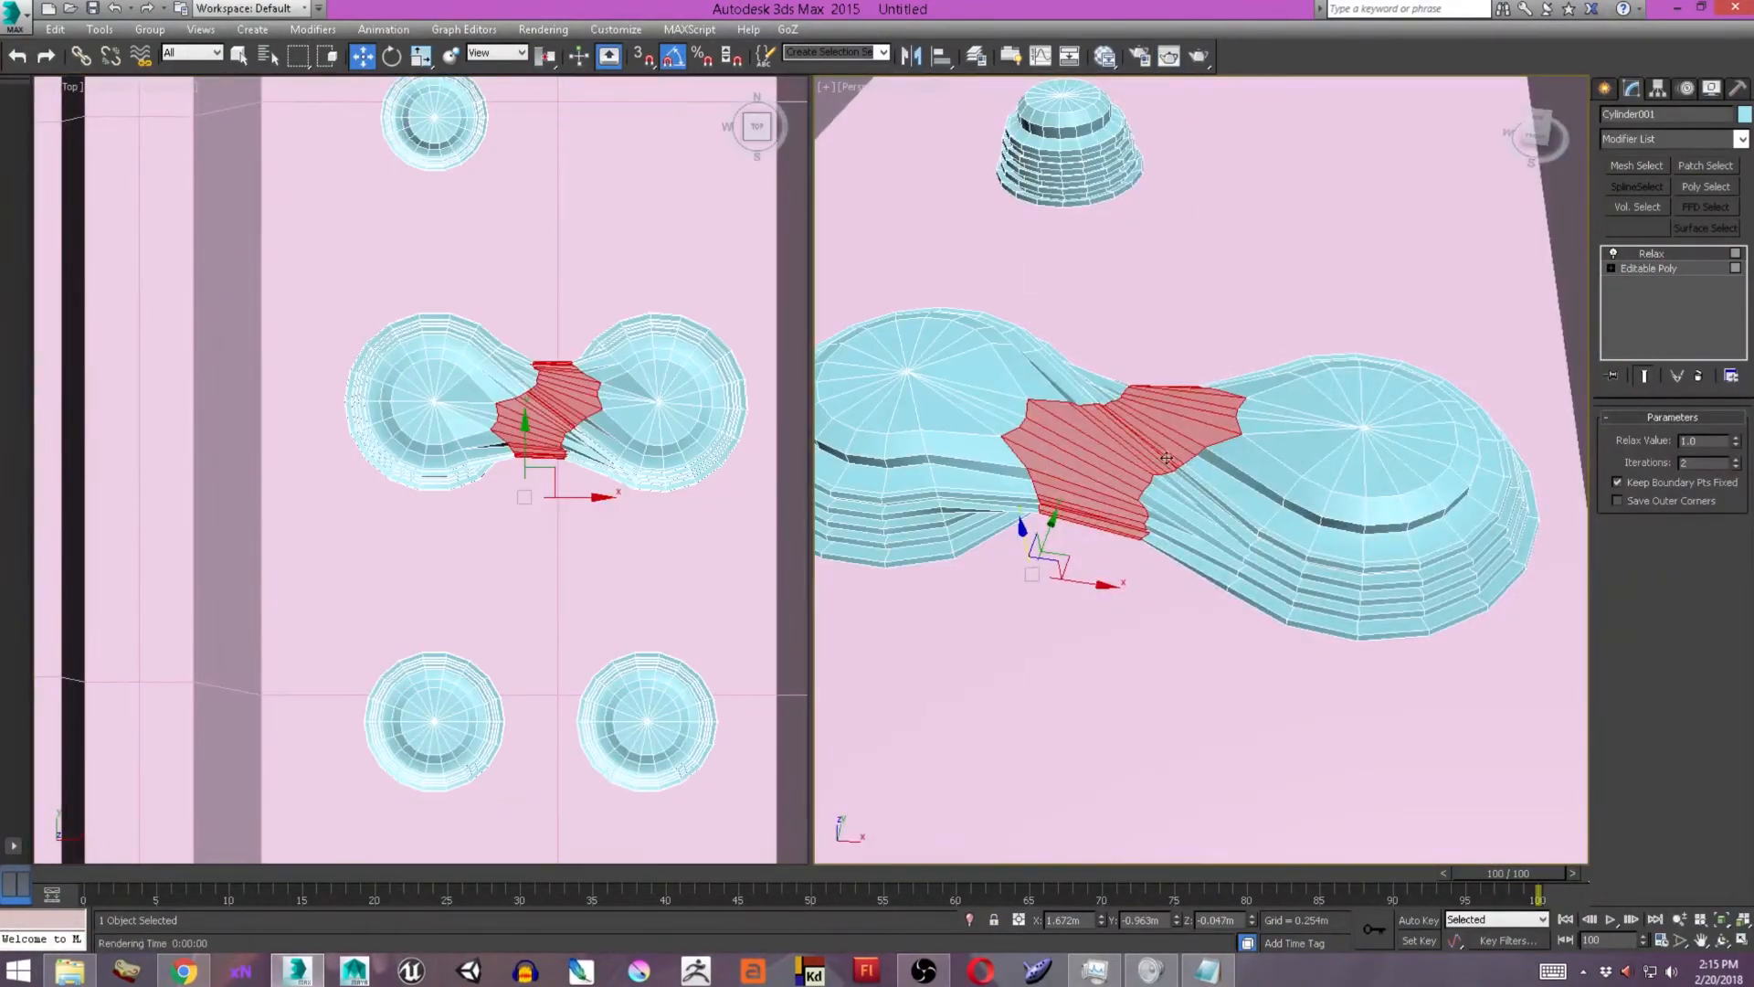
Convert the connected studs to an editable mesh and apply TurboSmooth with 1 iteration.
{"action": "right_click", "coordinate": [1391, 443]}
{"action": "left_click", "coordinate": [1644, 674]}
{"action": "left_click", "coordinate": [1664, 142]}
{"action": "key", "text": "t"}
{"action": "left_click", "coordinate": [1646, 686]}
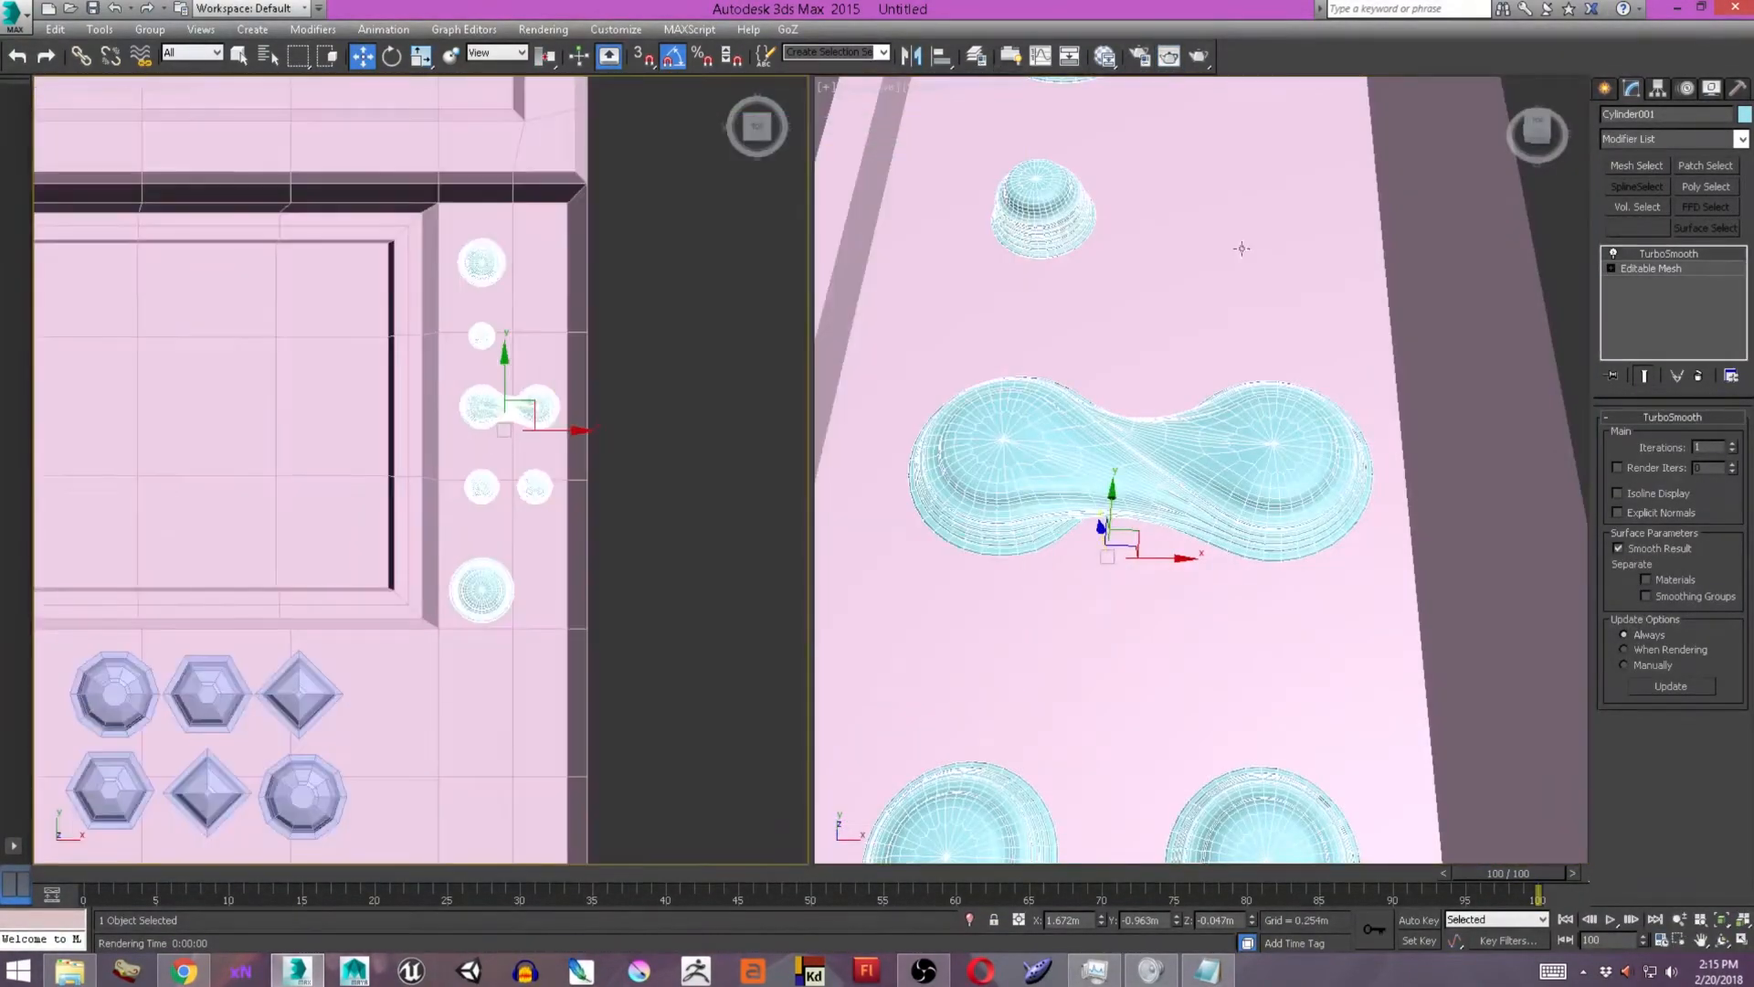
{"action": "scroll", "coordinate": [474, 393], "scroll_direction": "up", "scroll_amount": 6}
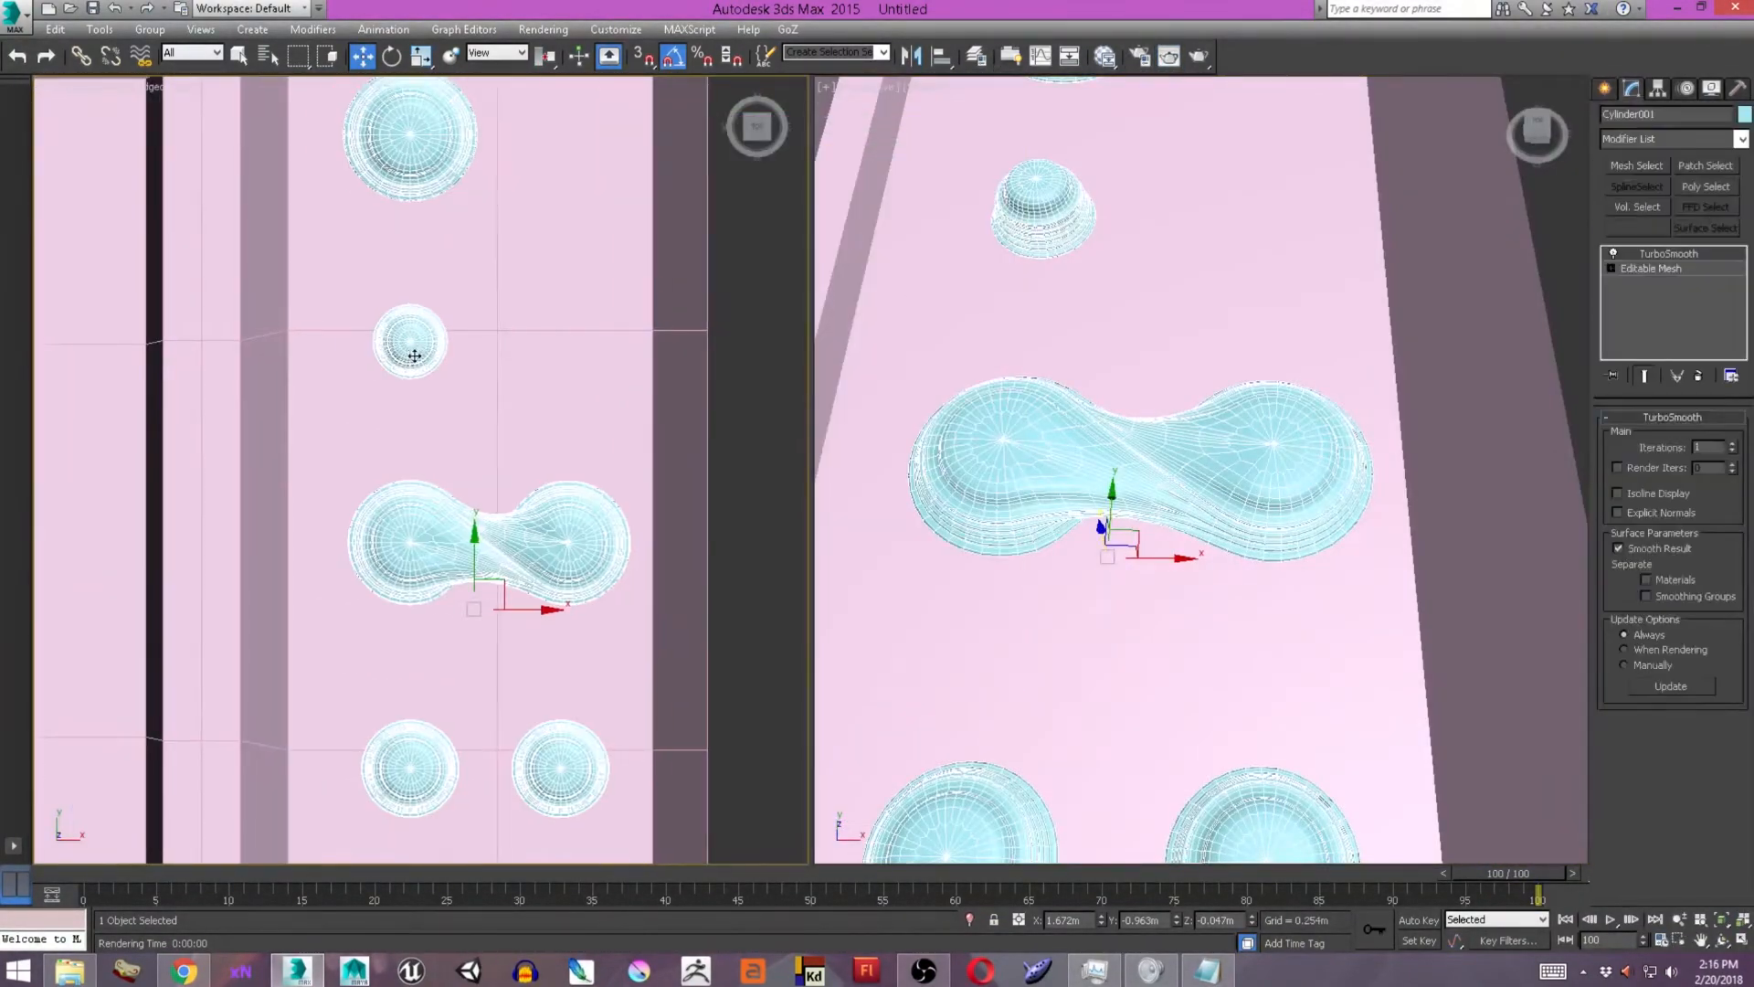
Copy the small round stud into a row of three and centre the two large studs in the strip.
{"action": "middle_click_drag", "start_coordinate": [474, 393], "coordinate": [553, 461]}
{"action": "left_click", "coordinate": [520, 412]}
{"action": "left_click", "coordinate": [956, 499]}
{"action": "left_click_drag", "start_coordinate": [584, 410], "coordinate": [763, 410], "text": "shift"}
{"action": "key", "text": "ctrl+z"}
{"action": "left_click", "coordinate": [763, 501]}
{"action": "scroll", "coordinate": [548, 429], "scroll_direction": "down", "scroll_amount": 5}
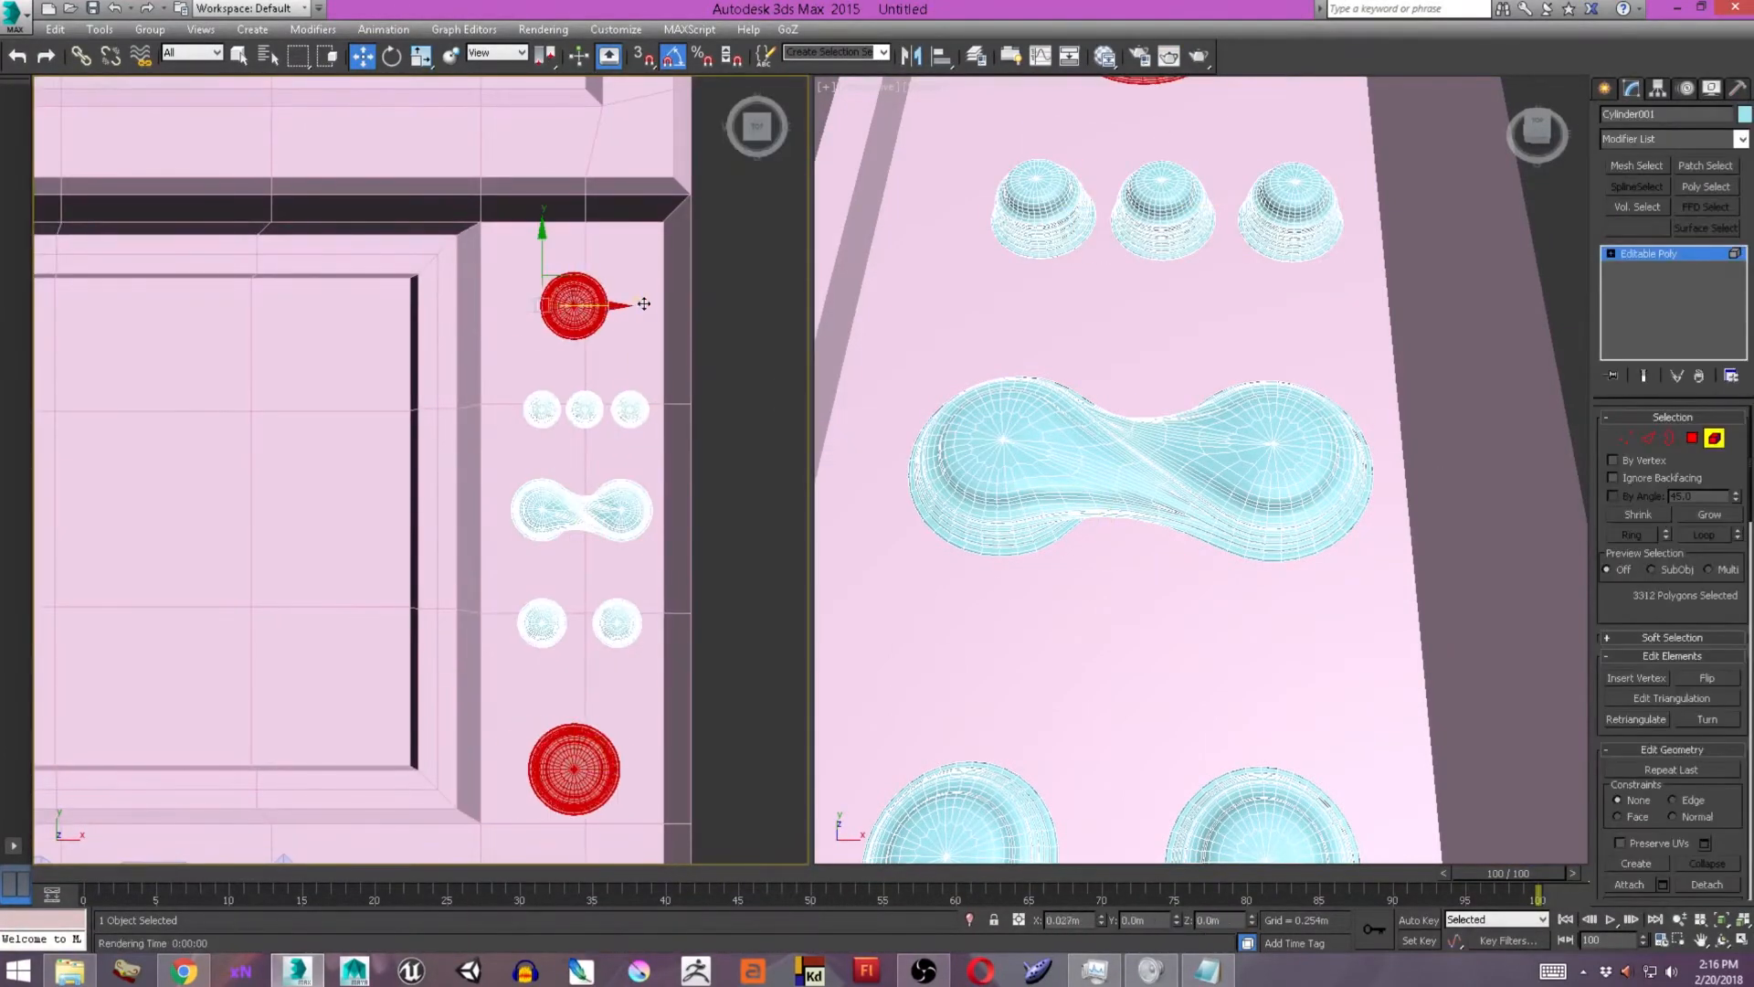
{"action": "key", "text": "shift+q"}
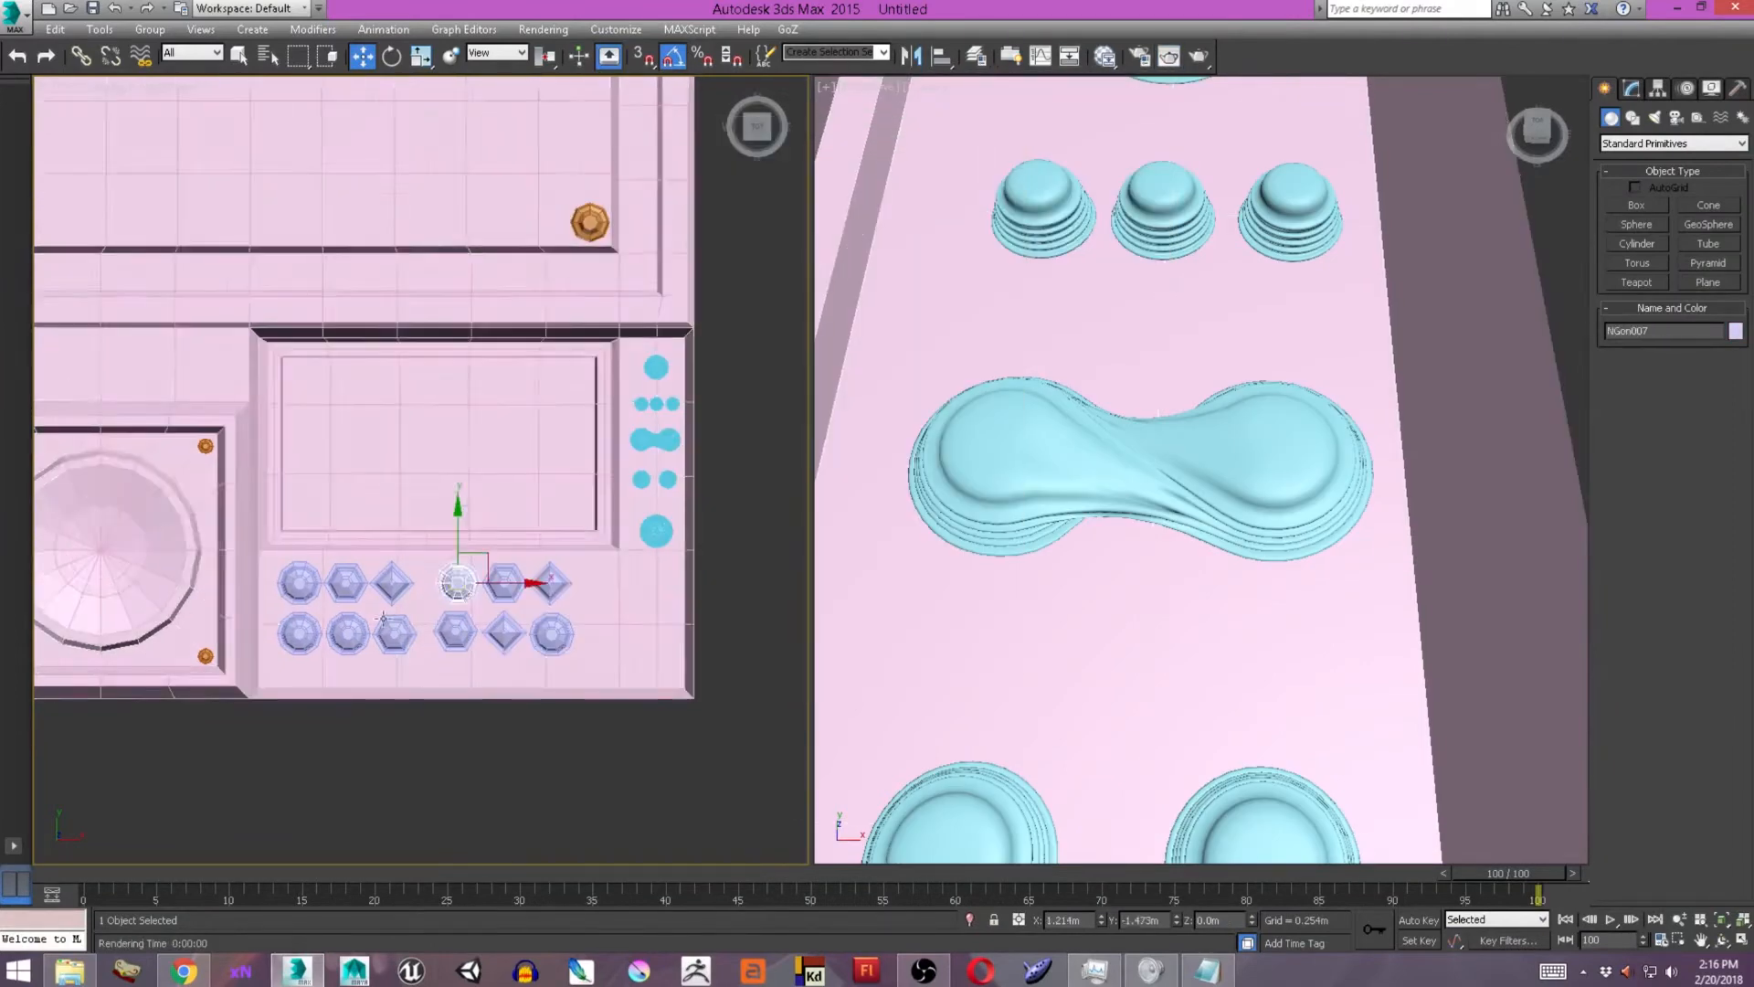
Move the faceted stud groups farther apart and draw a narrow vertical plane in the gap between them.
{"action": "scroll", "coordinate": [603, 565], "scroll_direction": "up", "scroll_amount": 4}
{"action": "left_click_drag", "start_coordinate": [444, 572], "coordinate": [455, 573]}
{"action": "middle_click_drag", "start_coordinate": [455, 573], "coordinate": [578, 559]}
{"action": "left_click_drag", "start_coordinate": [578, 559], "coordinate": [664, 559]}
{"action": "left_click", "coordinate": [1647, 207]}
{"action": "left_click_drag", "start_coordinate": [344, 461], "coordinate": [391, 557]}
{"action": "left_click", "coordinate": [588, 592]}
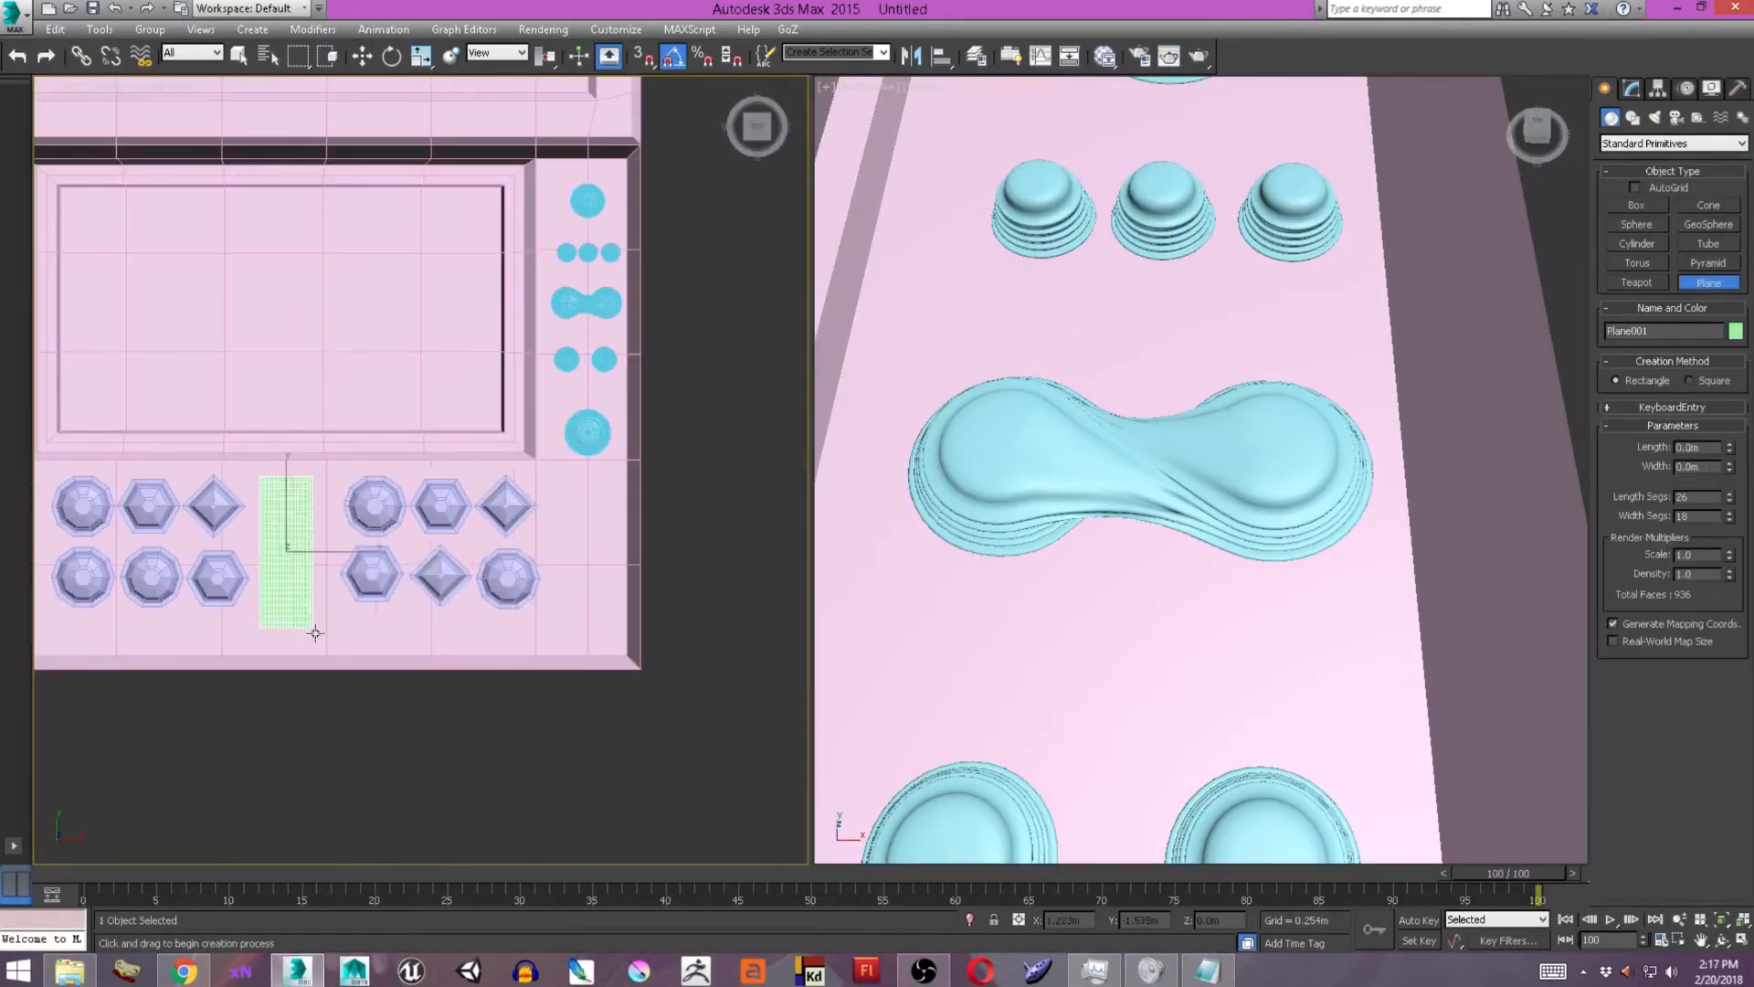
{"action": "right_click", "coordinate": [332, 549]}
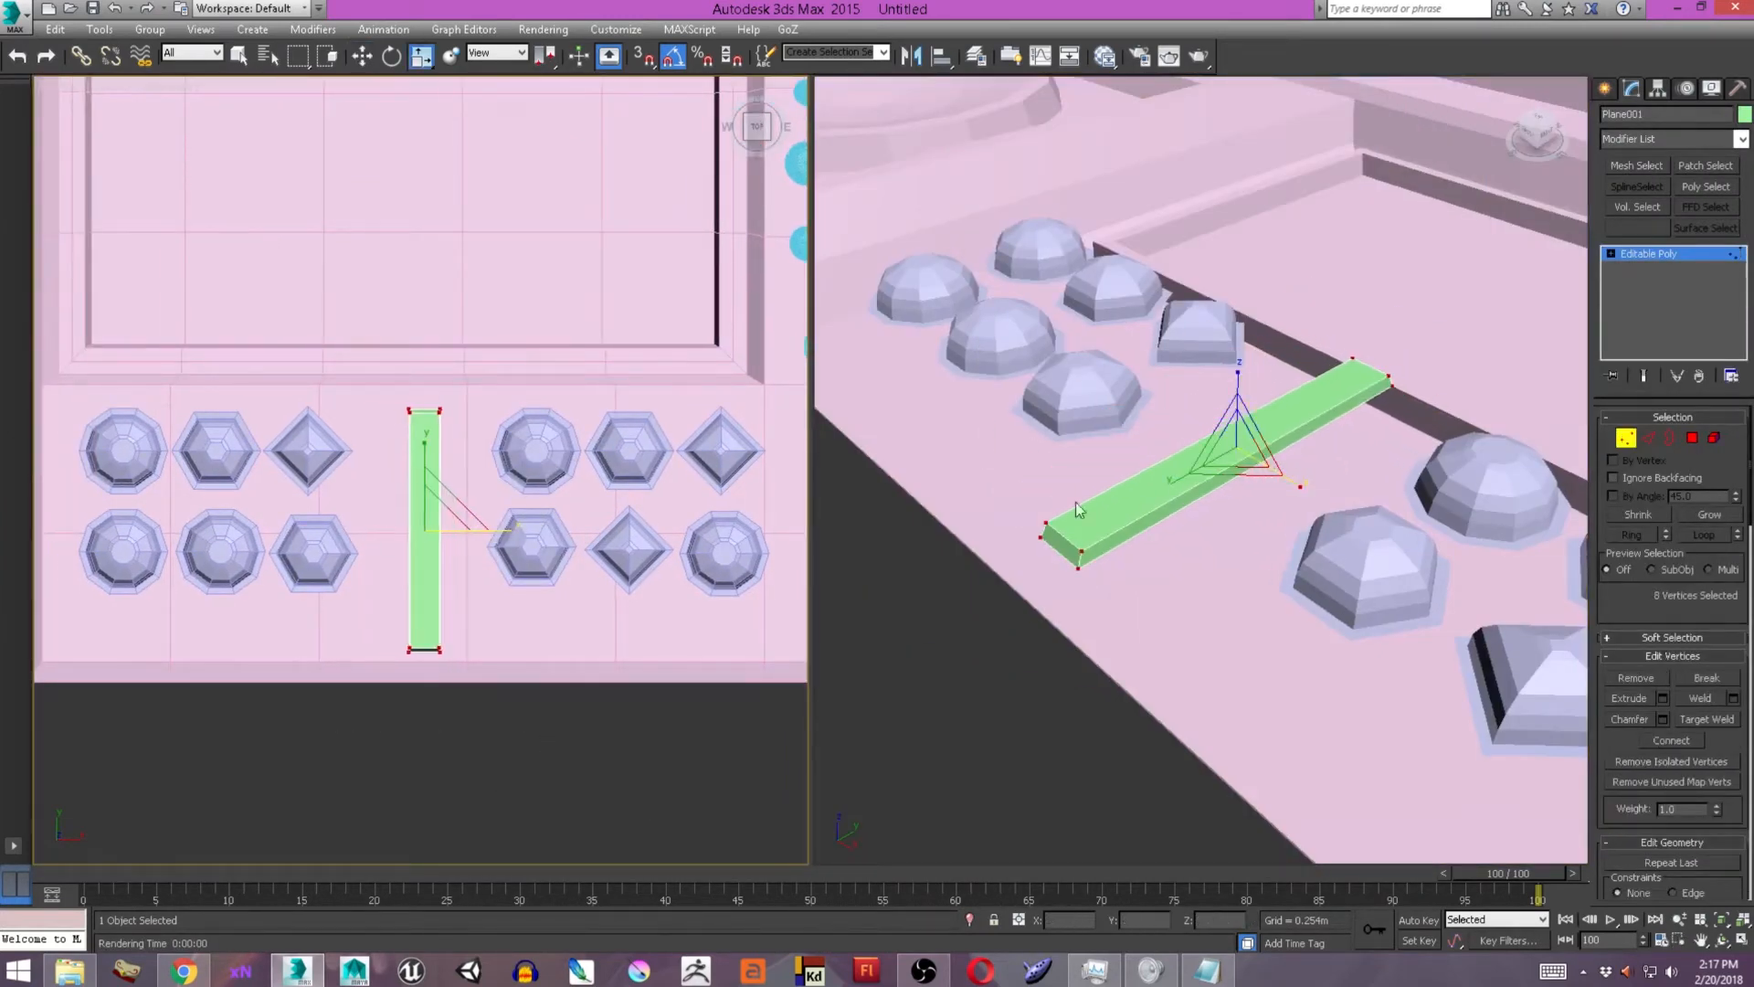
Bevel the narrow plane into a raised slat and adjust the position of its edges.
{"action": "key", "text": "4"}
{"action": "left_click", "coordinate": [1078, 510]}
{"action": "key", "text": "2"}
{"action": "key", "text": "w"}
{"action": "middle_click_drag", "start_coordinate": [438, 511], "coordinate": [470, 515]}
Copy the slat into stacks of horizontal slats beside the grids in the sheet's upper strip.
{"action": "left_click", "coordinate": [1605, 88]}
{"action": "left_click_drag", "start_coordinate": [476, 511], "coordinate": [425, 497]}
{"action": "scroll", "coordinate": [456, 532], "scroll_direction": "down", "scroll_amount": 5}
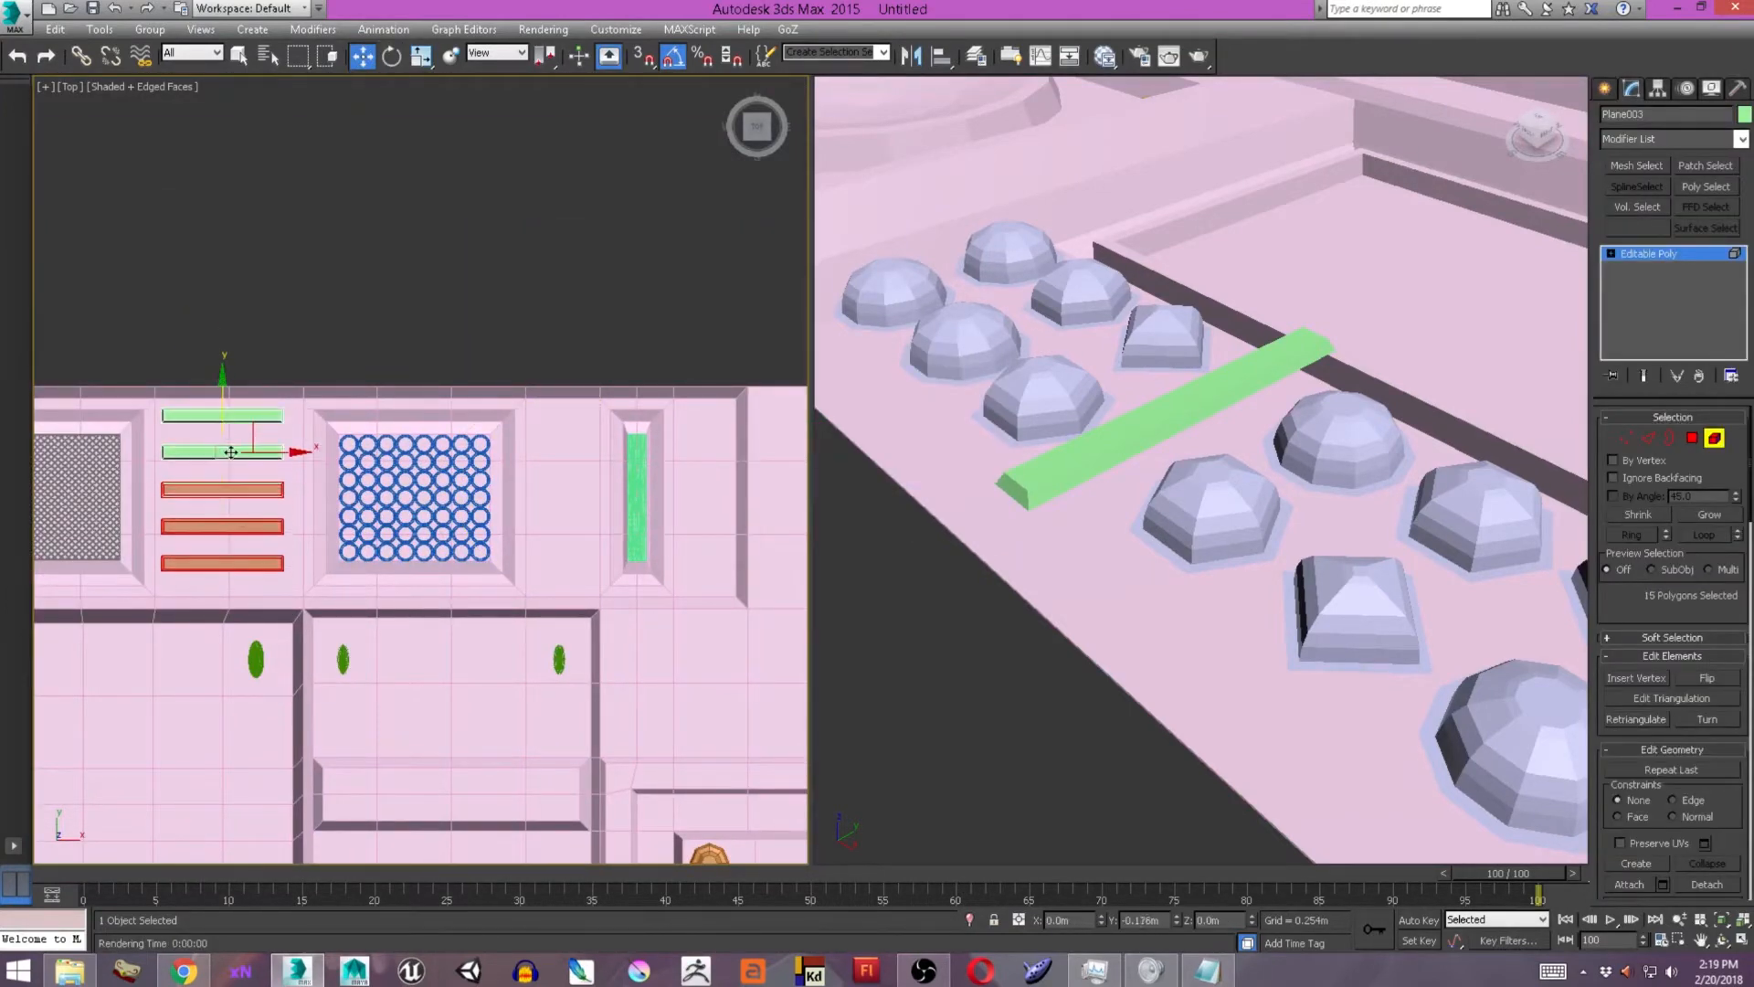
{"action": "left_click", "coordinate": [256, 489]}
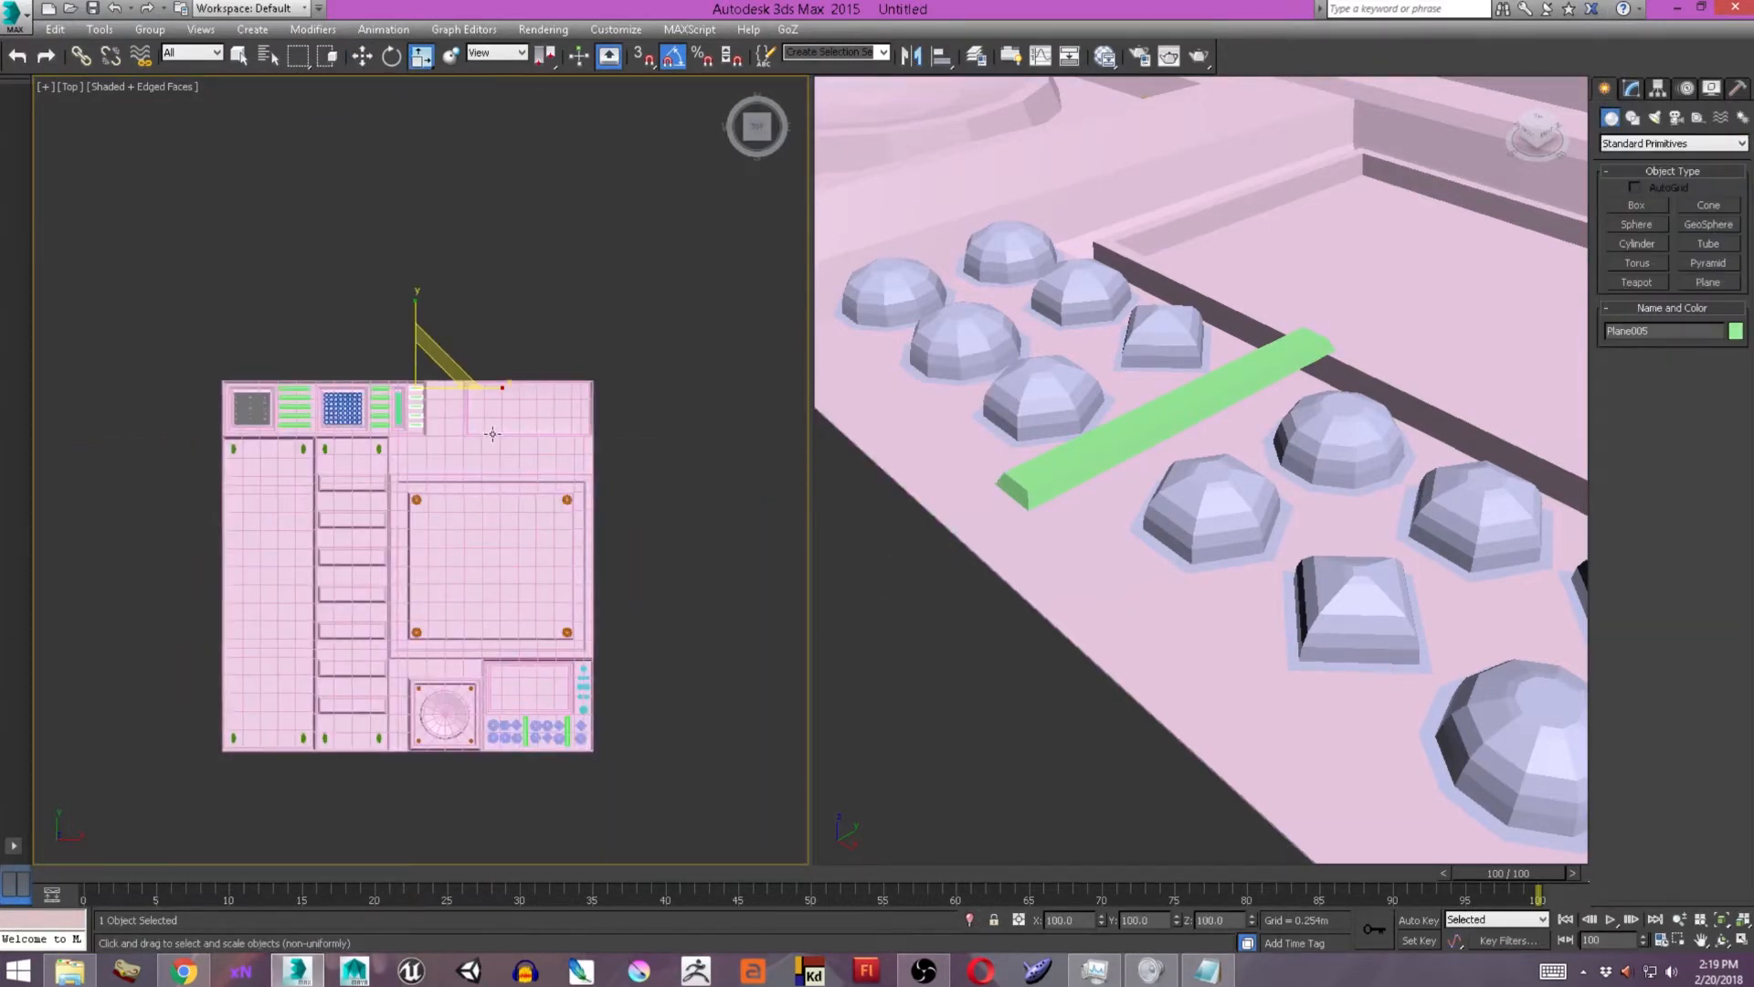
Clone the corner screws as the separate object Screws_002 and scale the copy down for the upper recessed panel.
{"action": "scroll", "coordinate": [493, 434], "scroll_direction": "up", "scroll_amount": 4}
{"action": "left_click", "coordinate": [234, 368]}
{"action": "scroll", "coordinate": [274, 366], "scroll_direction": "down", "scroll_amount": 2}
{"action": "scroll", "coordinate": [485, 529], "scroll_direction": "up", "scroll_amount": 4}
{"action": "scroll", "coordinate": [380, 470], "scroll_direction": "down", "scroll_amount": 4}
{"action": "key", "text": "w"}
{"action": "left_click", "coordinate": [400, 513]}
{"action": "key", "text": "Return"}
{"action": "key", "text": "r"}
{"action": "mouse_move", "coordinate": [541, 681]}
{"action": "left_mouse_down", "text": "shift"}
{"action": "mouse_move", "coordinate": [672, 346]}
{"action": "mouse_move", "coordinate": [666, 402]}
{"action": "left_mouse_up", "text": "shift"}
Position the small screws in the four corners of the recessed panel at the sheet's upper right.
{"action": "scroll", "coordinate": [666, 352], "scroll_direction": "up", "scroll_amount": 5}
{"action": "key", "text": "w"}
{"action": "left_click_drag", "start_coordinate": [556, 413], "coordinate": [441, 412]}
{"action": "left_click", "coordinate": [1632, 89]}
{"action": "key", "text": "5"}
{"action": "left_click_drag", "start_coordinate": [246, 294], "coordinate": [585, 361]}
{"action": "left_click_drag", "start_coordinate": [533, 290], "coordinate": [533, 327]}
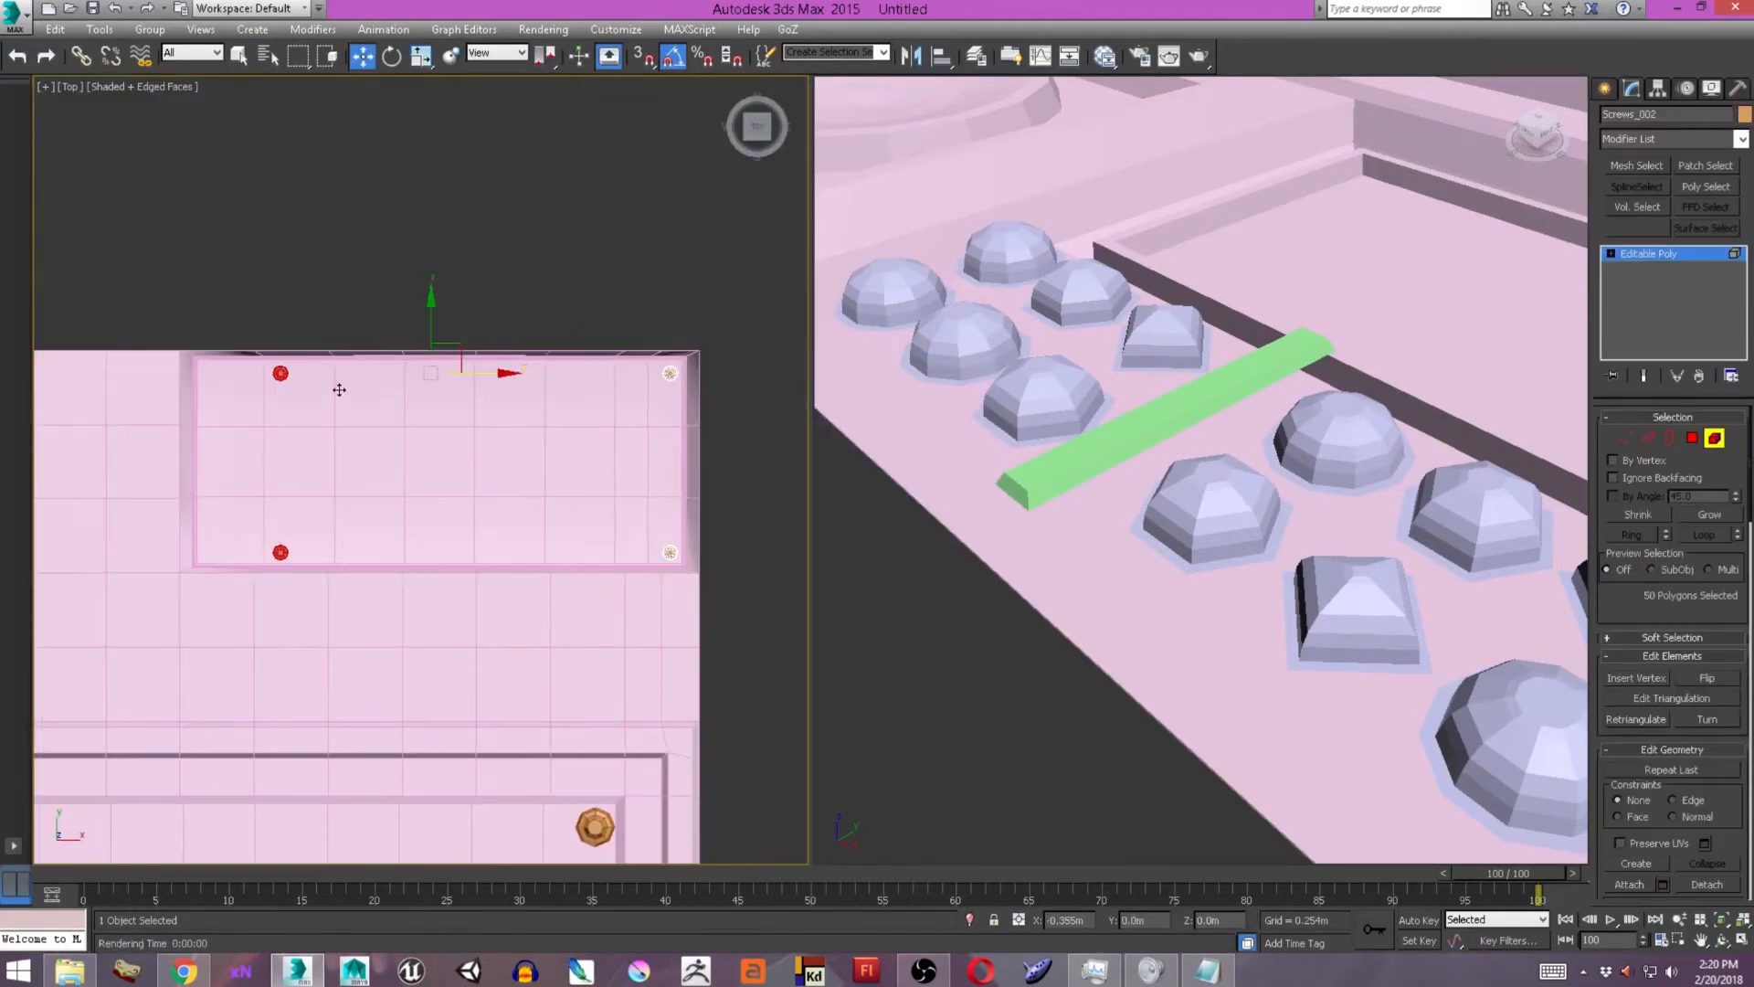
{"action": "left_click_drag", "start_coordinate": [462, 376], "coordinate": [237, 376]}
{"action": "scroll", "coordinate": [627, 366], "scroll_direction": "down", "scroll_amount": 4}
{"action": "left_click", "coordinate": [1605, 88]}
{"action": "middle_click_drag", "start_coordinate": [540, 463], "coordinate": [537, 397]}
{"action": "left_click", "coordinate": [698, 396]}
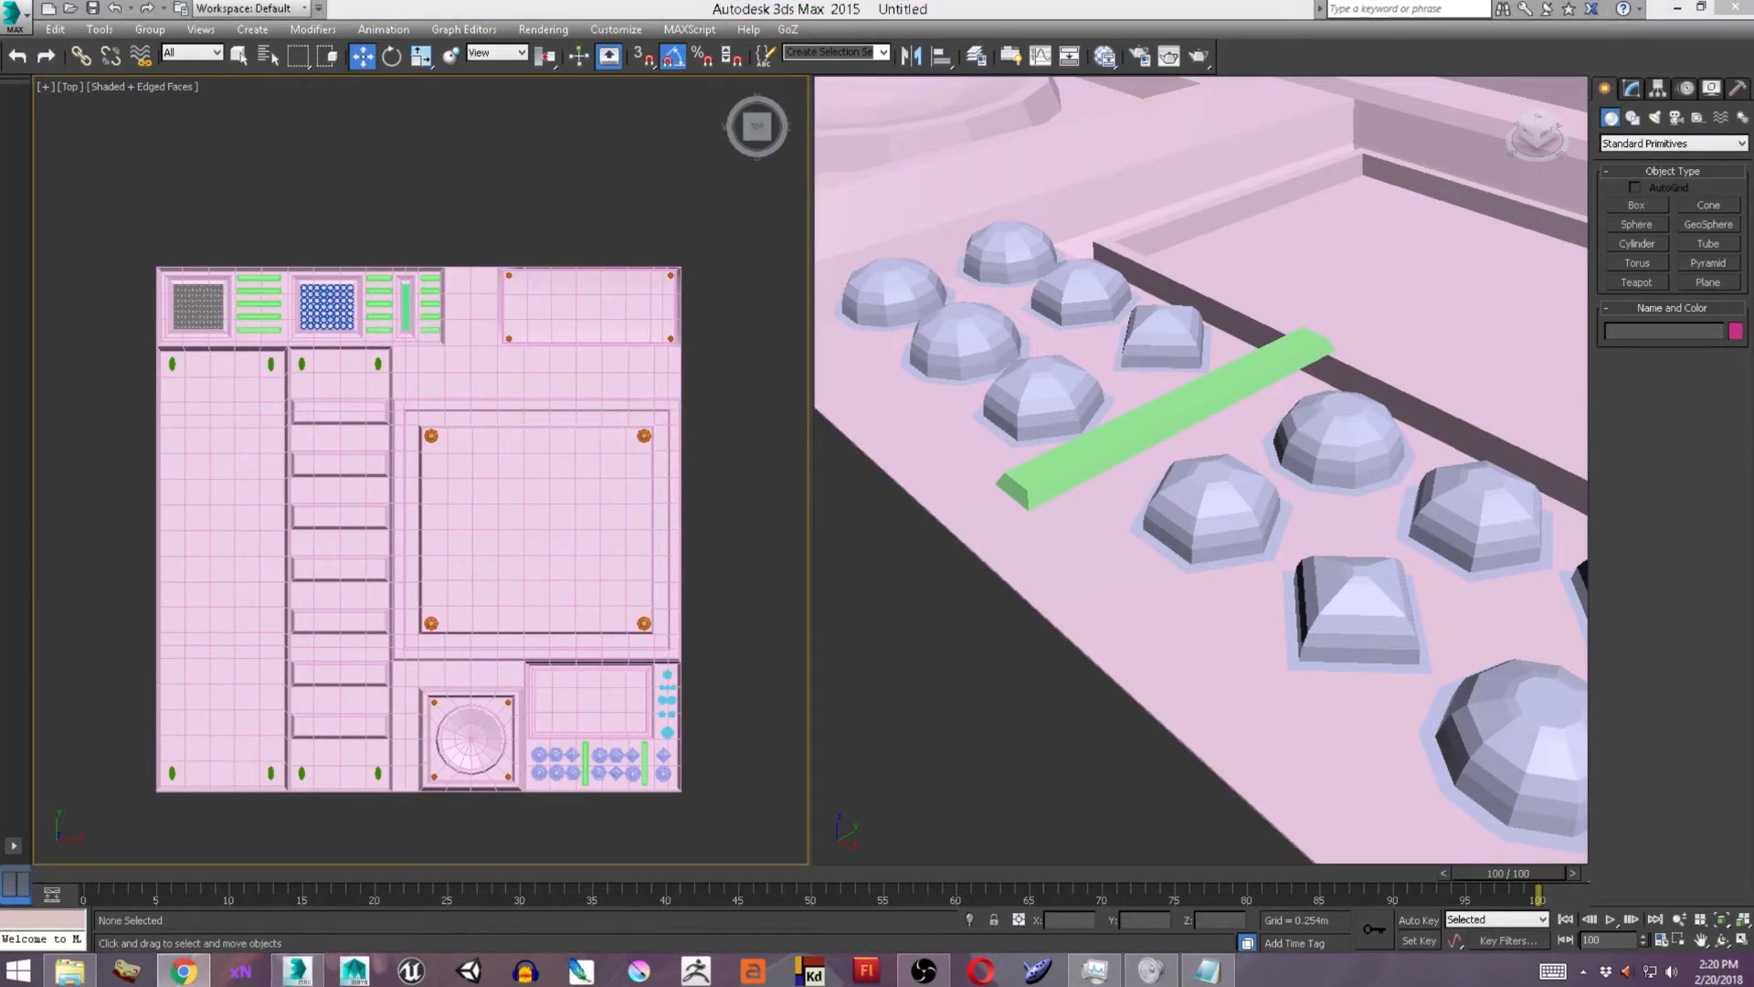
Put all trim sheet objects on a new layer named Texture_File and freeze that layer.
{"action": "left_click", "coordinate": [1422, 365]}
{"action": "scroll", "coordinate": [1370, 366], "scroll_direction": "down", "scroll_amount": 8}
{"action": "middle_click_drag", "start_coordinate": [1370, 365], "coordinate": [1331, 204], "text": "alt"}
{"action": "key", "text": "ctrl+a"}
{"action": "left_click", "coordinate": [977, 57]}
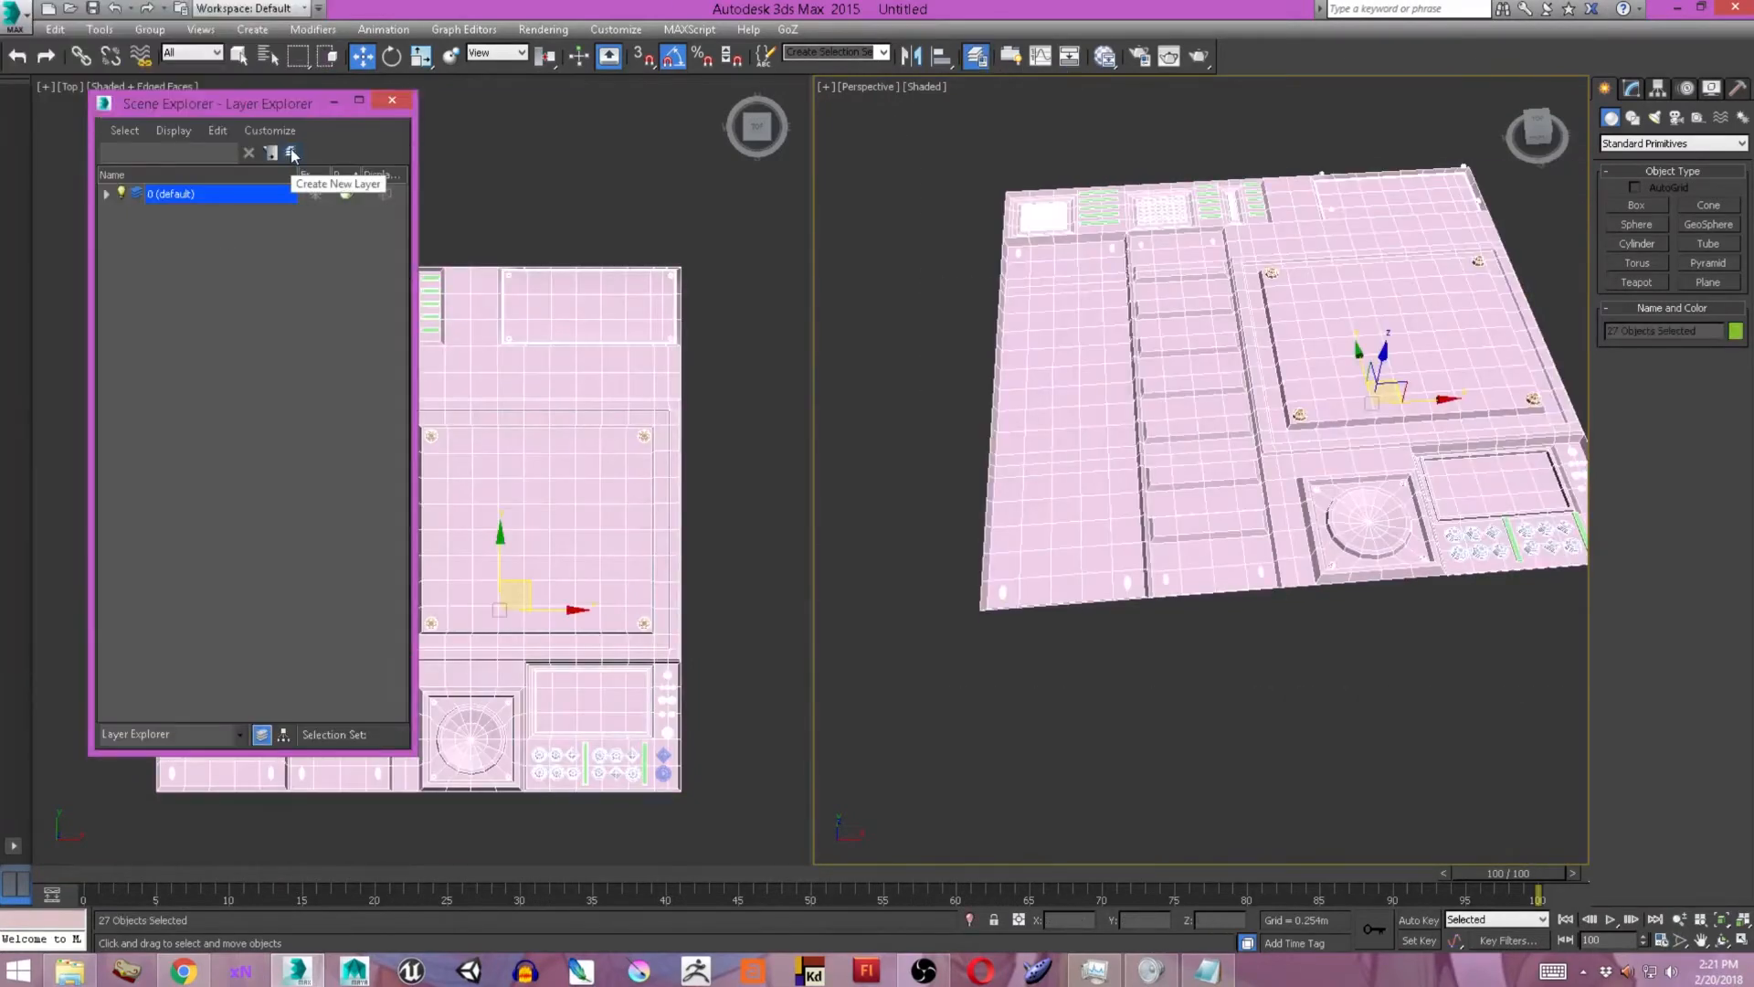
{"action": "left_click", "coordinate": [292, 154]}
{"action": "left_click", "coordinate": [315, 212]}
{"action": "left_click_drag", "start_coordinate": [265, 89], "coordinate": [263, 566]}
{"action": "left_click_drag", "start_coordinate": [262, 580], "coordinate": [221, 103]}
Make layer 0 current and create a 3.5 m by 3.5 m plane with 1 length and 1 width segment over the sheet.
{"action": "left_click", "coordinate": [1708, 283]}
{"action": "middle_click_drag", "start_coordinate": [617, 600], "coordinate": [607, 599]}
{"action": "right_click", "coordinate": [607, 599]}
{"action": "left_click", "coordinate": [64, 191]}
{"action": "left_click", "coordinate": [152, 218]}
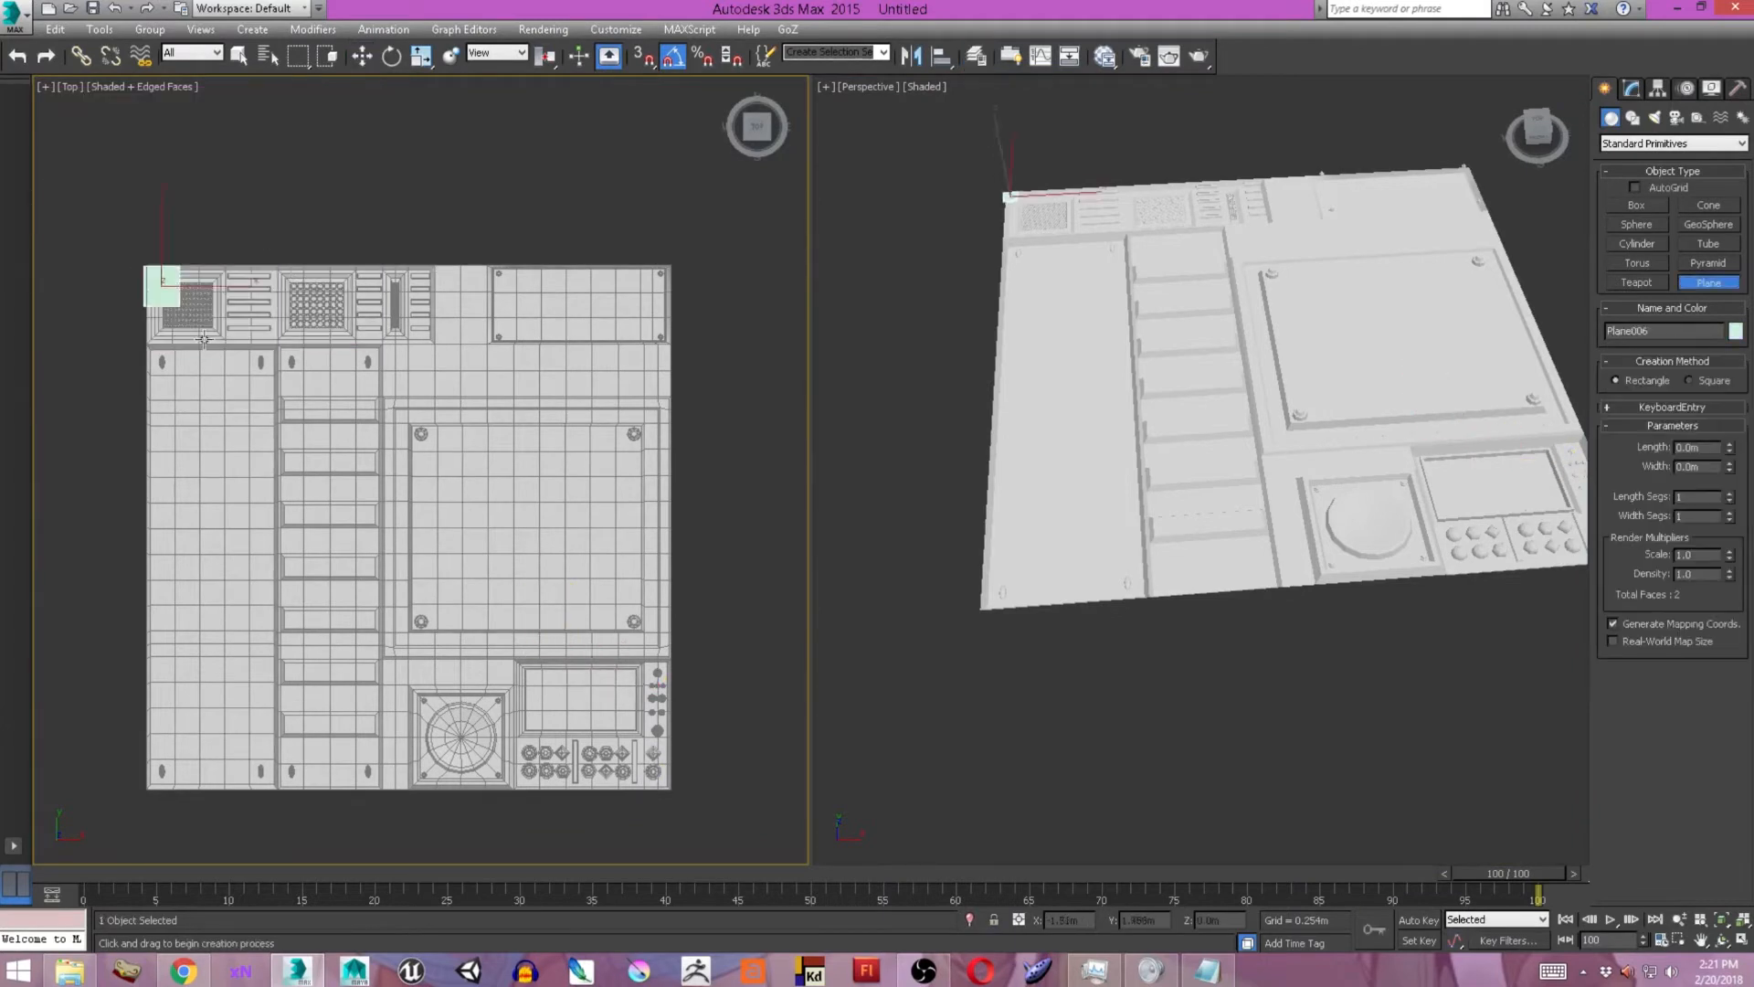
{"action": "left_click_drag", "start_coordinate": [202, 339], "coordinate": [667, 792]}
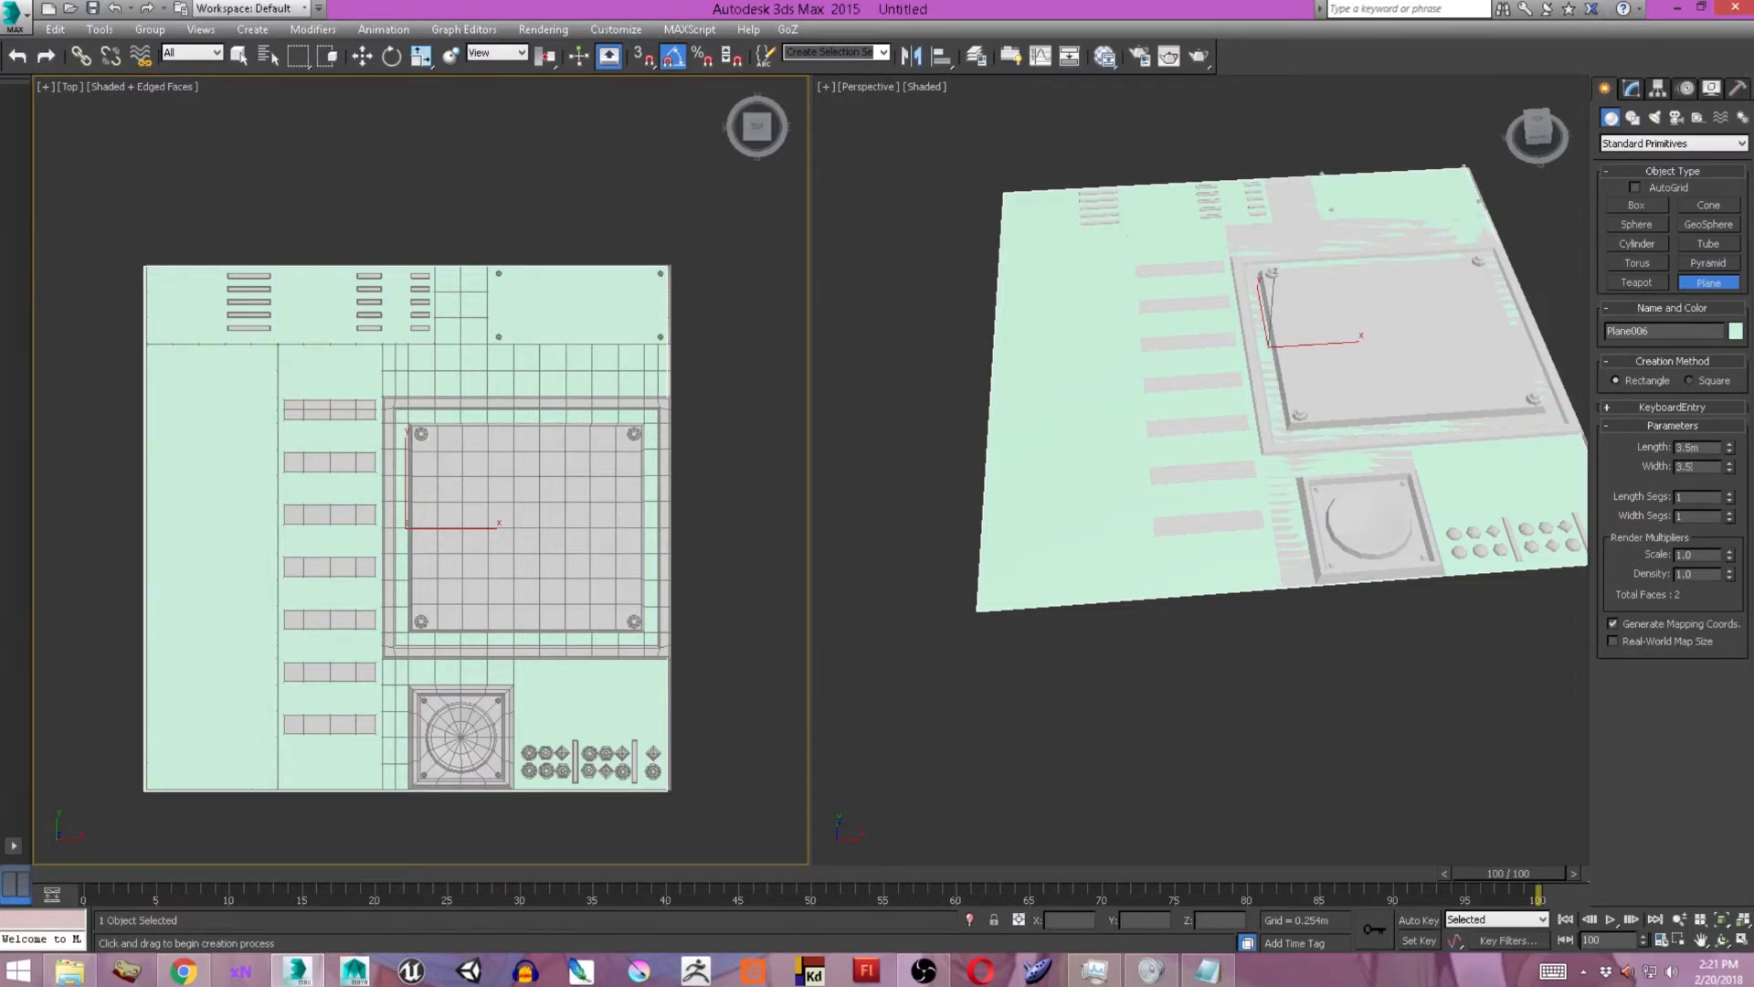
Move the new plane beneath the trim sheet to about -0.276 m in Z.
{"action": "middle_click_drag", "start_coordinate": [1235, 457], "coordinate": [1271, 315]}
{"action": "key", "text": "w"}
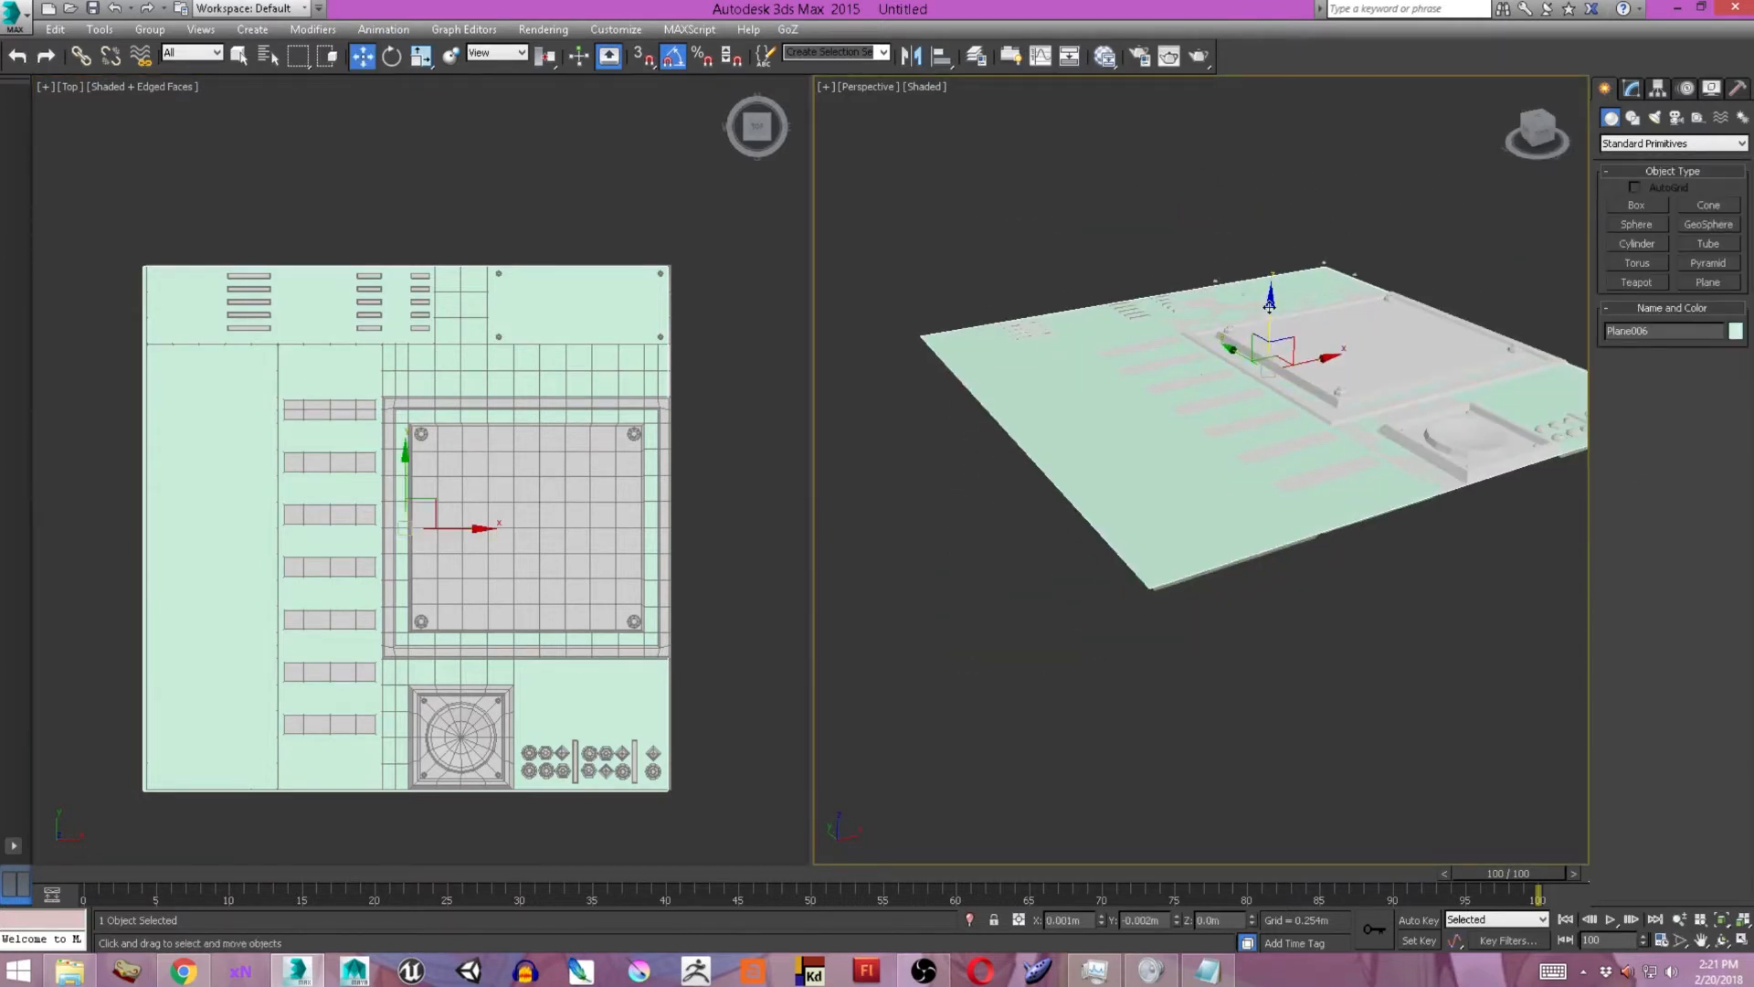
{"action": "left_click_drag", "start_coordinate": [1269, 306], "coordinate": [1274, 270]}
{"action": "middle_click_drag", "start_coordinate": [1304, 292], "coordinate": [1147, 386], "text": "alt"}
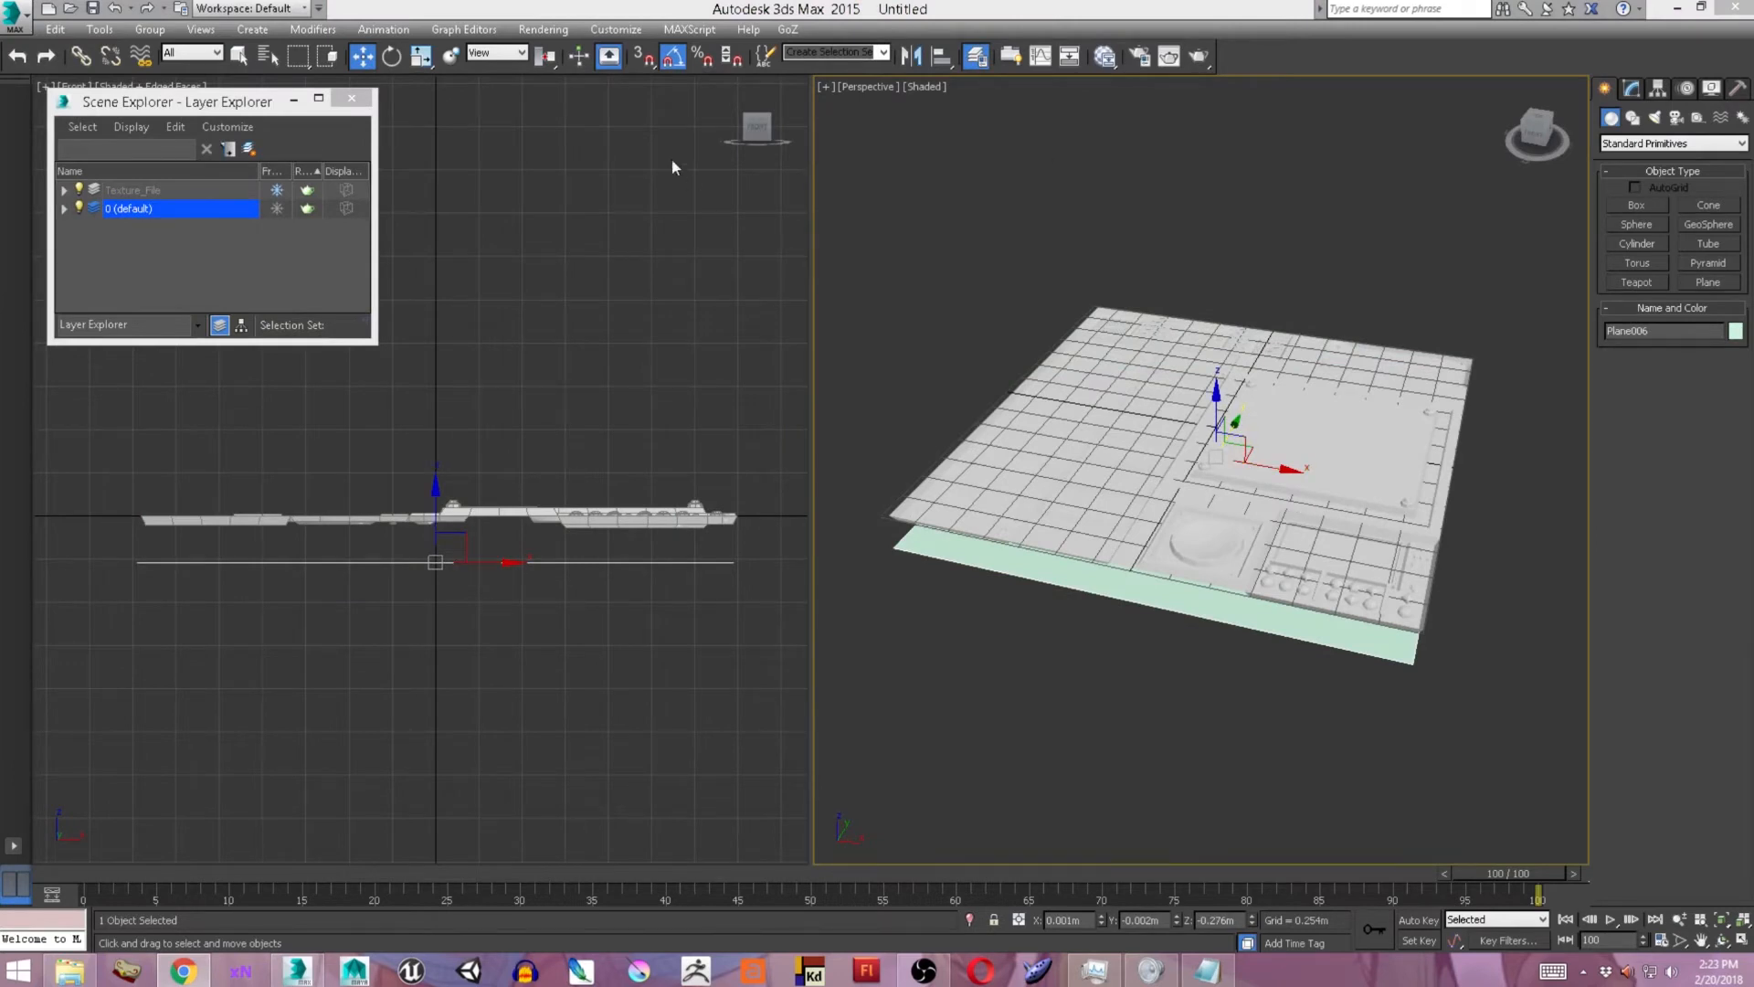
Open Render To Texture for the new plane and bring up its projection mapping settings.
{"action": "left_click", "coordinate": [545, 29]}
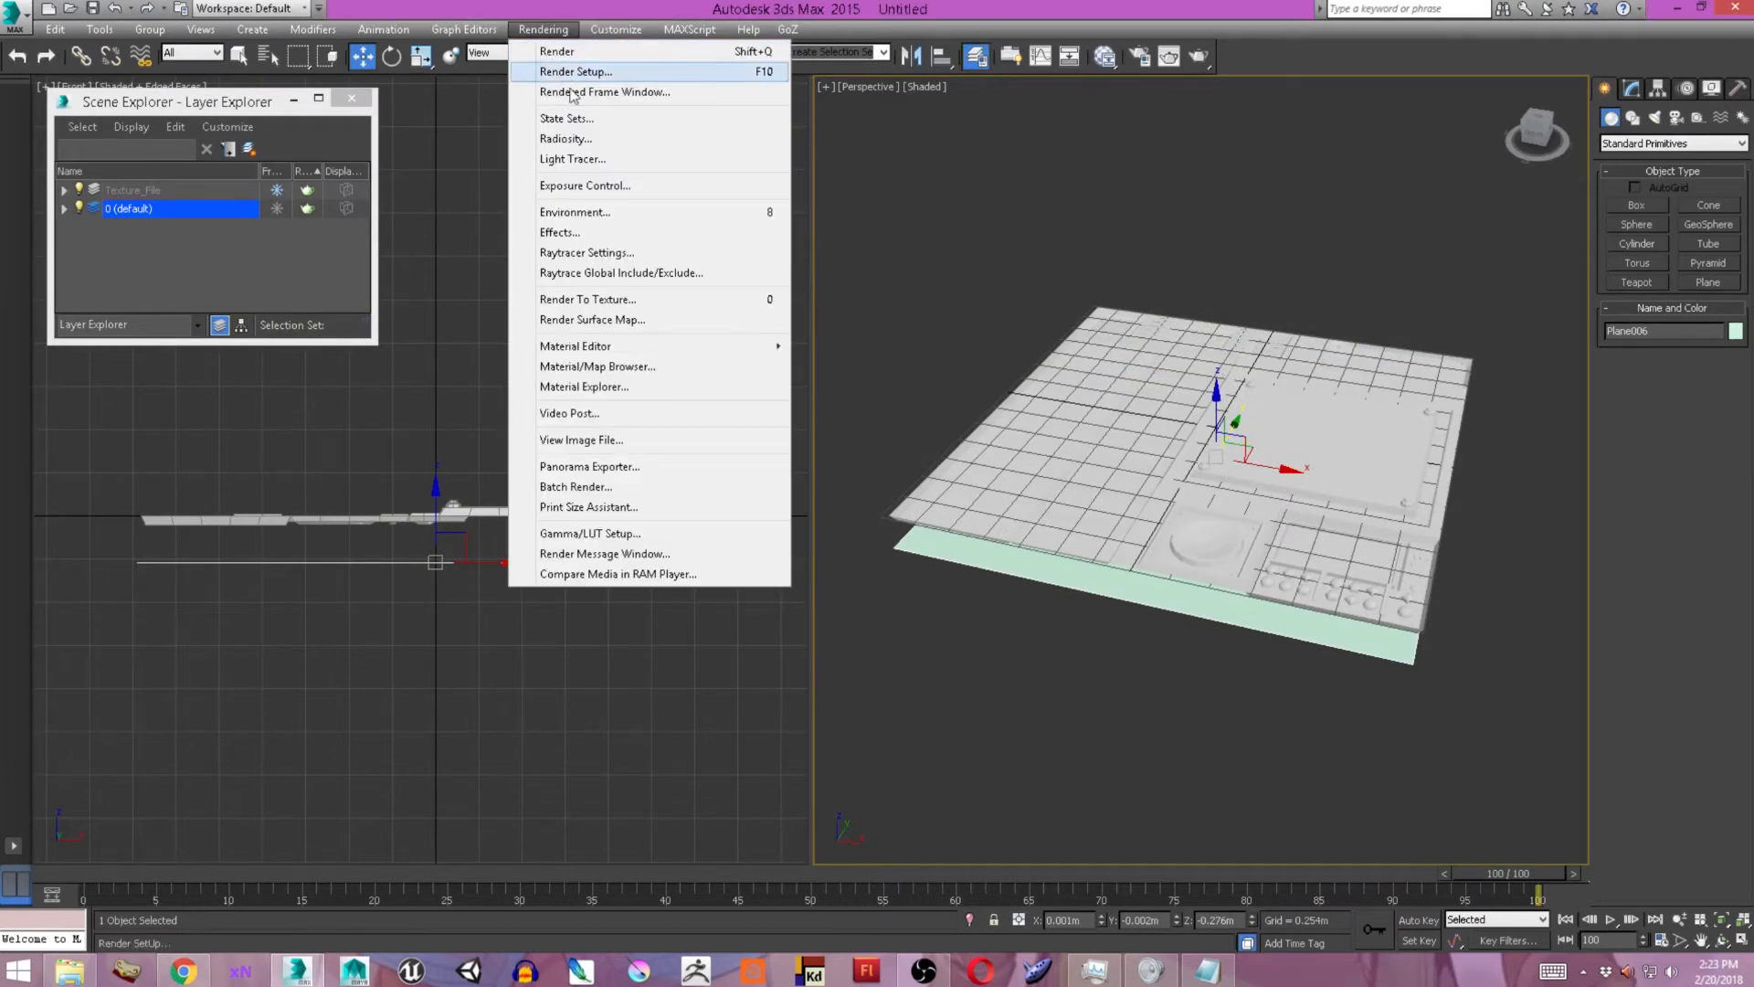
{"action": "left_click", "coordinate": [637, 299]}
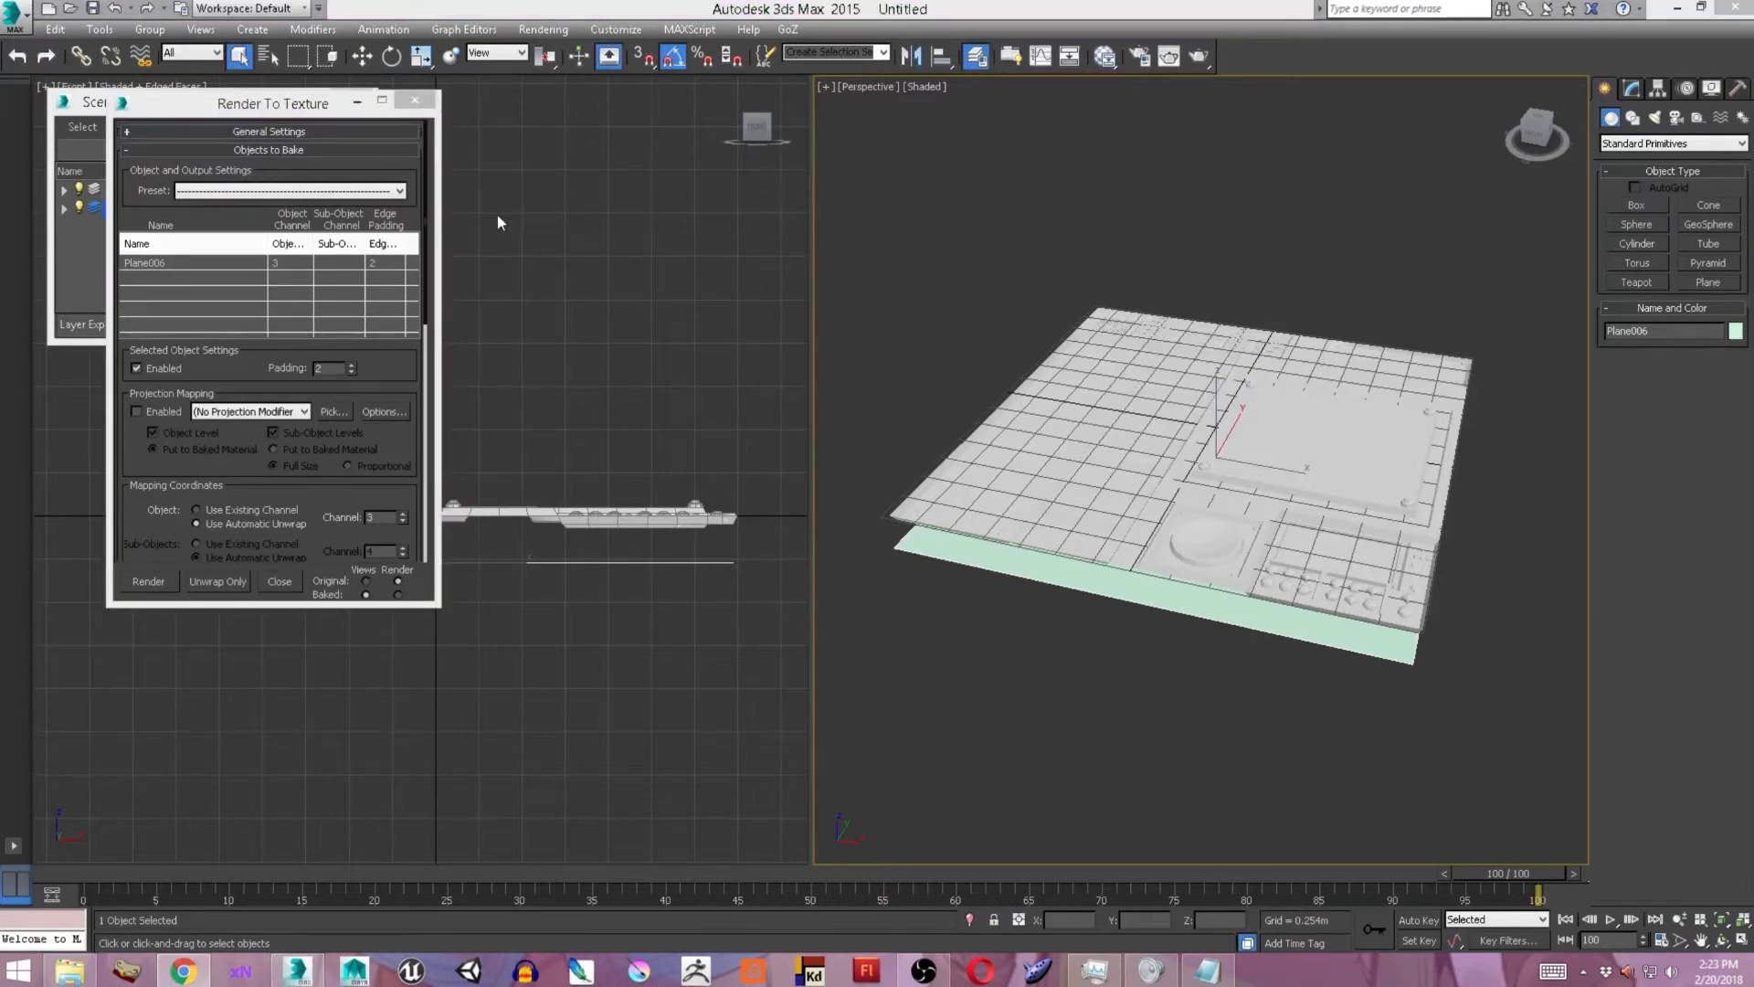
{"action": "left_click", "coordinate": [1146, 594]}
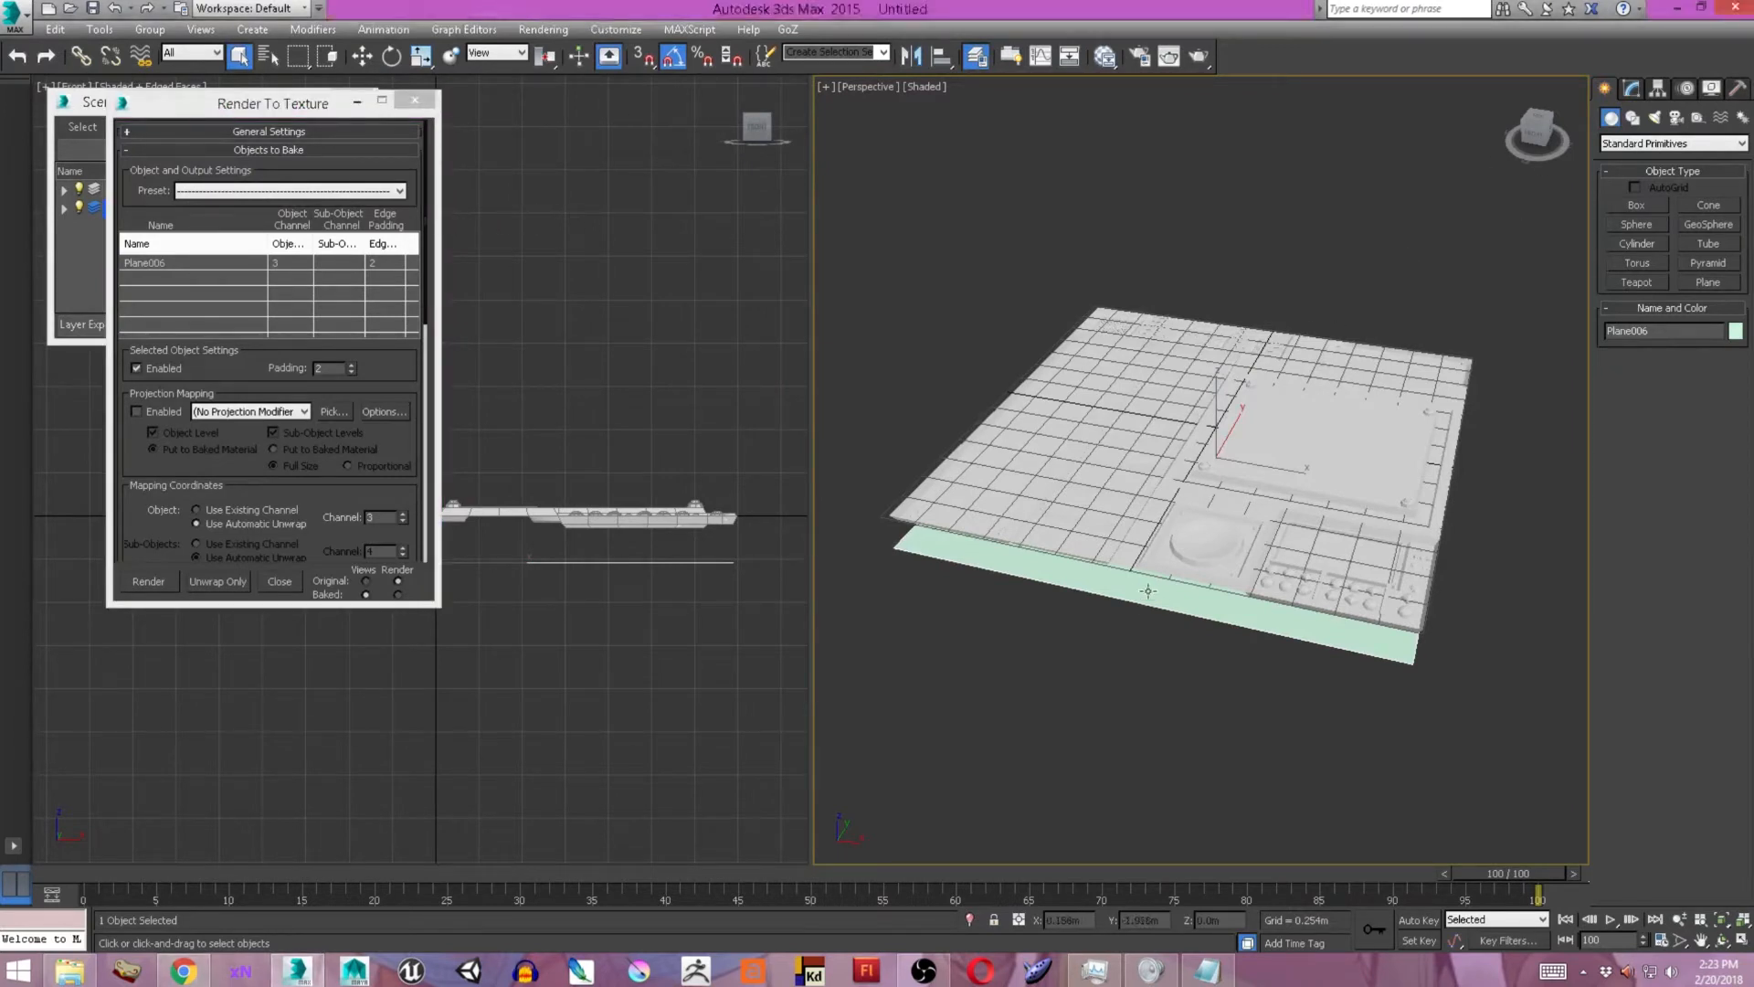
{"action": "left_click_drag", "start_coordinate": [294, 115], "coordinate": [770, 119]}
{"action": "left_click_drag", "start_coordinate": [890, 279], "coordinate": [890, 322]}
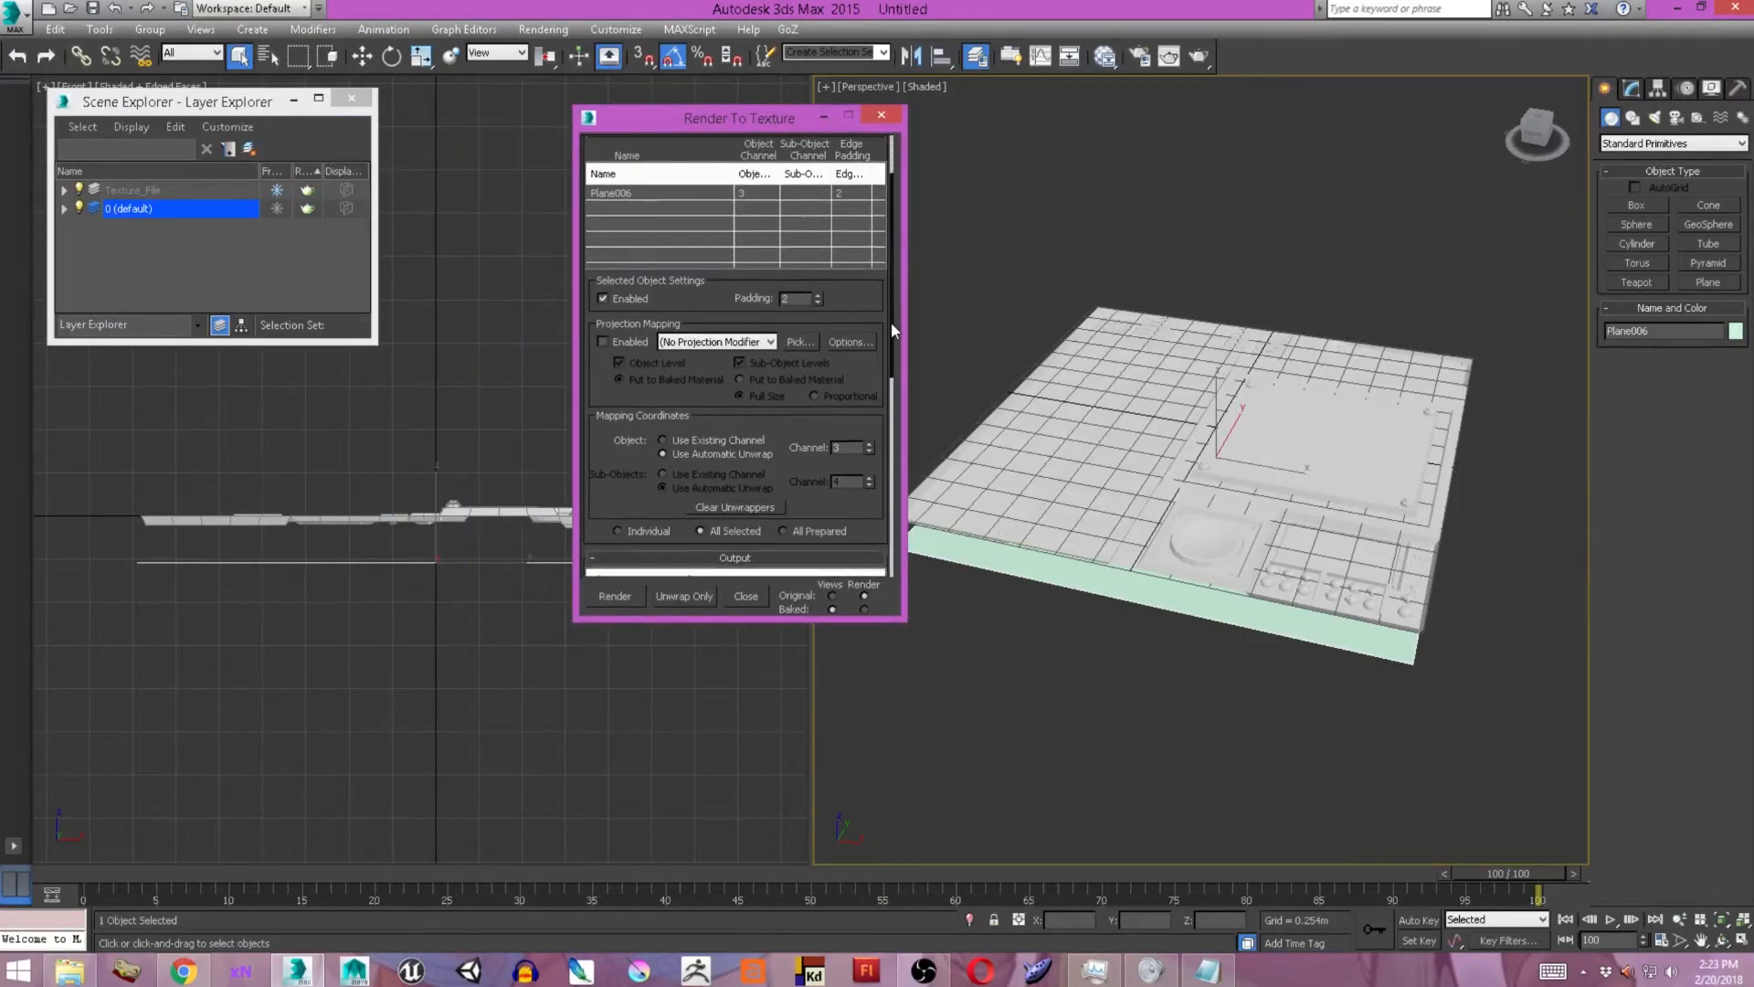
Add all objects of the Texture_File layer as projection targets for the plane.
{"action": "left_click", "coordinate": [800, 342]}
{"action": "left_click", "coordinate": [13, 146]}
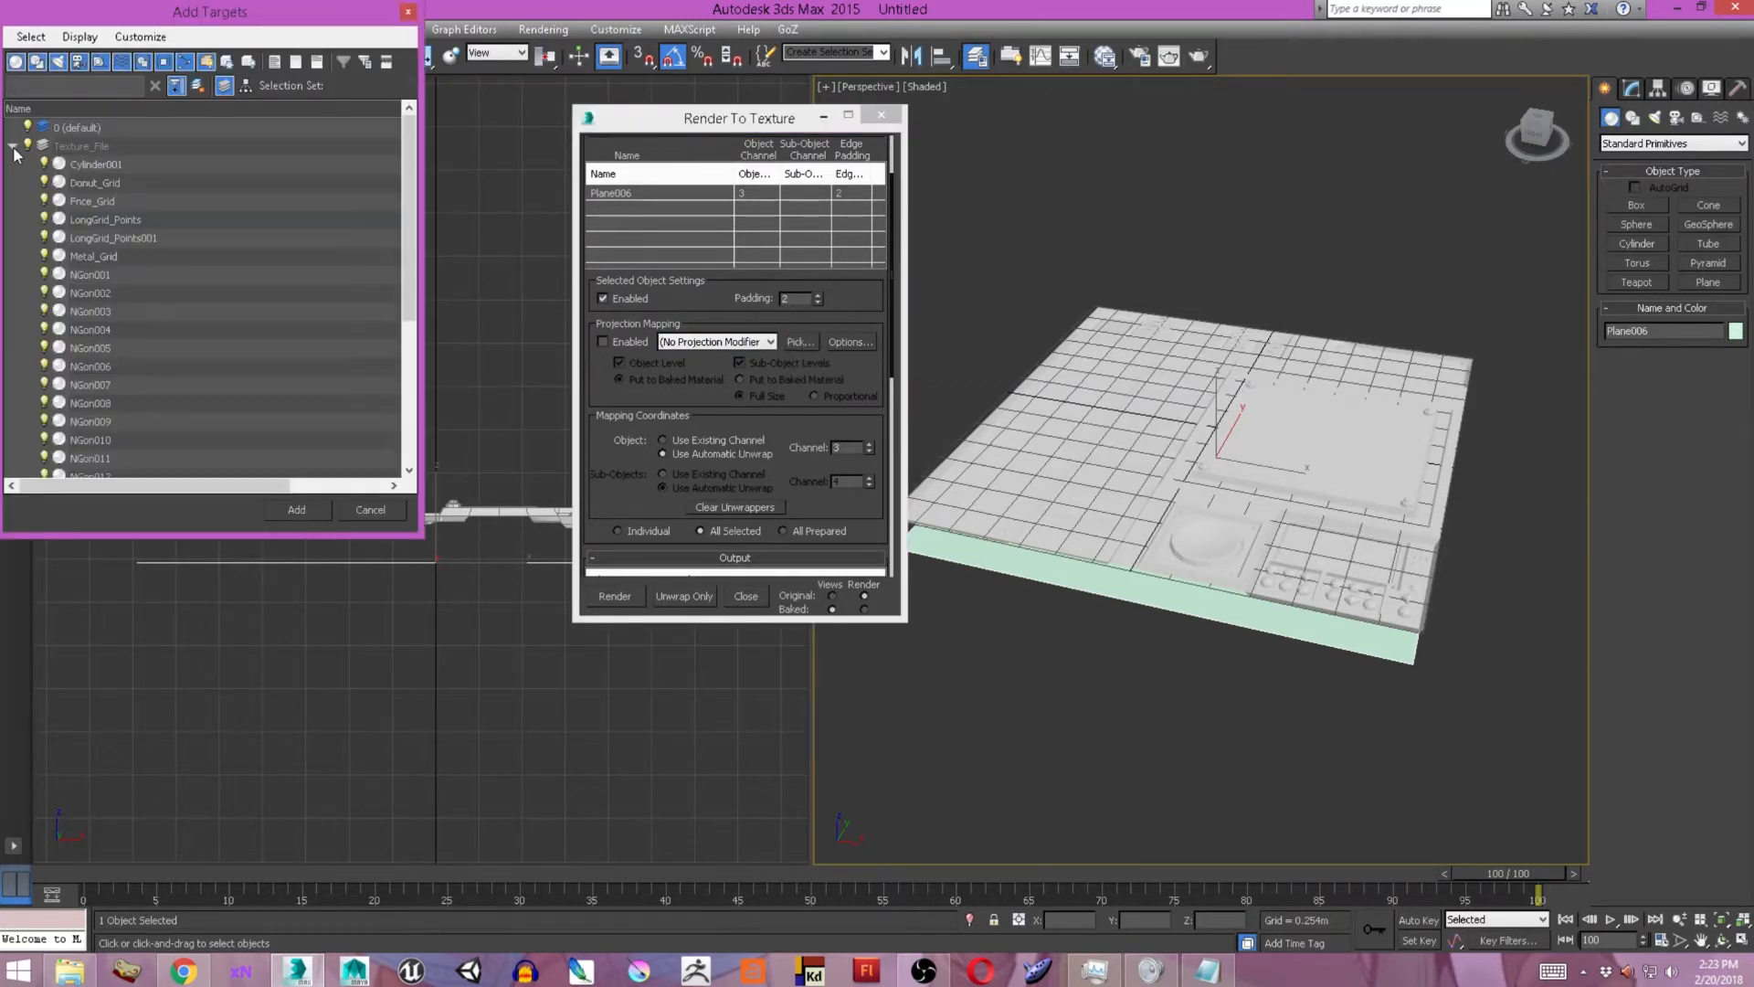
{"action": "scroll", "coordinate": [114, 182], "scroll_direction": "down", "scroll_amount": 4}
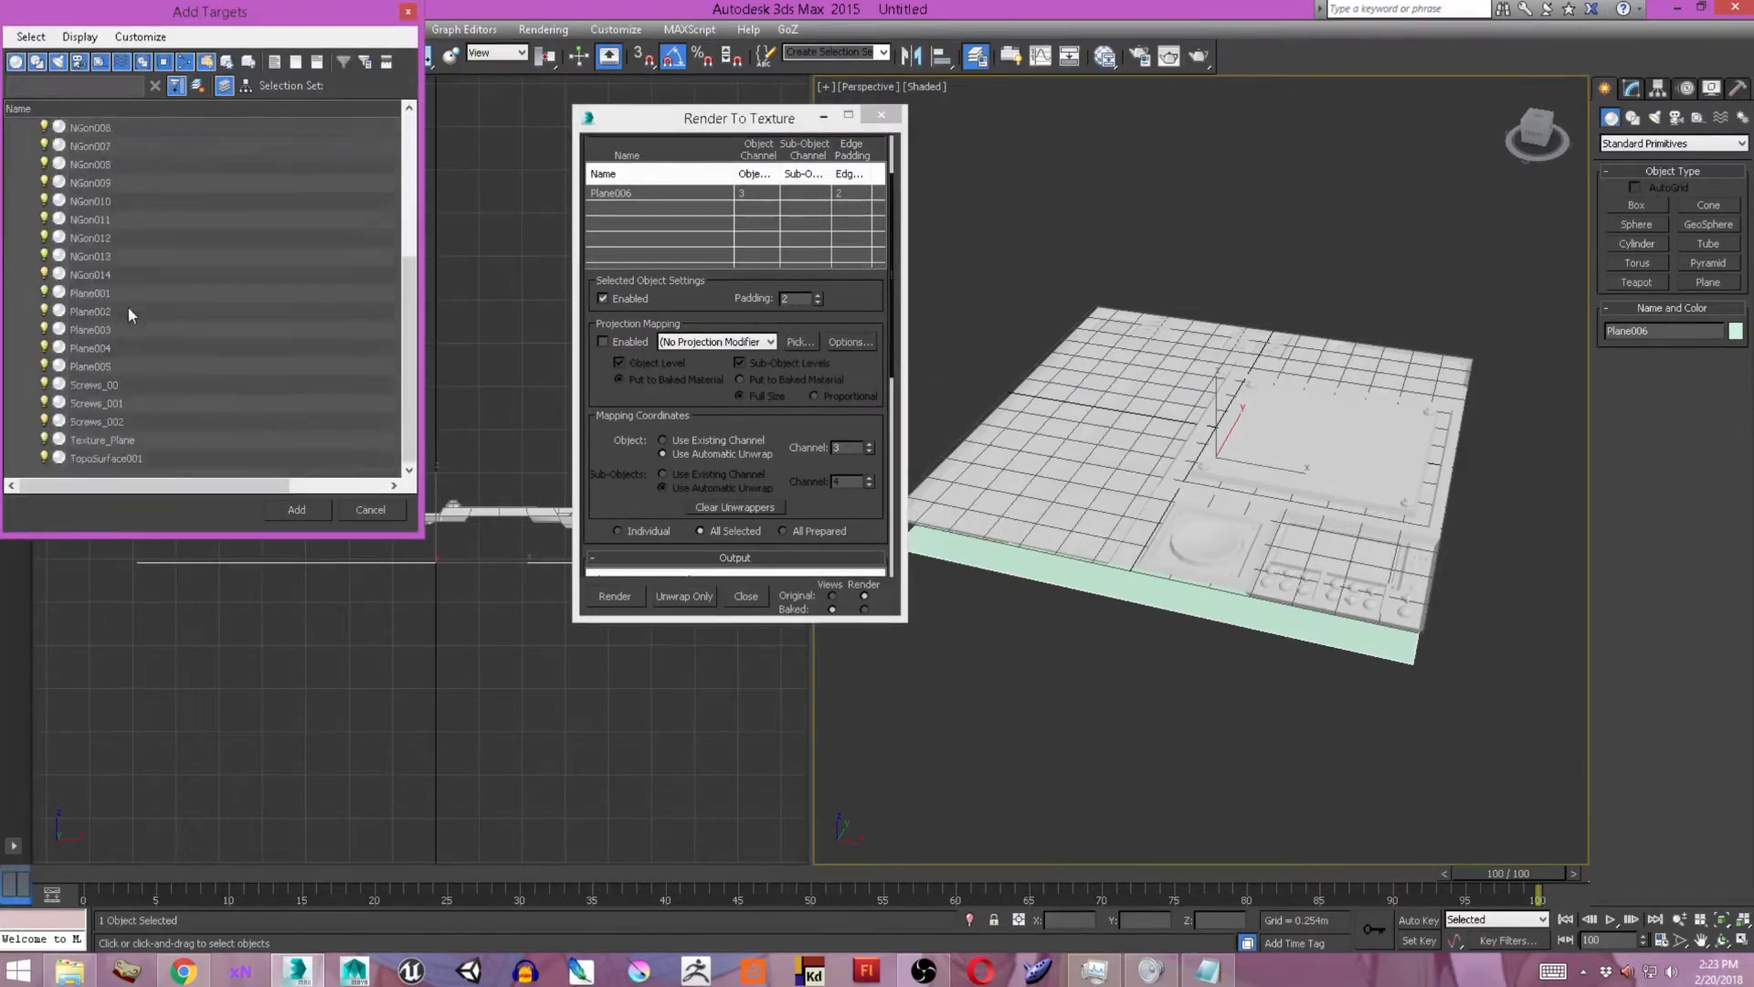
{"action": "key", "text": "ctrl+a"}
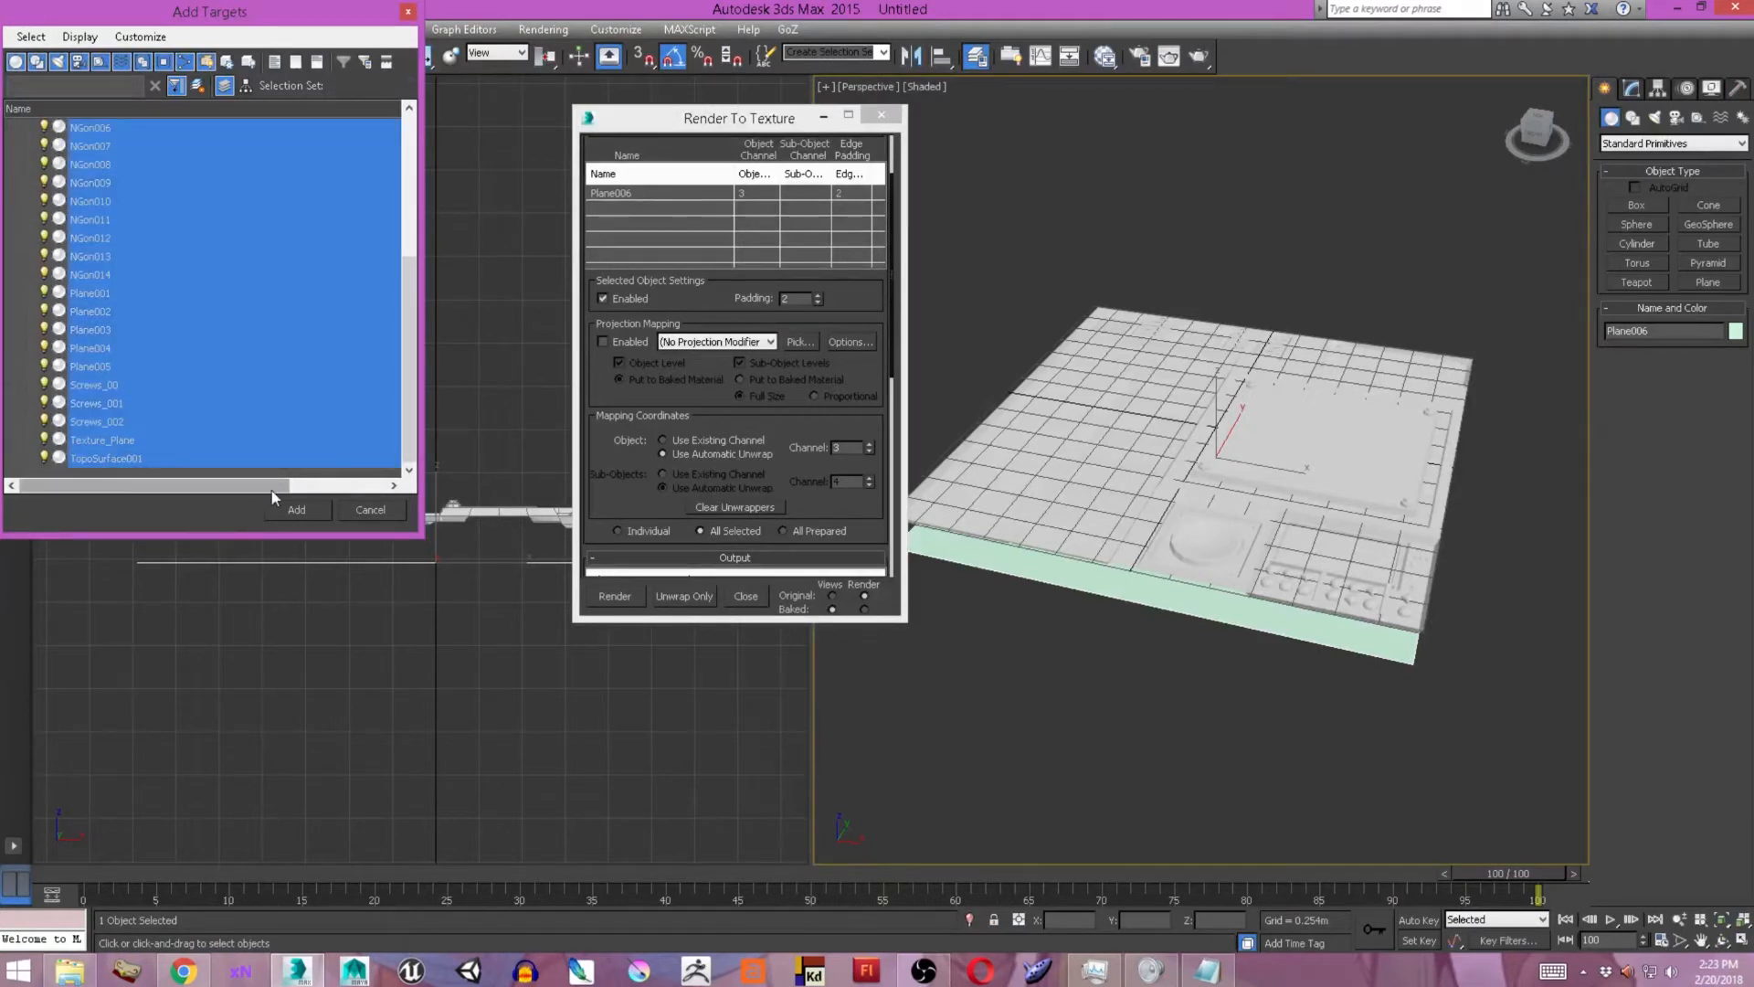
{"action": "left_click", "coordinate": [298, 509]}
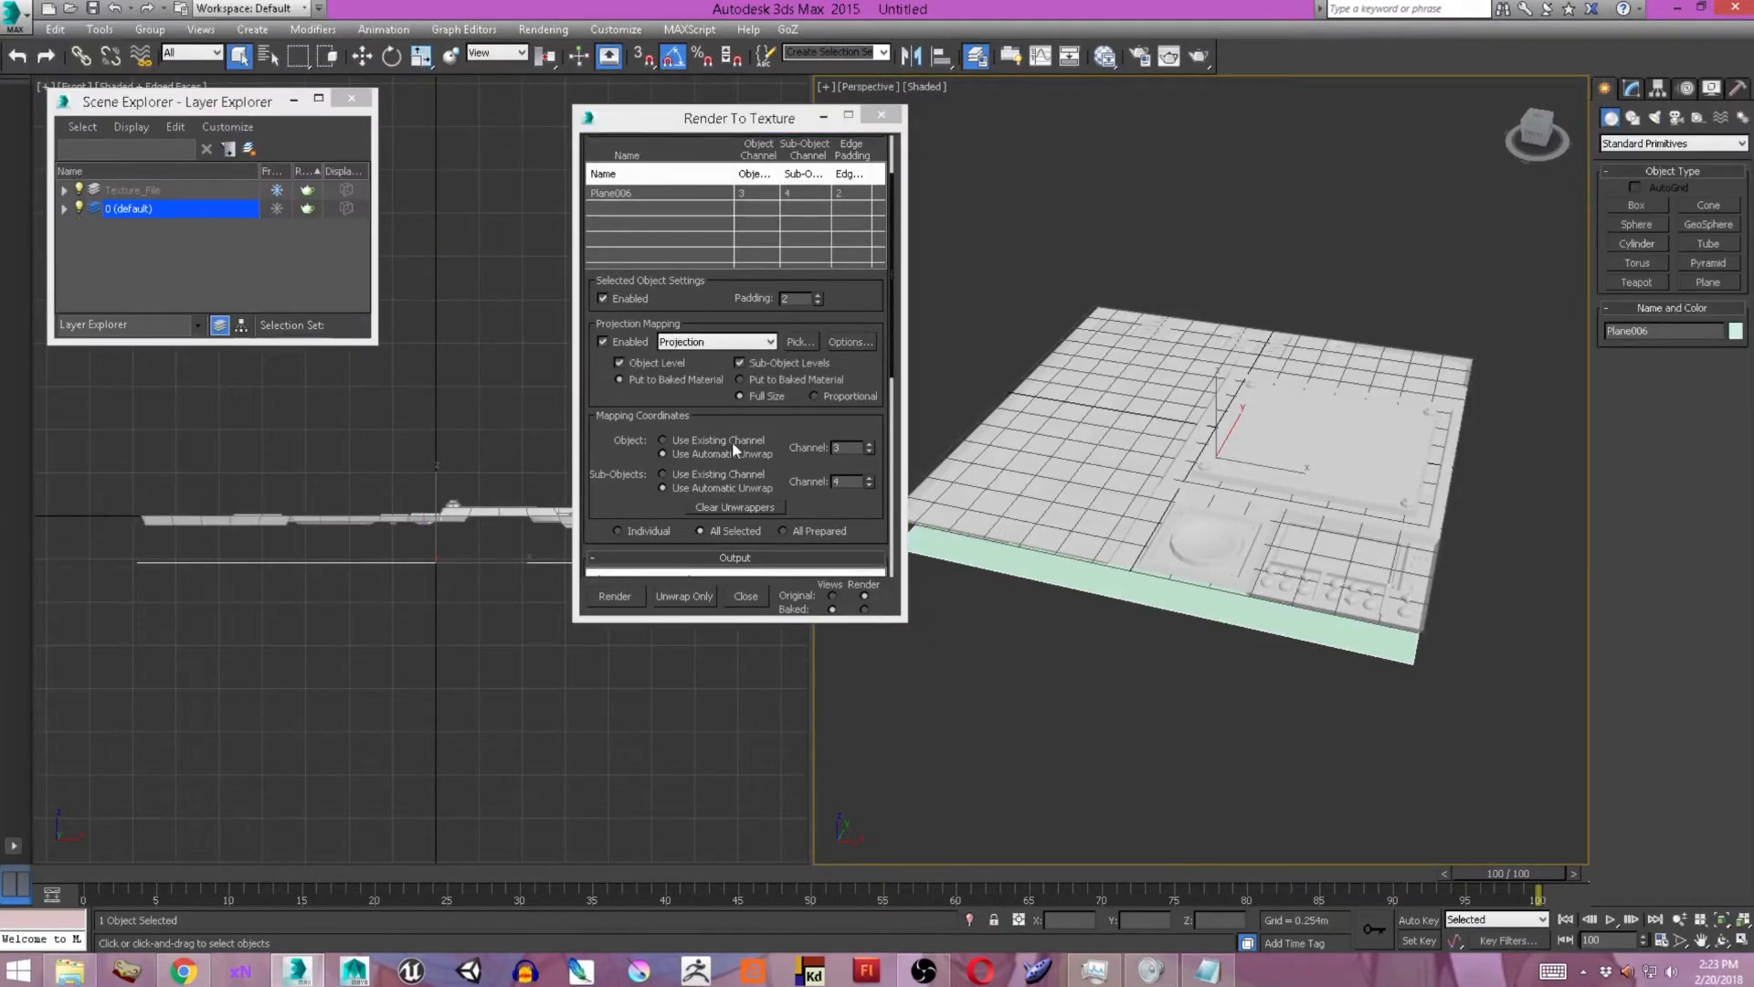
Look through the plane's Projection modifier settings and remove the modifier.
{"action": "left_click", "coordinate": [1634, 90]}
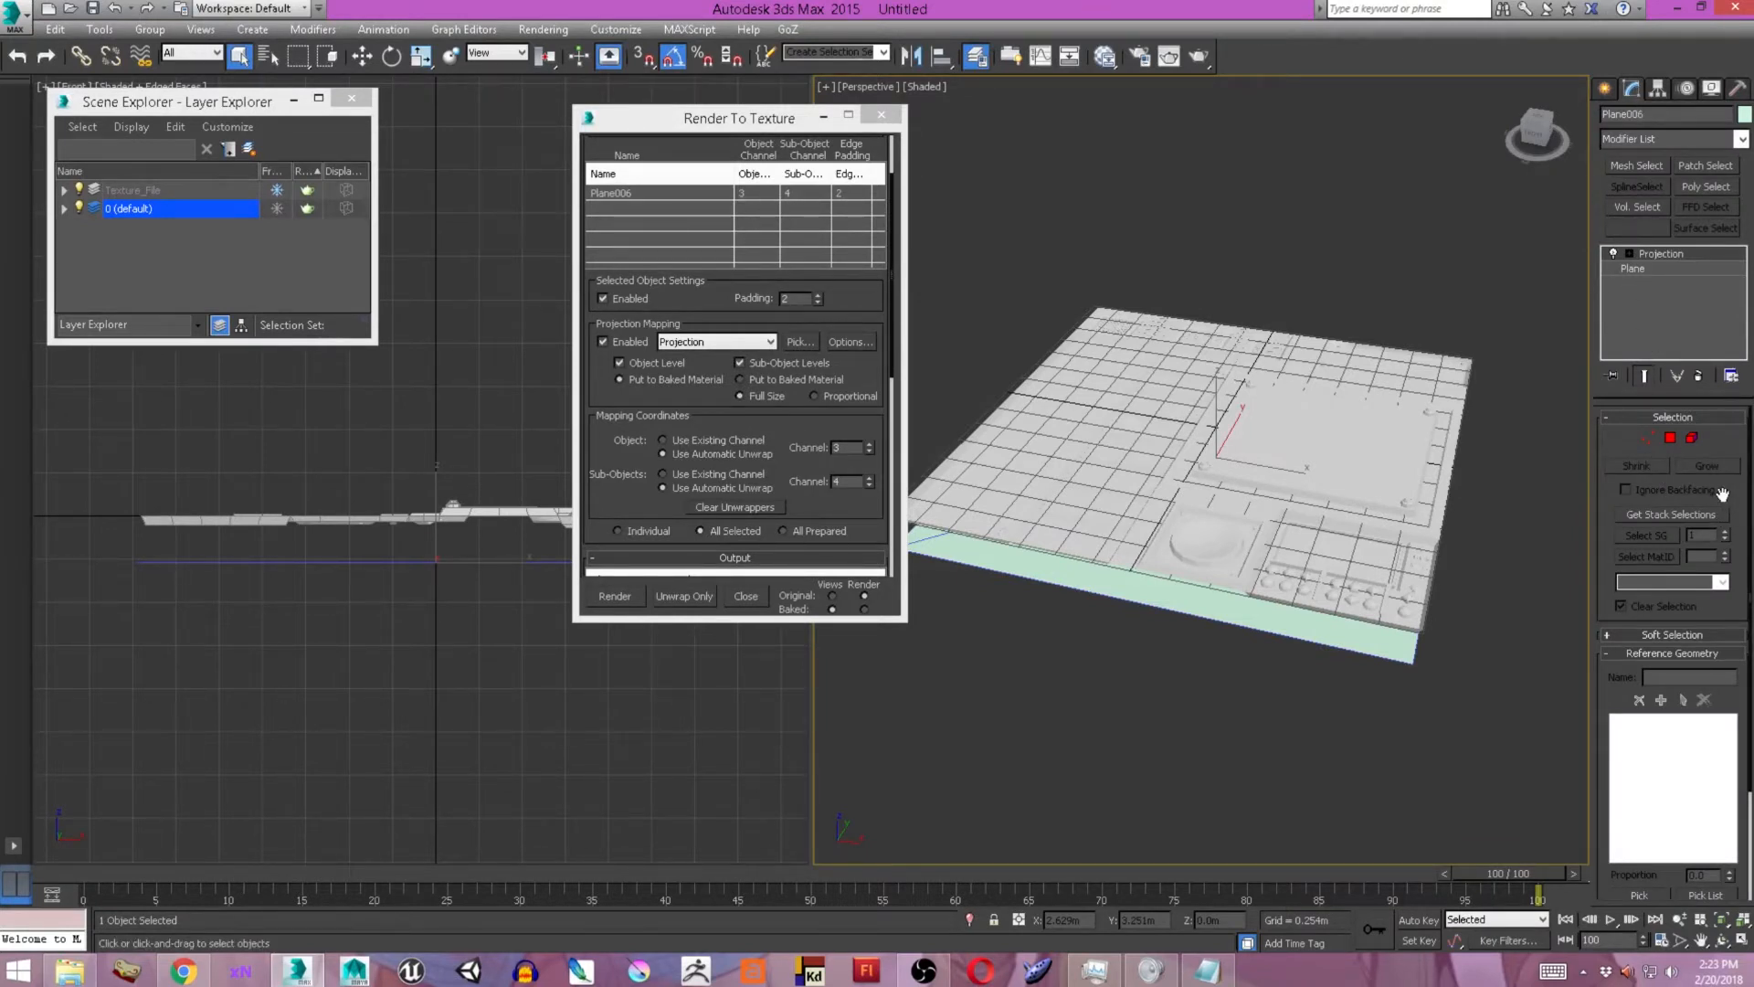
{"action": "scroll", "coordinate": [1655, 640], "scroll_direction": "down", "scroll_amount": 3}
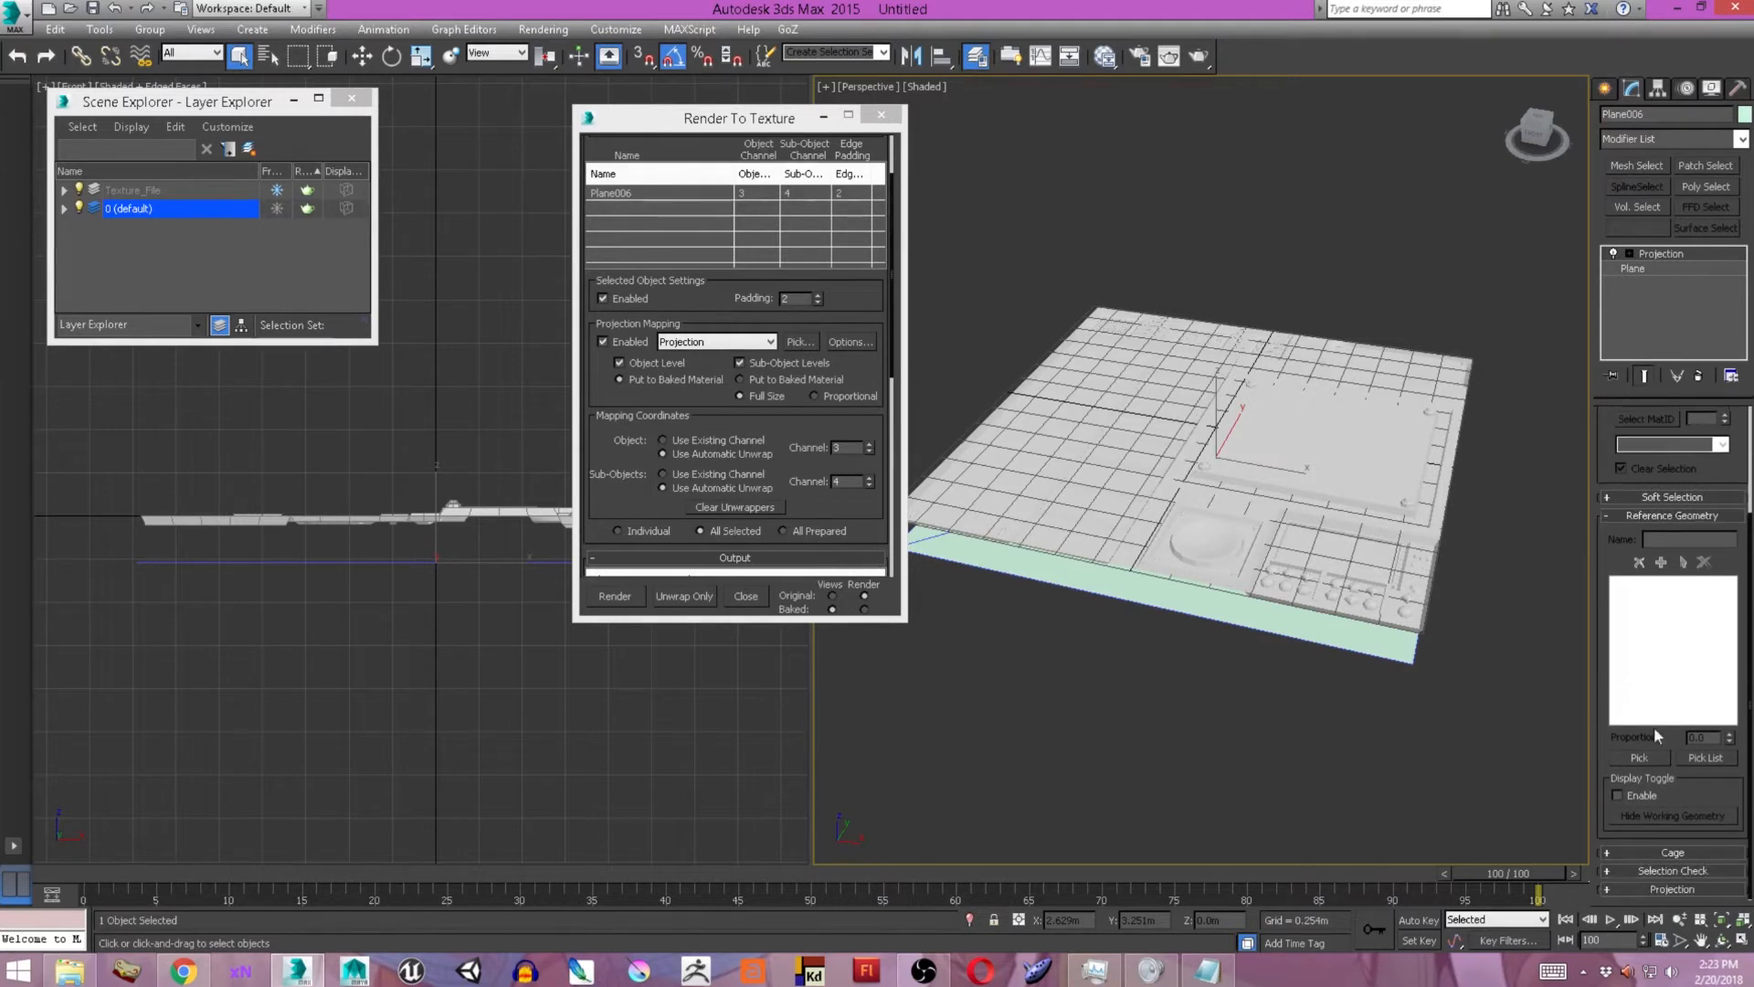
{"action": "left_click", "coordinate": [1681, 889]}
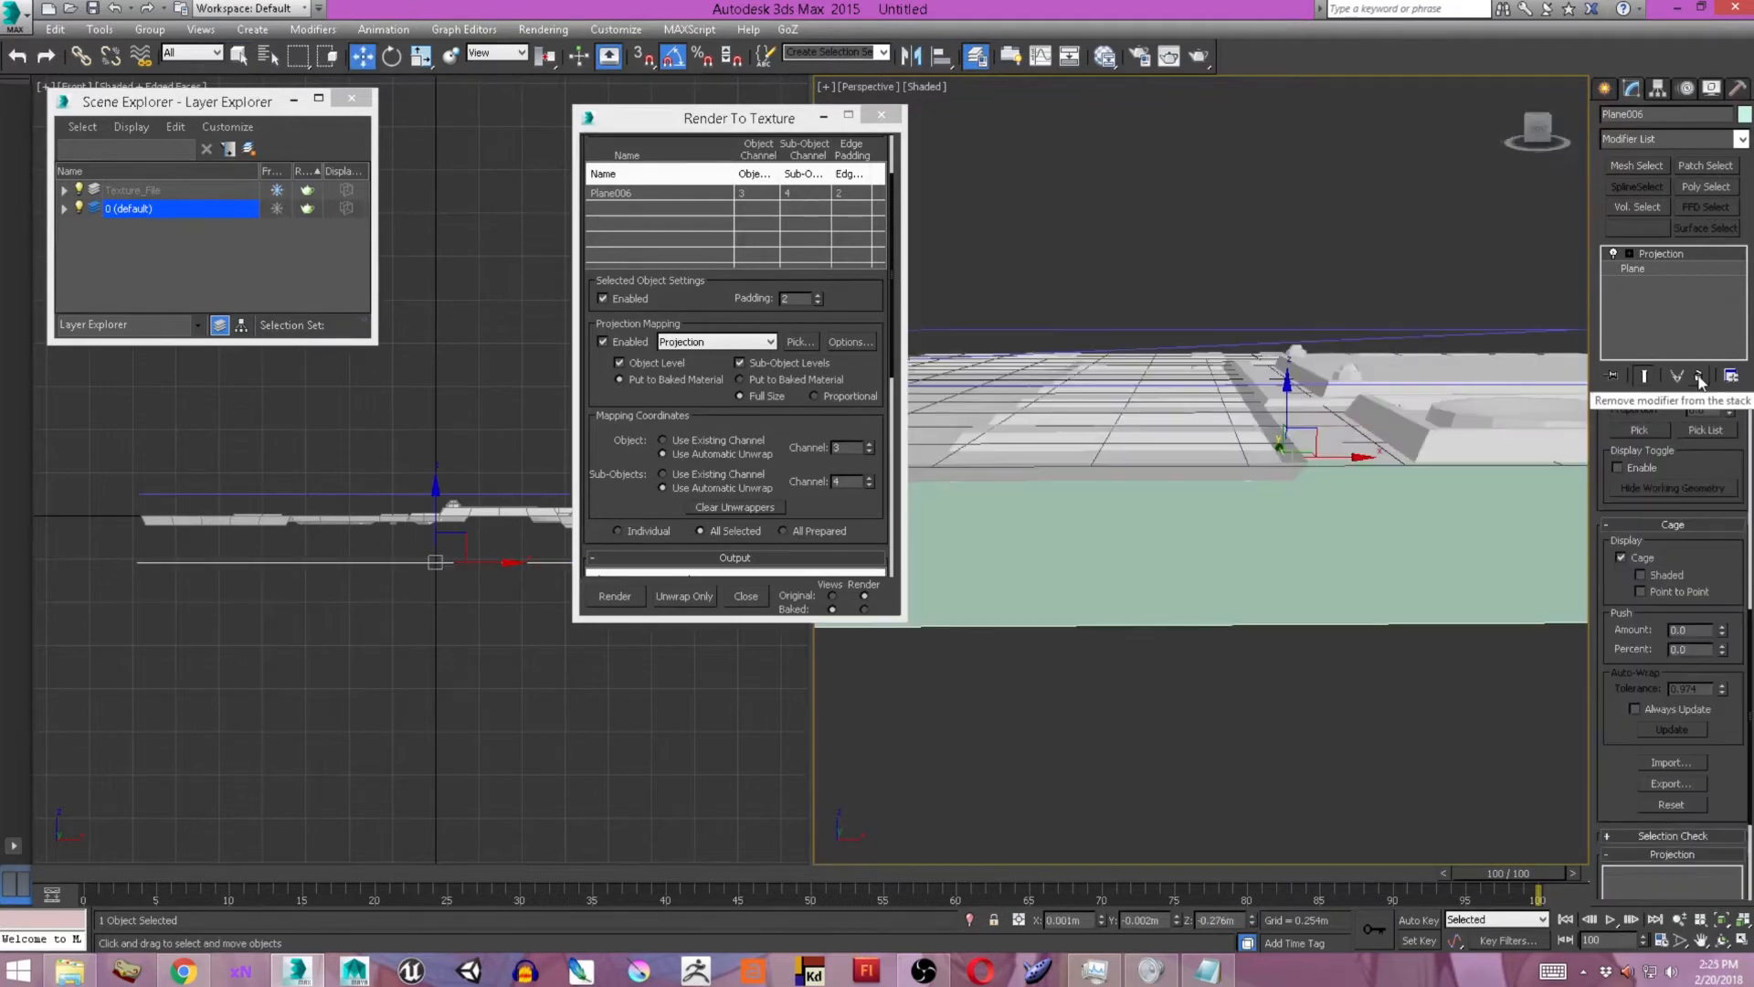
{"action": "left_click", "coordinate": [1699, 376]}
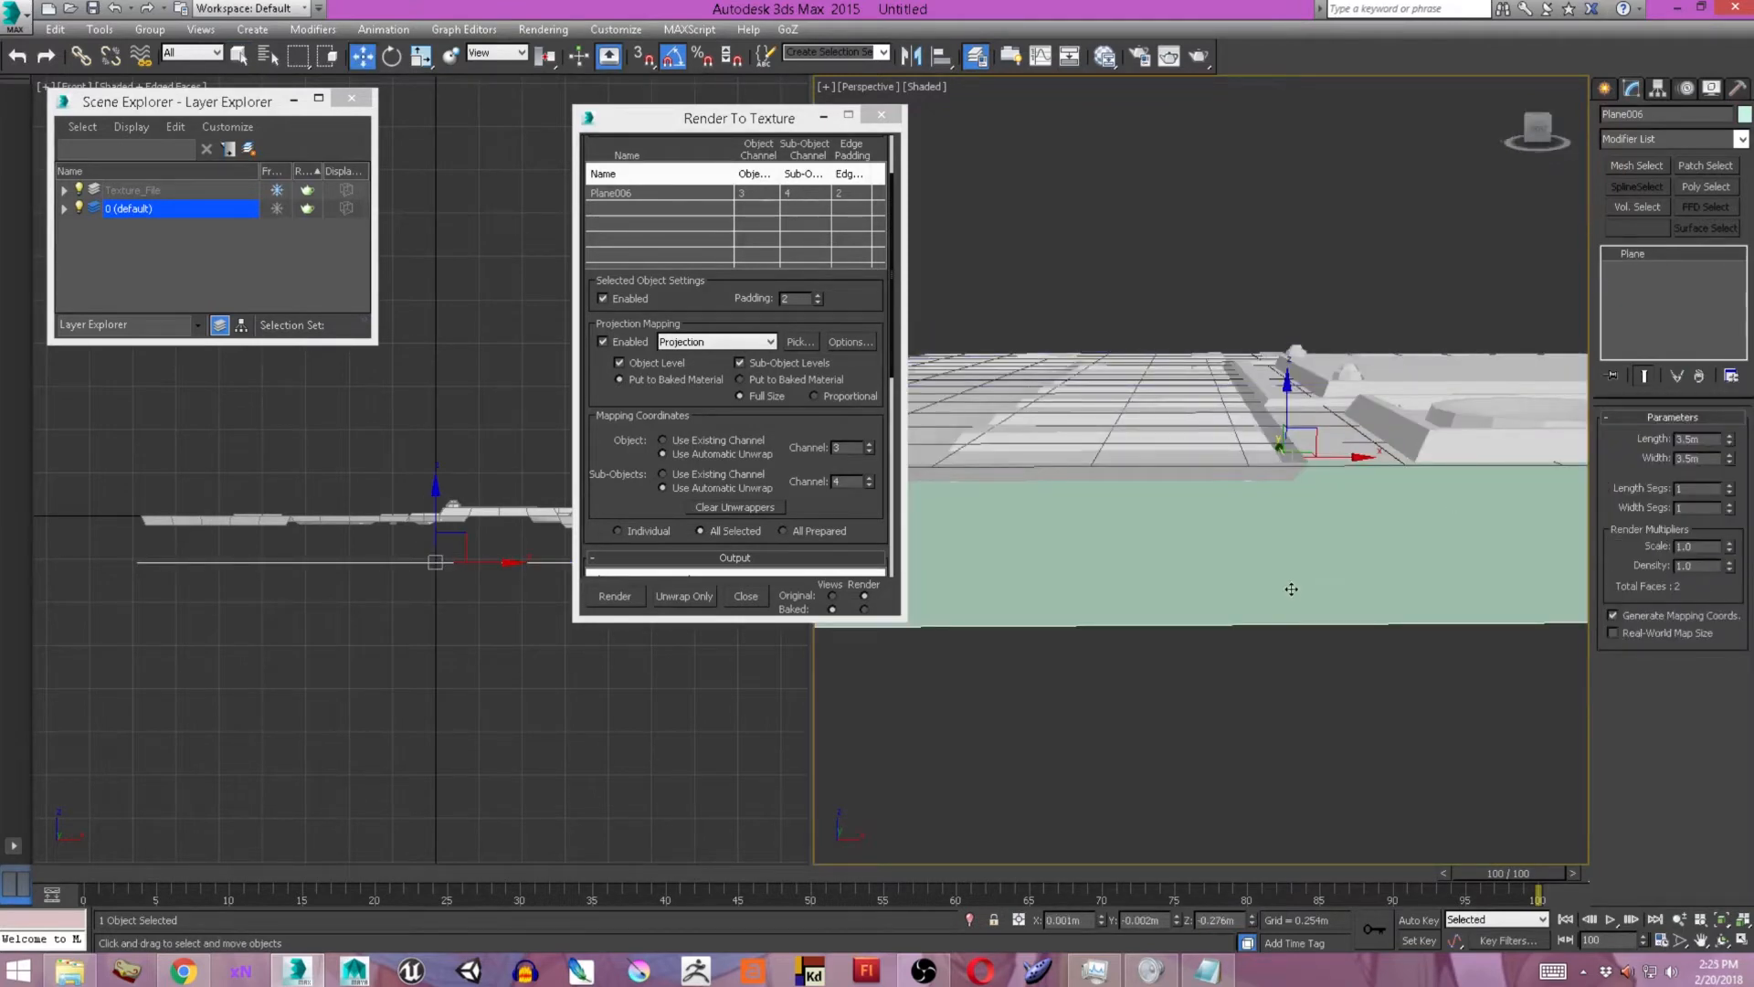
Set the plane's length and width segments to 4 each.
{"action": "scroll", "coordinate": [1291, 589], "scroll_direction": "down", "scroll_amount": 2}
{"action": "middle_click_drag", "start_coordinate": [1256, 375], "coordinate": [1487, 559], "text": "alt"}
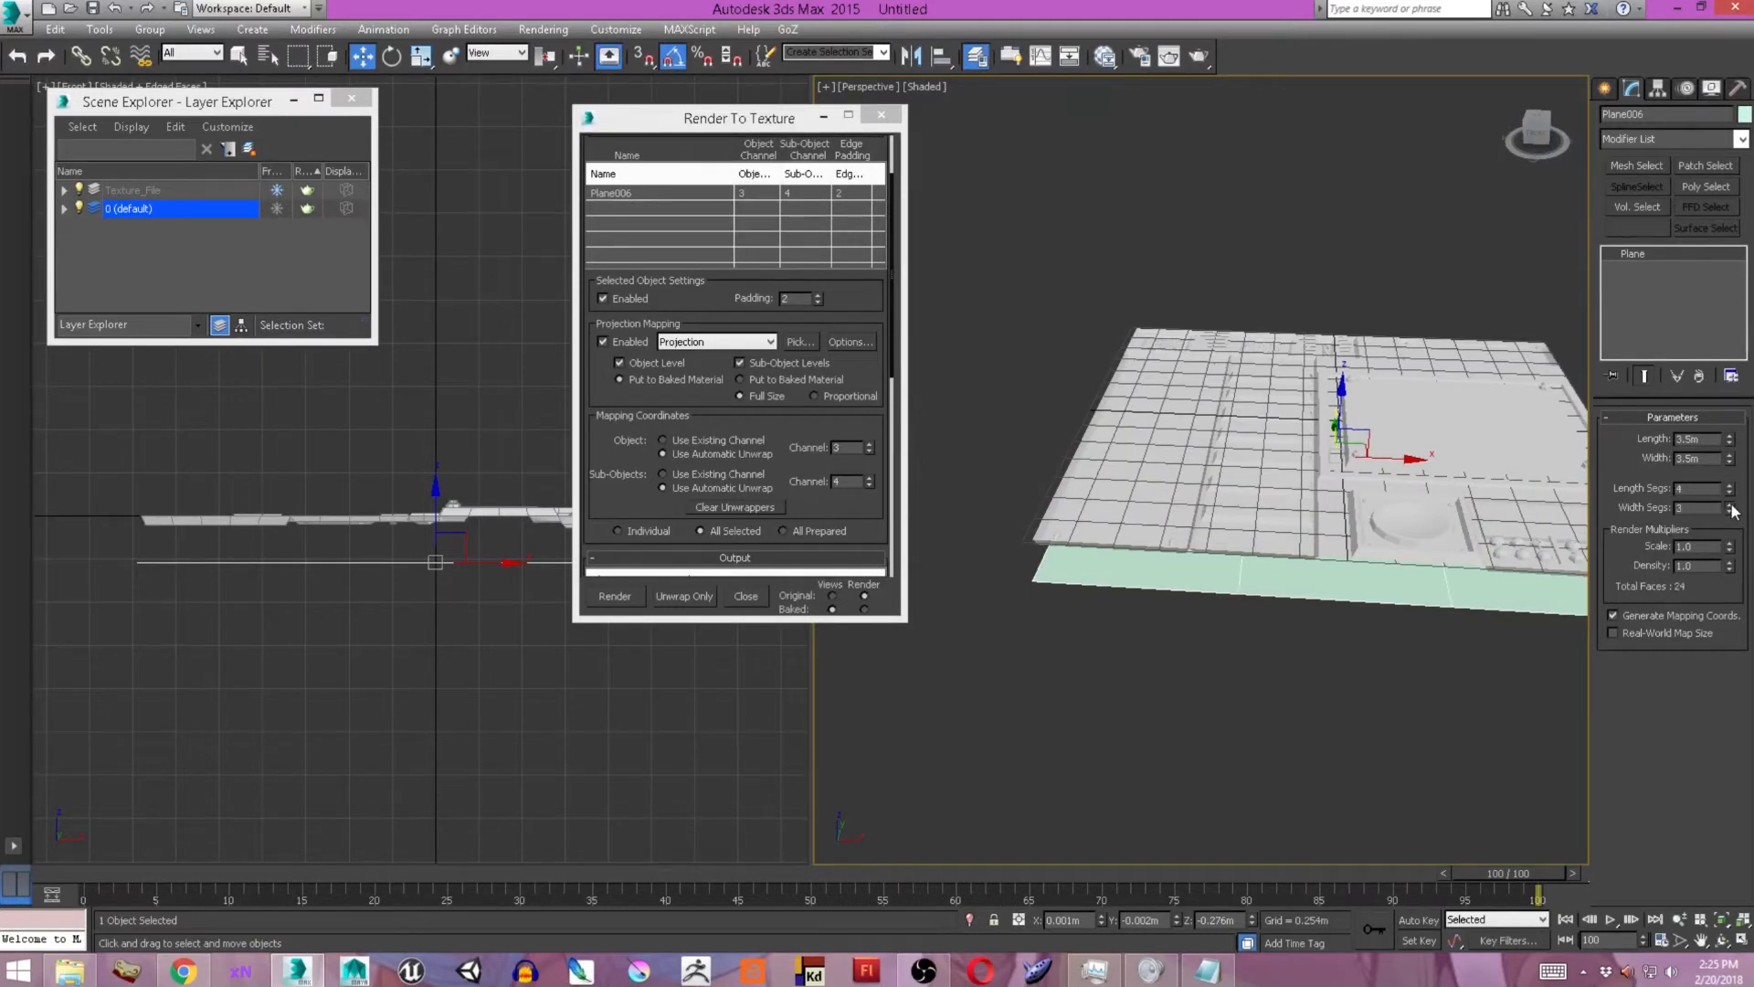
{"action": "mouse_move", "coordinate": [1325, 512]}
{"action": "middle_mouse_down", "text": "alt"}
{"action": "mouse_move", "coordinate": [1276, 520]}
{"action": "mouse_move", "coordinate": [1261, 498]}
{"action": "mouse_move", "coordinate": [1303, 474]}
{"action": "mouse_move", "coordinate": [1301, 502]}
{"action": "middle_mouse_up", "text": "alt"}
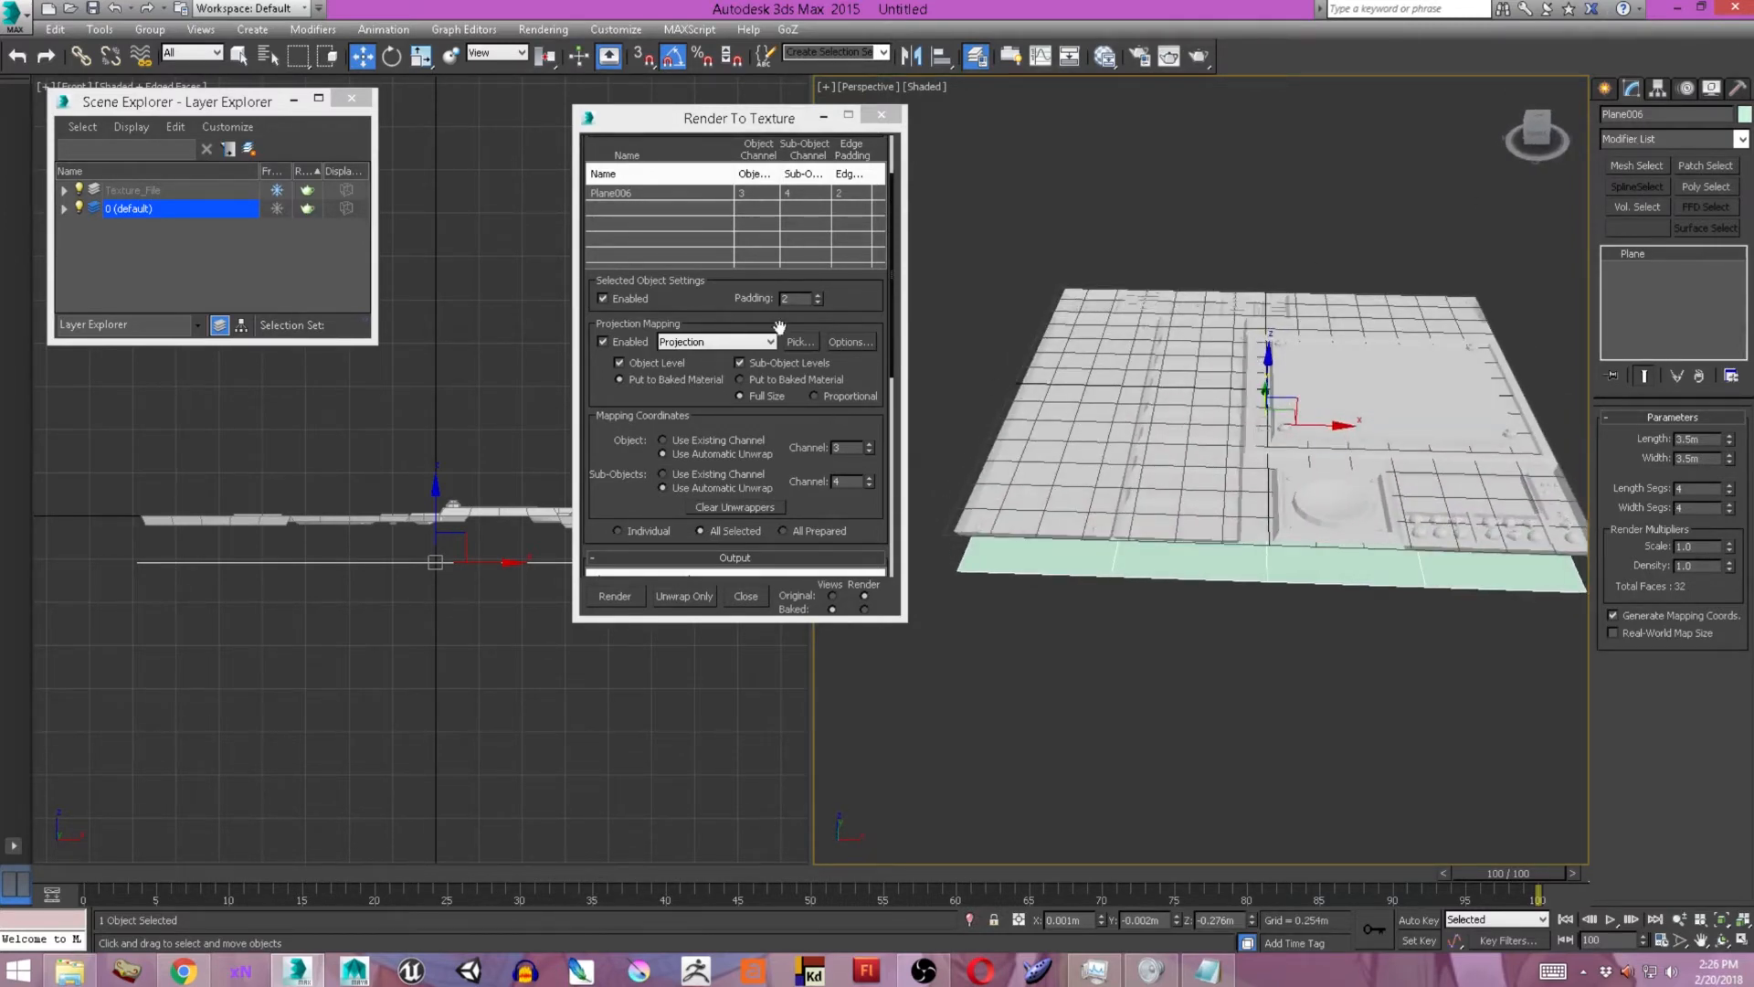
Try to pick the whole Texture_File layer as the plane's projection target.
{"action": "left_click", "coordinate": [794, 340]}
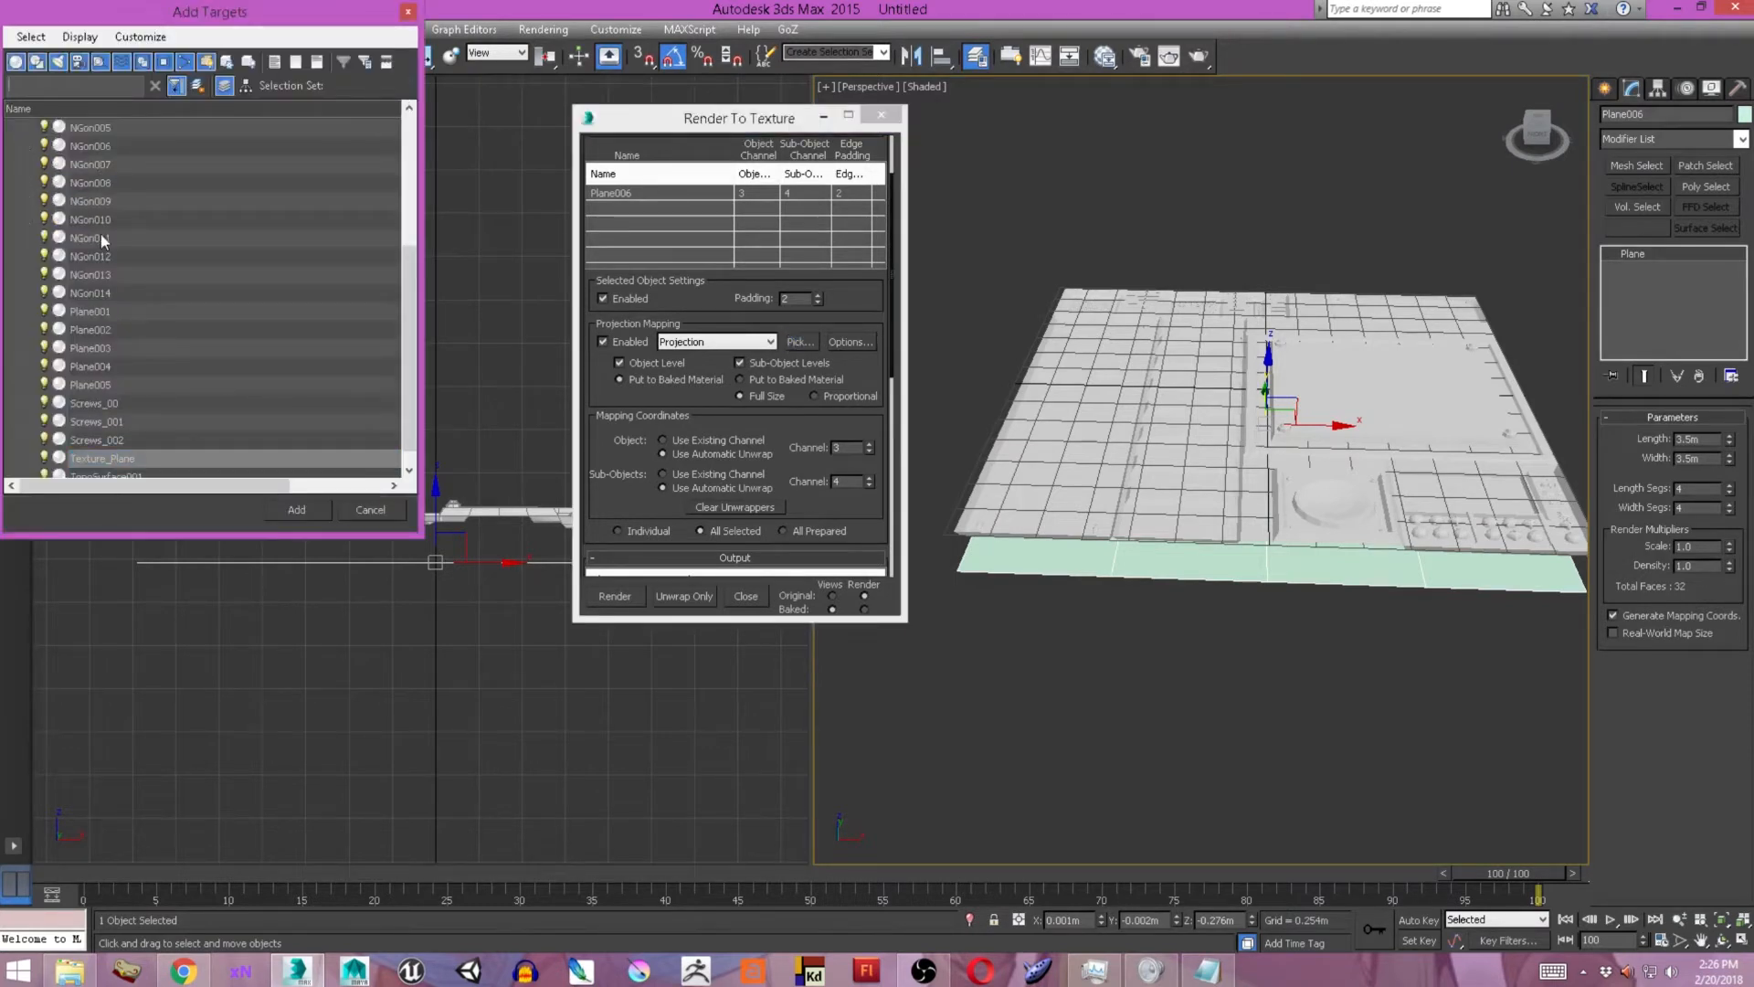
{"action": "scroll", "coordinate": [128, 365], "scroll_direction": "up", "scroll_amount": 4}
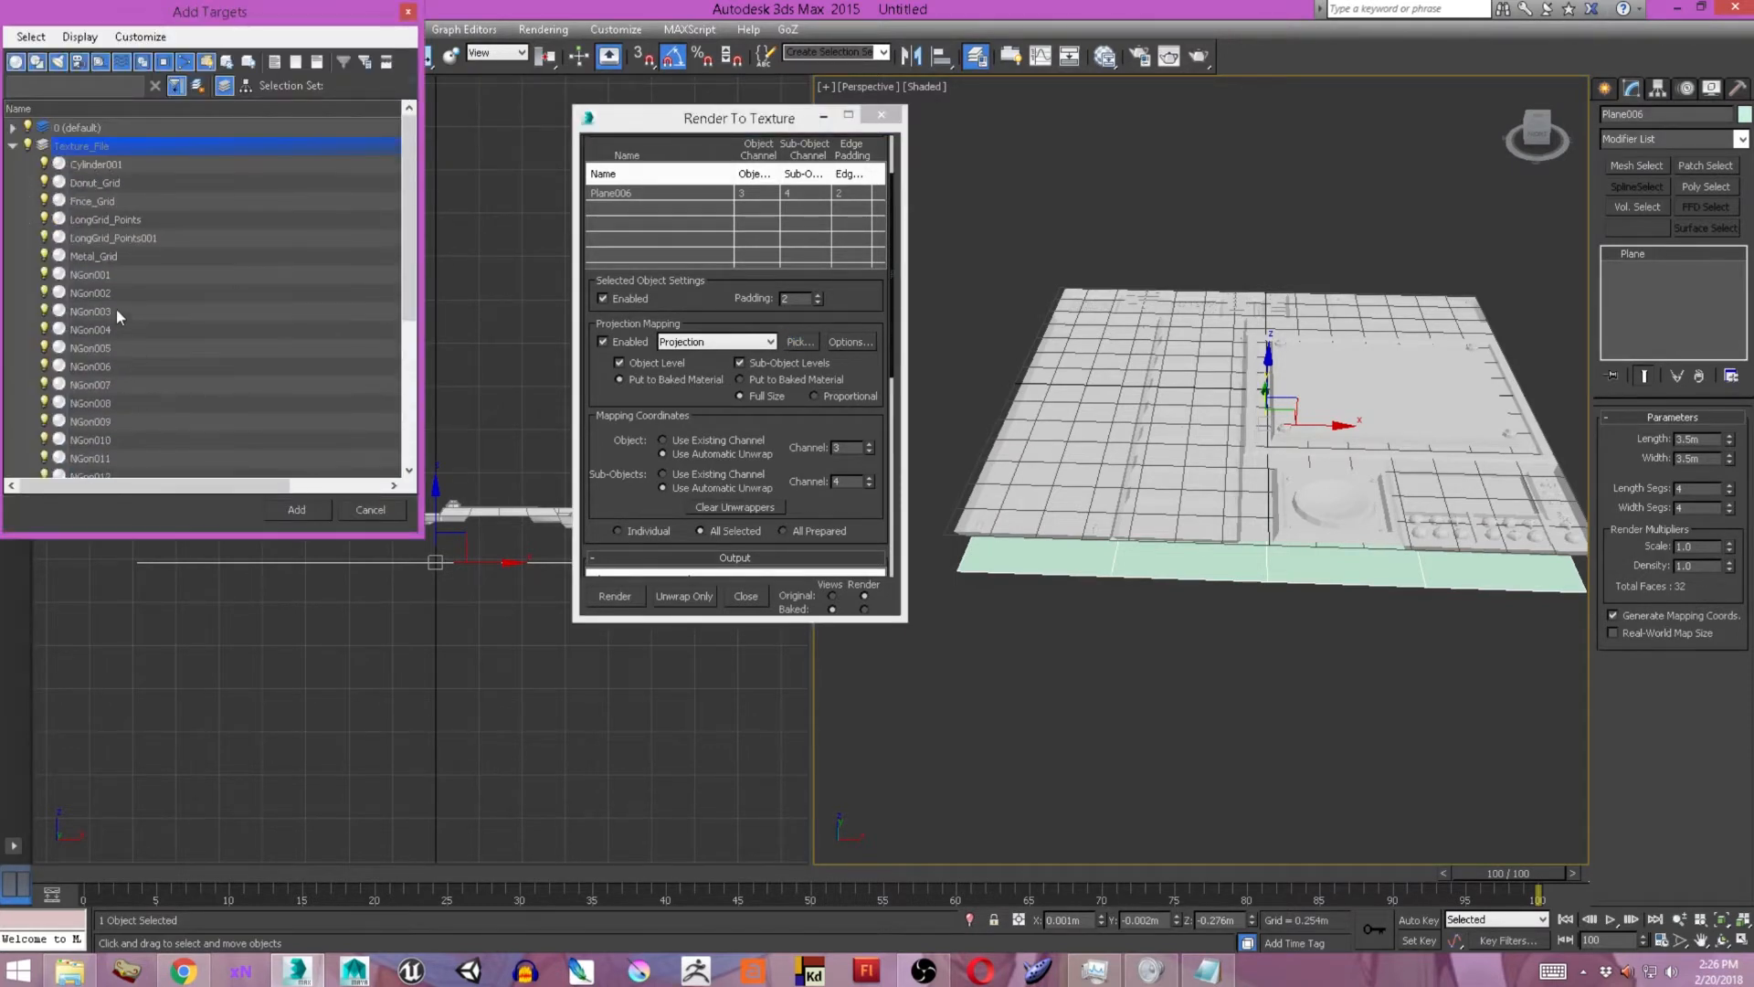
{"action": "double_click", "coordinate": [91, 146]}
{"action": "left_click", "coordinate": [309, 508]}
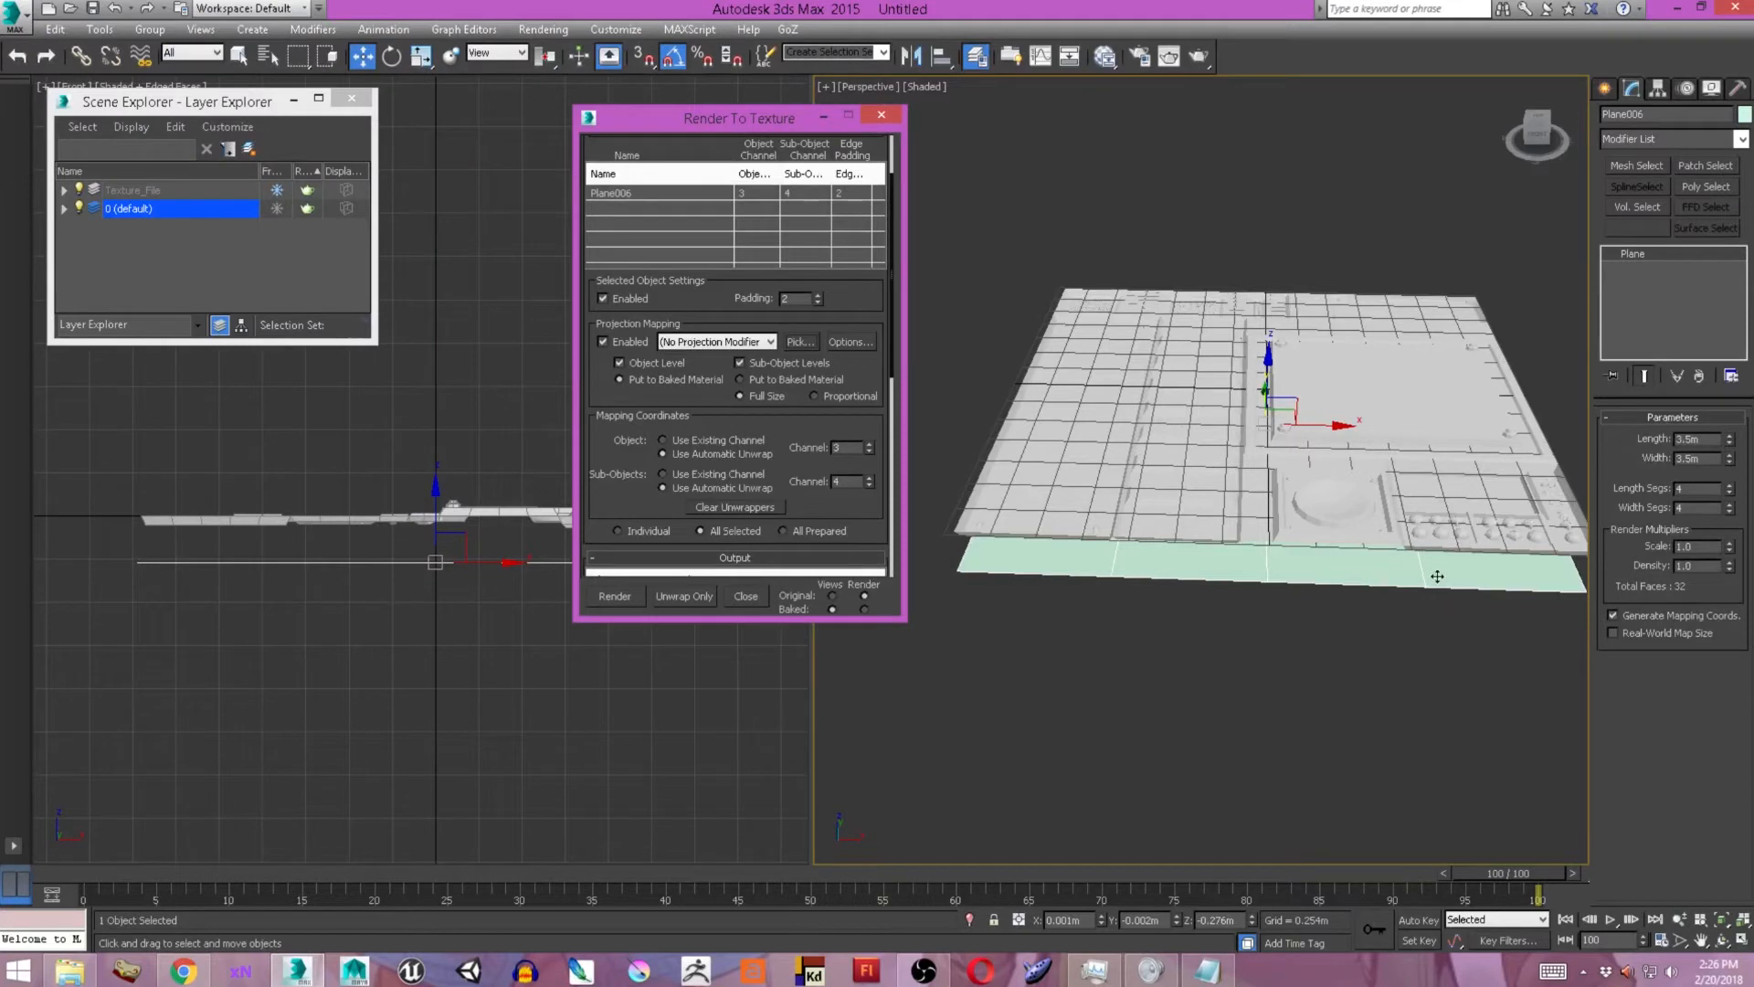
Add every object in the Texture_File layer as a projection target for the plane.
{"action": "left_click", "coordinate": [1288, 581]}
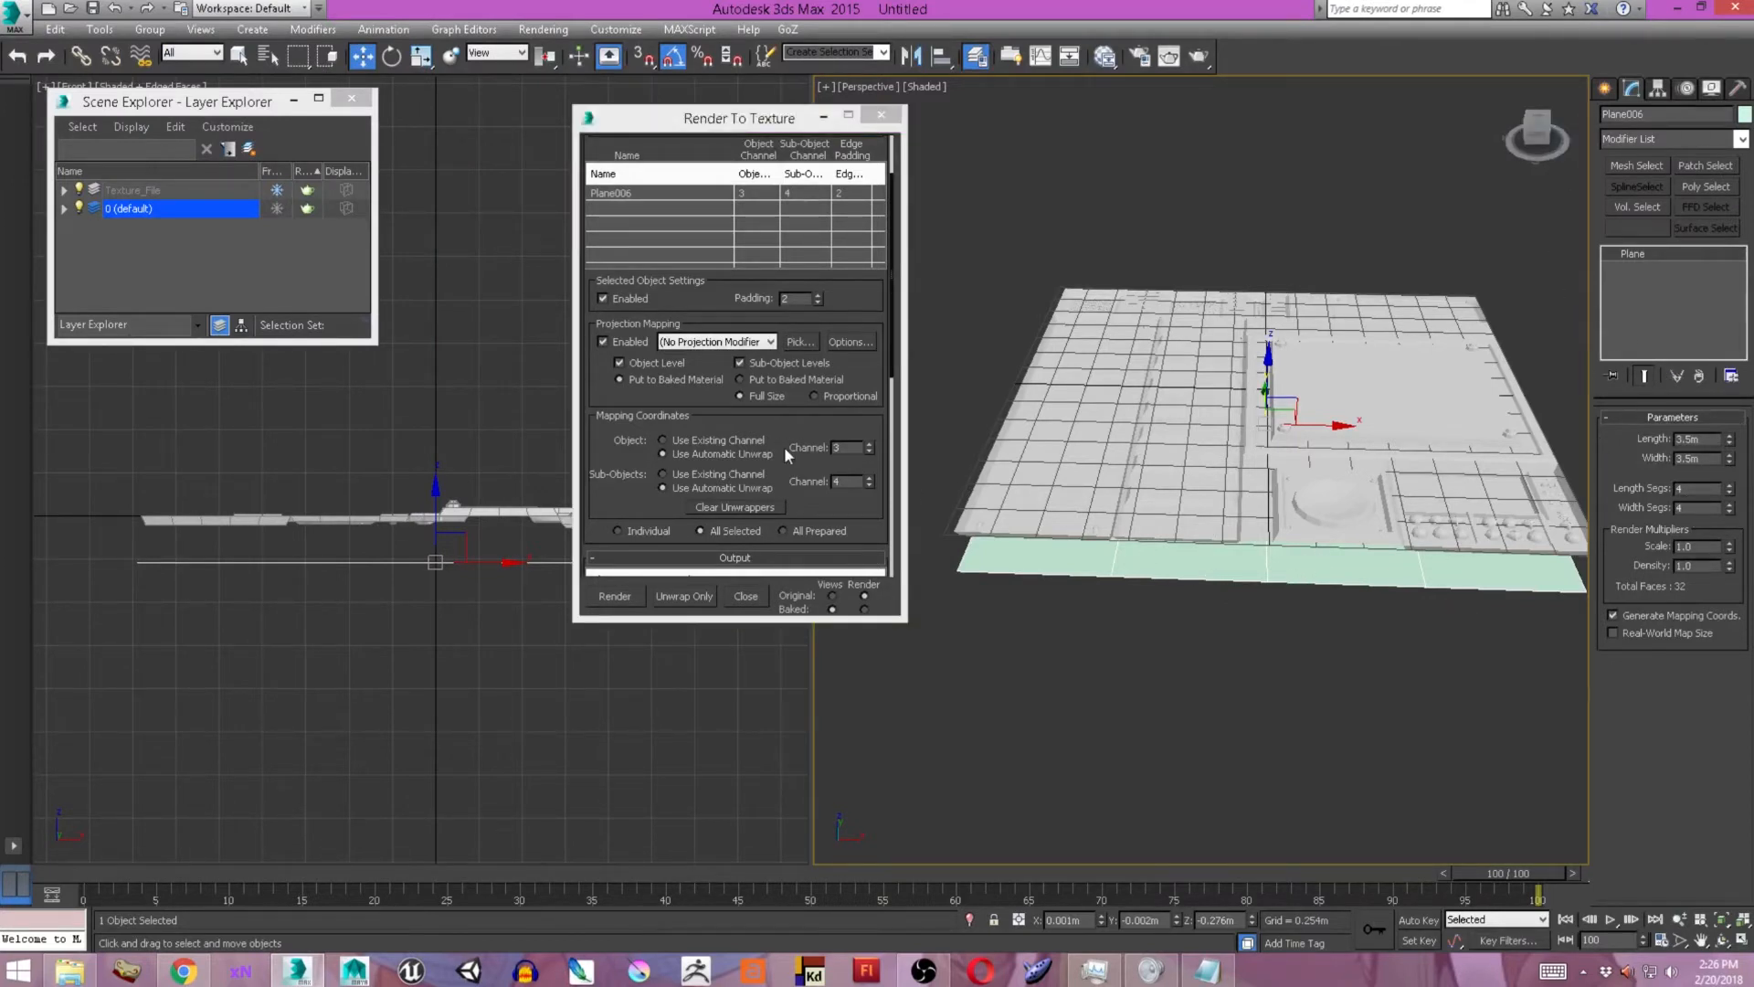
{"action": "left_click", "coordinate": [801, 341]}
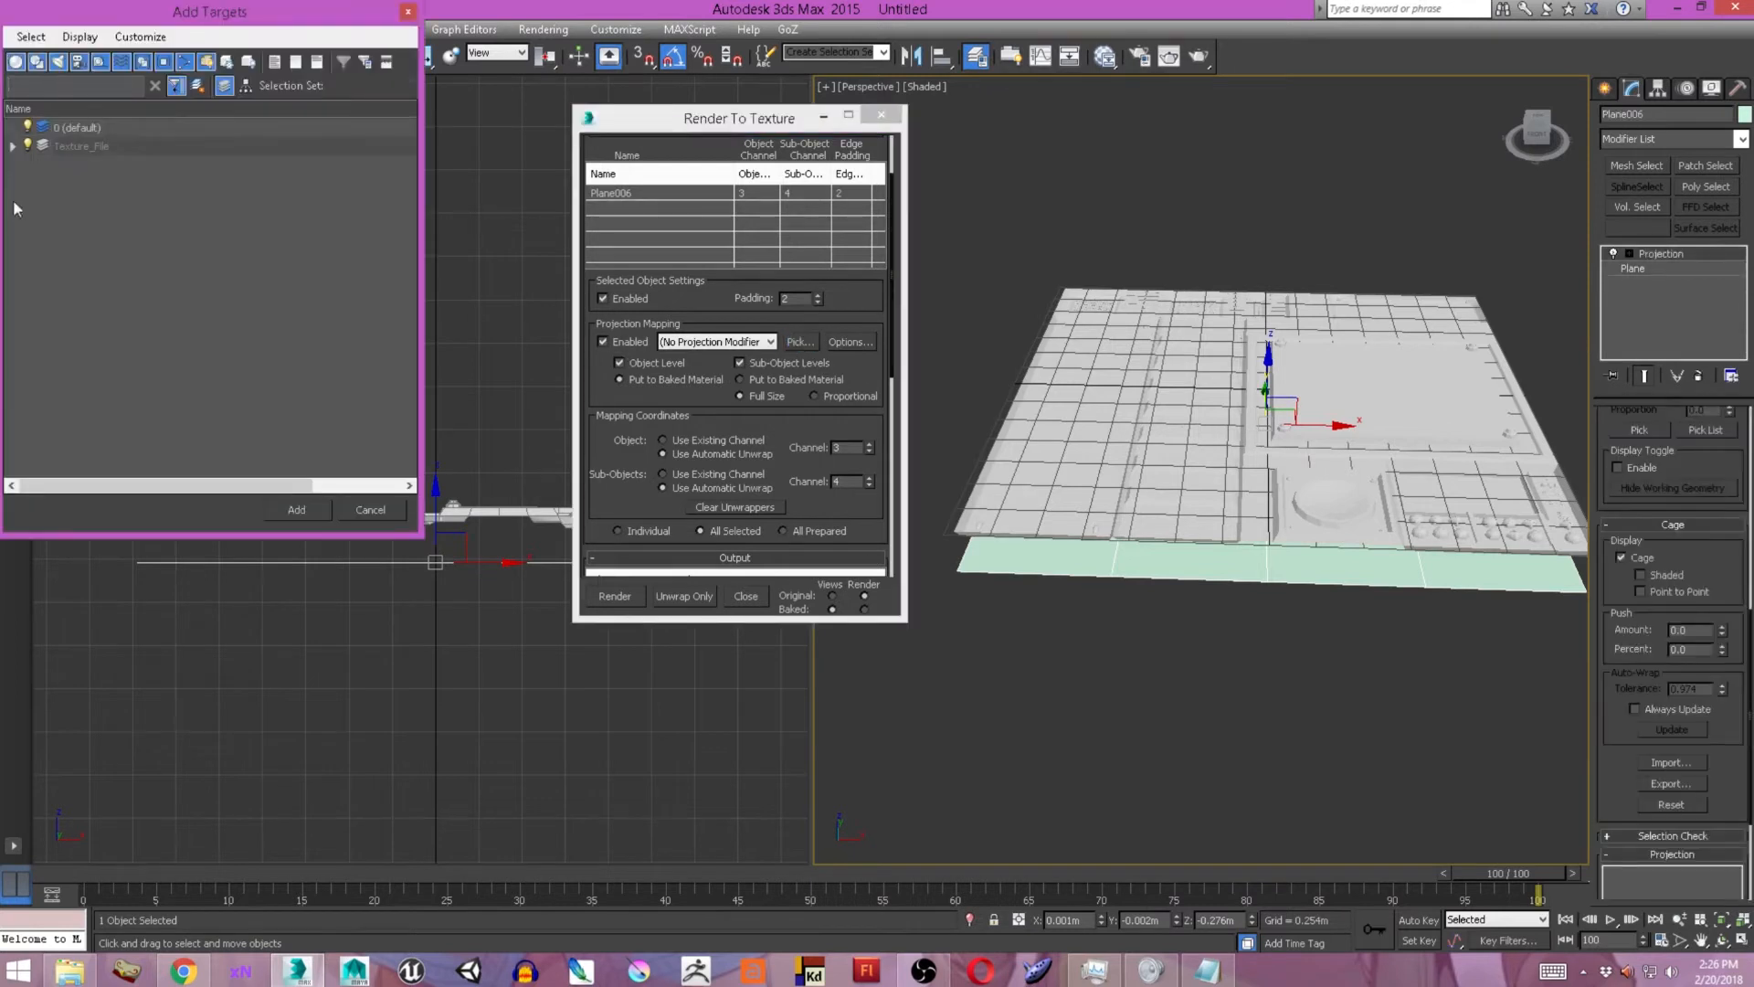
{"action": "left_click", "coordinate": [13, 145]}
{"action": "left_click", "coordinate": [80, 165]}
{"action": "scroll", "coordinate": [211, 457], "scroll_direction": "down", "scroll_amount": 5}
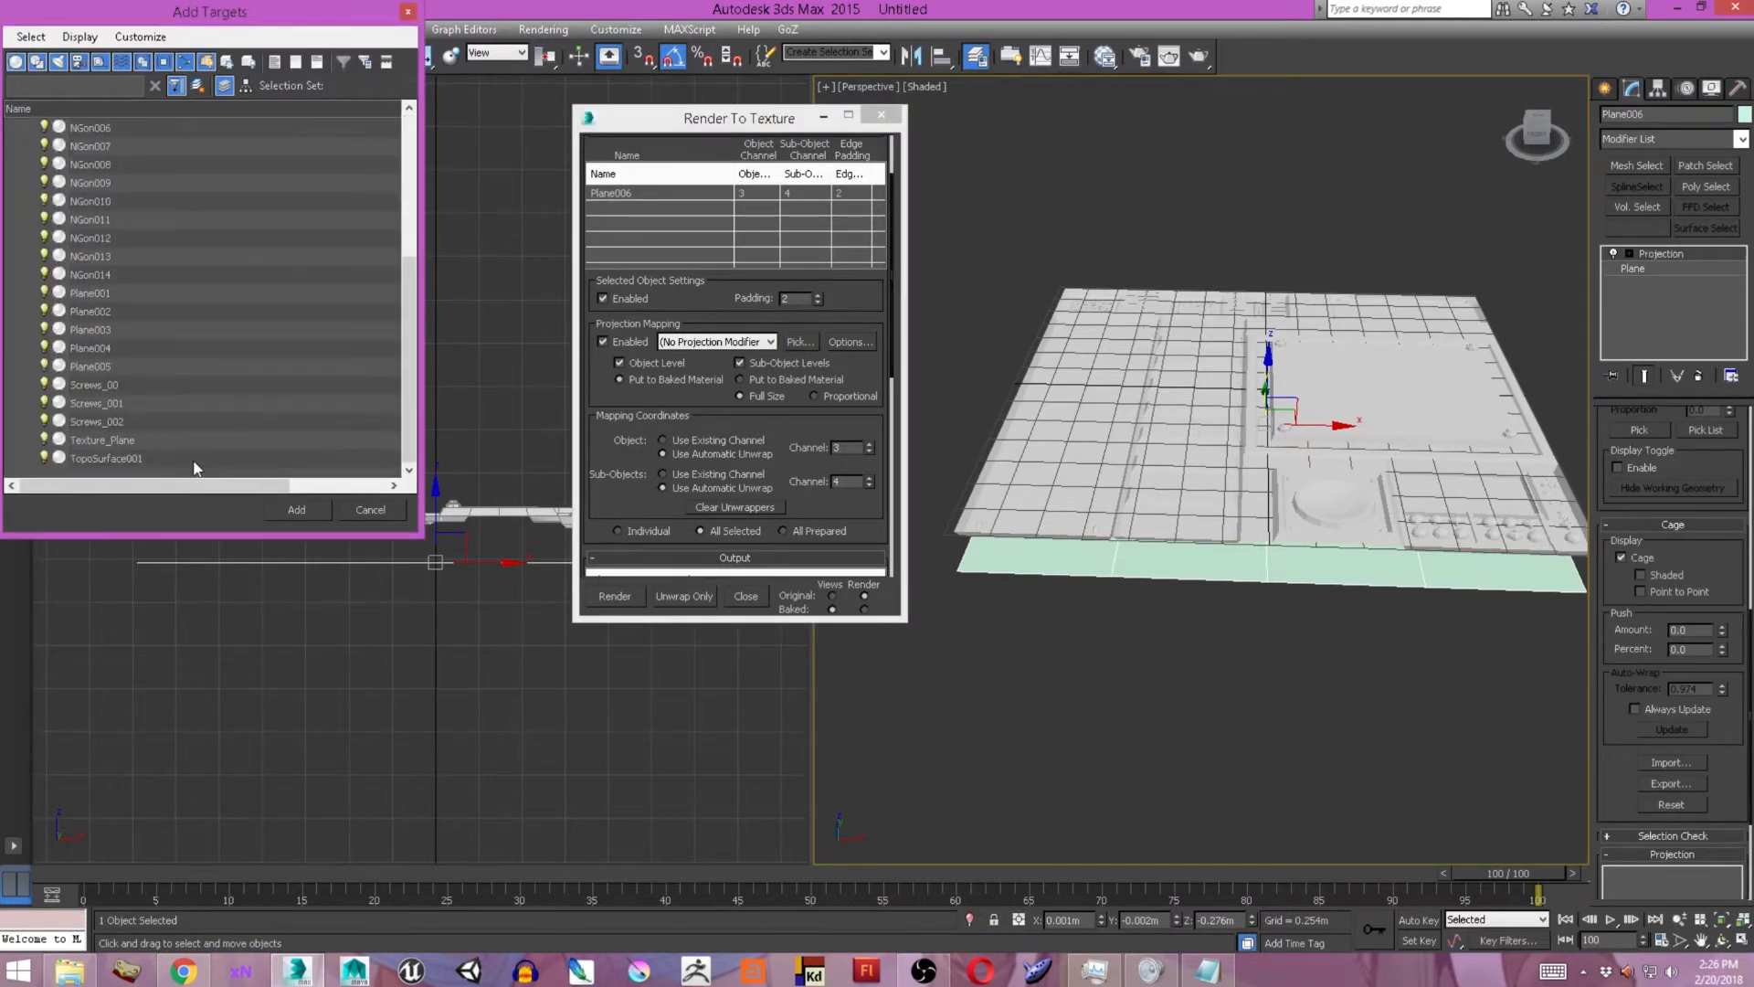
{"action": "key", "text": "ctrl+a"}
{"action": "left_click", "coordinate": [296, 509]}
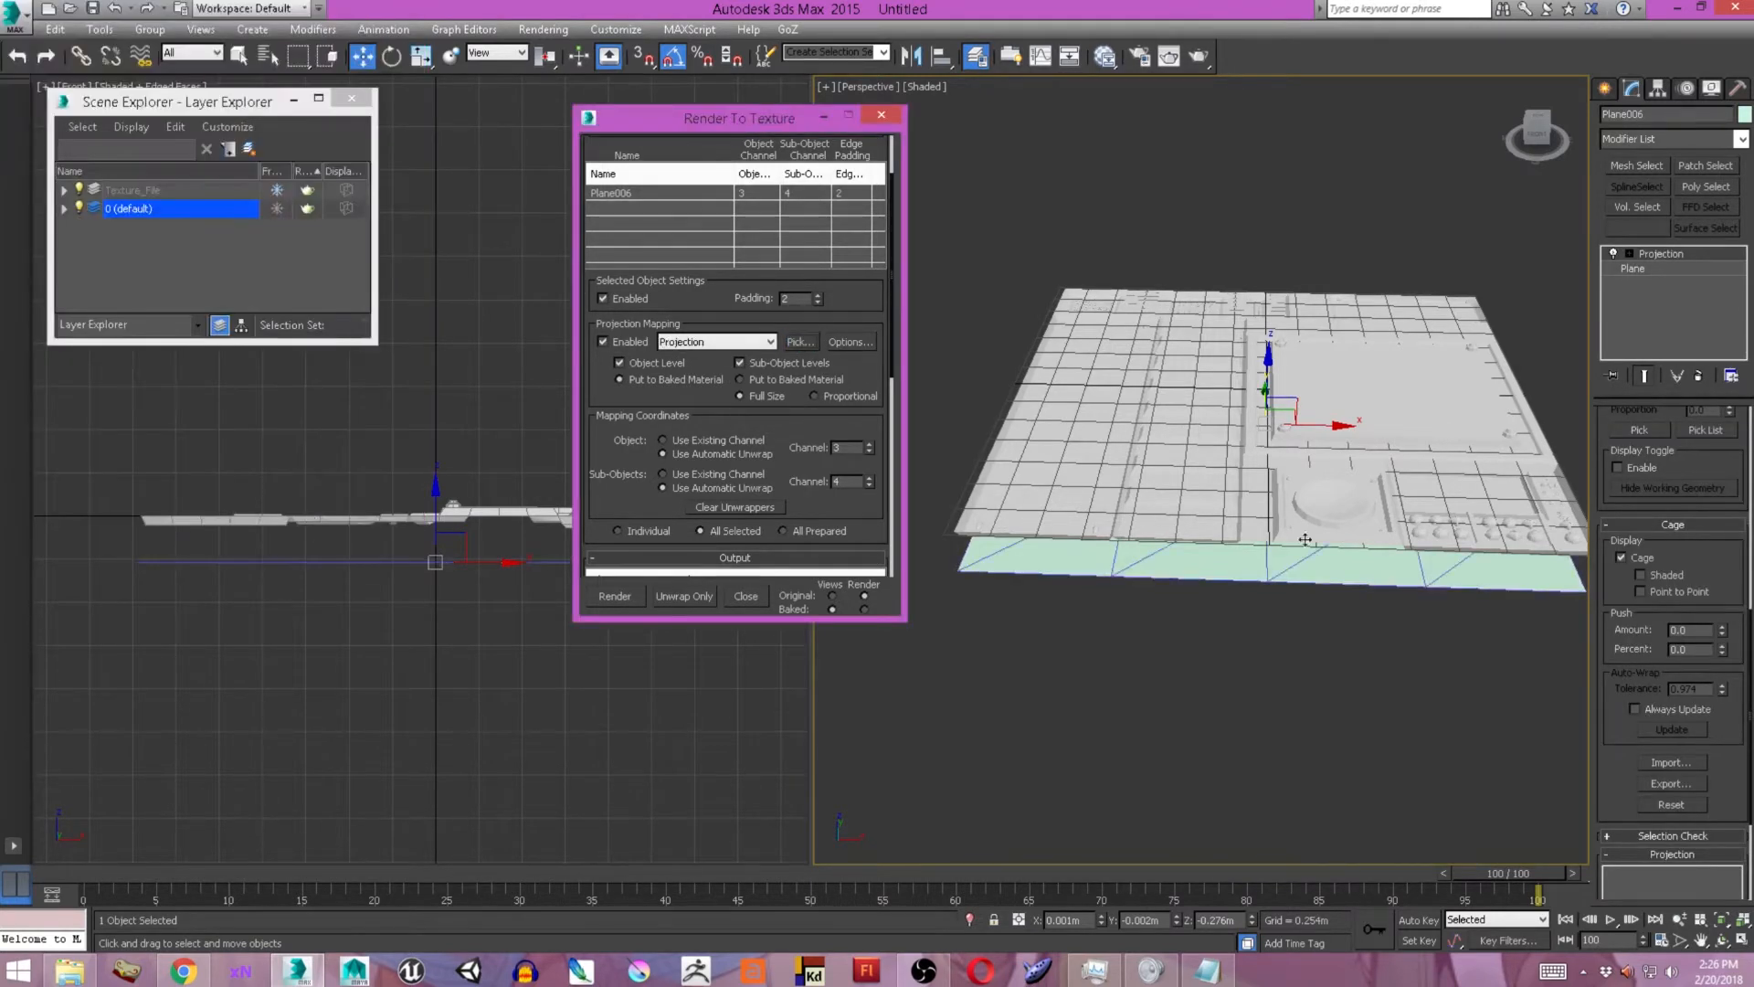
Show the projection cage point to point and raise a cage vertex on the plane's front edge above the detailed geometry.
{"action": "middle_click_drag", "start_coordinate": [1347, 502], "coordinate": [1354, 461], "text": "alt"}
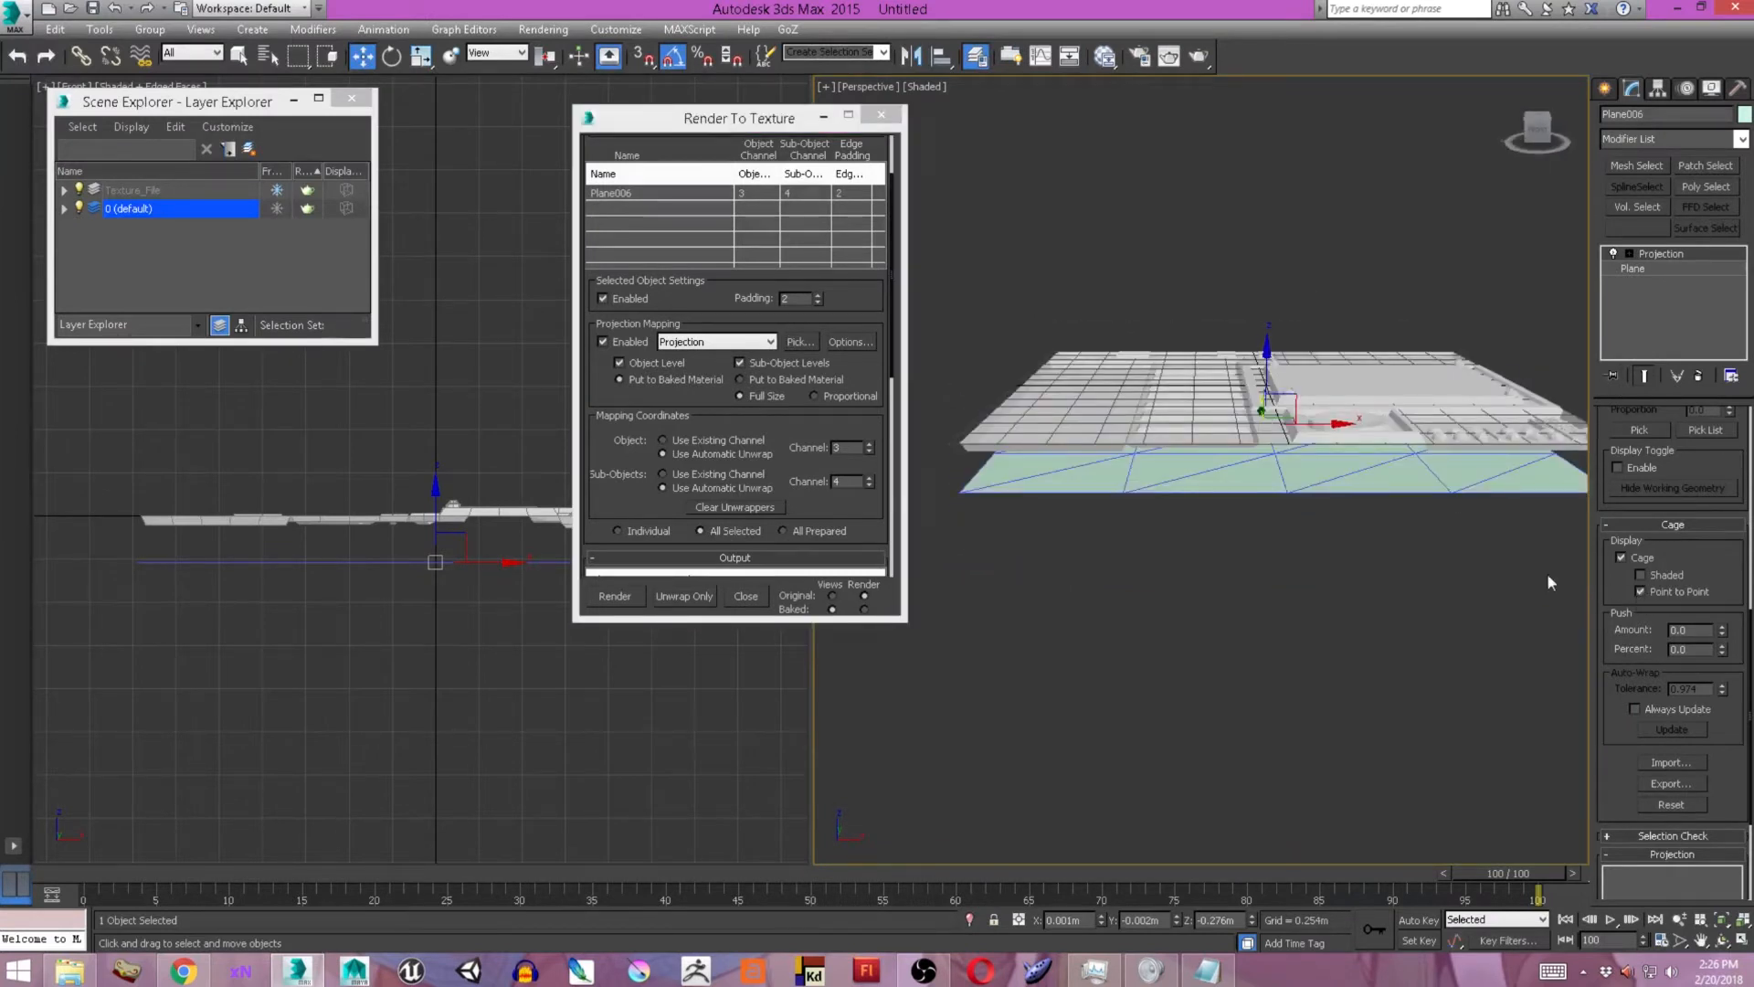
{"action": "middle_click_drag", "start_coordinate": [1199, 532], "coordinate": [1193, 503], "text": "alt"}
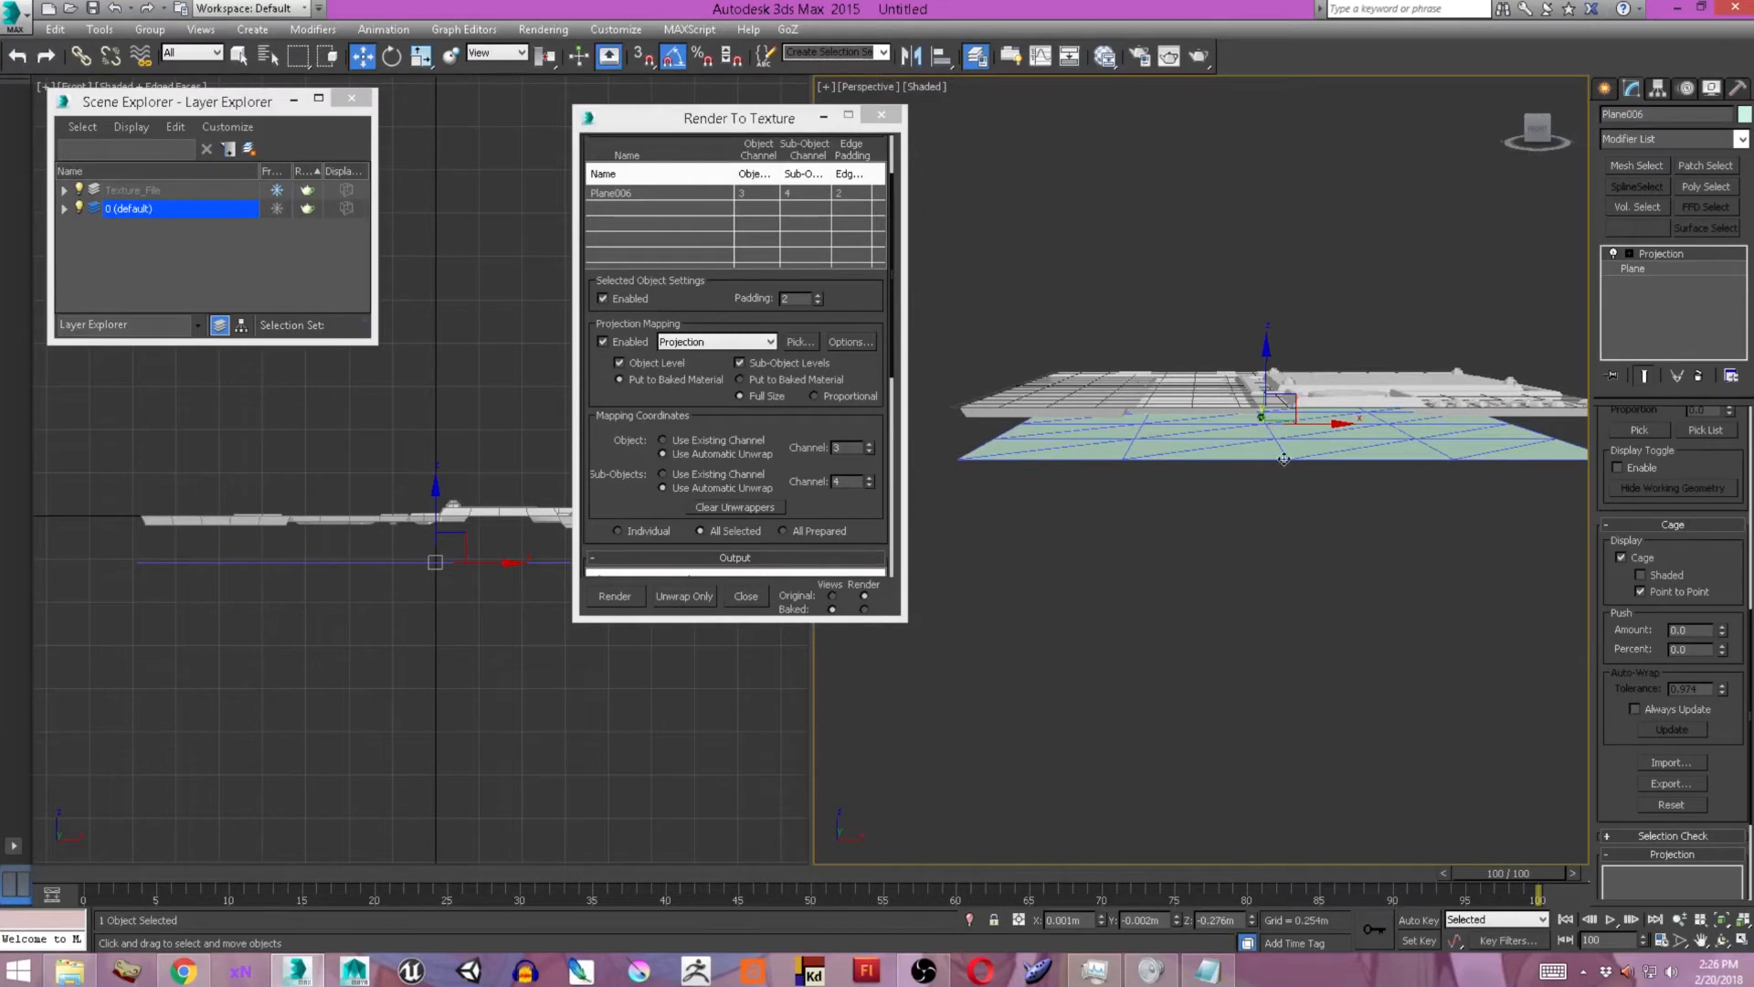
{"action": "left_click", "coordinate": [1628, 253]}
{"action": "left_click", "coordinate": [1650, 269]}
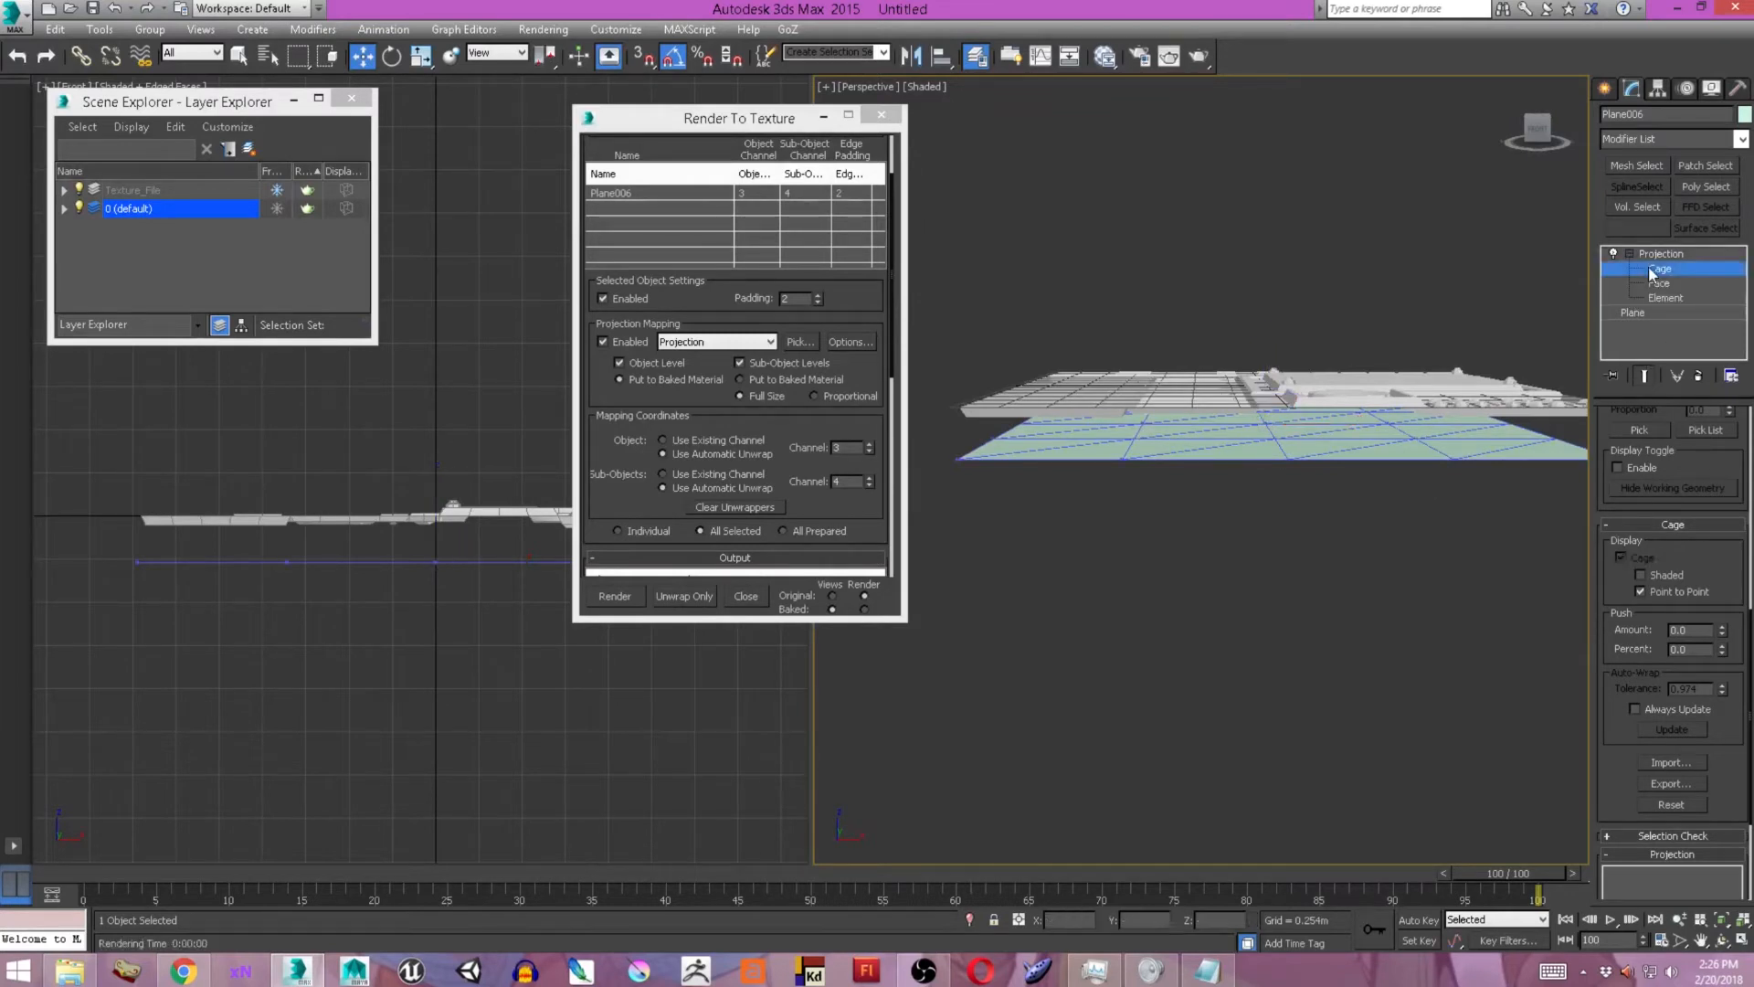
{"action": "left_click", "coordinate": [1123, 455]}
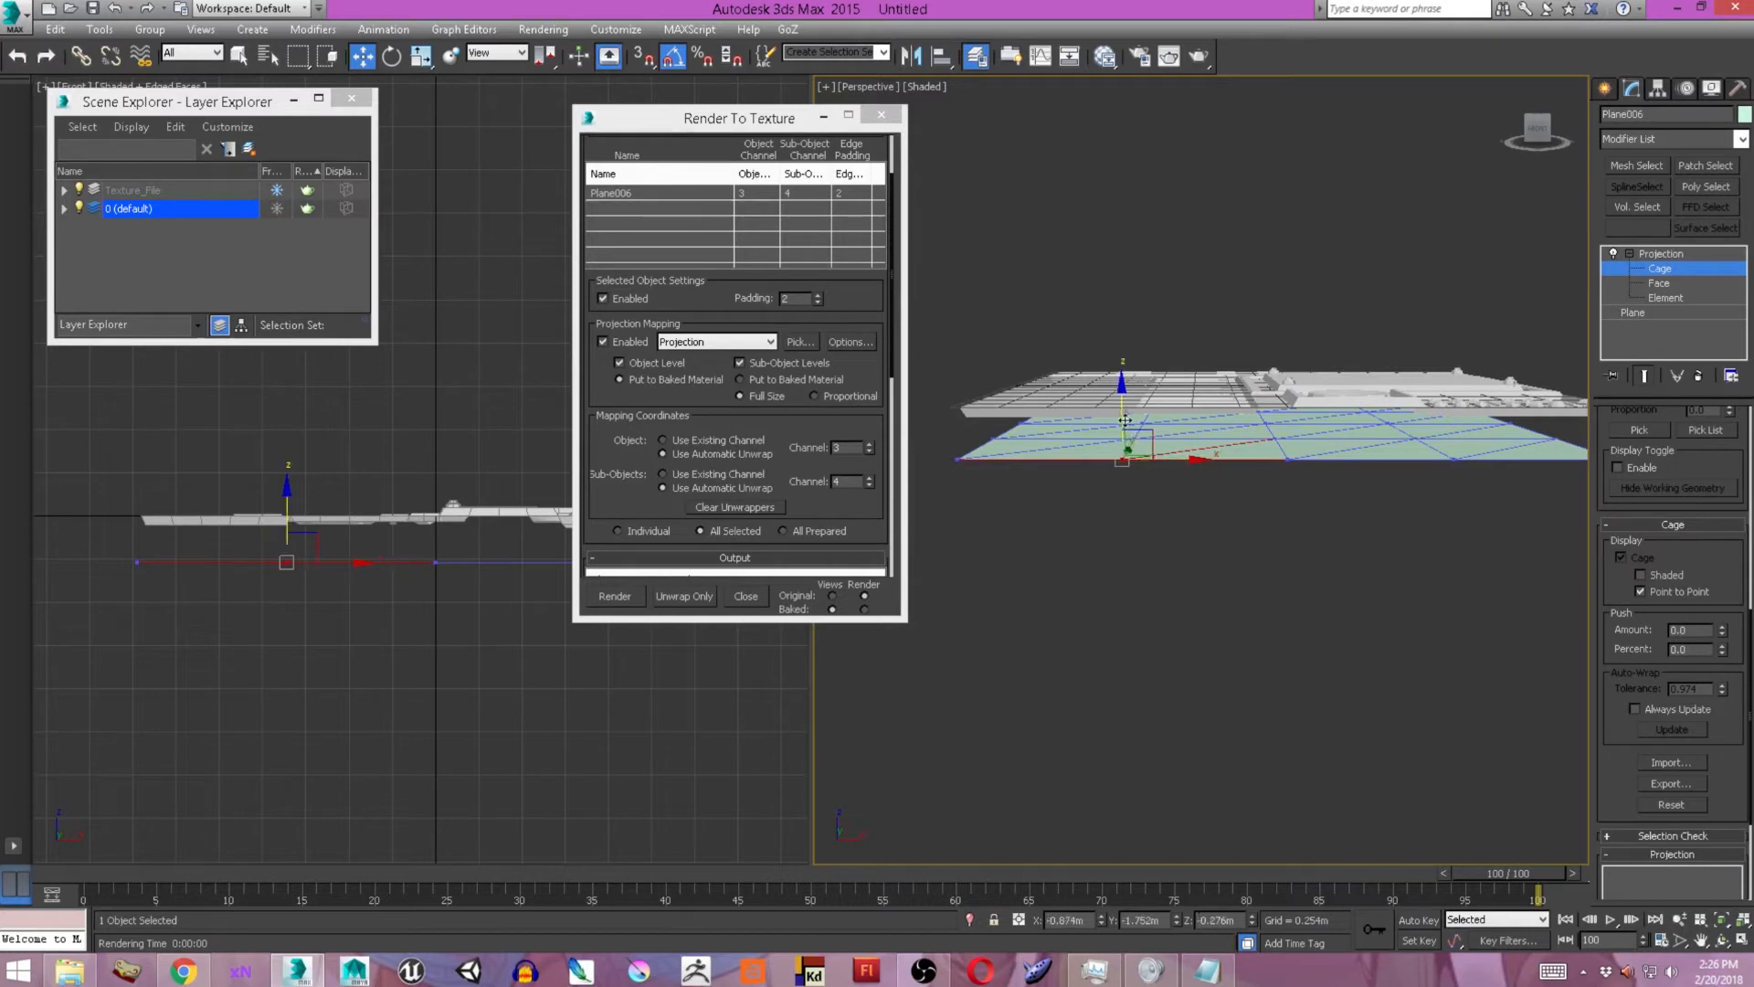
{"action": "left_click_drag", "start_coordinate": [1136, 376], "coordinate": [1135, 357]}
{"action": "middle_click_drag", "start_coordinate": [1135, 358], "coordinate": [1139, 429], "text": "alt"}
{"action": "scroll", "coordinate": [1132, 407], "scroll_direction": "up", "scroll_amount": 5}
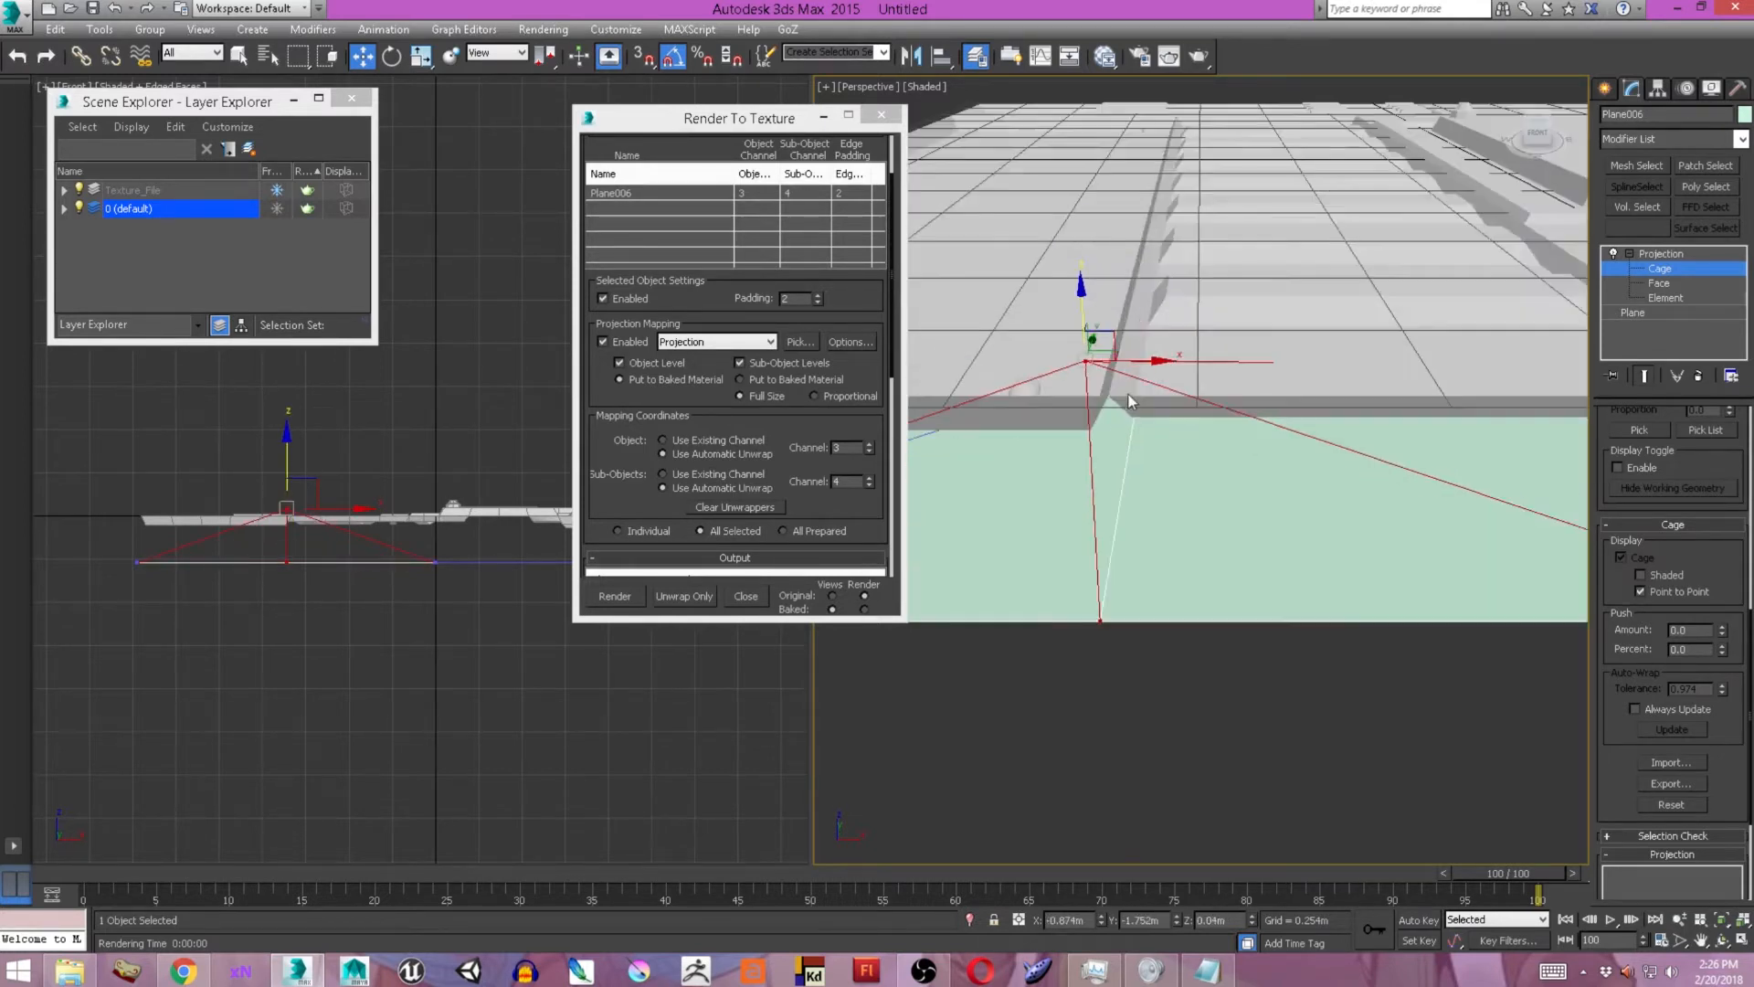
{"action": "left_click_drag", "start_coordinate": [1082, 307], "coordinate": [1084, 332]}
{"action": "left_click_drag", "start_coordinate": [1148, 390], "coordinate": [1170, 396]}
{"action": "scroll", "coordinate": [1108, 422], "scroll_direction": "down", "scroll_amount": 5}
Raise the front-edge cage vertex further so the cage clears the nearby panel surface.
{"action": "middle_click_drag", "start_coordinate": [941, 521], "coordinate": [1108, 466]}
{"action": "left_click", "coordinate": [1099, 457]}
{"action": "left_click_drag", "start_coordinate": [1098, 438], "coordinate": [1099, 360]}
{"action": "middle_click_drag", "start_coordinate": [1146, 379], "coordinate": [1205, 354], "text": "alt"}
{"action": "scroll", "coordinate": [1028, 382], "scroll_direction": "up", "scroll_amount": 5}
{"action": "left_click", "coordinate": [1150, 429]}
Try moving the front-edge cage vertex vertically, and undo the latest moves.
{"action": "left_click_drag", "start_coordinate": [1065, 287], "coordinate": [1101, 190], "text": "ctrl"}
{"action": "middle_click_drag", "start_coordinate": [1102, 238], "coordinate": [1096, 546], "text": "alt"}
{"action": "key", "text": "ctrl+z"}
{"action": "key", "text": "ctrl+z"}
{"action": "key", "text": "ctrl+z"}
{"action": "key", "text": "ctrl+z"}
Reposition cage vertices along the plane's front edge, lifting them above the detailed geometry.
{"action": "middle_click_drag", "start_coordinate": [1076, 290], "coordinate": [1067, 266], "text": "alt"}
{"action": "left_click_drag", "start_coordinate": [1060, 276], "coordinate": [1116, 475], "text": "ctrl"}
{"action": "left_click_drag", "start_coordinate": [1085, 322], "coordinate": [1120, 219]}
{"action": "middle_click_drag", "start_coordinate": [1120, 219], "coordinate": [1192, 274], "text": "alt"}
{"action": "middle_click_drag", "start_coordinate": [1370, 439], "coordinate": [1123, 448]}
{"action": "left_click", "coordinate": [986, 420]}
{"action": "left_click", "coordinate": [1114, 458], "text": "ctrl"}
{"action": "left_click", "coordinate": [1135, 432], "text": "ctrl"}
{"action": "left_click", "coordinate": [1148, 417], "text": "ctrl"}
{"action": "left_click_drag", "start_coordinate": [1127, 372], "coordinate": [1128, 345]}
{"action": "middle_click_drag", "start_coordinate": [1129, 347], "coordinate": [1178, 475], "text": "alt"}
{"action": "left_click", "coordinate": [1118, 608]}
{"action": "left_click_drag", "start_coordinate": [1117, 546], "coordinate": [1116, 512]}
{"action": "middle_click_drag", "start_coordinate": [1116, 511], "coordinate": [1107, 450], "text": "alt"}
Select the remaining groups of cage vertices across the plane and raise them above the detailed geometry.
{"action": "scroll", "coordinate": [1145, 539], "scroll_direction": "down", "scroll_amount": 5}
{"action": "middle_click_drag", "start_coordinate": [1187, 712], "coordinate": [1261, 607], "text": "alt"}
{"action": "middle_click_drag", "start_coordinate": [1462, 713], "coordinate": [1339, 630]}
{"action": "left_click_drag", "start_coordinate": [1348, 637], "coordinate": [1394, 391]}
{"action": "middle_click_drag", "start_coordinate": [1407, 411], "coordinate": [1391, 429]}
{"action": "left_click_drag", "start_coordinate": [1378, 411], "coordinate": [1378, 389]}
{"action": "middle_click_drag", "start_coordinate": [1420, 422], "coordinate": [1174, 422]}
{"action": "left_click_drag", "start_coordinate": [1544, 663], "coordinate": [1381, 352]}
{"action": "middle_click_drag", "start_coordinate": [1381, 352], "coordinate": [1398, 411], "text": "alt"}
{"action": "middle_click_drag", "start_coordinate": [1398, 411], "coordinate": [1177, 393]}
{"action": "left_click_drag", "start_coordinate": [1453, 758], "coordinate": [1274, 339]}
{"action": "left_click_drag", "start_coordinate": [1323, 403], "coordinate": [1338, 311]}
{"action": "middle_click_drag", "start_coordinate": [1261, 448], "coordinate": [1493, 358], "text": "alt"}
Adjust the cage's outer vertices in the front view so they sit above the highest panel details.
{"action": "scroll", "coordinate": [456, 507], "scroll_direction": "up", "scroll_amount": 5}
{"action": "middle_click_drag", "start_coordinate": [454, 513], "coordinate": [398, 514]}
{"action": "left_click_drag", "start_coordinate": [306, 561], "coordinate": [262, 478]}
{"action": "middle_click_drag", "start_coordinate": [247, 482], "coordinate": [329, 501]}
{"action": "left_click_drag", "start_coordinate": [306, 493], "coordinate": [187, 544]}
{"action": "middle_click_drag", "start_coordinate": [197, 534], "coordinate": [2, 492]}
{"action": "left_click_drag", "start_coordinate": [497, 458], "coordinate": [562, 548]}
{"action": "middle_click_drag", "start_coordinate": [552, 511], "coordinate": [529, 515]}
{"action": "left_click_drag", "start_coordinate": [523, 454], "coordinate": [522, 456]}
{"action": "middle_click_drag", "start_coordinate": [507, 555], "coordinate": [440, 506]}
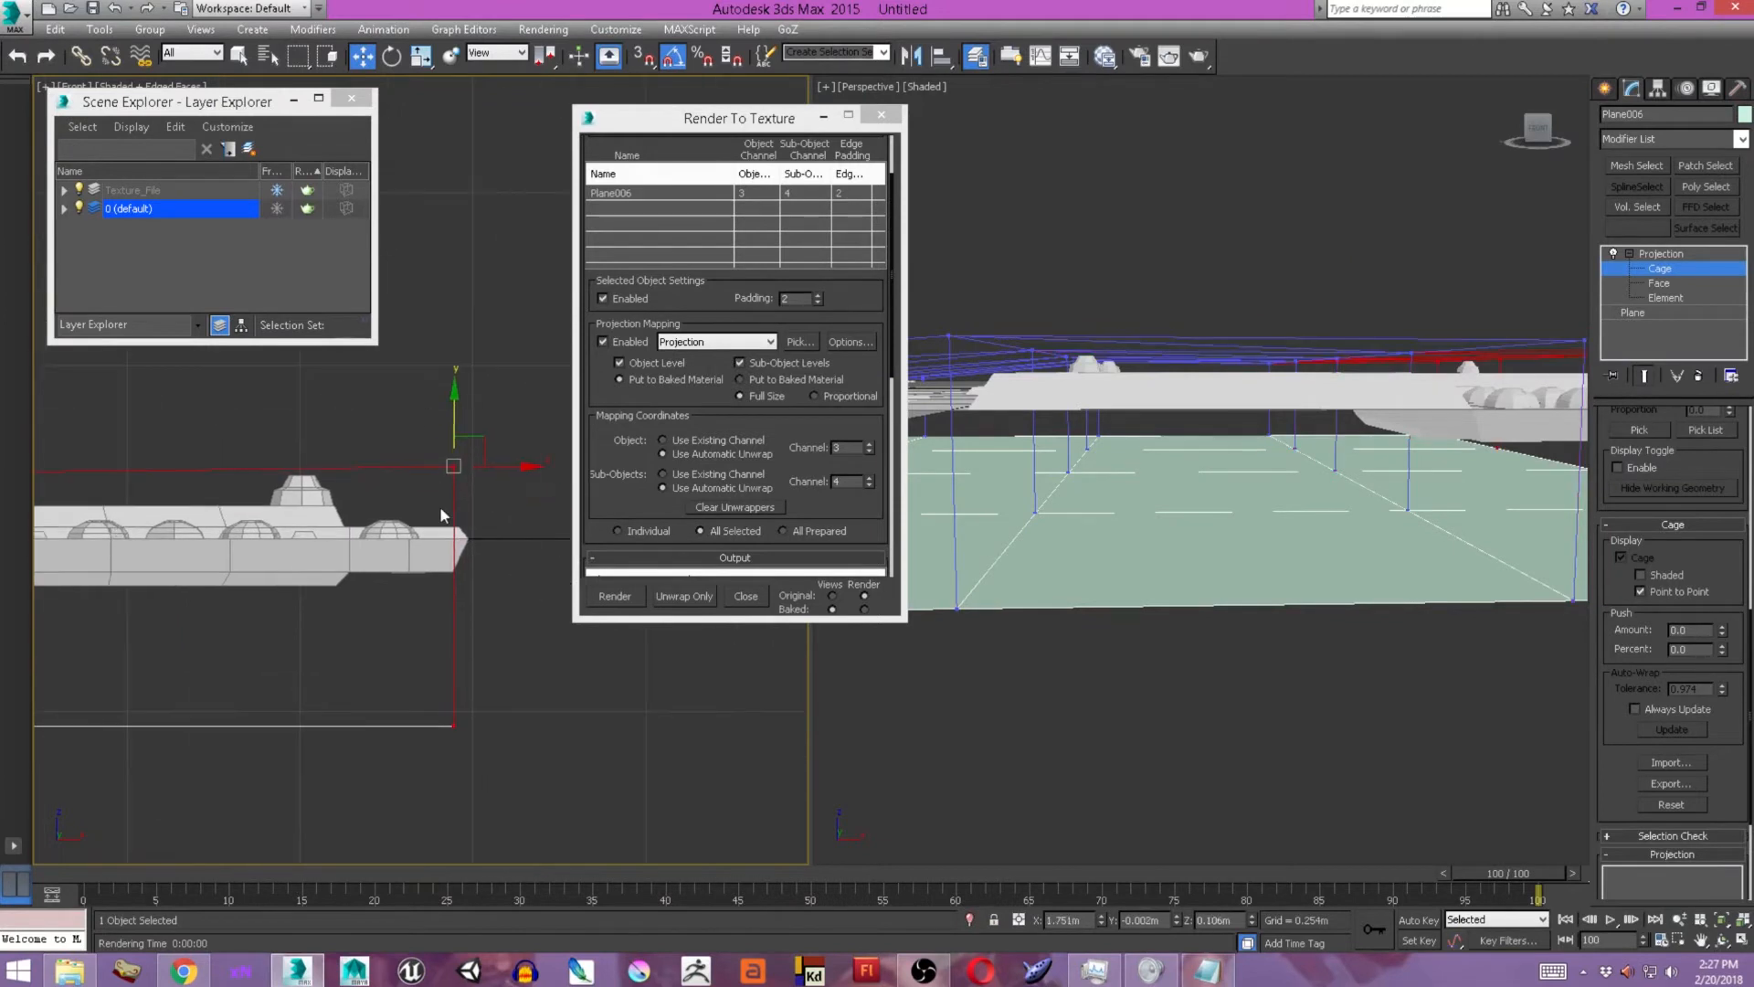
Align the cage's outer edge in the front view, select the inner column of cage vertices and activate Scale.
{"action": "left_click_drag", "start_coordinate": [519, 467], "coordinate": [541, 467]}
{"action": "middle_click_drag", "start_coordinate": [302, 534], "coordinate": [731, 518]}
{"action": "mouse_move", "coordinate": [176, 540]}
{"action": "middle_mouse_down"}
{"action": "mouse_move", "coordinate": [657, 533]}
{"action": "mouse_move", "coordinate": [206, 543]}
{"action": "middle_mouse_up"}
{"action": "left_click_drag", "start_coordinate": [235, 561], "coordinate": [361, 476]}
{"action": "key", "text": "r"}
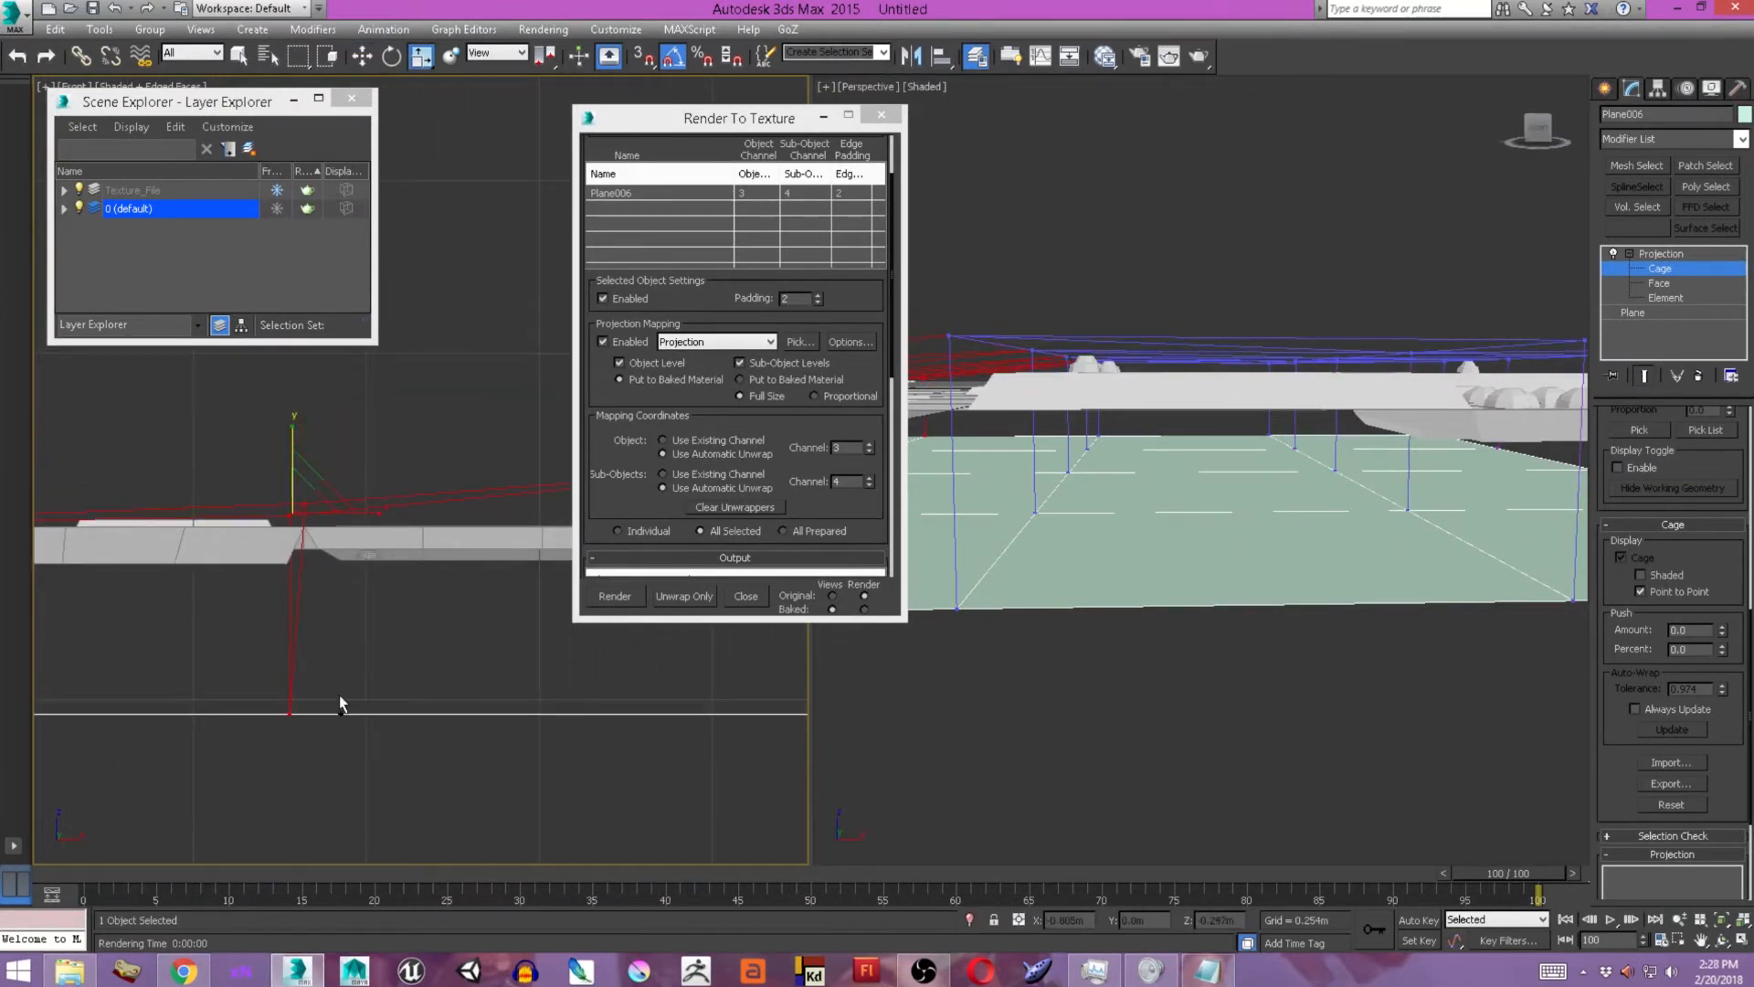
{"action": "middle_click_drag", "start_coordinate": [960, 521], "coordinate": [954, 557], "text": "alt"}
{"action": "scroll", "coordinate": [292, 511], "scroll_direction": "down", "scroll_amount": 10}
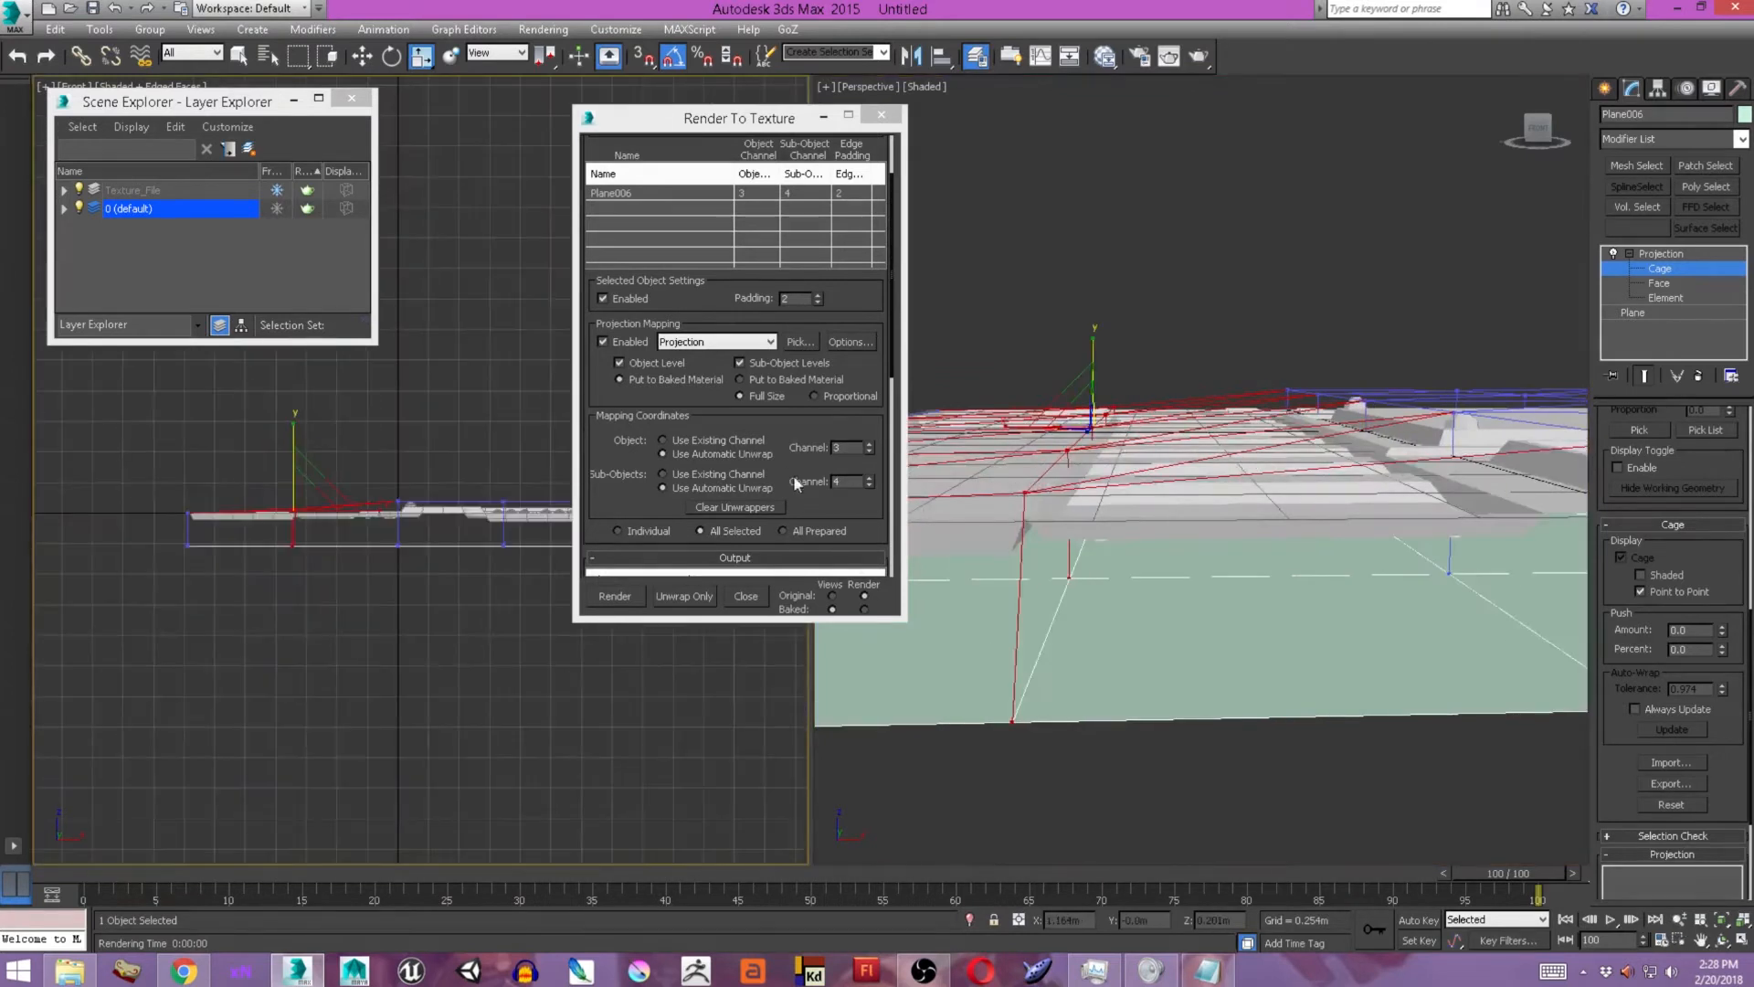
Add a NormalsMap output element for the plane in Render To Texture.
{"action": "left_click", "coordinate": [836, 433]}
{"action": "left_click", "coordinate": [621, 418]}
{"action": "scroll", "coordinate": [674, 435], "scroll_direction": "down", "scroll_amount": 5}
{"action": "scroll", "coordinate": [672, 460], "scroll_direction": "down", "scroll_amount": 1}
{"action": "scroll", "coordinate": [688, 429], "scroll_direction": "down", "scroll_amount": 1}
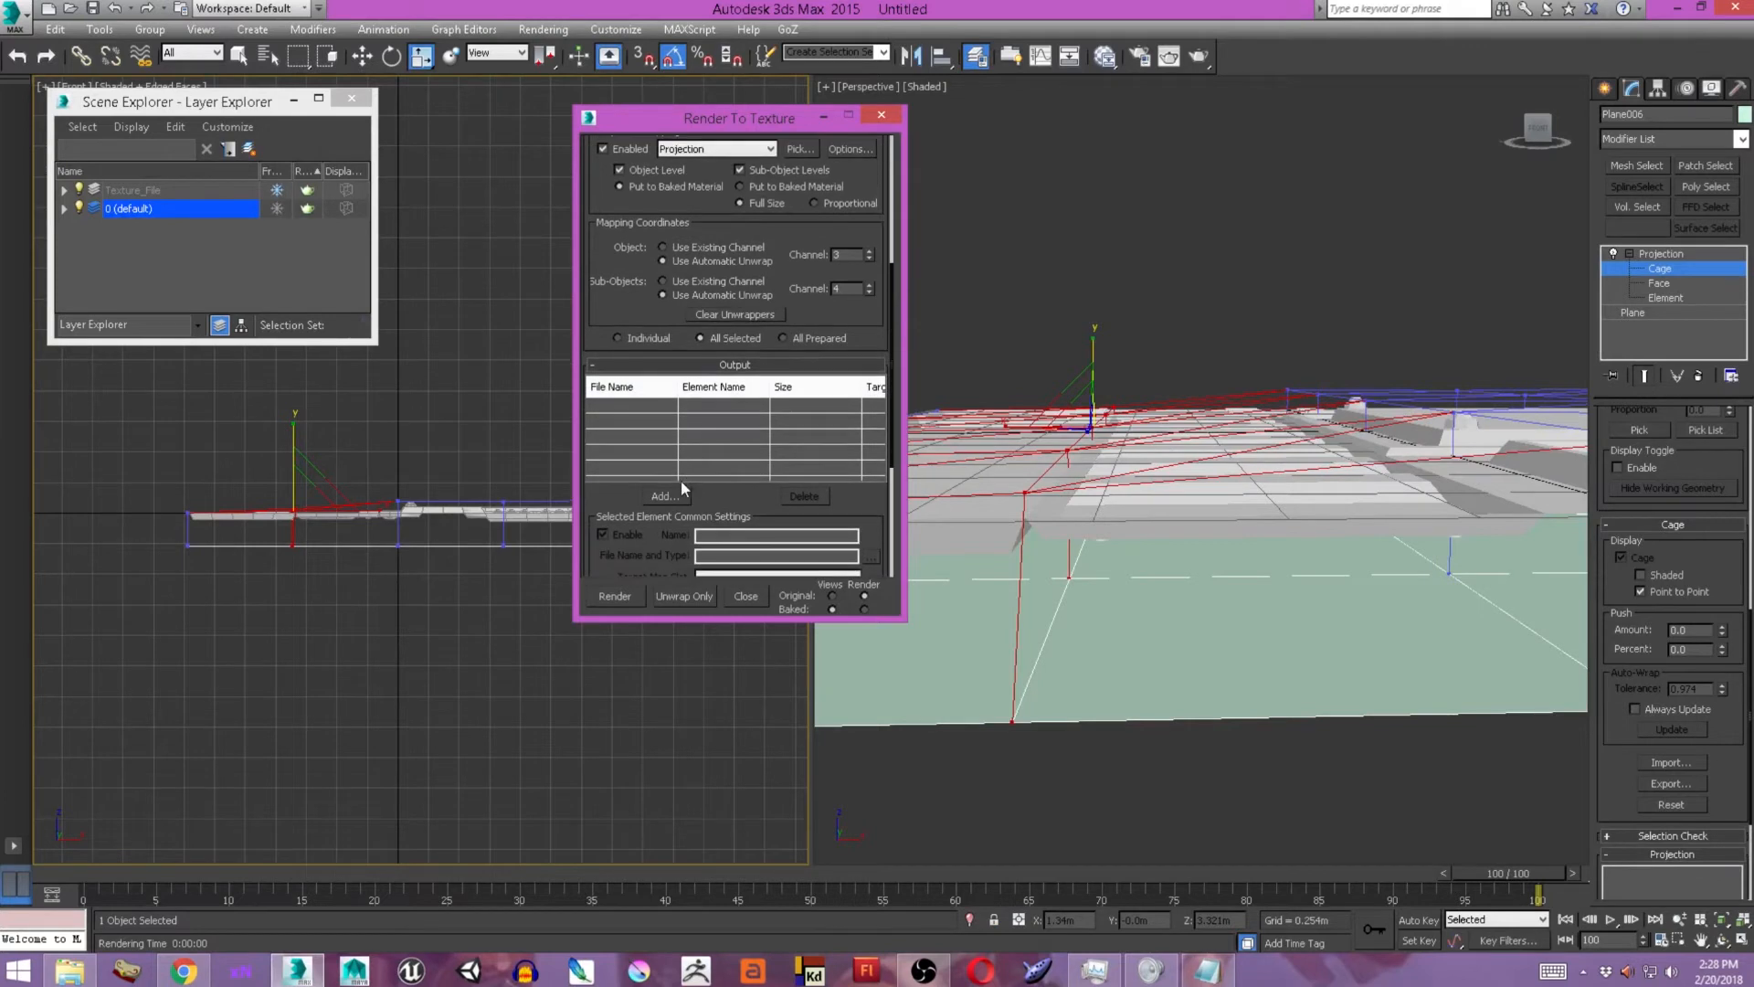
{"action": "left_click", "coordinate": [678, 497]}
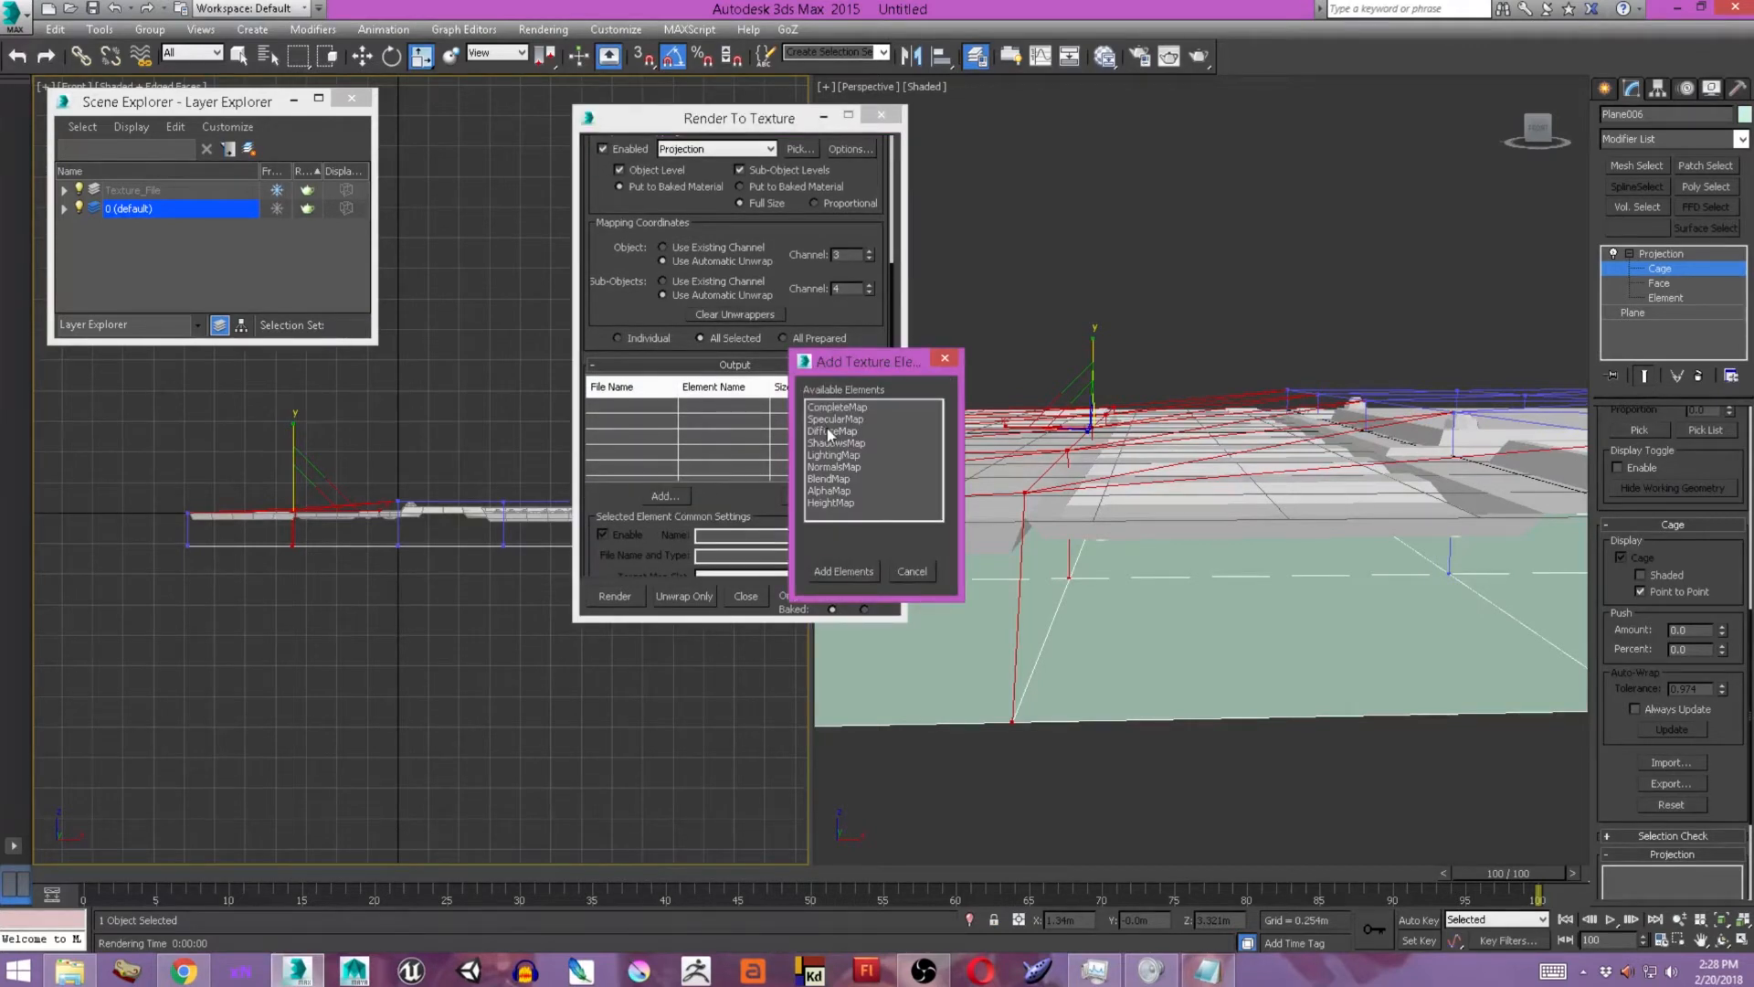
{"action": "left_click", "coordinate": [831, 466]}
{"action": "left_click", "coordinate": [863, 574]}
{"action": "left_click", "coordinate": [742, 407]}
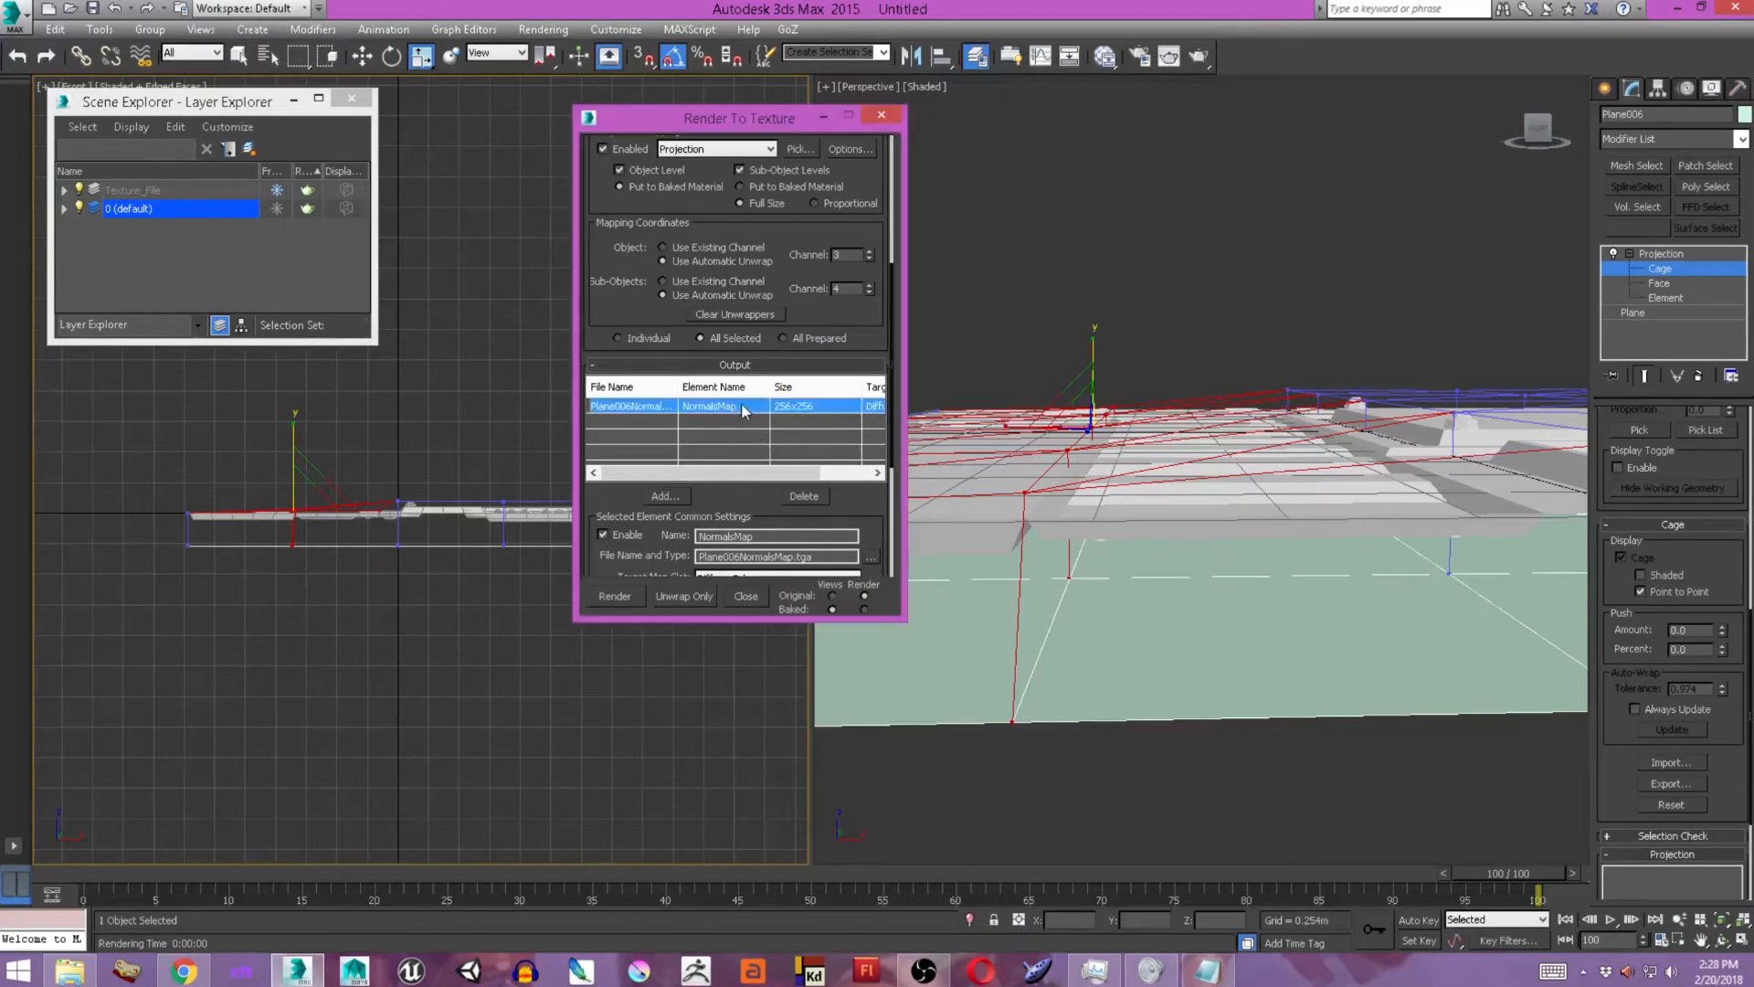
Set the NormalsMap element's size to 2048x2048.
{"action": "scroll", "coordinate": [886, 448], "scroll_direction": "down", "scroll_amount": 1}
{"action": "scroll", "coordinate": [885, 446], "scroll_direction": "down", "scroll_amount": 2}
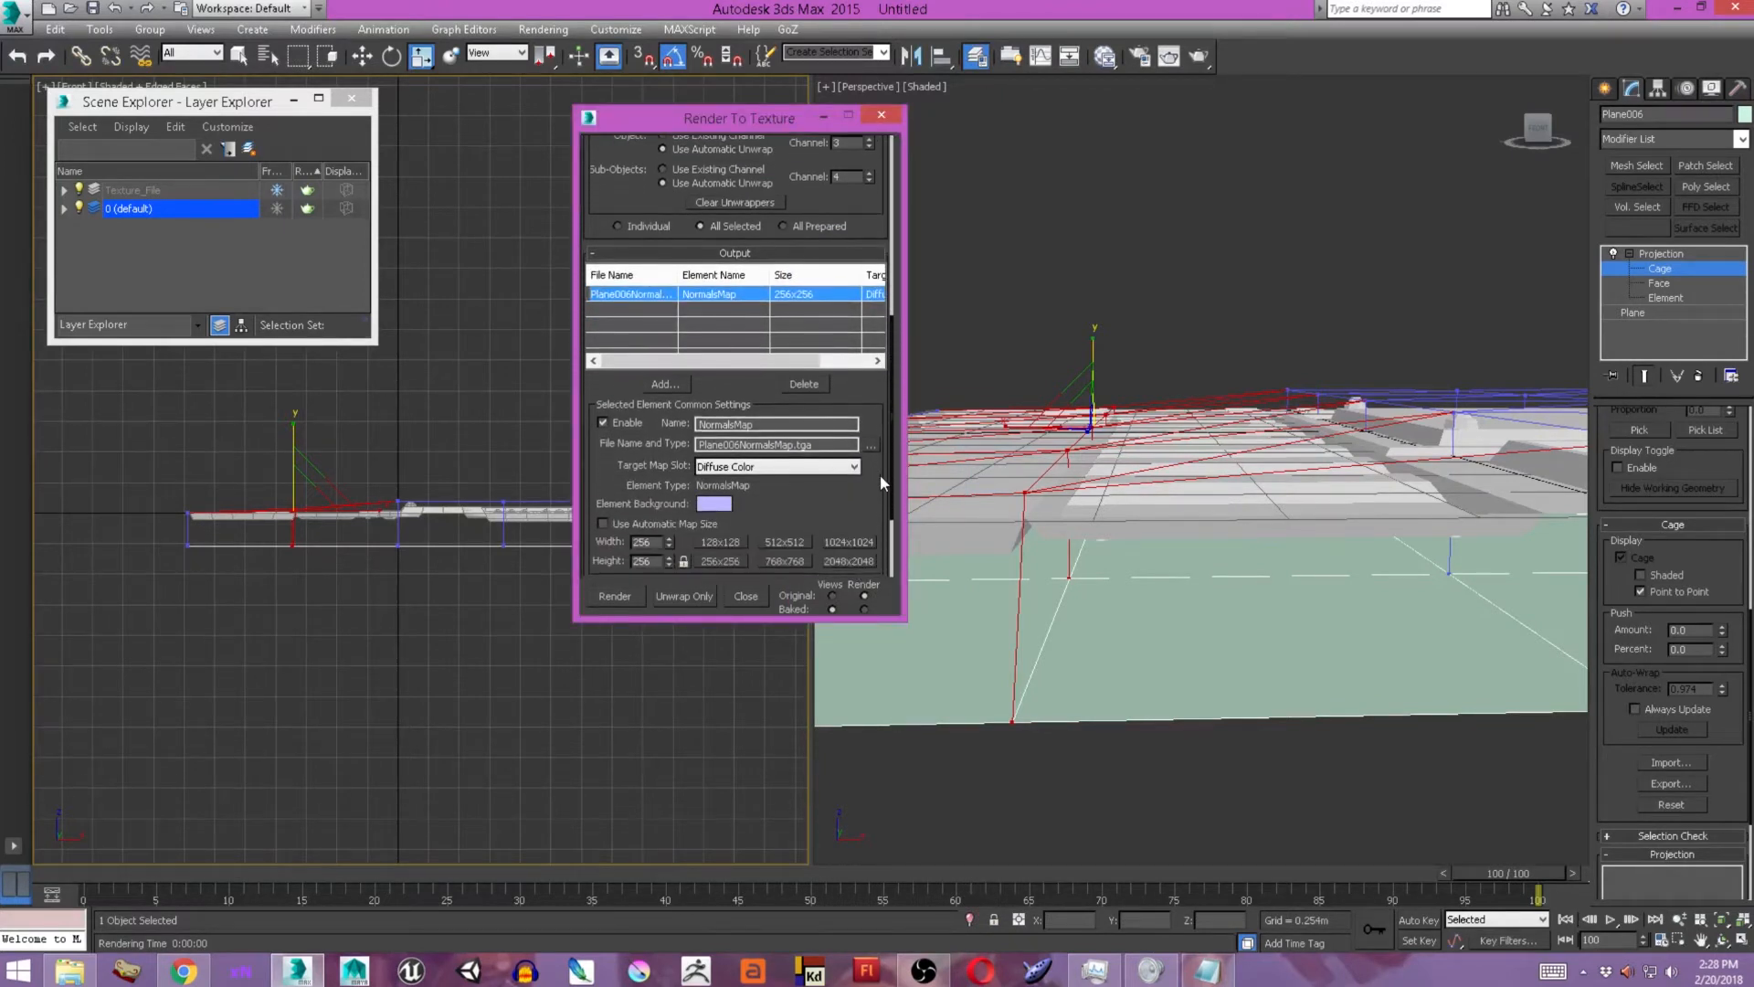
{"action": "left_click", "coordinate": [841, 559]}
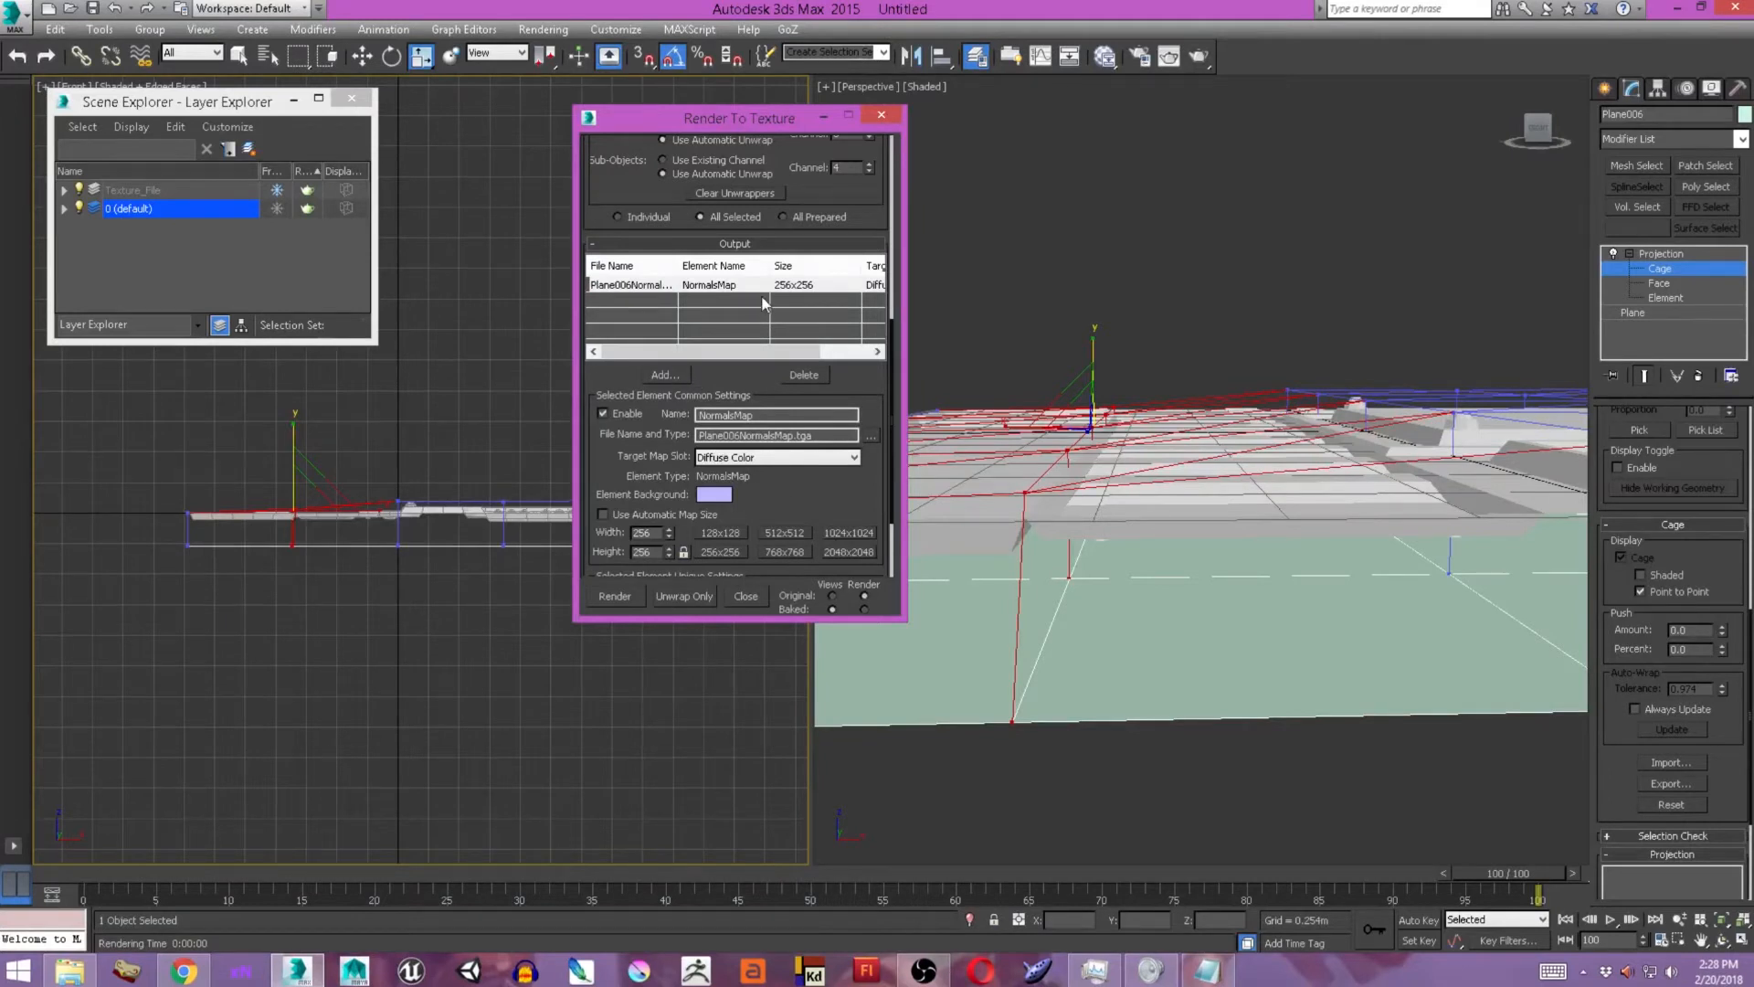
{"action": "left_click", "coordinate": [815, 284]}
{"action": "left_click", "coordinate": [852, 555]}
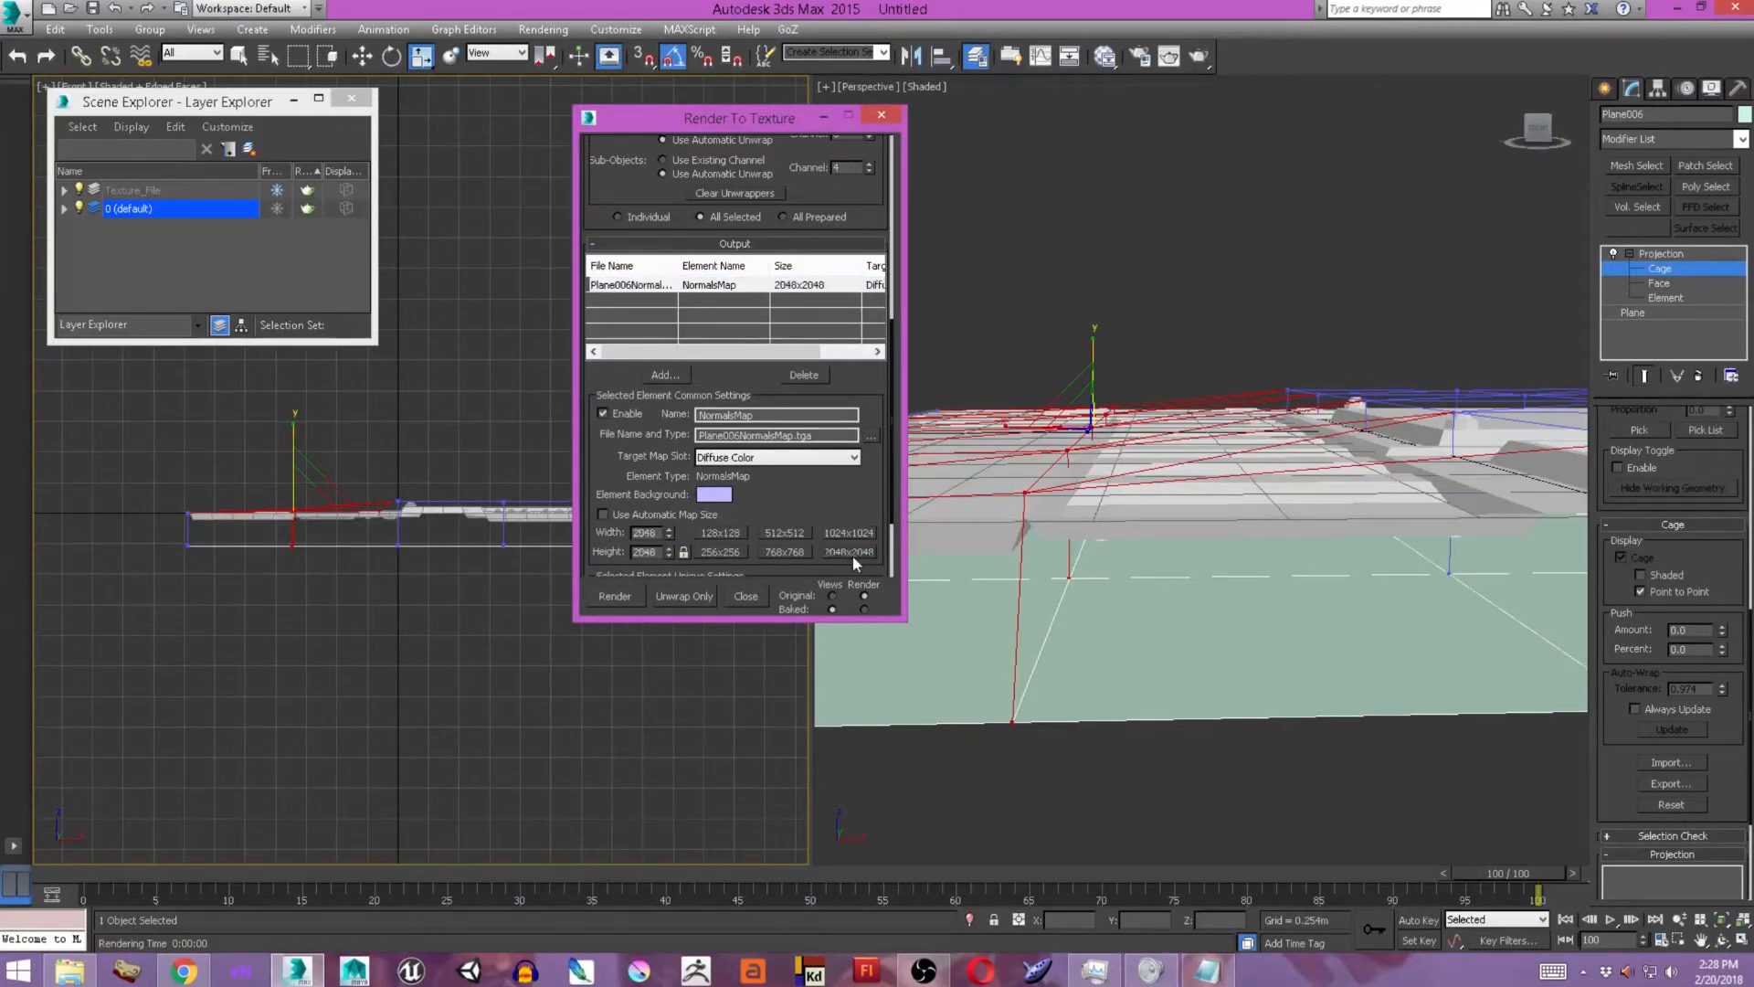
Add HeightMap and DiffuseMap output elements, each sized 2048x2048.
{"action": "left_click", "coordinate": [687, 376]}
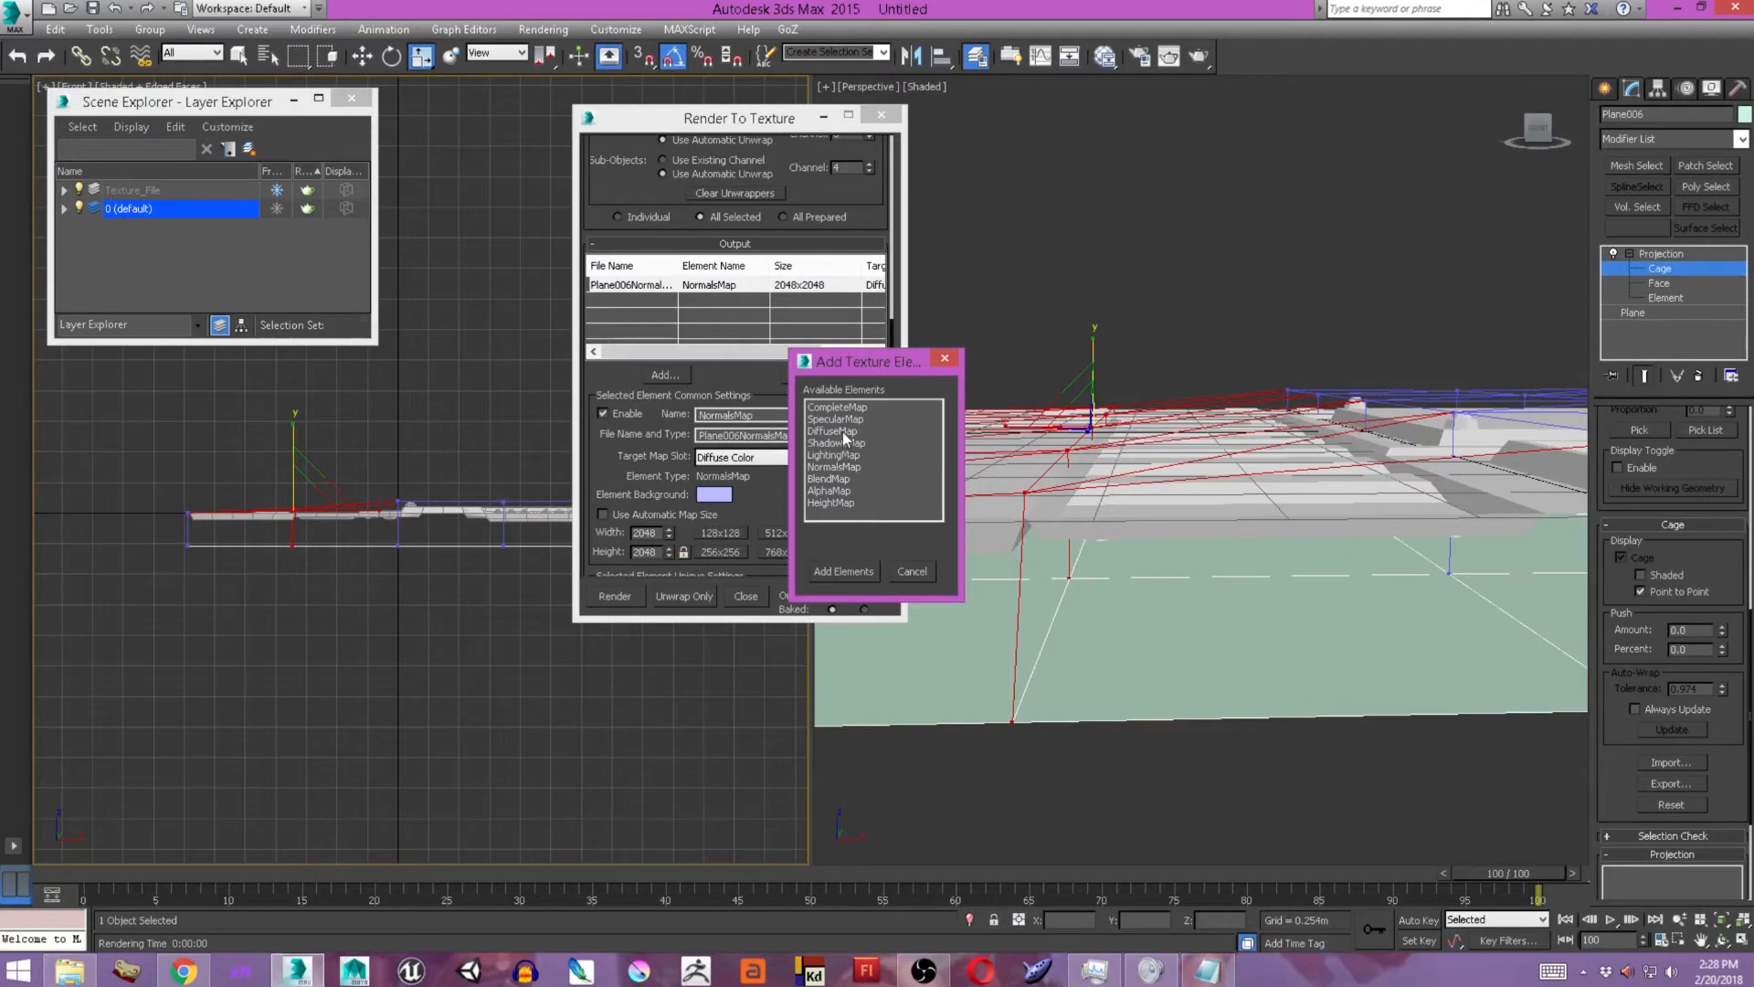
{"action": "double_click", "coordinate": [830, 502]}
{"action": "left_click", "coordinate": [838, 551]}
{"action": "left_click", "coordinate": [667, 376]}
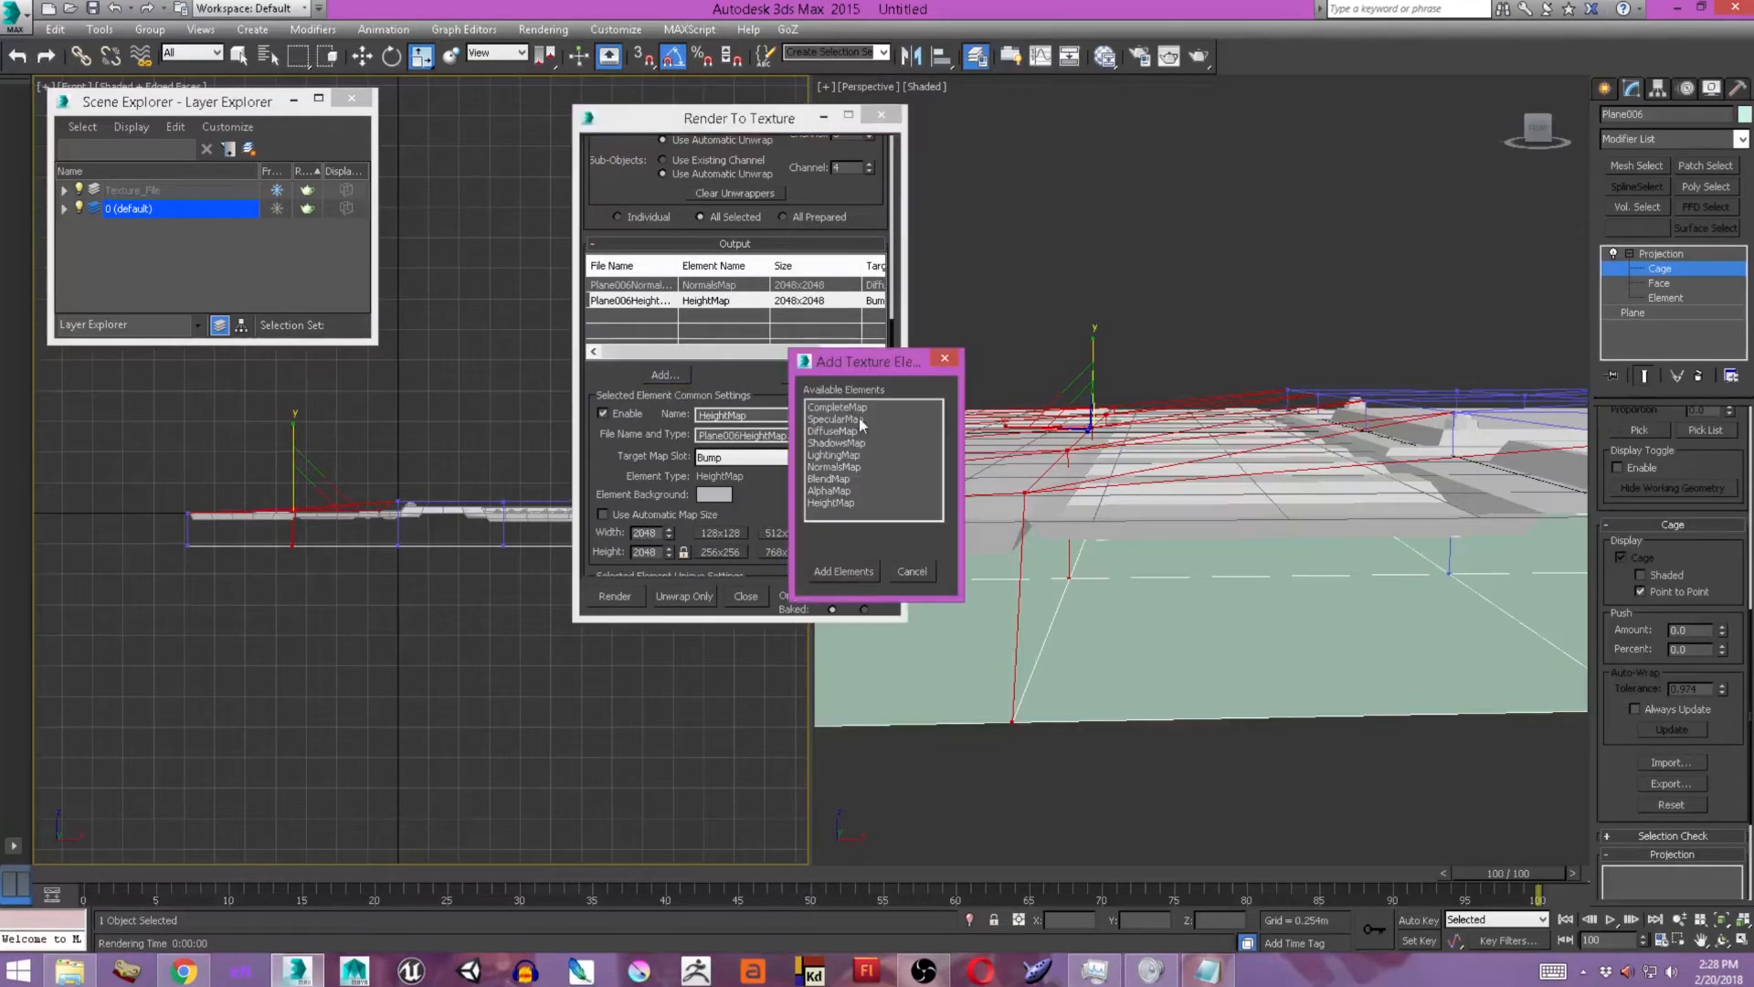
{"action": "double_click", "coordinate": [842, 430]}
{"action": "left_click", "coordinate": [868, 552]}
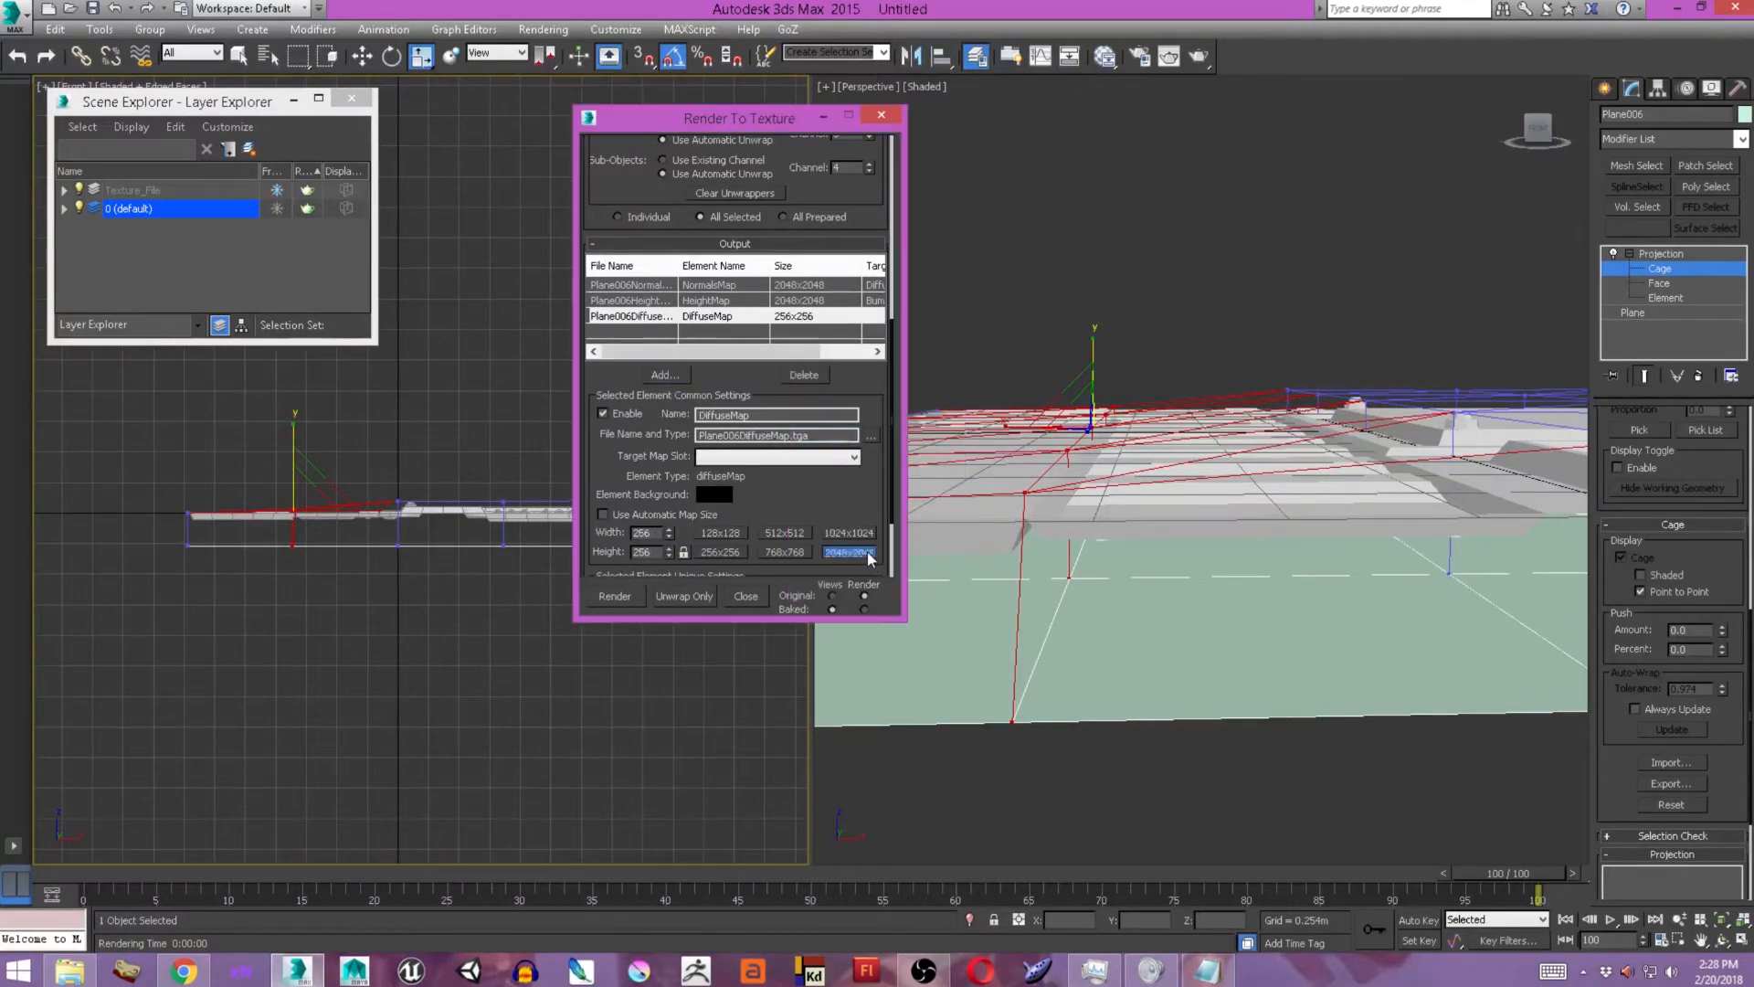
Set the DiffuseMap output file to Plane006DiffuseMap.tga on the Desktop, accepting the Targa options.
{"action": "left_click", "coordinate": [870, 435]}
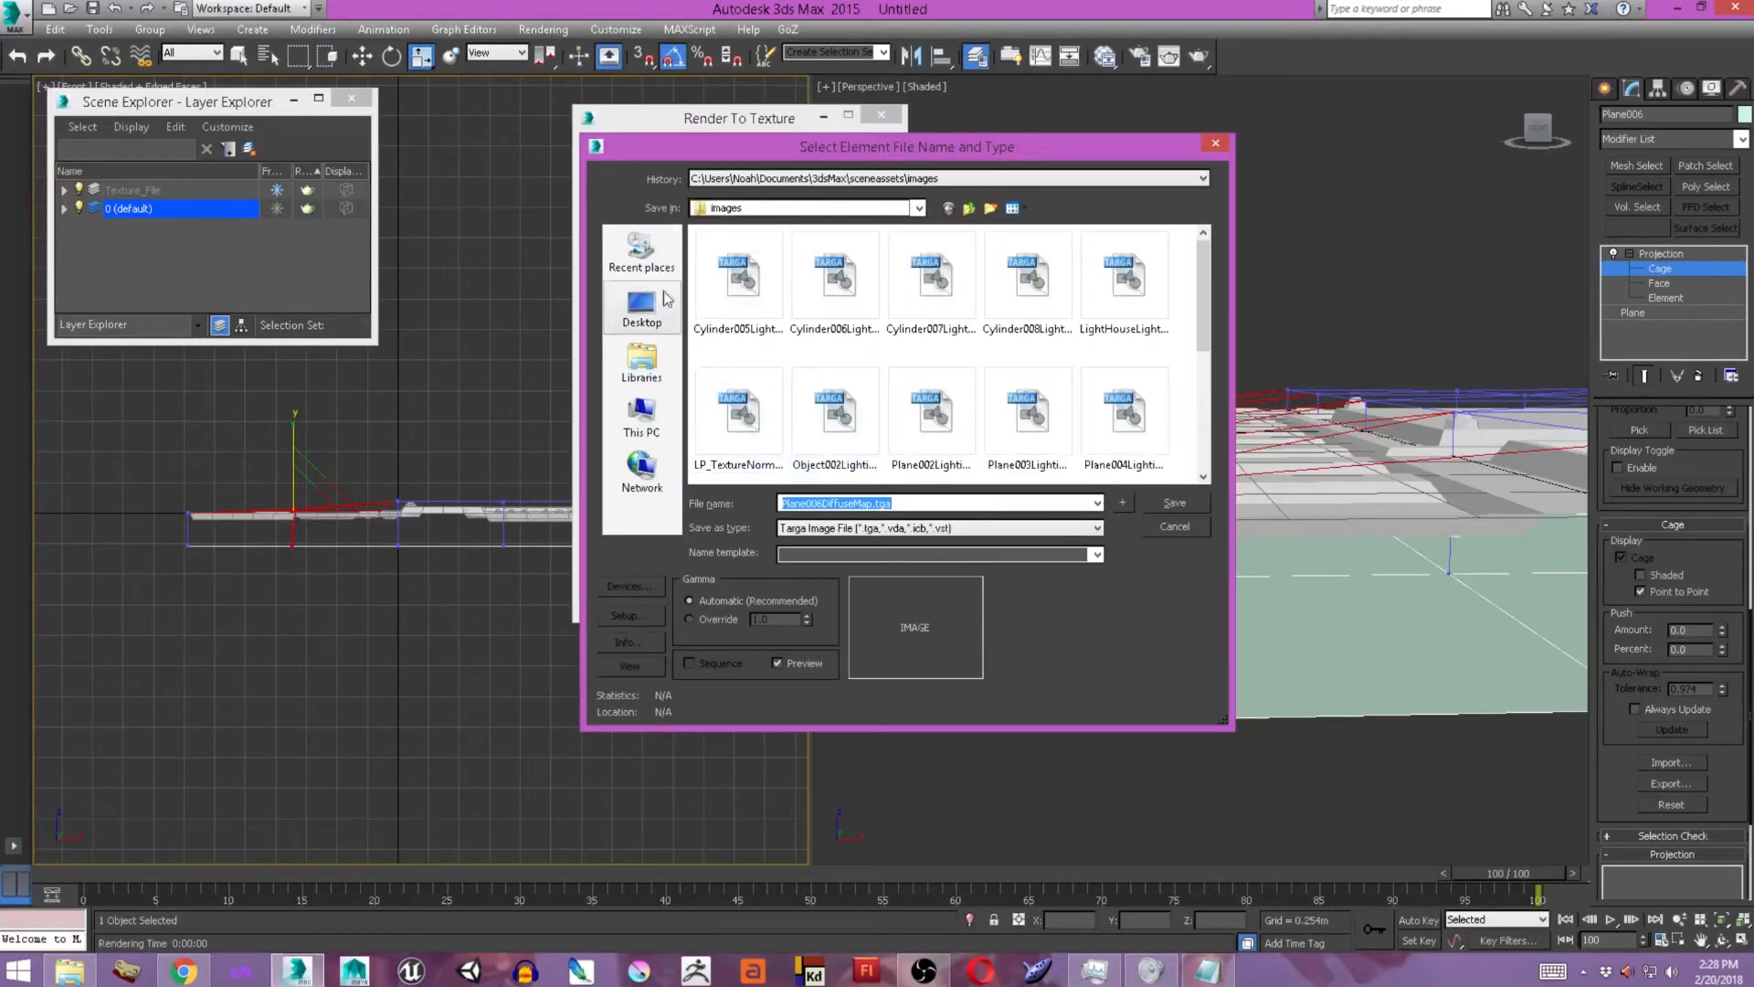
{"action": "left_click", "coordinate": [642, 305]}
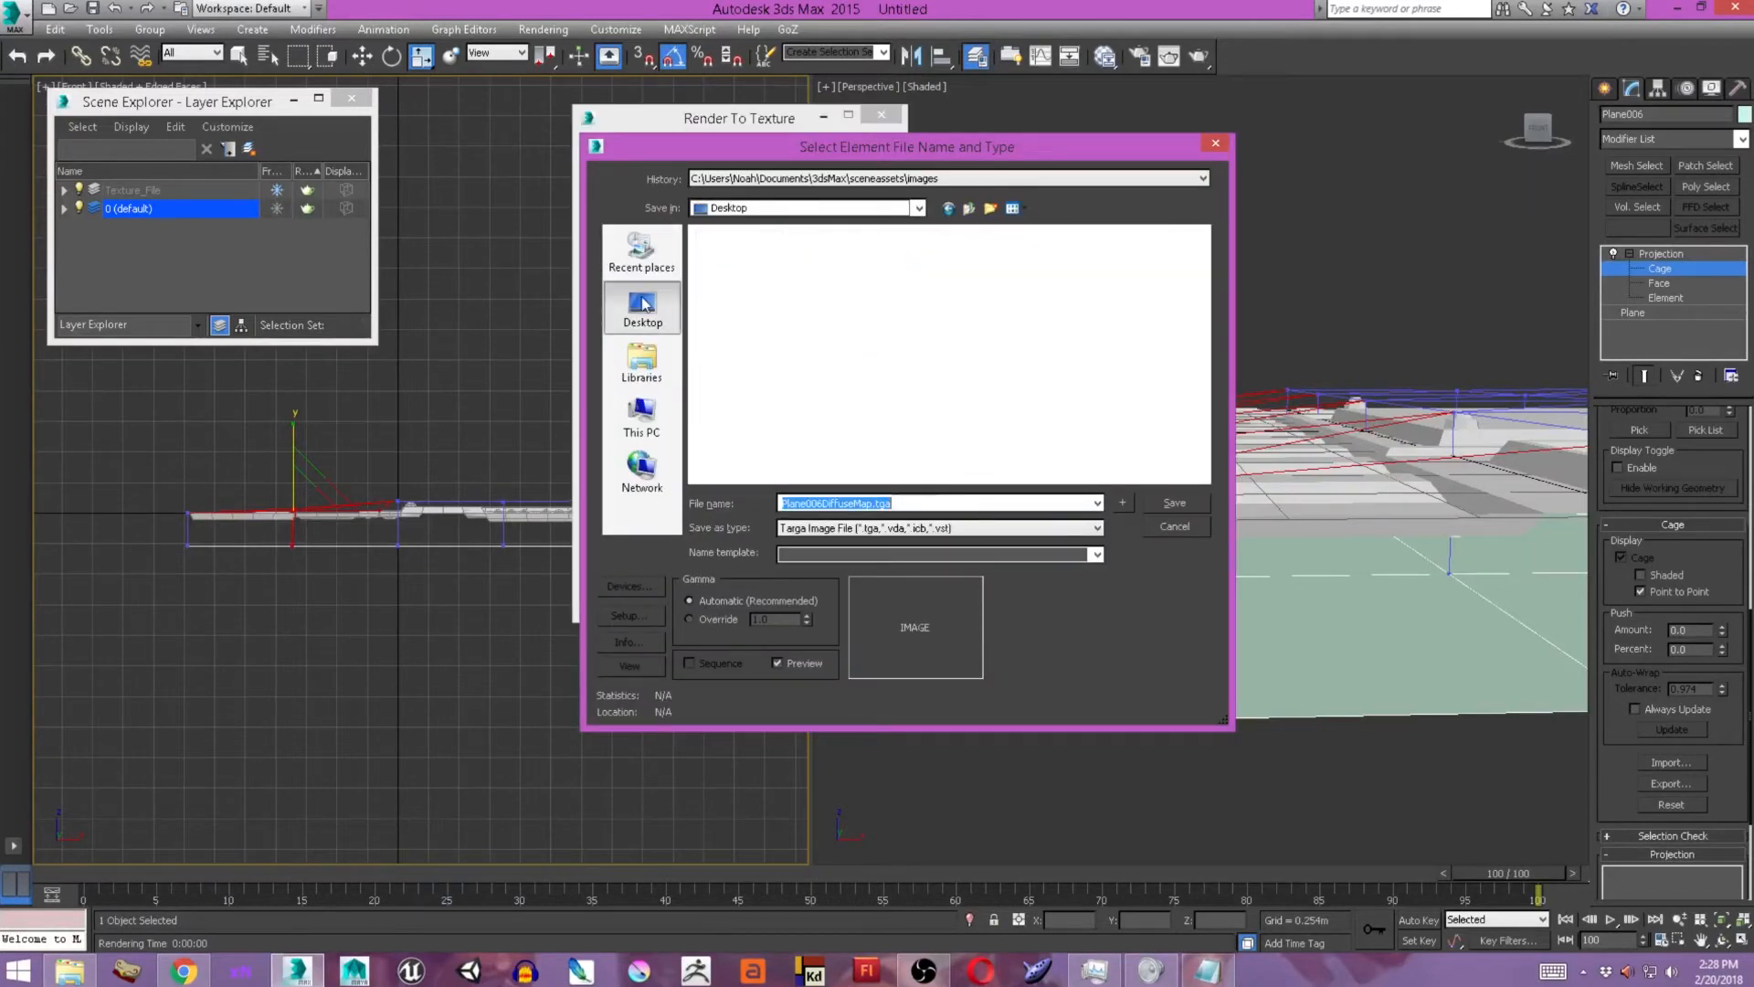
{"action": "left_click", "coordinate": [1174, 505]}
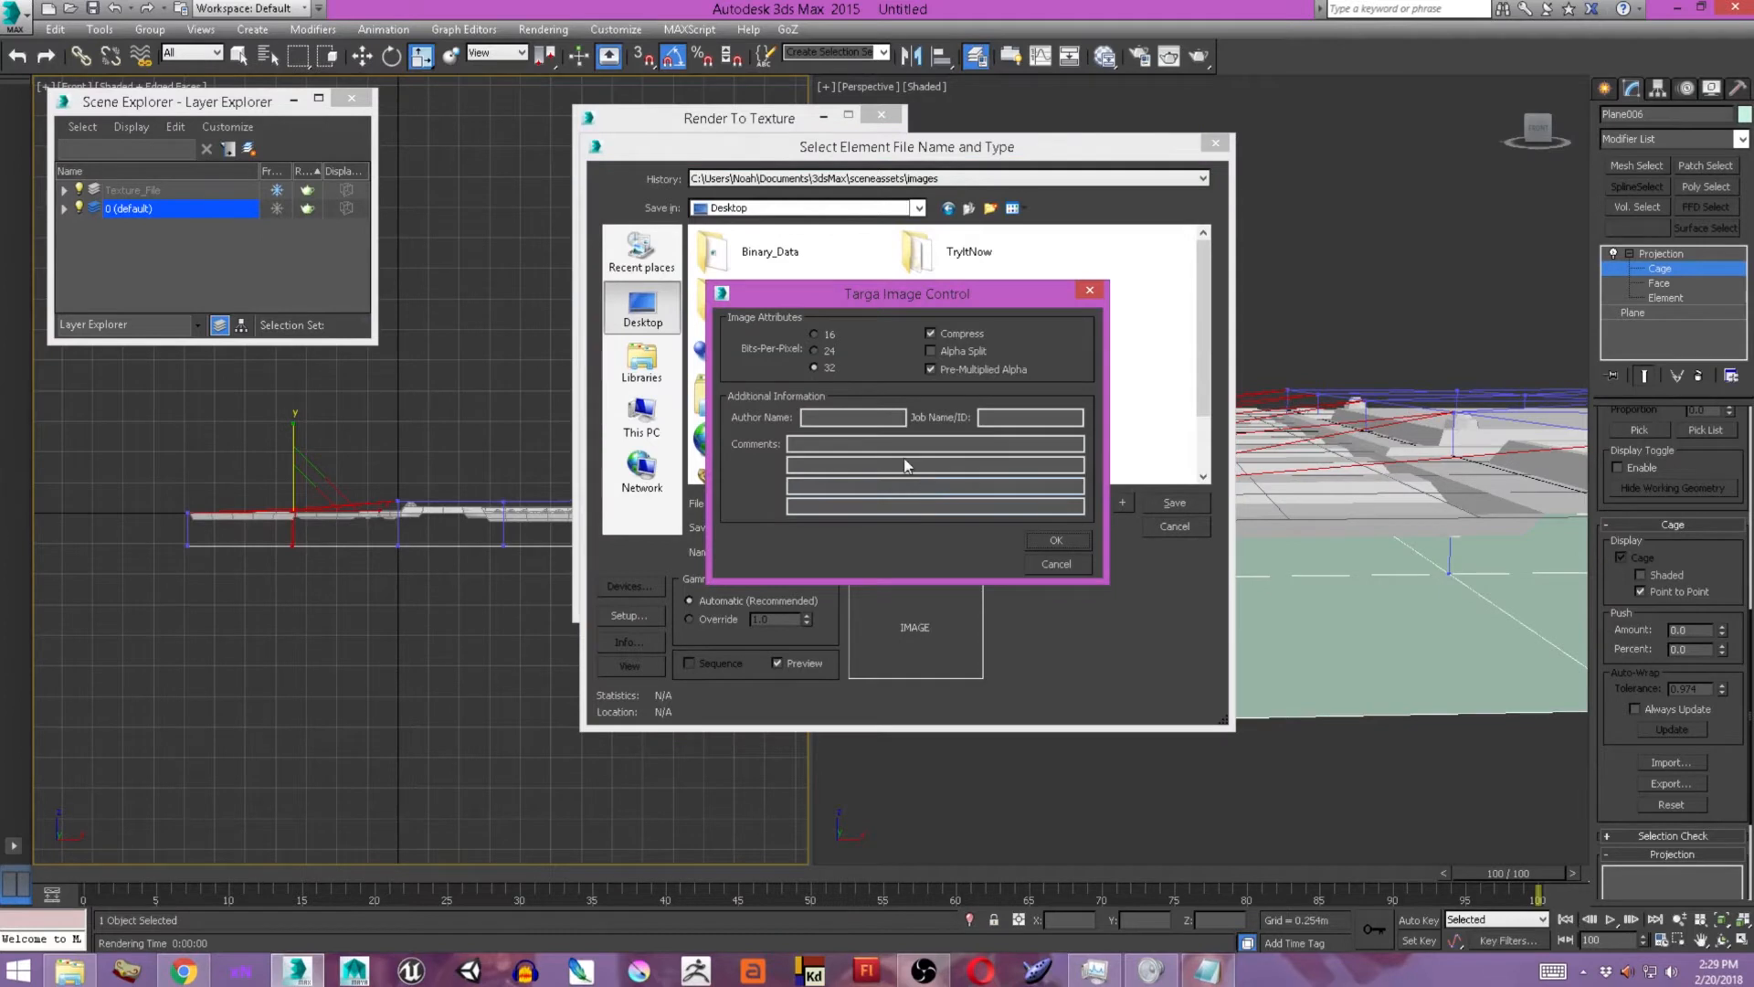
{"action": "left_click", "coordinate": [1056, 540]}
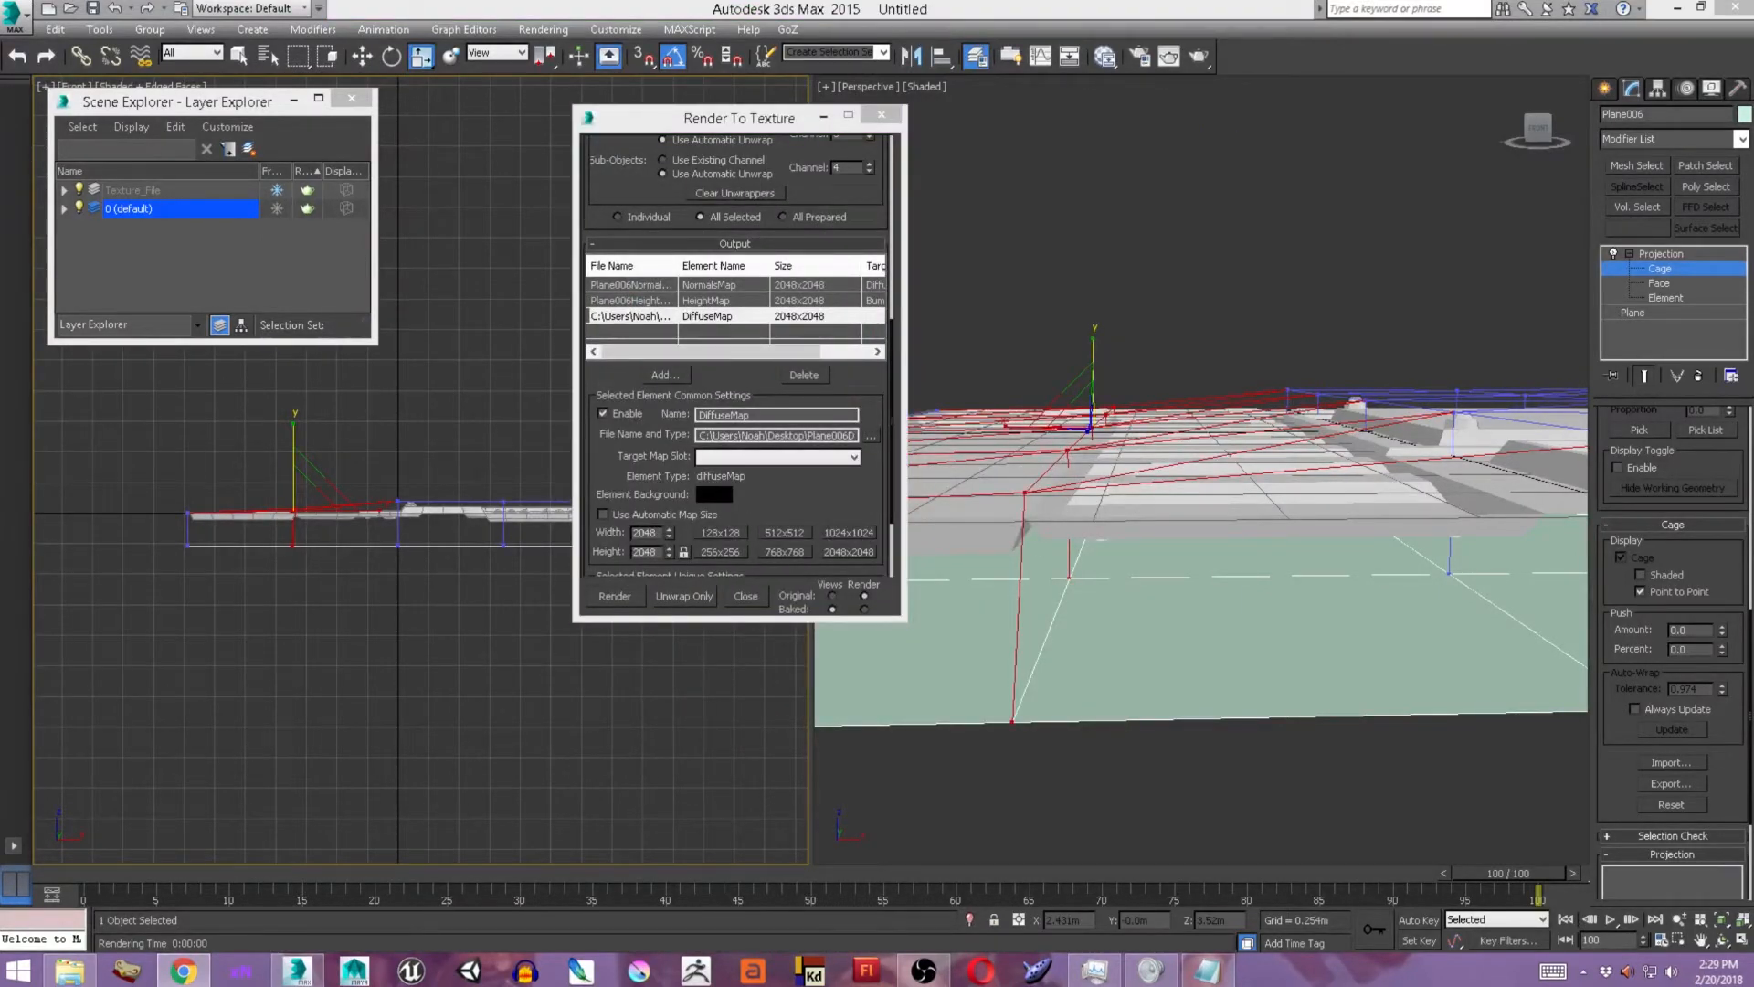
Set the HeightMap output file to Plane006HeightMap.tga on the Desktop, accepting the Targa options.
{"action": "left_click", "coordinate": [693, 302]}
{"action": "left_click", "coordinate": [873, 435]}
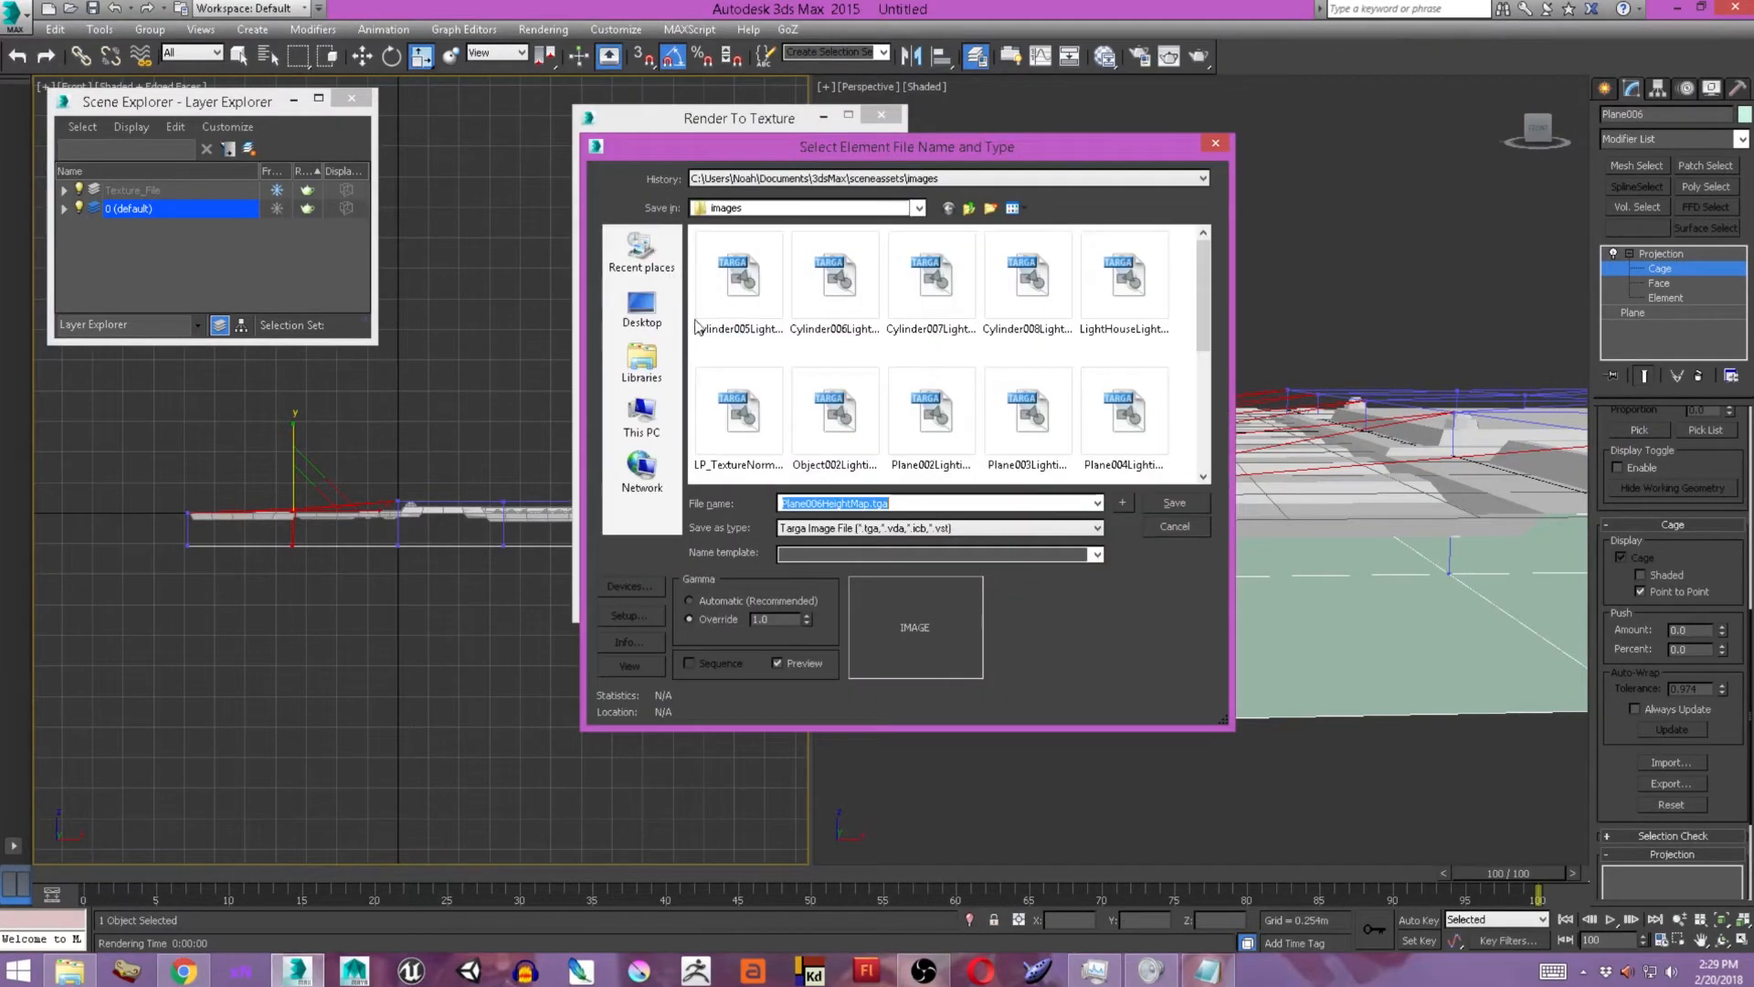
{"action": "left_click", "coordinate": [643, 306]}
{"action": "left_click", "coordinate": [1166, 502]}
{"action": "left_click", "coordinate": [1050, 536]}
Set the NormalsMap output file to Plane006NormalsMap.tga on the Desktop, accepting the Targa options.
{"action": "left_click", "coordinate": [722, 287]}
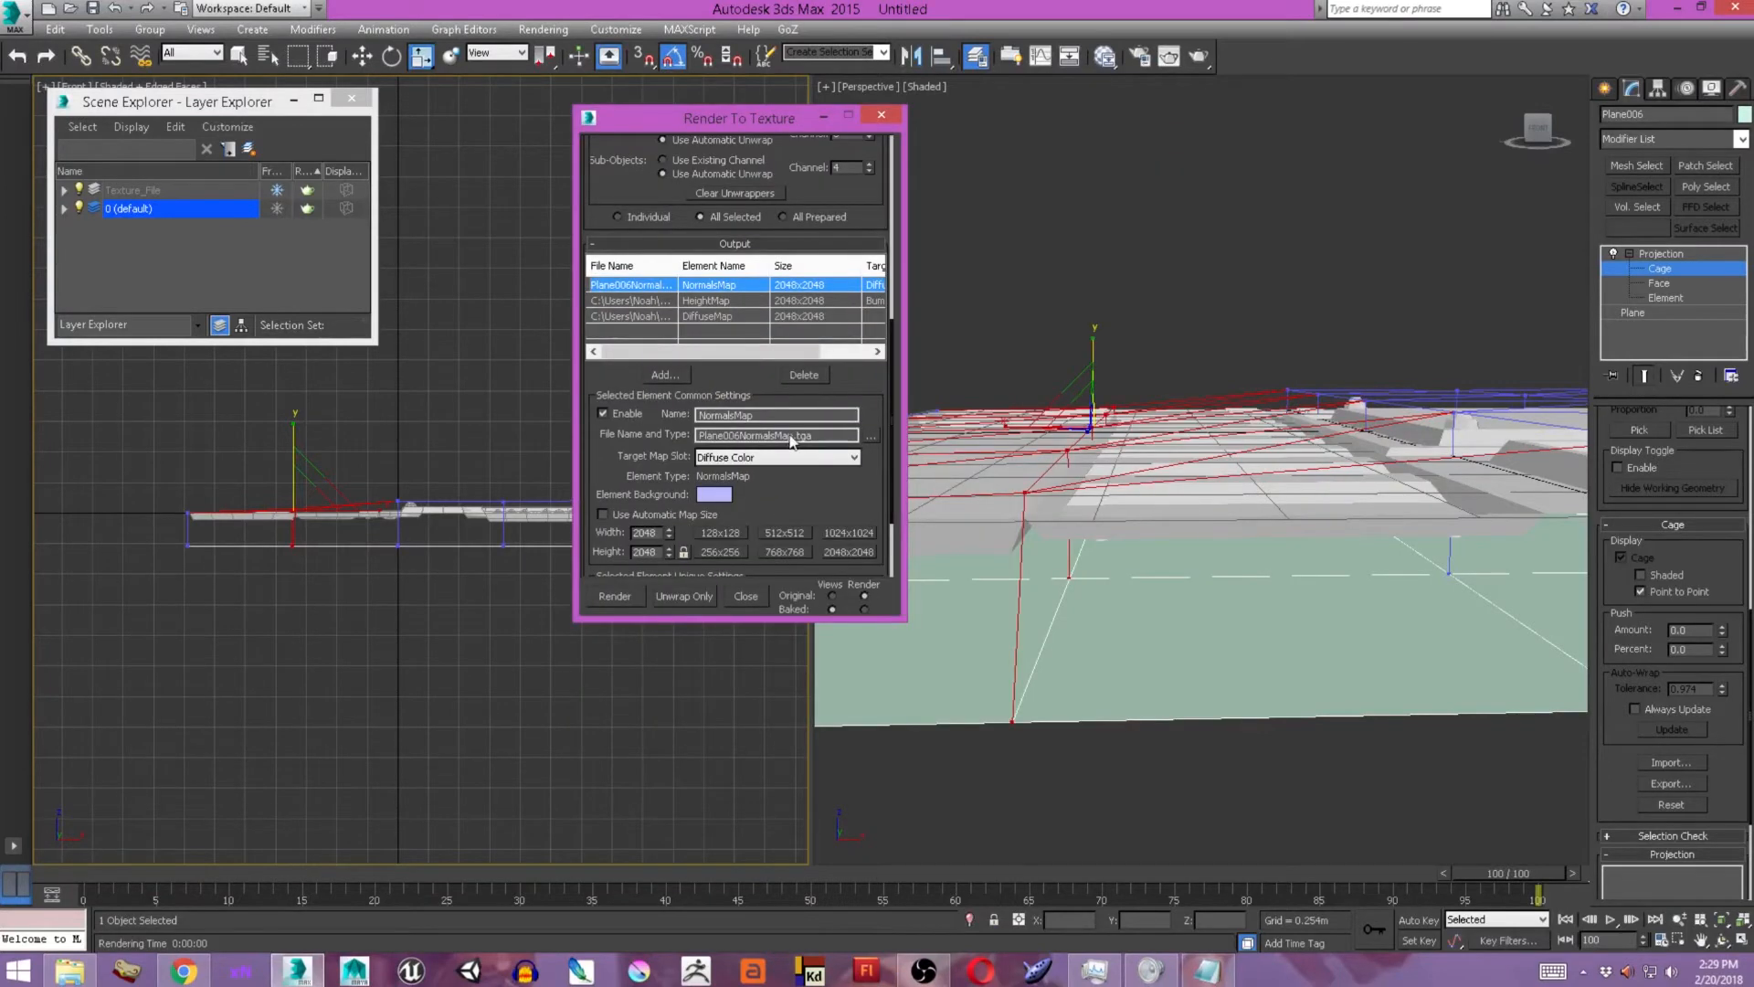
{"action": "left_click", "coordinate": [873, 435]}
{"action": "left_click", "coordinate": [617, 325]}
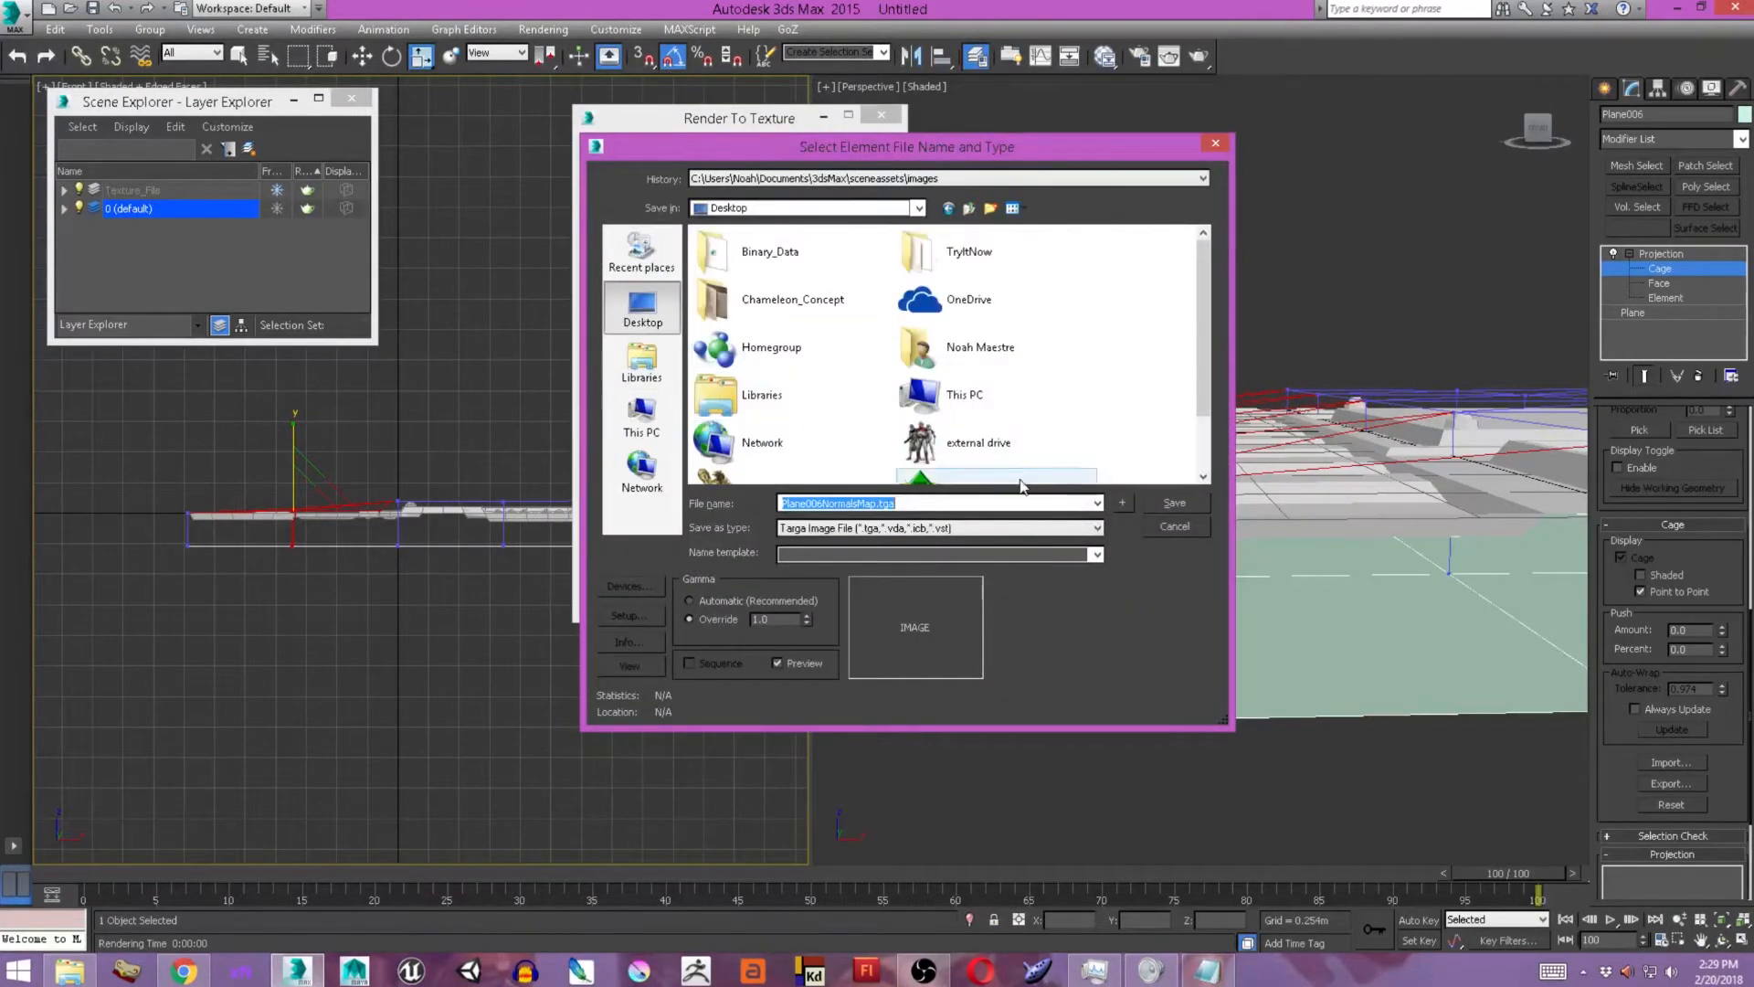
{"action": "left_click", "coordinate": [1156, 505]}
{"action": "left_click", "coordinate": [1051, 539]}
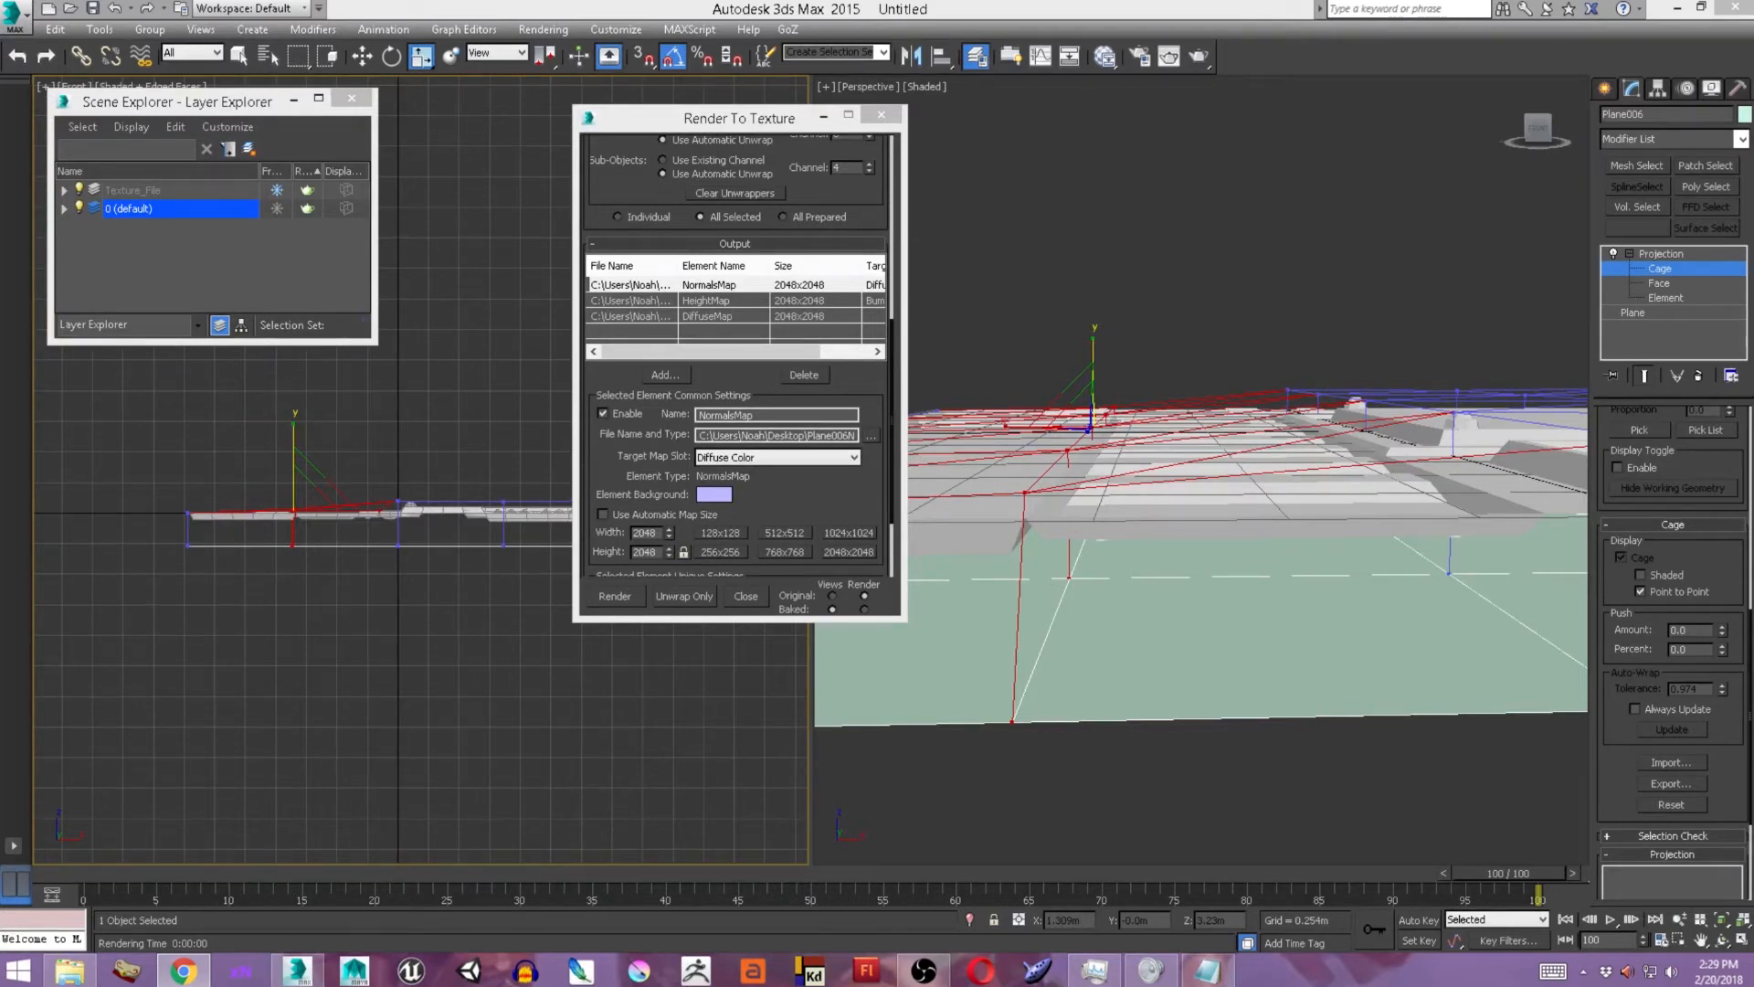
Assign the NormalsMap output element to the Displacement target map slot.
{"action": "left_click", "coordinate": [793, 488]}
{"action": "left_click", "coordinate": [717, 310]}
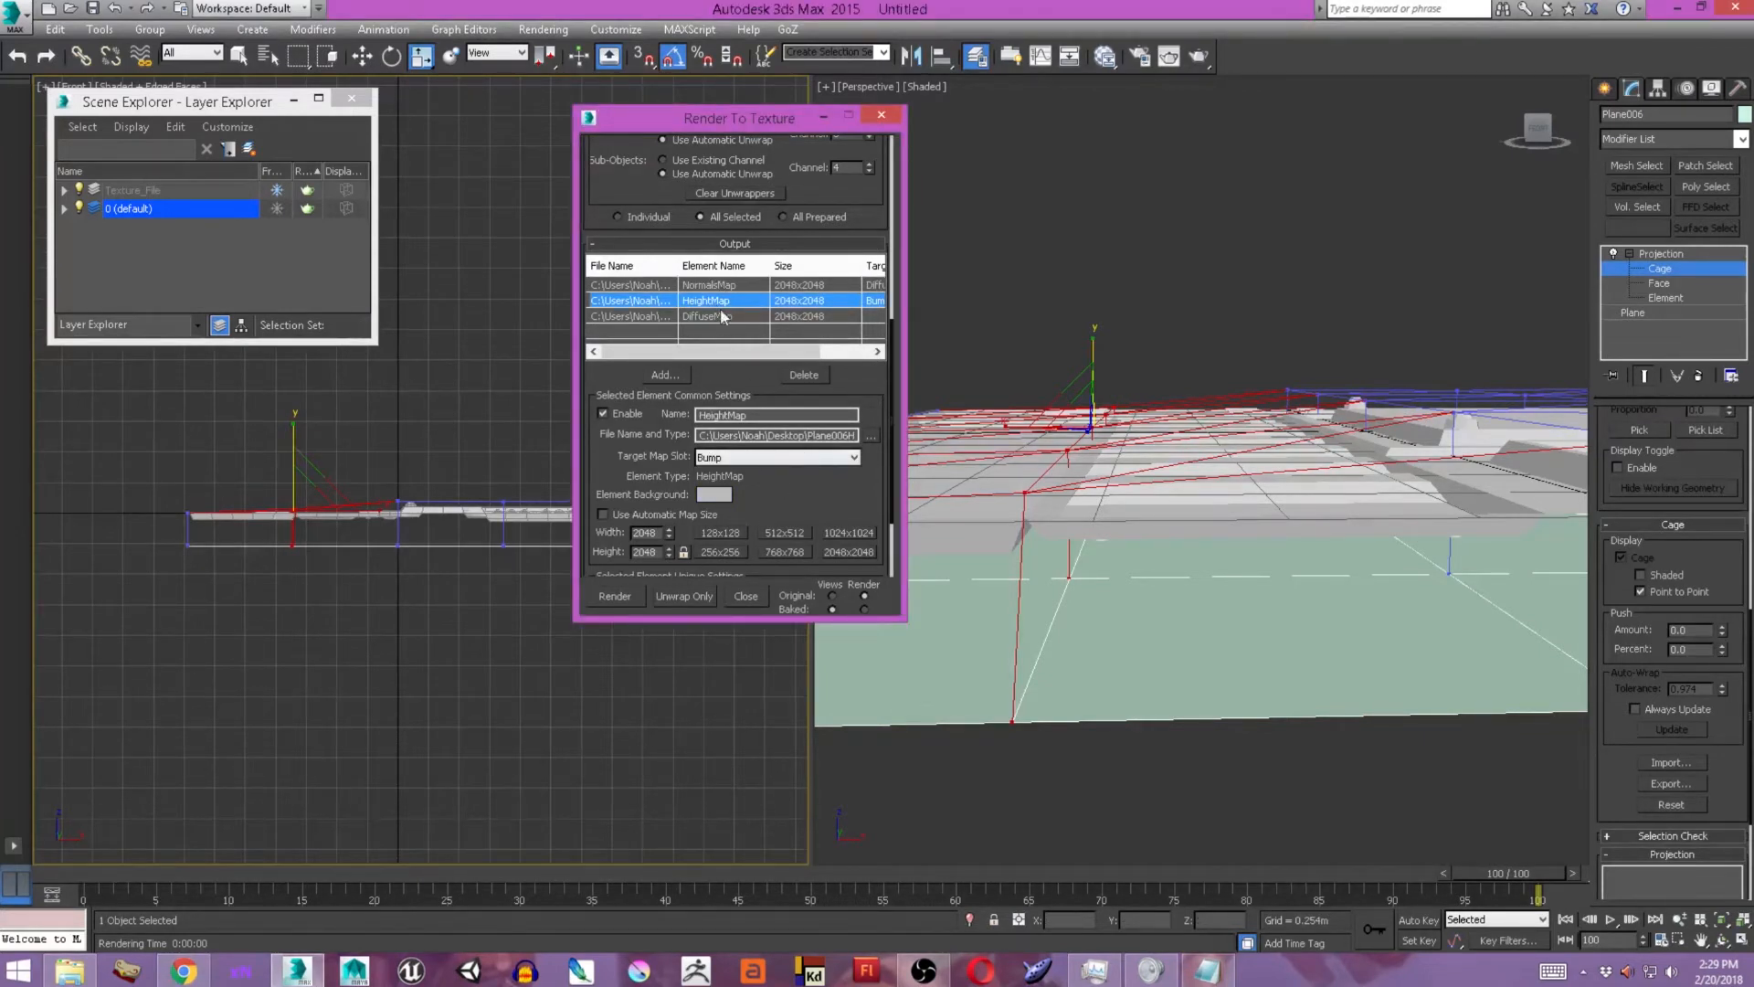
{"action": "left_click", "coordinate": [720, 286]}
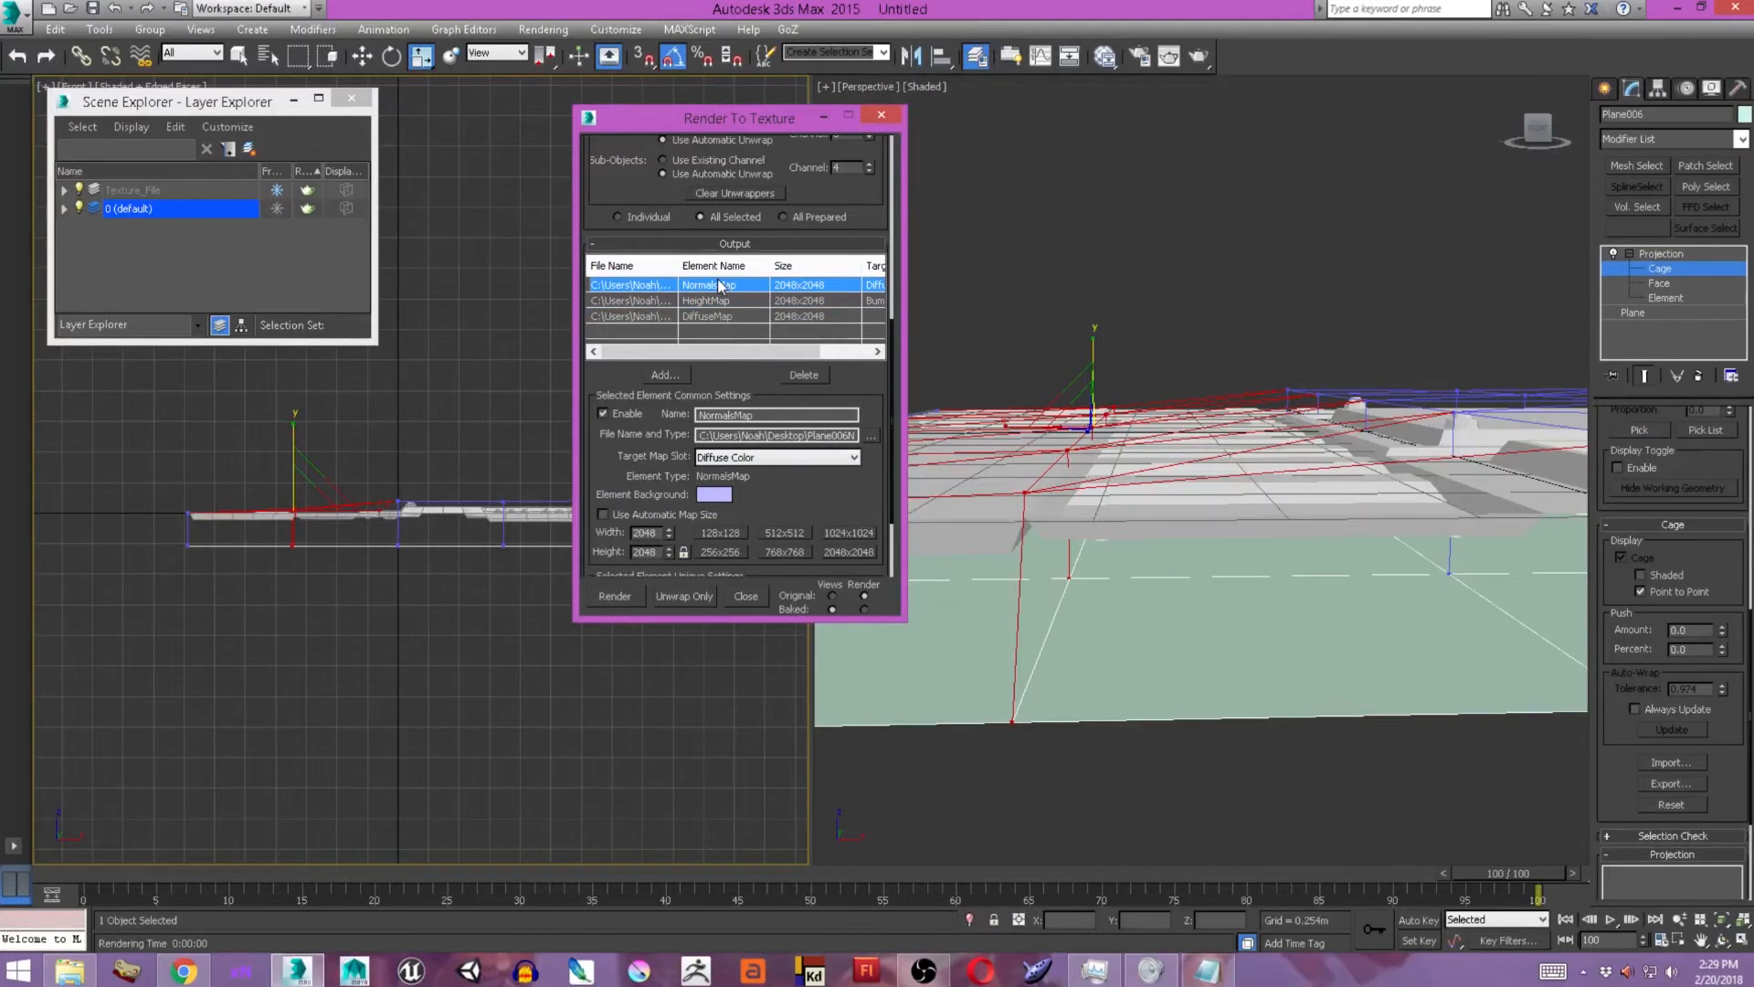
{"action": "left_click", "coordinate": [772, 457]}
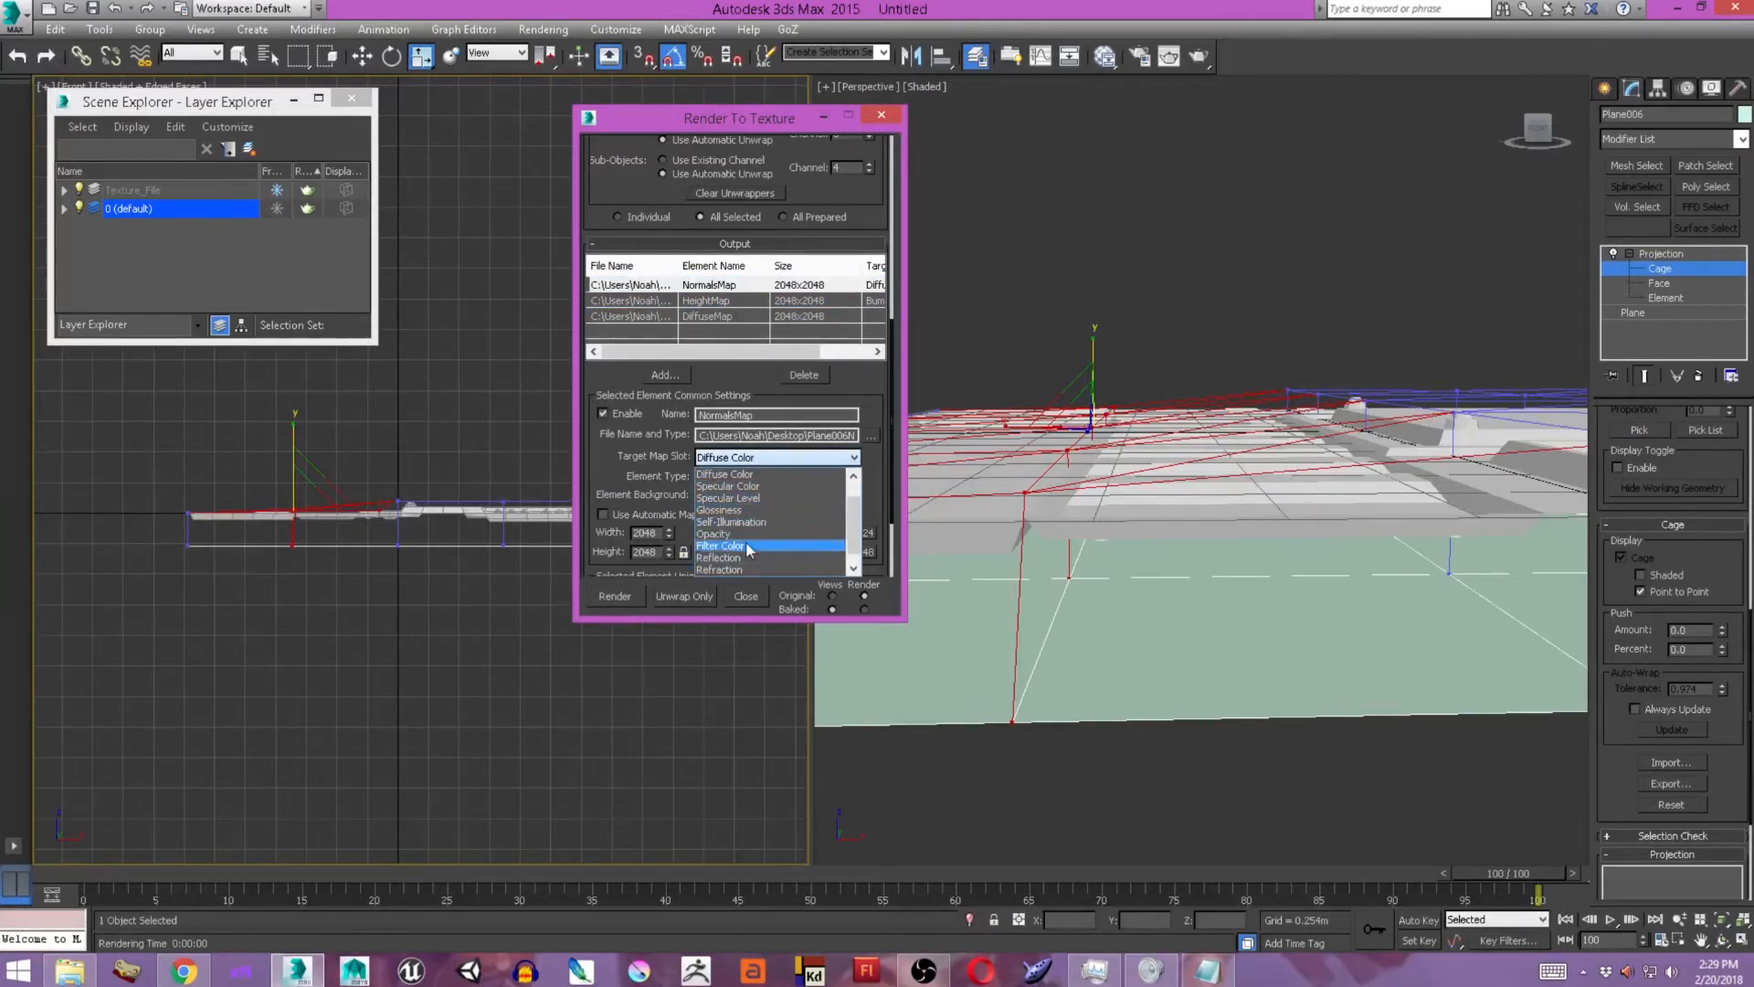
{"action": "scroll", "coordinate": [752, 560], "scroll_direction": "up", "scroll_amount": 1}
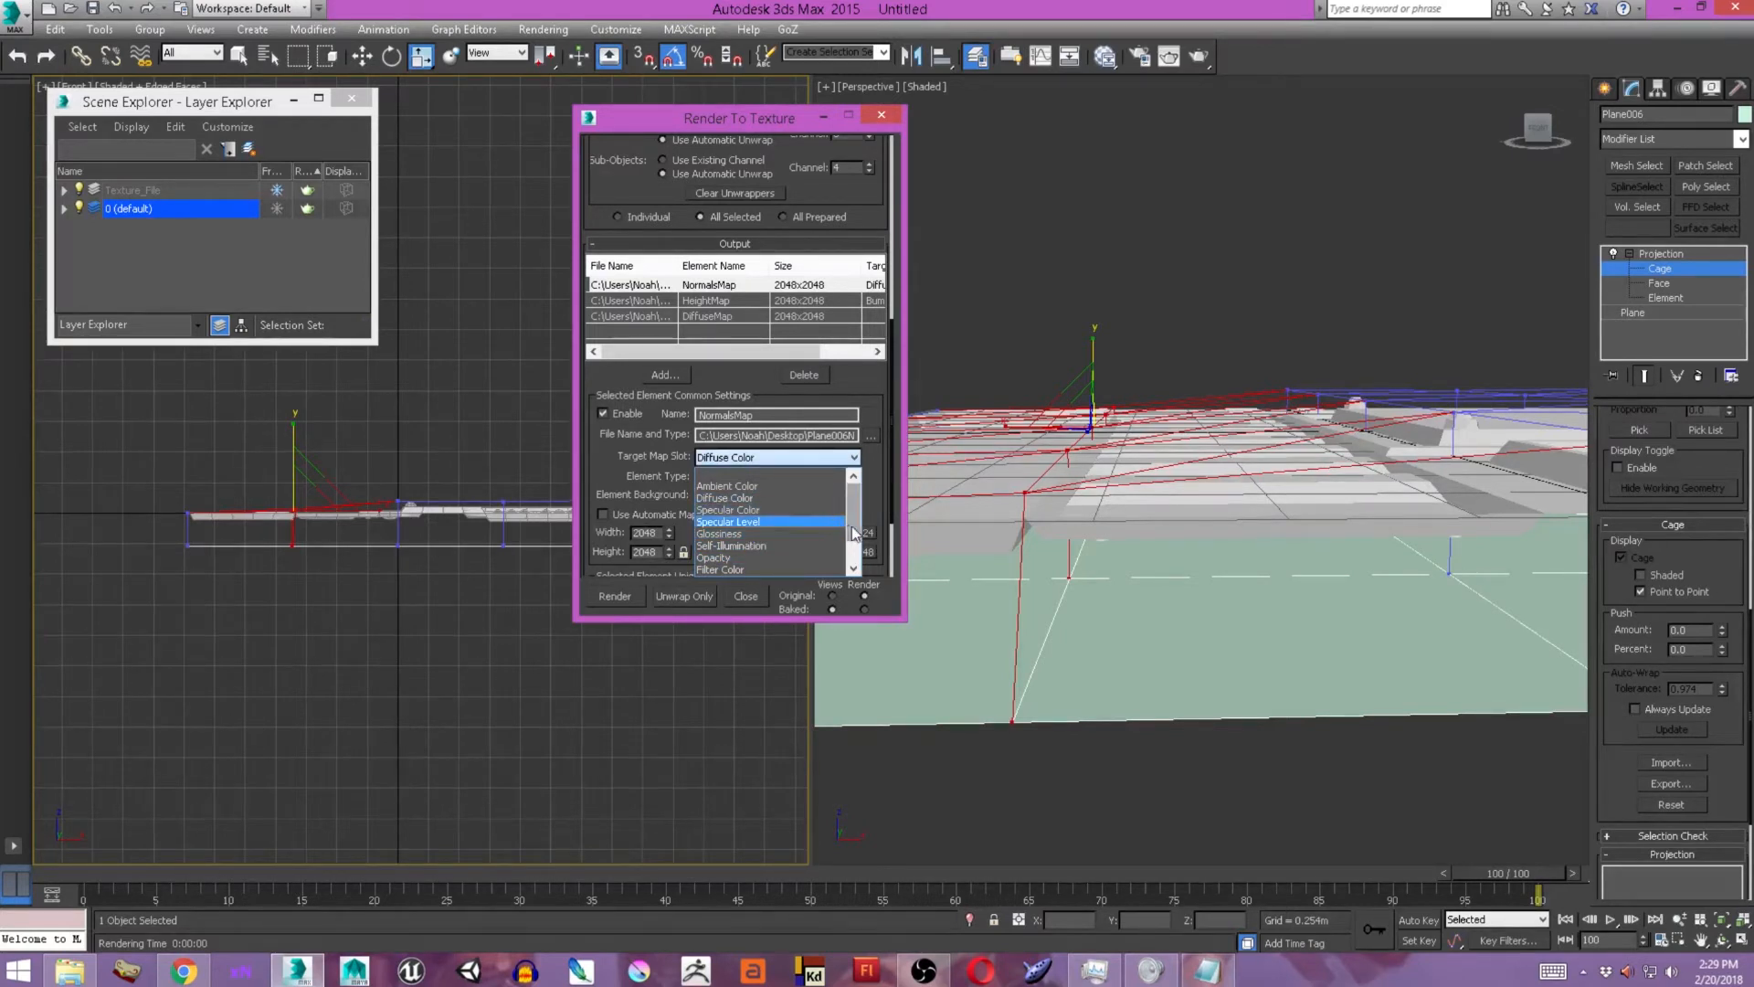
{"action": "left_click_drag", "start_coordinate": [853, 529], "coordinate": [855, 552]}
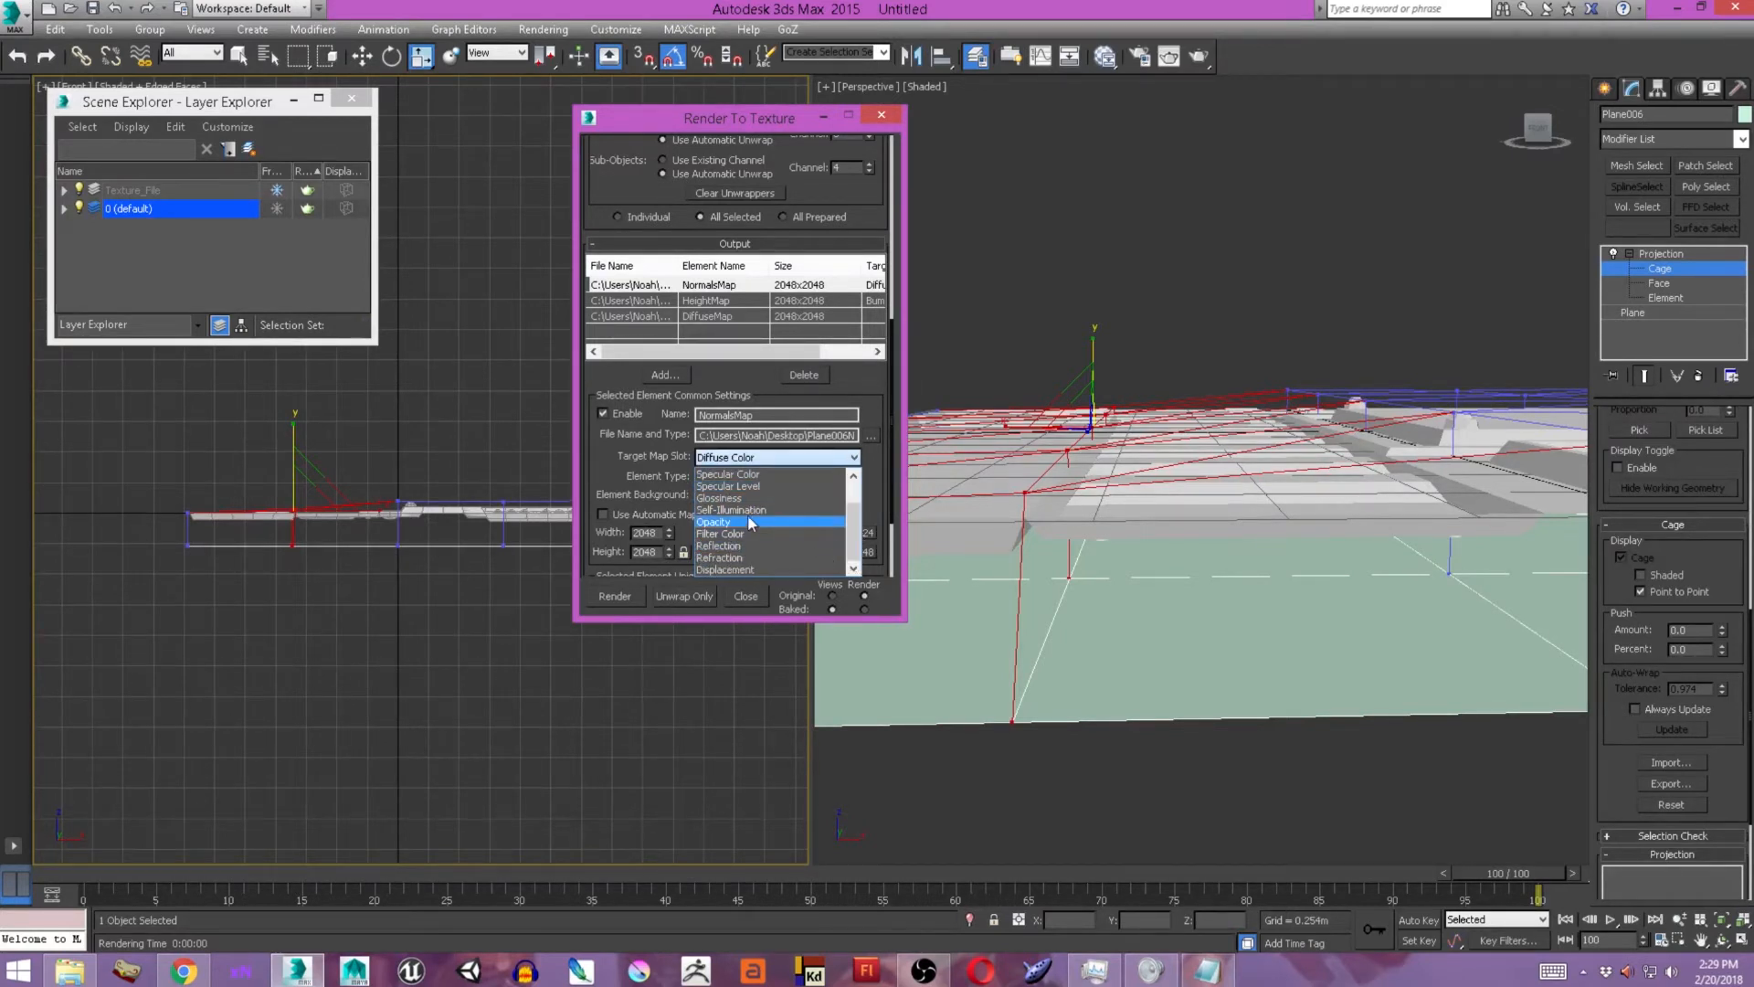
{"action": "scroll", "coordinate": [753, 526], "scroll_direction": "up", "scroll_amount": 1}
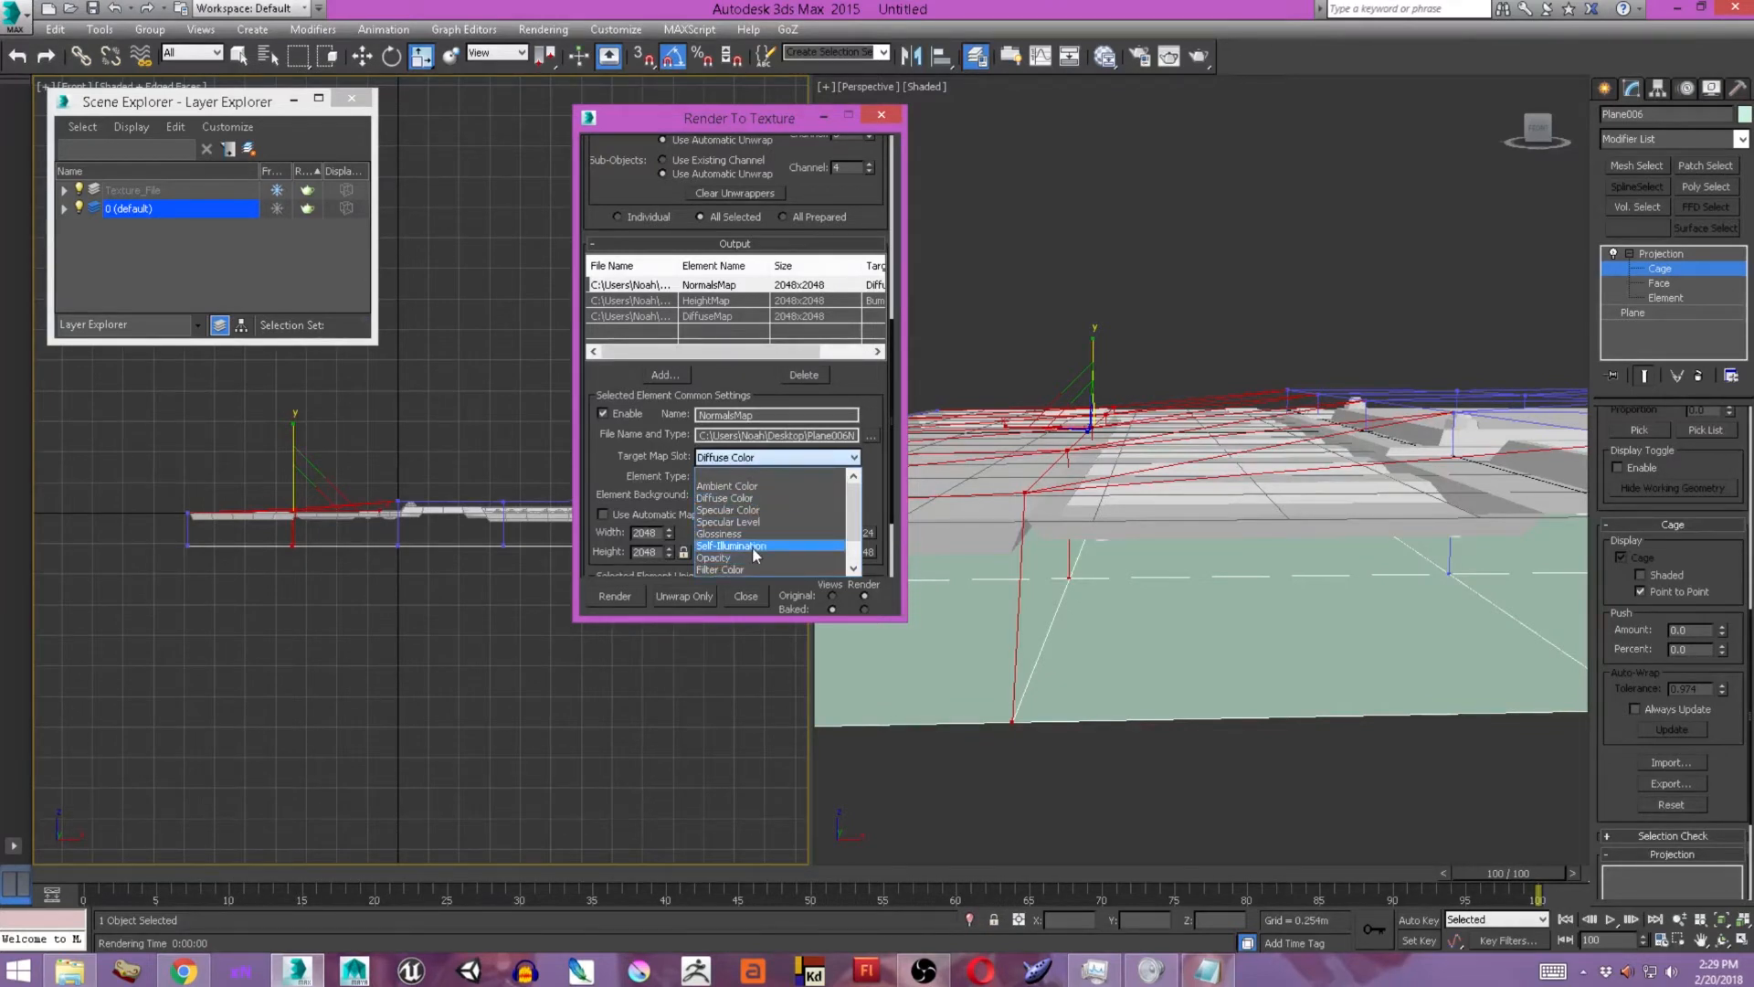
{"action": "scroll", "coordinate": [753, 551], "scroll_direction": "down", "scroll_amount": 1}
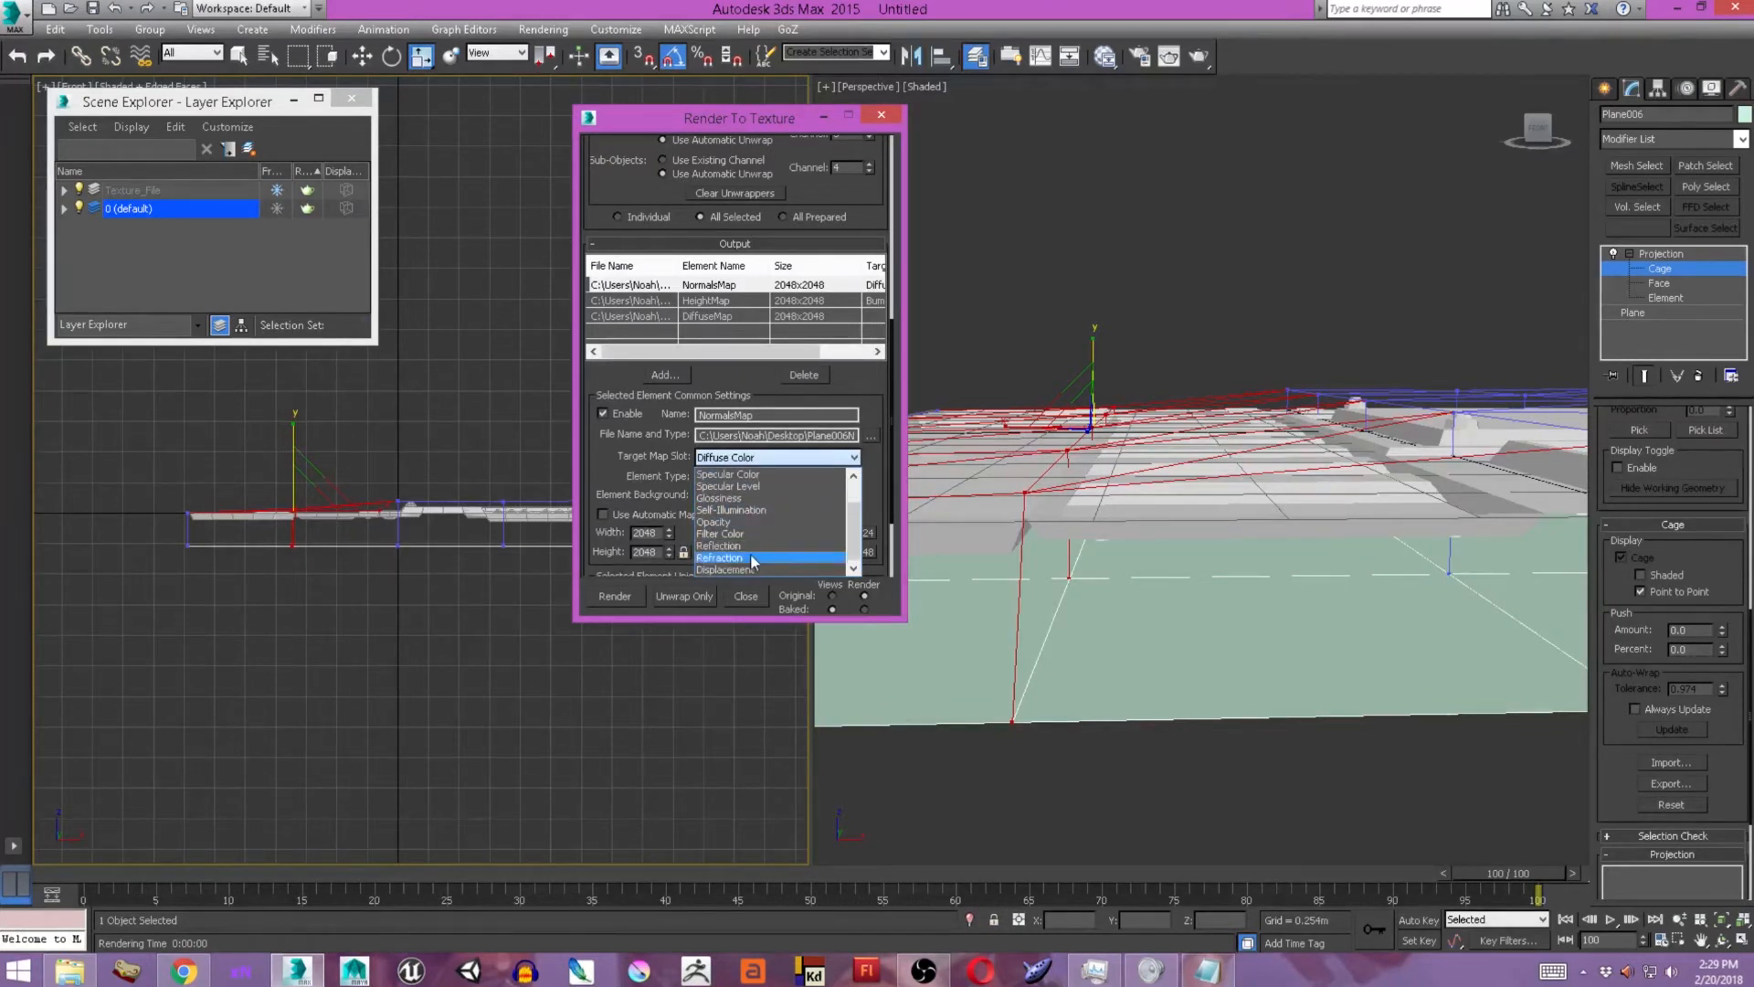
{"action": "left_click", "coordinate": [802, 569]}
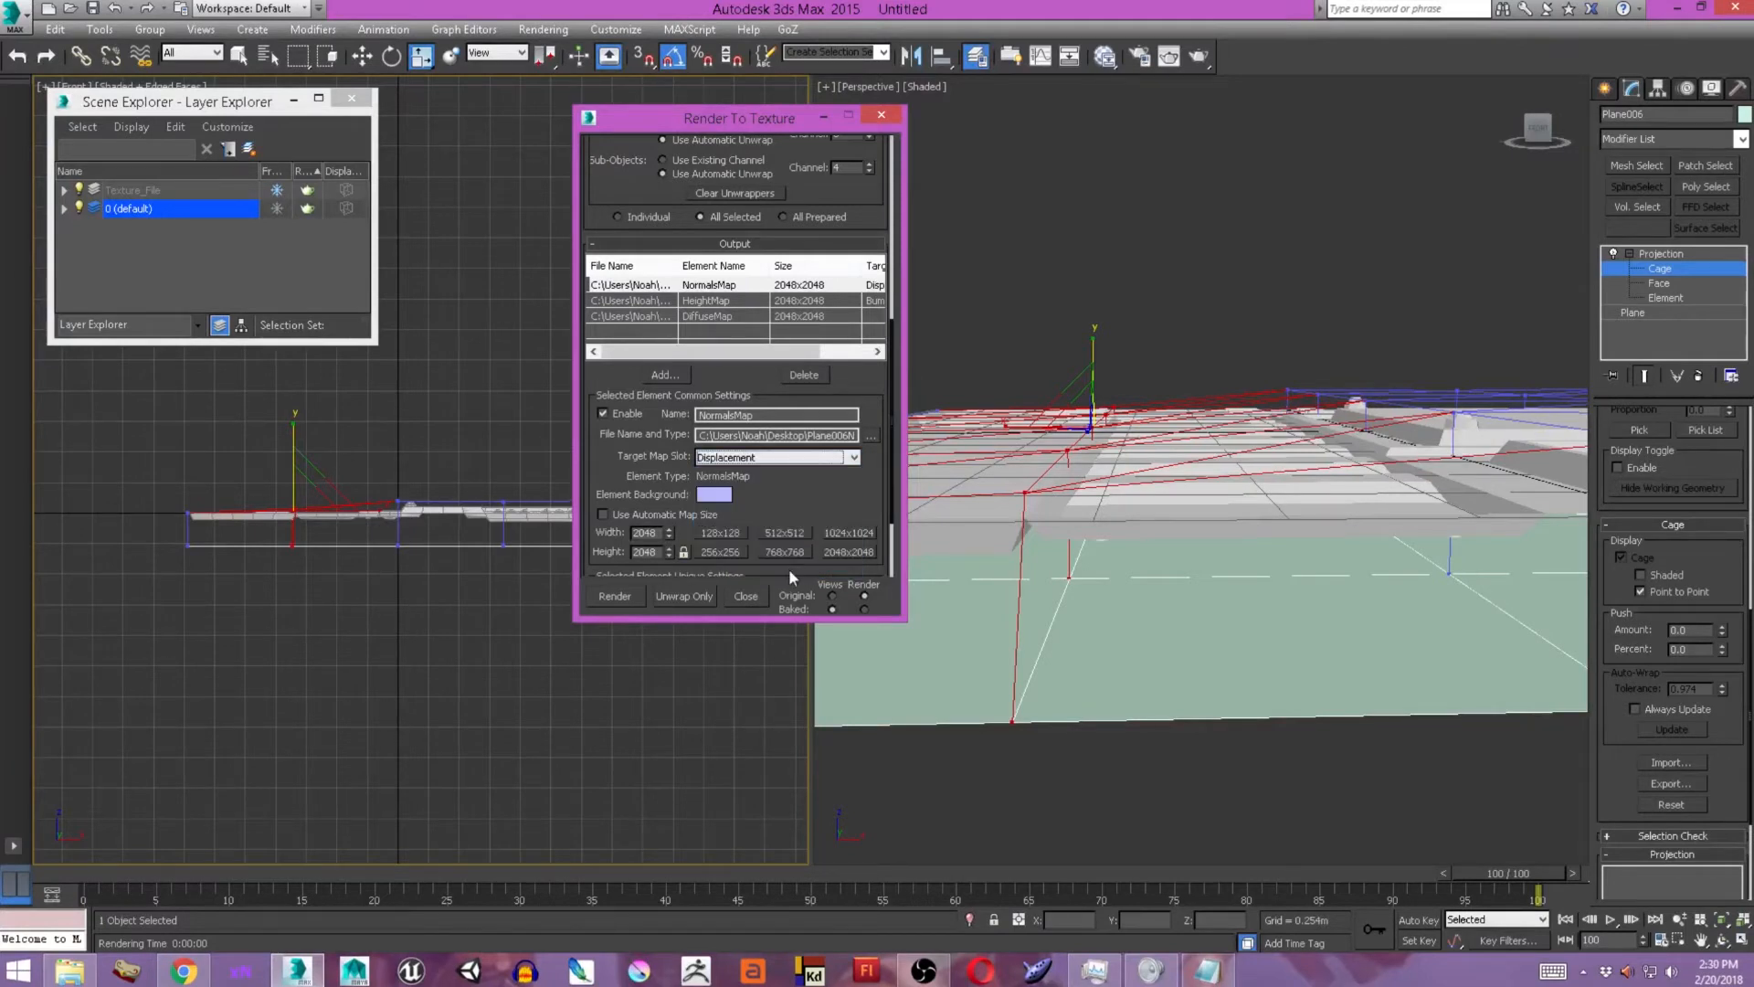
Assign the DiffuseMap output element to the Diffuse Color target map slot.
{"action": "left_click", "coordinate": [705, 300]}
{"action": "left_click", "coordinate": [705, 316]}
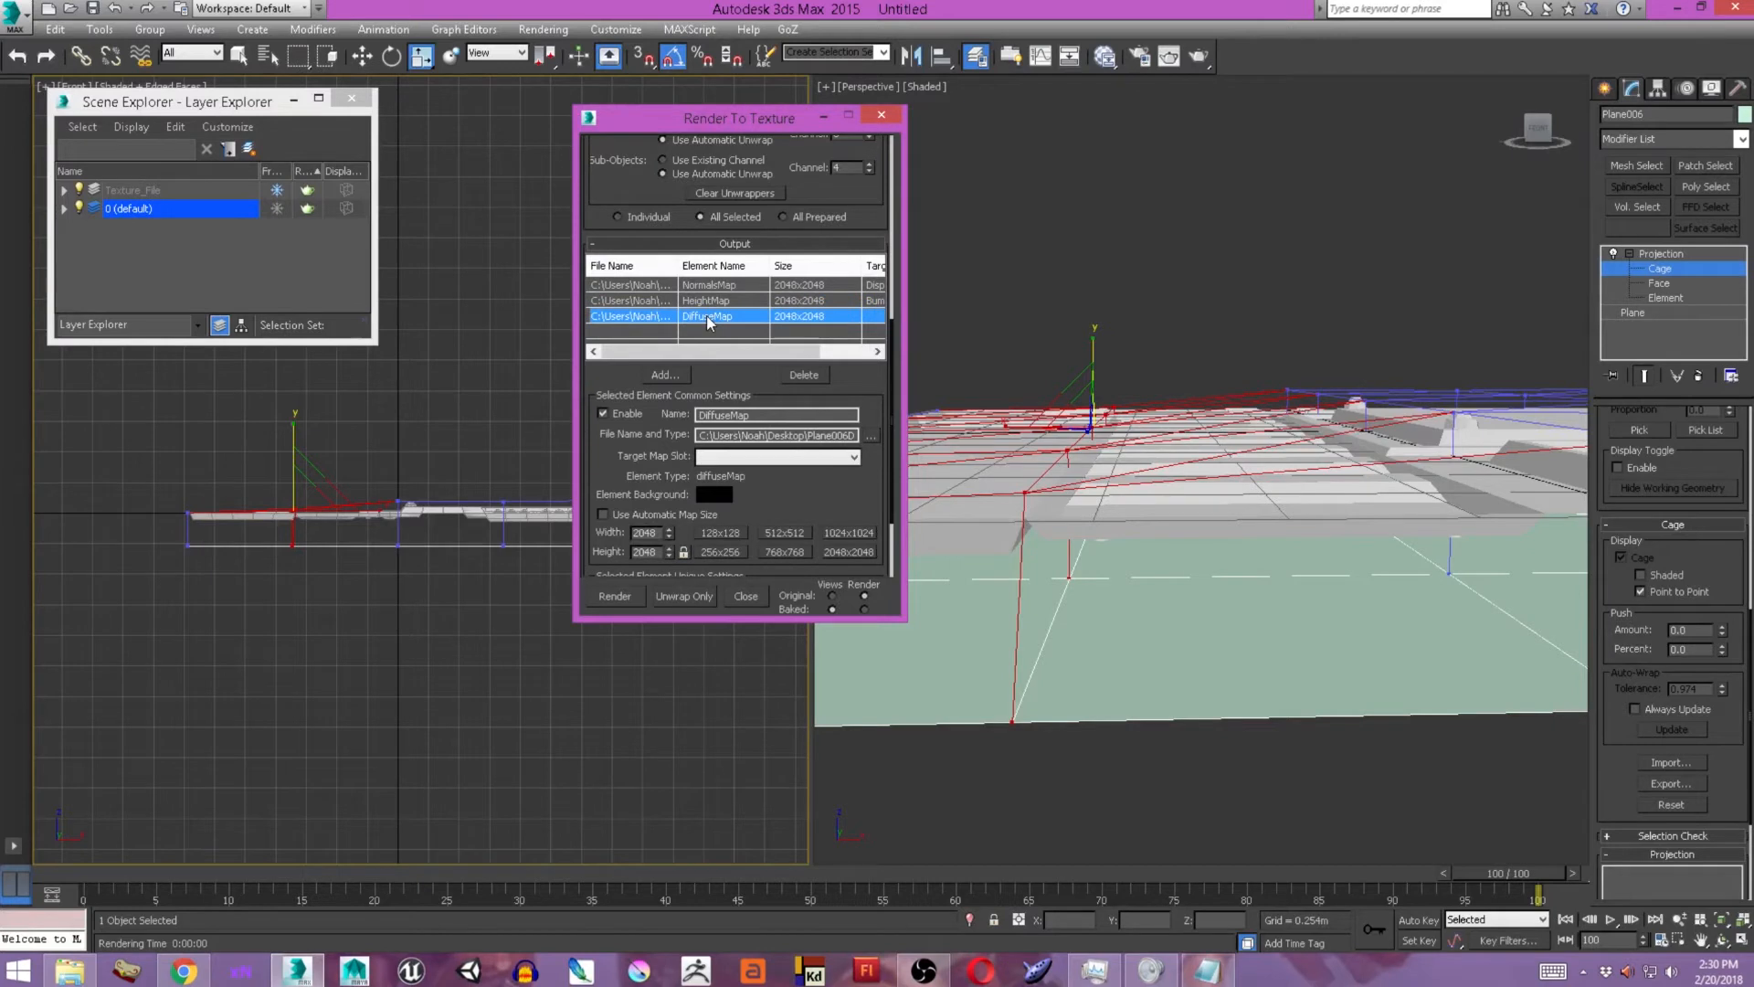
{"action": "left_click", "coordinate": [742, 456]}
{"action": "left_click", "coordinate": [736, 498]}
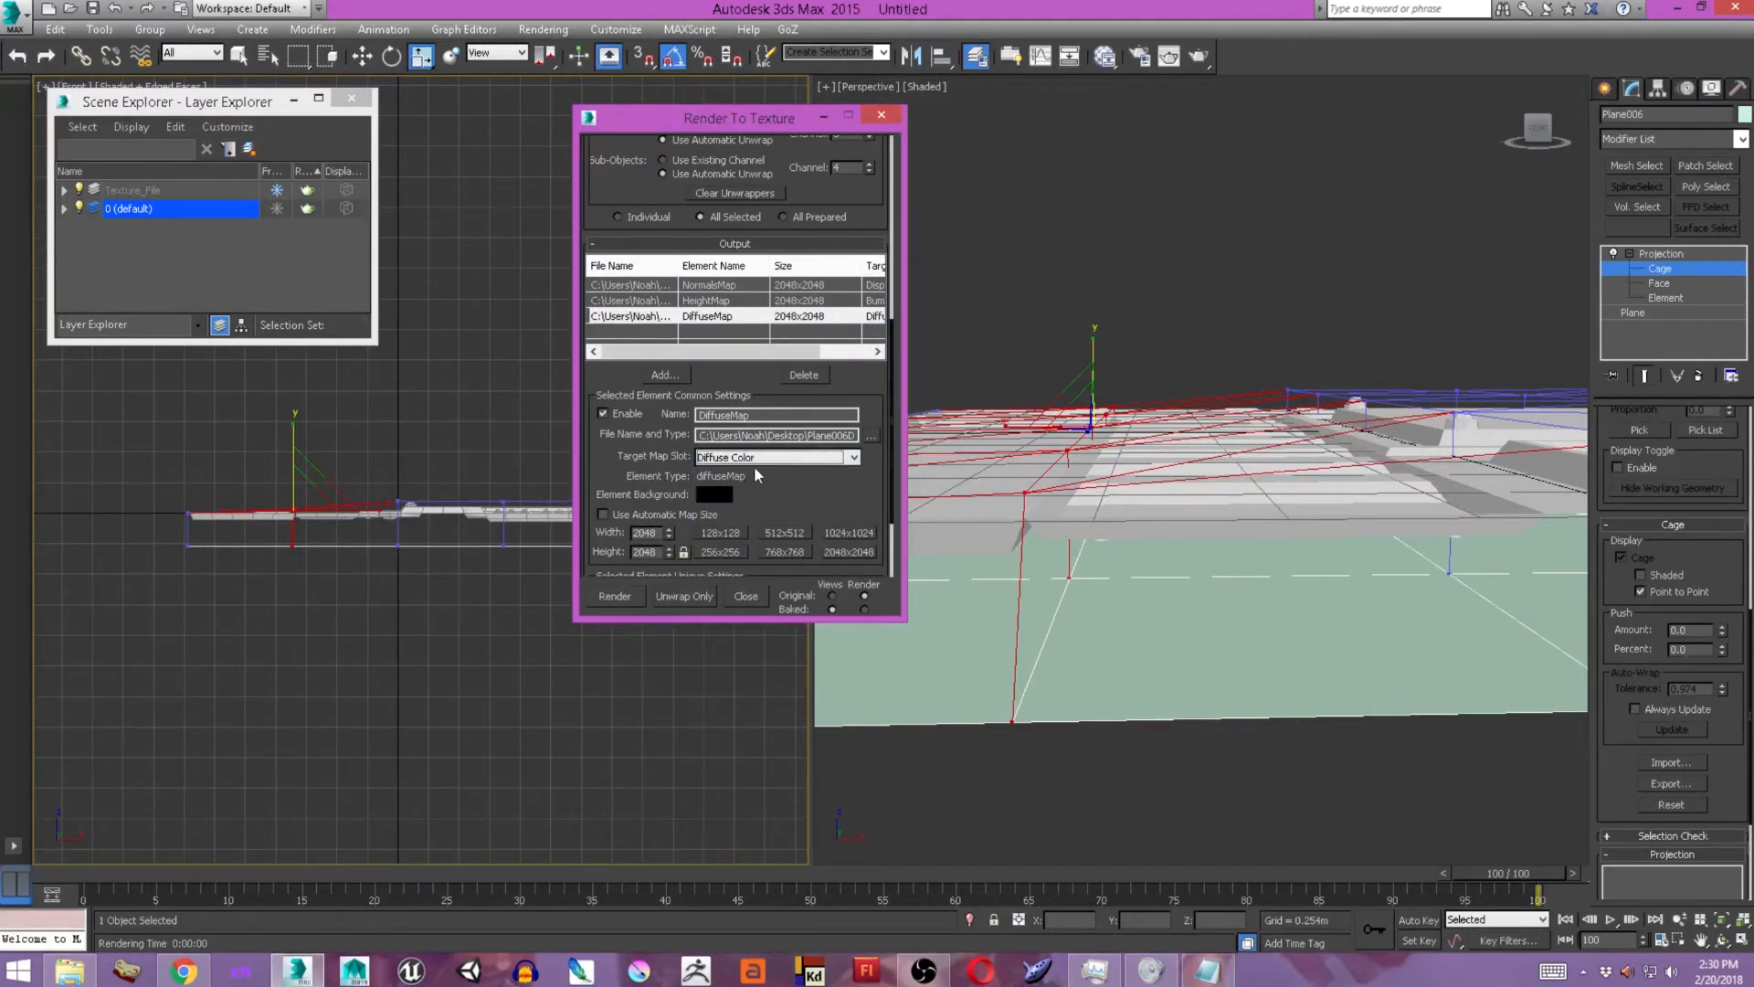
In the projection options for the bake, set the height map's minimum height to -1.0m and maximum height to 1.0m.
{"action": "left_click", "coordinate": [747, 301]}
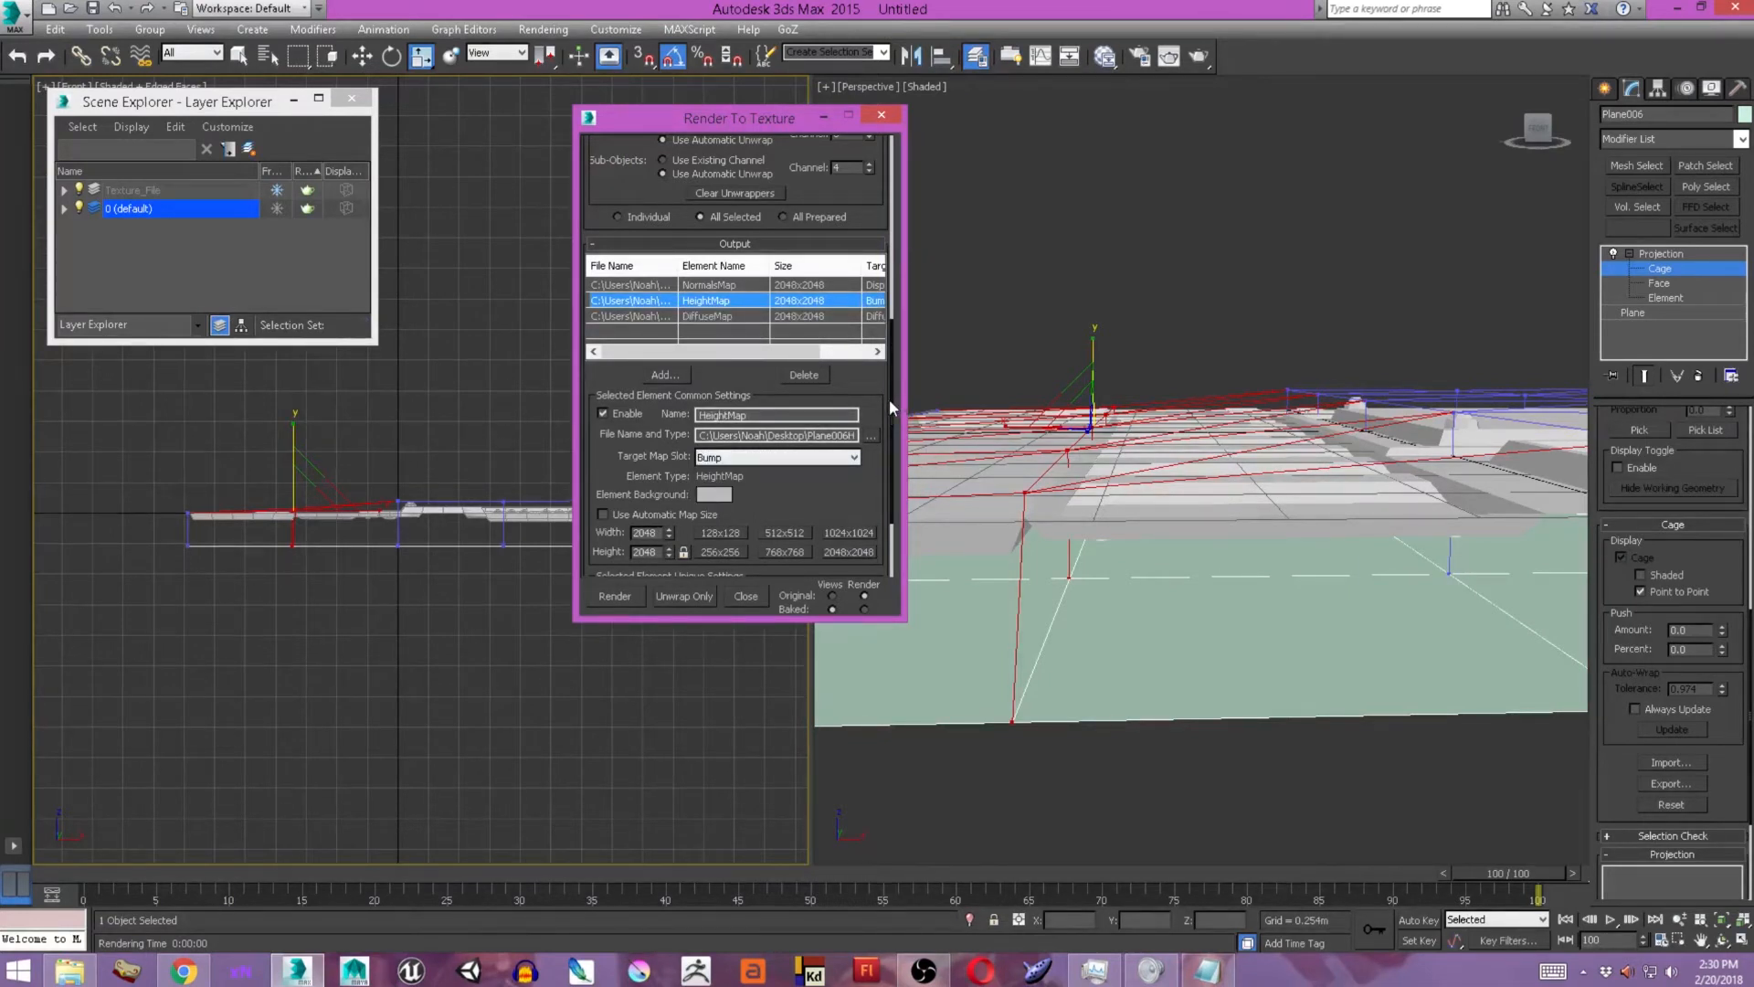
{"action": "scroll", "coordinate": [888, 392], "scroll_direction": "up", "scroll_amount": 1}
{"action": "left_click_drag", "start_coordinate": [884, 390], "coordinate": [877, 277]}
{"action": "left_click", "coordinate": [850, 284]}
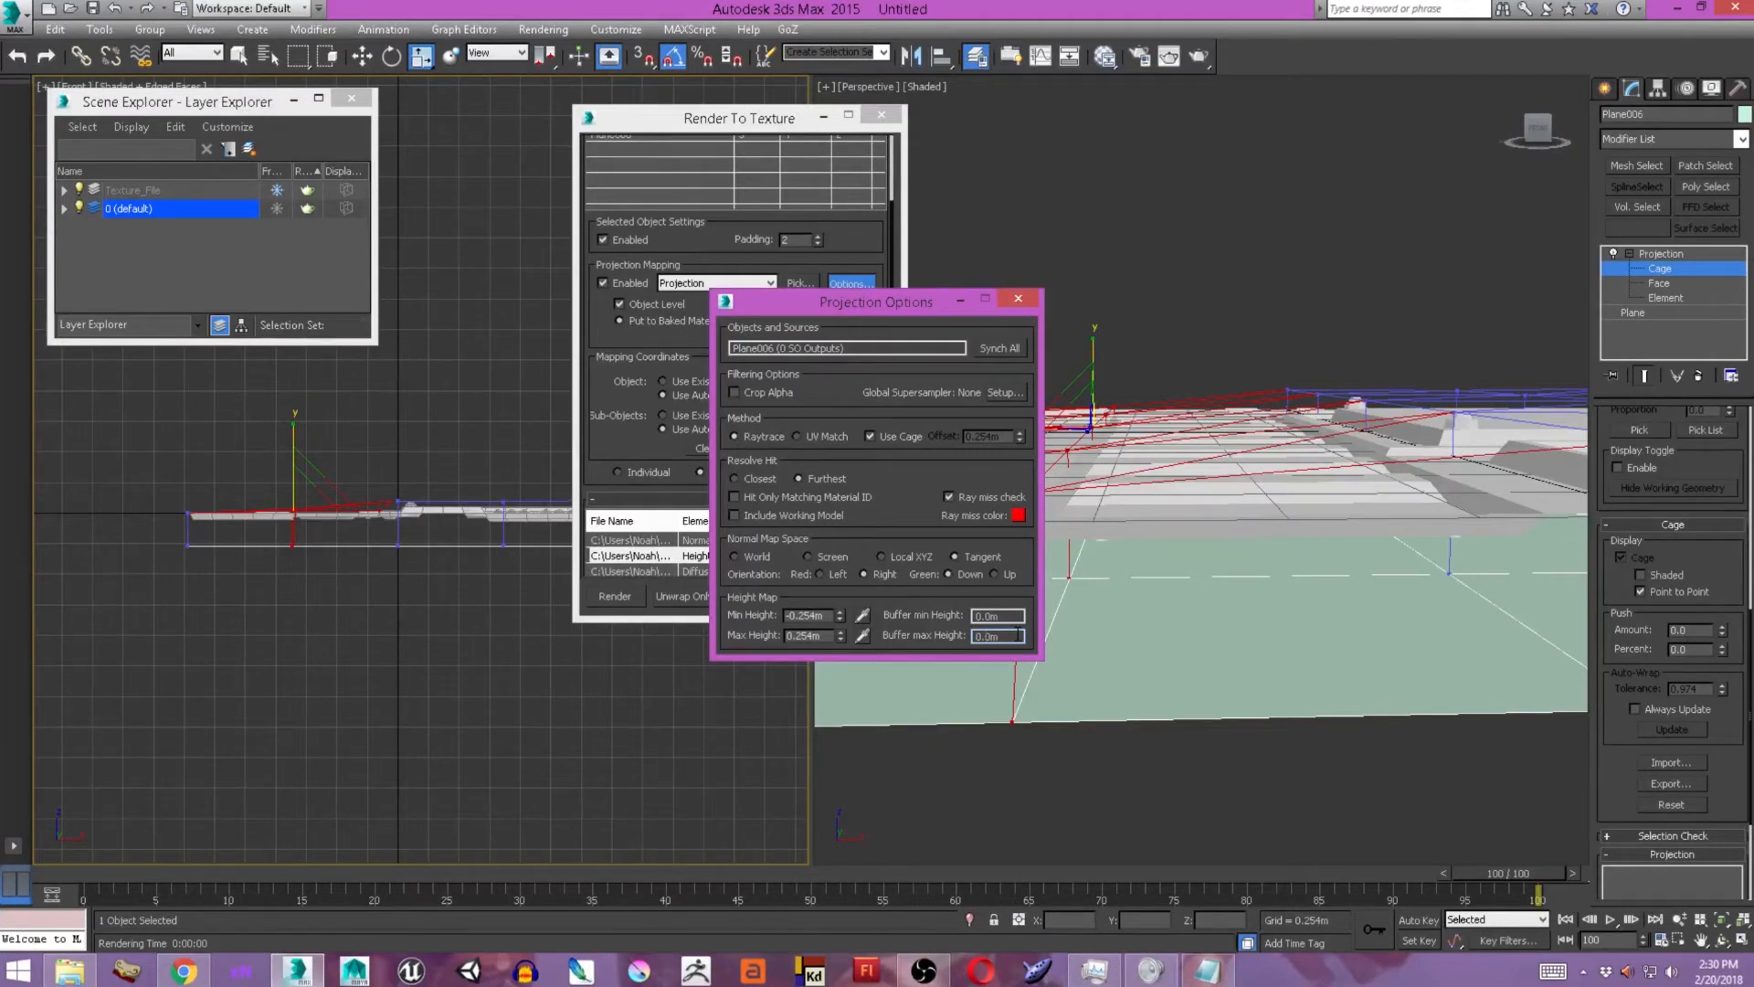
{"action": "left_click_drag", "start_coordinate": [831, 617], "coordinate": [738, 614]}
{"action": "type", "text": "-1.0m"}
{"action": "key", "text": "Tab"}
{"action": "type", "text": "1"}
{"action": "key", "text": "Return"}
{"action": "left_click", "coordinate": [991, 636]}
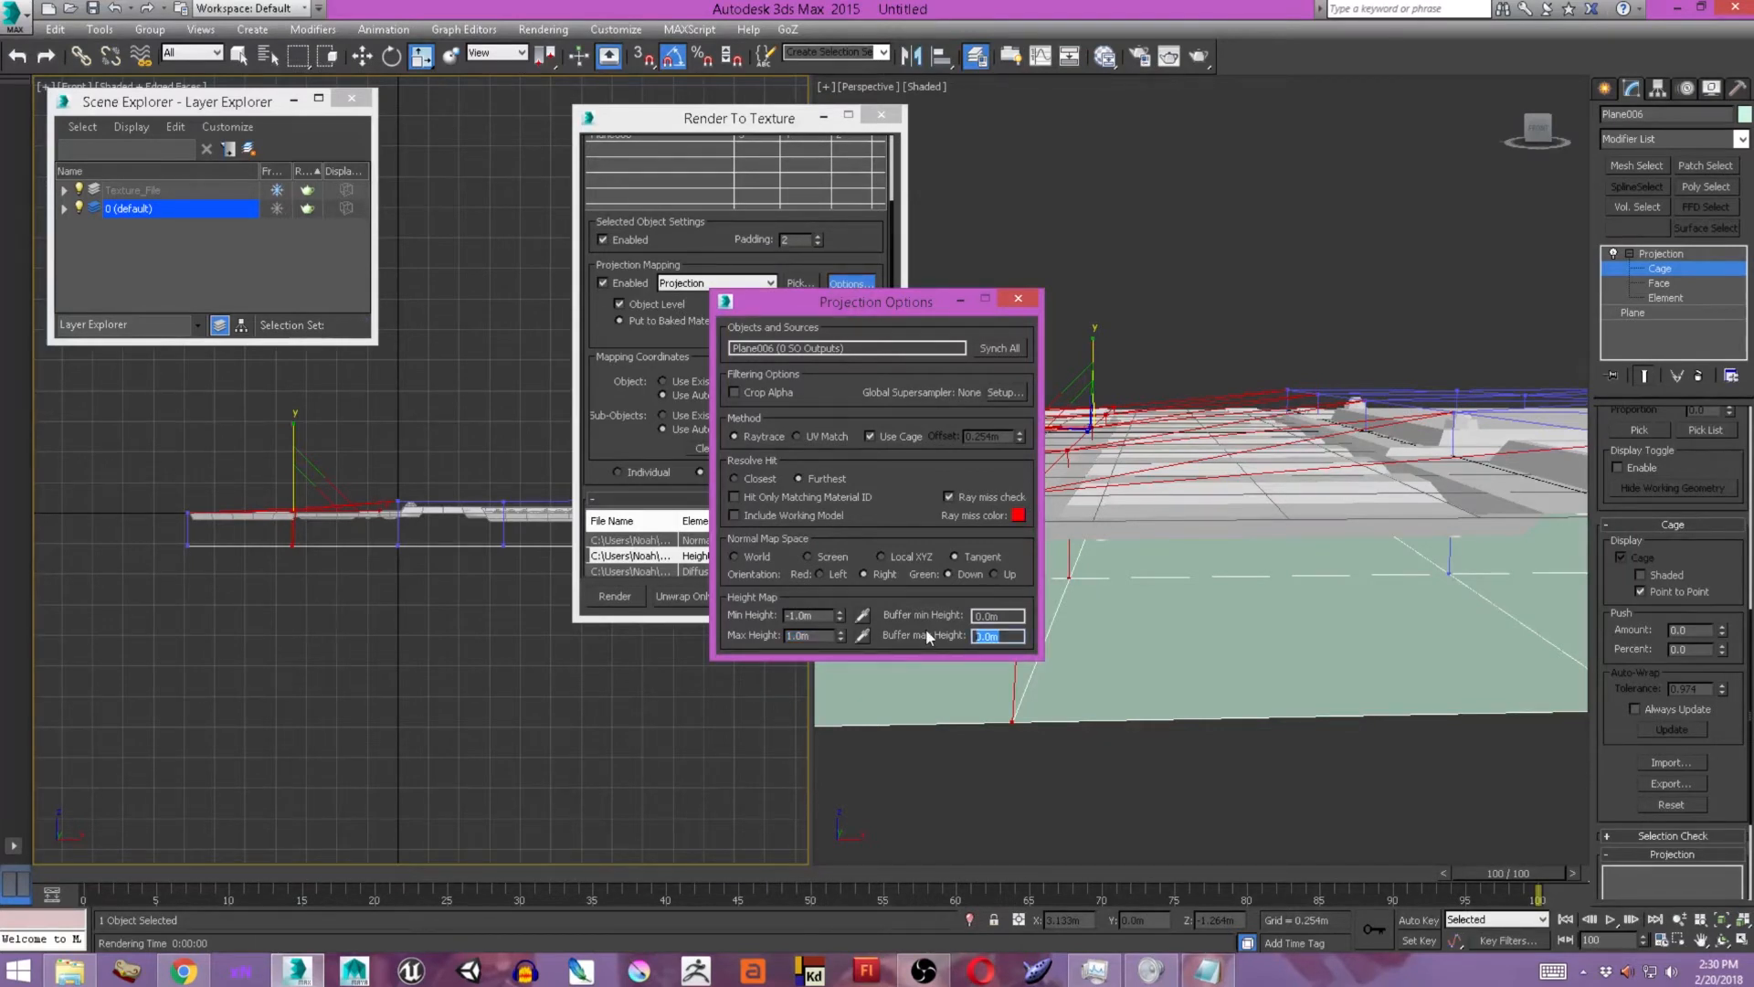
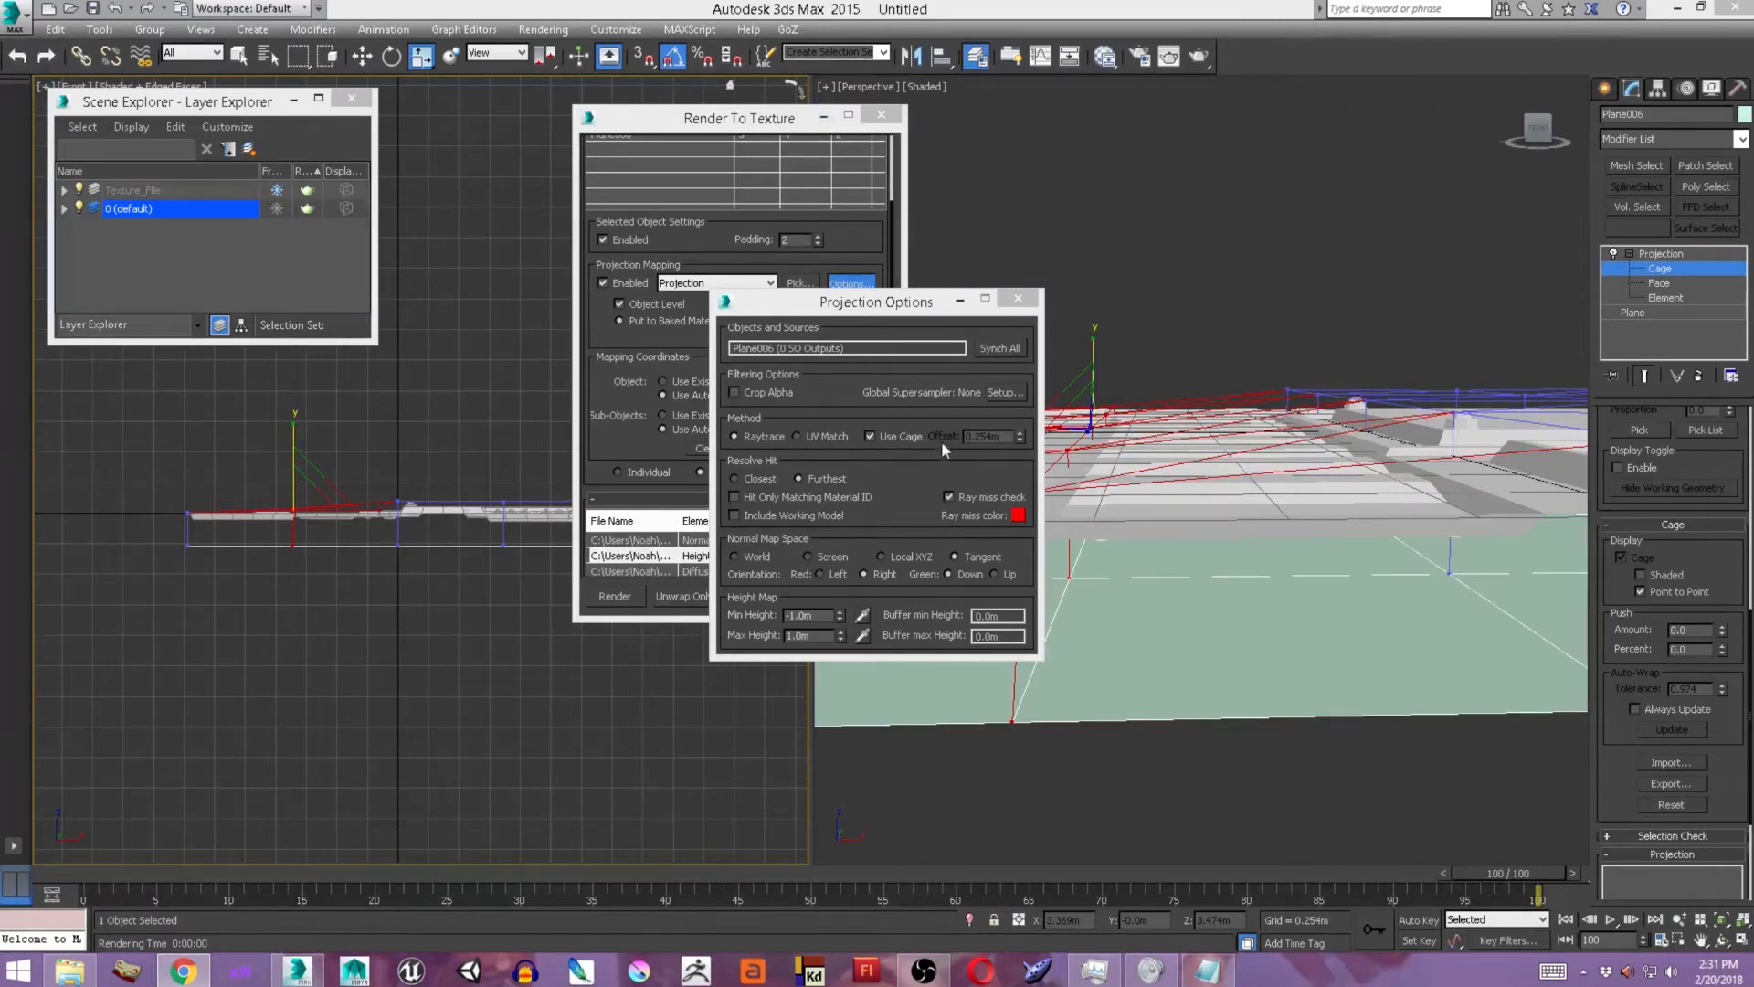
Add the Texture_Plane panel and the Screws_00 object to the reference geometry of Plane006's Projection modifier.
{"action": "left_click", "coordinate": [897, 487]}
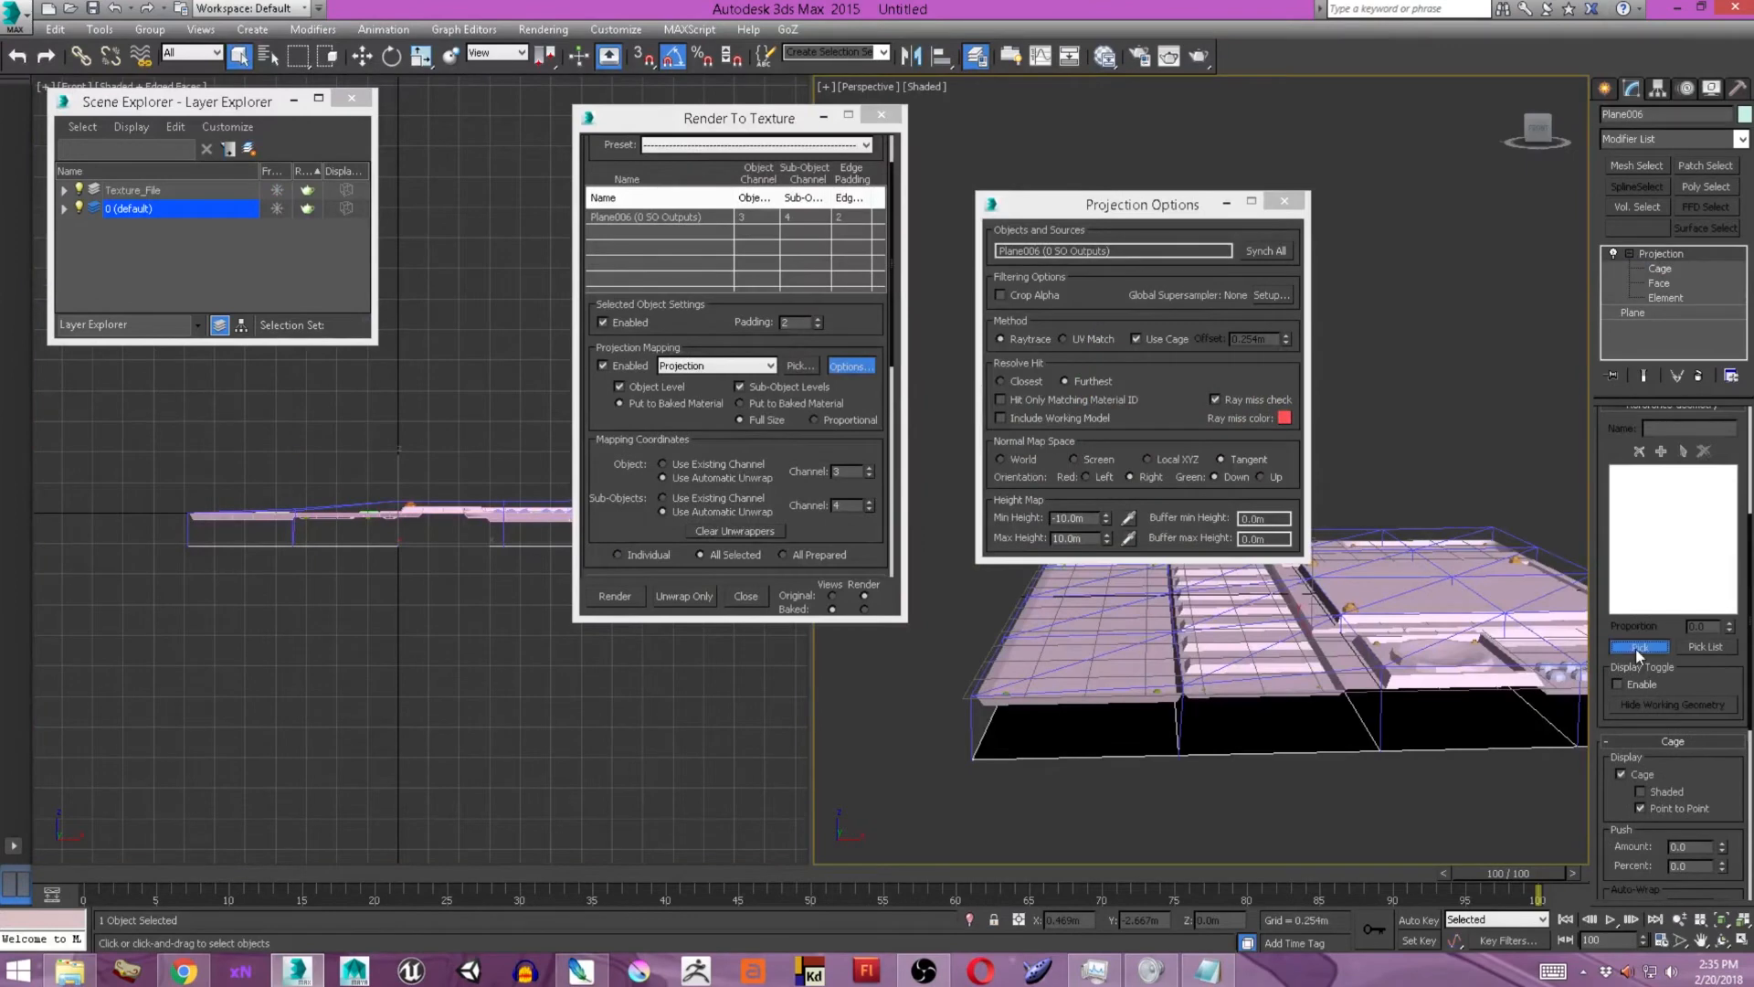
{"action": "left_click", "coordinate": [1635, 647]}
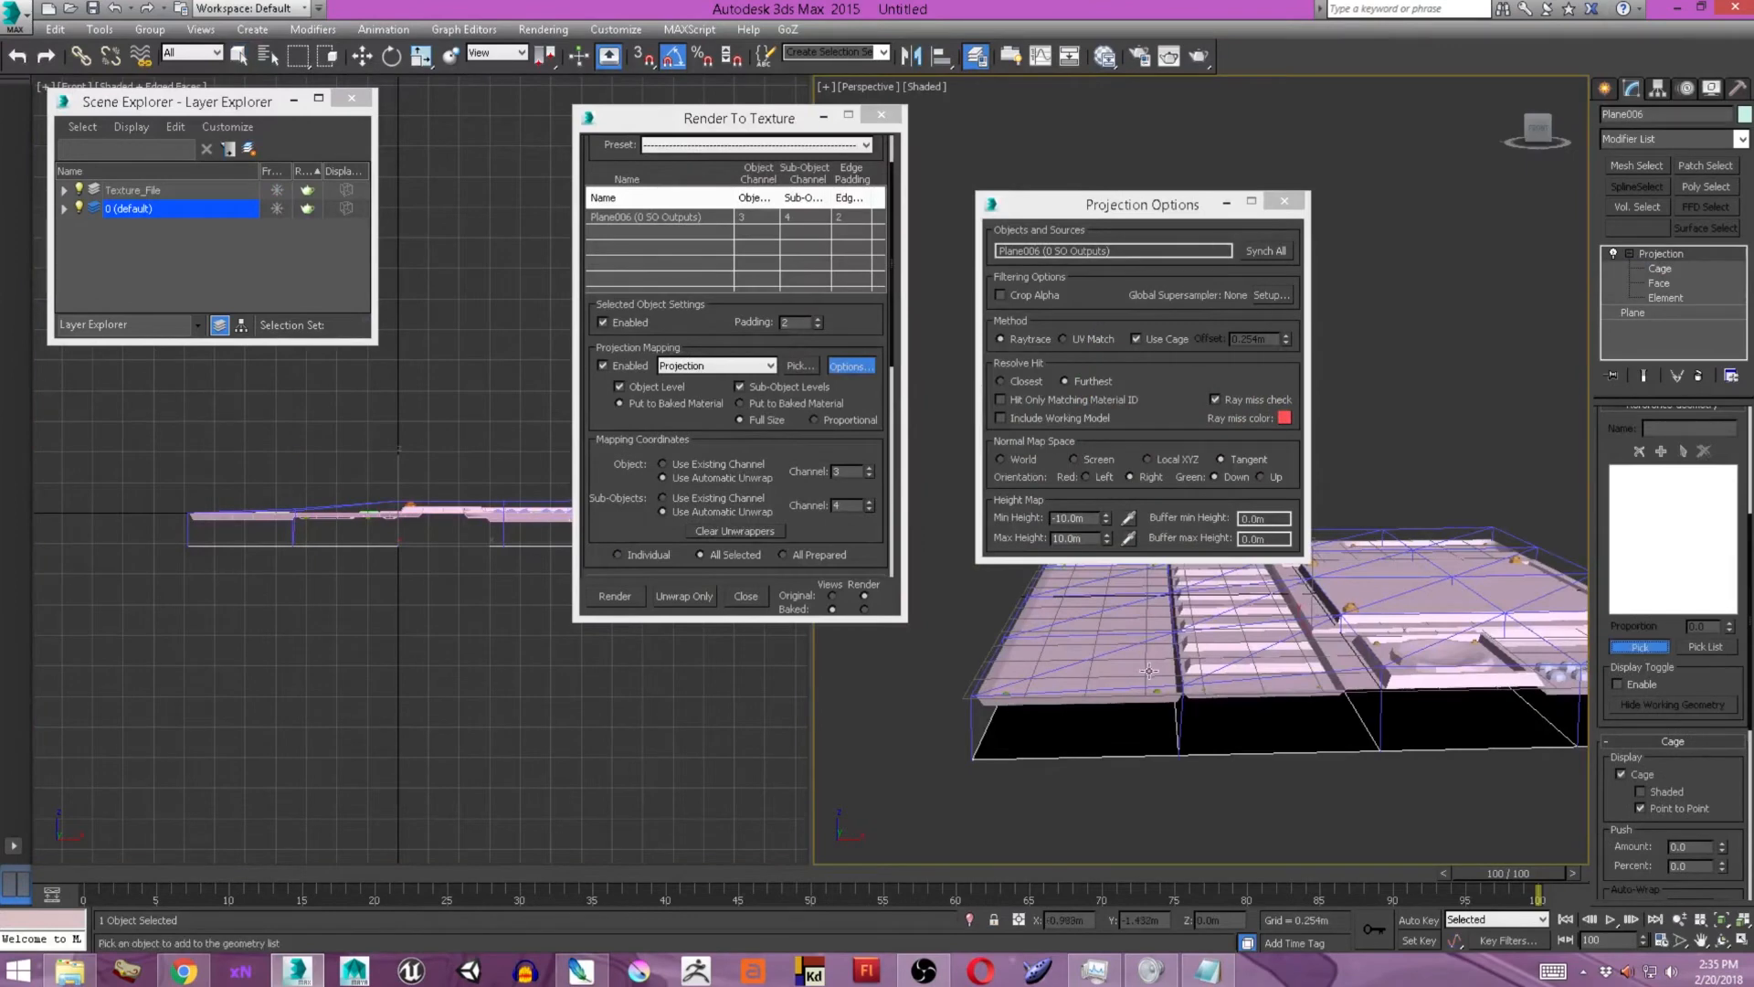
{"action": "left_click", "coordinate": [1149, 671]}
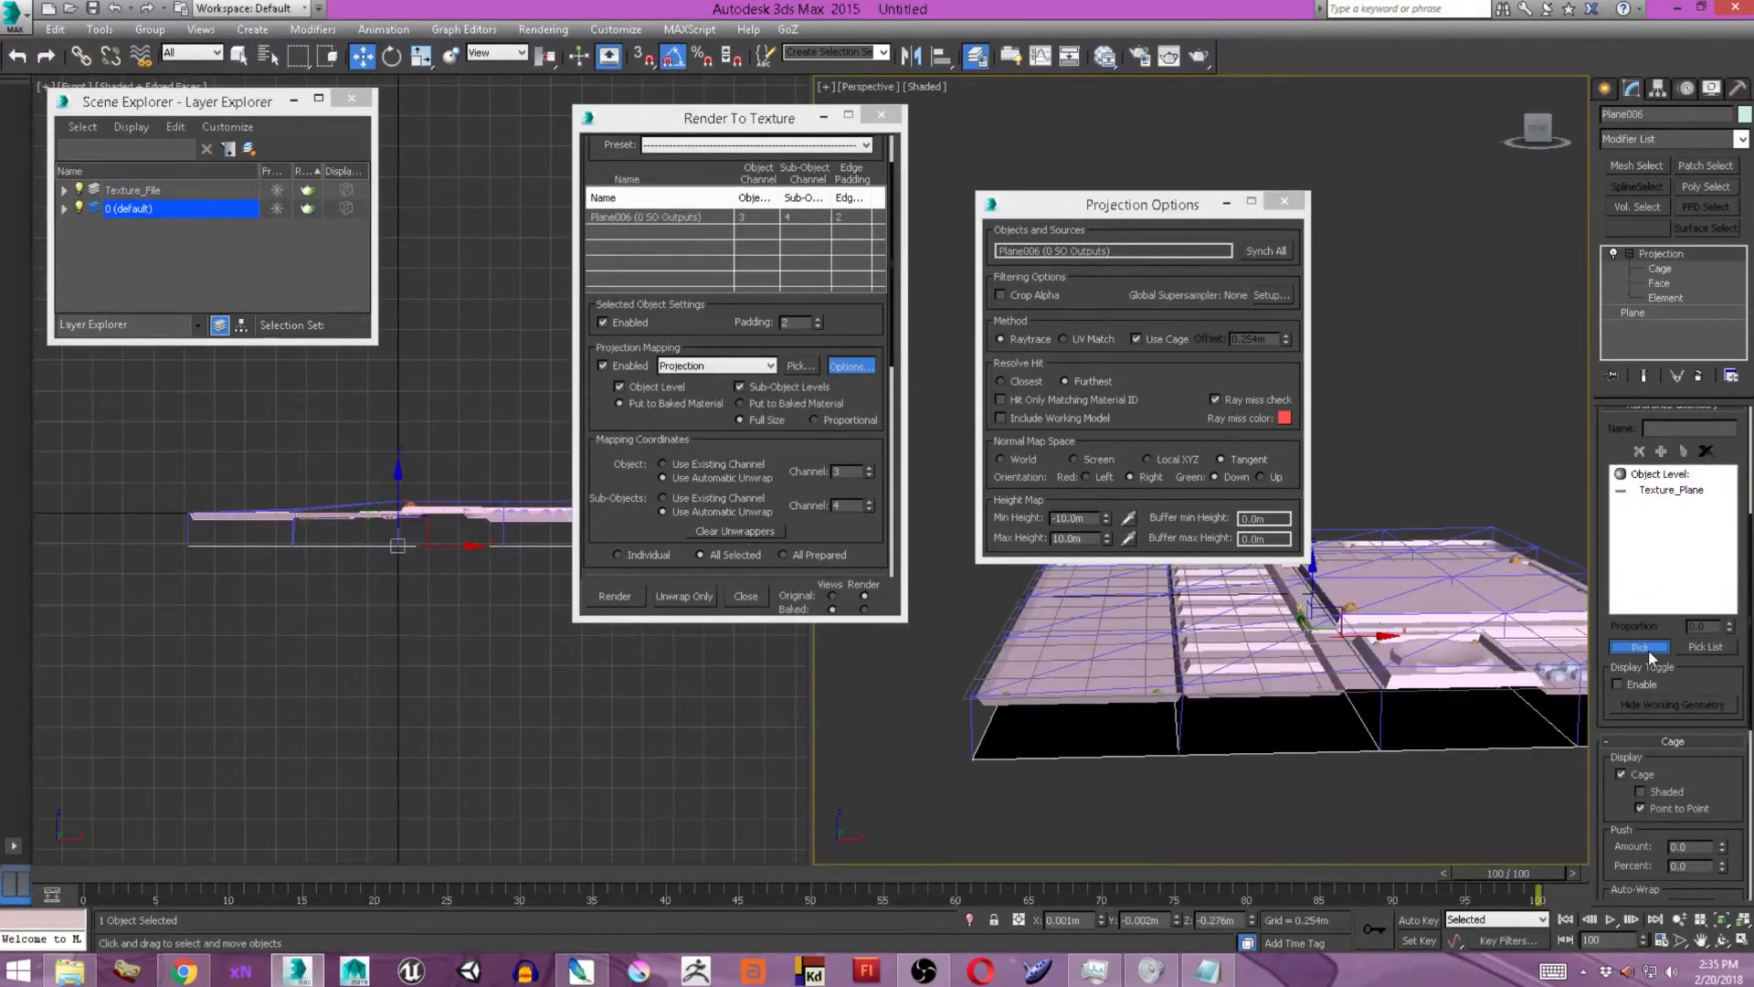
{"action": "scroll", "coordinate": [1333, 615], "scroll_direction": "up", "scroll_amount": 4}
{"action": "left_click", "coordinate": [1344, 550]}
{"action": "middle_click_drag", "start_coordinate": [1406, 654], "coordinate": [1050, 628]}
{"action": "middle_click_drag", "start_coordinate": [1311, 655], "coordinate": [1553, 692]}
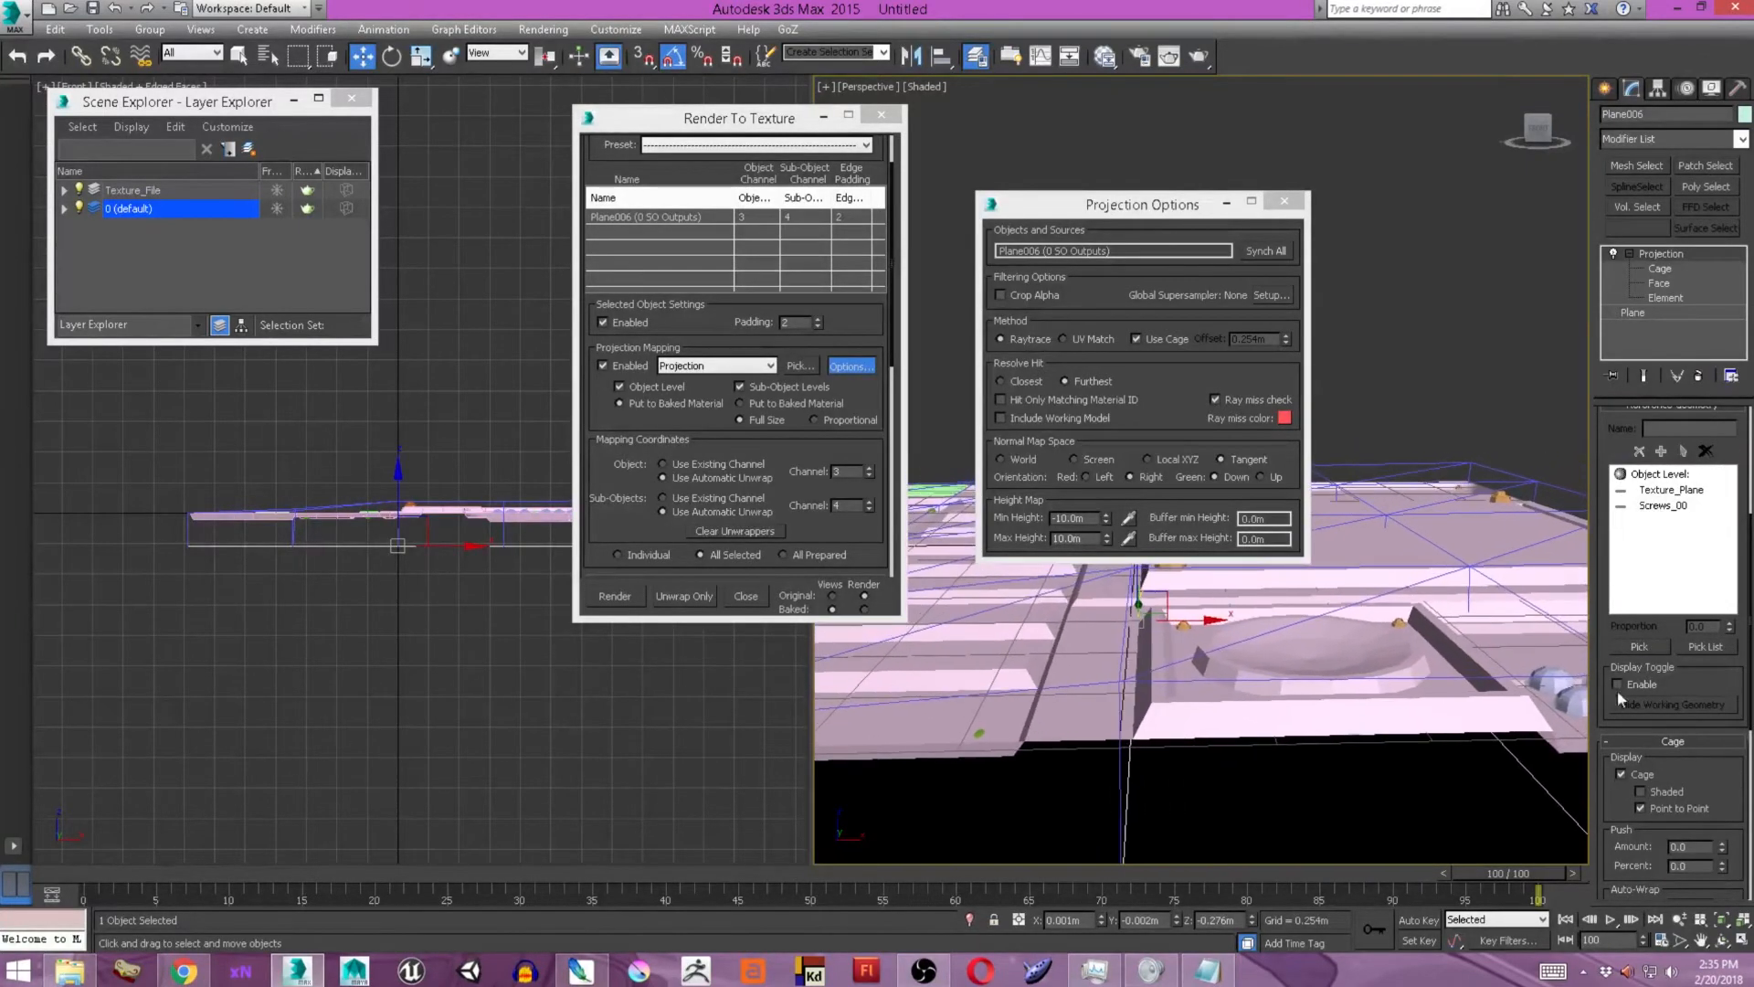
Add the Screws_001 and LongGrid_Points objects to the Projection modifier's reference geometry.
{"action": "left_click", "coordinate": [1185, 624]}
{"action": "middle_click_drag", "start_coordinate": [1229, 647], "coordinate": [1430, 642]}
{"action": "scroll", "coordinate": [1430, 642], "scroll_direction": "down", "scroll_amount": 3}
{"action": "left_click", "coordinate": [1640, 646]}
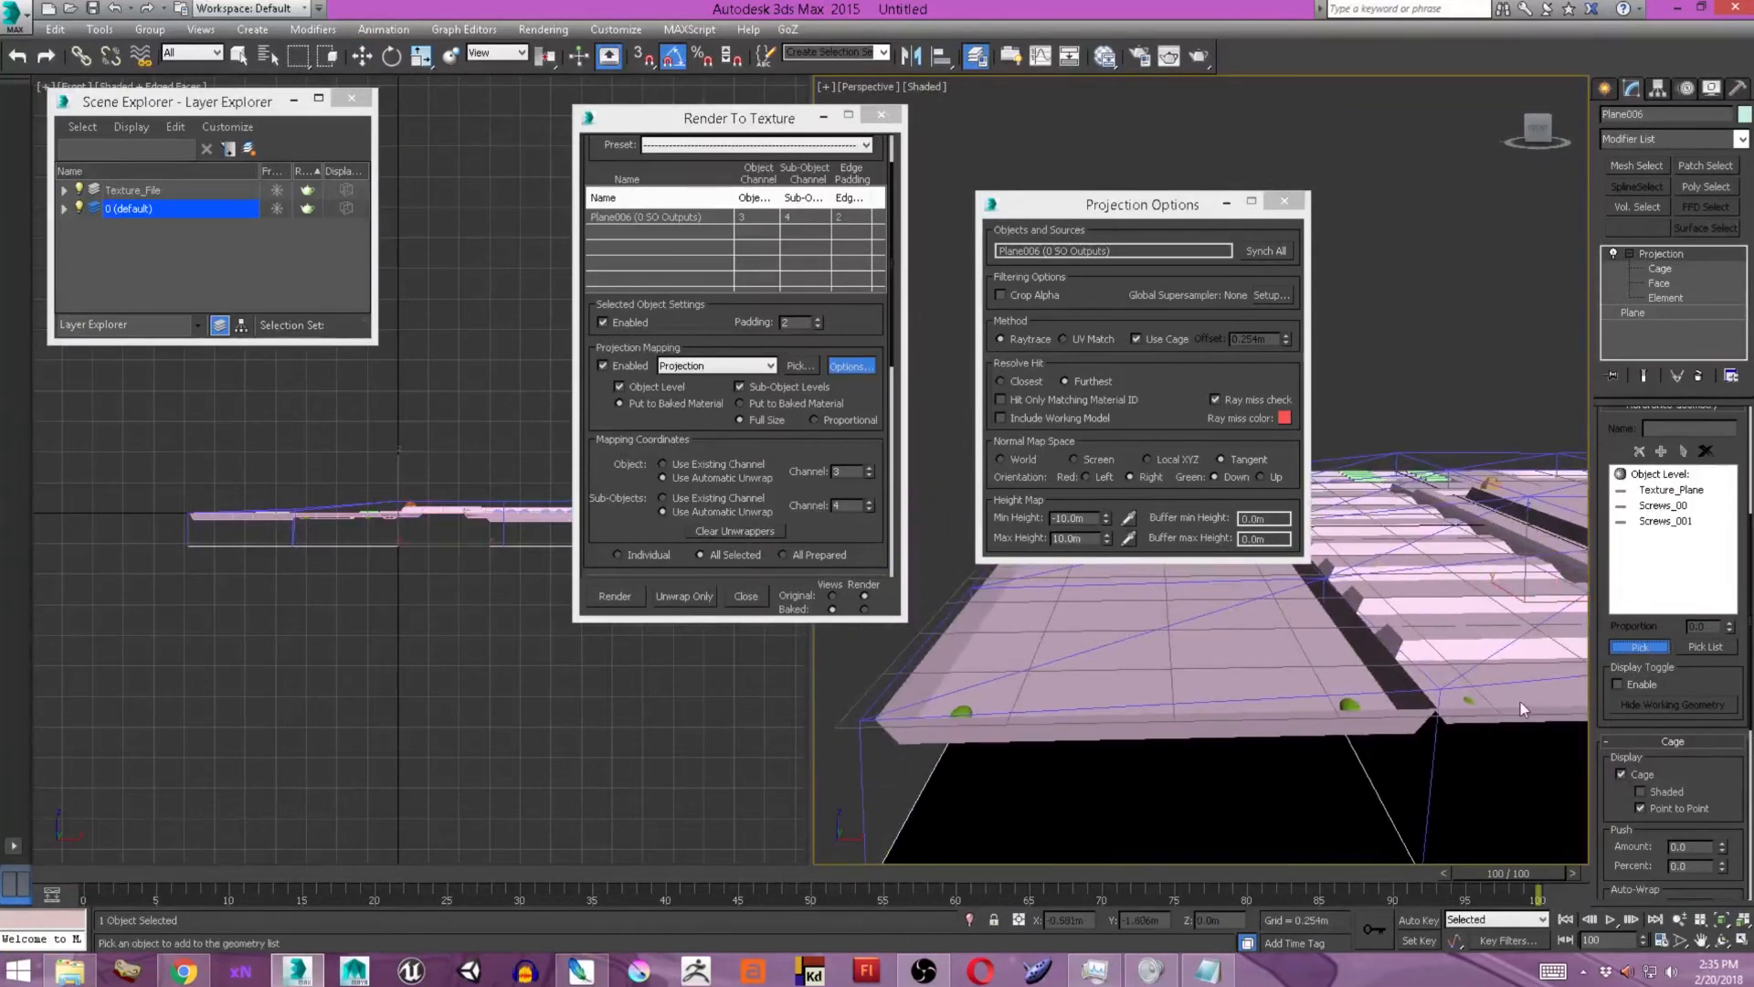
{"action": "left_click", "coordinate": [1349, 706]}
Add LongGrid_Points001 and the Fnce_Grid mesh to the Projection modifier's reference geometry.
{"action": "middle_click_drag", "start_coordinate": [1558, 688], "coordinate": [1481, 685]}
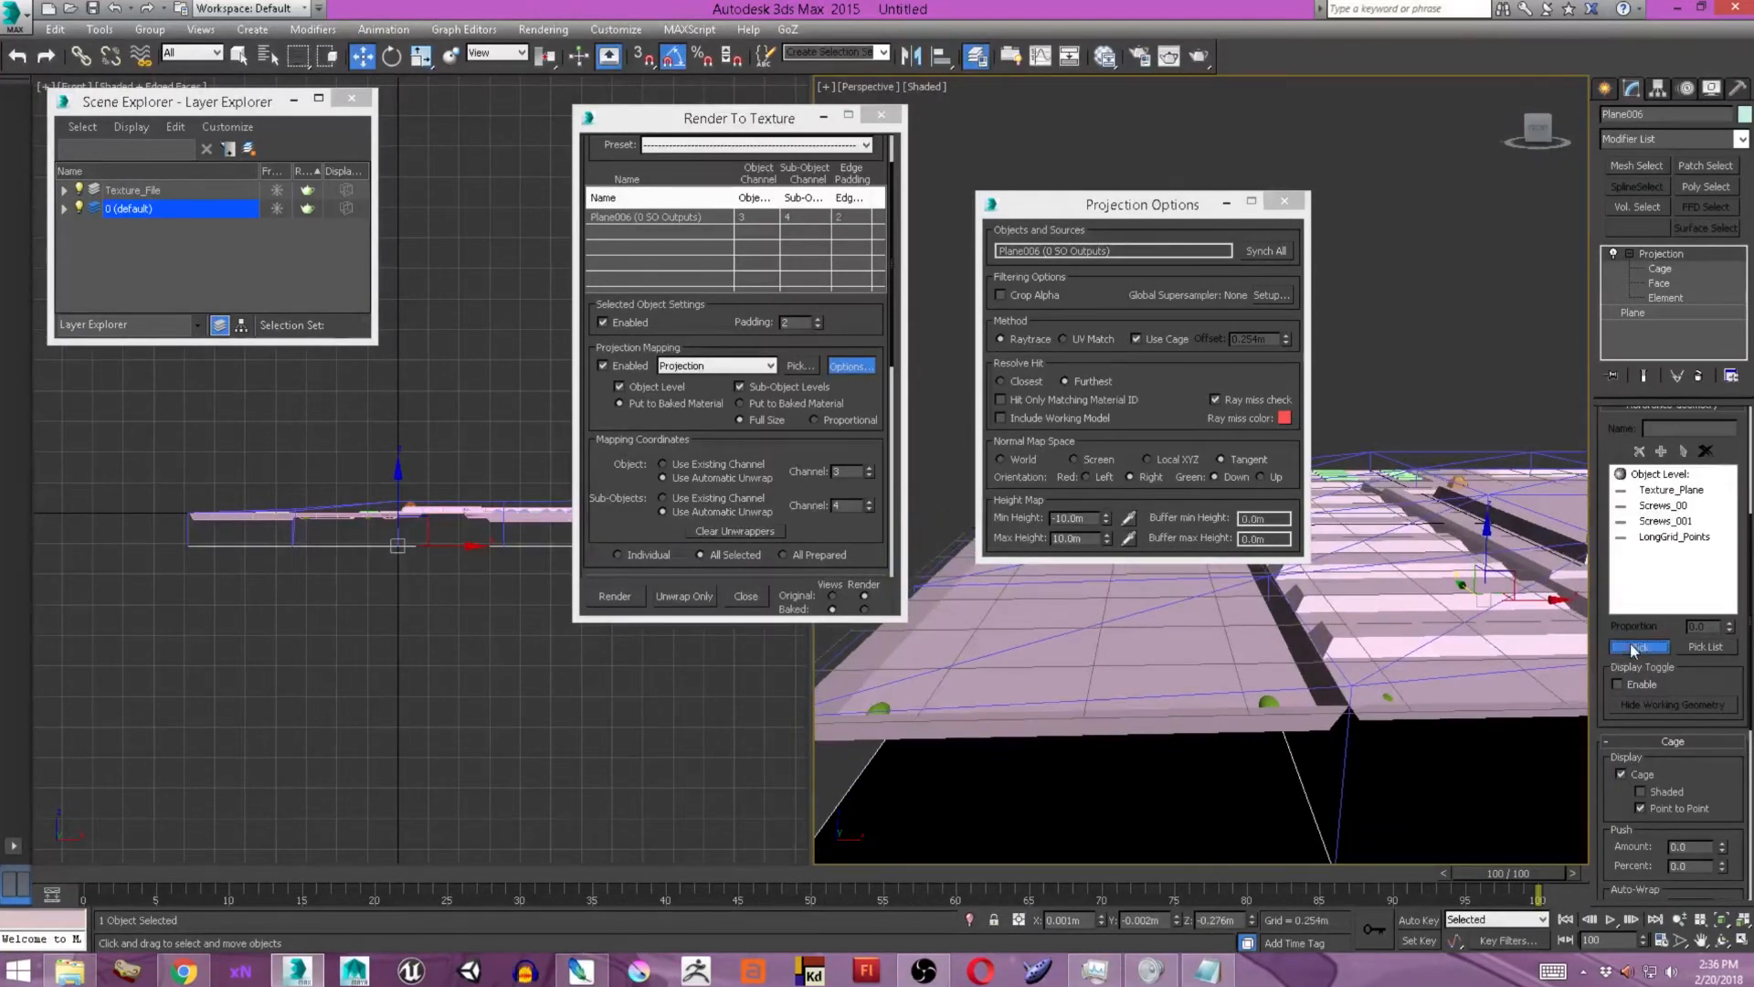
{"action": "scroll", "coordinate": [1431, 722], "scroll_direction": "up", "scroll_amount": 4}
{"action": "left_click", "coordinate": [1400, 718]}
{"action": "middle_click_drag", "start_coordinate": [1399, 718], "coordinate": [1482, 617], "text": "alt"}
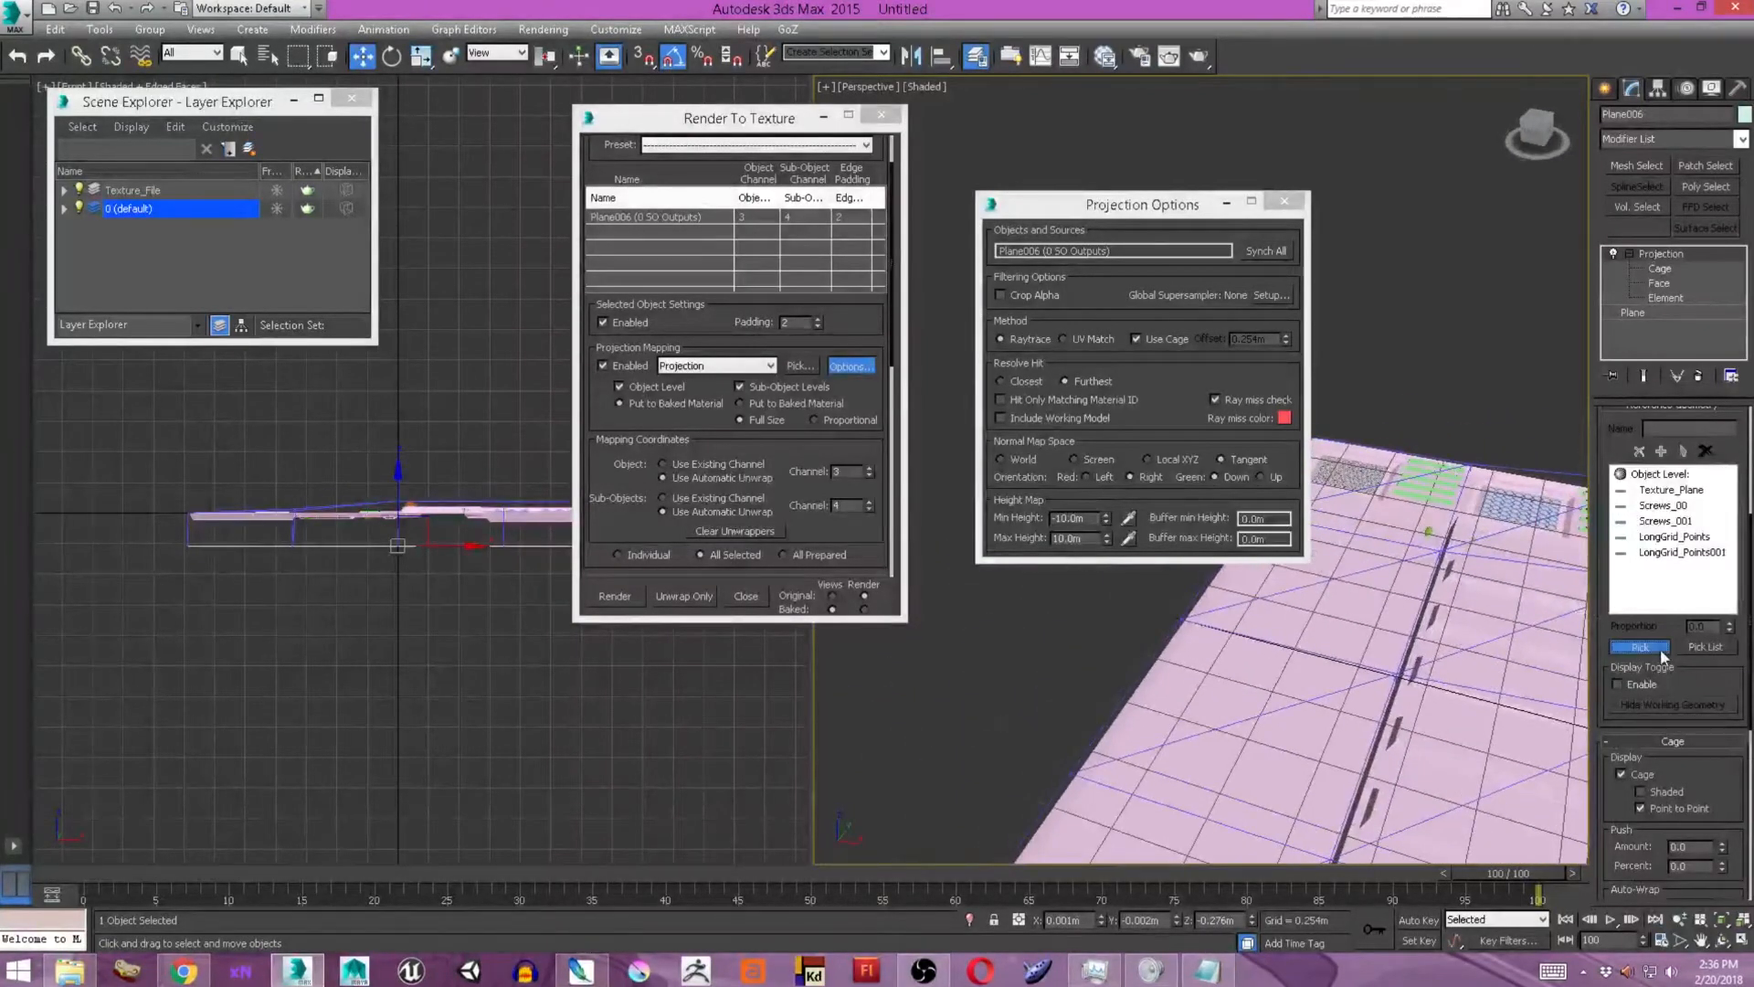
{"action": "scroll", "coordinate": [1352, 548], "scroll_direction": "up", "scroll_amount": 5}
{"action": "left_click", "coordinate": [1350, 549]}
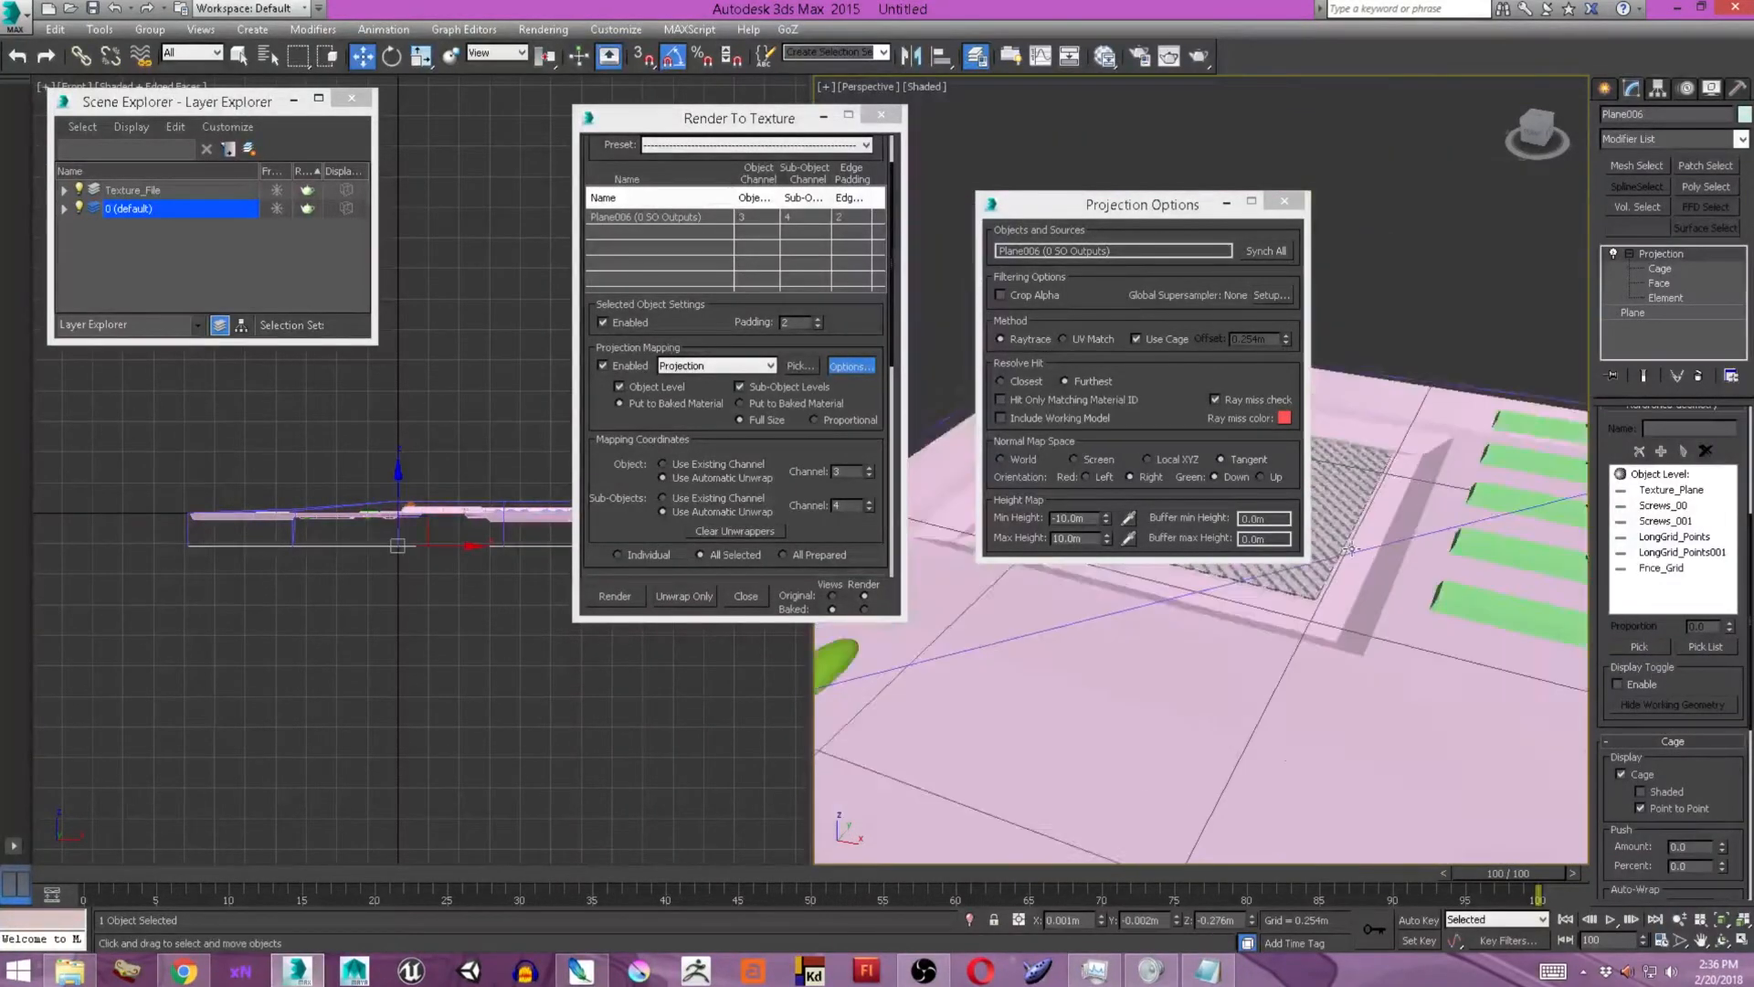
Add the green vent slats beside the fence grid and the blue circle-patterned grid to the projection reference geometry.
{"action": "scroll", "coordinate": [1350, 549], "scroll_direction": "down", "scroll_amount": 4}
{"action": "left_click", "coordinate": [1639, 646]}
{"action": "left_click", "coordinate": [1418, 665]}
{"action": "middle_click_drag", "start_coordinate": [1544, 658], "coordinate": [1209, 628]}
{"action": "scroll", "coordinate": [1419, 666], "scroll_direction": "down", "scroll_amount": 2}
{"action": "left_click", "coordinate": [1639, 647]}
{"action": "left_click", "coordinate": [1358, 639]}
Add the slats beside the circle grid, the narrow recessed grid and the outermost slats to the projection reference geometry.
{"action": "left_click", "coordinate": [1639, 647]}
{"action": "left_click", "coordinate": [1454, 607]}
{"action": "middle_click_drag", "start_coordinate": [1454, 607], "coordinate": [1264, 584]}
{"action": "left_click", "coordinate": [1639, 647]}
{"action": "left_click", "coordinate": [1355, 612]}
{"action": "left_click", "coordinate": [1638, 647]}
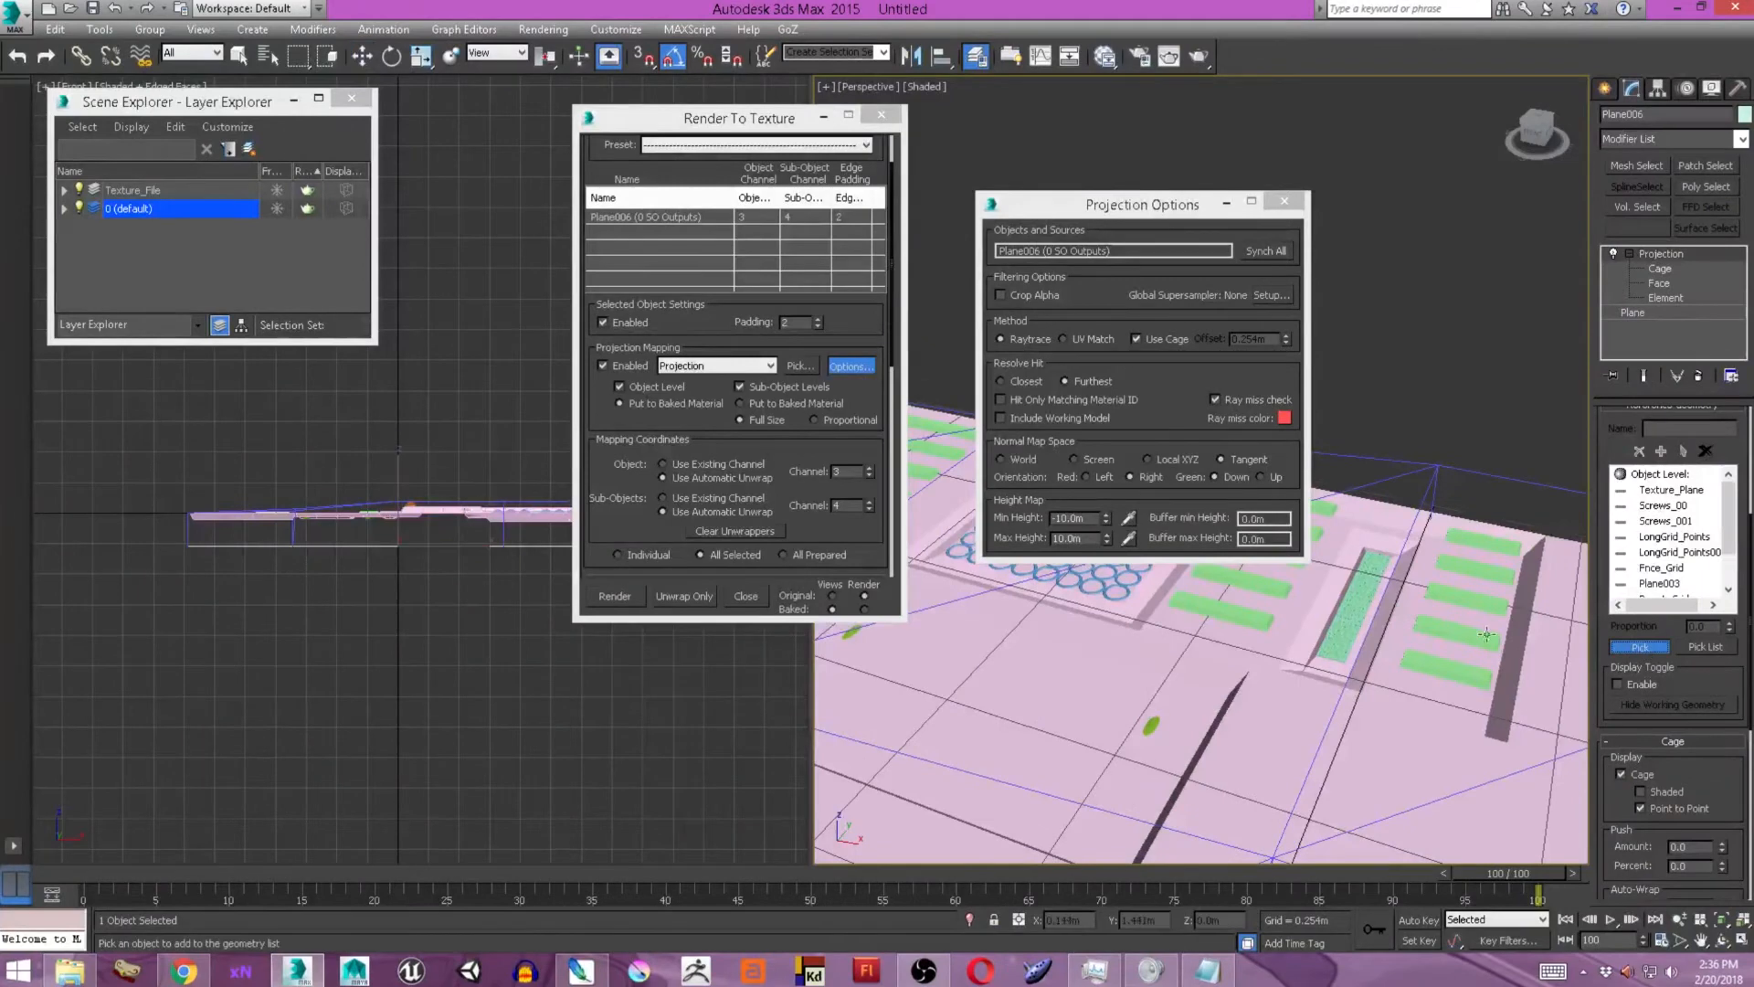
{"action": "left_click", "coordinate": [1487, 634]}
Add the light-blue round and pointed knobs of the control strip at the sheet's front corner to the projection reference geometry.
{"action": "middle_click_drag", "start_coordinate": [1486, 634], "coordinate": [990, 685]}
{"action": "scroll", "coordinate": [1279, 694], "scroll_direction": "down", "scroll_amount": 3}
{"action": "middle_click_drag", "start_coordinate": [1361, 804], "coordinate": [1322, 569]}
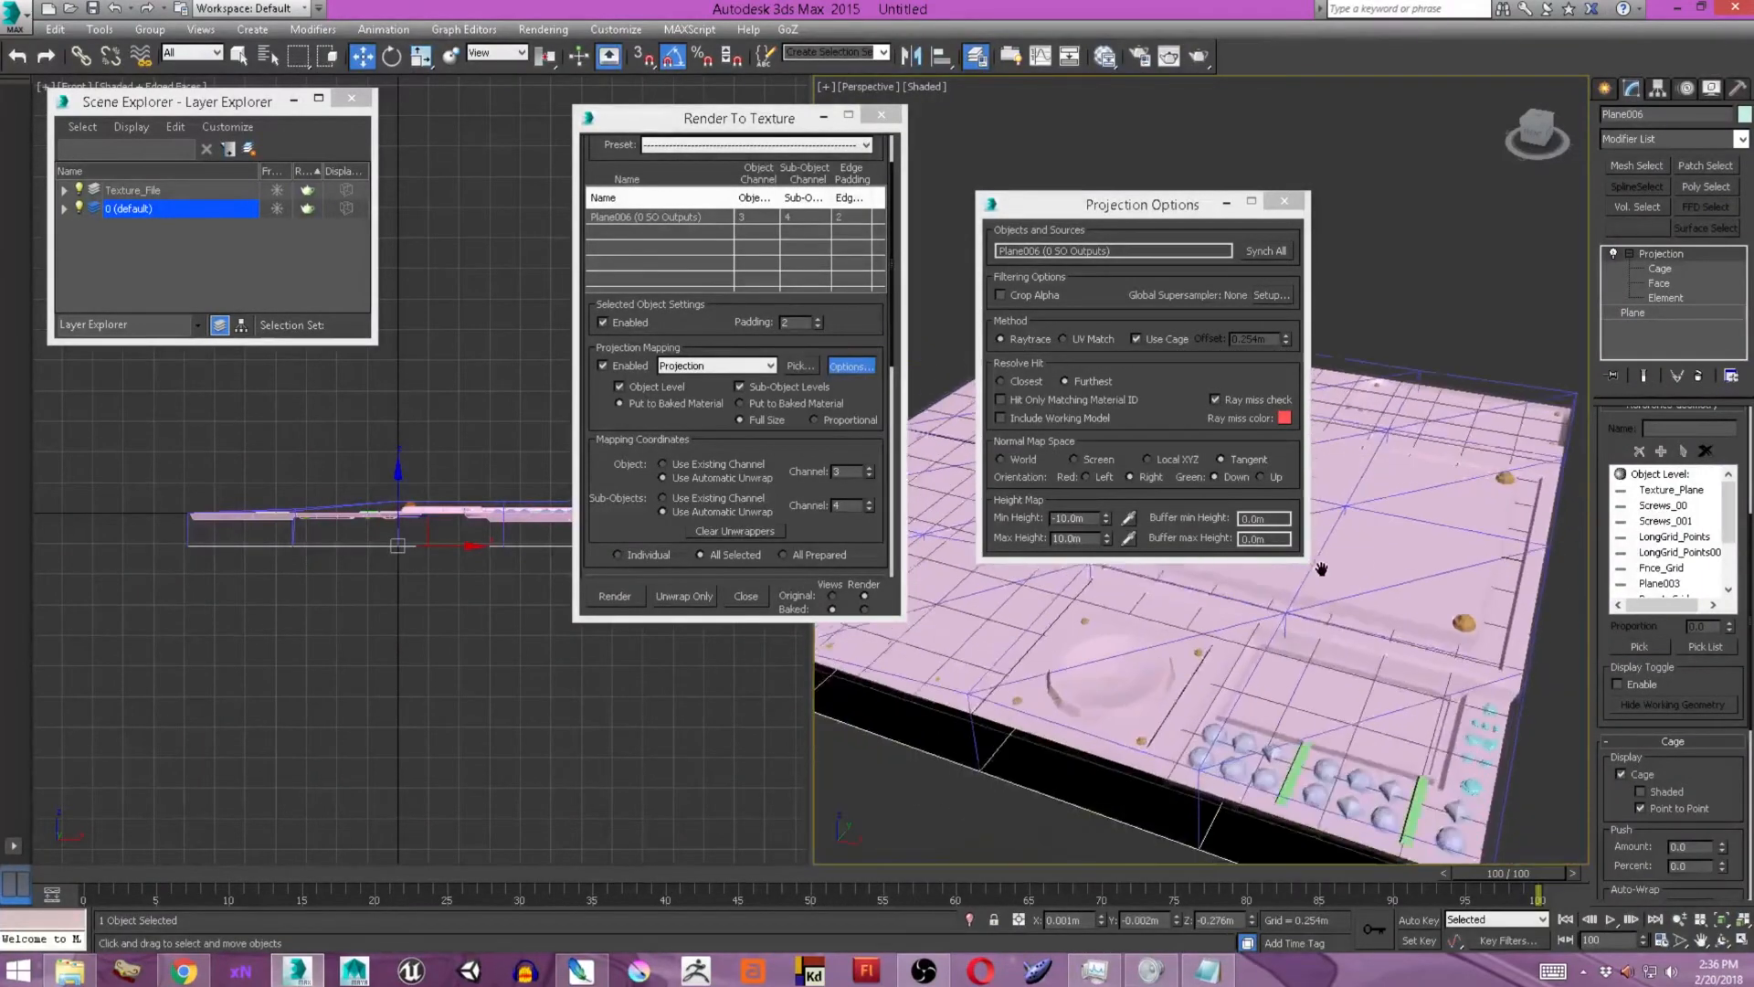
{"action": "scroll", "coordinate": [1316, 731], "scroll_direction": "up", "scroll_amount": 2}
{"action": "left_click", "coordinate": [1639, 647]}
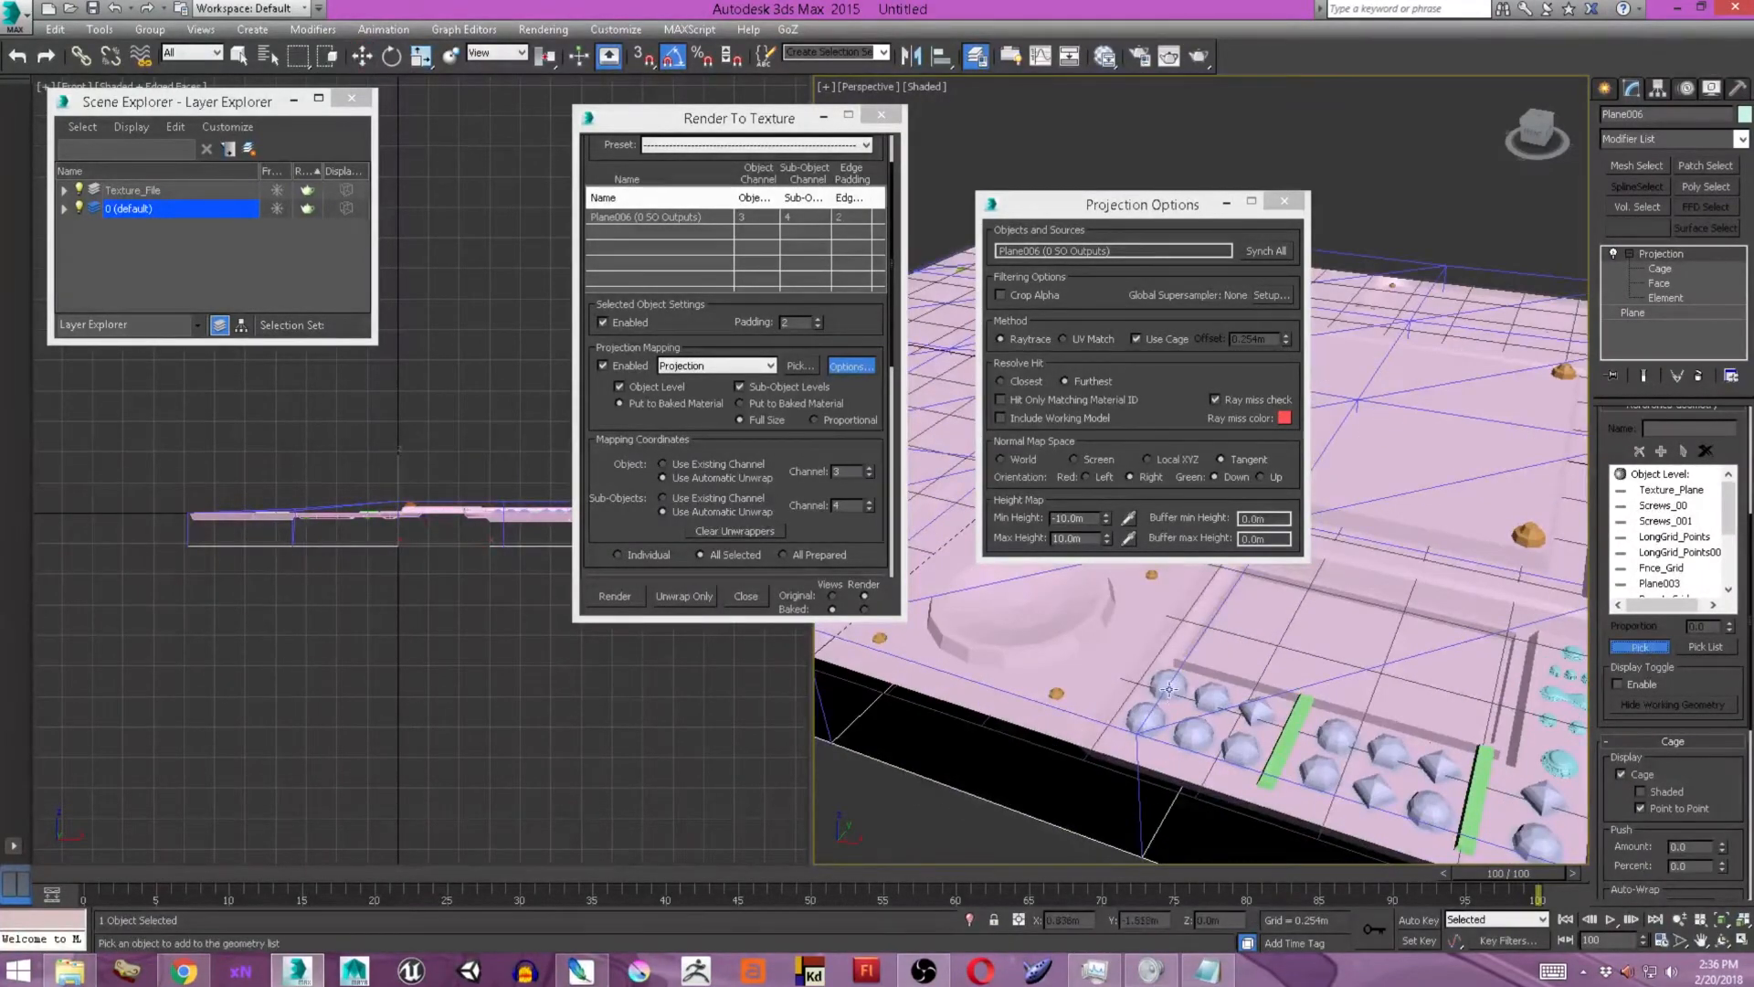
{"action": "left_click", "coordinate": [1170, 688]}
{"action": "left_click", "coordinate": [1642, 653]}
{"action": "left_click", "coordinate": [1405, 747]}
{"action": "left_click", "coordinate": [1642, 650]}
{"action": "left_click", "coordinate": [1371, 795]}
{"action": "left_click", "coordinate": [1641, 649]}
{"action": "left_click", "coordinate": [1430, 807]}
{"action": "left_click", "coordinate": [1661, 652]}
{"action": "left_click", "coordinate": [1539, 797]}
Add the remaining small detail objects around the control panel corner to the projection reference geometry.
{"action": "middle_click_drag", "start_coordinate": [1508, 779], "coordinate": [1336, 732]}
{"action": "left_click", "coordinate": [1642, 647]}
{"action": "left_click", "coordinate": [1342, 790]}
{"action": "left_click", "coordinate": [1642, 647]}
{"action": "left_click", "coordinate": [1387, 715]}
{"action": "left_click", "coordinate": [1642, 647]}
{"action": "left_click", "coordinate": [1412, 682]}
Check the sheet for unpicked details and add one more object to the projection reference geometry.
{"action": "left_click", "coordinate": [1642, 648]}
{"action": "middle_click_drag", "start_coordinate": [1438, 712], "coordinate": [1334, 656]}
{"action": "scroll", "coordinate": [1330, 656], "scroll_direction": "up", "scroll_amount": 3}
{"action": "scroll", "coordinate": [1279, 685], "scroll_direction": "down", "scroll_amount": 4}
{"action": "middle_click_drag", "start_coordinate": [1206, 676], "coordinate": [1334, 723]}
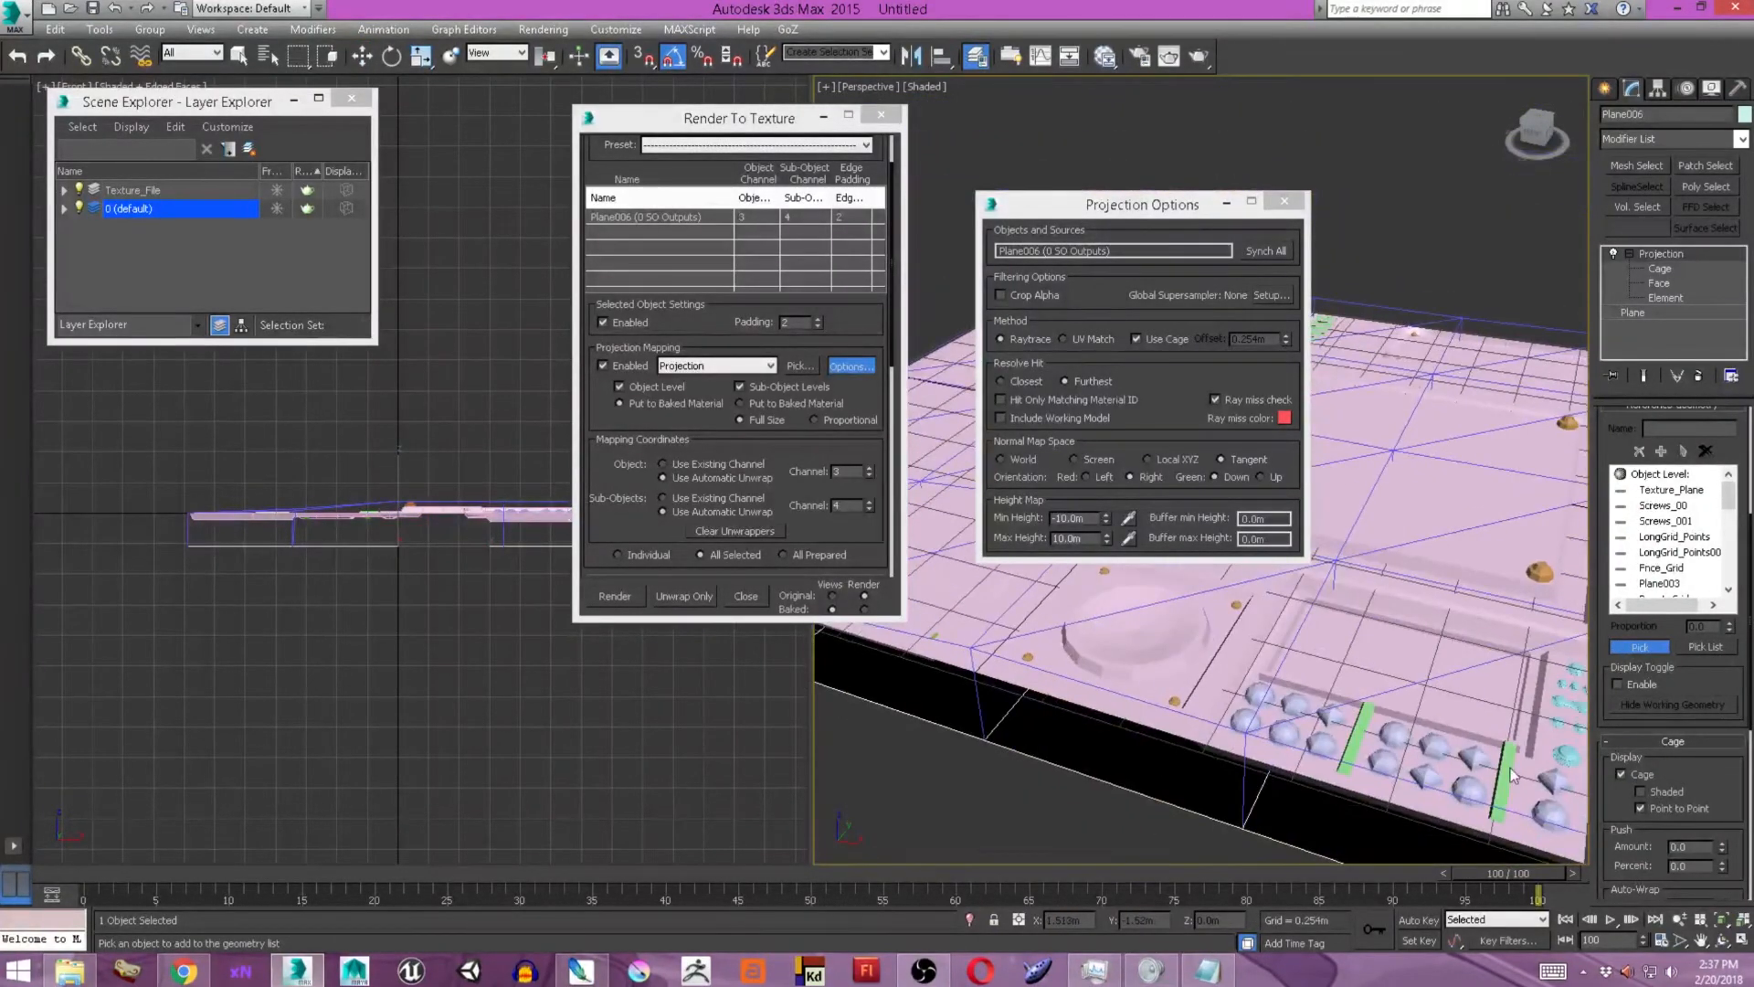
{"action": "middle_click_drag", "start_coordinate": [950, 649], "coordinate": [1313, 673]}
{"action": "left_click", "coordinate": [1443, 408]}
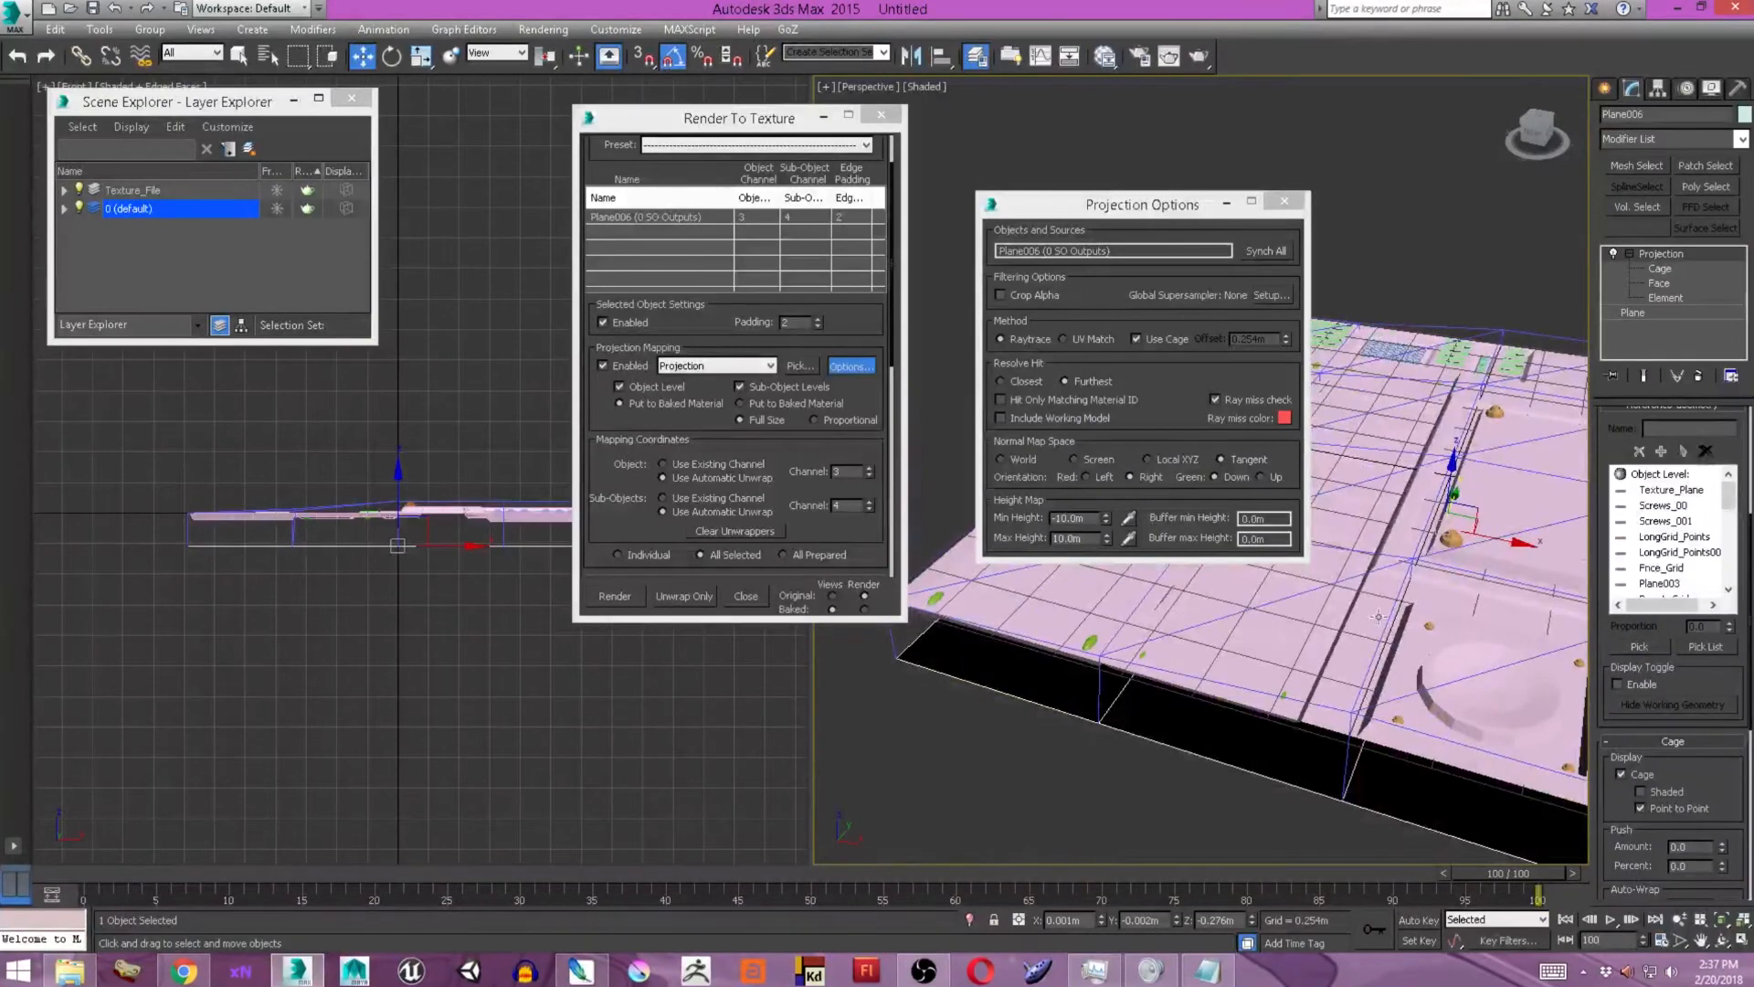
Select LongGrid_Points001 and raise it by about 0.016 m along the Z axis.
{"action": "left_click", "coordinate": [1604, 88]}
{"action": "scroll", "coordinate": [1279, 700], "scroll_direction": "up", "scroll_amount": 3}
{"action": "left_click", "coordinate": [1286, 688]}
{"action": "left_click_drag", "start_coordinate": [1350, 356], "coordinate": [1351, 351]}
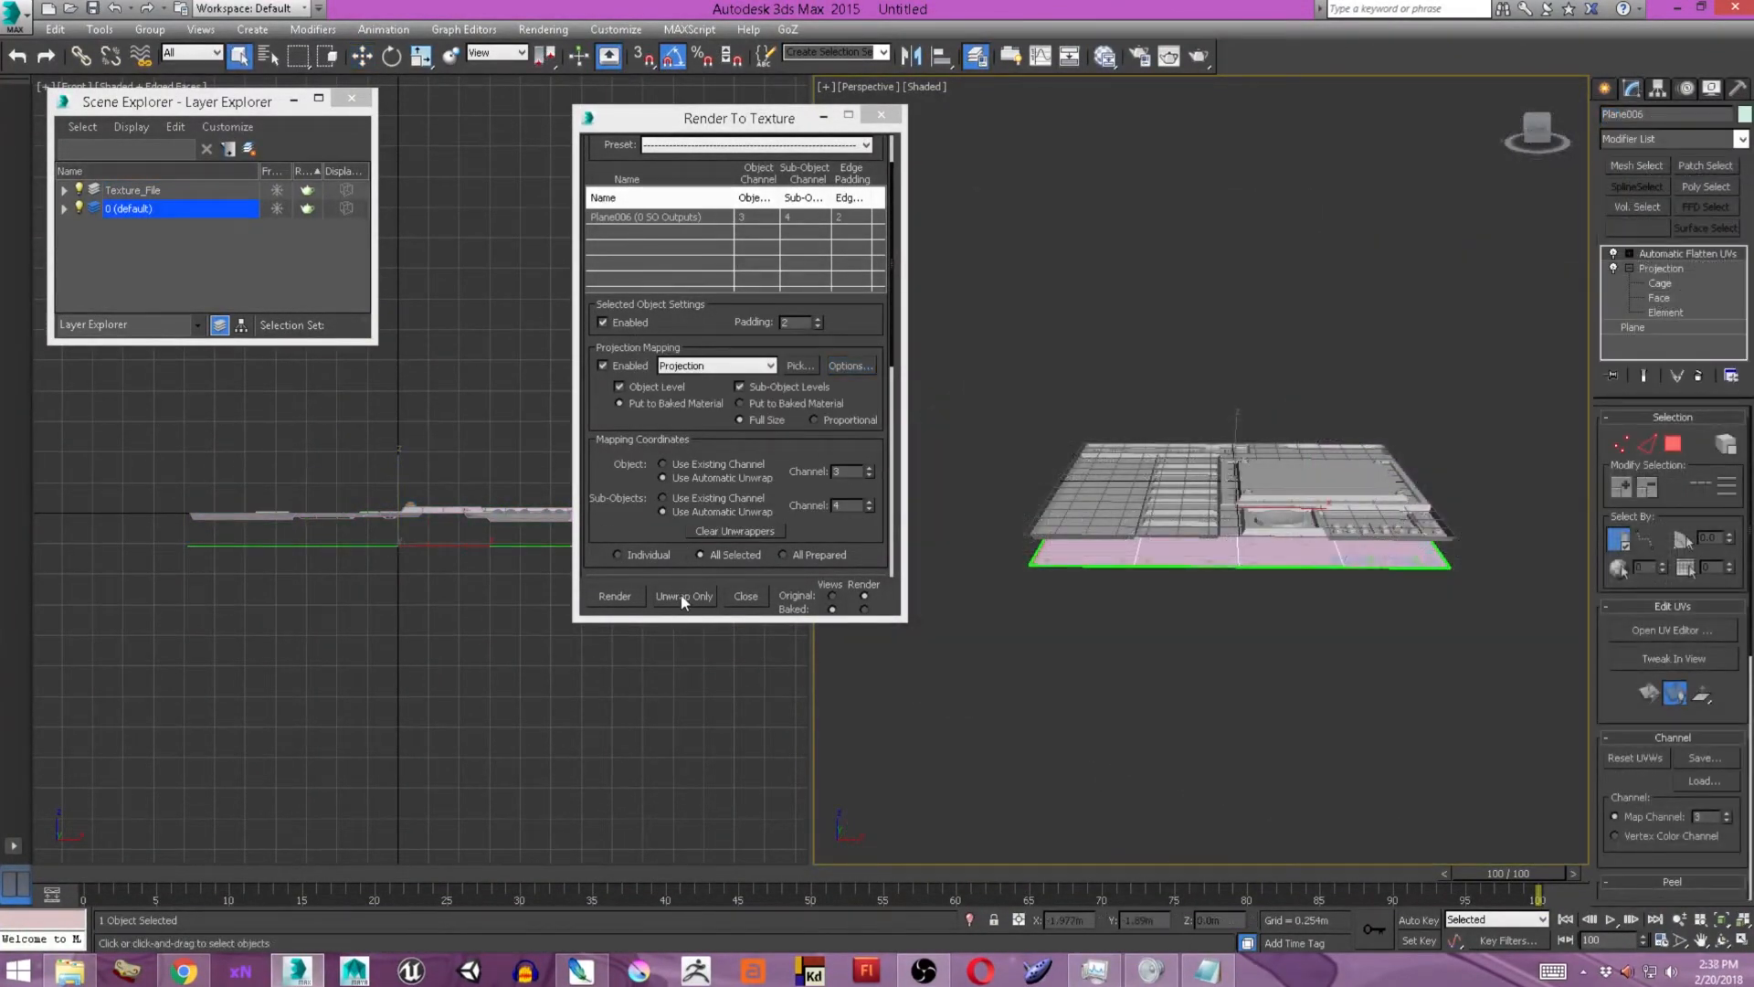
Bake Plane006's texture maps, overwriting the existing files, and close the rendered preview.
{"action": "left_click", "coordinate": [682, 595]}
{"action": "left_click", "coordinate": [838, 504]}
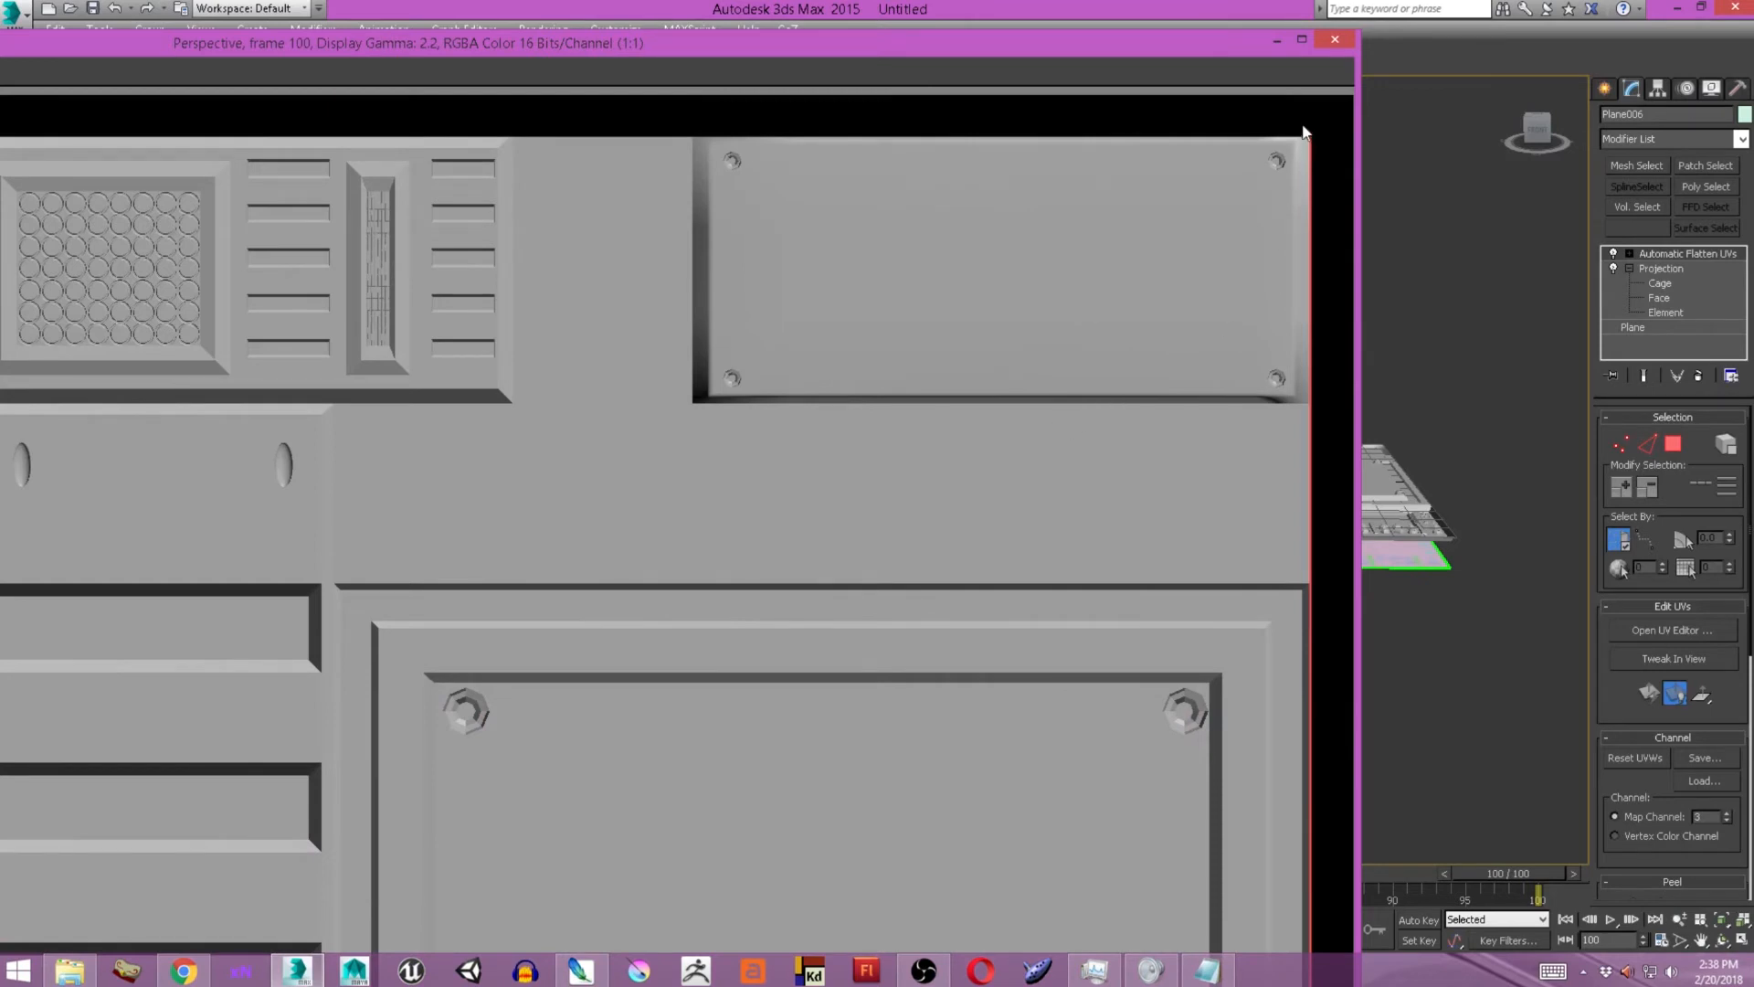
{"action": "left_click", "coordinate": [1337, 40]}
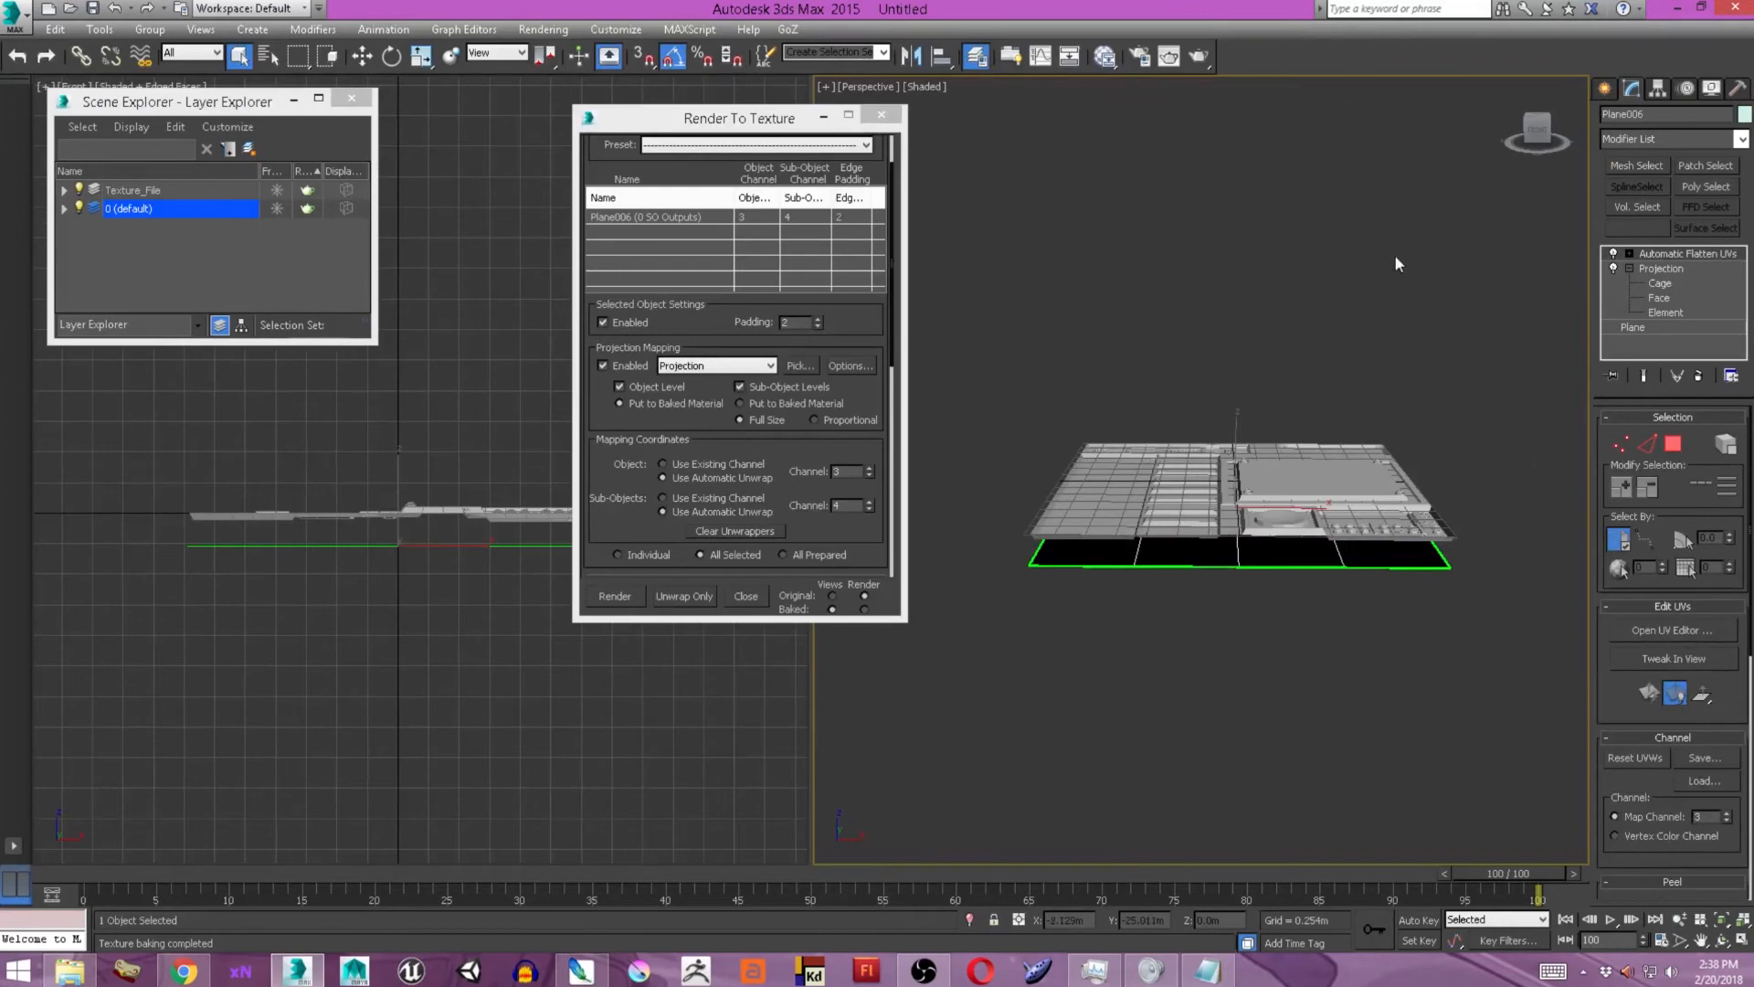
Examine the Projection modifier's reference list, the cage around the sheet, and the bake's projection and output settings.
{"action": "left_click", "coordinate": [1661, 271]}
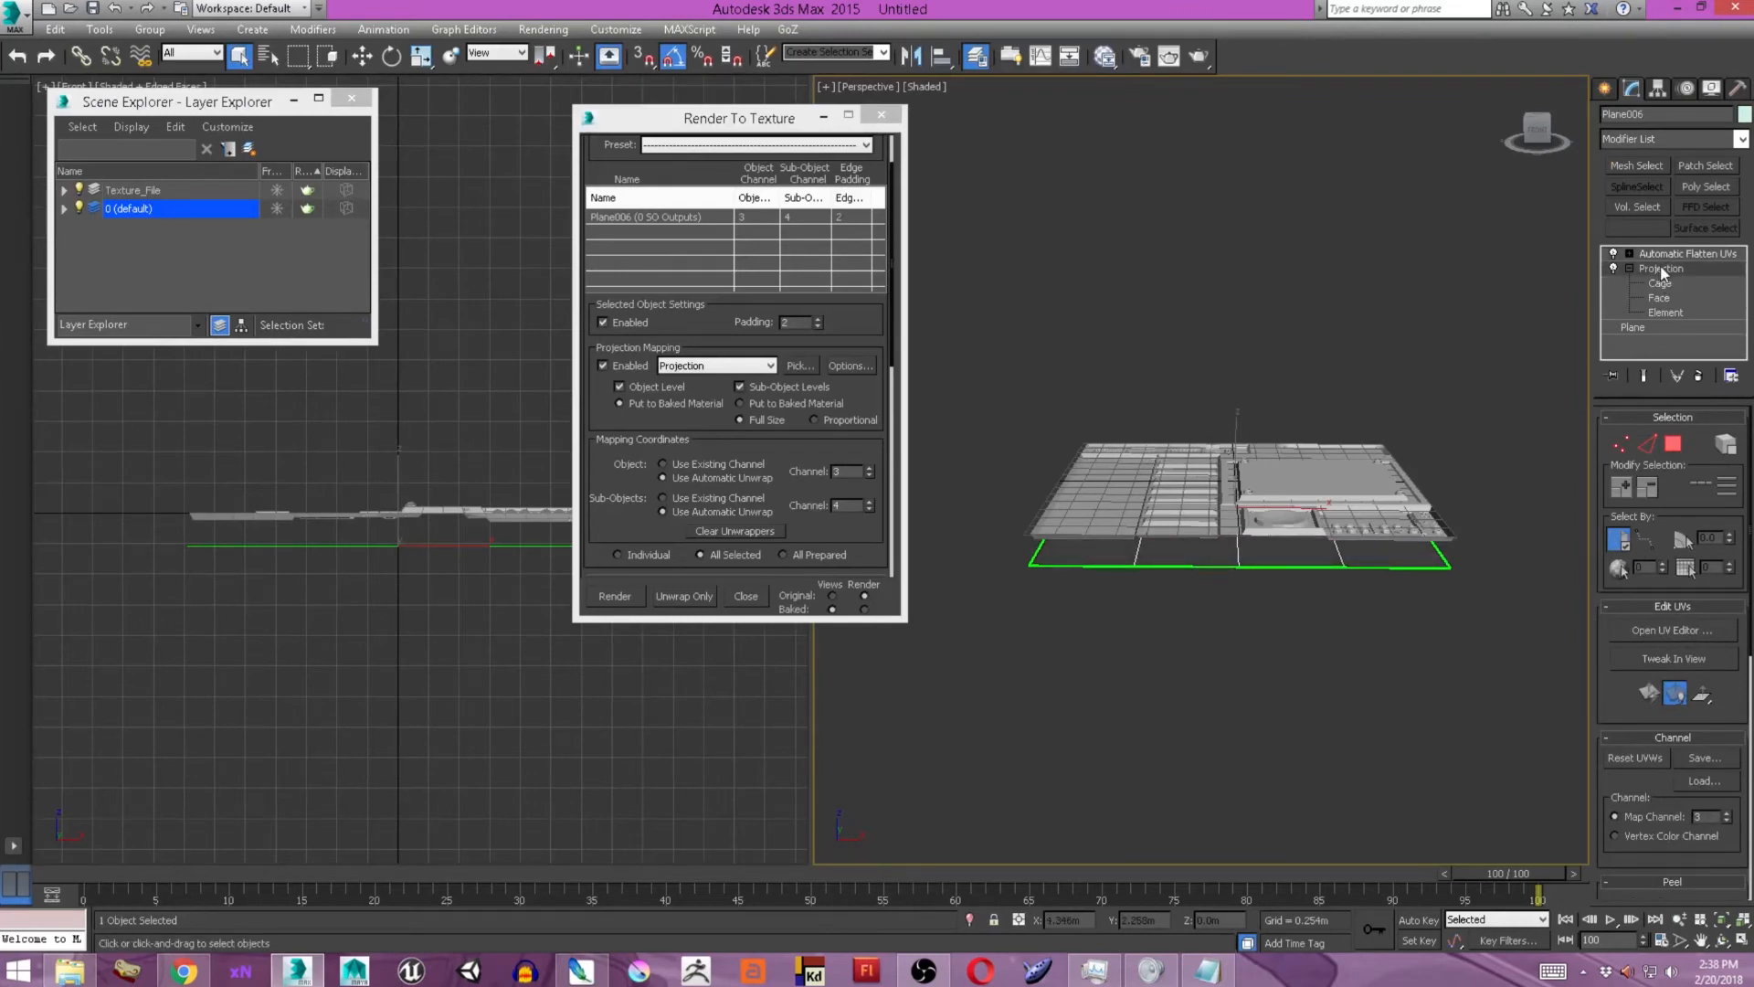
{"action": "left_click", "coordinate": [950, 535]}
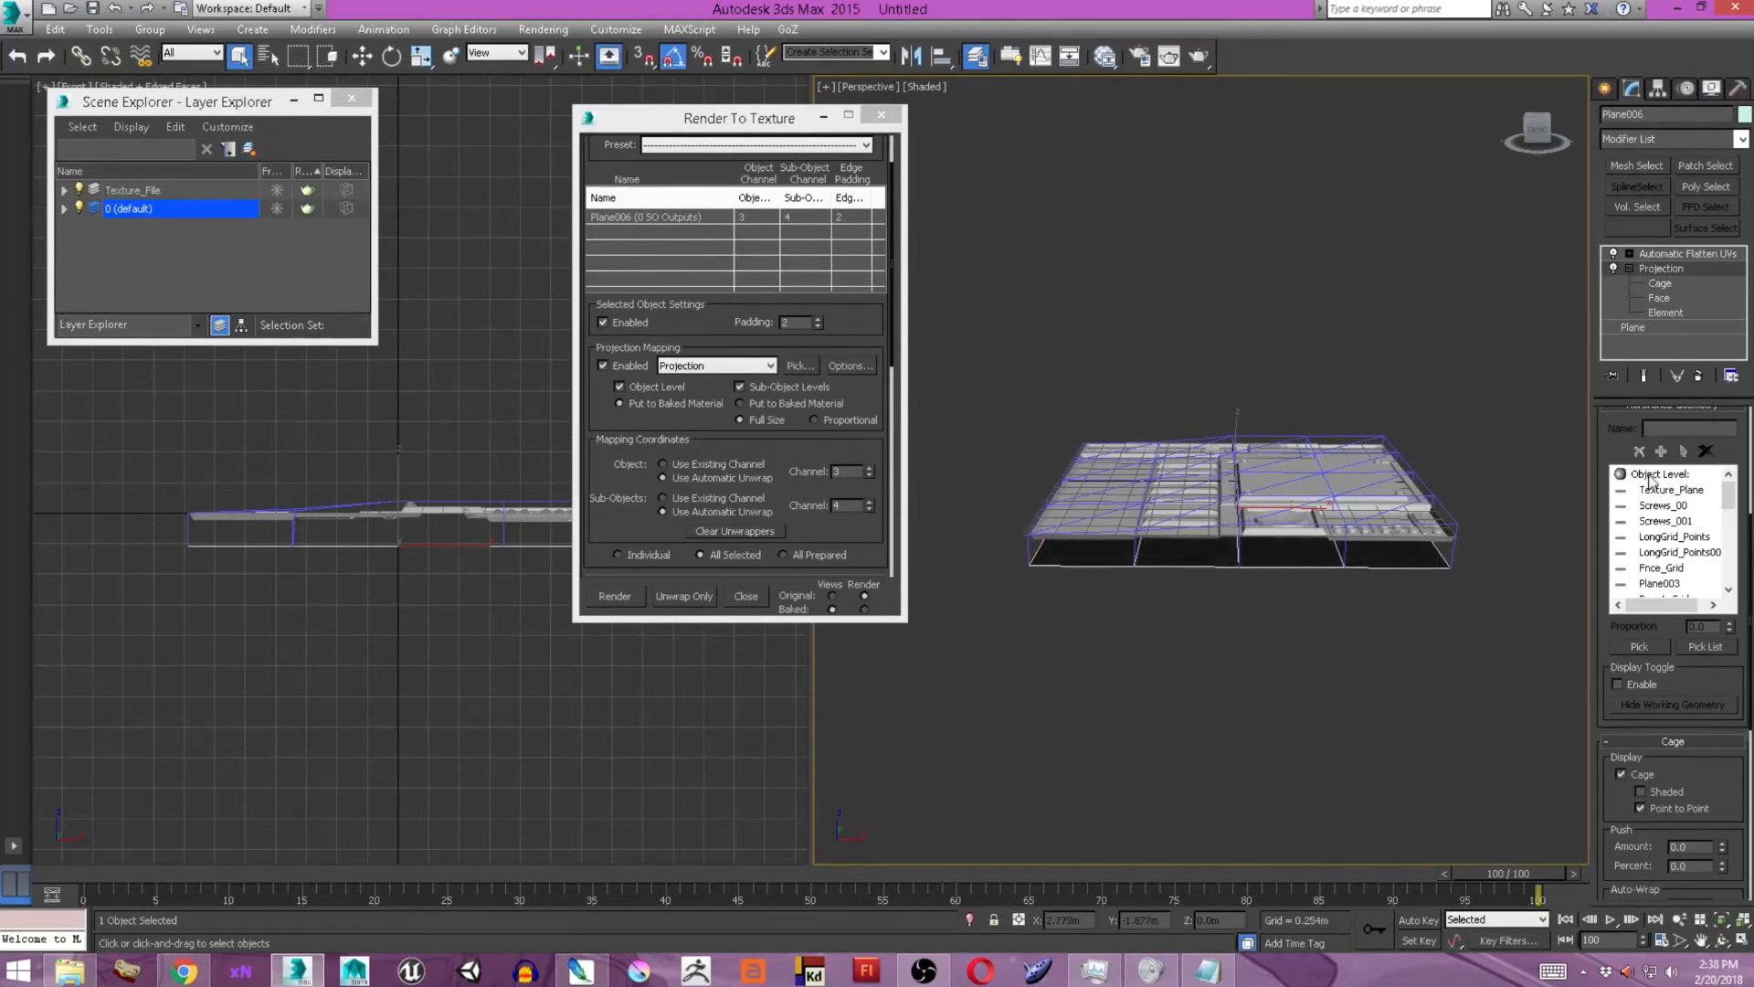
{"action": "middle_click_drag", "start_coordinate": [1315, 504], "coordinate": [1264, 530], "text": "alt"}
{"action": "scroll", "coordinate": [1262, 529], "scroll_direction": "up", "scroll_amount": 3}
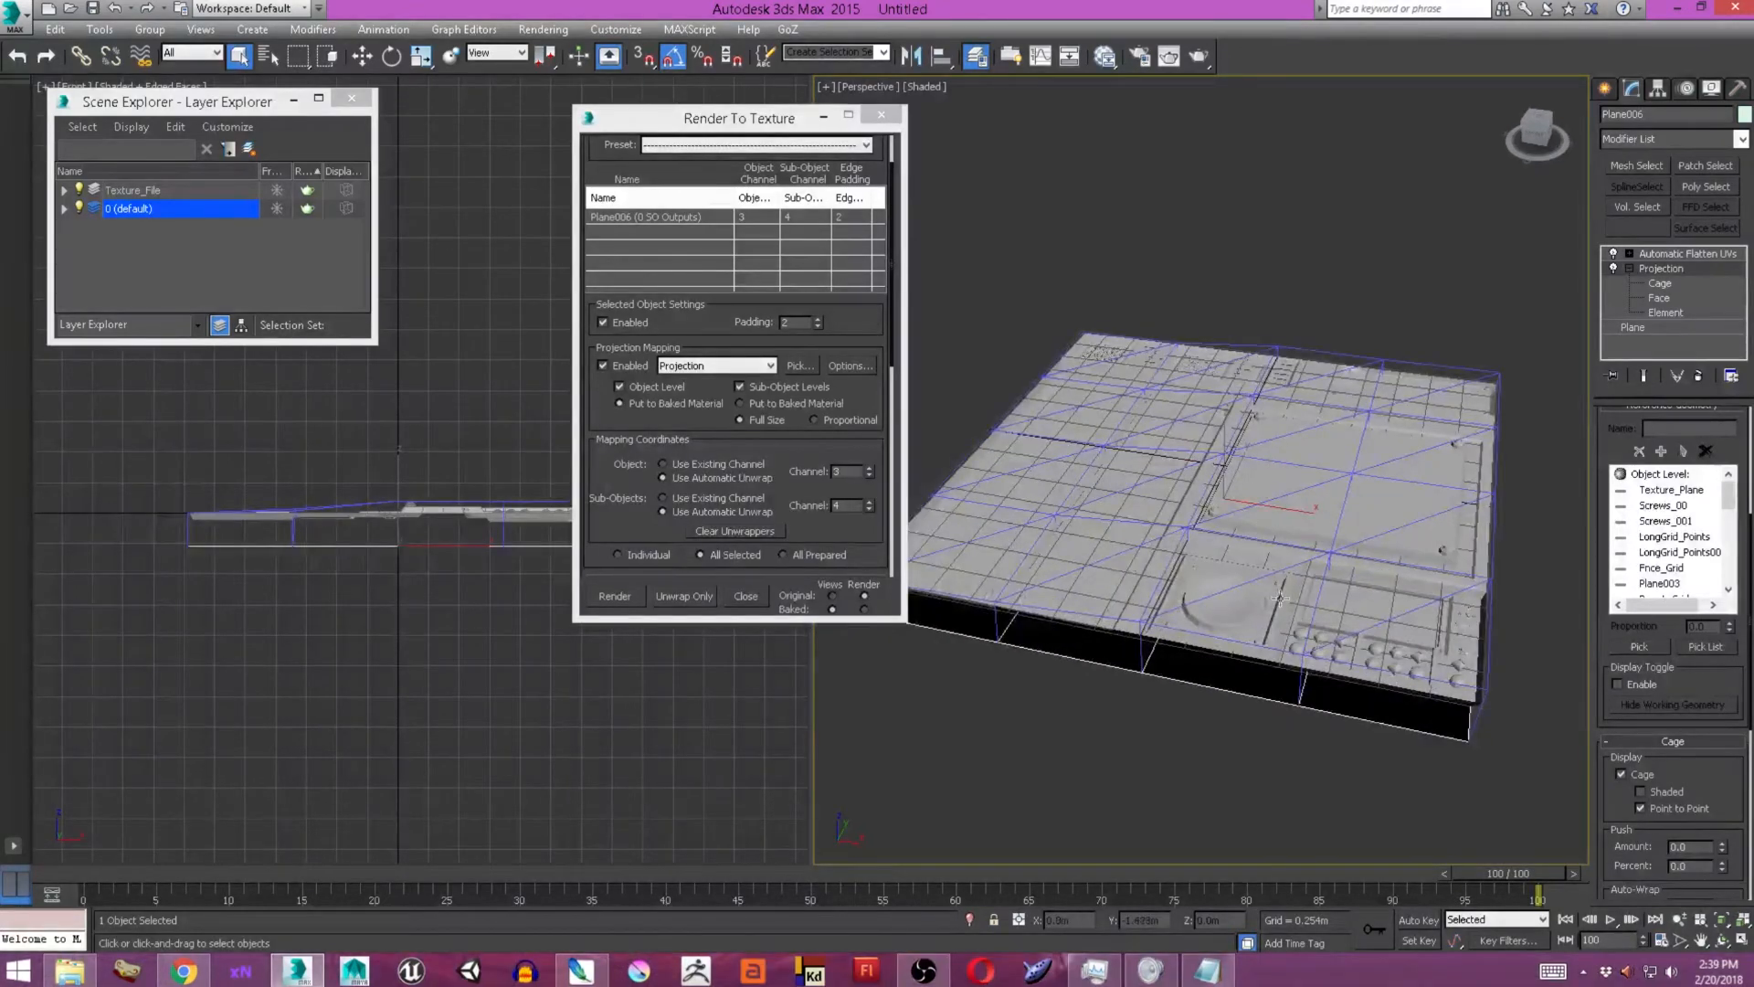
{"action": "middle_click_drag", "start_coordinate": [1395, 518], "coordinate": [1076, 375], "text": "alt"}
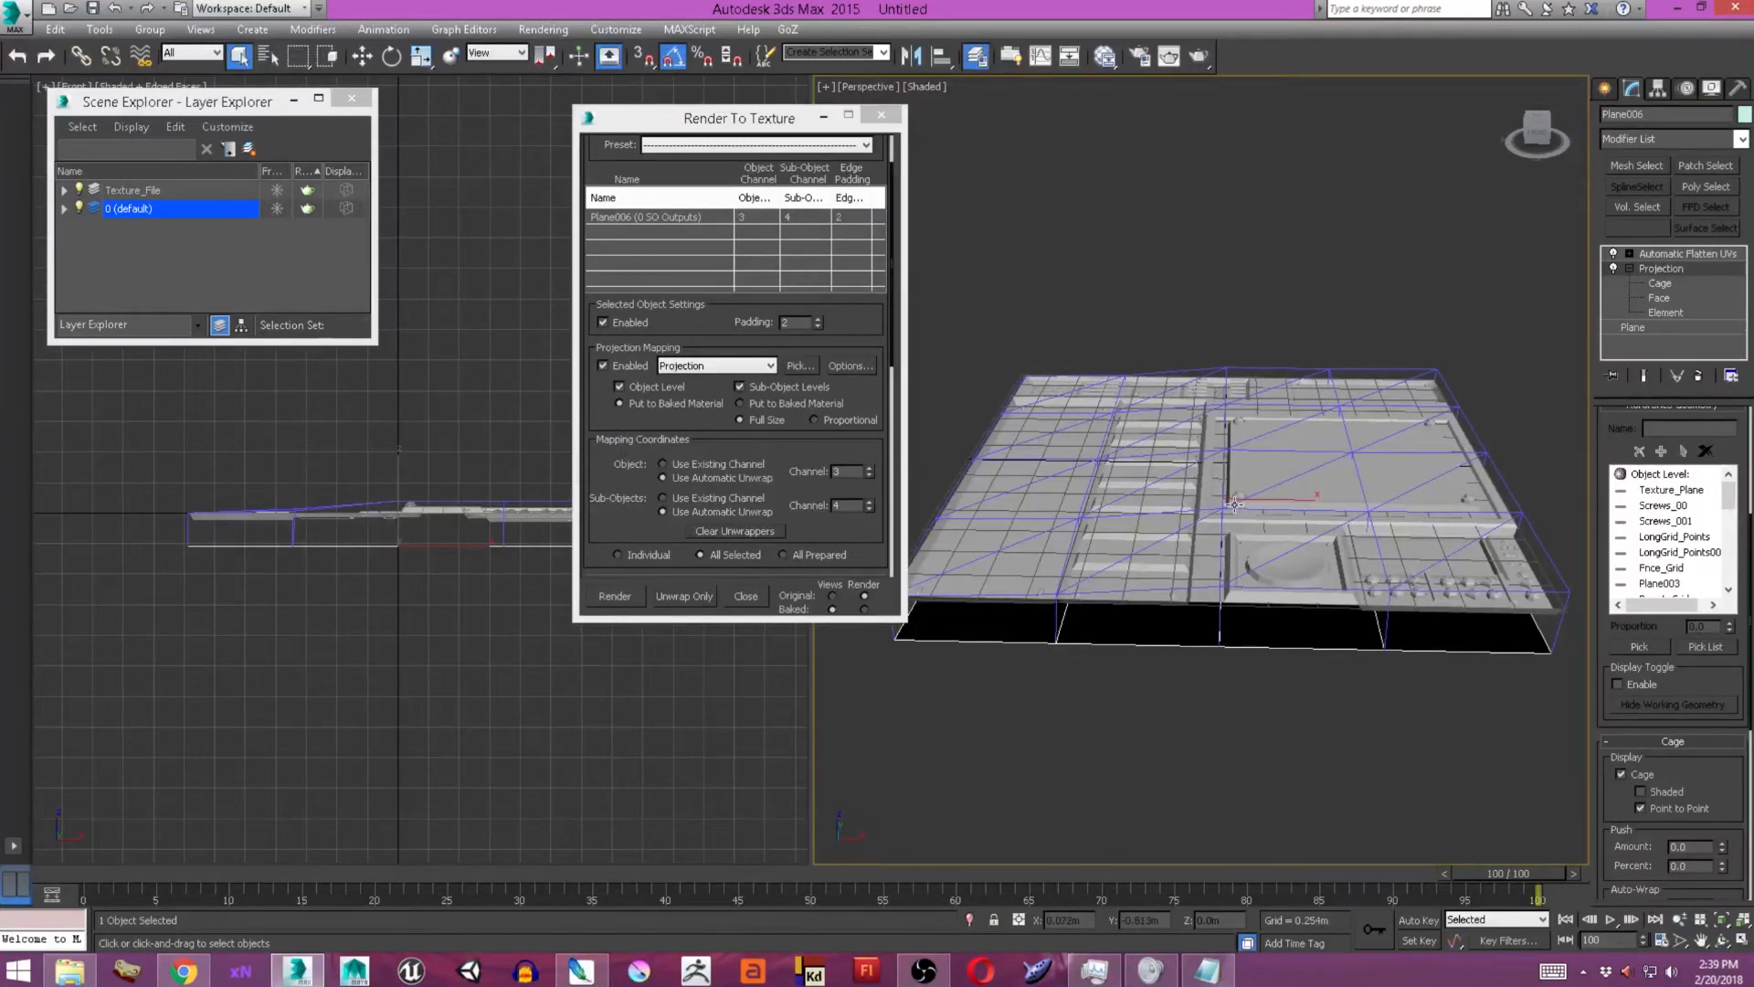
{"action": "left_click", "coordinate": [828, 317]}
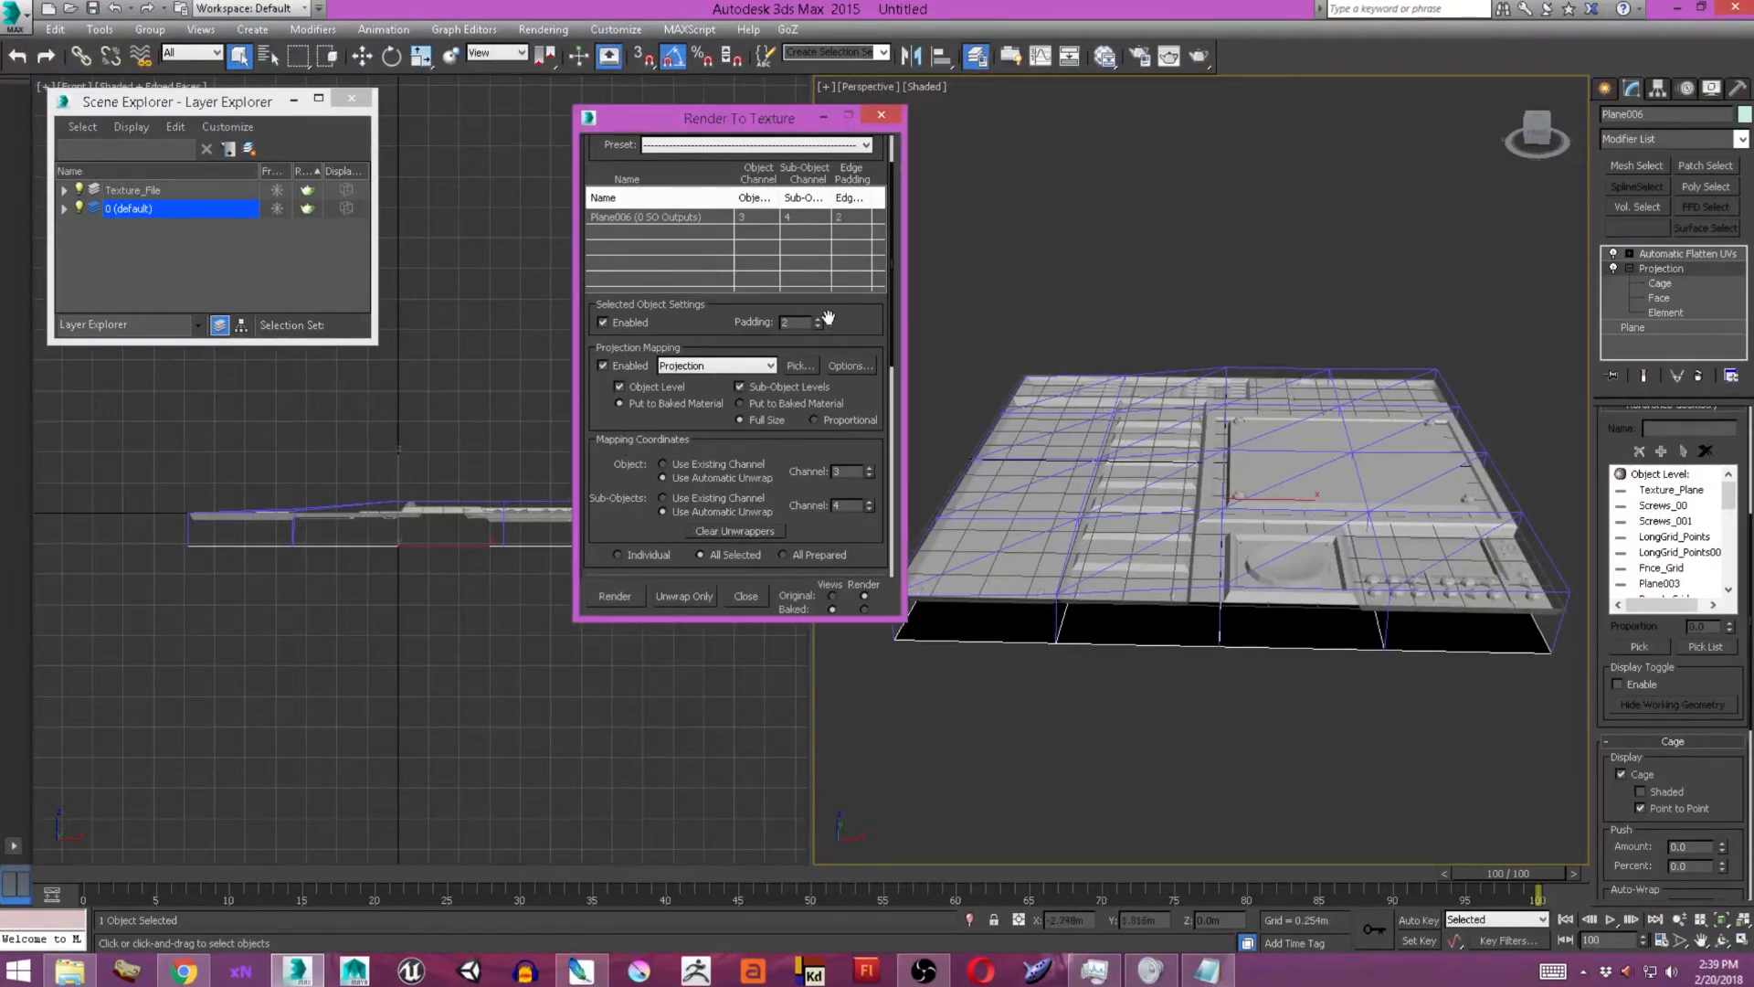
{"action": "scroll", "coordinate": [781, 322], "scroll_direction": "up", "scroll_amount": 2}
{"action": "scroll", "coordinate": [713, 466], "scroll_direction": "down", "scroll_amount": 1}
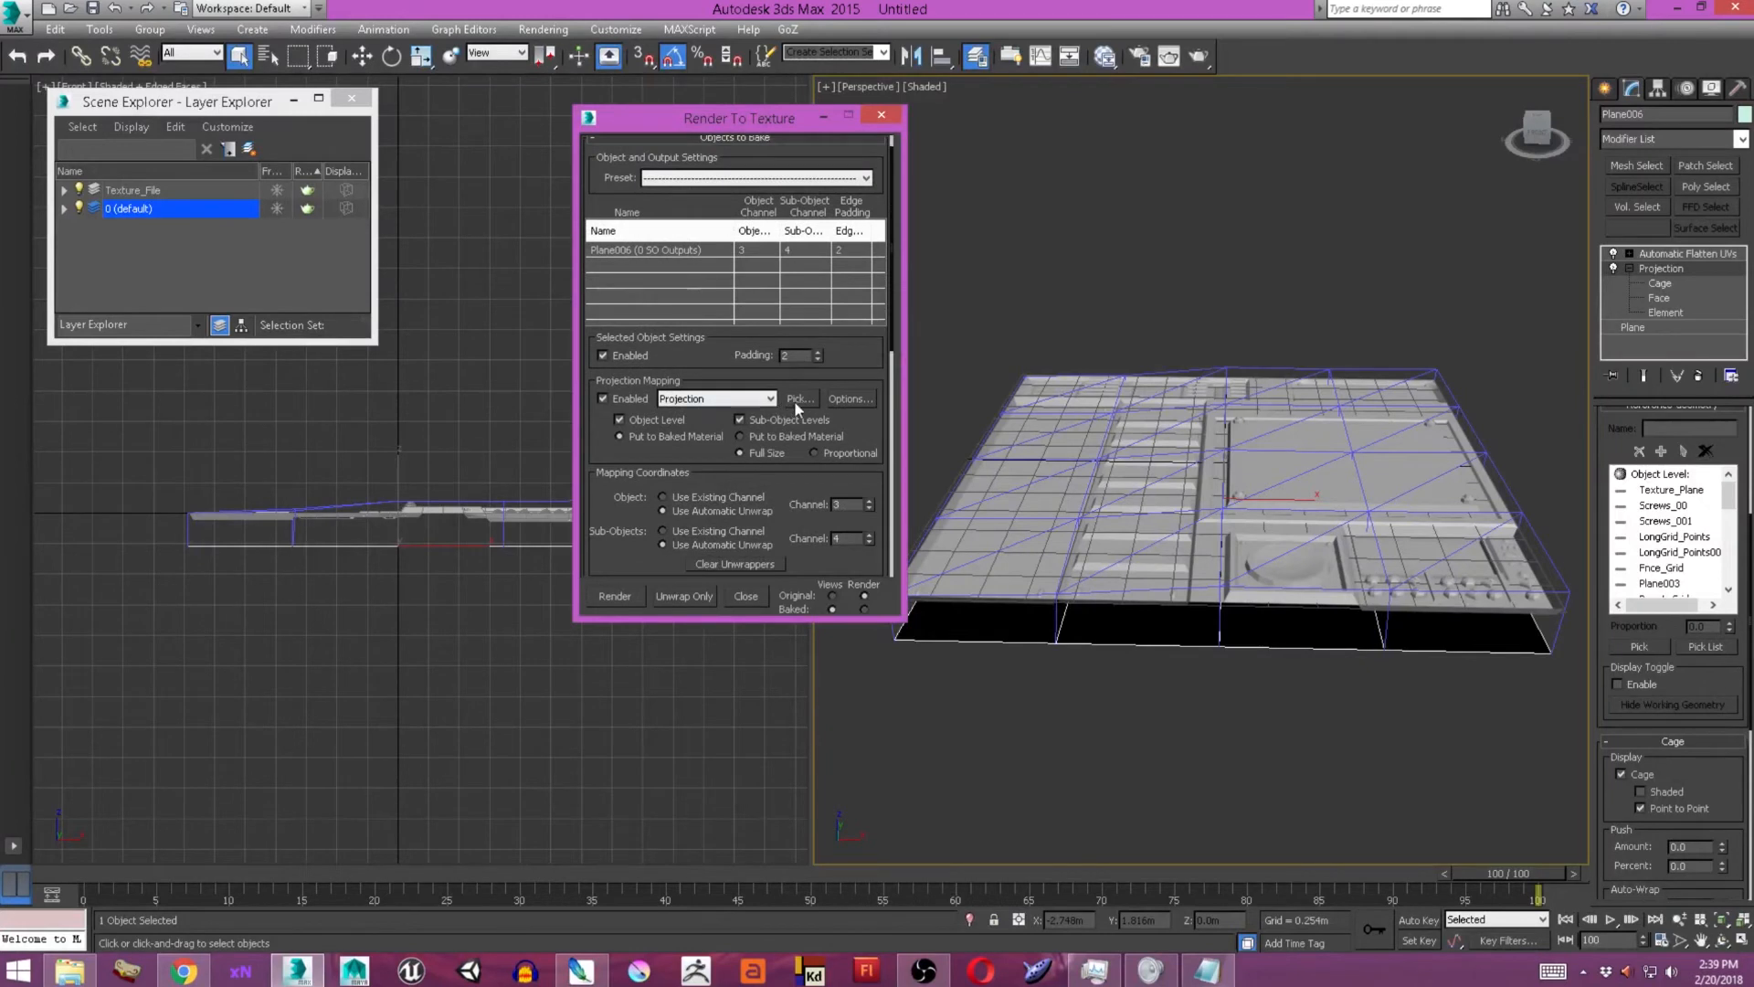
{"action": "scroll", "coordinate": [792, 400], "scroll_direction": "down", "scroll_amount": 6}
{"action": "scroll", "coordinate": [829, 353], "scroll_direction": "up", "scroll_amount": 2}
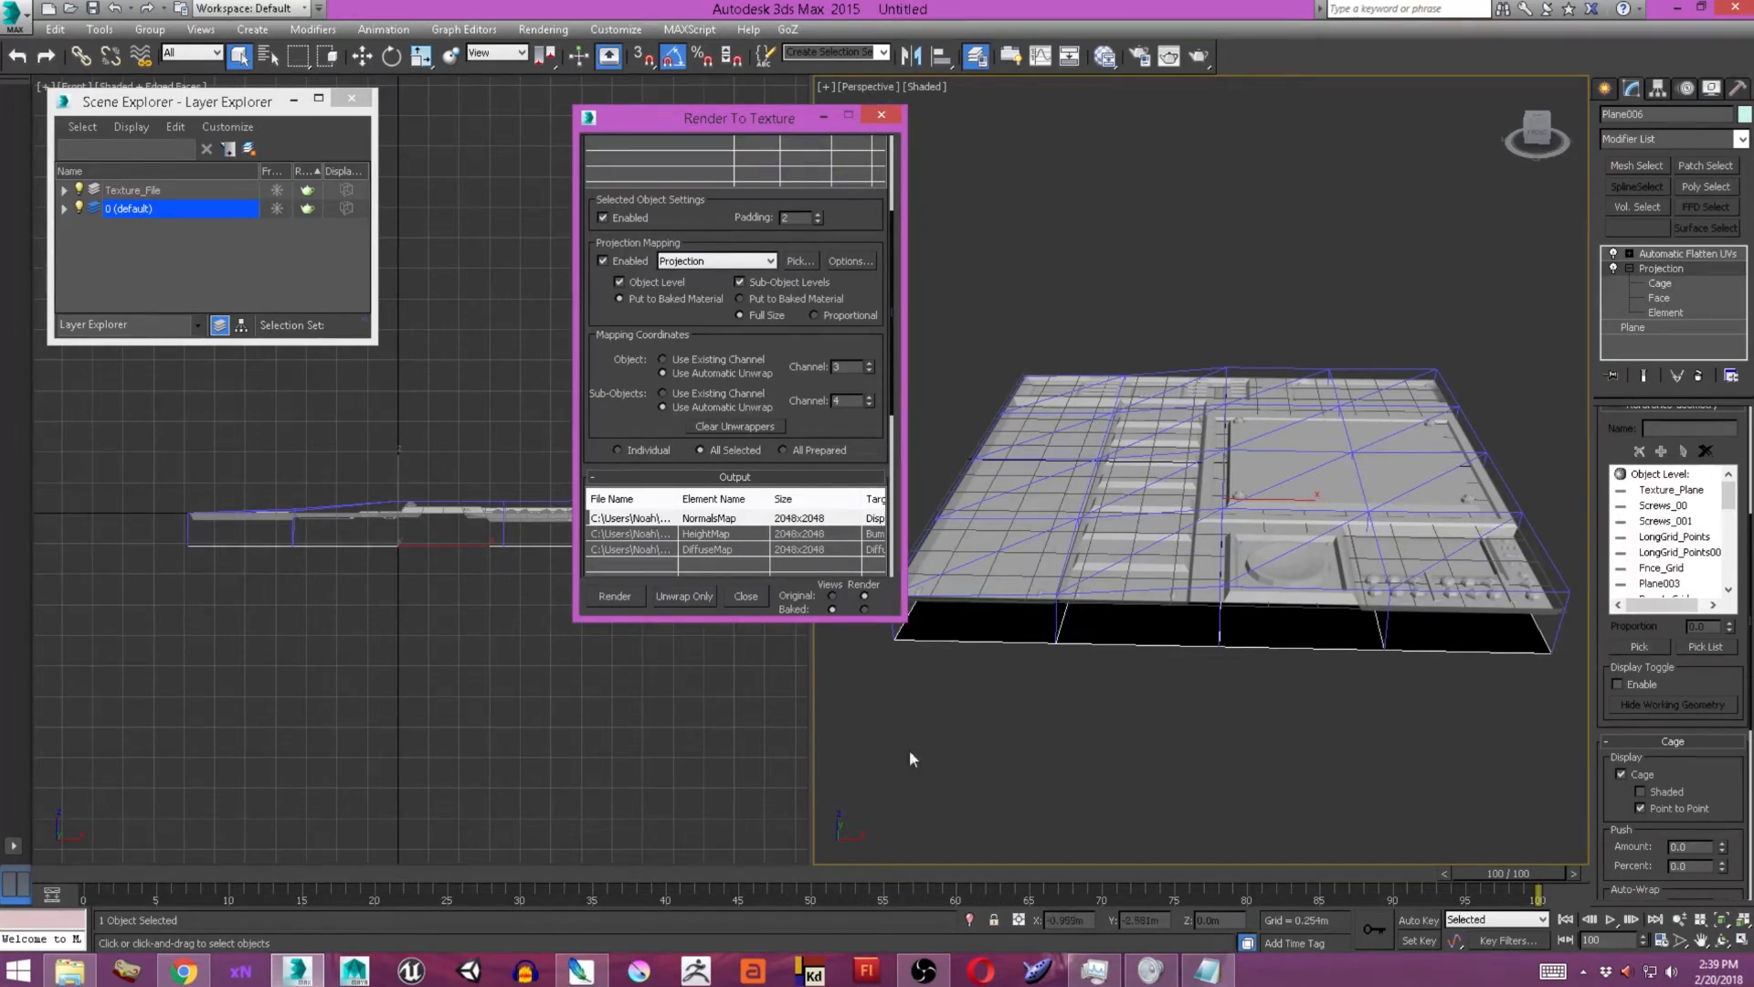
Render the normal, height and diffuse bake again, overwriting the existing files, and close the rendered image.
{"action": "left_click", "coordinate": [628, 594]}
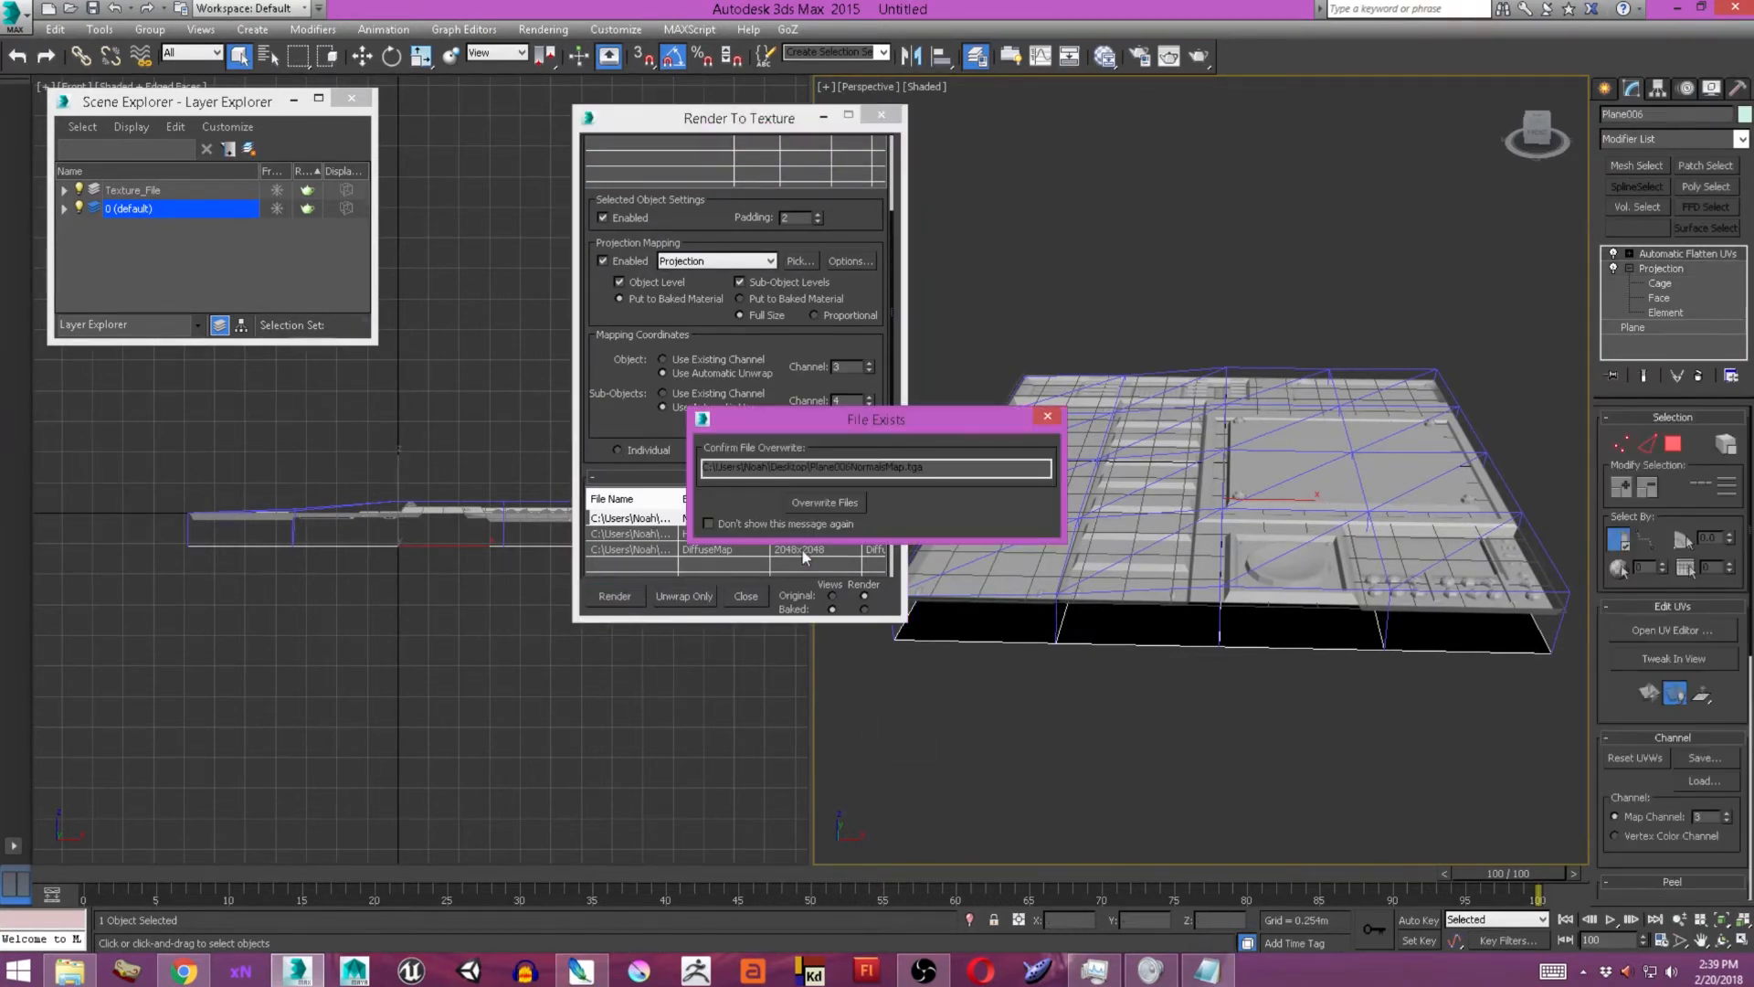
{"action": "left_click", "coordinate": [834, 505]}
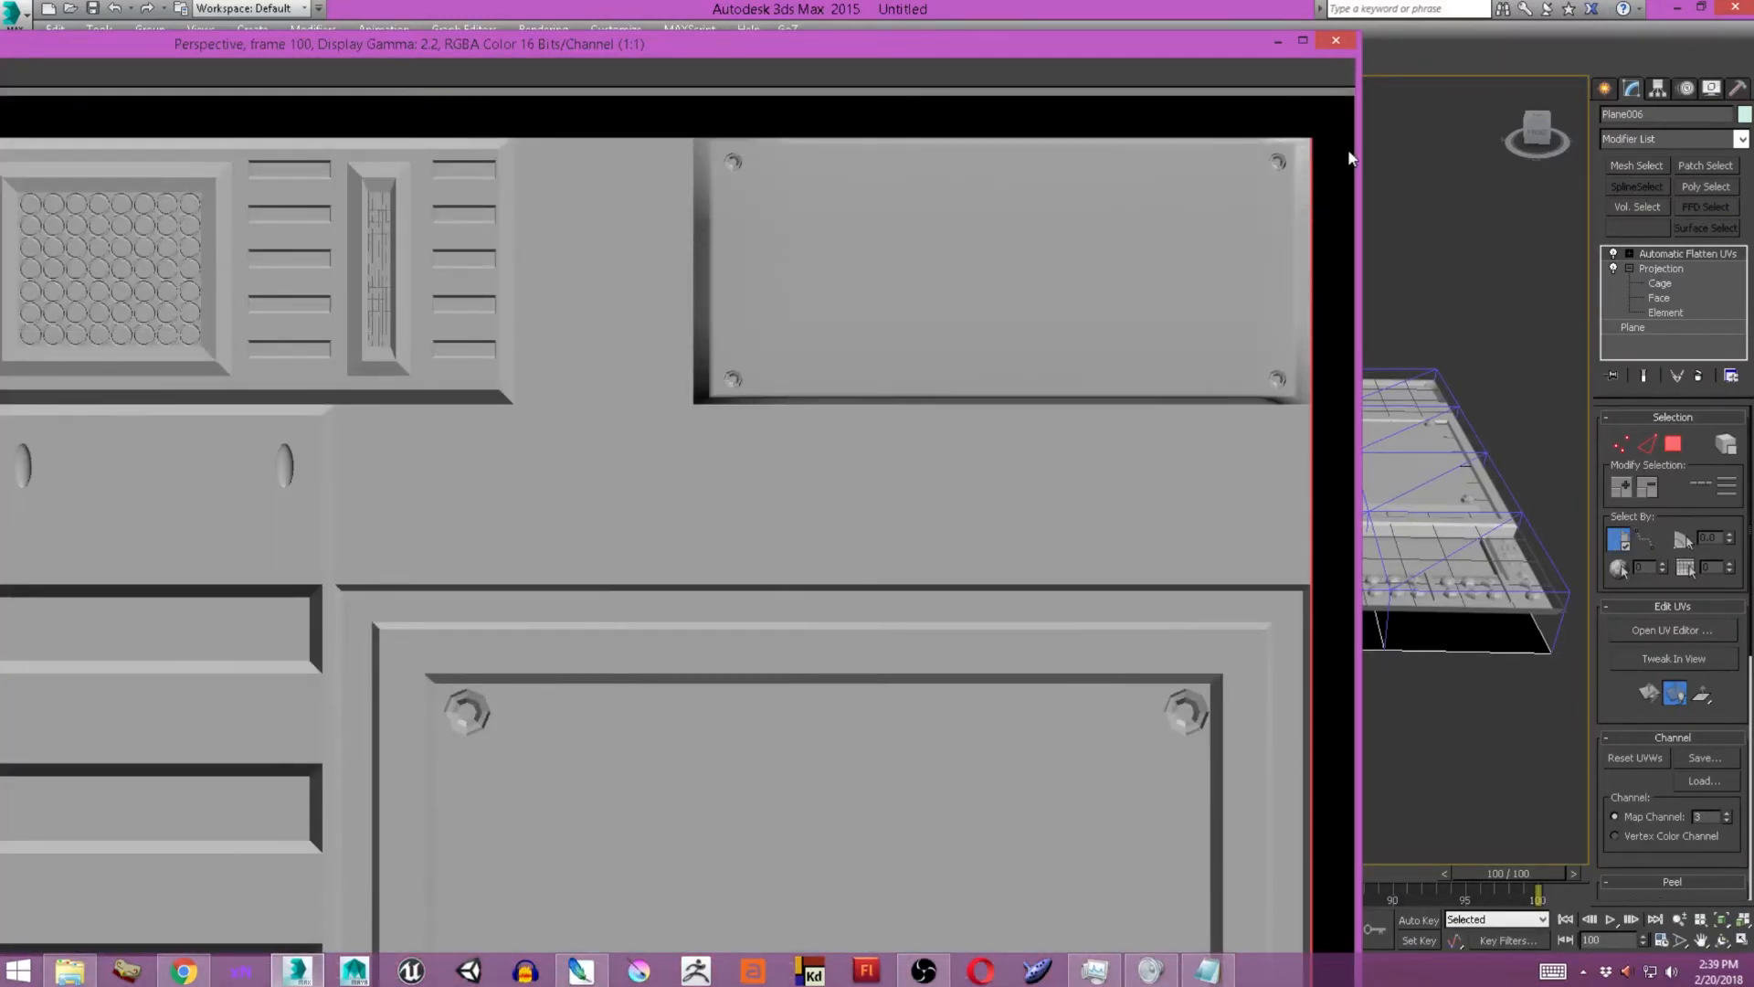
{"action": "left_click", "coordinate": [1335, 44]}
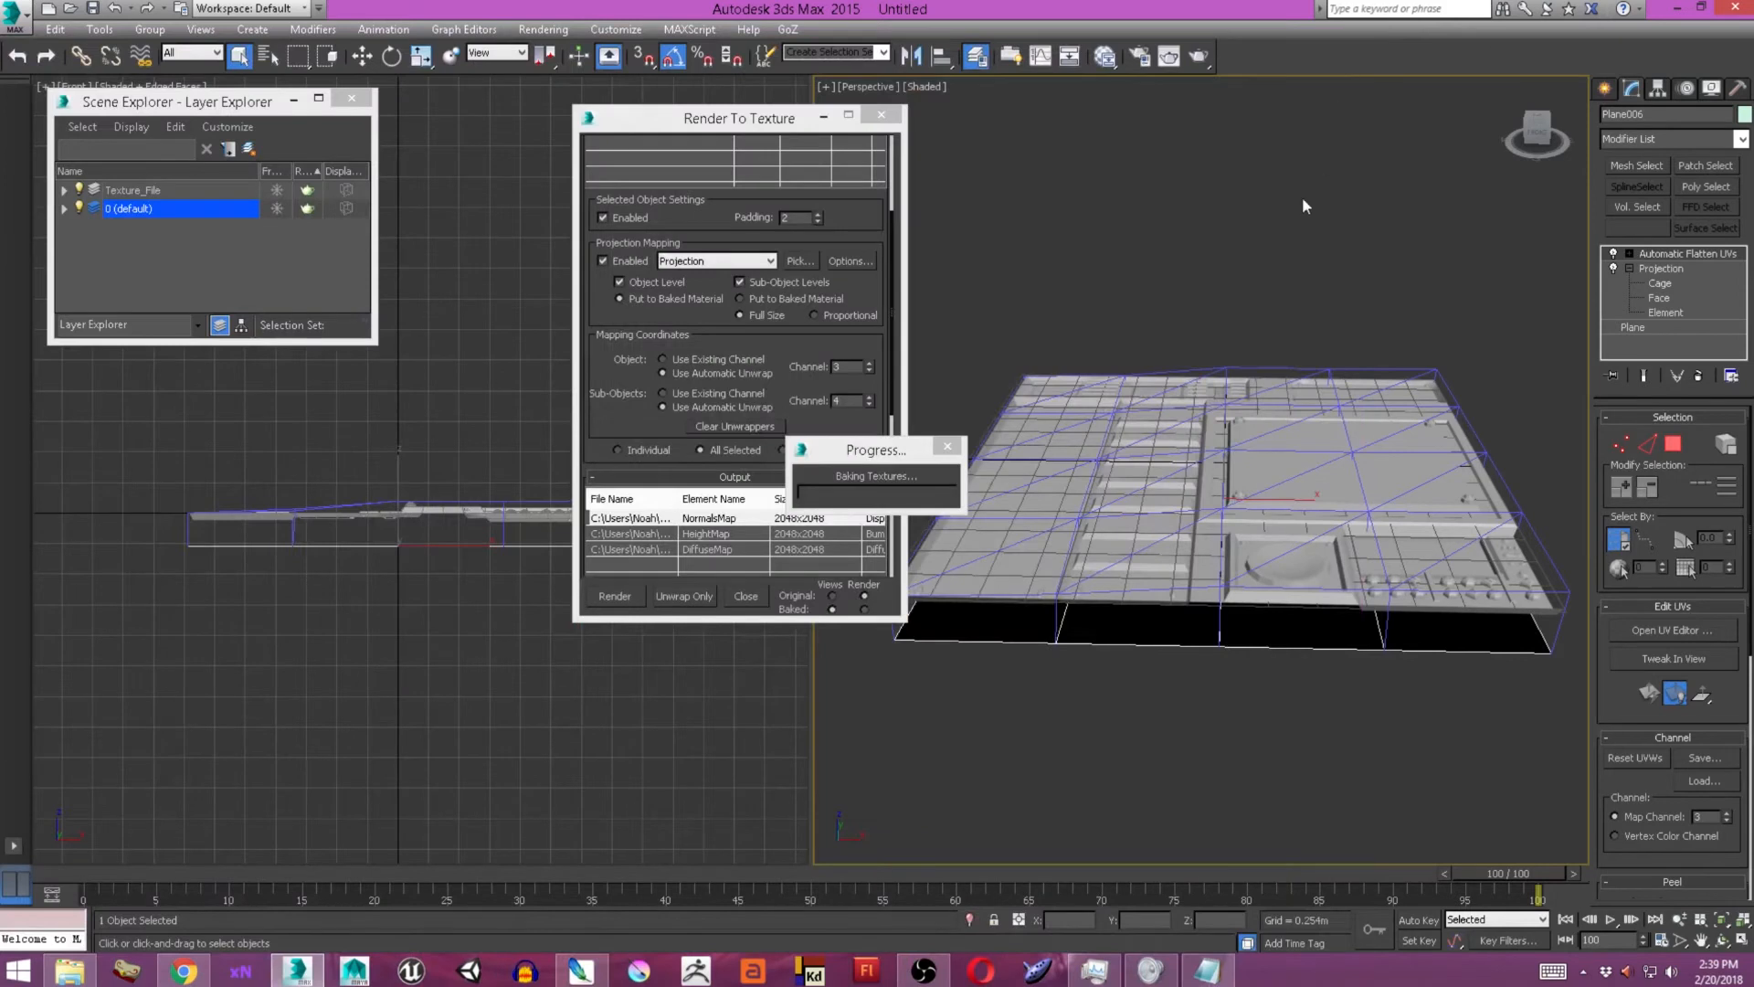
Open the baked Plane006 NormalsMap, HeightMap and DiffuseMap TGA files from the Desktop in Photoshop and spread out their windows.
{"action": "left_click", "coordinate": [1679, 11]}
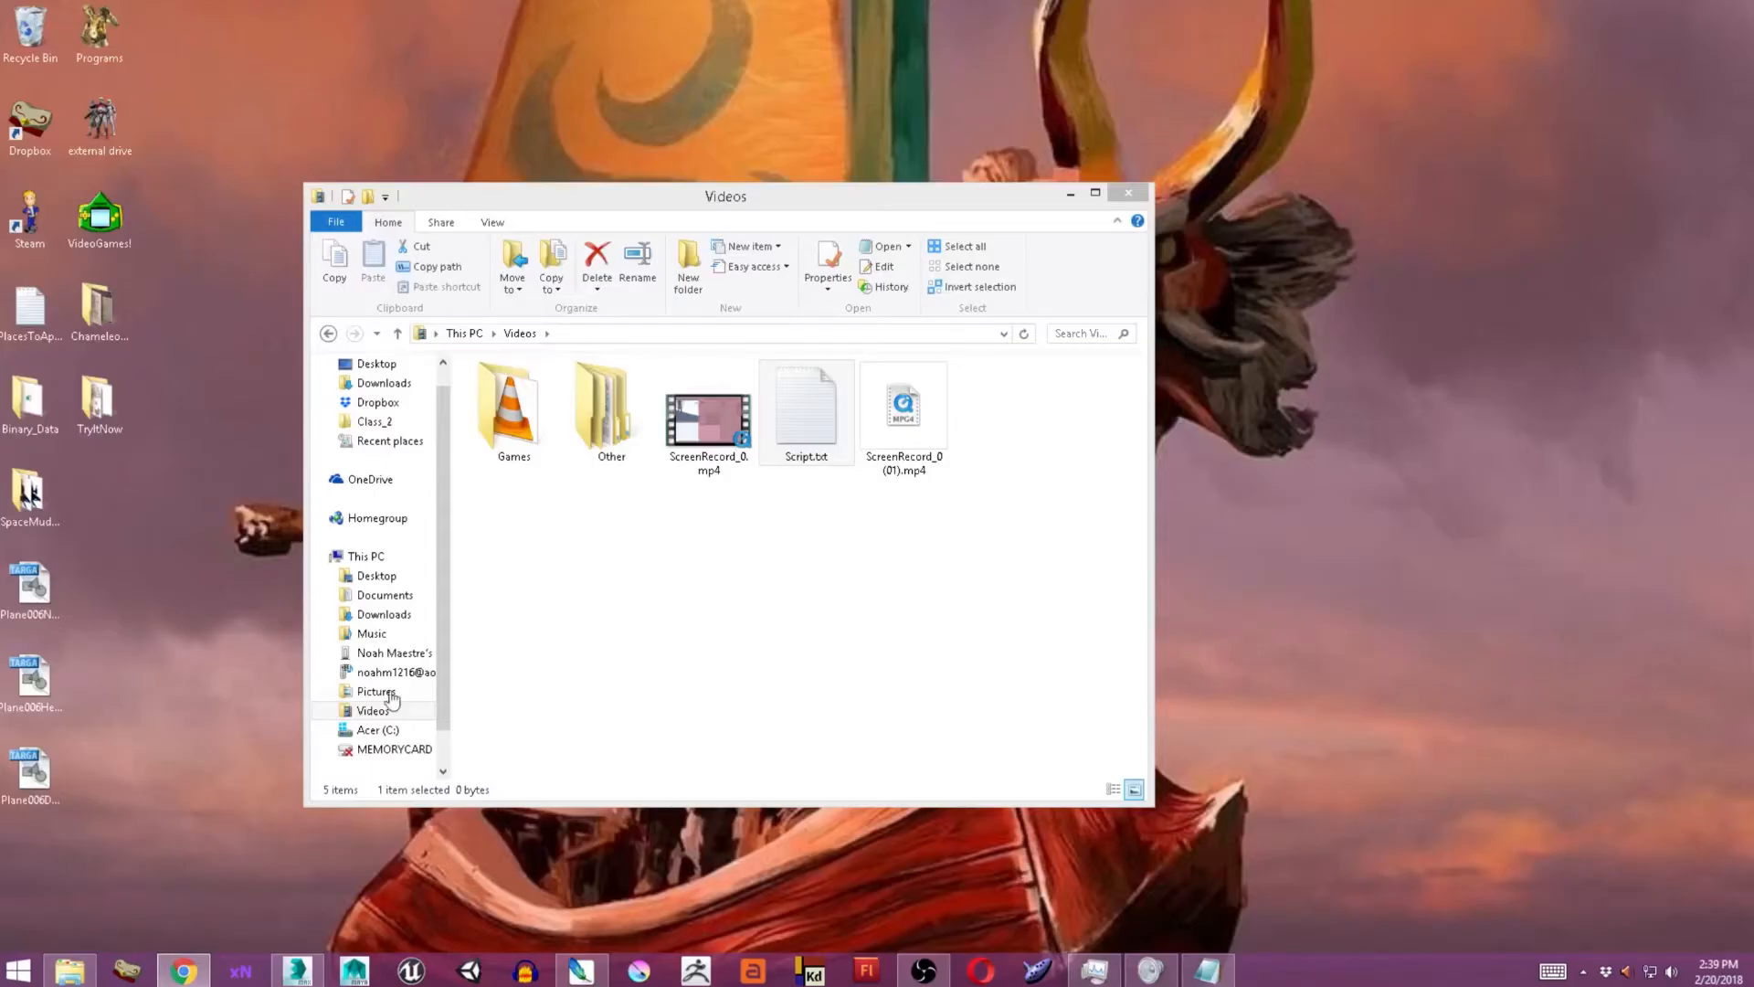
{"action": "left_click_drag", "start_coordinate": [141, 806], "coordinate": [781, 594]}
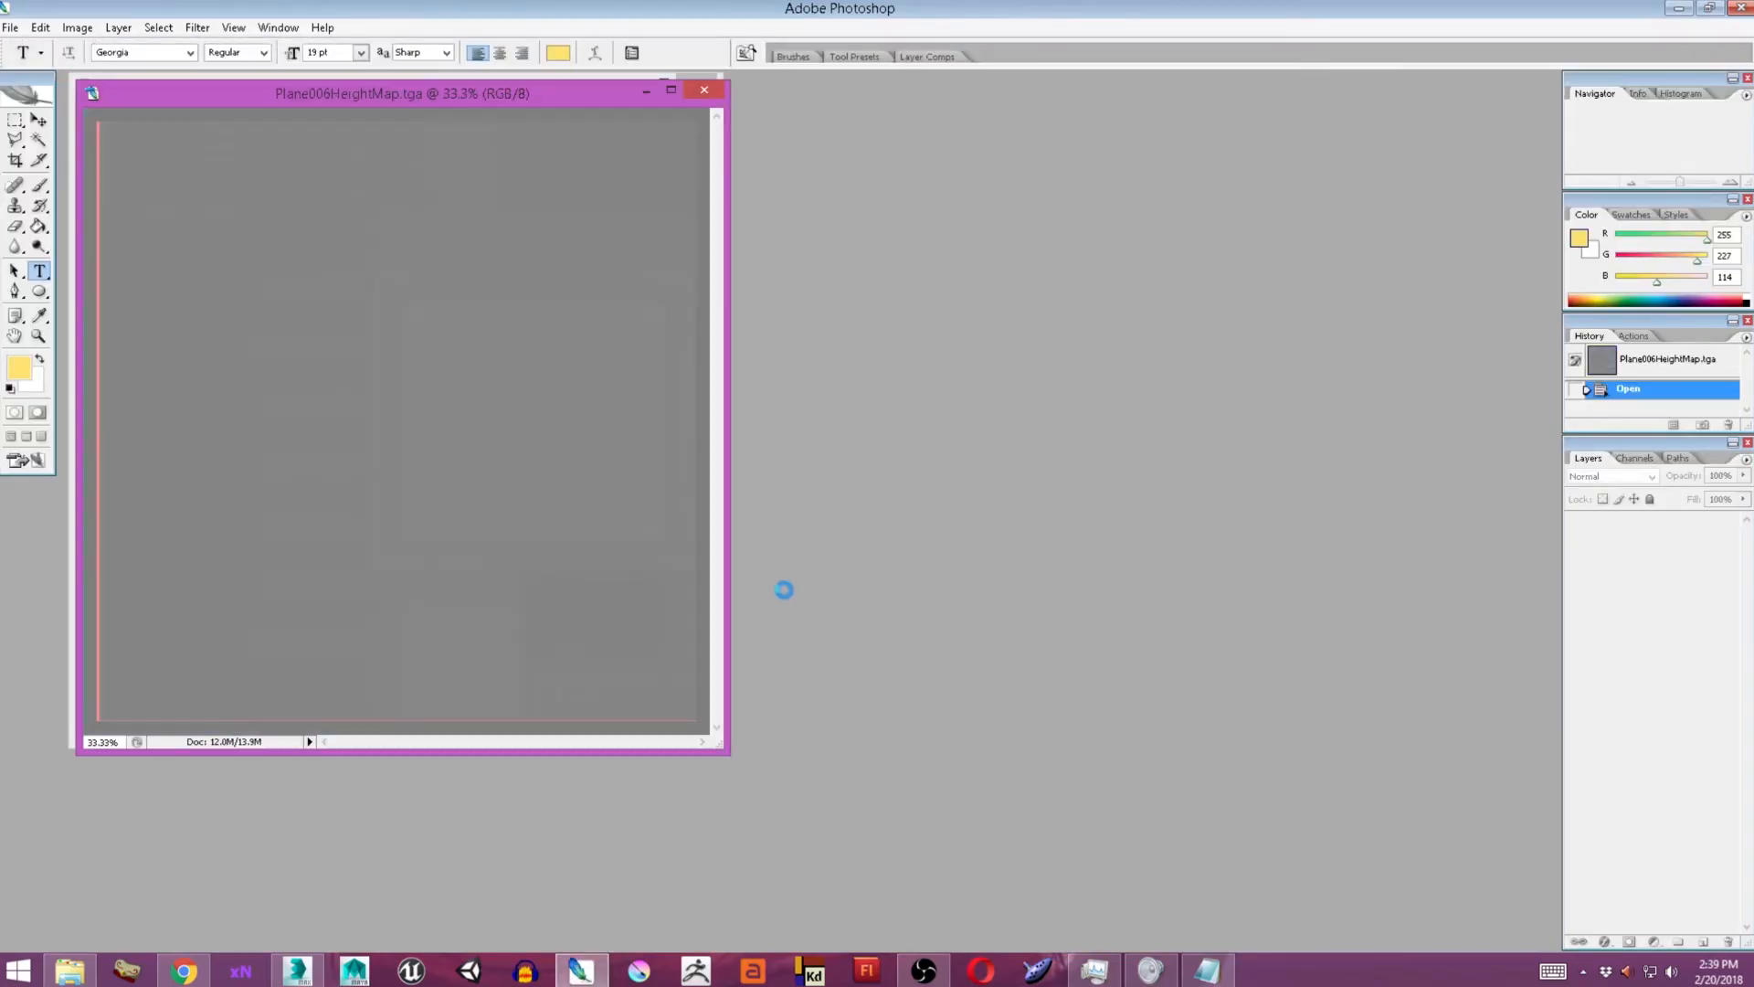
{"action": "left_click_drag", "start_coordinate": [532, 109], "coordinate": [1361, 164]}
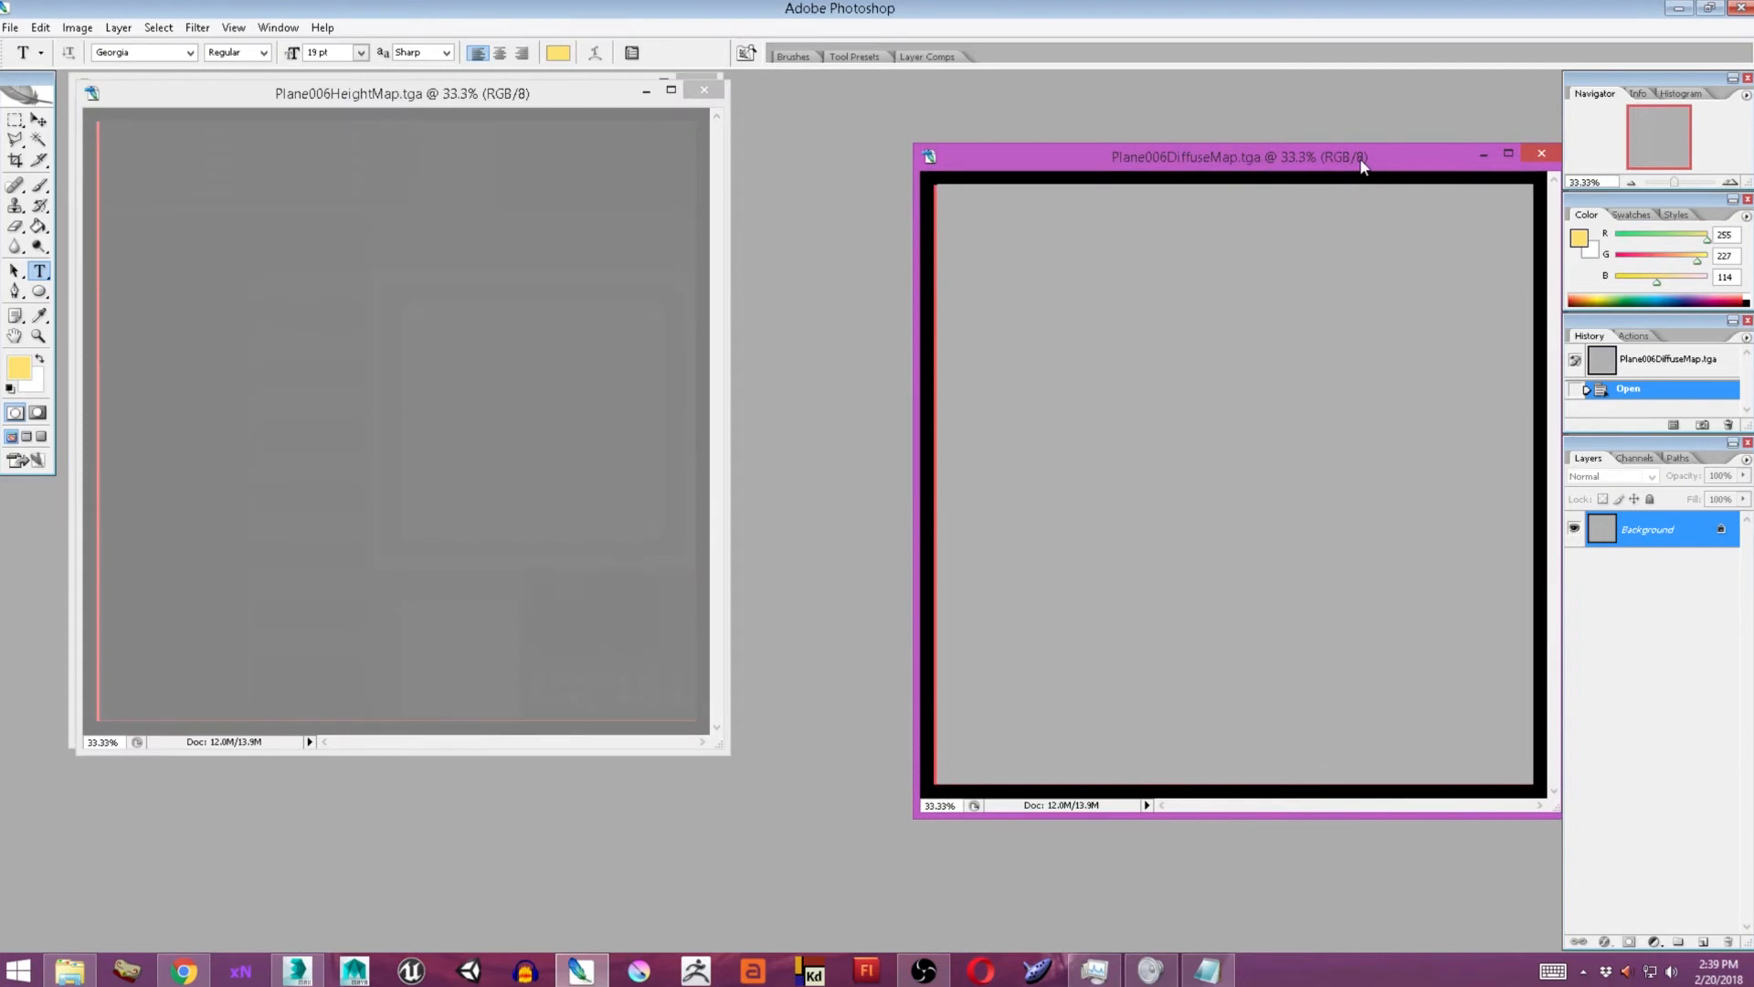
{"action": "left_click_drag", "start_coordinate": [493, 97], "coordinate": [1155, 332]}
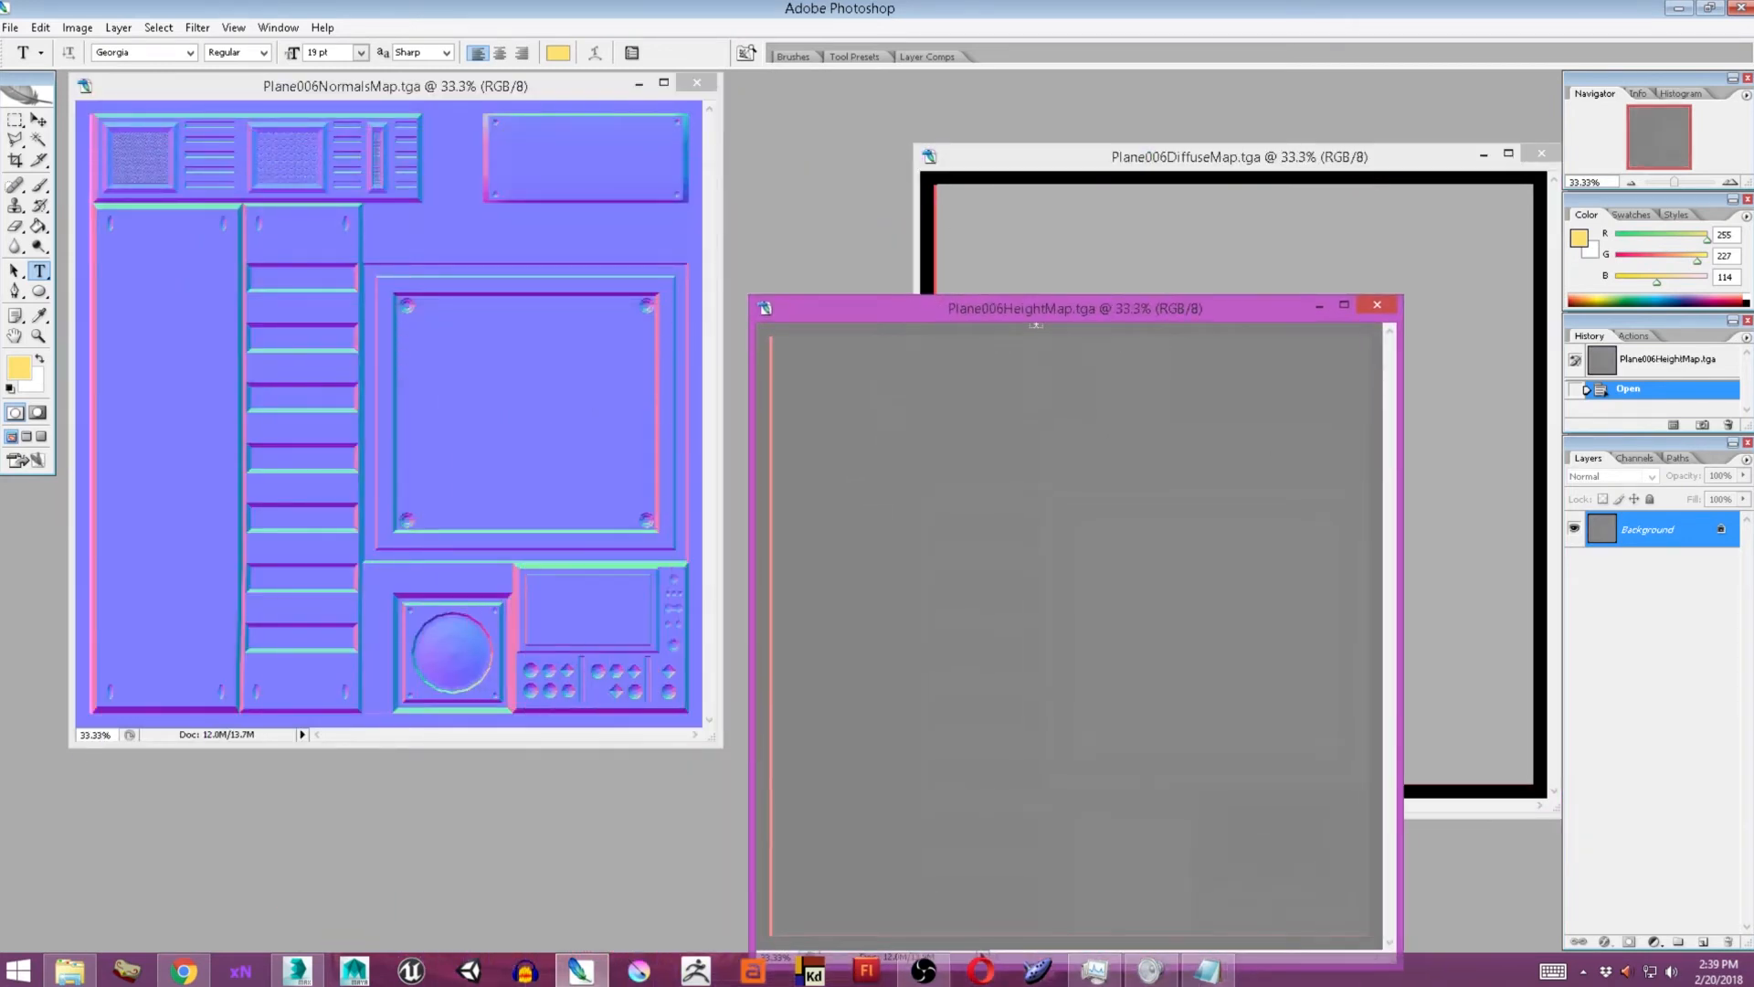
{"action": "left_click_drag", "start_coordinate": [441, 91], "coordinate": [543, 106]}
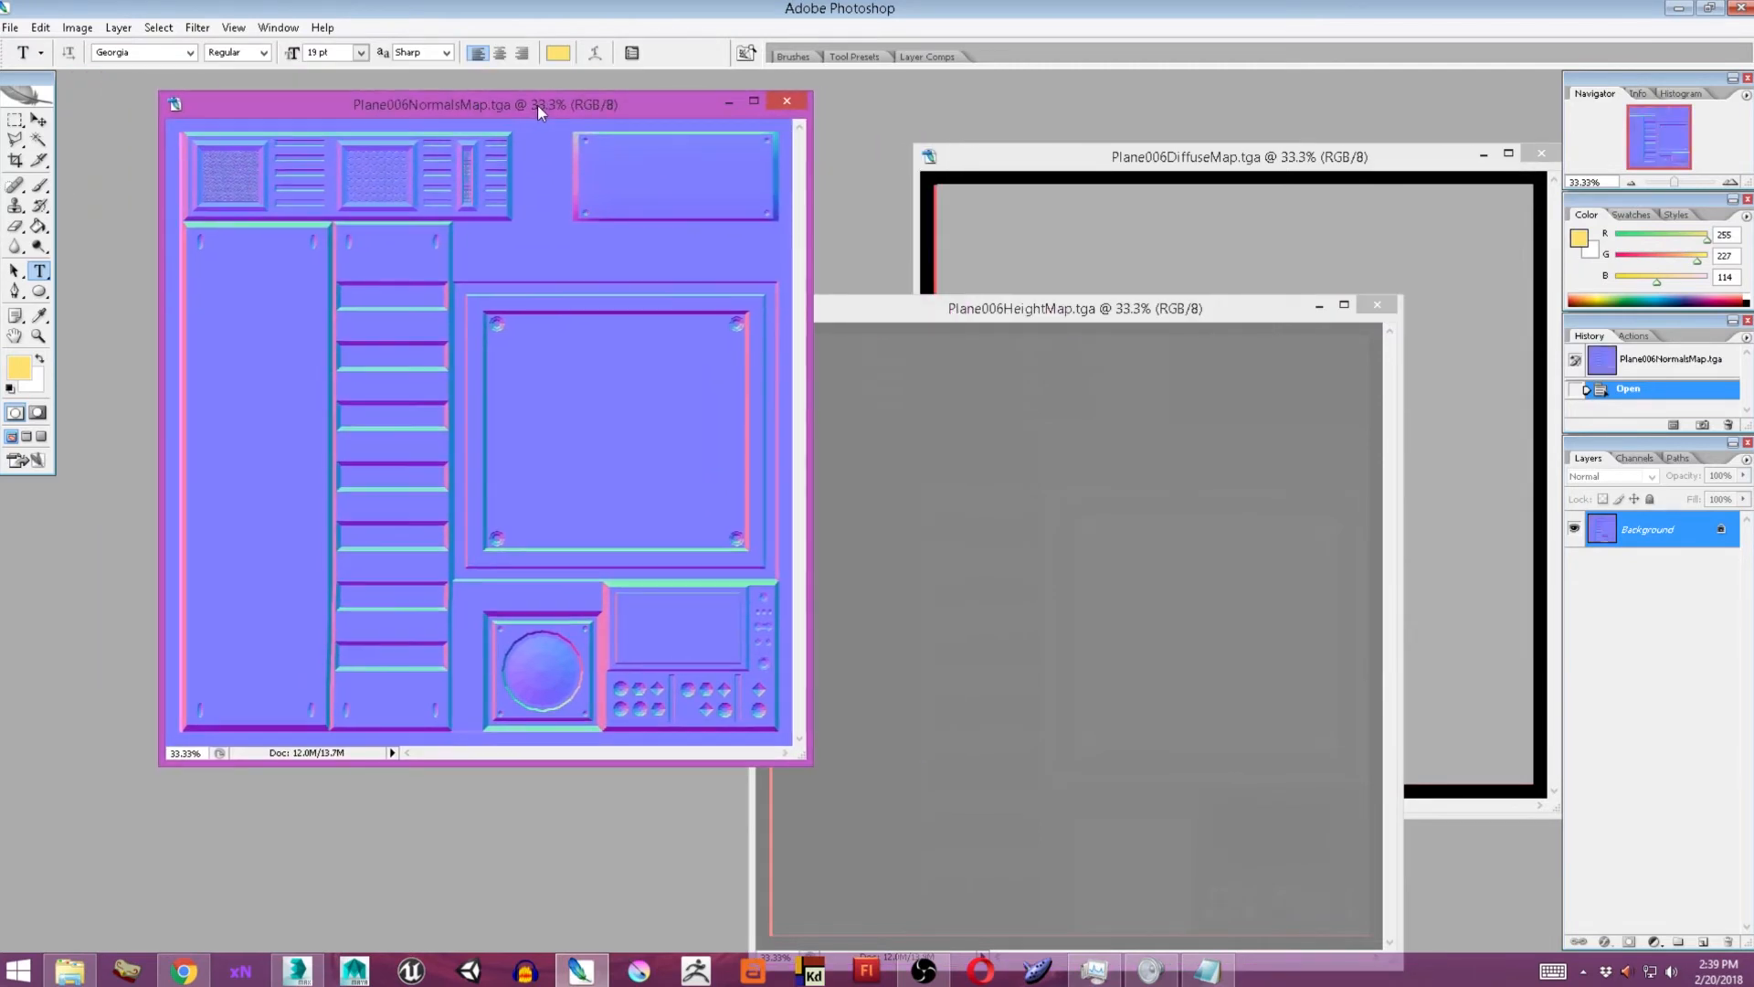
{"action": "left_click_drag", "start_coordinate": [535, 106], "coordinate": [529, 107]}
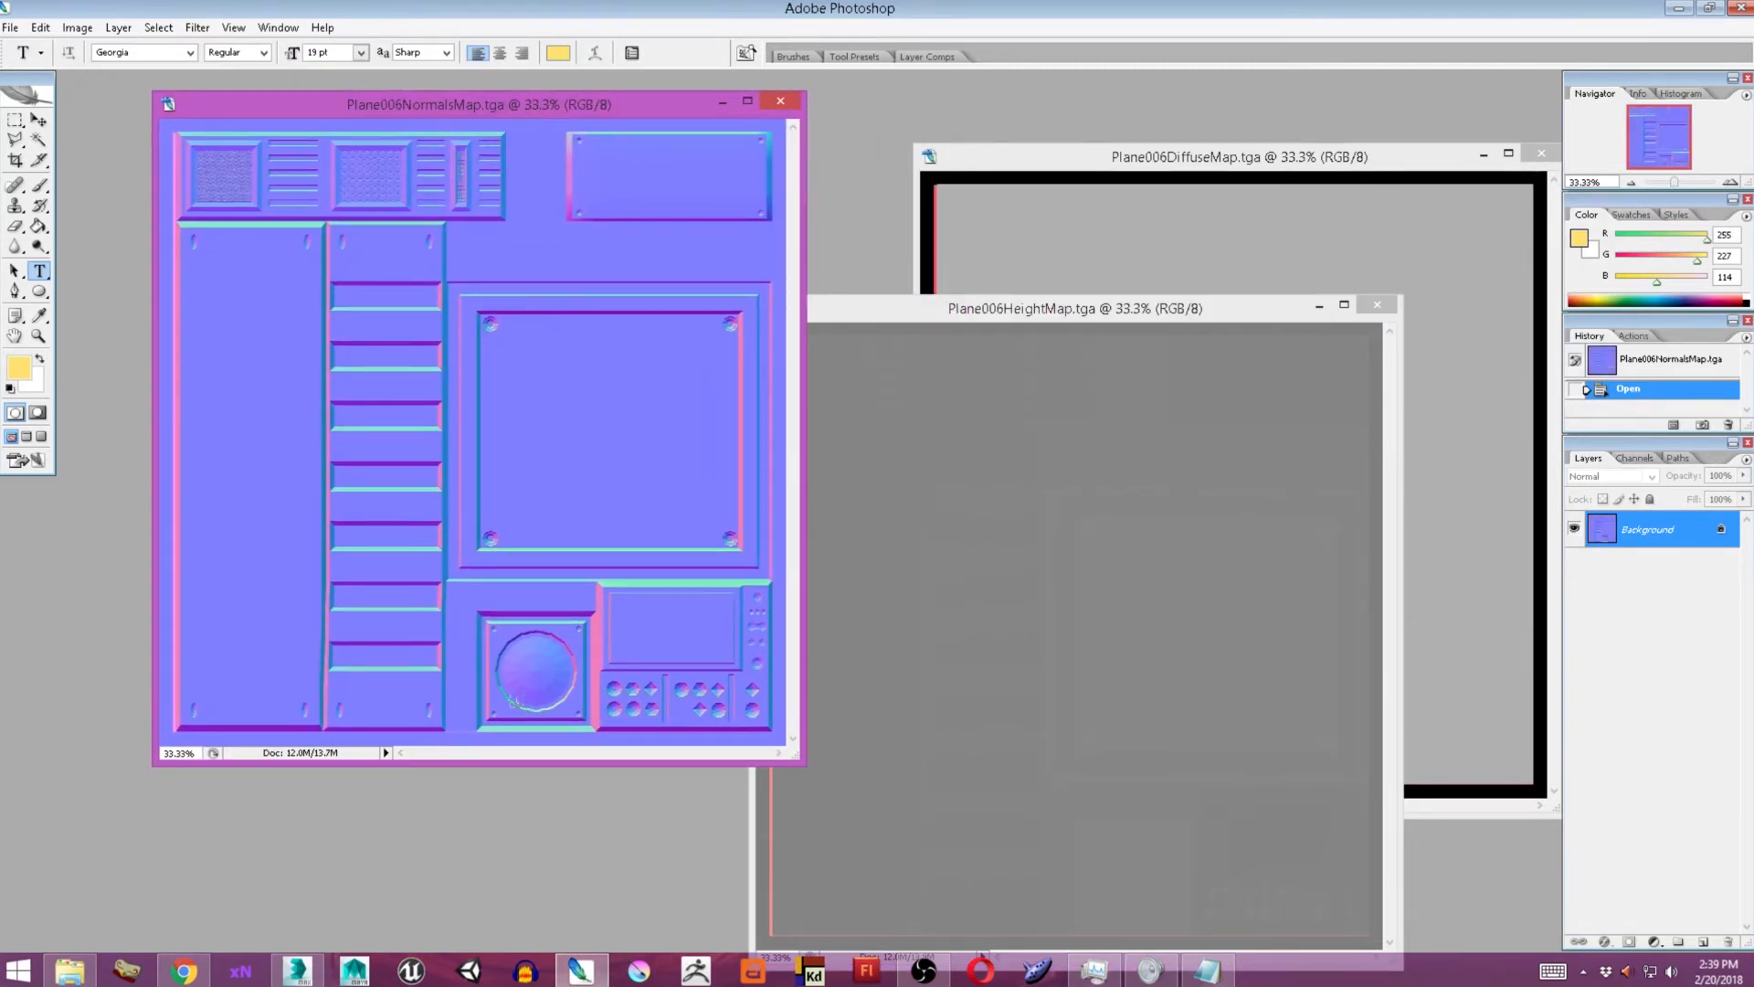
Inspect the normal map's screws, panels and grilles up close at 100% zoom, and fit the whole map in view.
{"action": "key", "text": "ctrl"}
{"action": "key", "text": "ctrl+plus"}
{"action": "key", "text": "ctrl+plus"}
{"action": "key", "text": "ctrl+plus"}
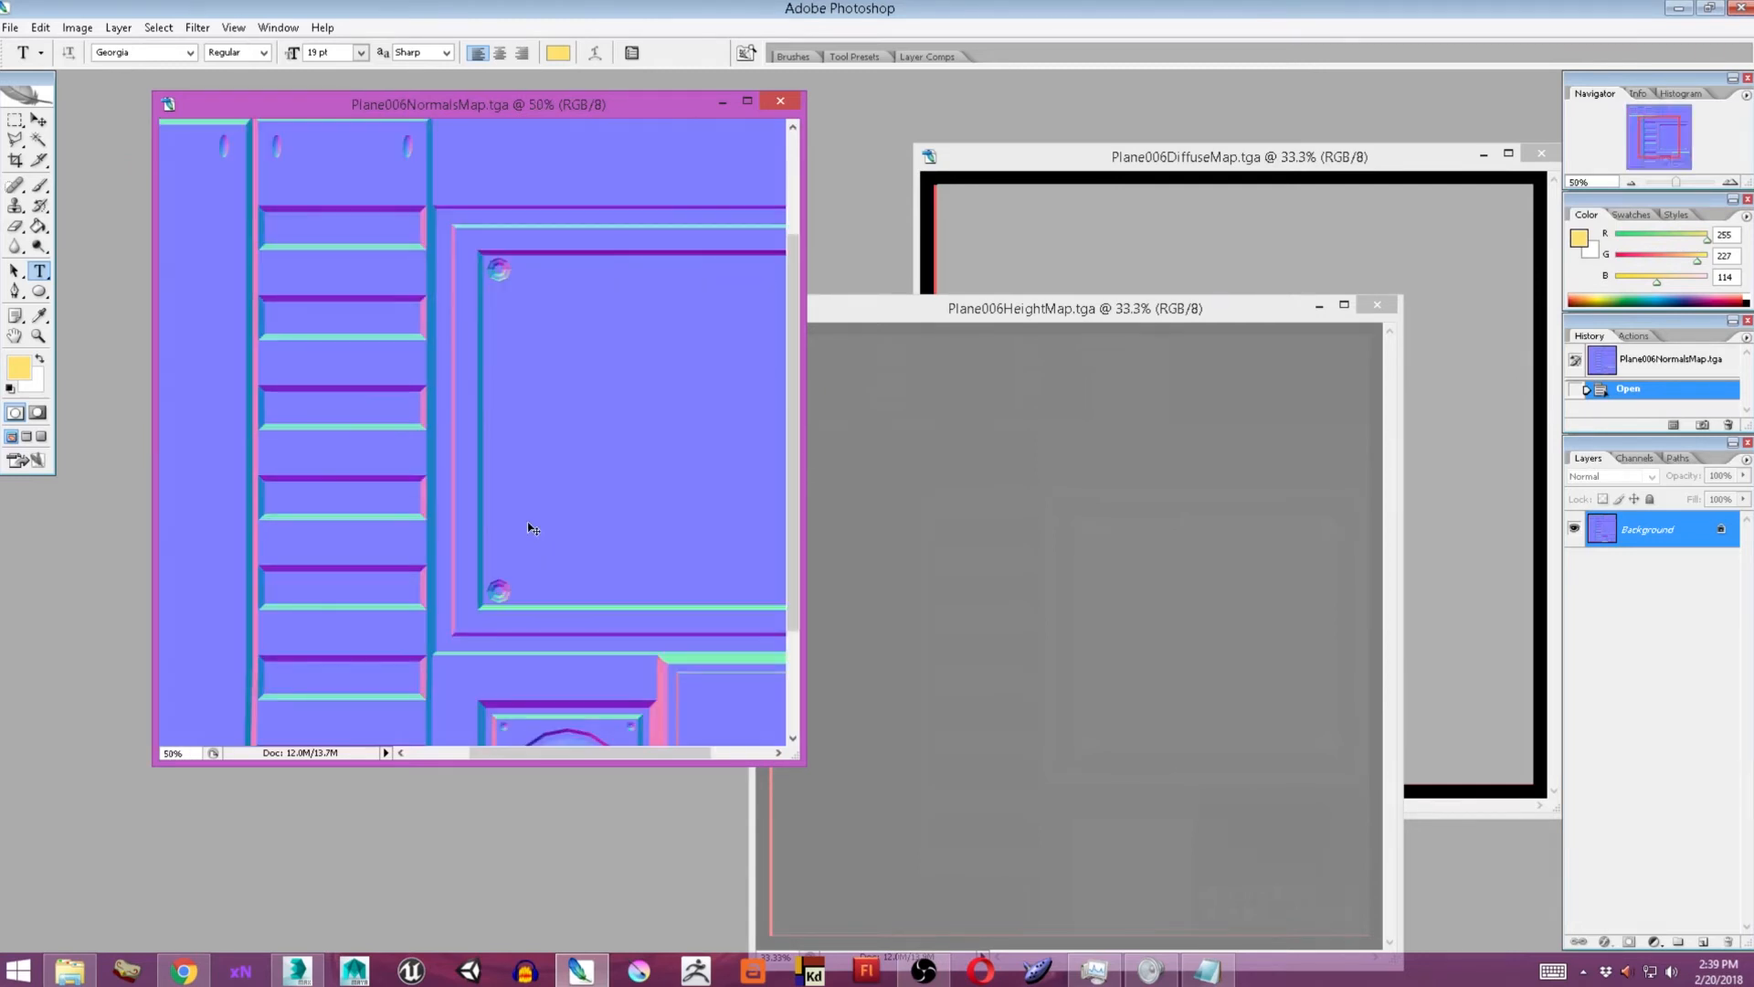
{"action": "left_click_drag", "start_coordinate": [548, 587], "coordinate": [566, 454]}
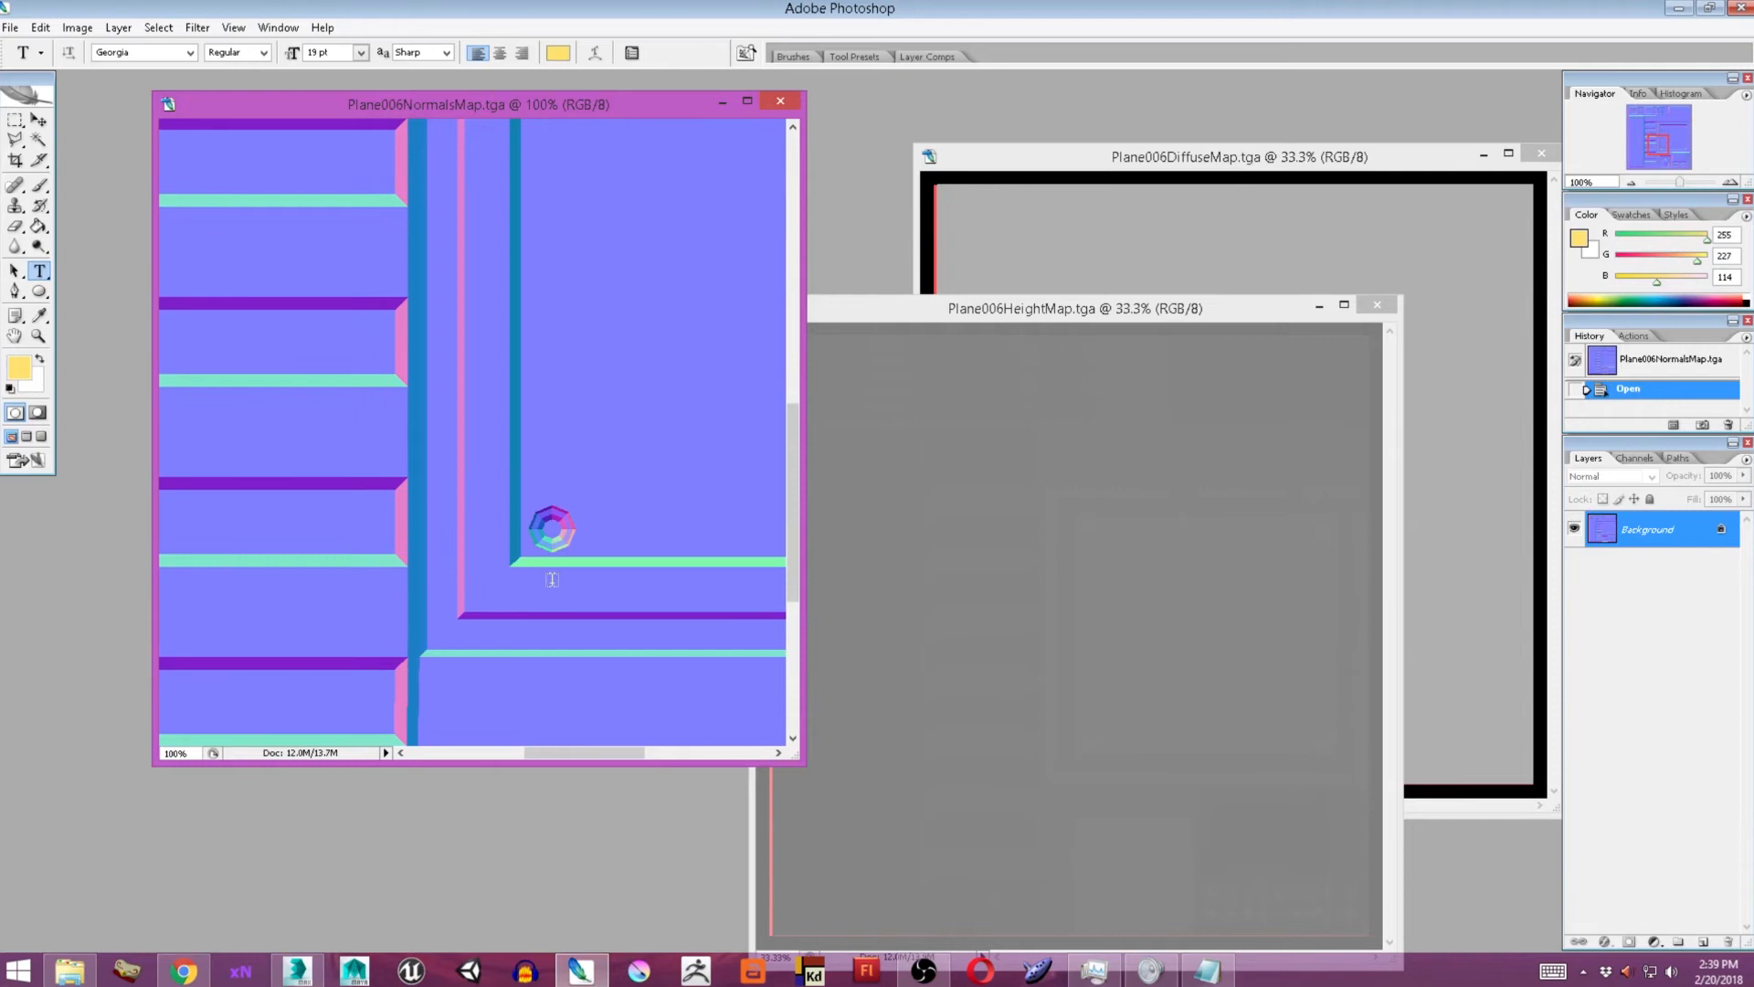
{"action": "left_click_drag", "start_coordinate": [594, 326], "coordinate": [1047, 736]}
{"action": "left_click_drag", "start_coordinate": [527, 424], "coordinate": [139, 384]}
{"action": "left_click_drag", "start_coordinate": [704, 409], "coordinate": [28, 330]}
{"action": "left_click_drag", "start_coordinate": [425, 359], "coordinate": [410, 493]}
{"action": "key", "text": "ctrl+0"}
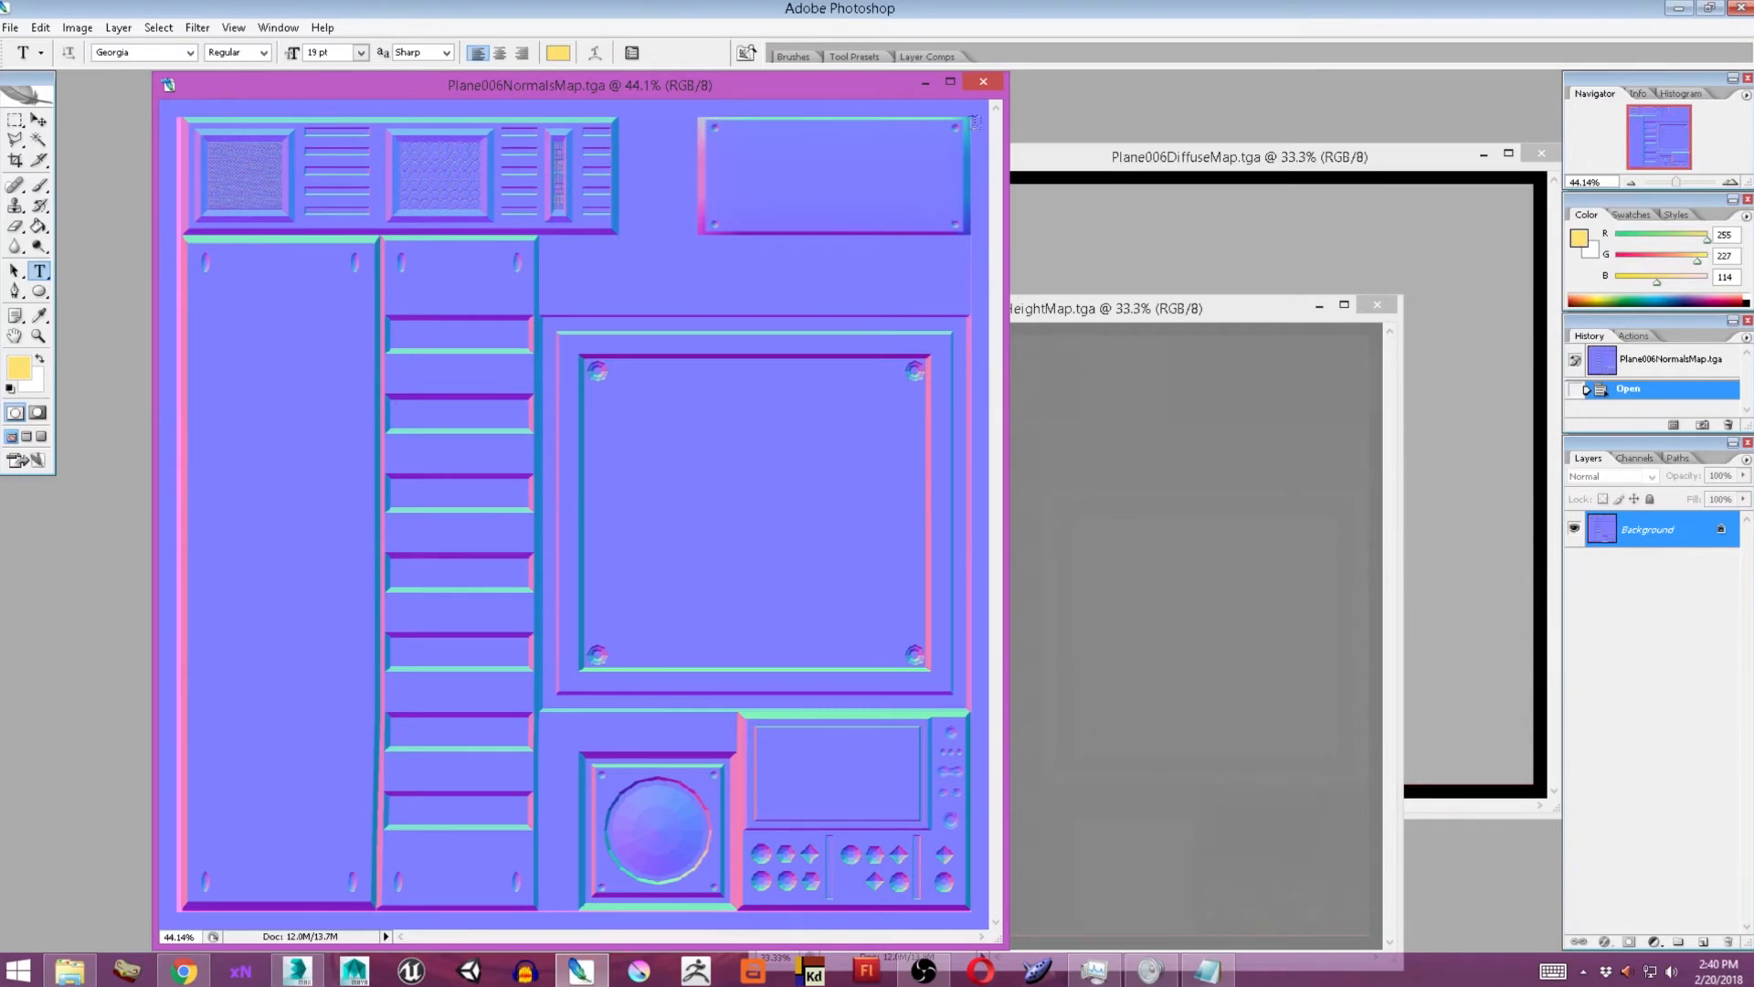
Close the normal, height and diffuse map images in Photoshop and switch back to 3ds Max.
{"action": "left_click", "coordinate": [983, 82]}
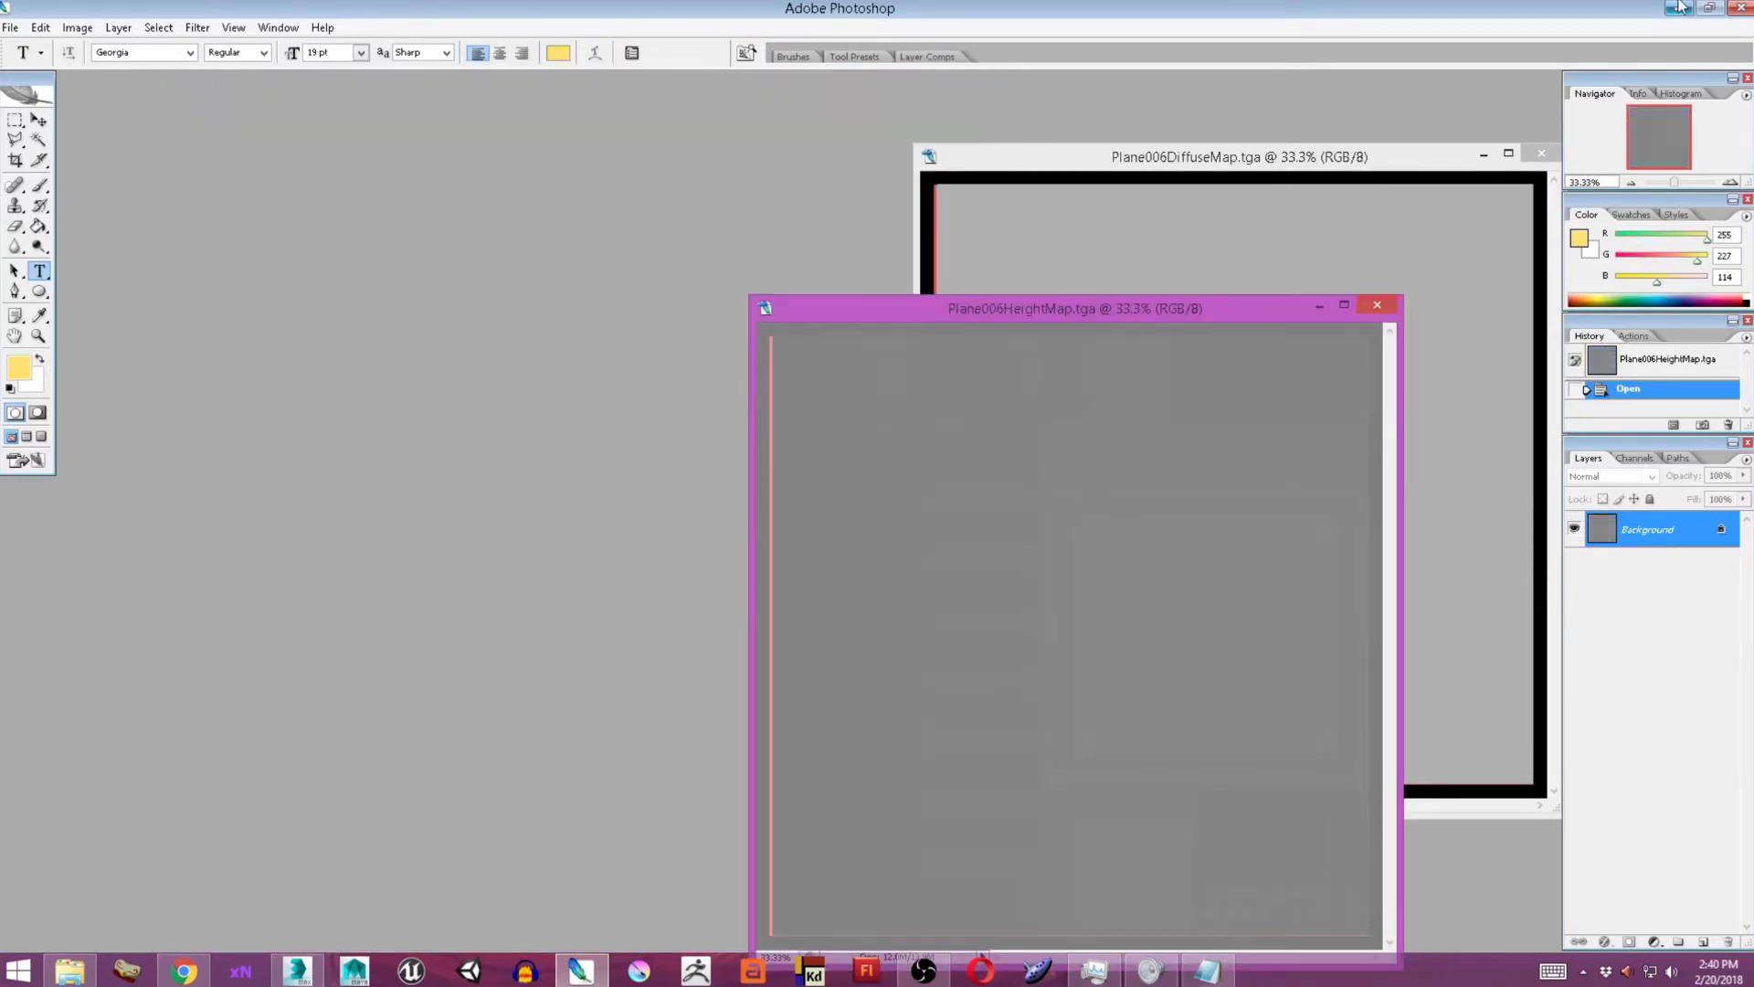
{"action": "left_click", "coordinate": [1377, 304]}
{"action": "left_click", "coordinate": [1541, 154]}
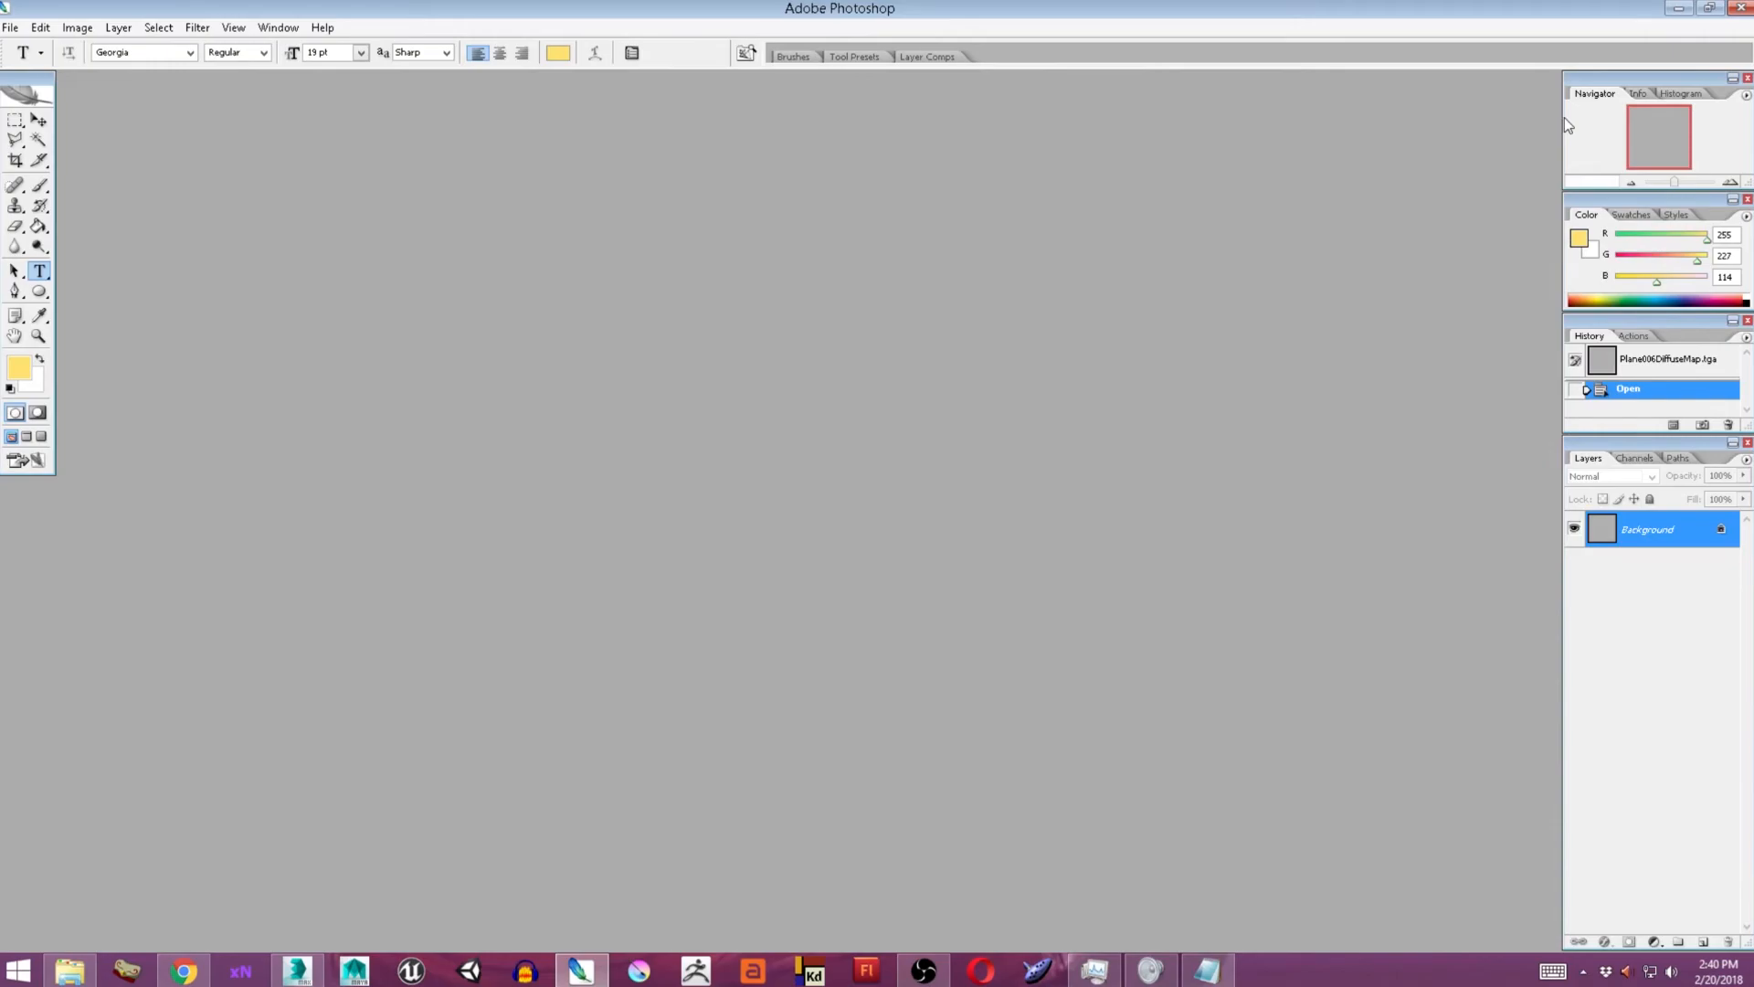
{"action": "left_click", "coordinate": [1676, 9]}
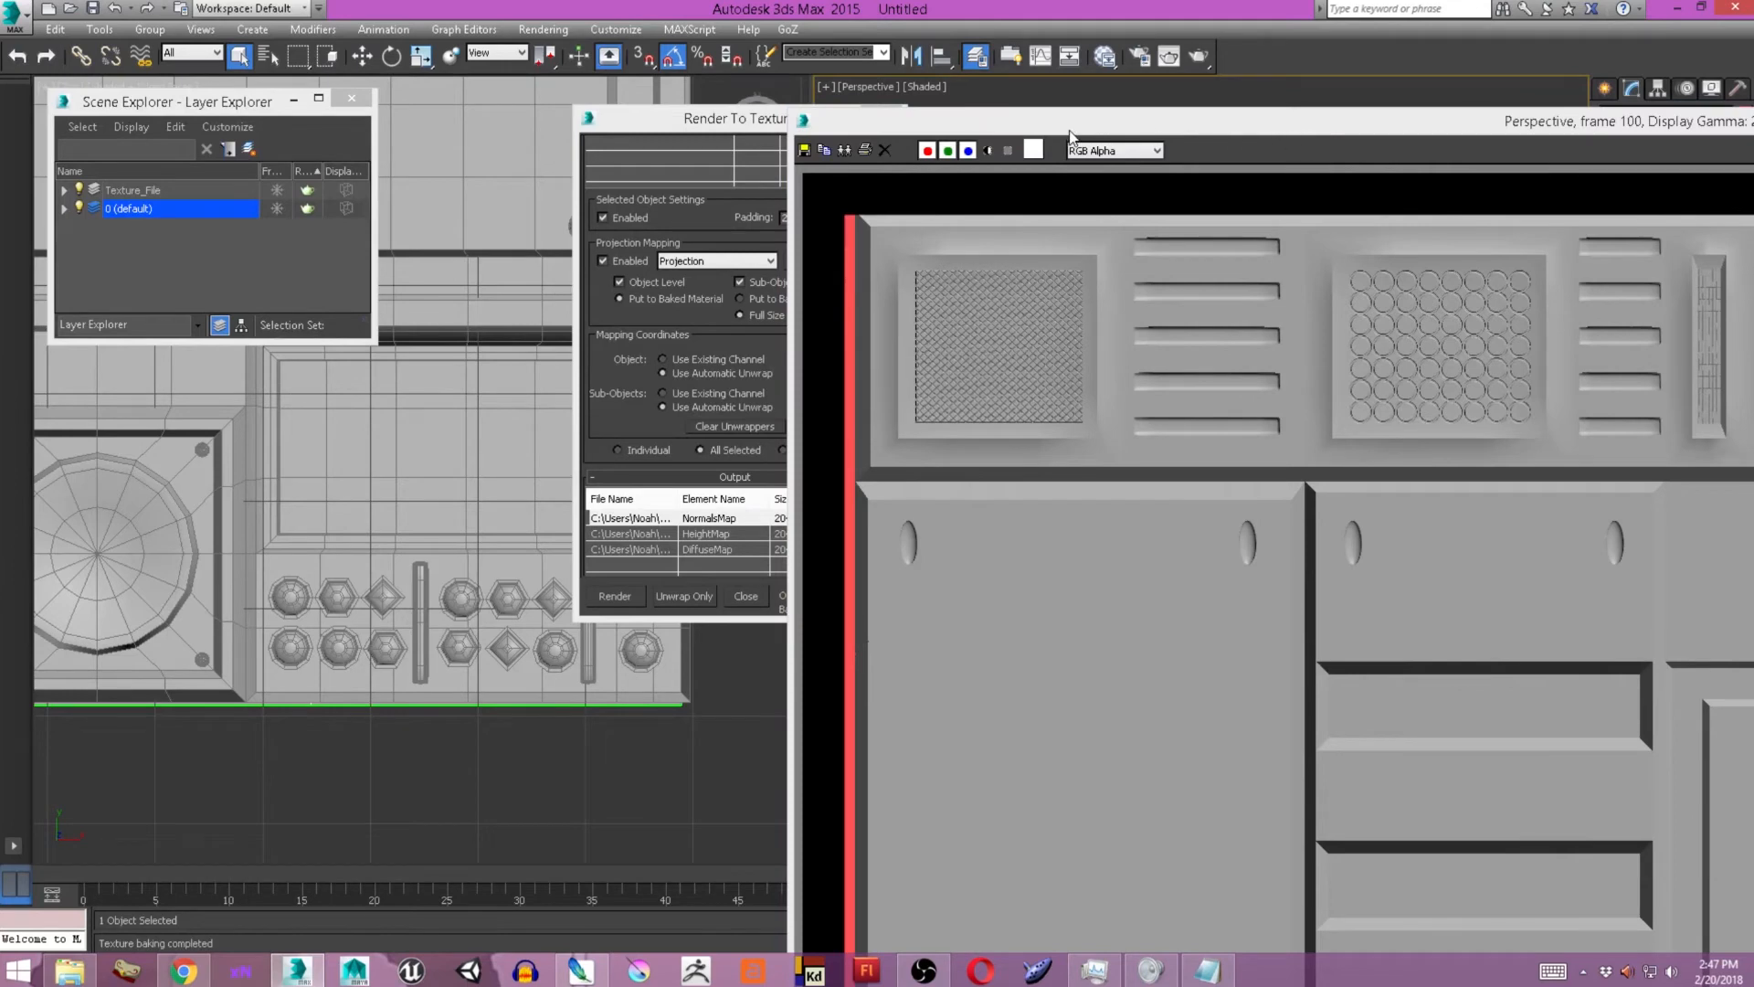
Look over the upper part of the newly rendered bake and close the rendered image.
{"action": "left_click_drag", "start_coordinate": [1252, 116], "coordinate": [808, 63]}
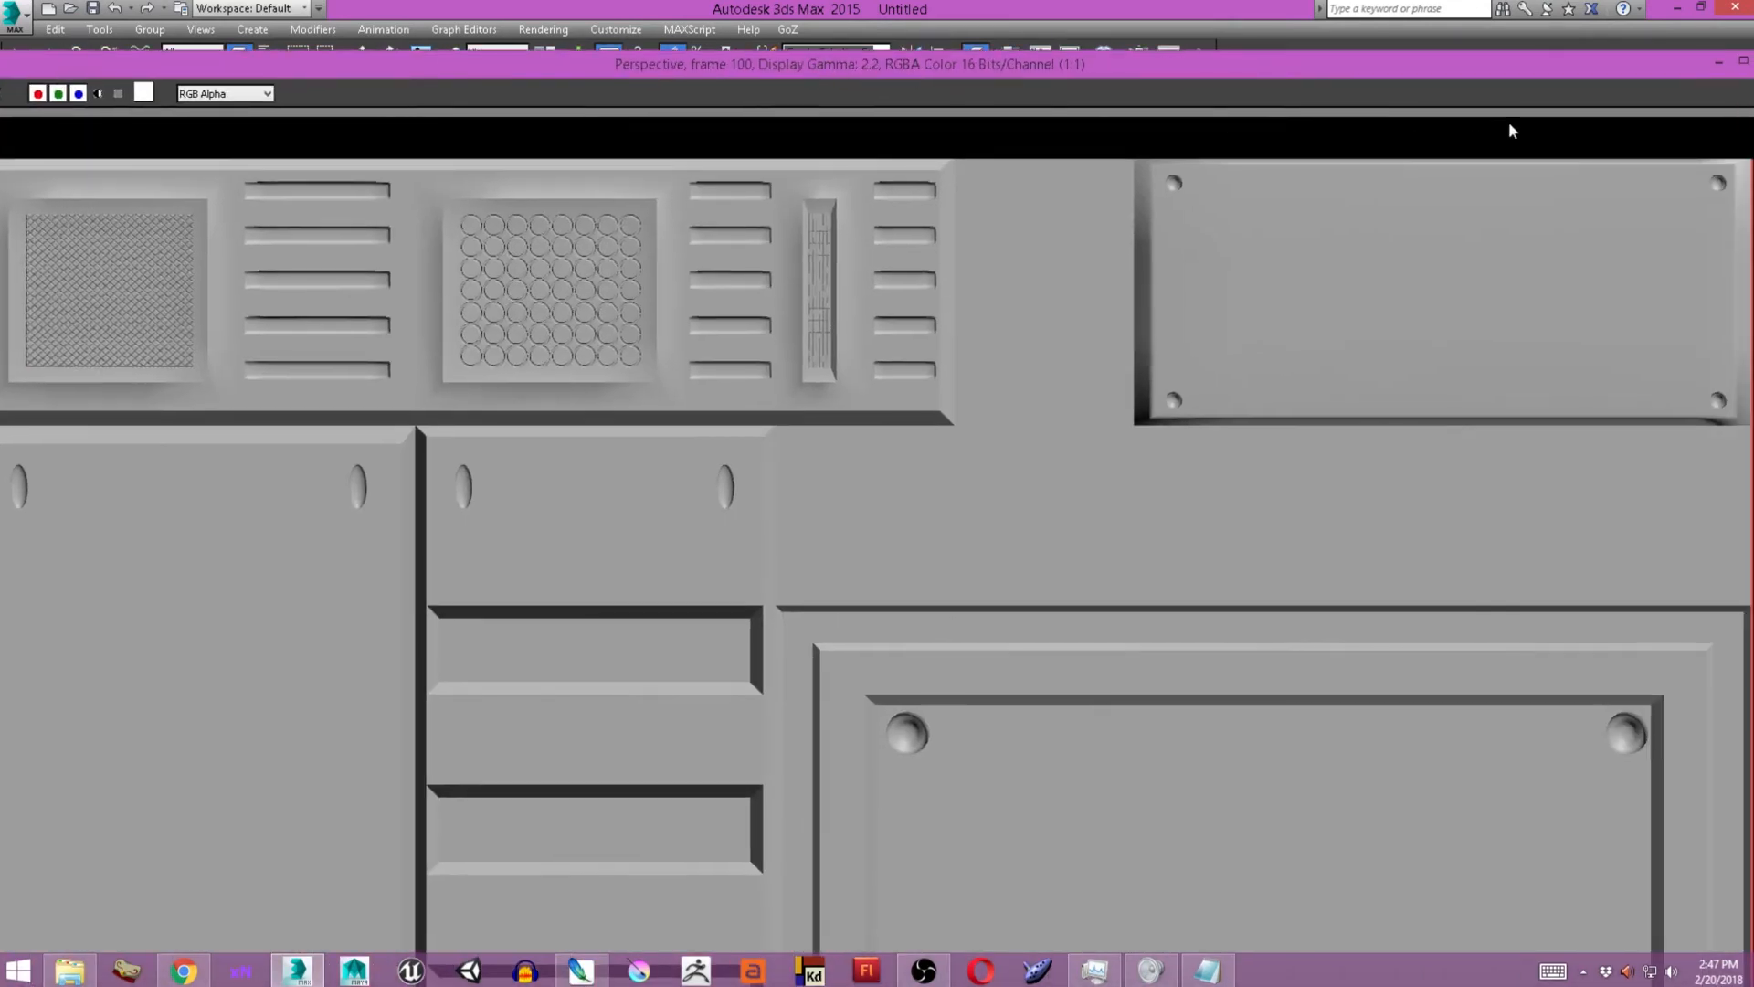
{"action": "left_click_drag", "start_coordinate": [1516, 70], "coordinate": [986, 73]}
{"action": "left_click", "coordinate": [1231, 64]}
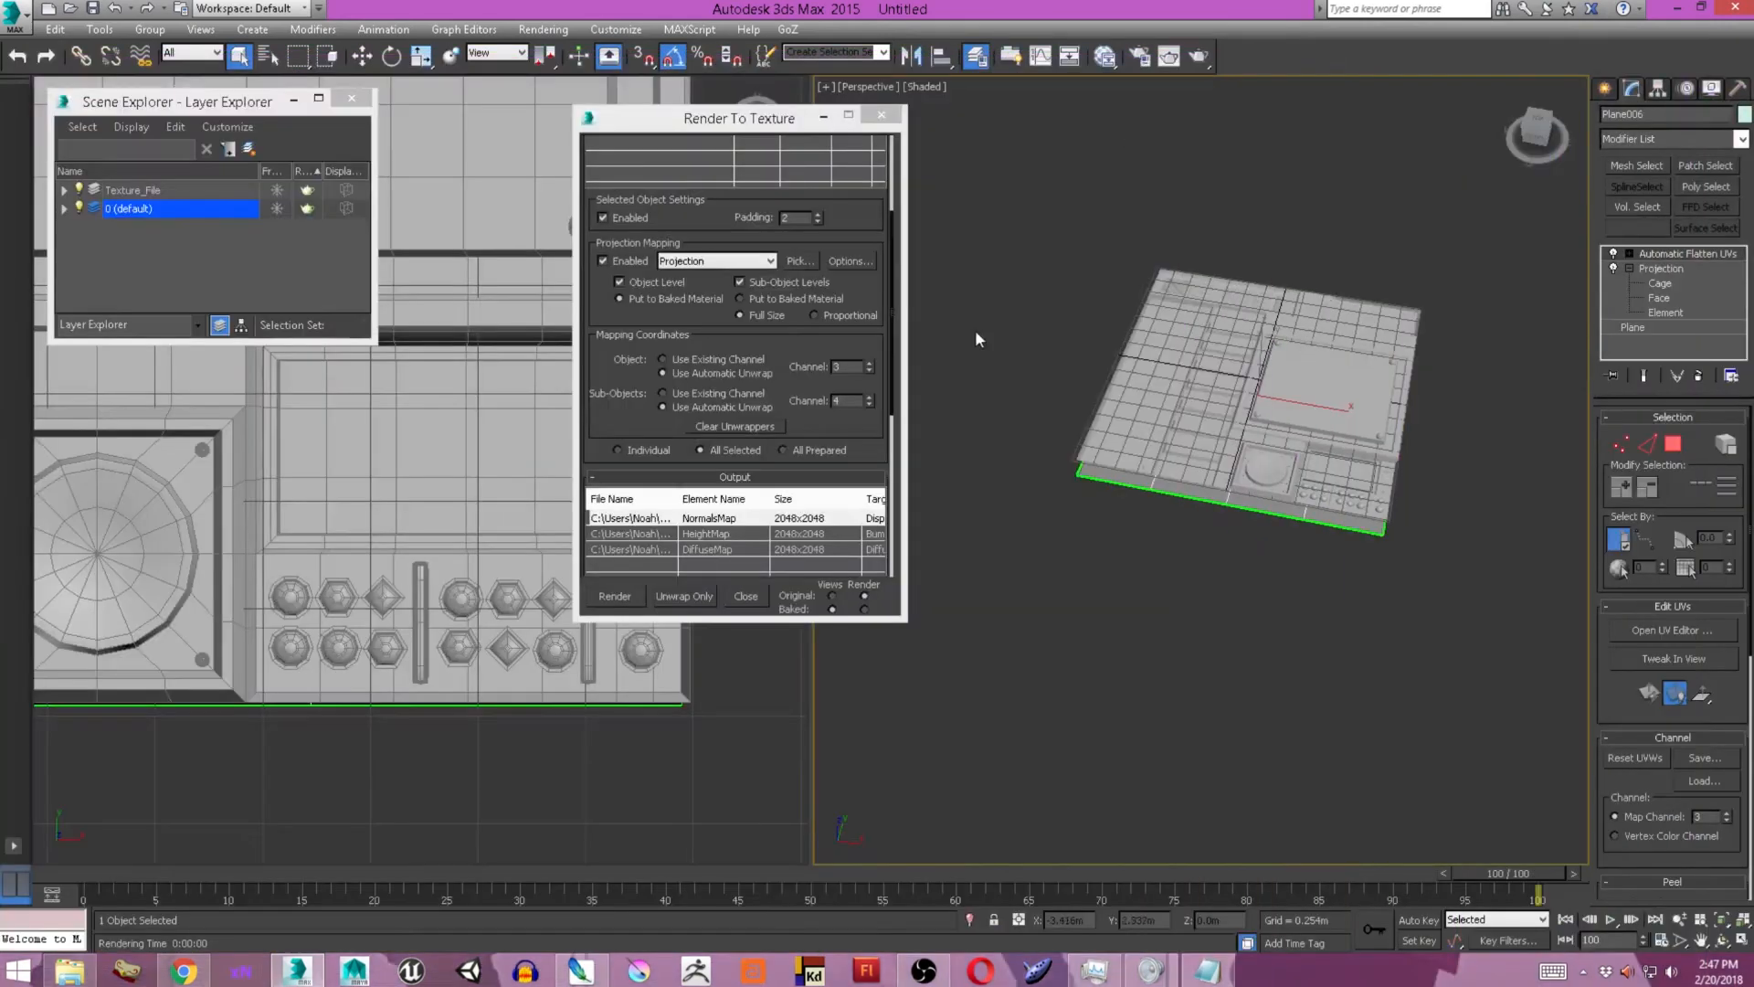
Open the rebaked Plane006NormalsMap.tga from the Desktop in Photoshop, and return to 3ds Max.
{"action": "left_click", "coordinate": [1676, 9]}
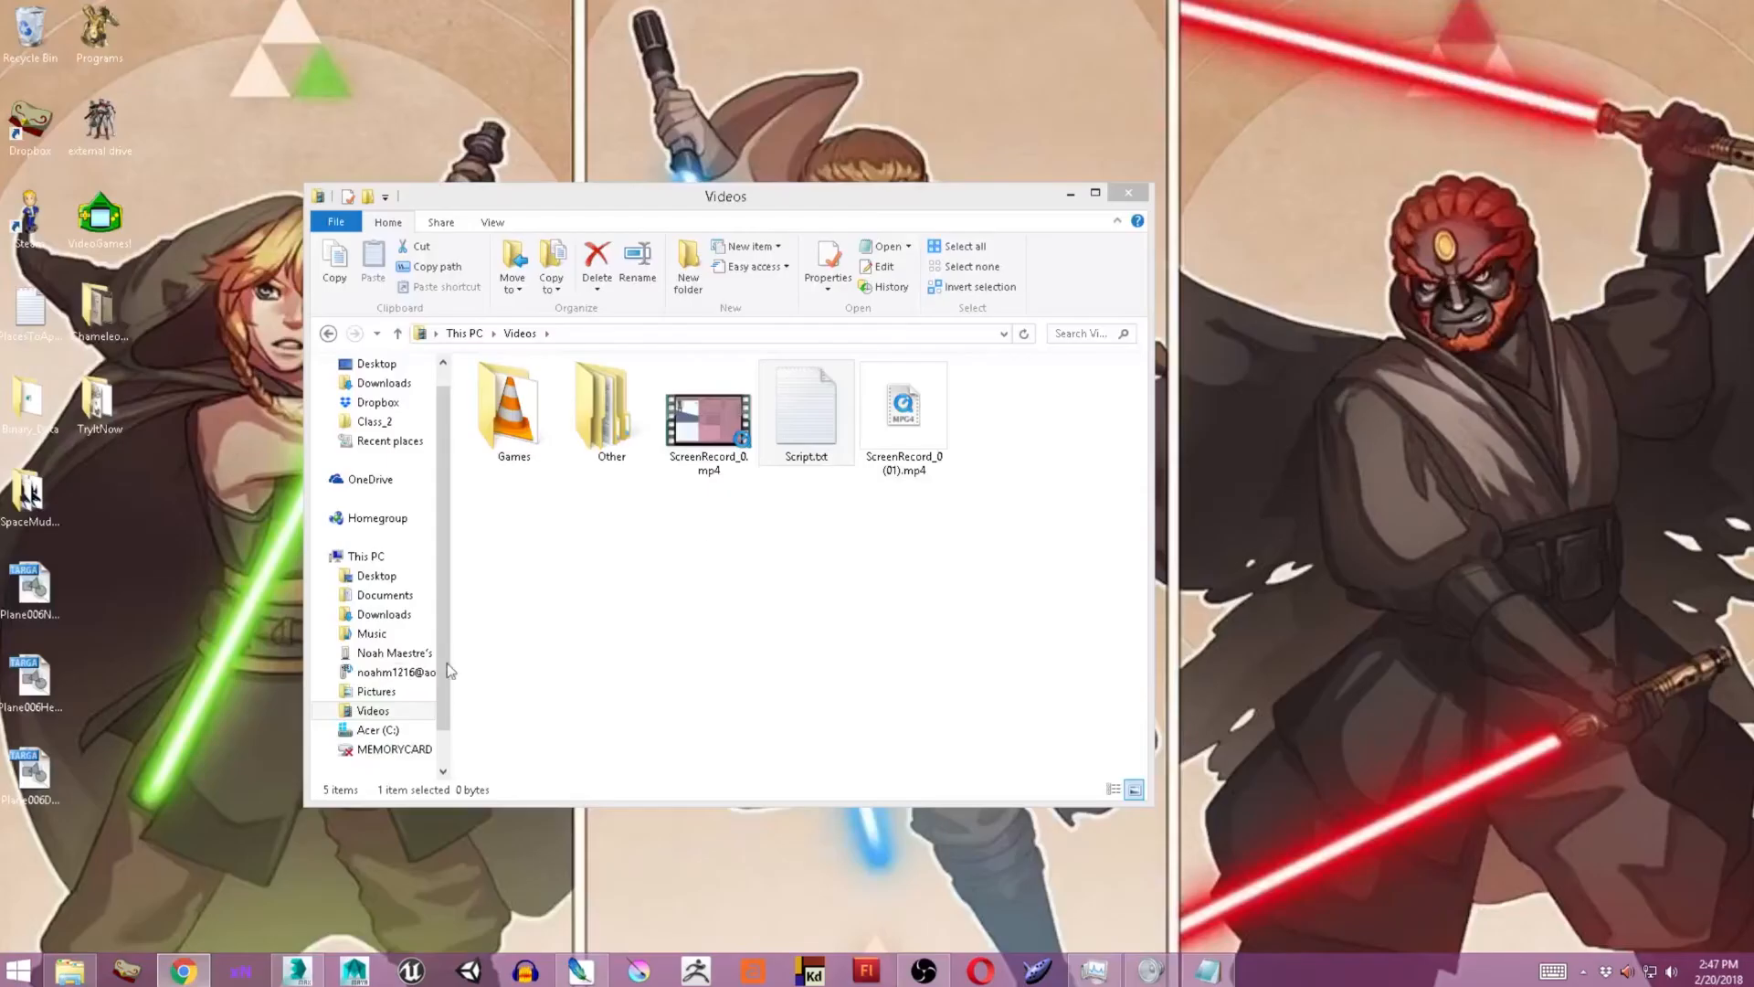
{"action": "left_click_drag", "start_coordinate": [53, 640], "coordinate": [752, 603]}
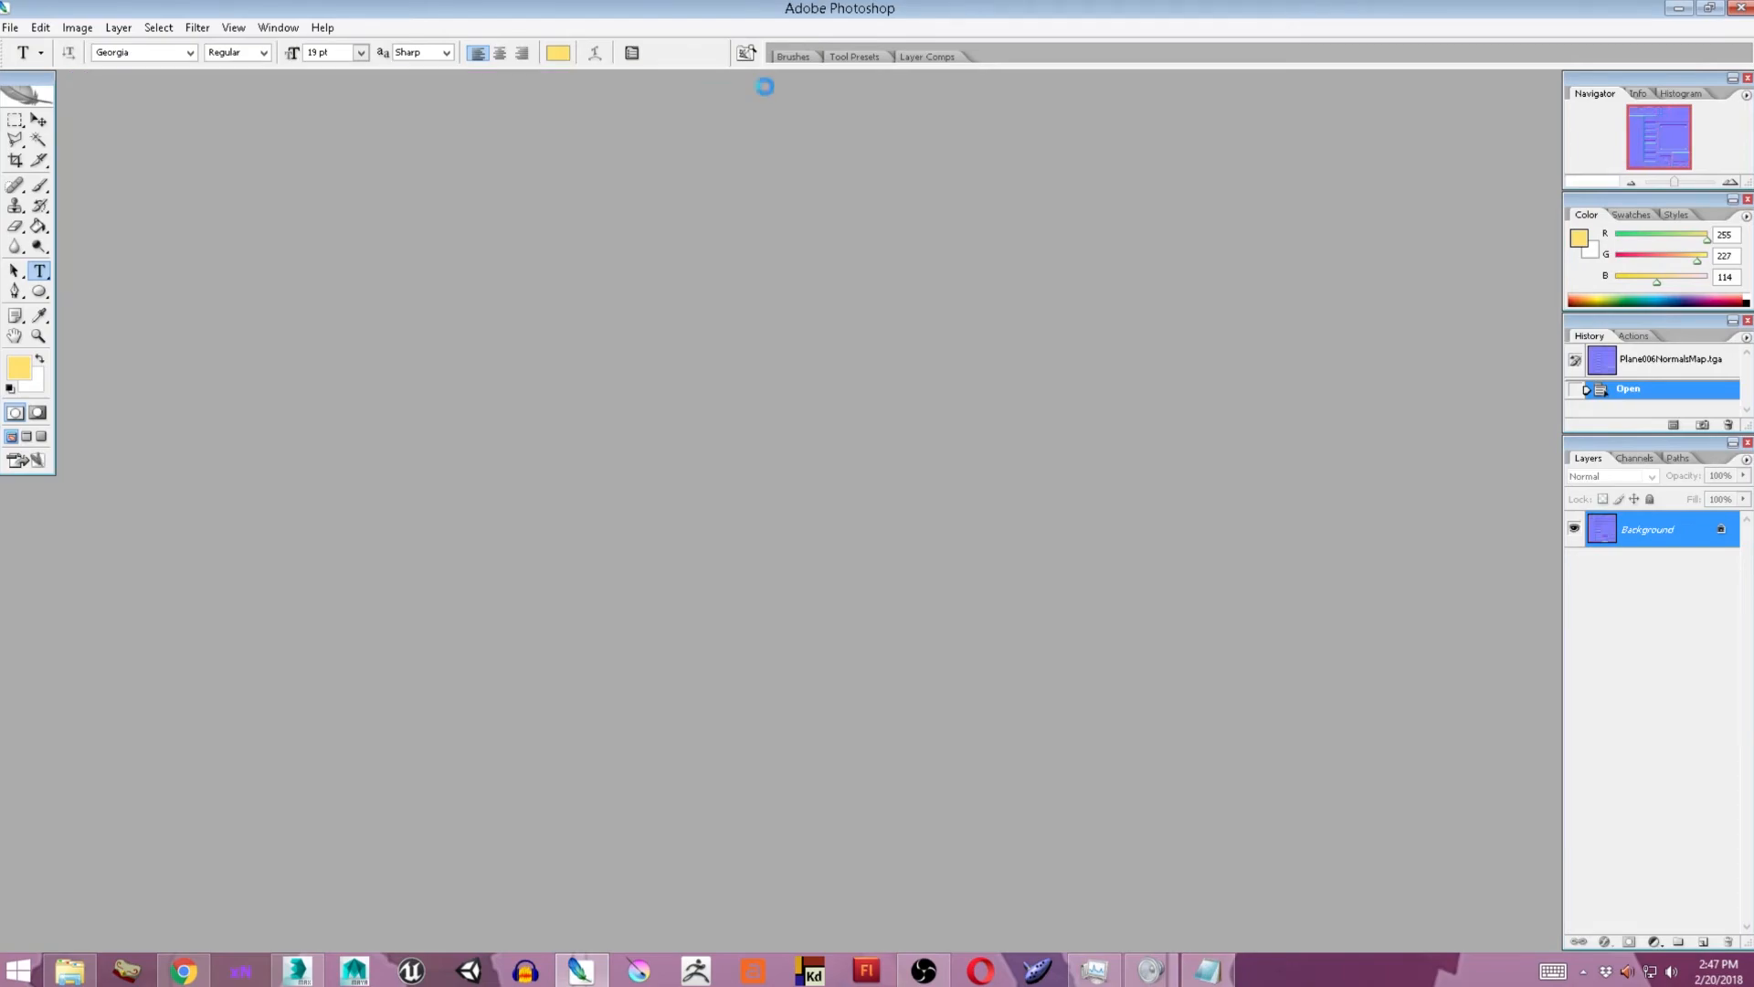
{"action": "left_click", "coordinate": [1679, 8]}
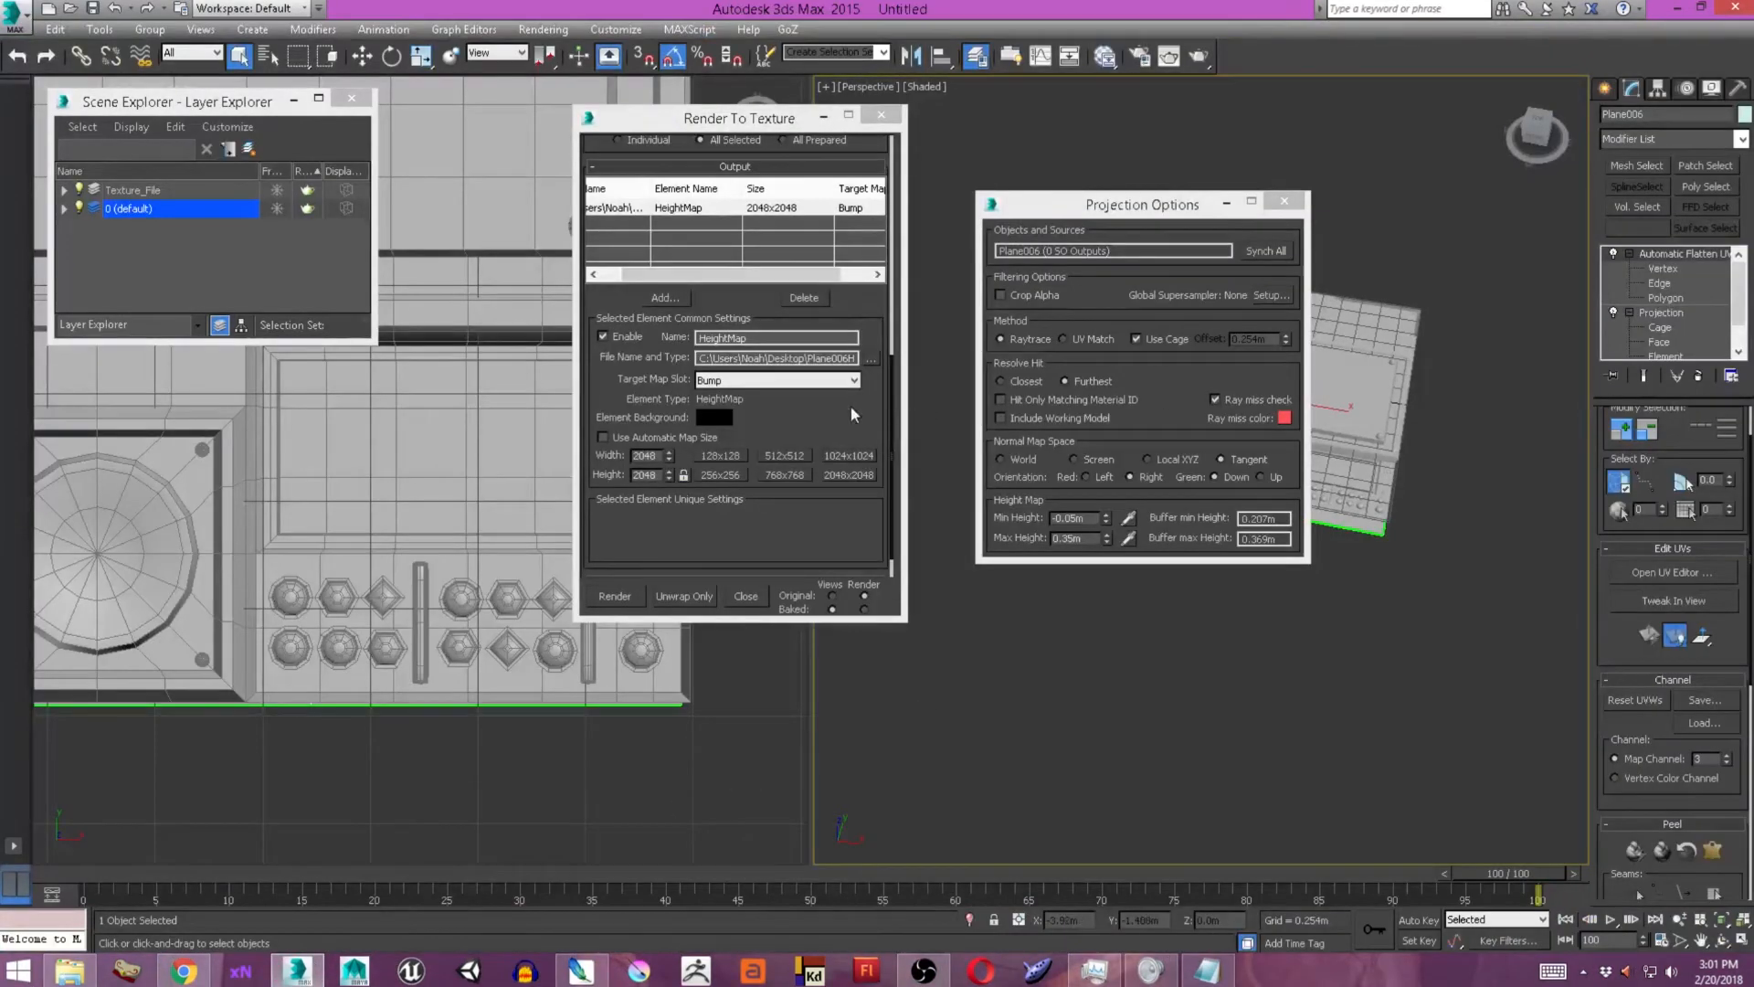
Add DiffuseMap and NormalsMap elements to the bake output and set both to 2048x2048.
{"action": "scroll", "coordinate": [879, 358], "scroll_direction": "up", "scroll_amount": 2}
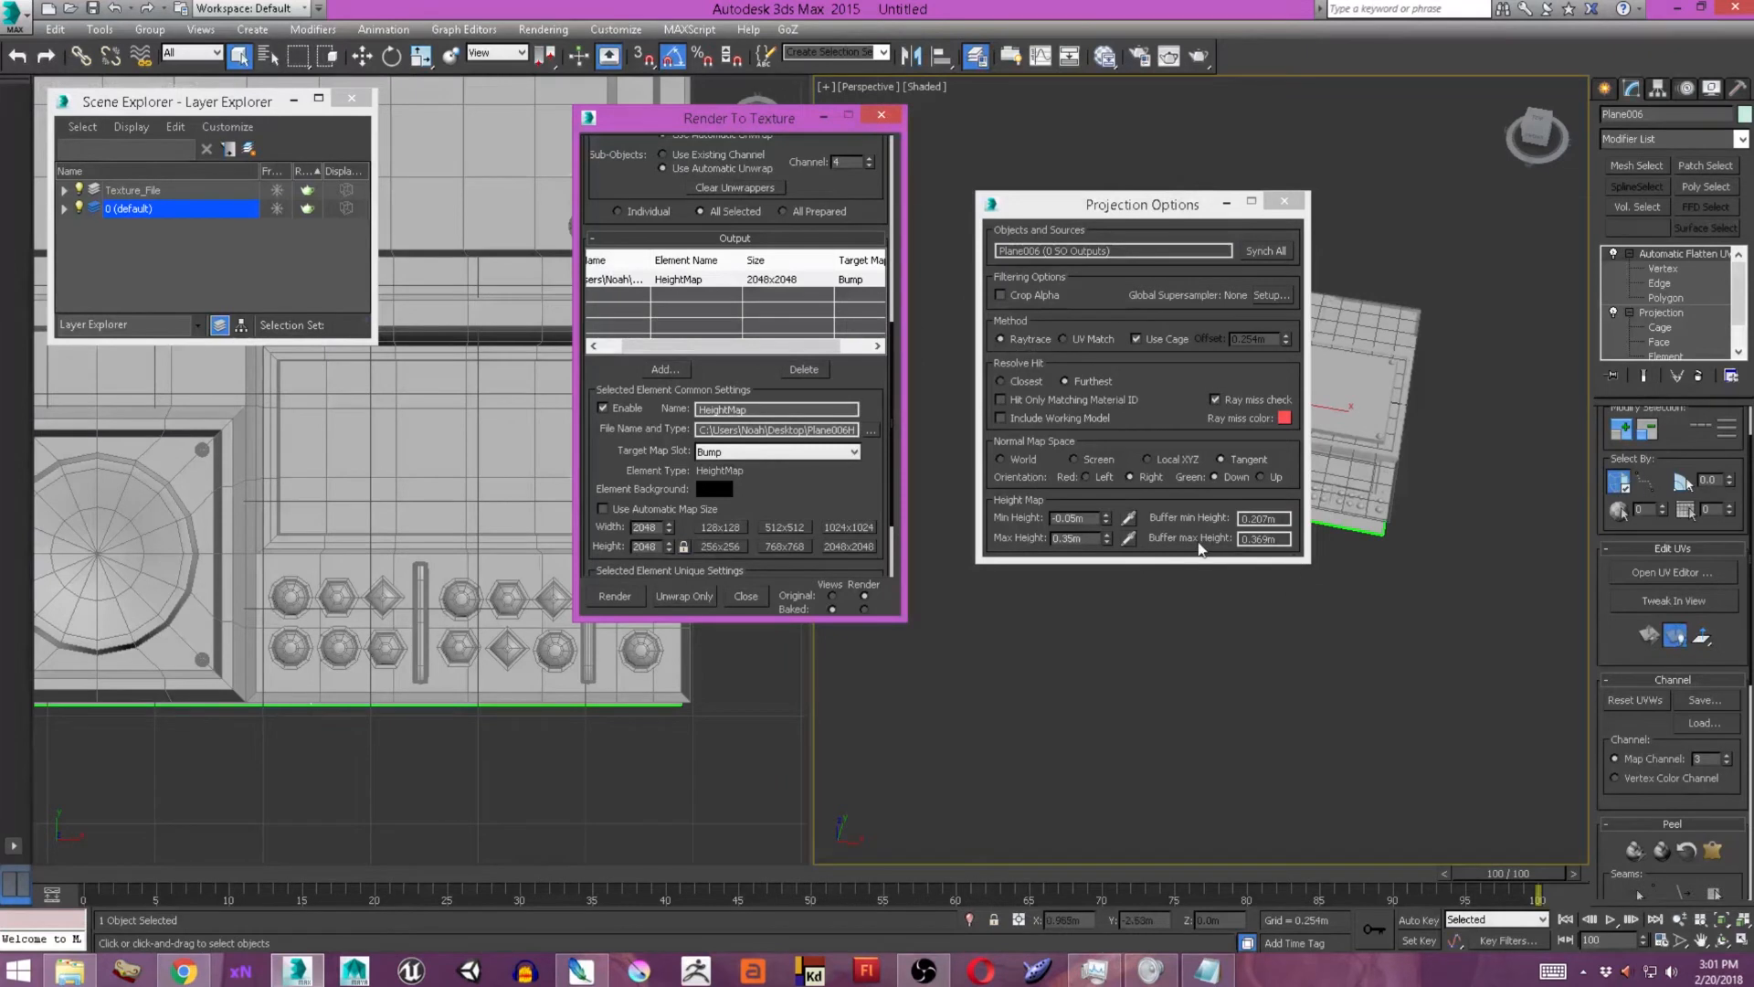
{"action": "left_click", "coordinate": [662, 370]}
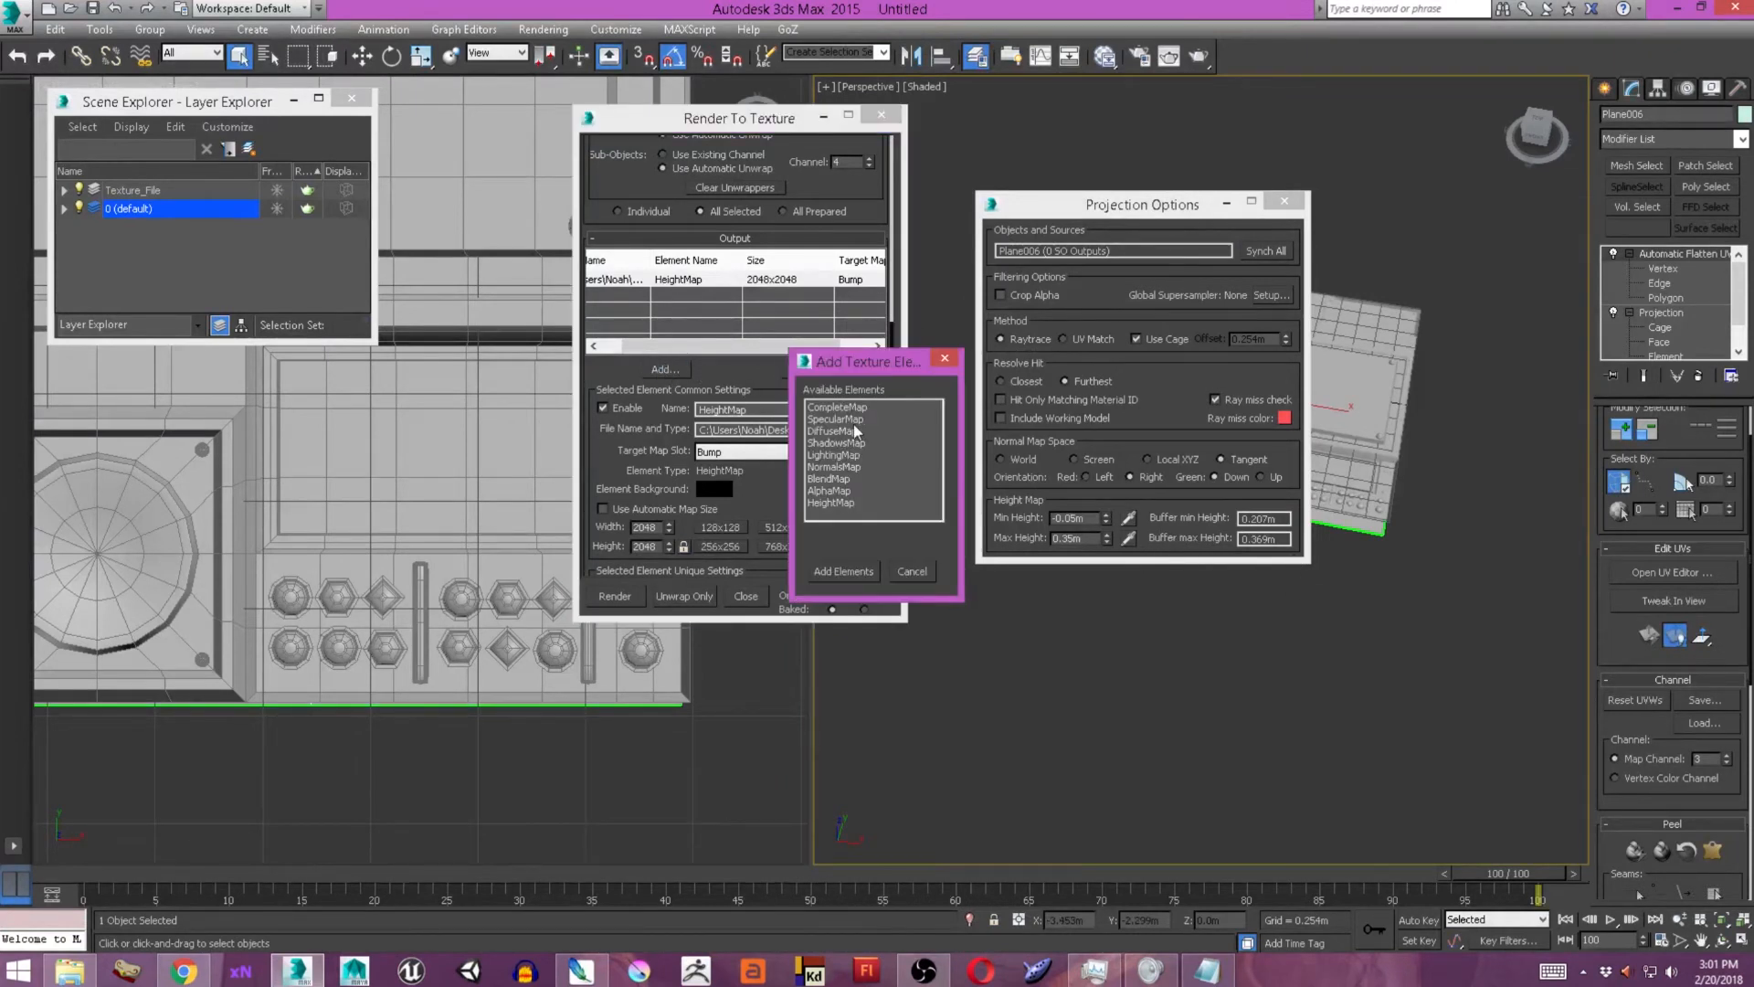
{"action": "left_click", "coordinate": [835, 468]}
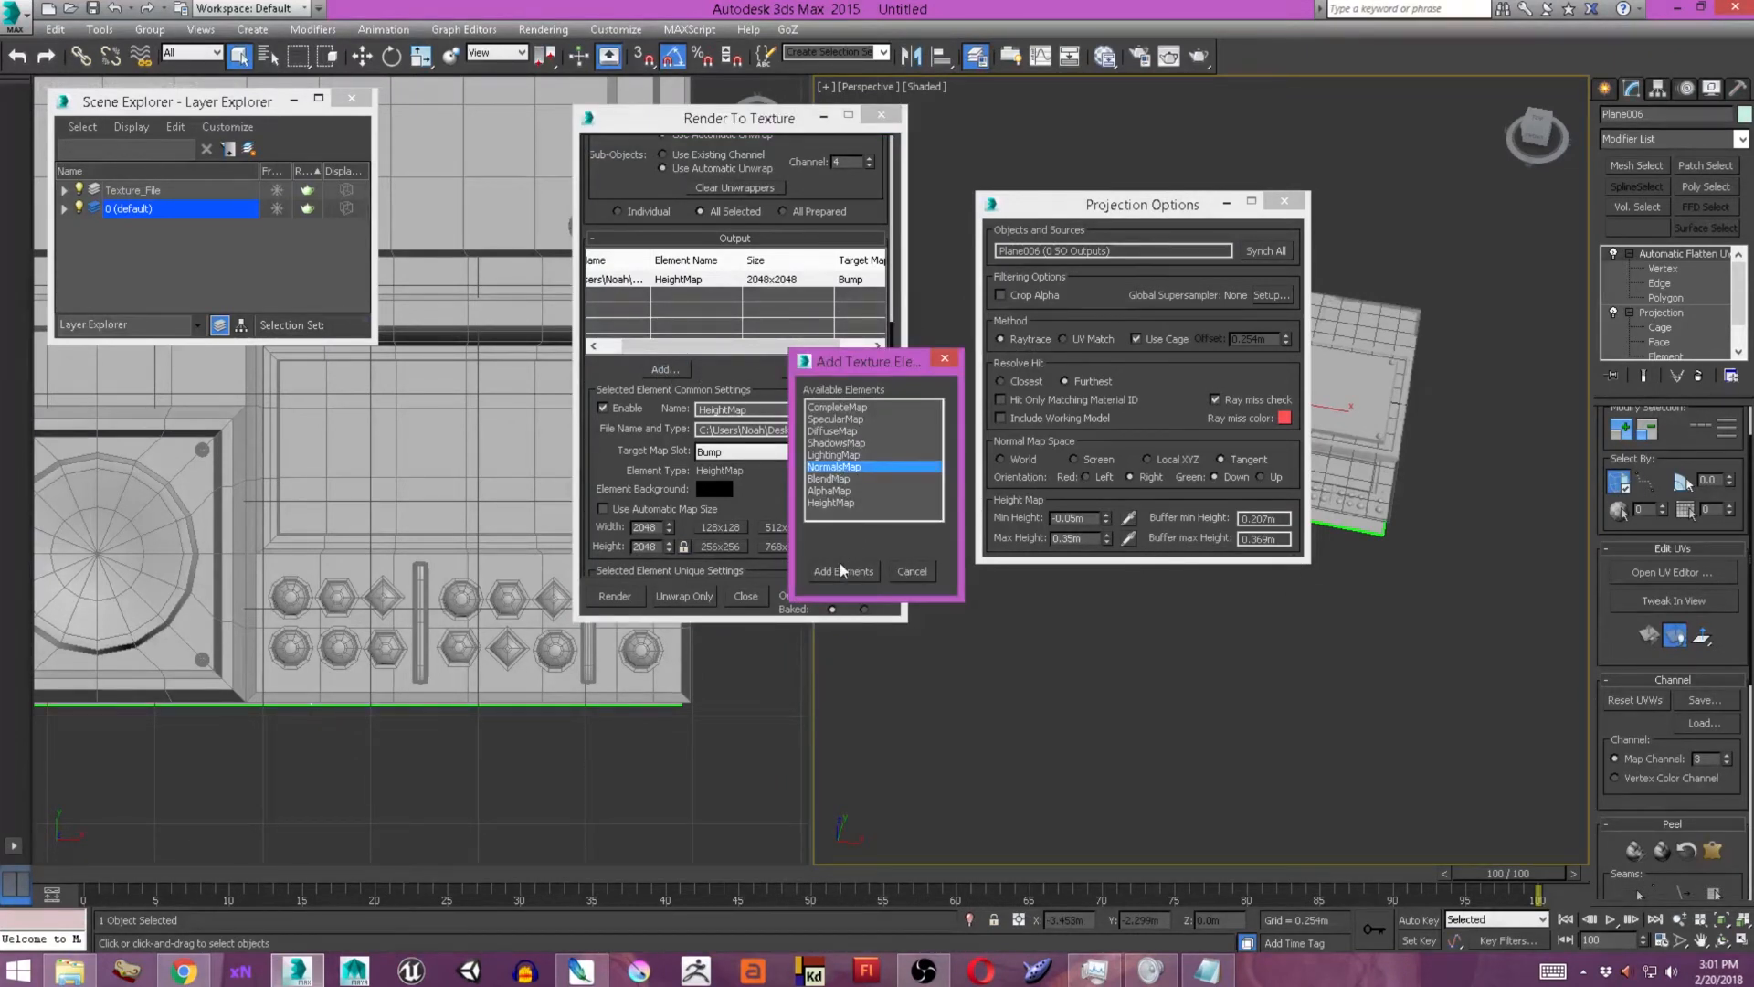
{"action": "double_click", "coordinate": [831, 429]}
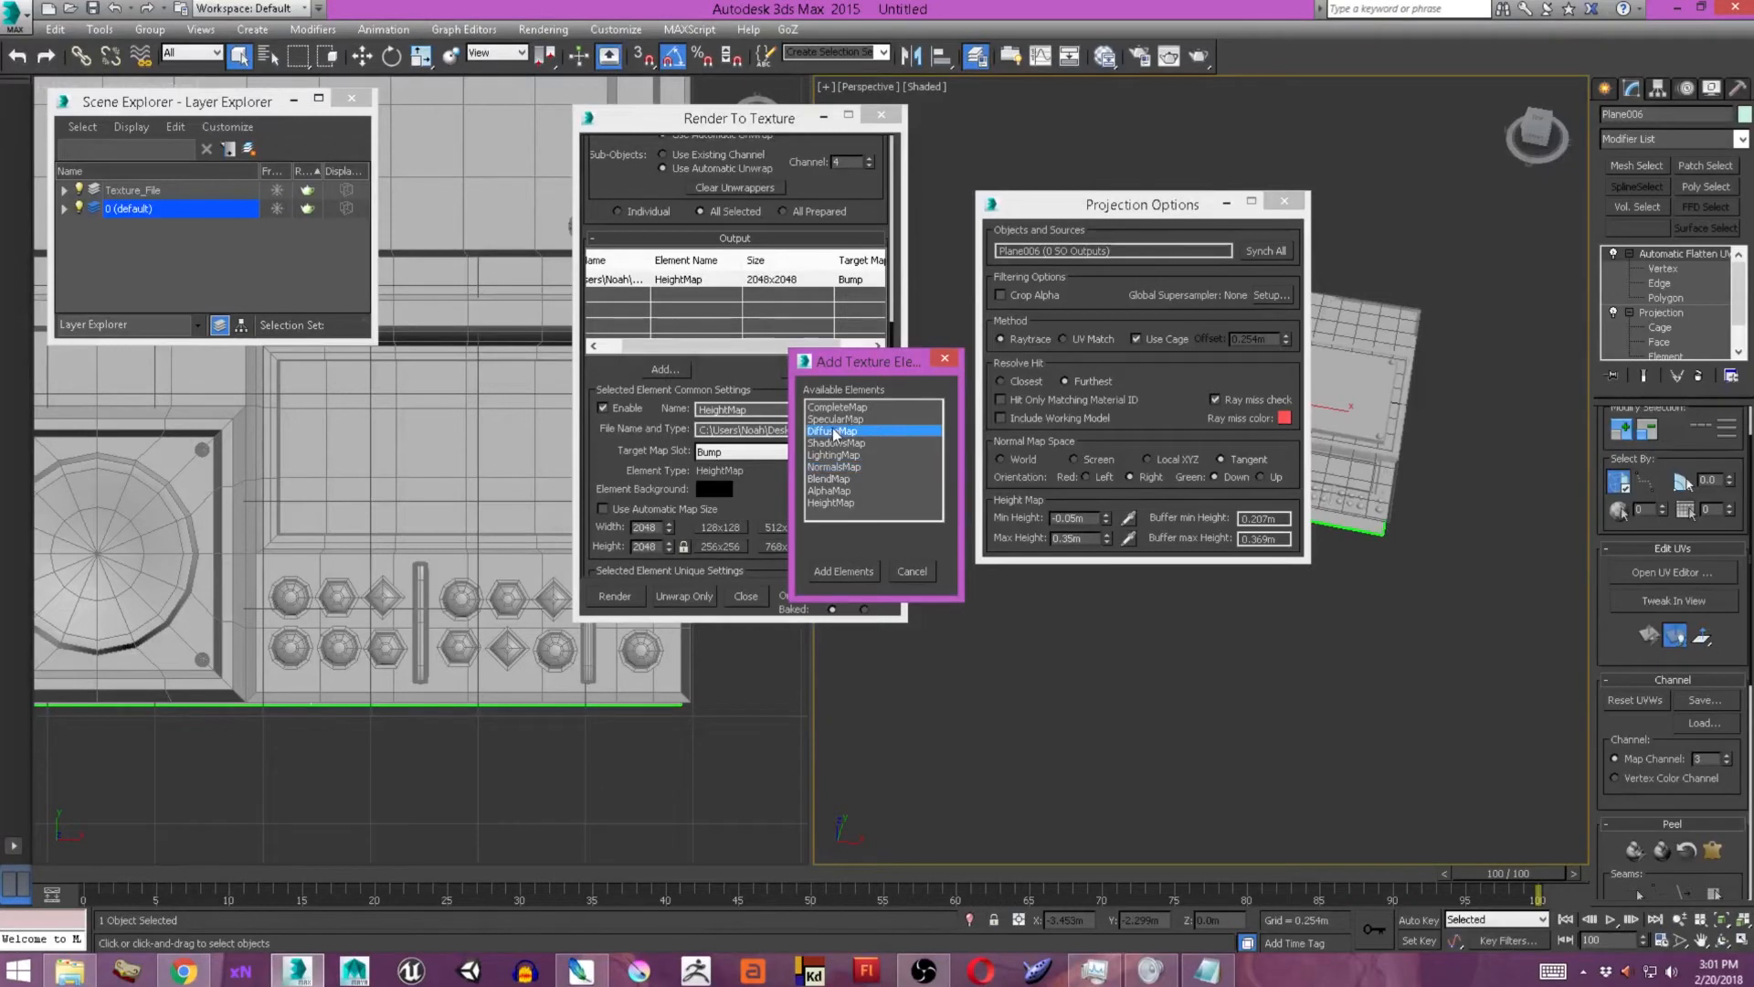
{"action": "left_click", "coordinate": [682, 368]}
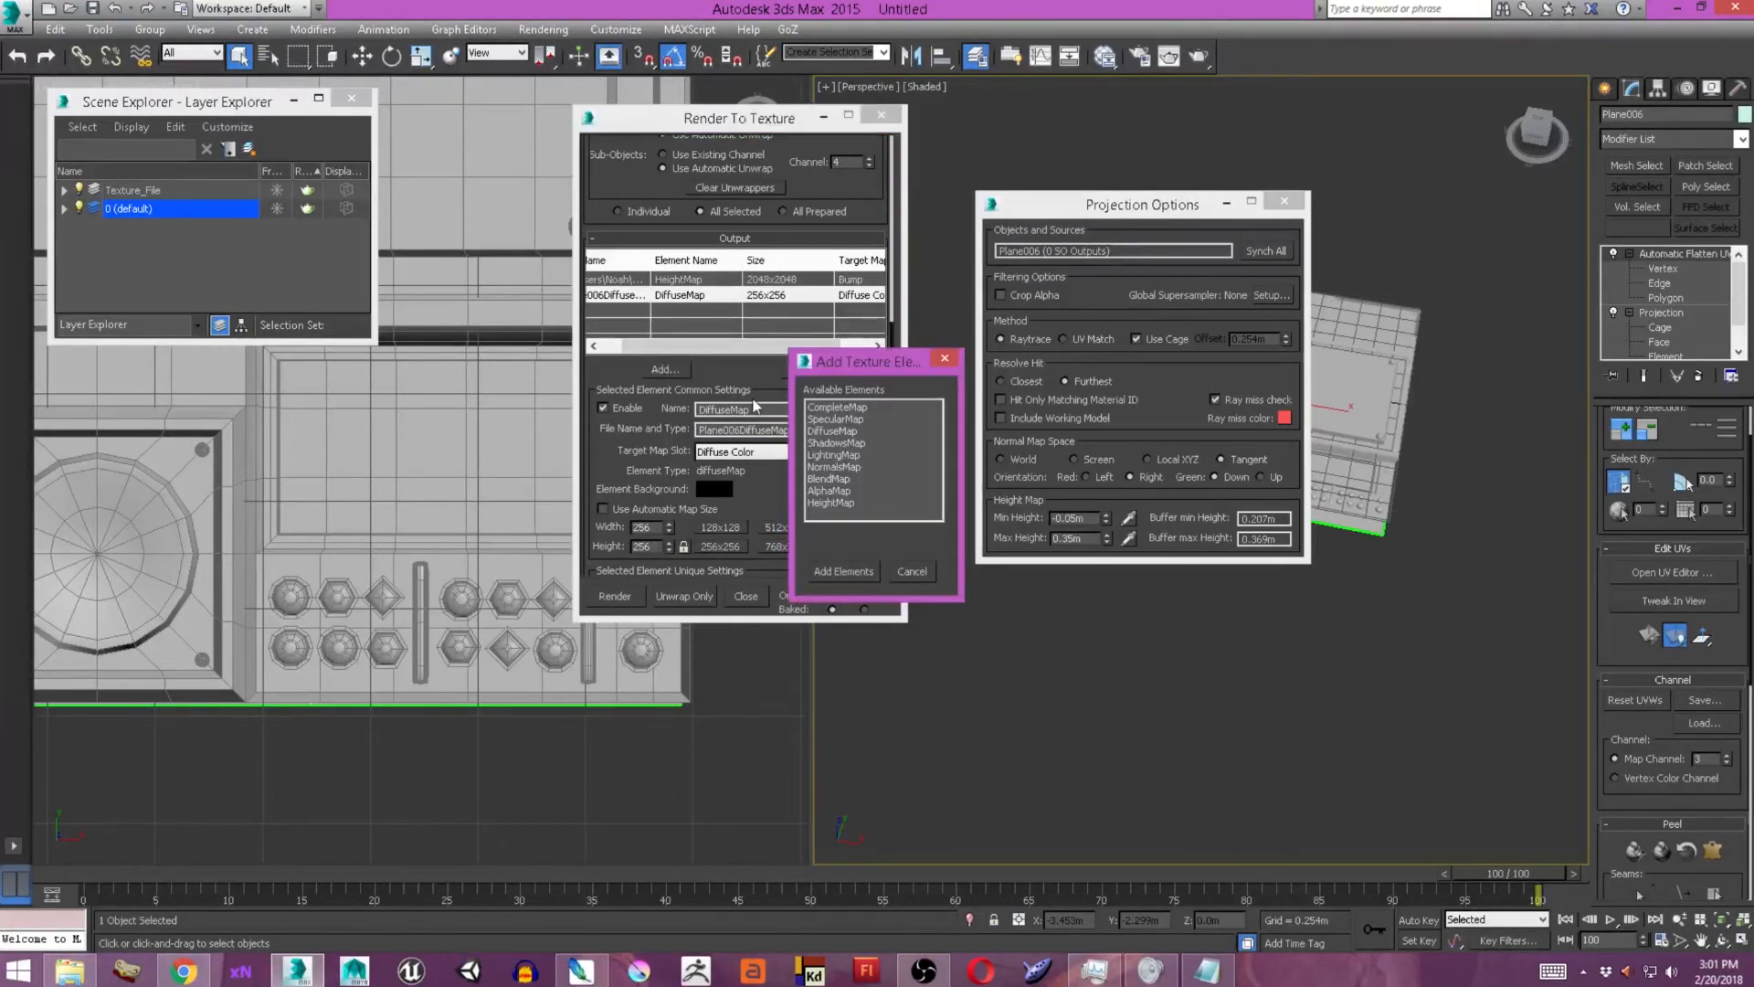
{"action": "double_click", "coordinate": [832, 466]}
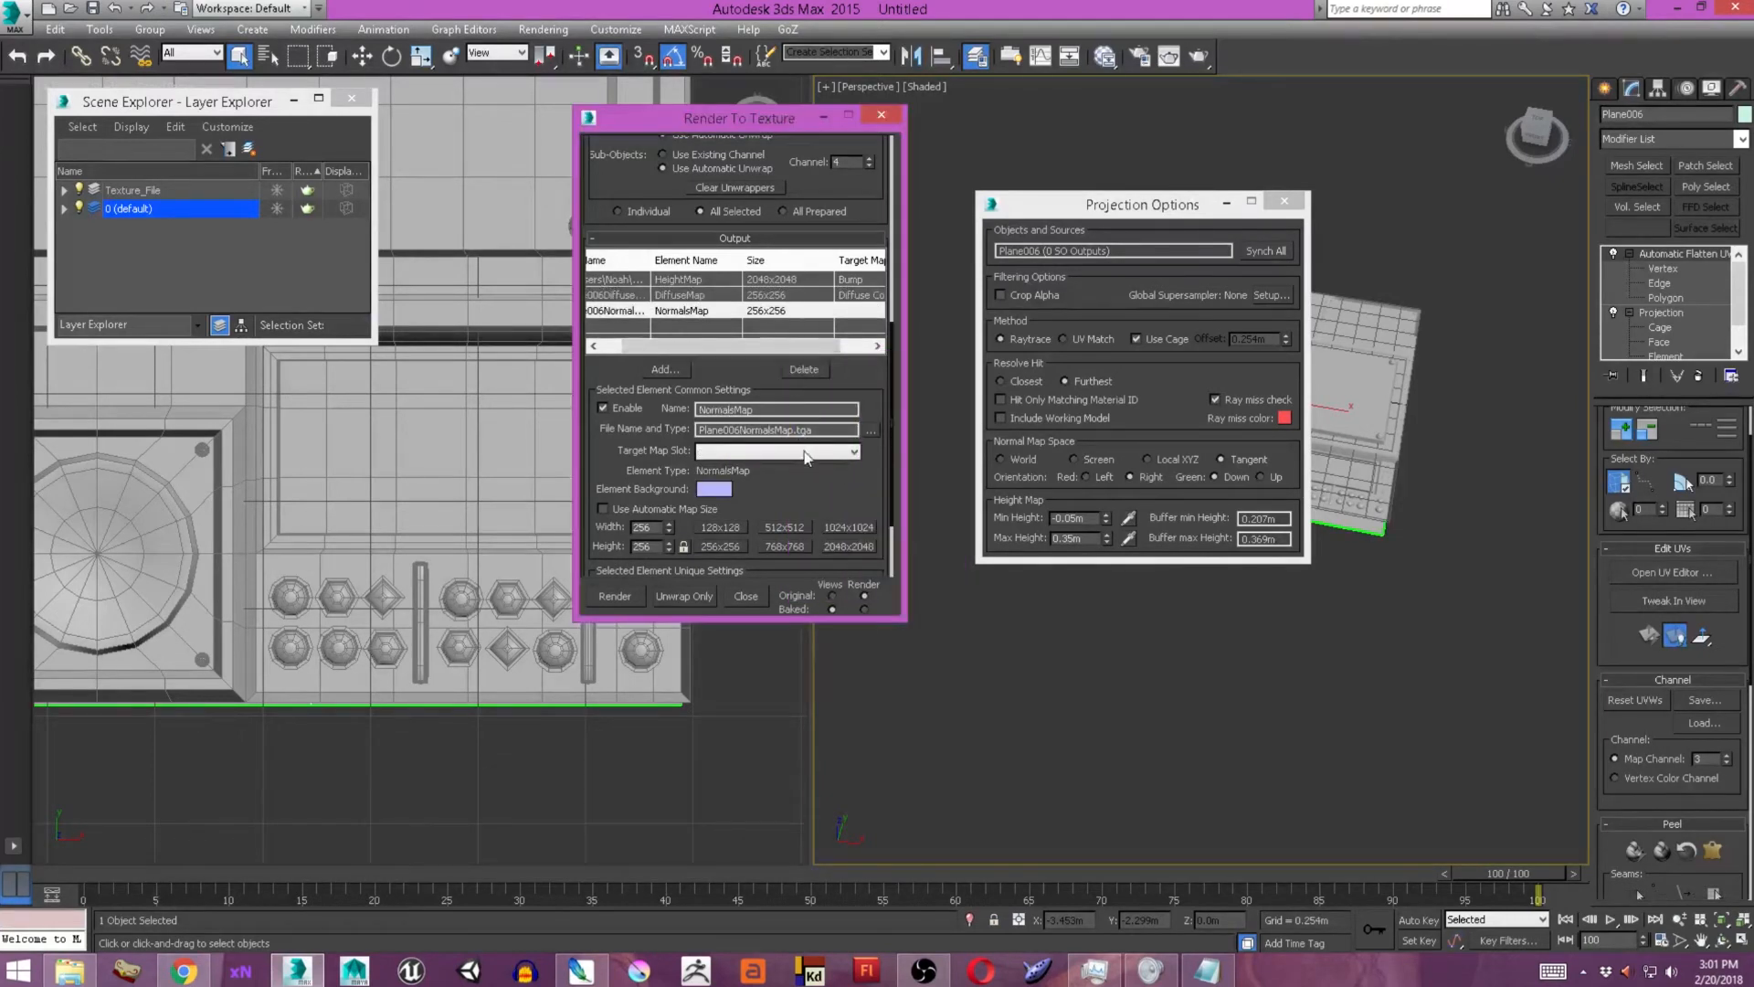
{"action": "left_click", "coordinate": [841, 546]}
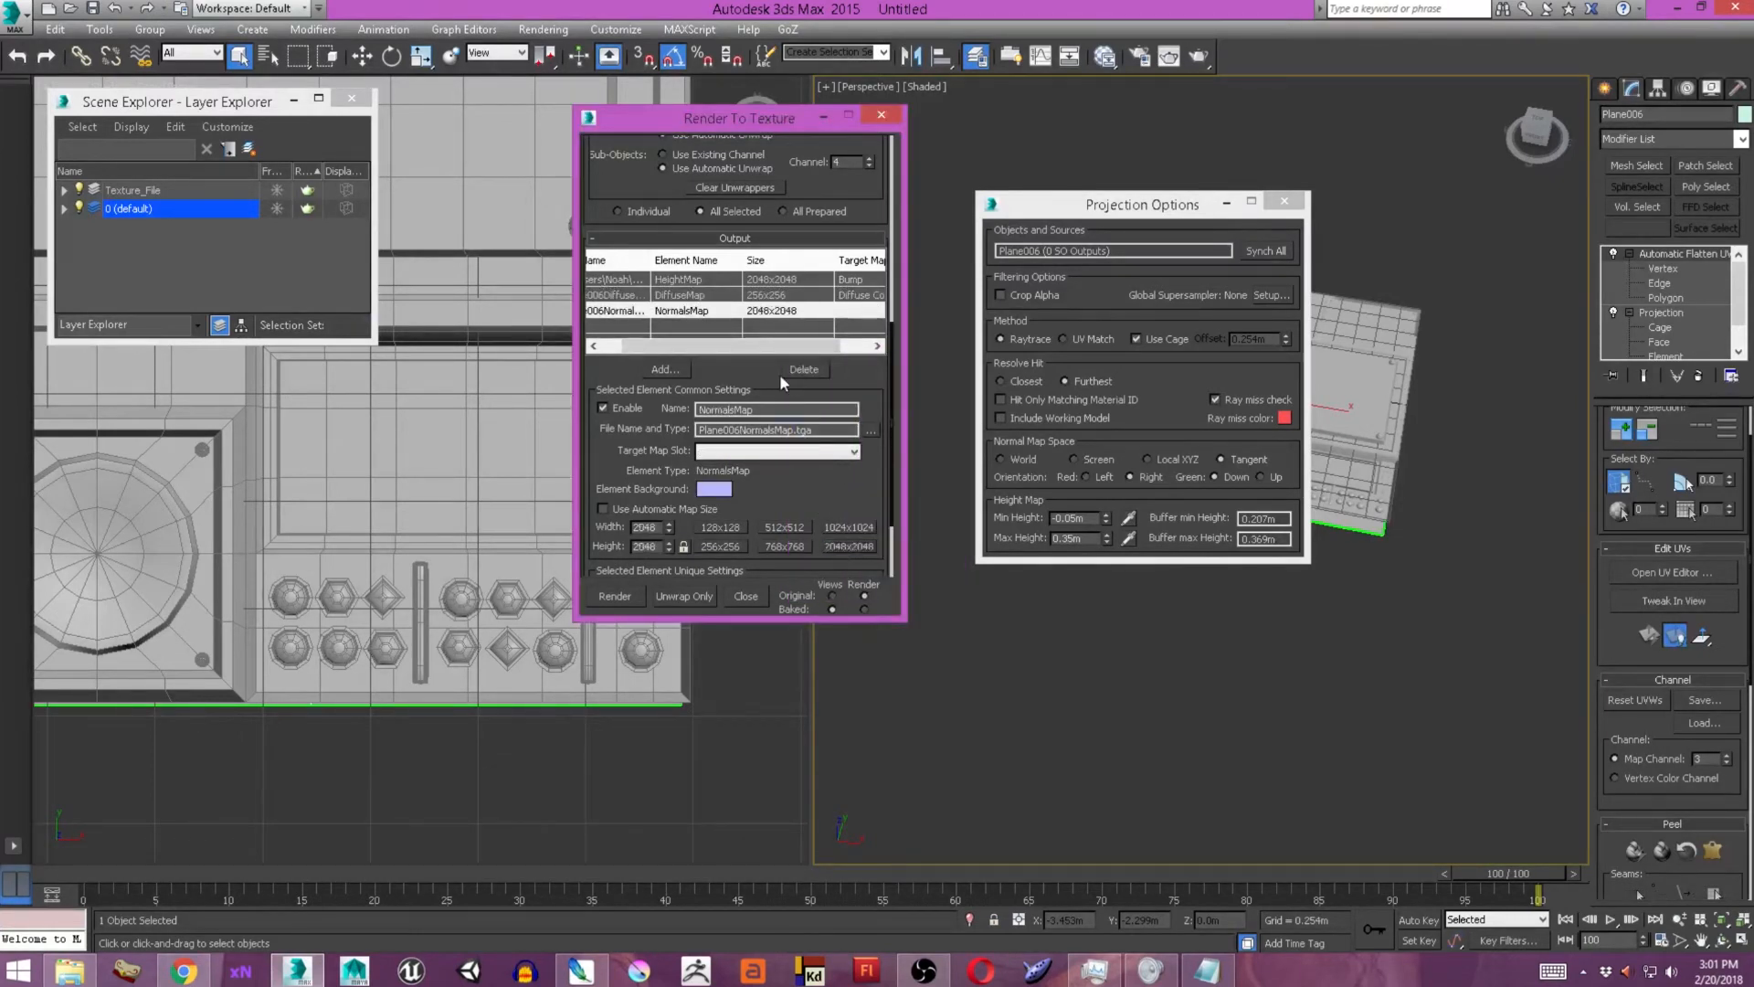
{"action": "left_click", "coordinate": [776, 295]}
{"action": "left_click", "coordinate": [846, 548]}
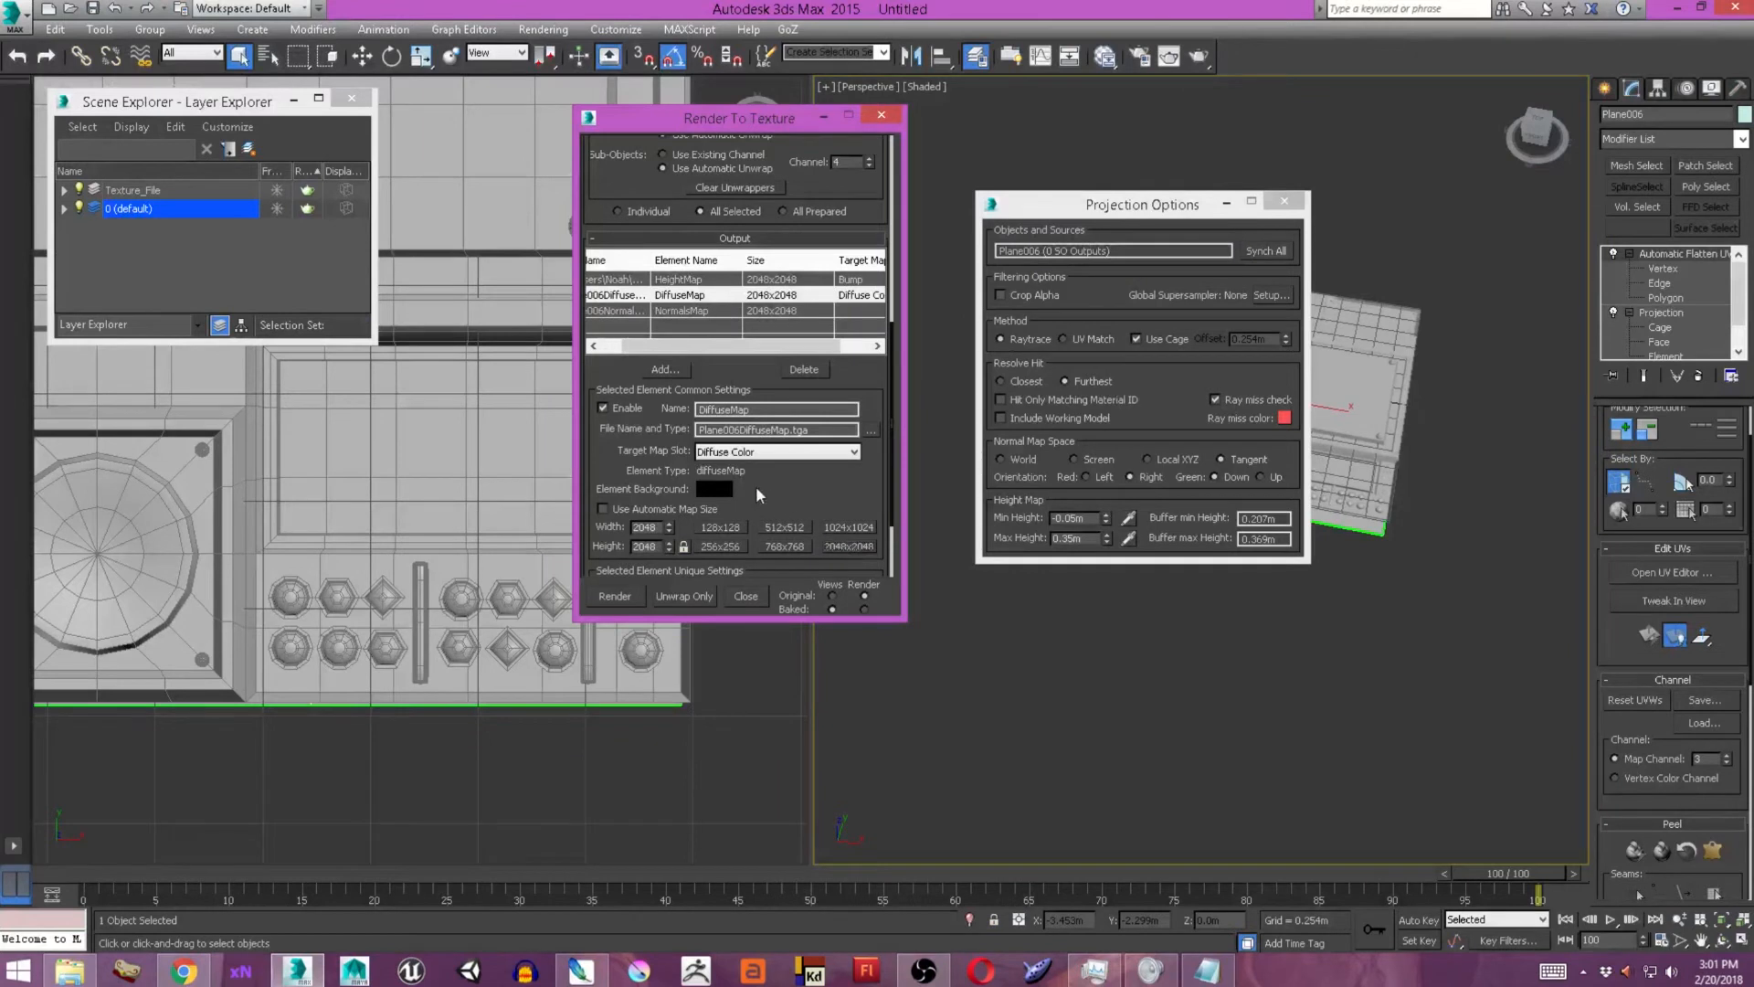
Render the bake, dismissing the missing map target and missing map file prompts, and close the rendered image.
{"action": "left_click", "coordinate": [615, 596]}
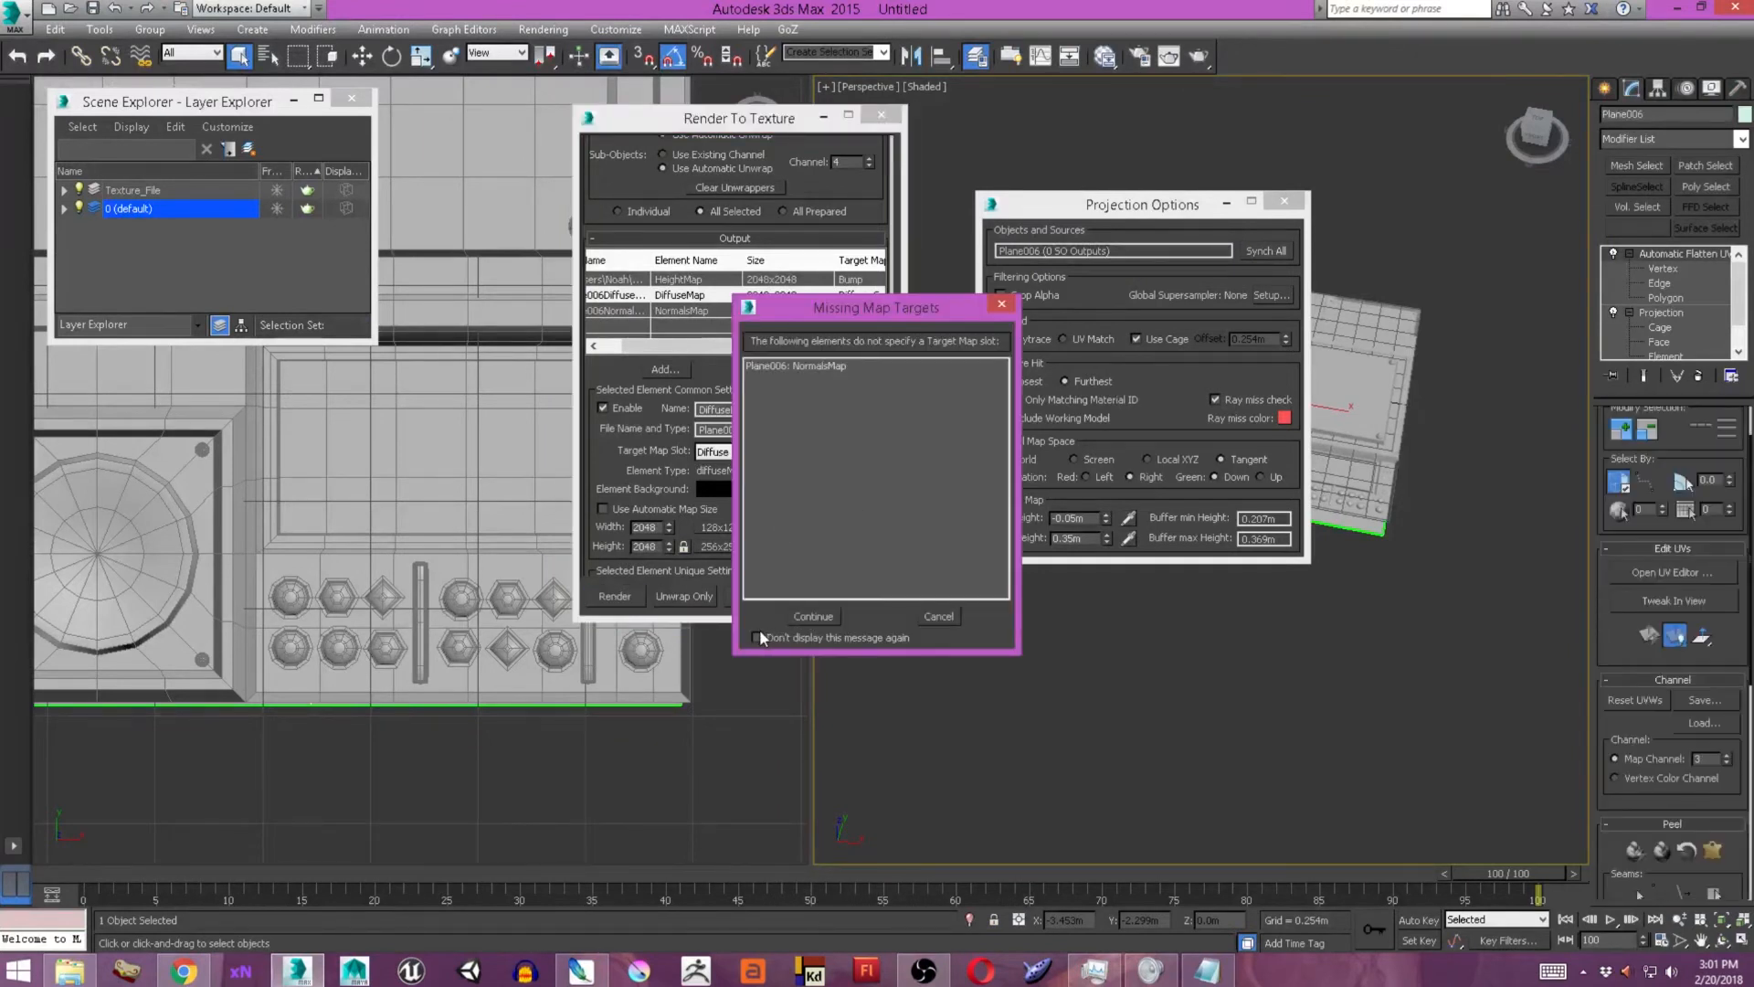
{"action": "left_click", "coordinate": [1003, 305]}
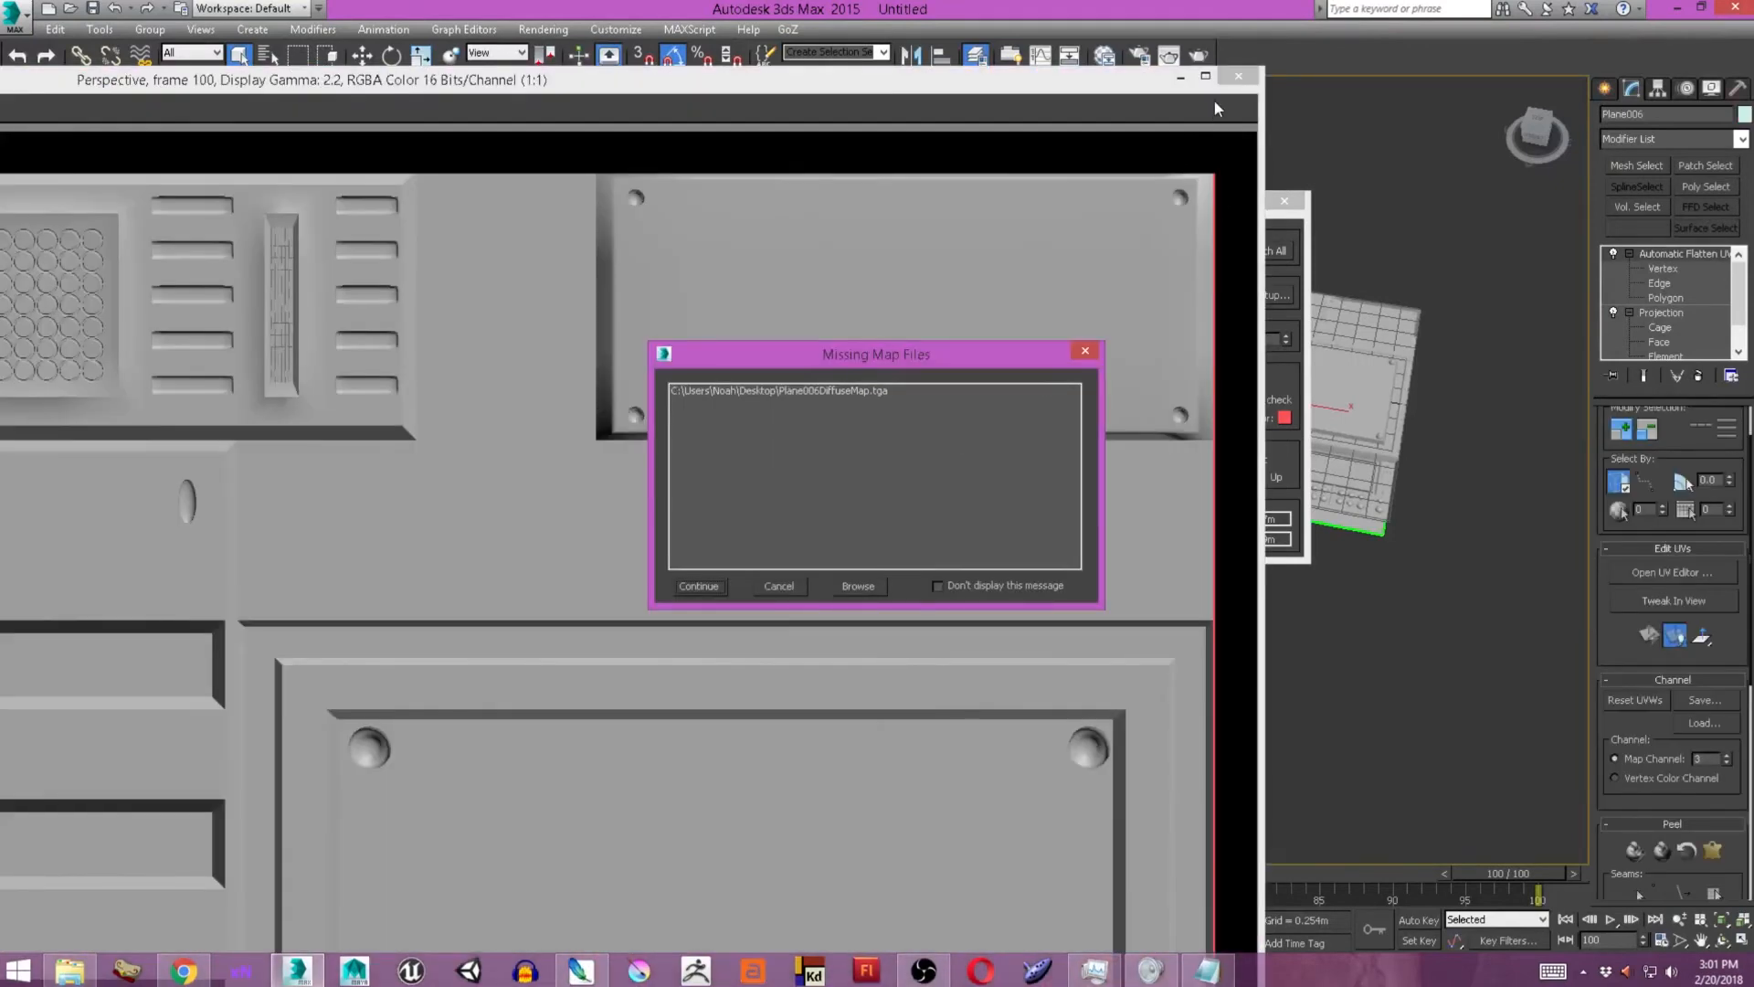
{"action": "left_click", "coordinate": [779, 586]}
{"action": "left_click", "coordinate": [976, 557]}
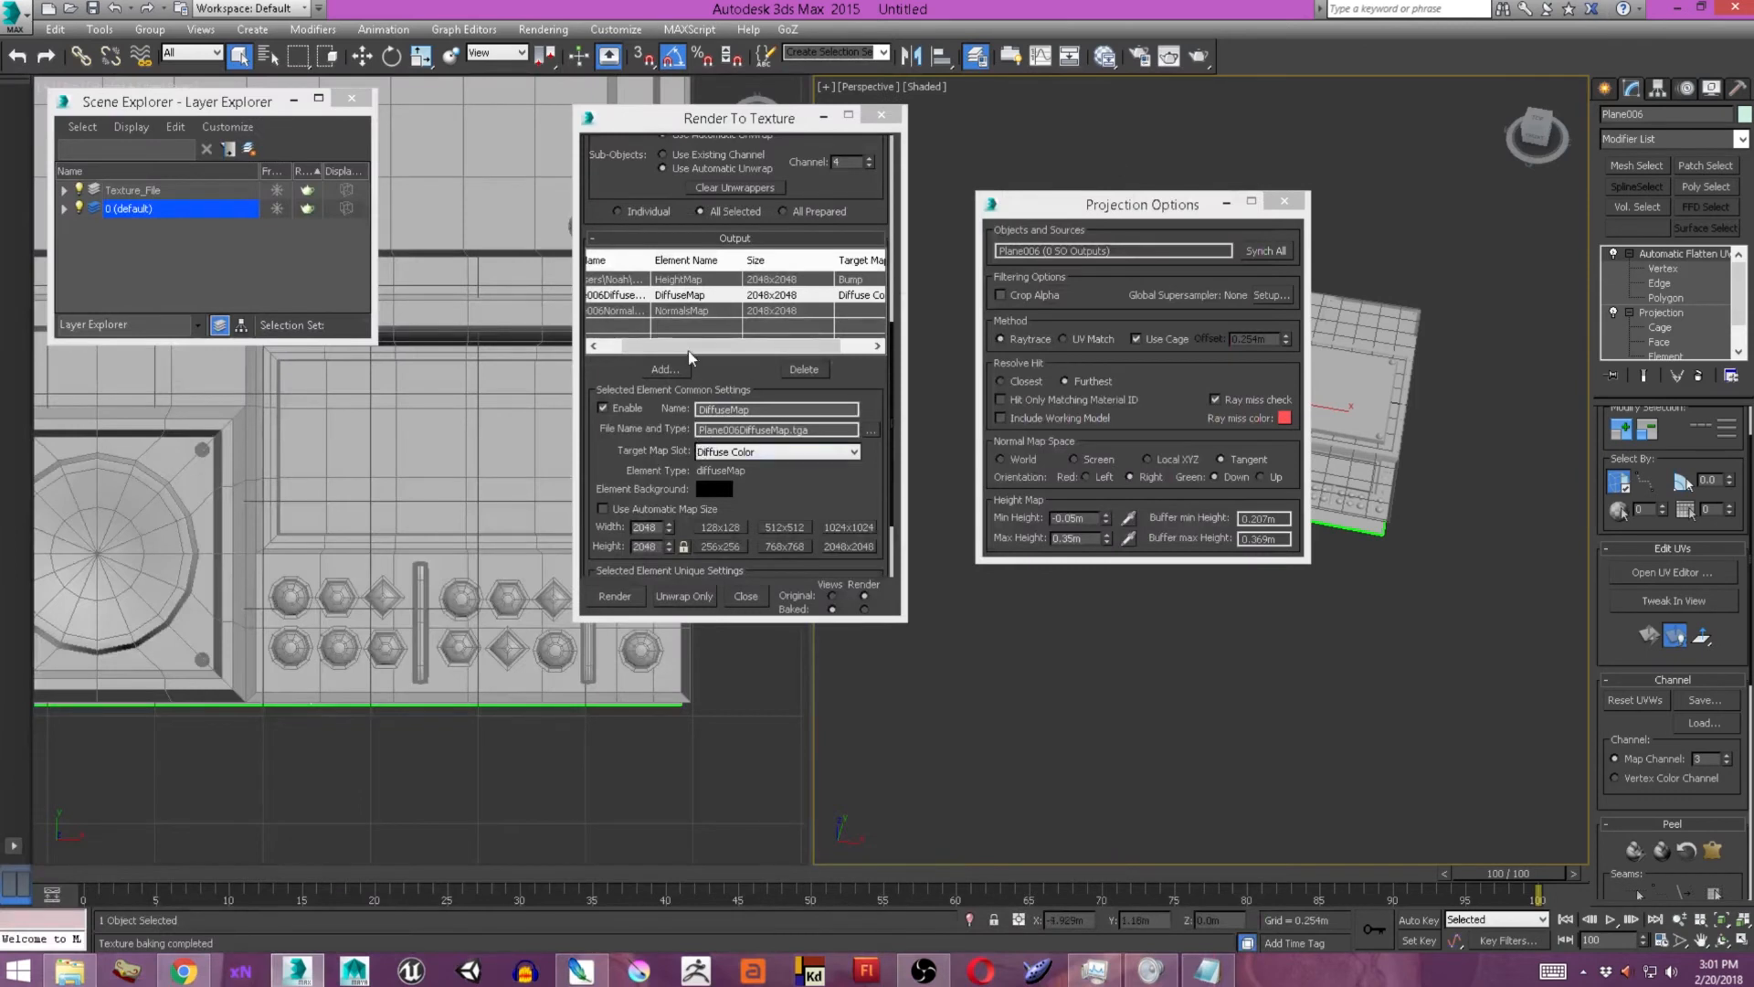
Assign the NormalsMap element to the Displacement slot and set its output file to Plane006NormalsMap.tga on the Desktop, overwriting the existing one.
{"action": "left_click", "coordinate": [696, 311]}
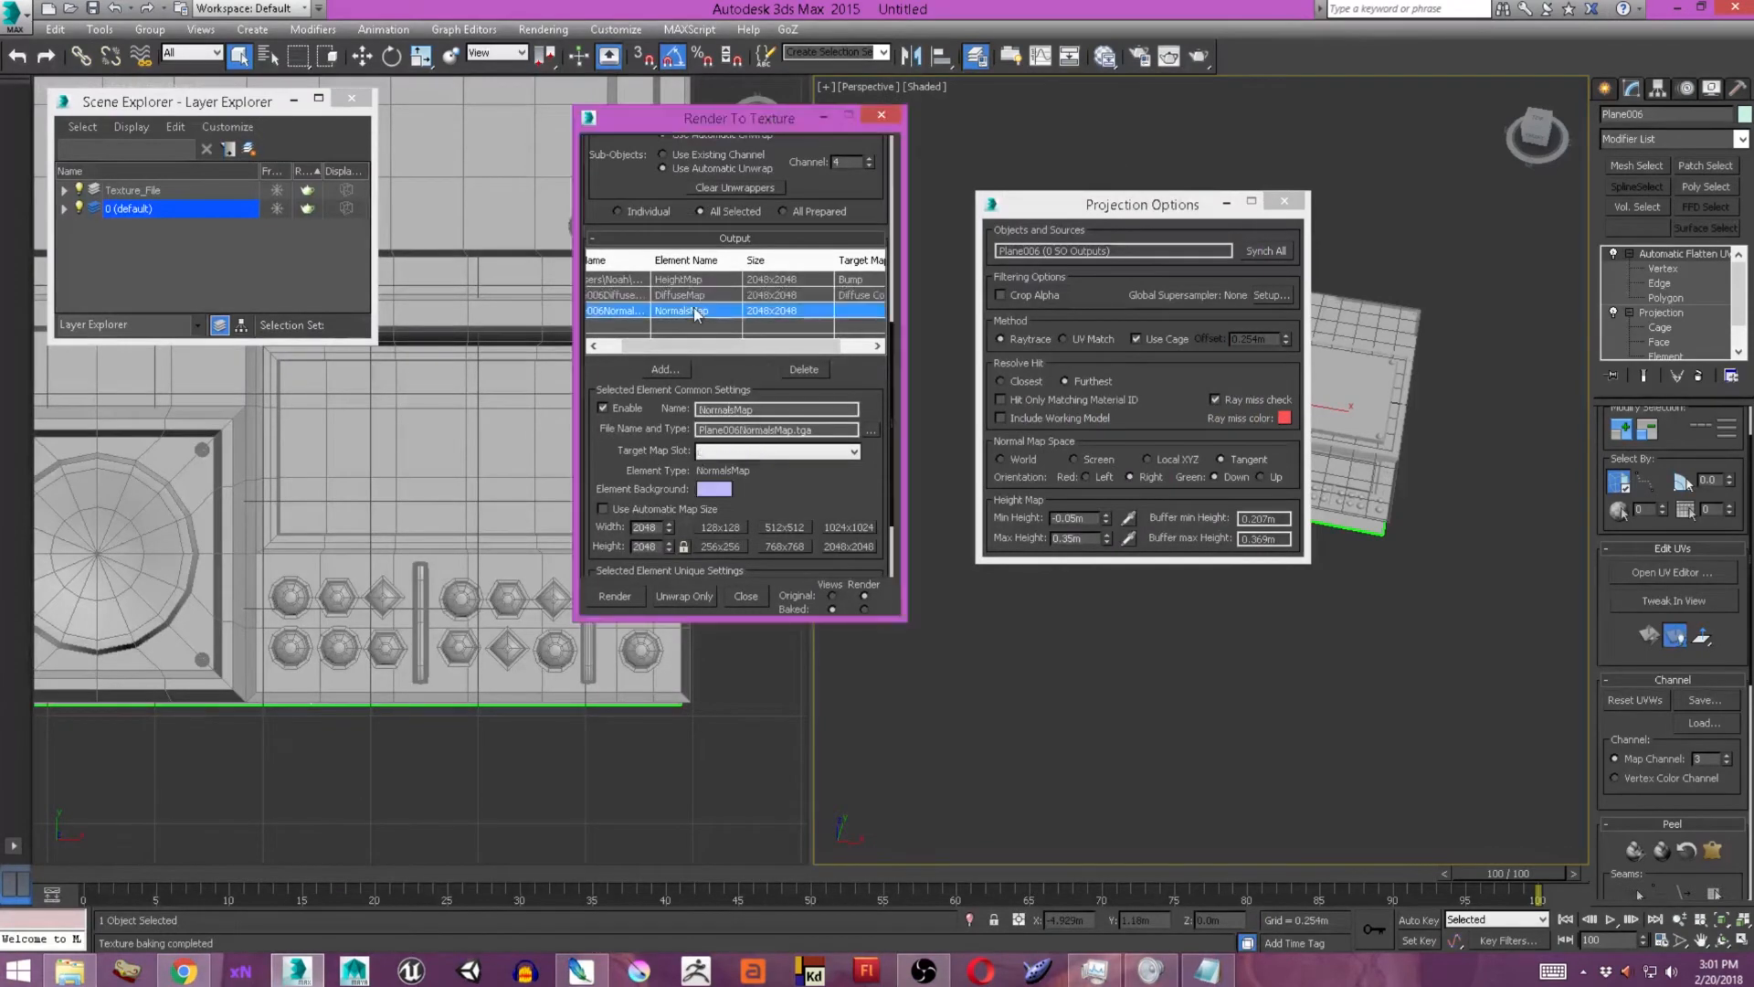
{"action": "left_click", "coordinate": [712, 453]}
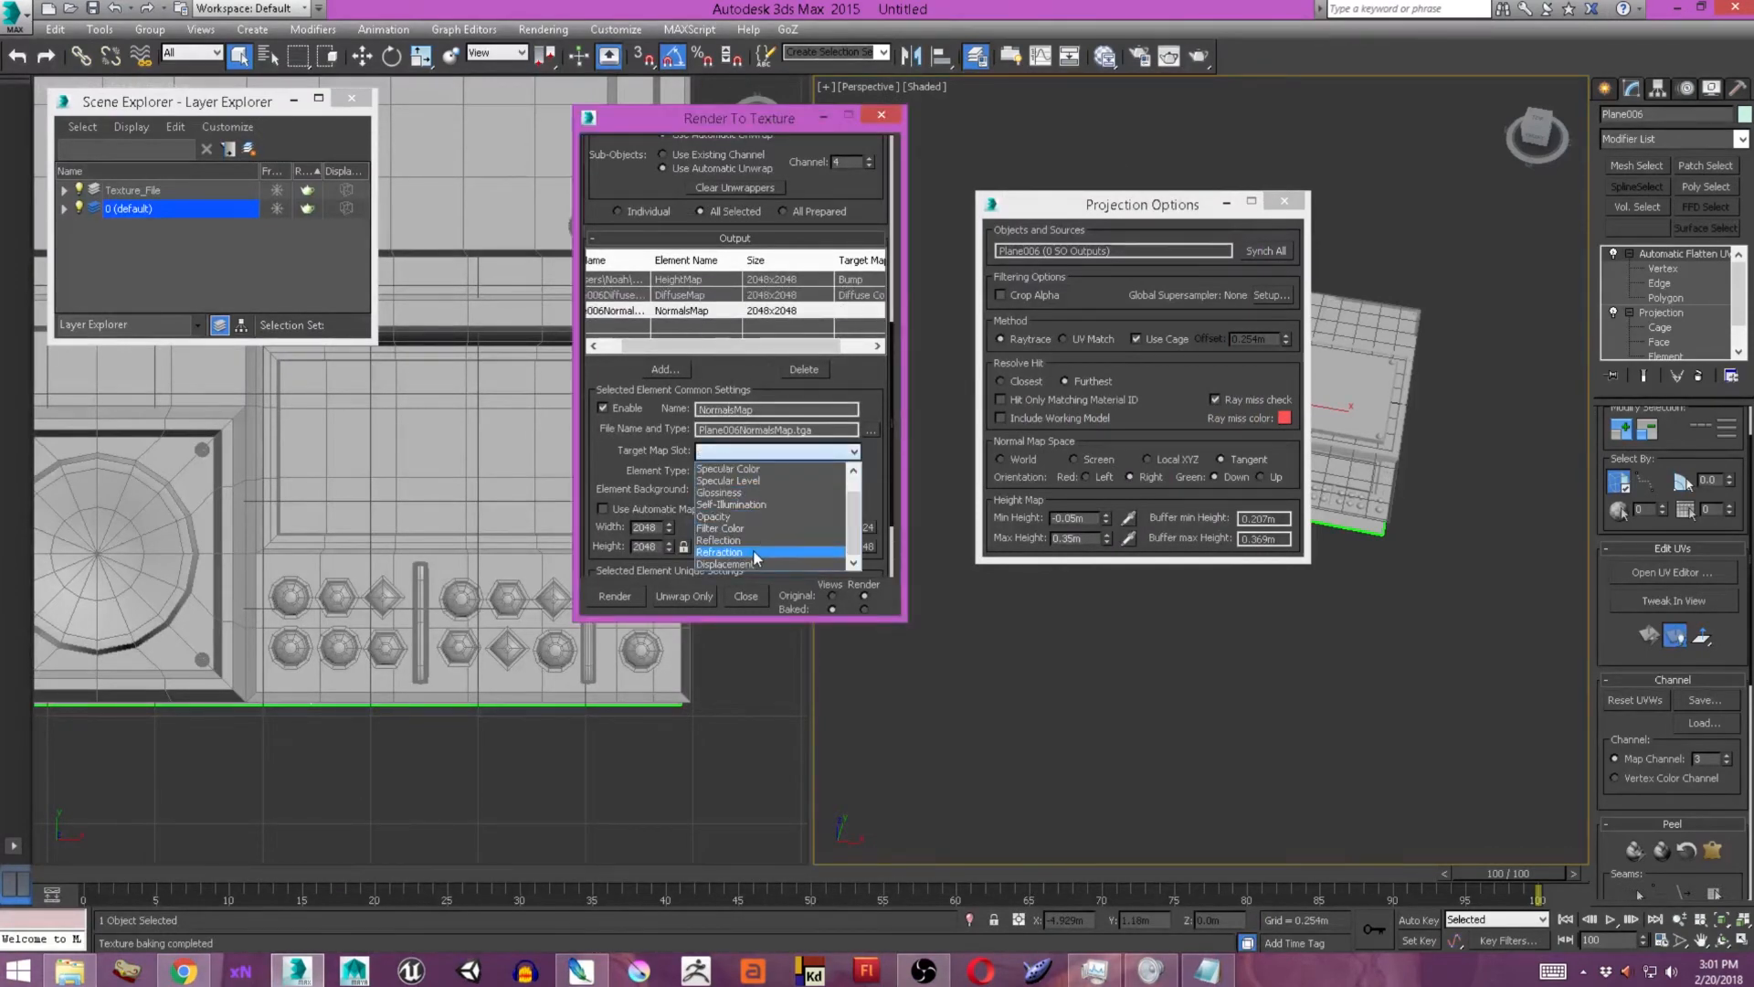
{"action": "left_click", "coordinate": [722, 563]}
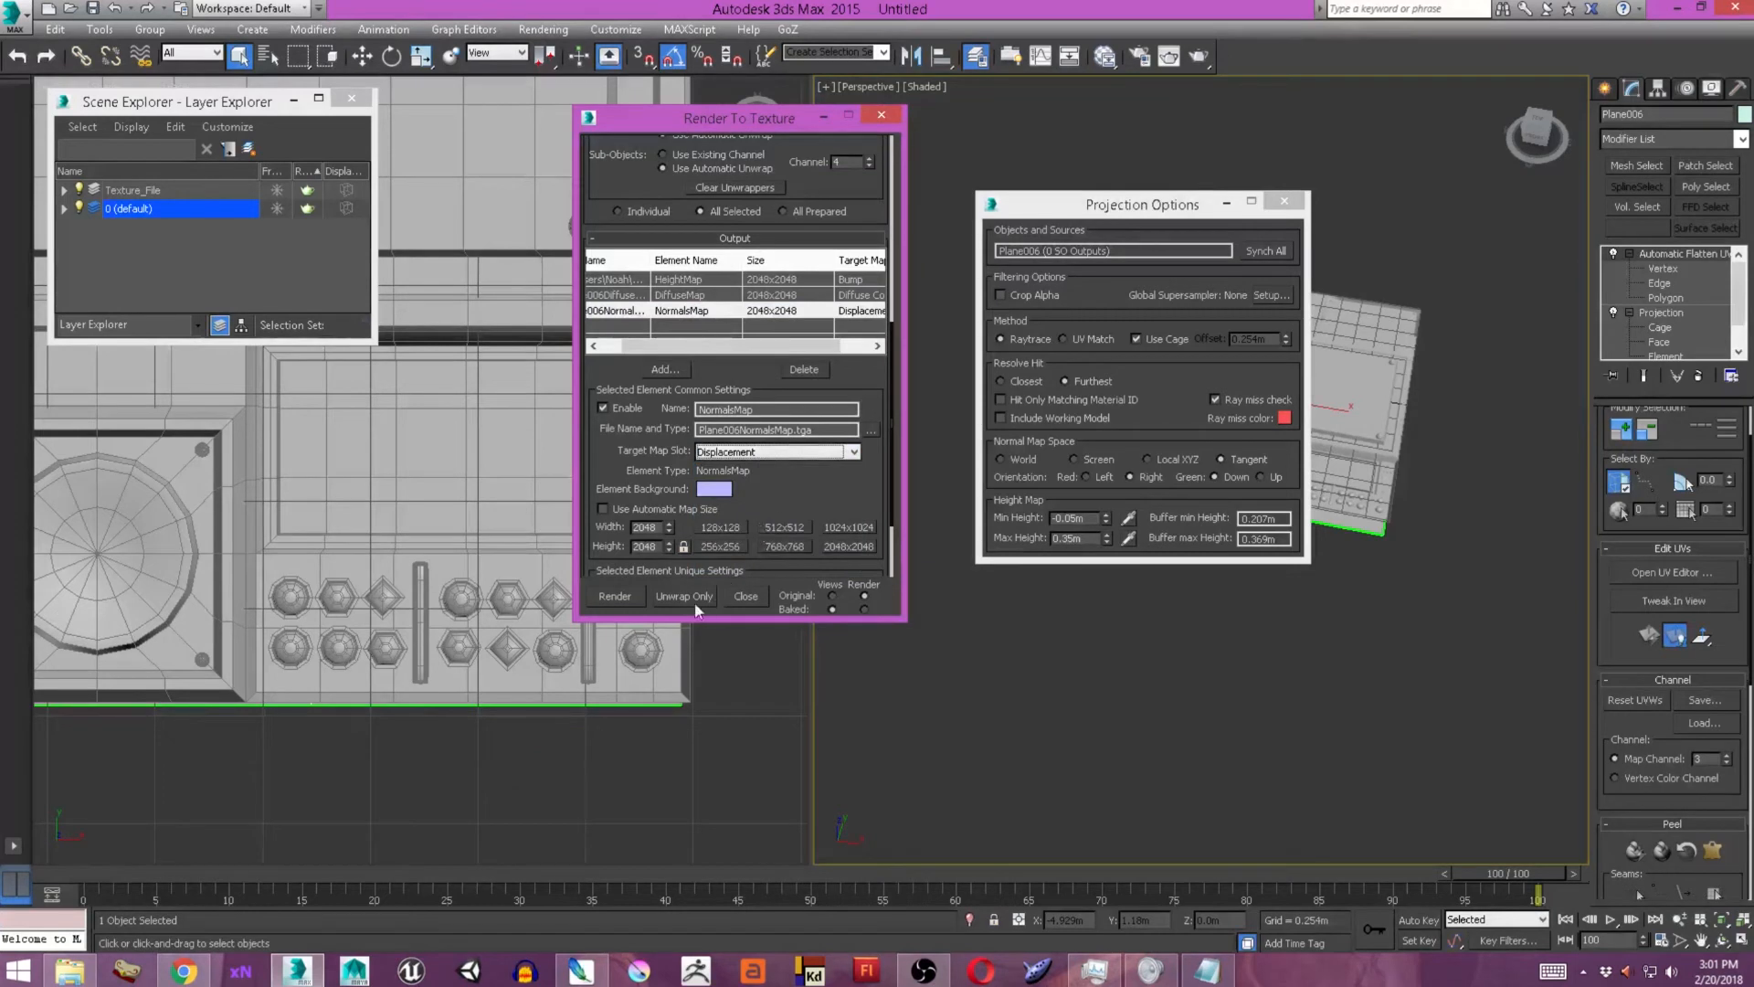
{"action": "left_click", "coordinate": [868, 430]}
{"action": "left_click", "coordinate": [643, 315]}
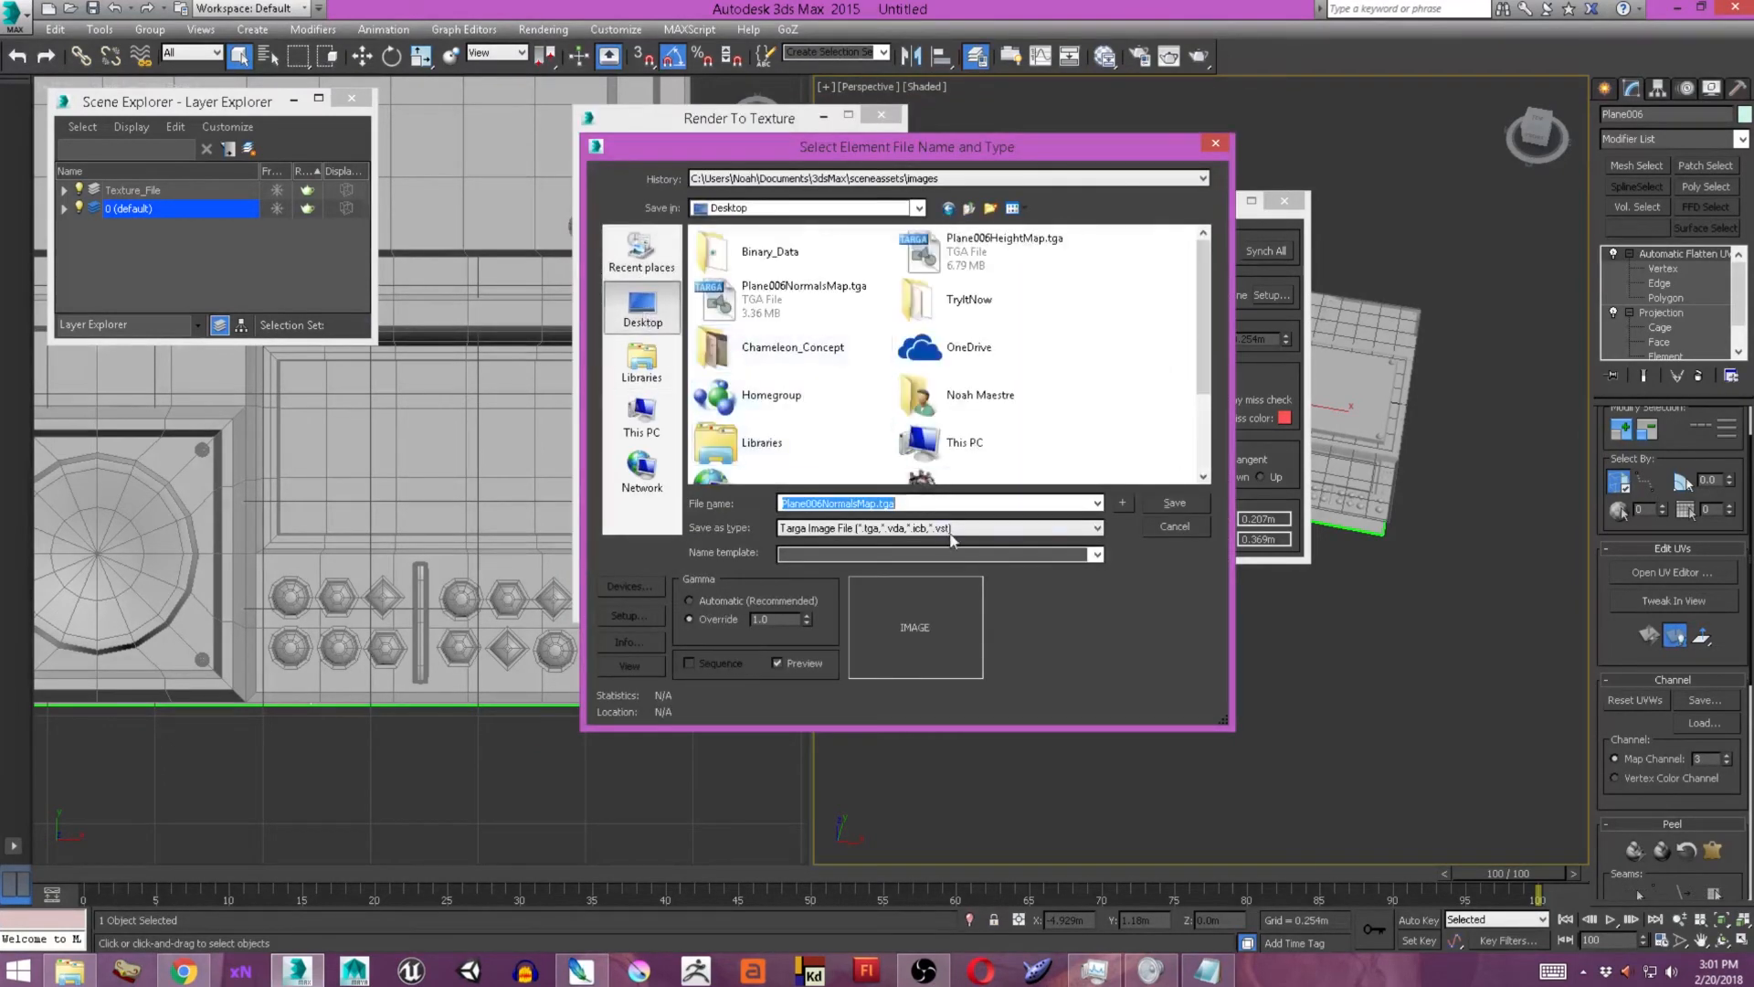
{"action": "left_click", "coordinate": [1174, 504]}
{"action": "left_click", "coordinate": [919, 553]}
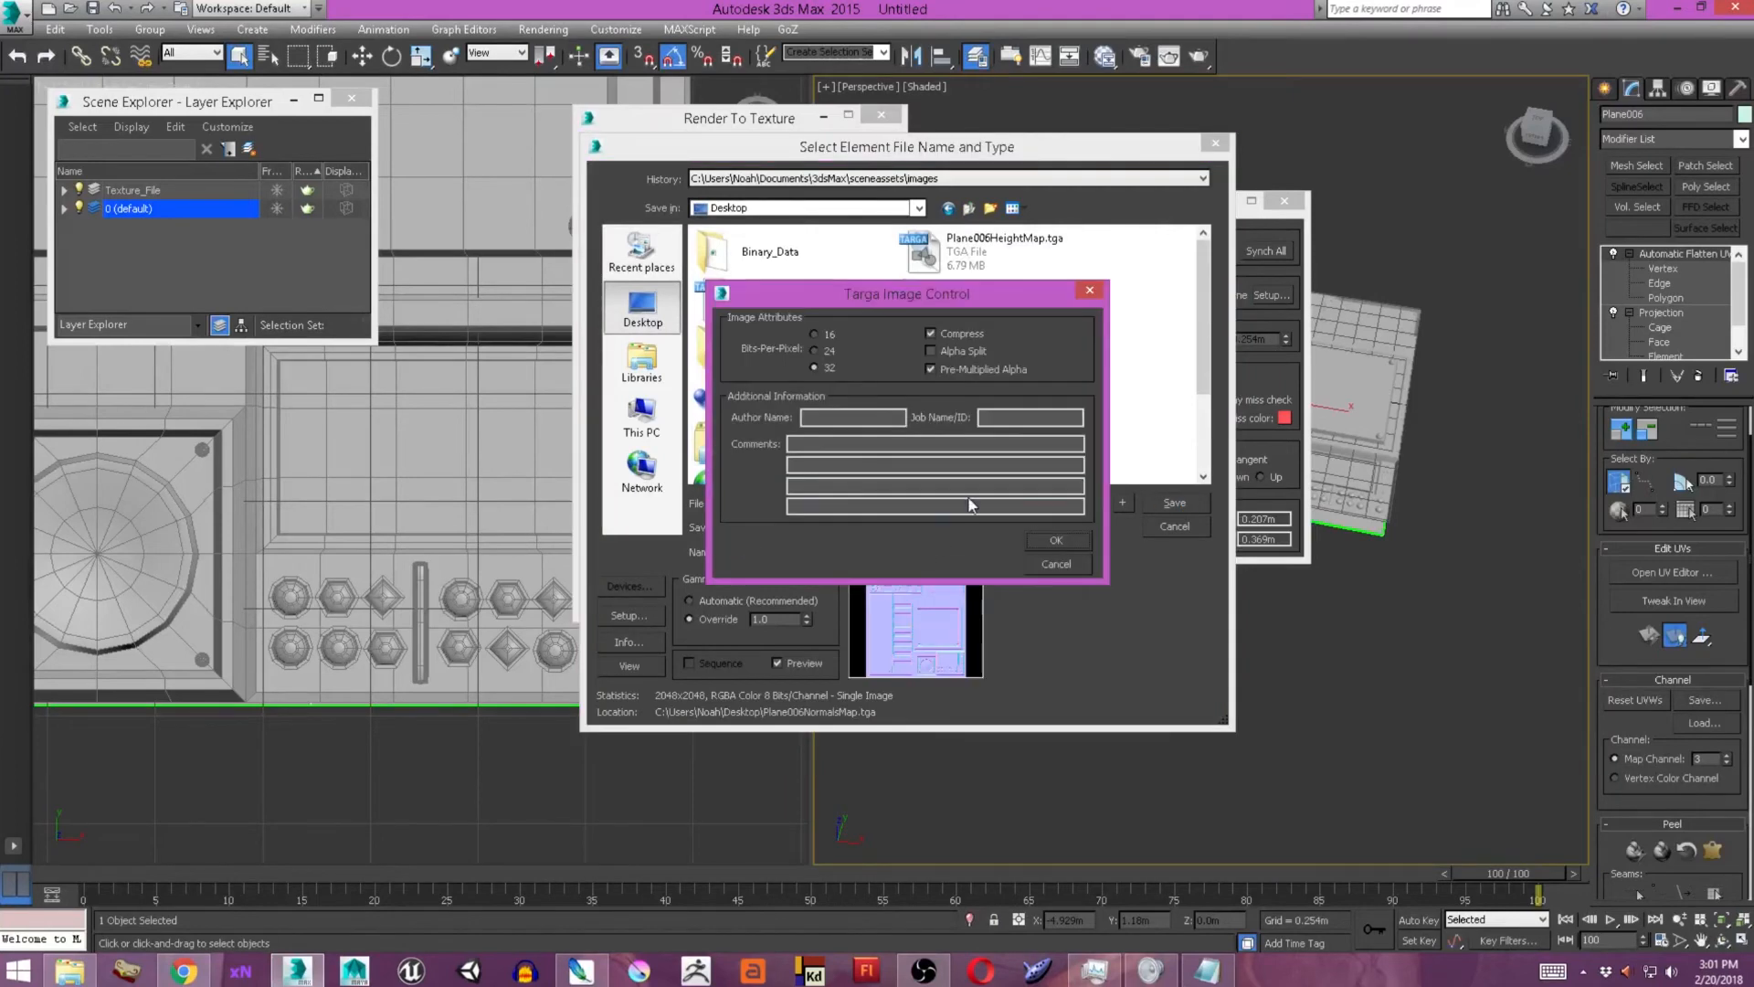
{"action": "left_click", "coordinate": [1051, 540]}
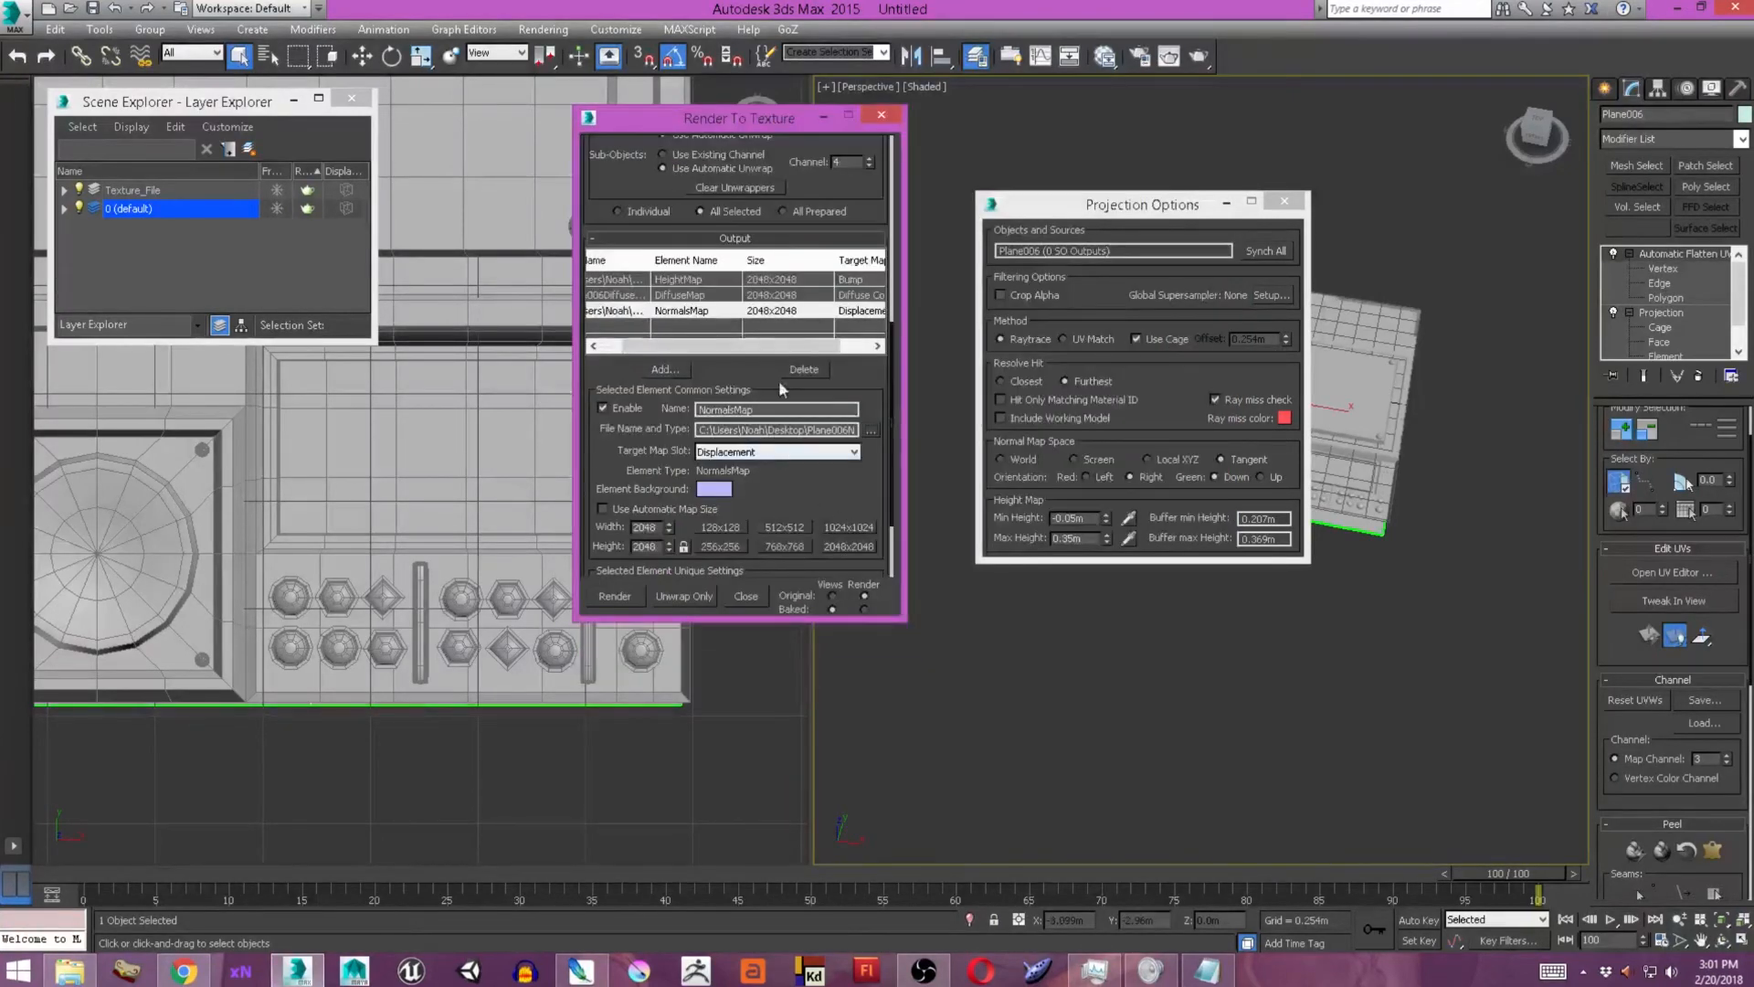
Set the DiffuseMap element's output file to Plane006DiffuseMap.tga on the Desktop with the default Targa options.
{"action": "left_click", "coordinate": [741, 295]}
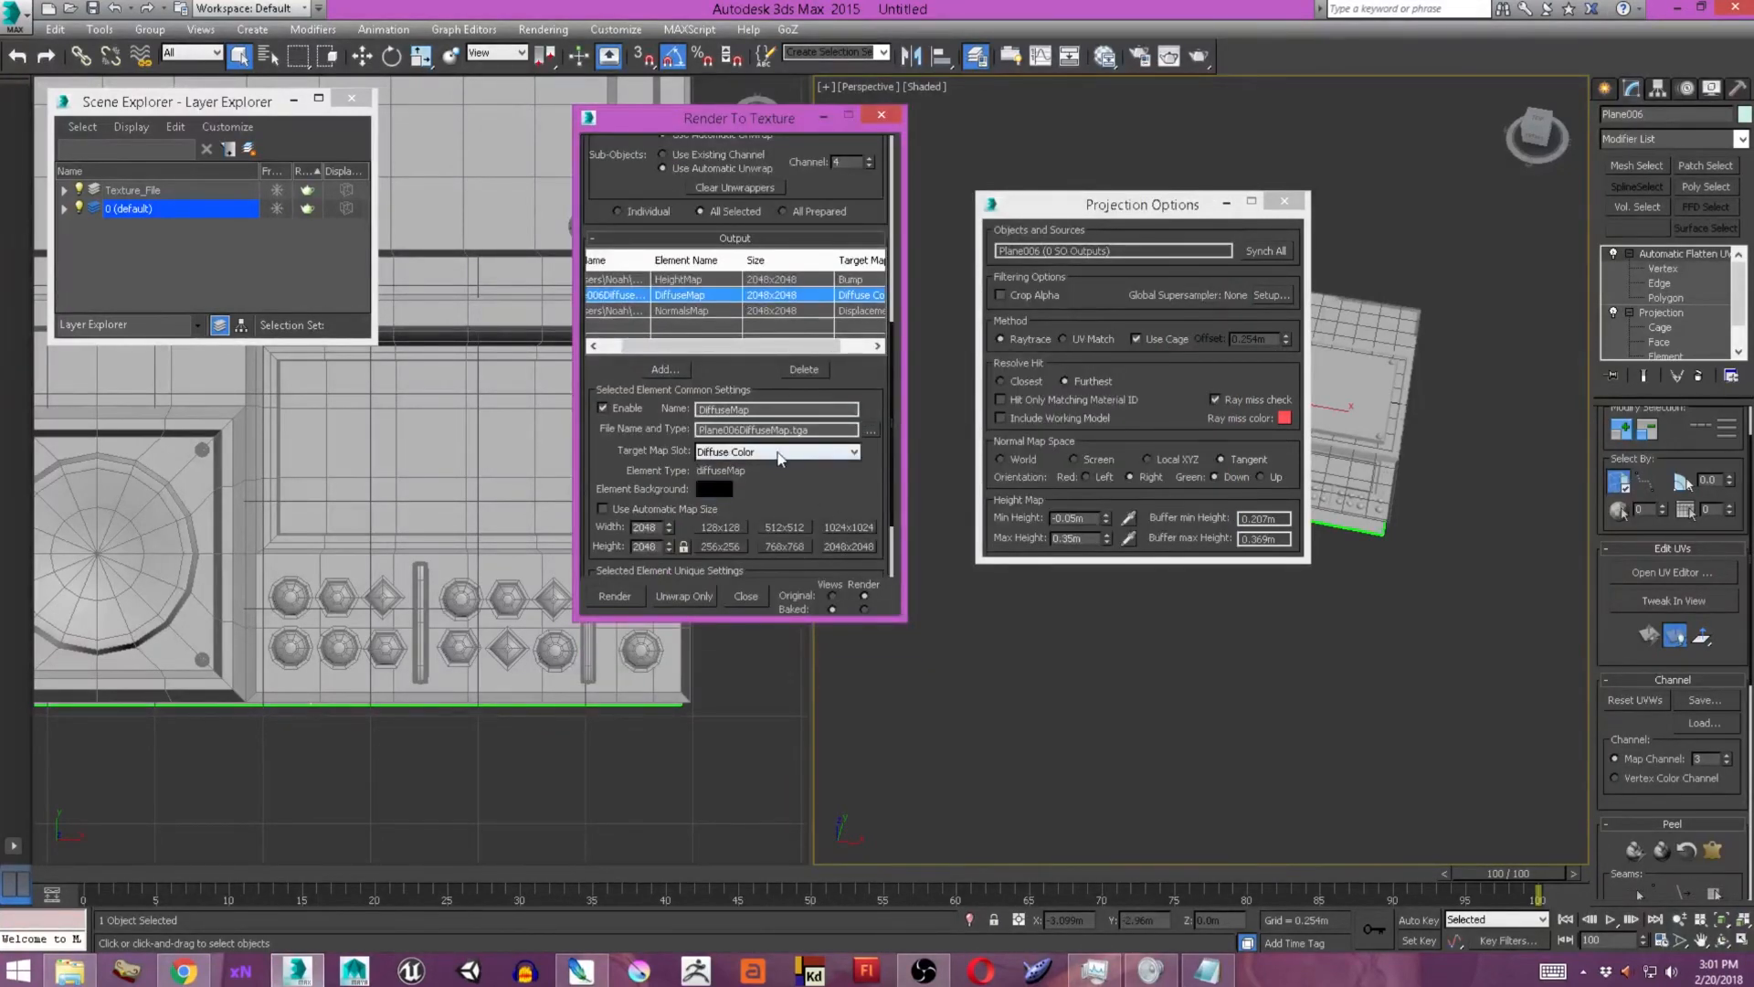
{"action": "left_click", "coordinate": [870, 430]}
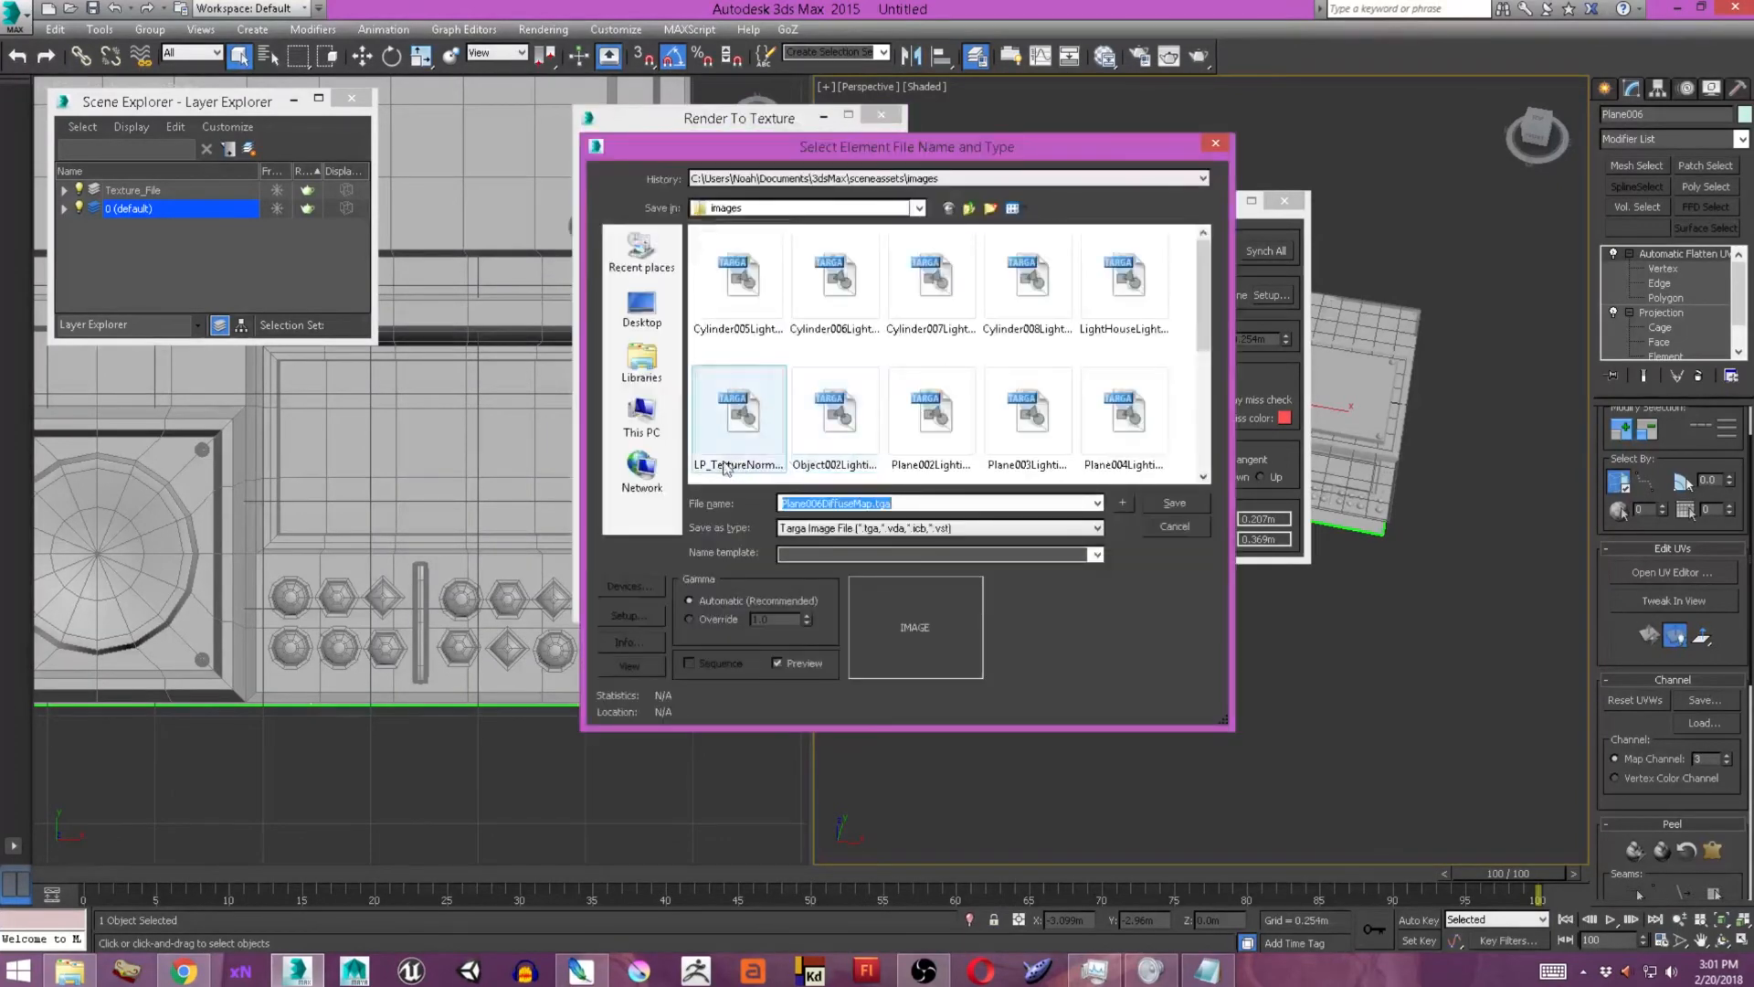
{"action": "left_click", "coordinate": [642, 307]}
{"action": "left_click", "coordinate": [1173, 502]}
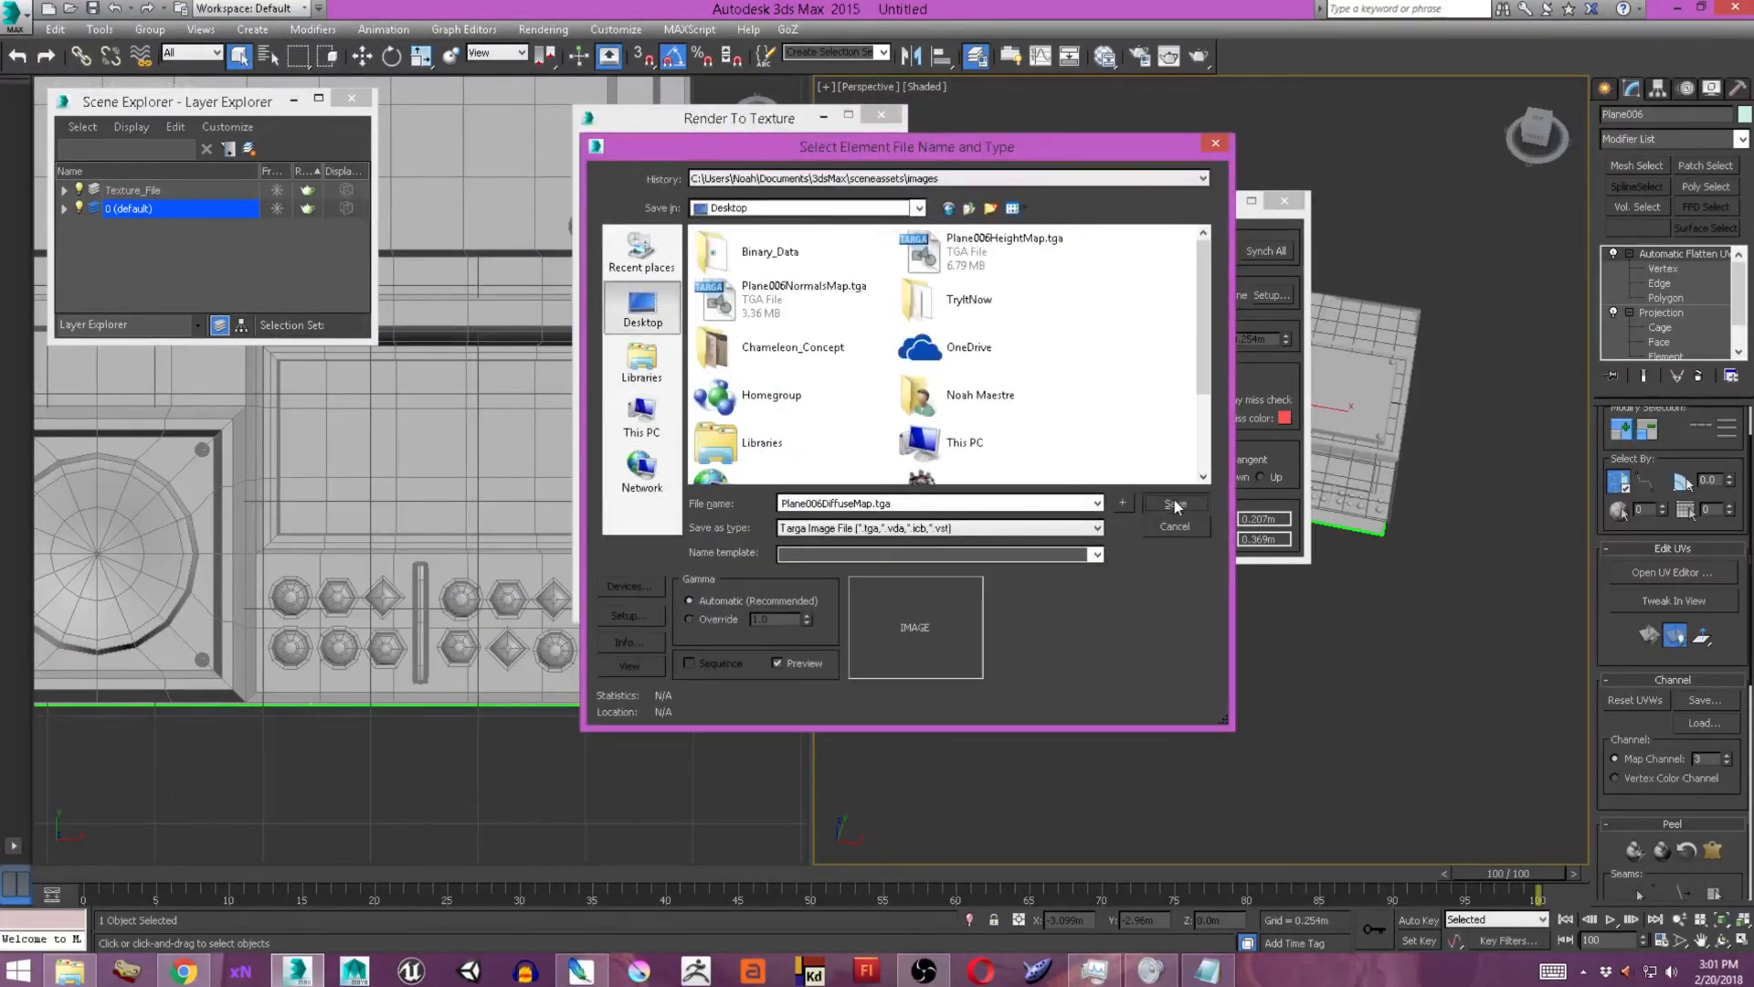
{"action": "left_click", "coordinate": [1050, 534]}
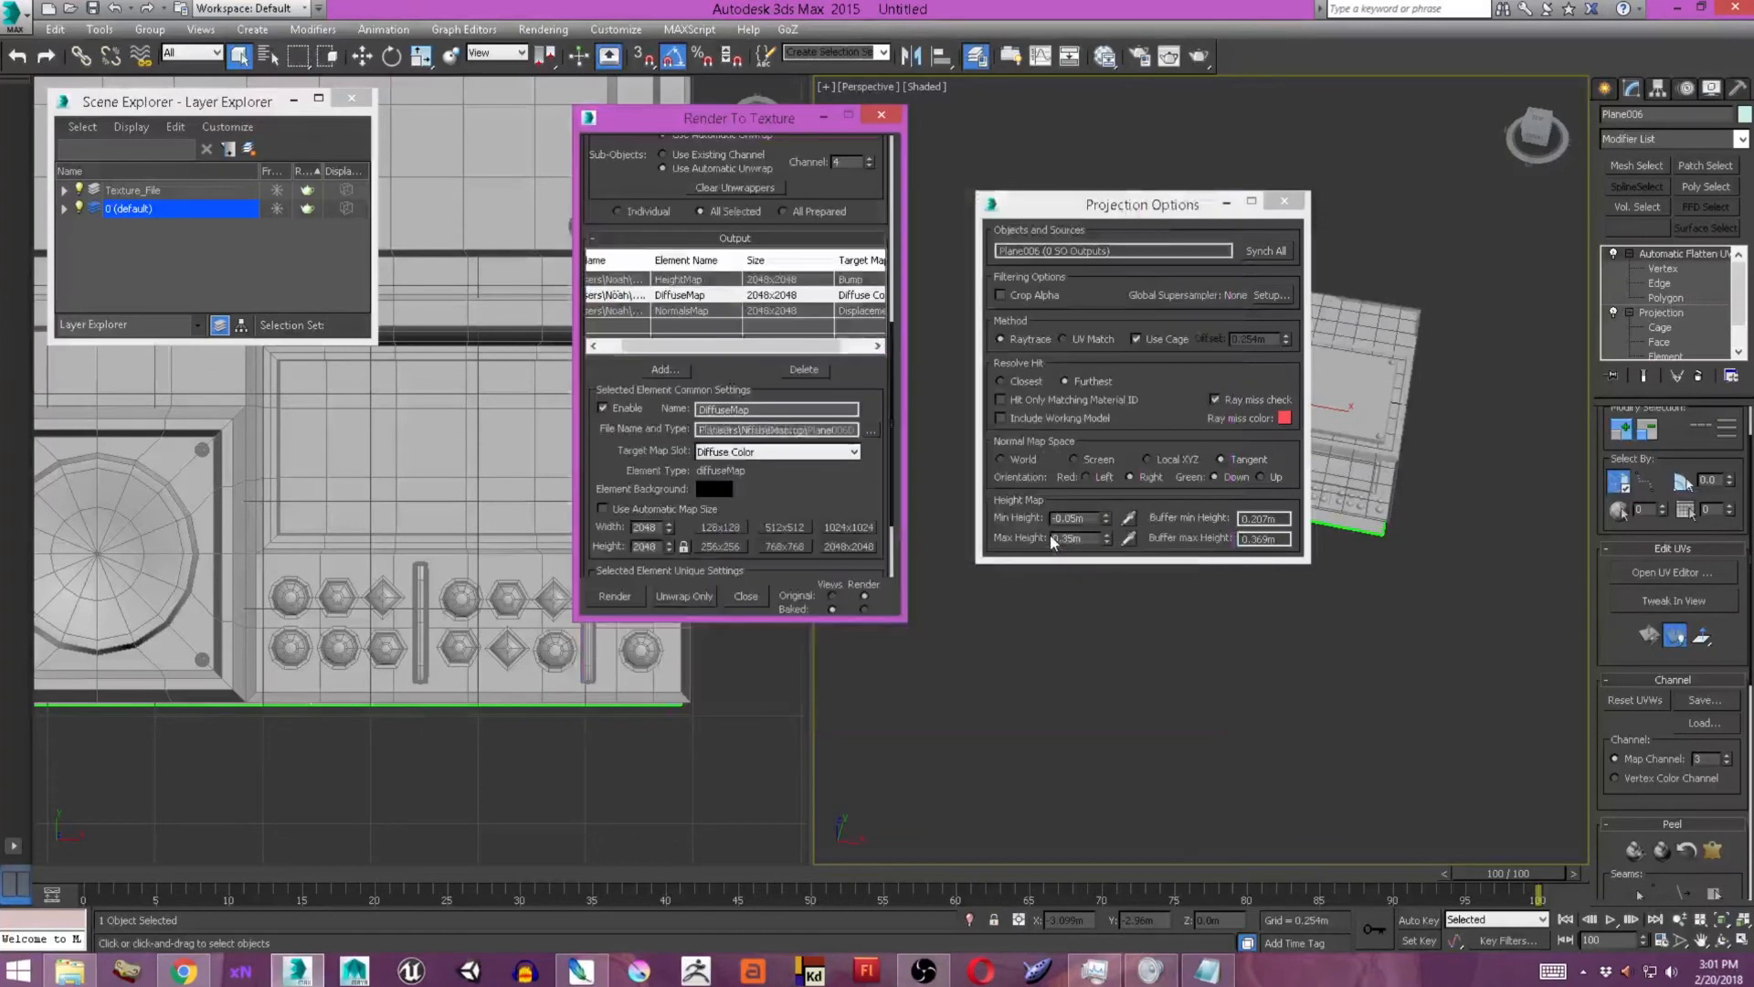
Compare automatic and override gamma for the HeightMap output, keep the 0.2 override, and save over Plane006HeightMap.tga on the Desktop.
{"action": "left_click", "coordinate": [871, 431]}
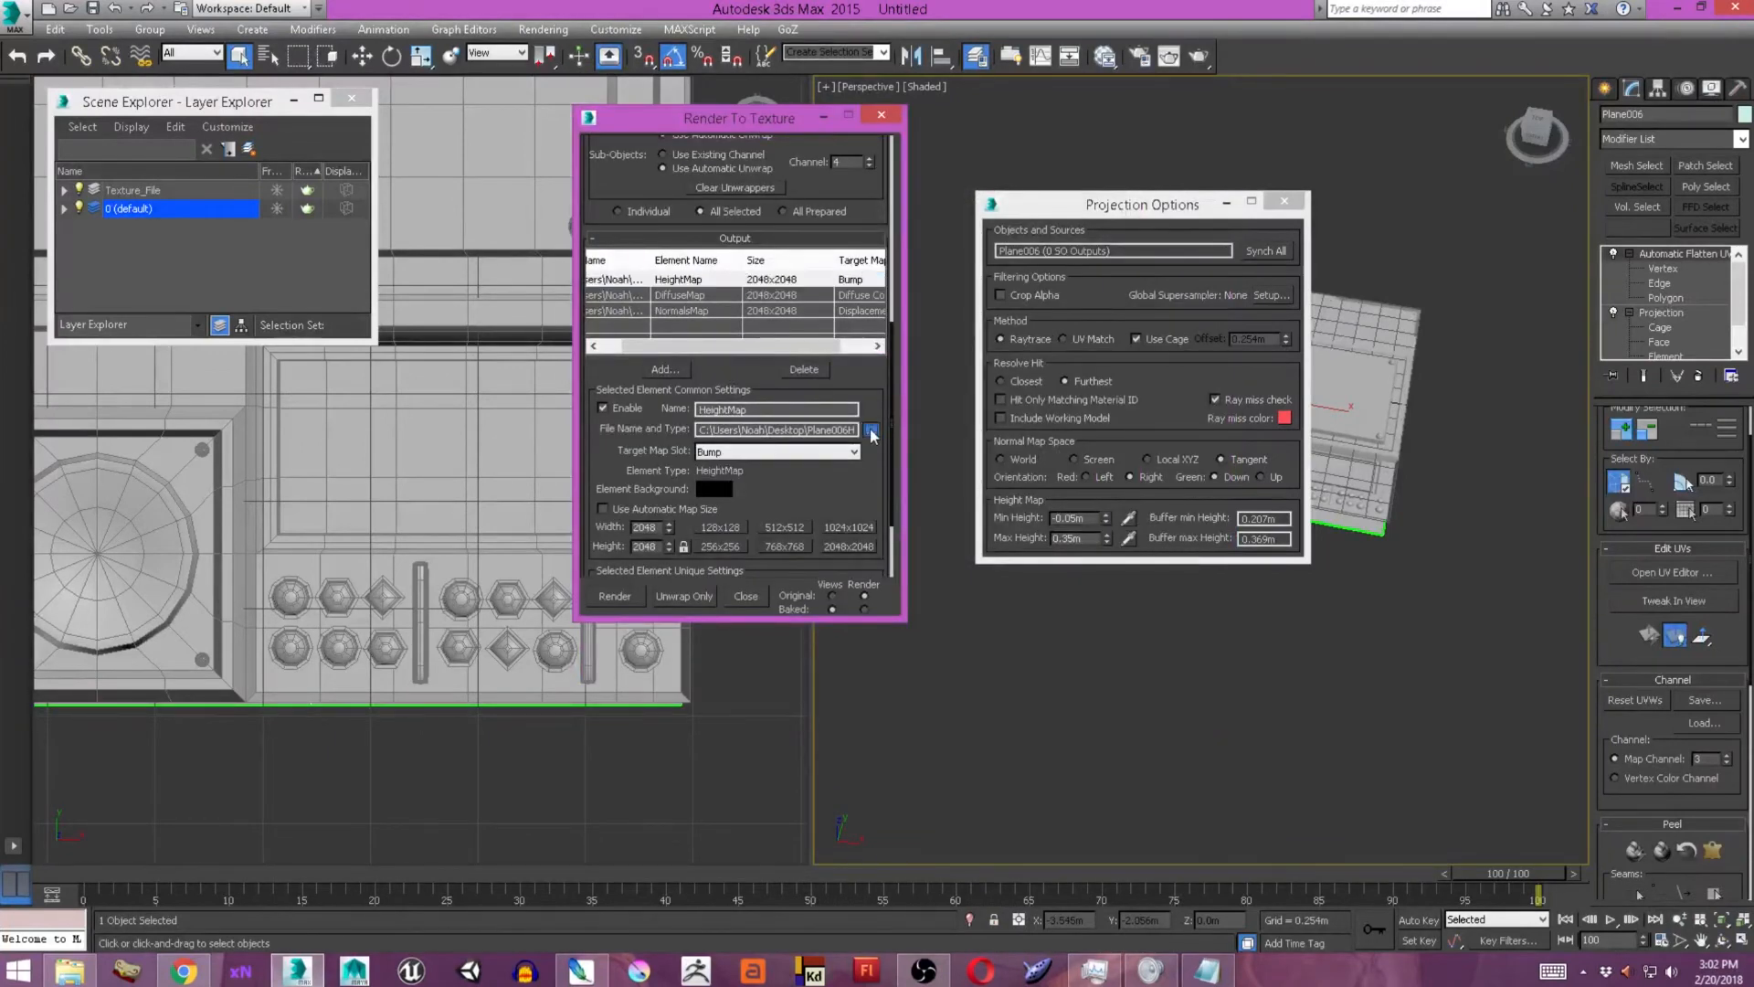
{"action": "right_click", "coordinate": [807, 618]}
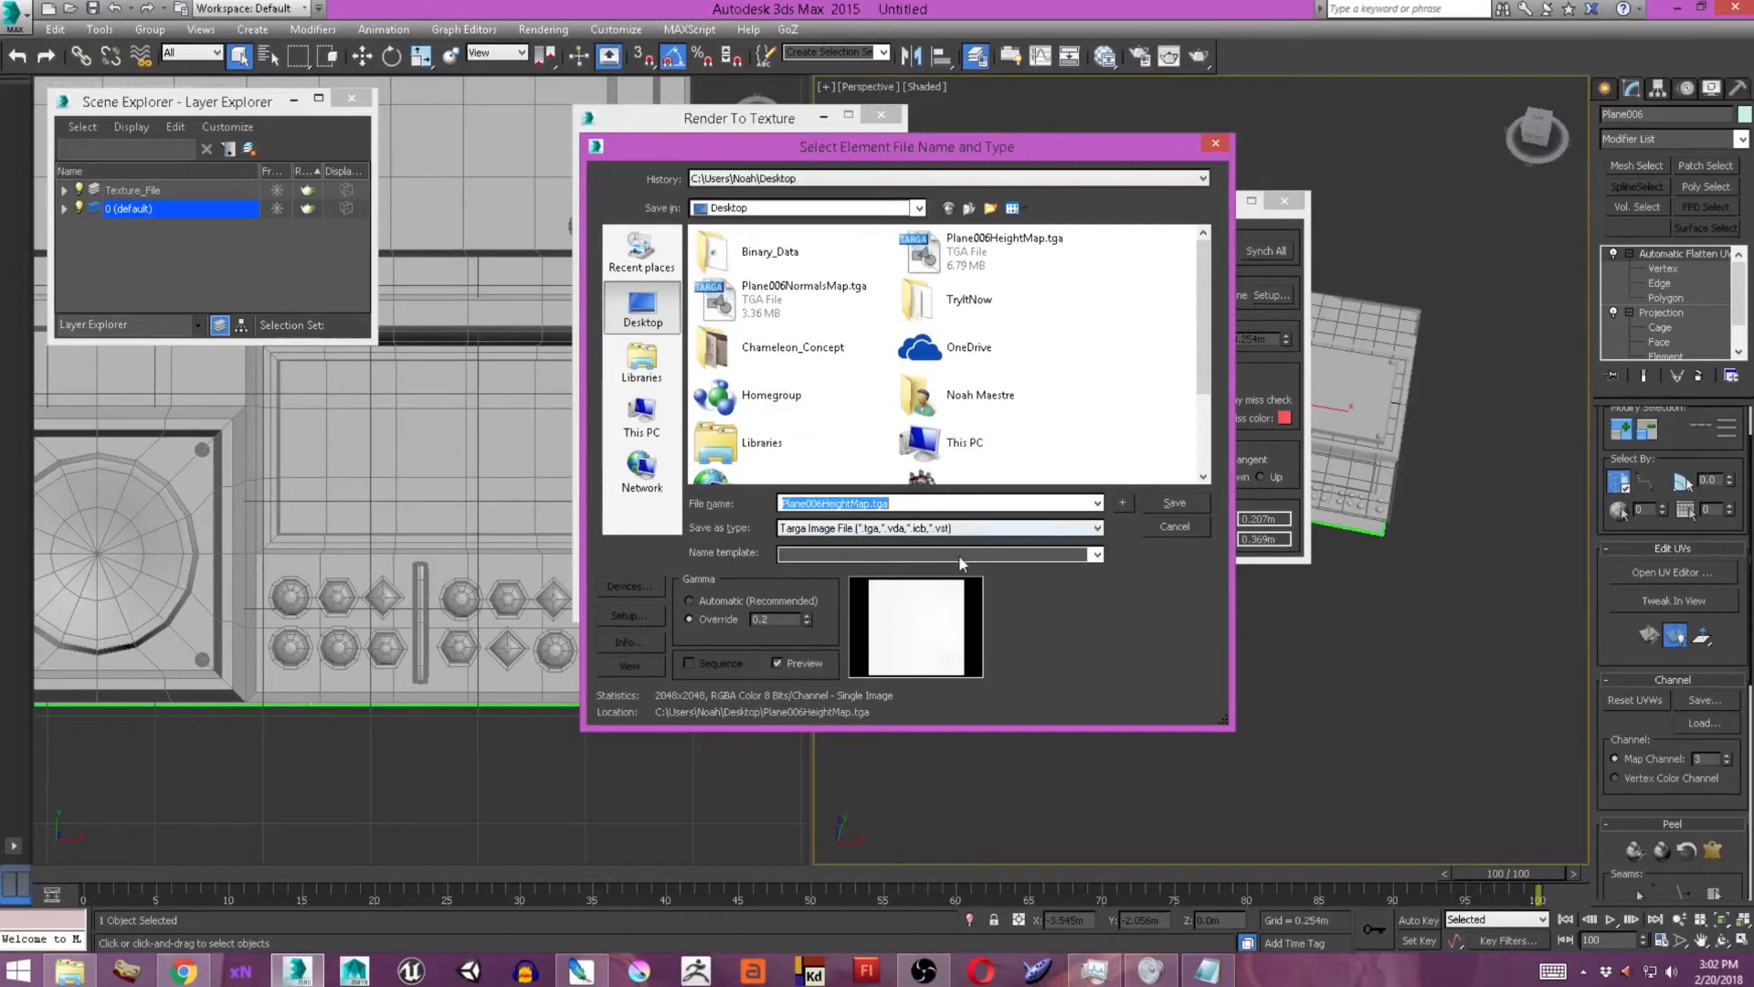
{"action": "left_click", "coordinate": [698, 601]}
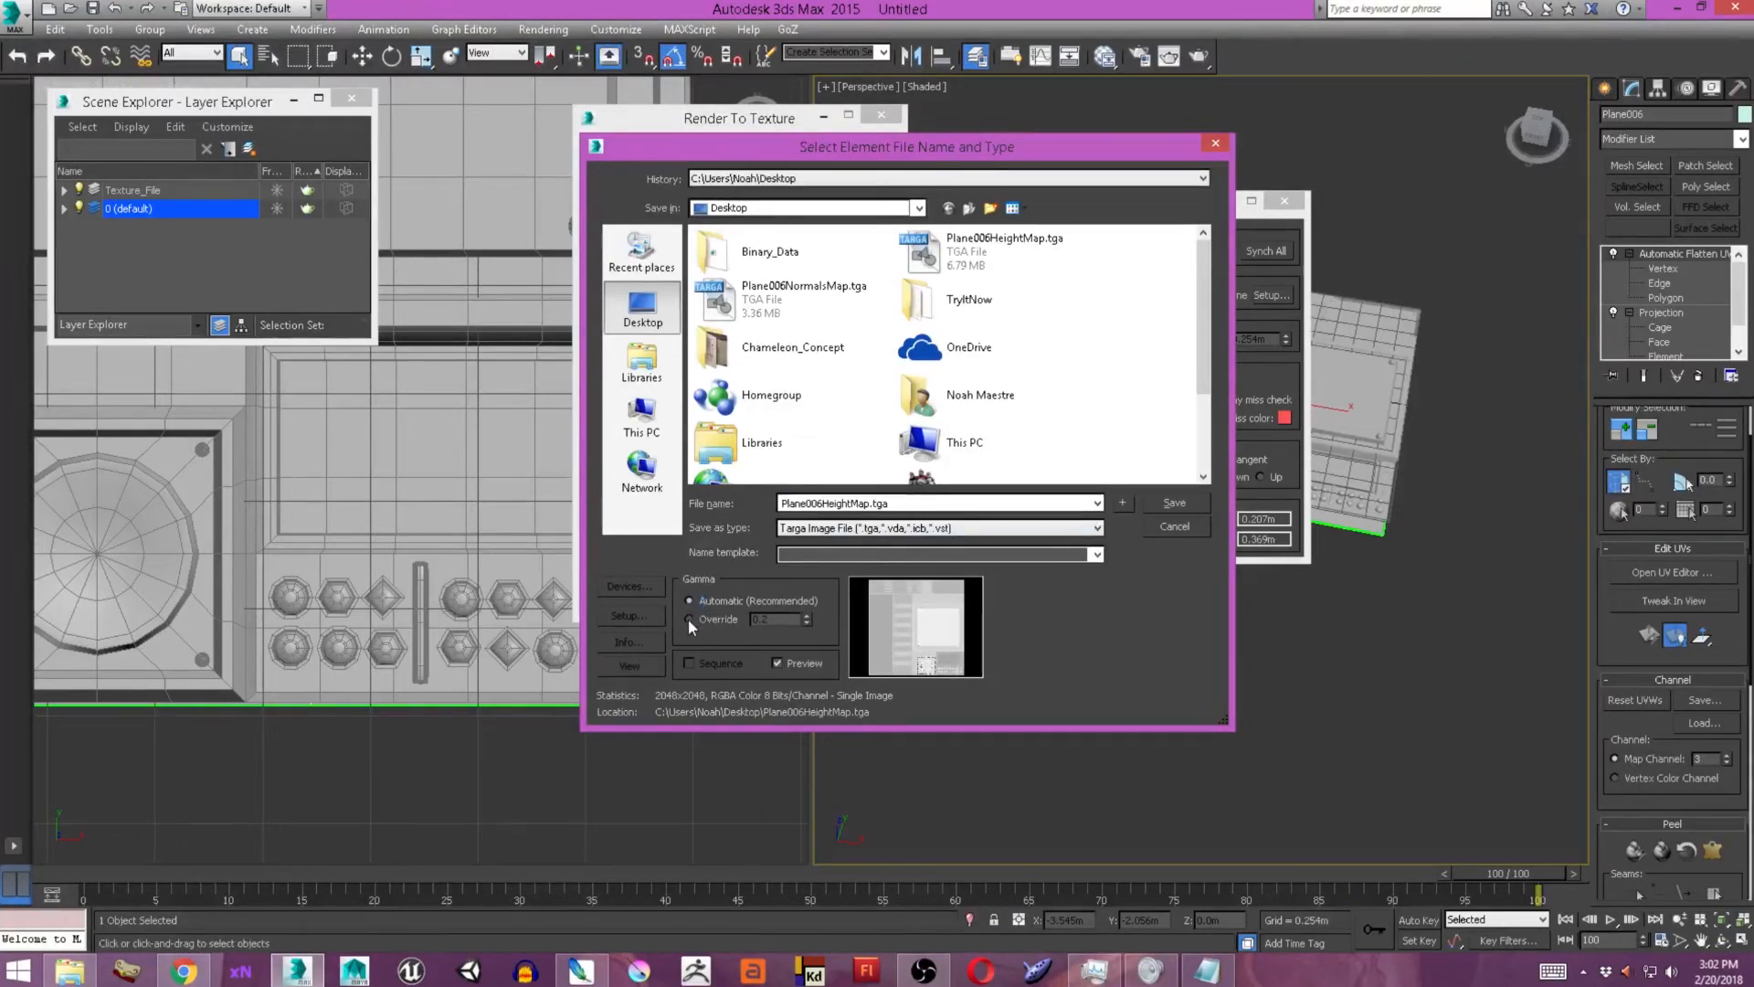
{"action": "left_click", "coordinate": [689, 619]}
{"action": "left_click", "coordinate": [691, 601]}
{"action": "left_click", "coordinate": [689, 618]}
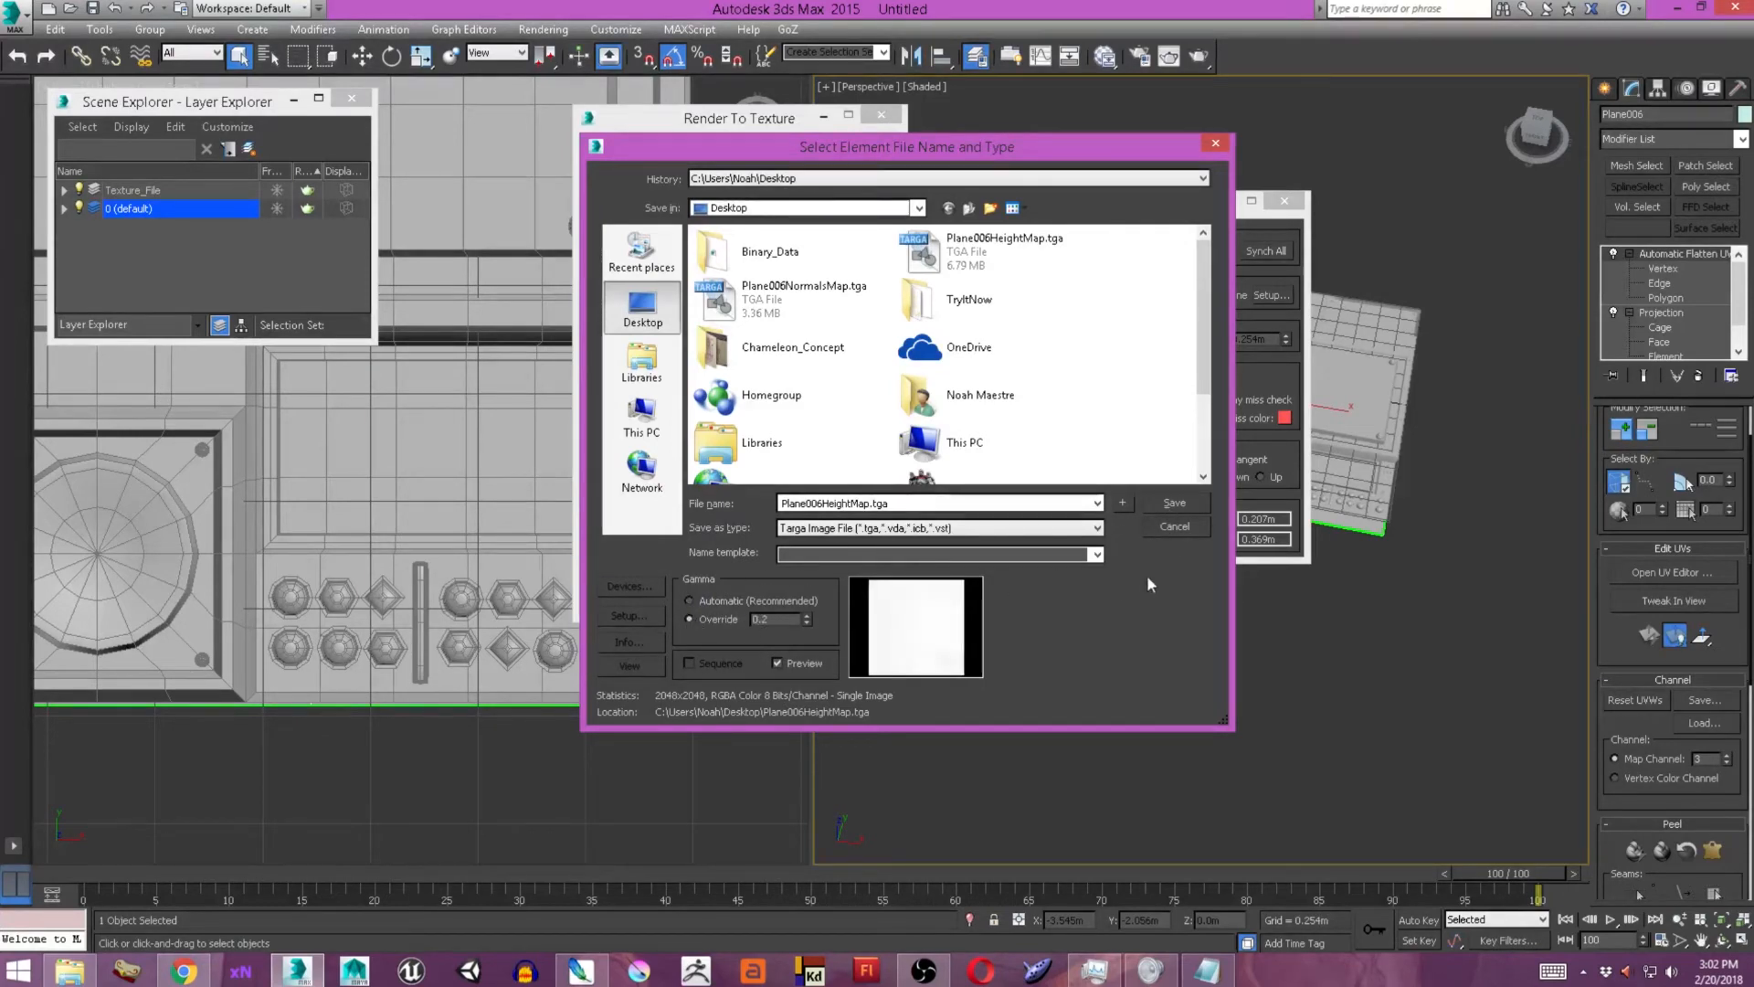
{"action": "left_click", "coordinate": [1176, 504]}
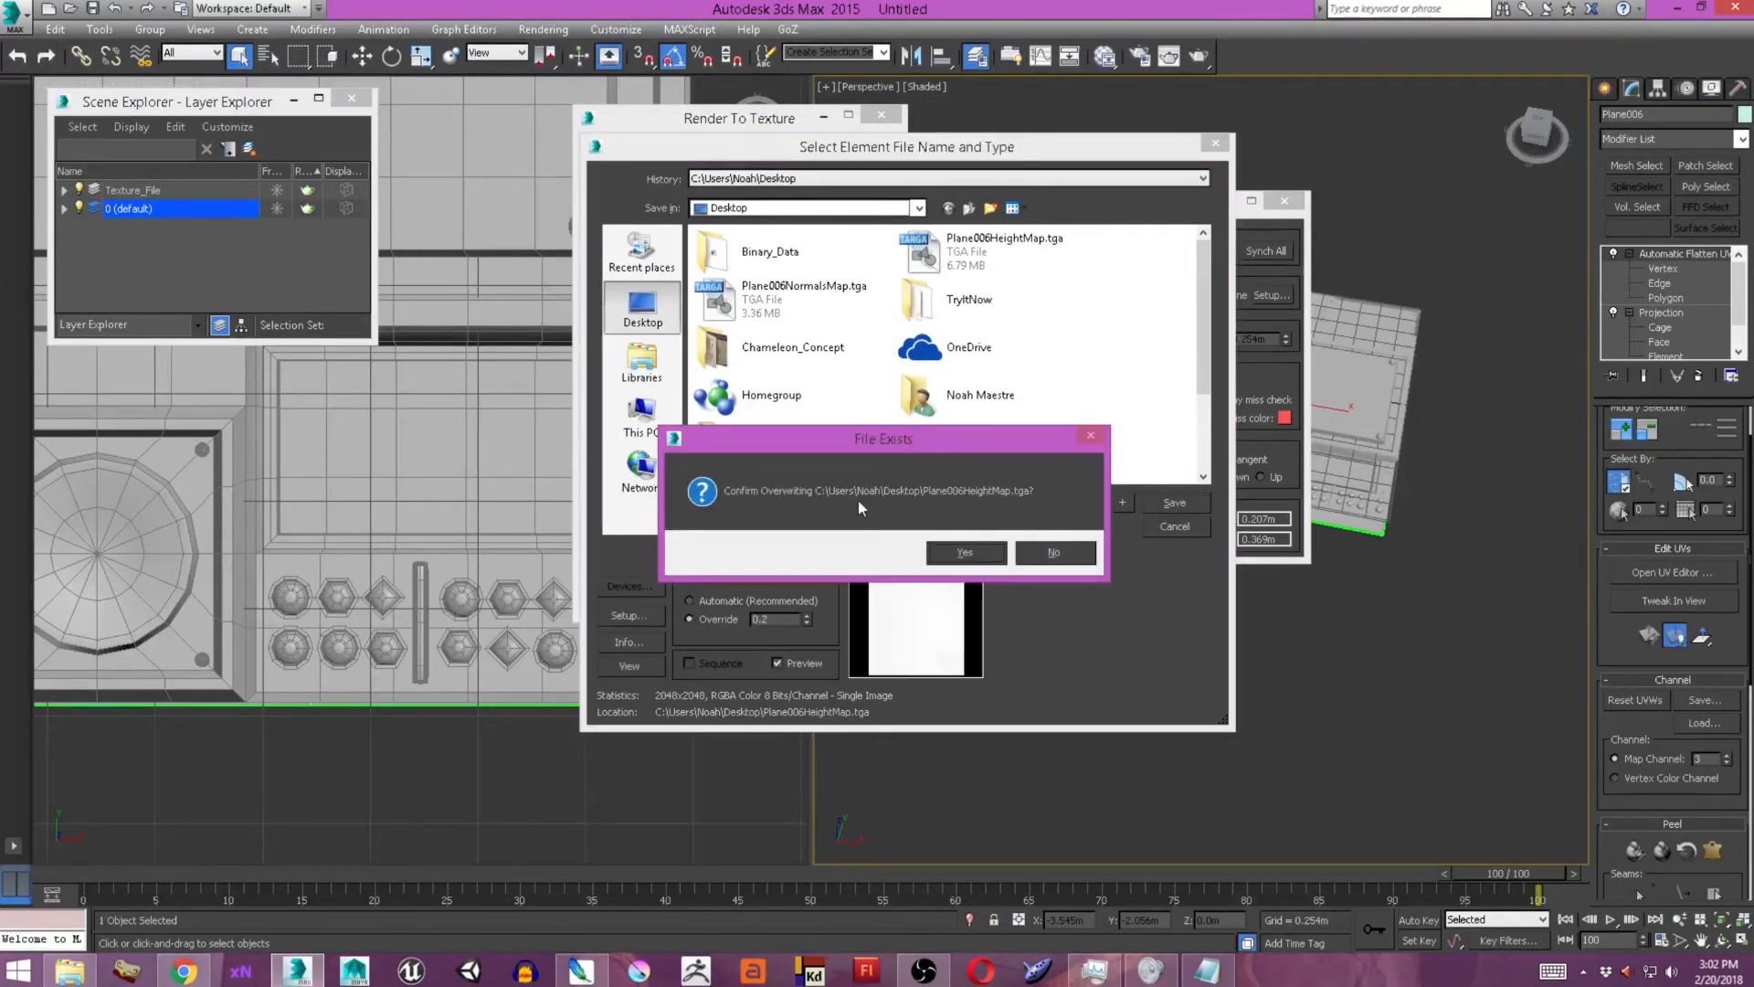
{"action": "left_click", "coordinate": [967, 554]}
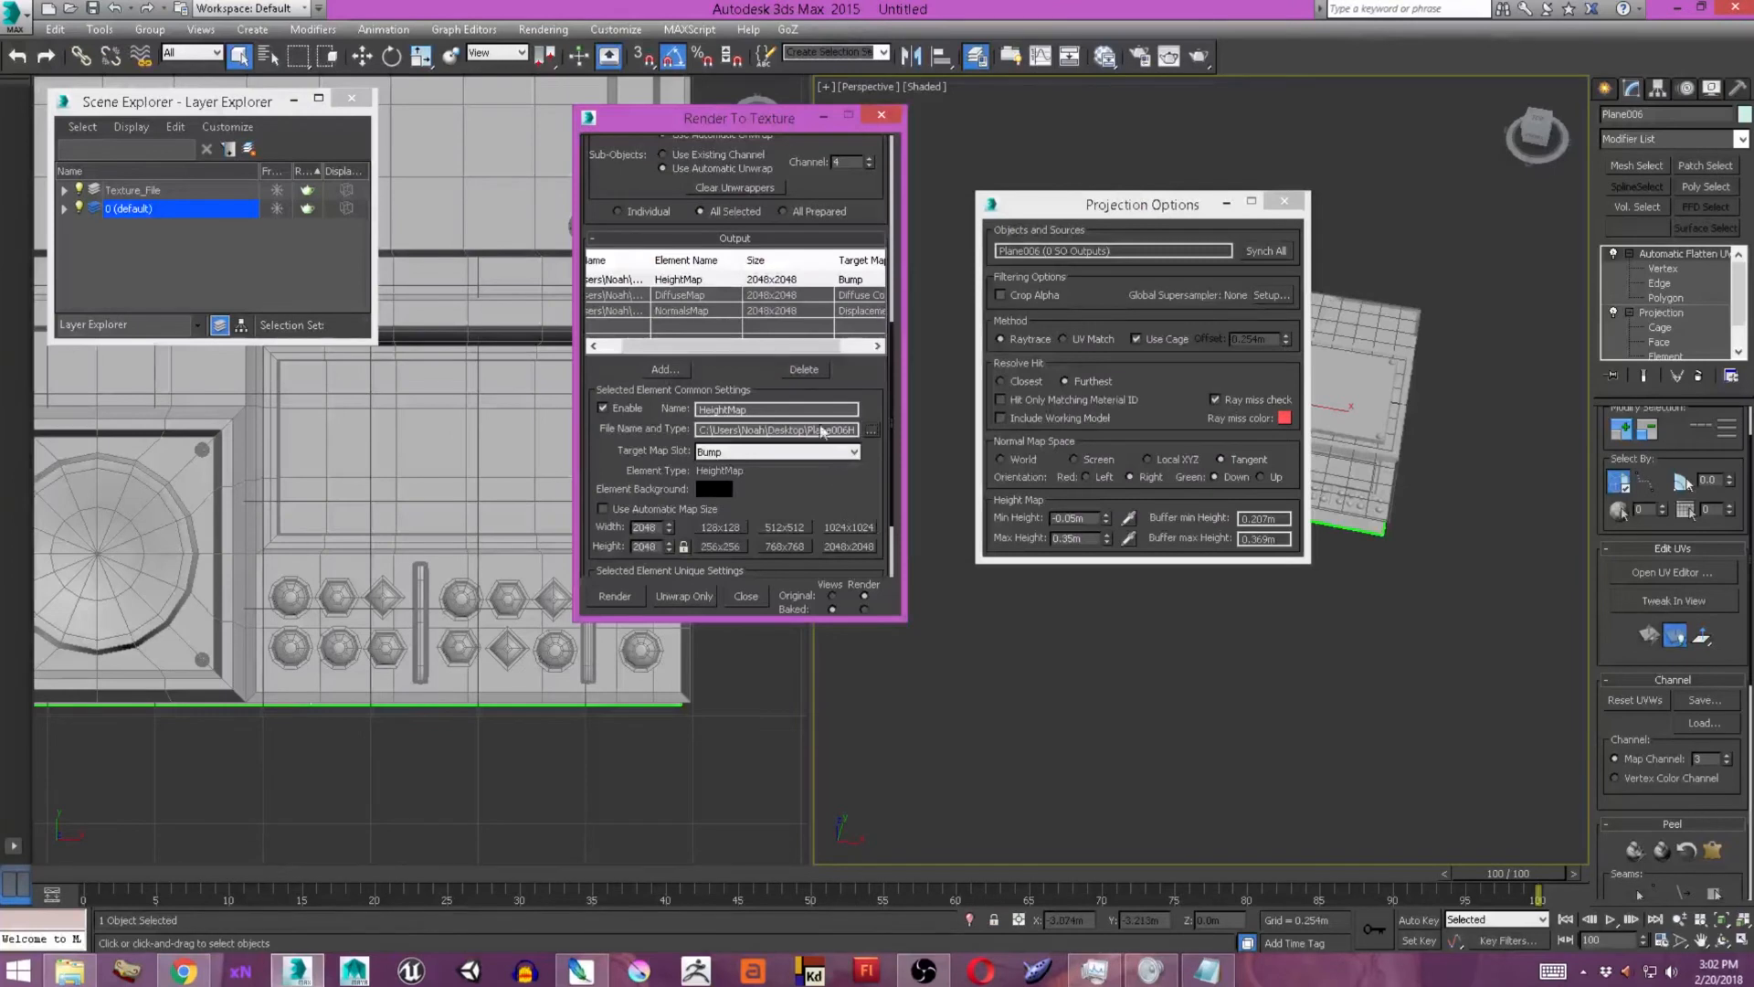
Preview the NormalsMap output with a 0.2 gamma override and save over Plane006NormalsMap.tga on the Desktop.
{"action": "left_click", "coordinate": [692, 312]}
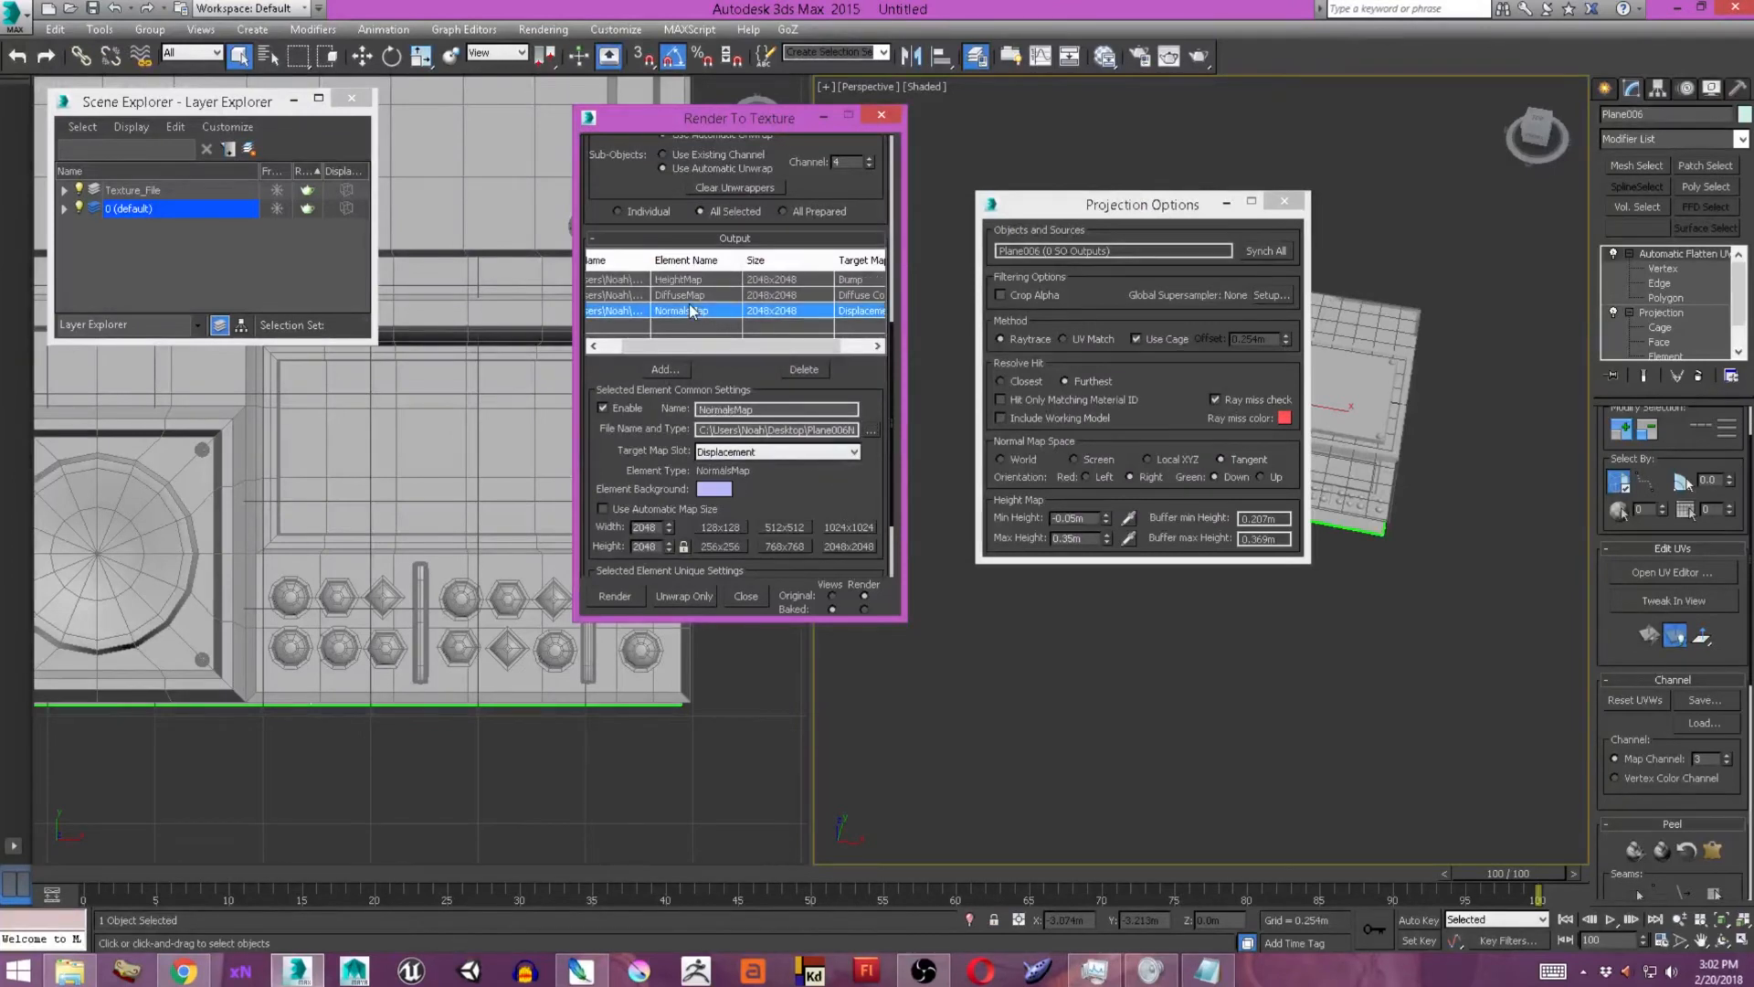
{"action": "left_click", "coordinate": [870, 429]}
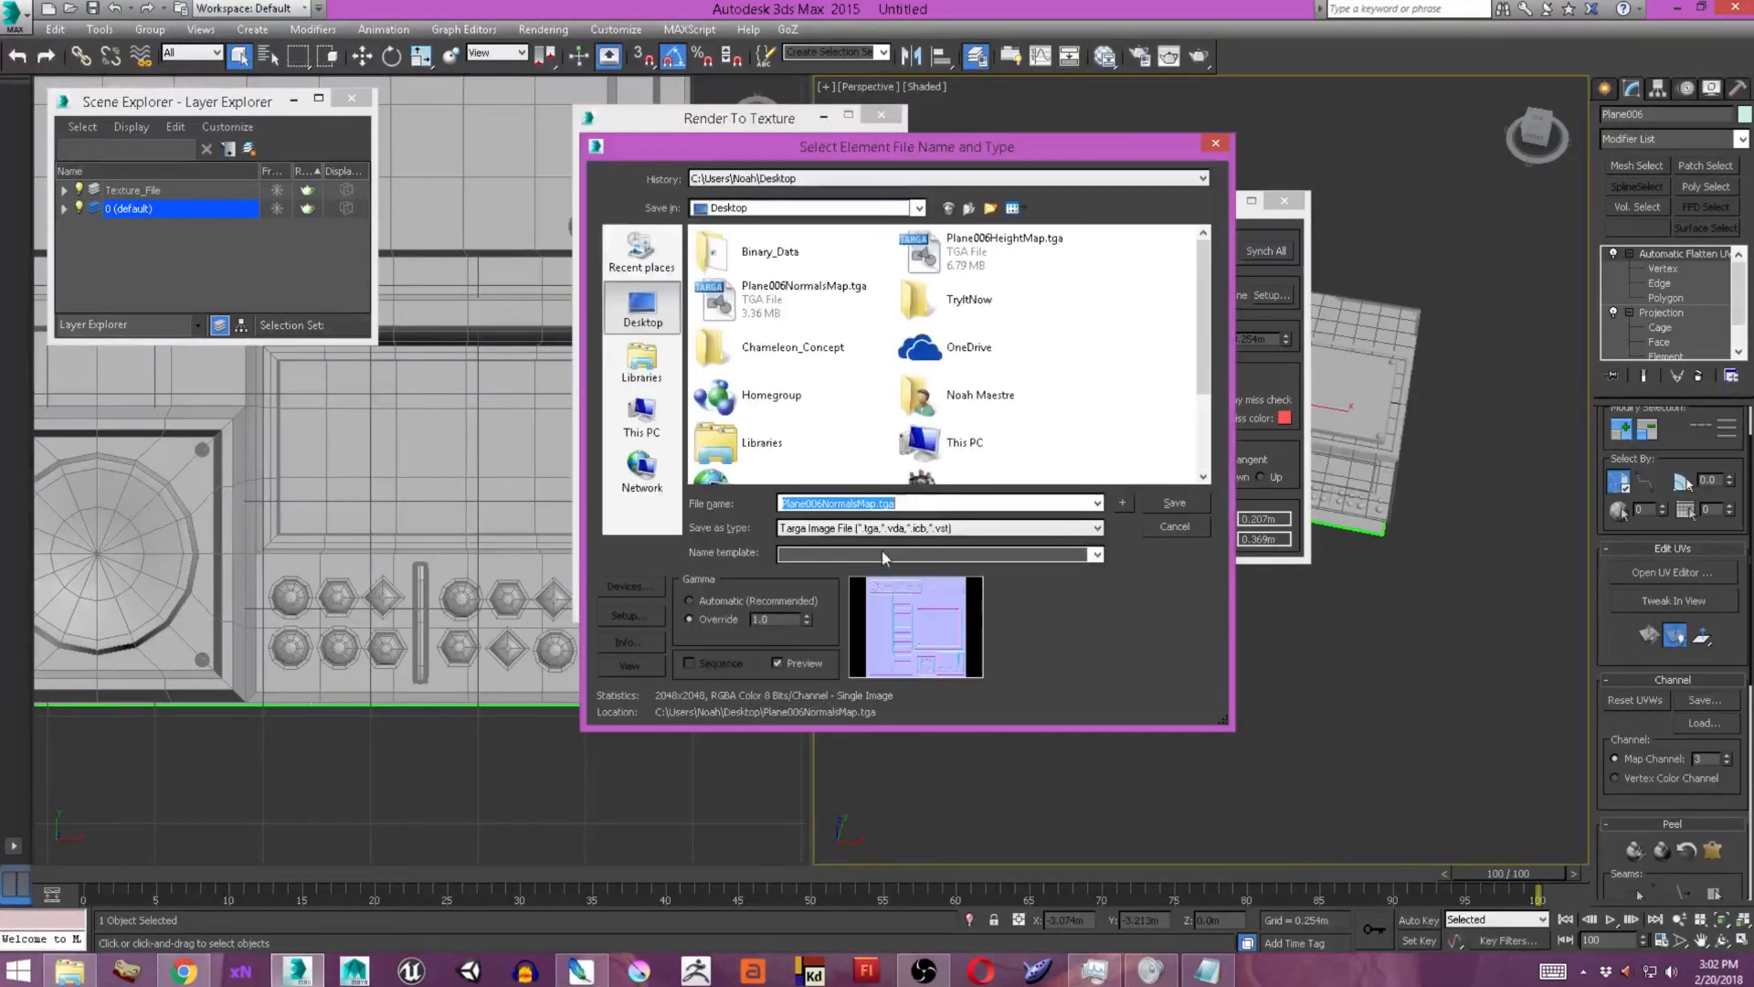
{"action": "right_click", "coordinate": [807, 621]}
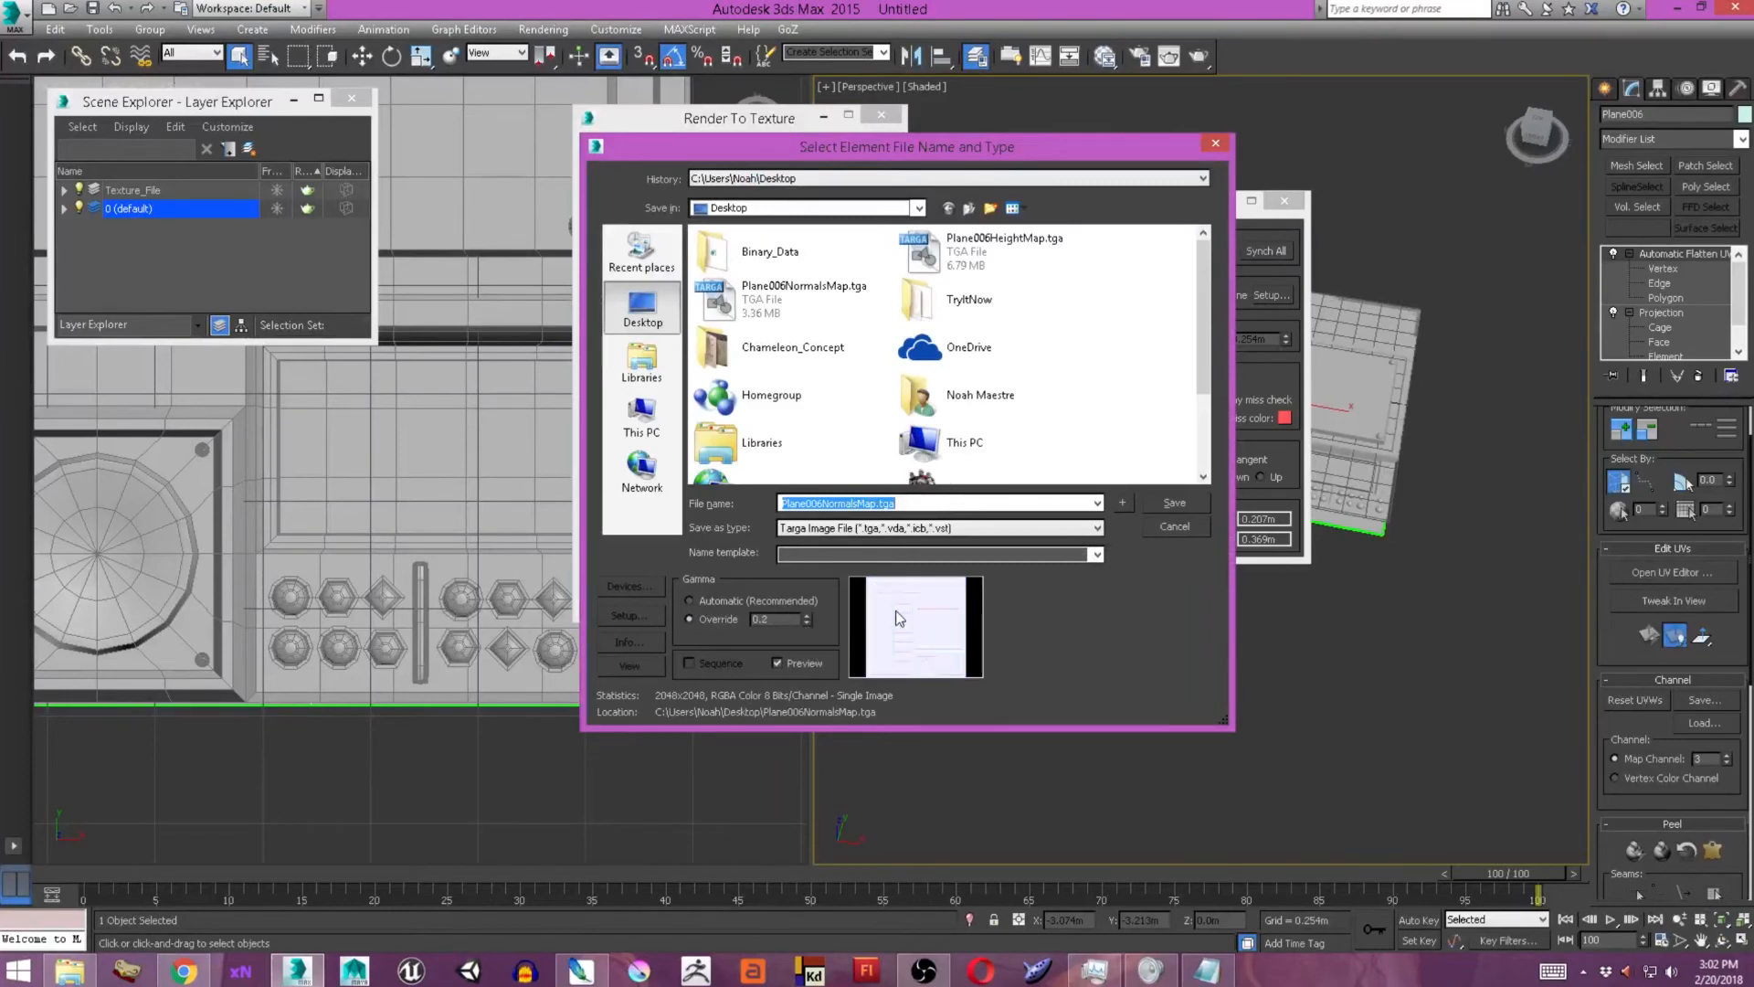
{"action": "left_click", "coordinate": [1175, 503]}
{"action": "left_click", "coordinate": [917, 552]}
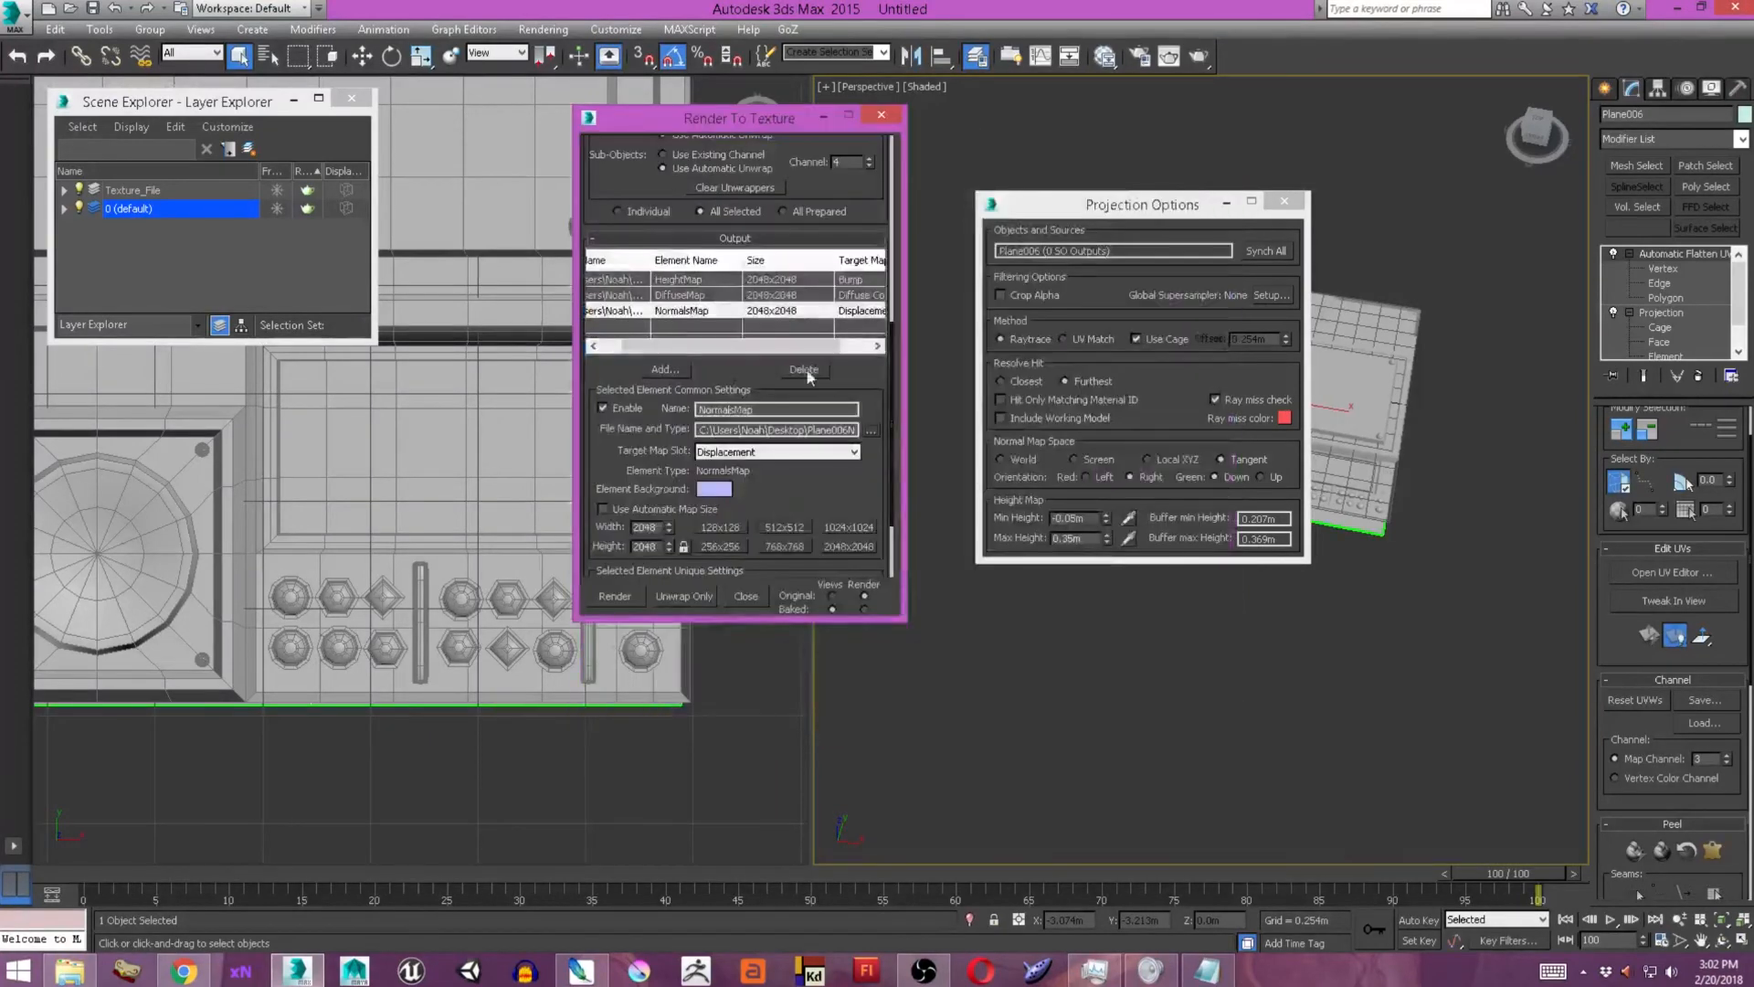
Render the texture bake again, continue past the missing map file prompt, and close the rendered image.
{"action": "left_click", "coordinate": [615, 596]}
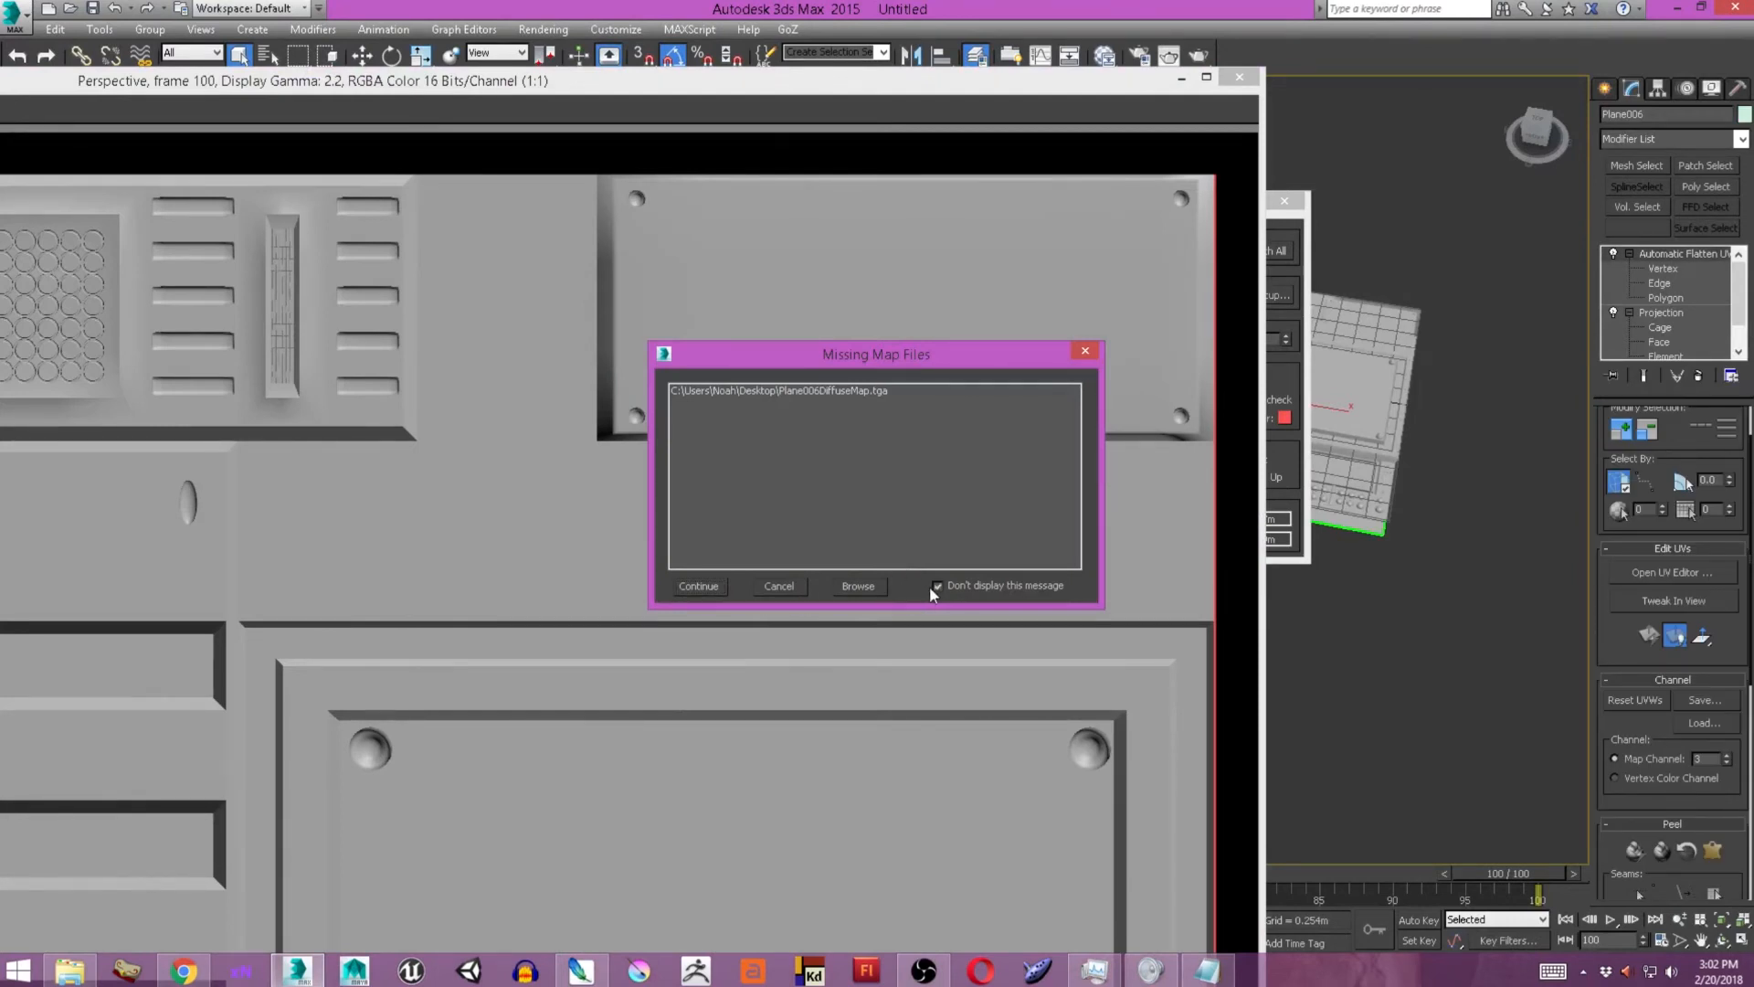
{"action": "left_click", "coordinate": [720, 586]}
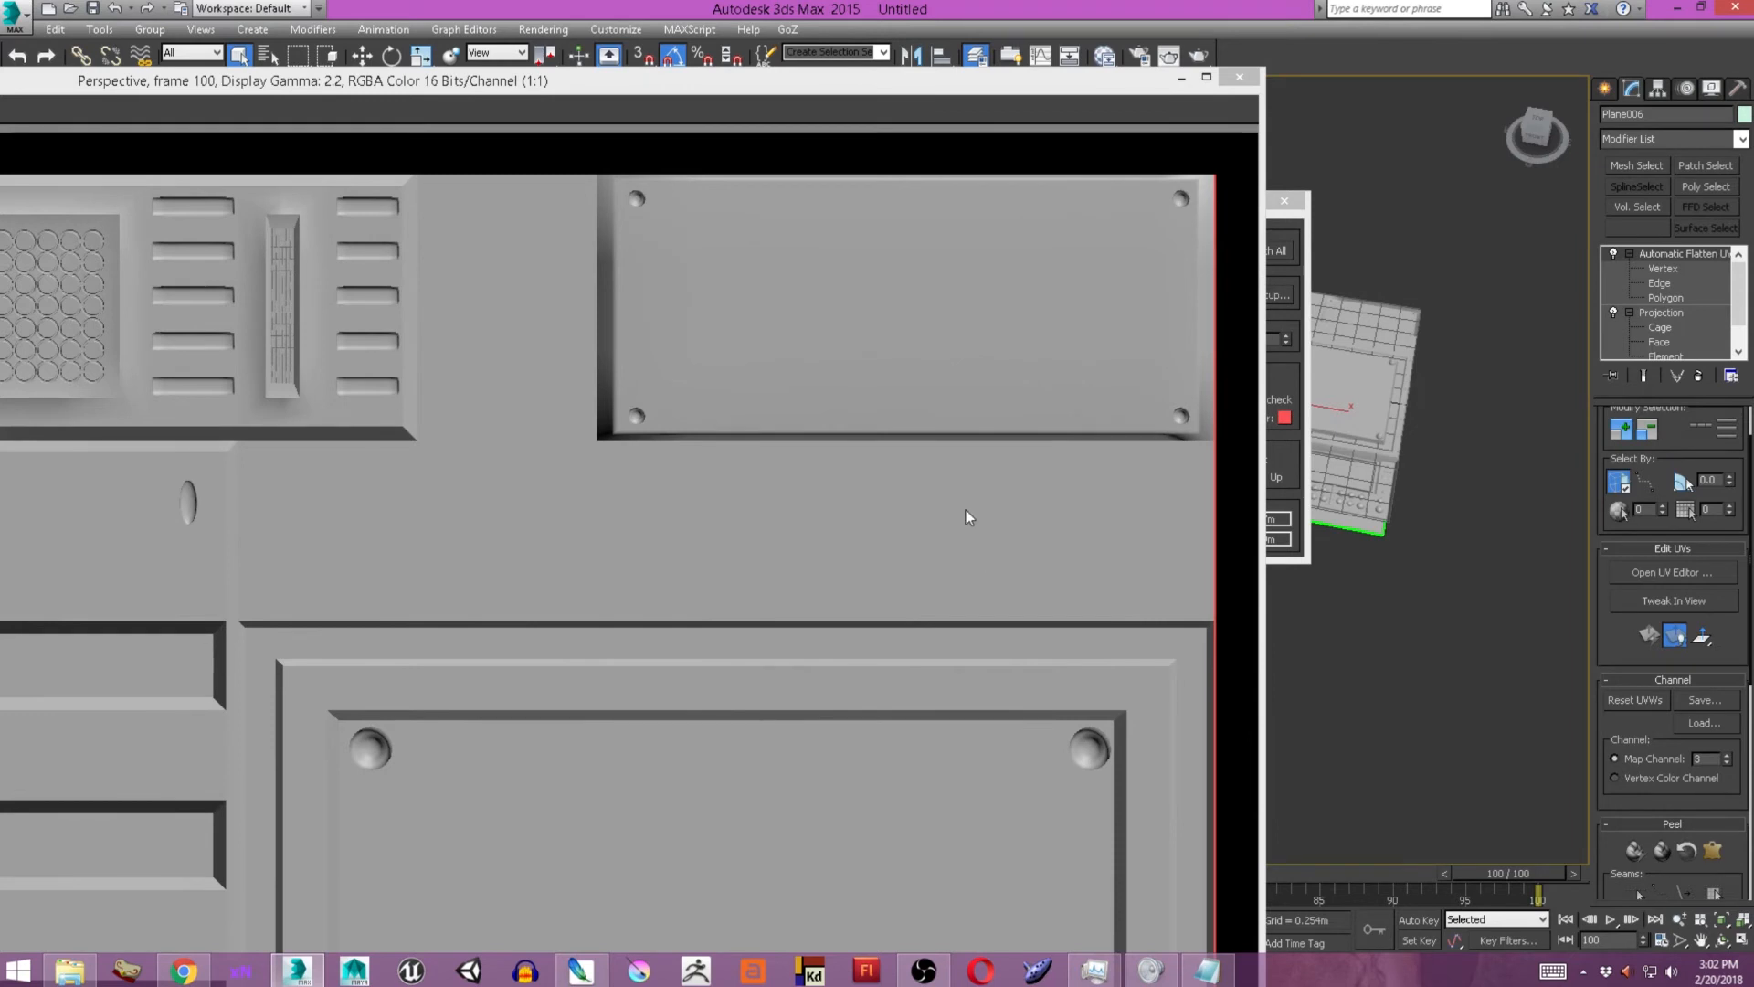
{"action": "left_click", "coordinate": [1238, 78]}
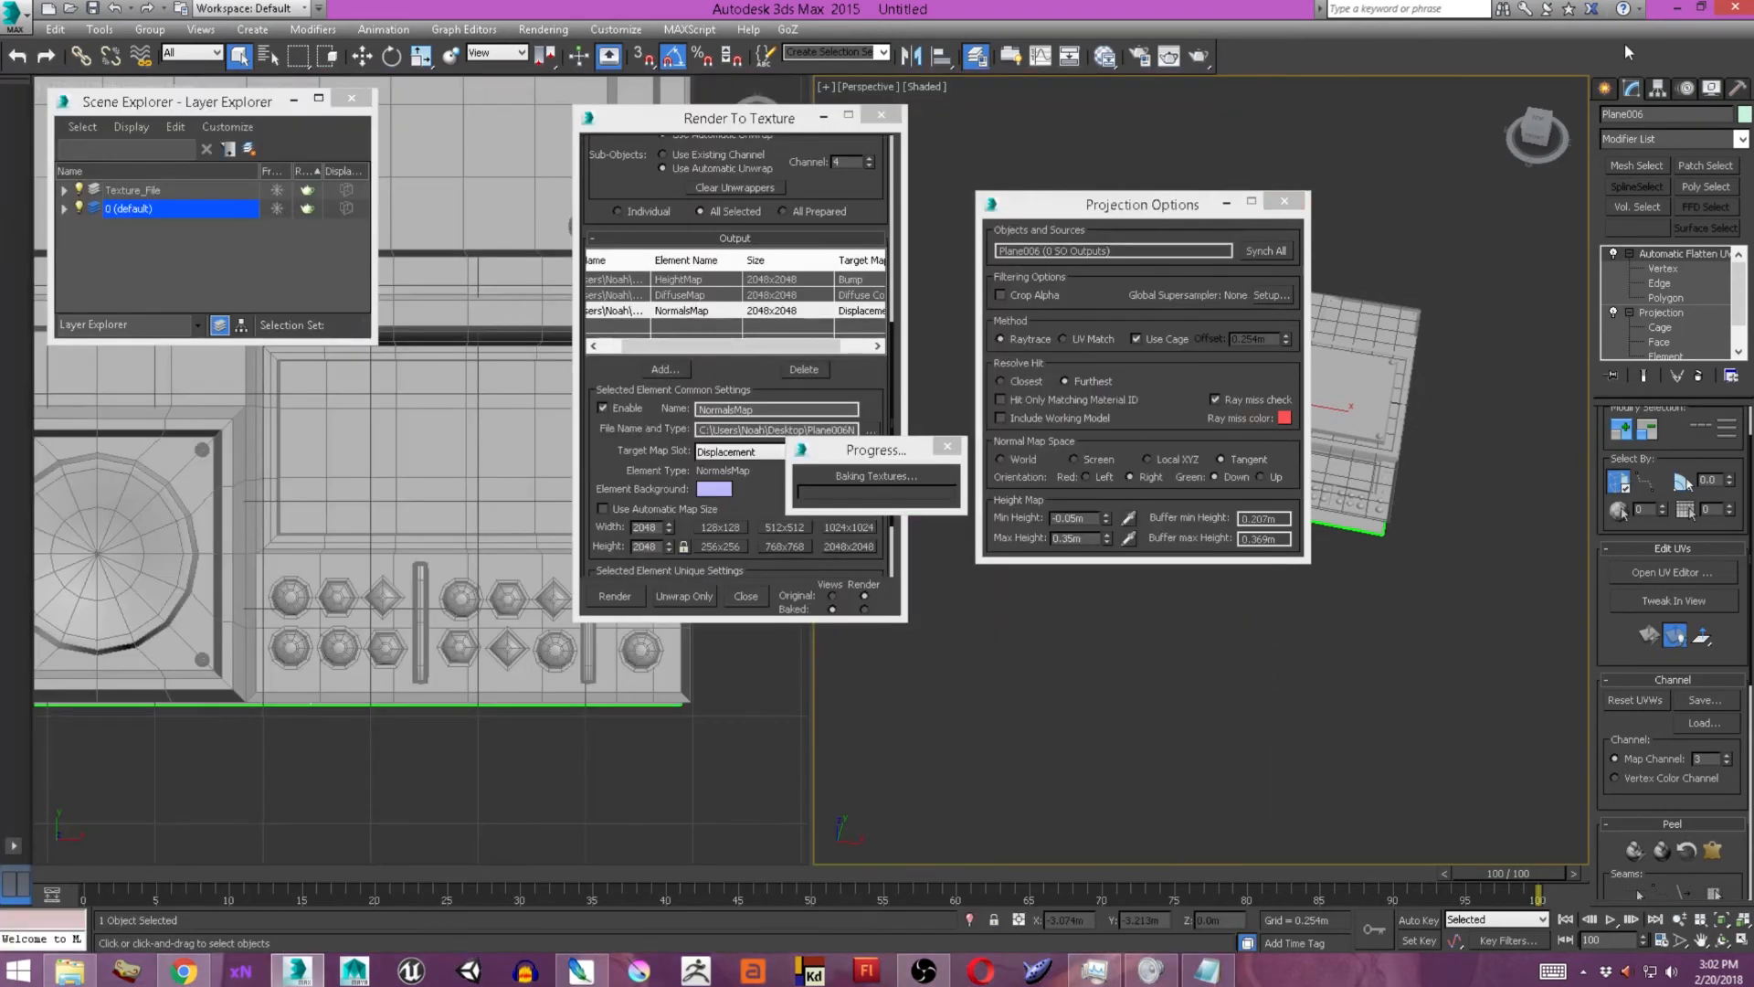
Open the baked height, normal and diffuse TGA files from the Desktop in Photoshop, close the diffuse map, and set the height map beside the normal map.
{"action": "left_click", "coordinate": [1677, 11]}
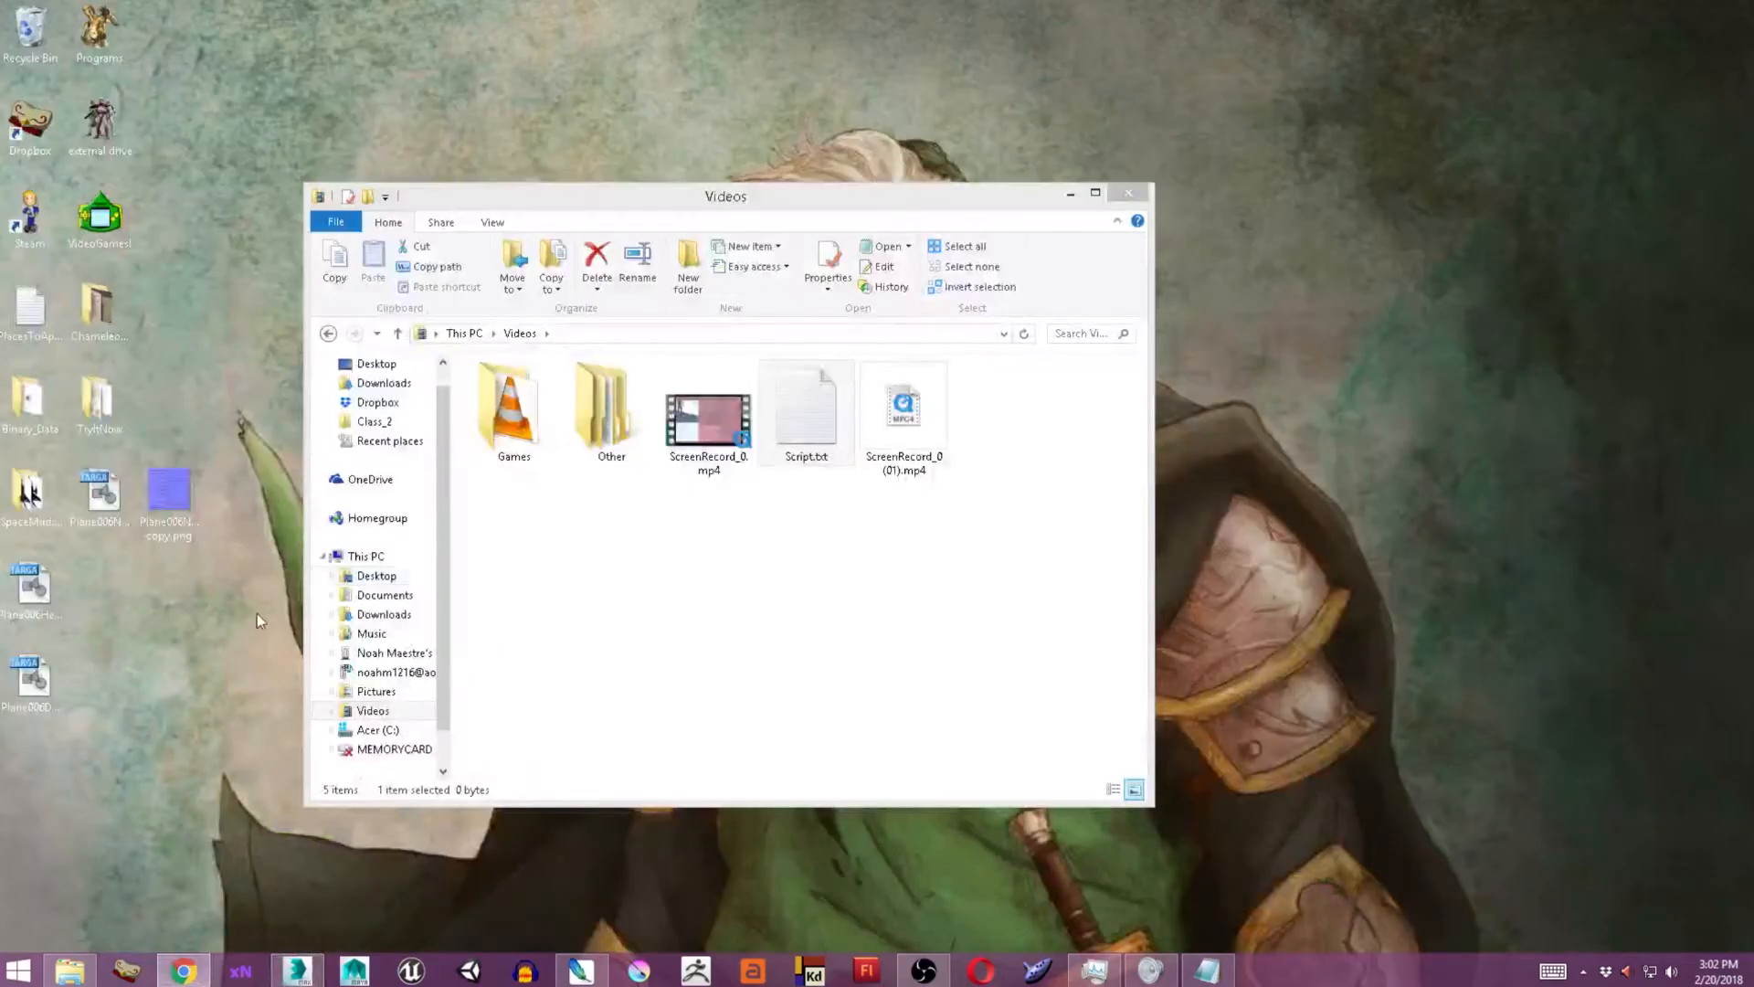
{"action": "left_click_drag", "start_coordinate": [59, 628], "coordinate": [544, 622]}
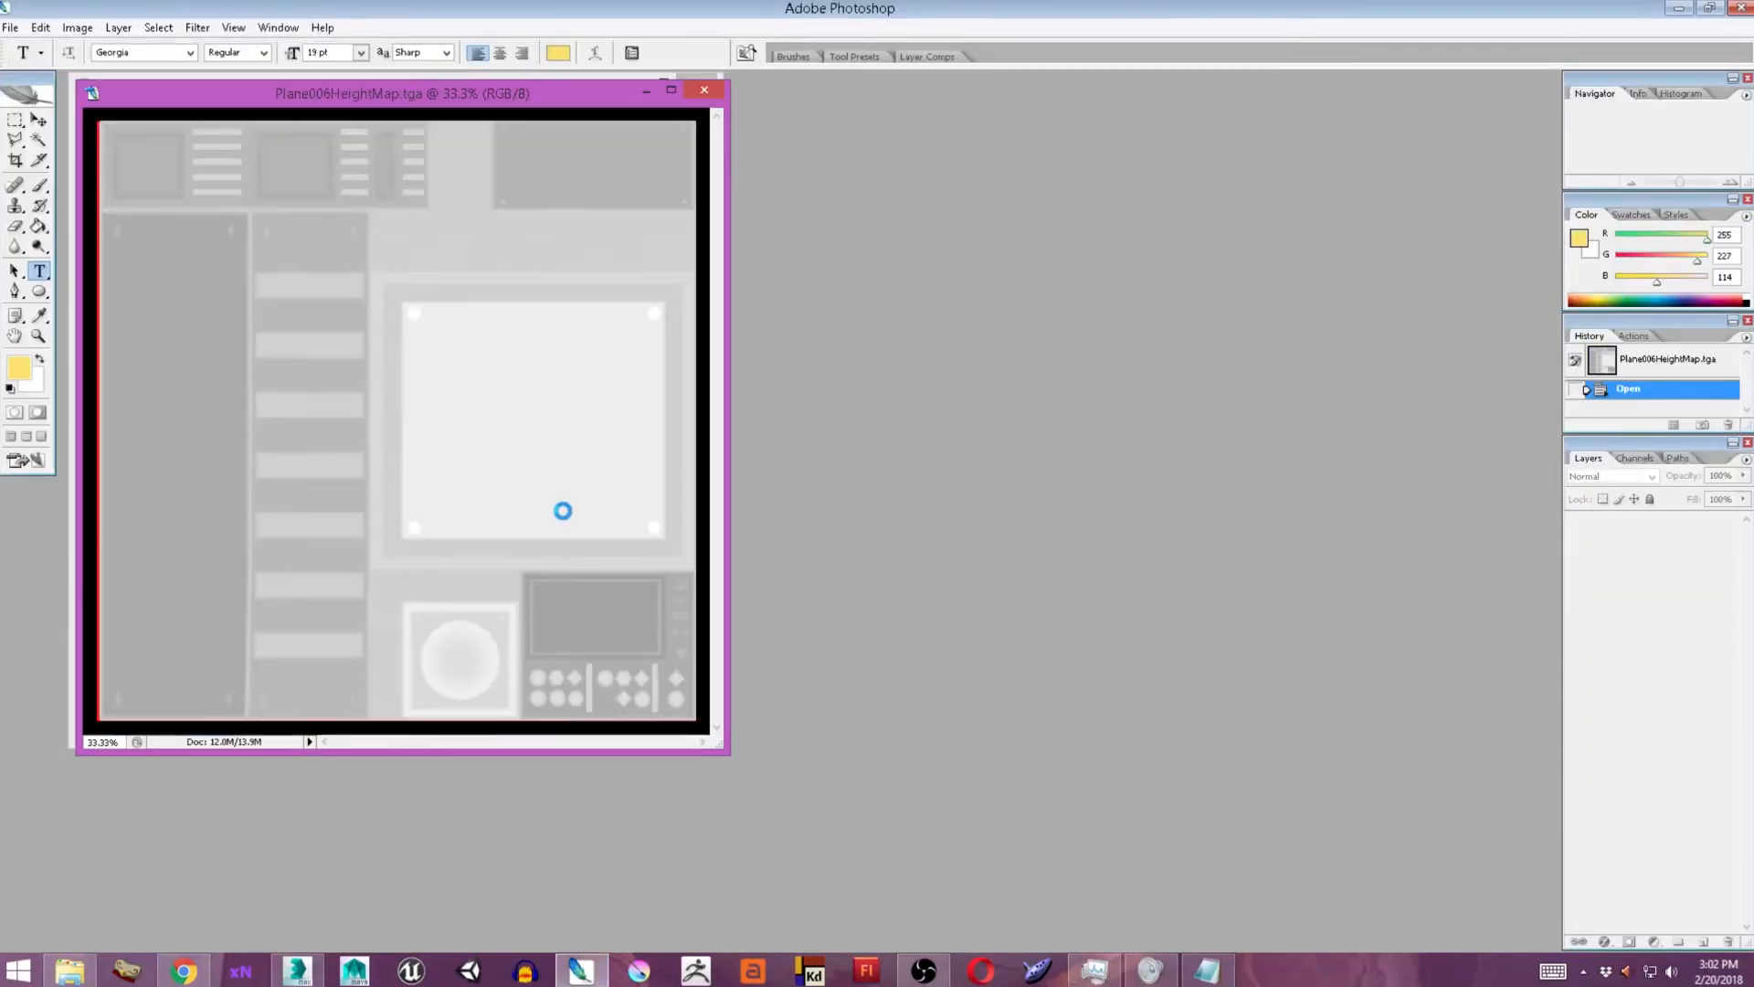
{"action": "left_click_drag", "start_coordinate": [518, 110], "coordinate": [1236, 221]}
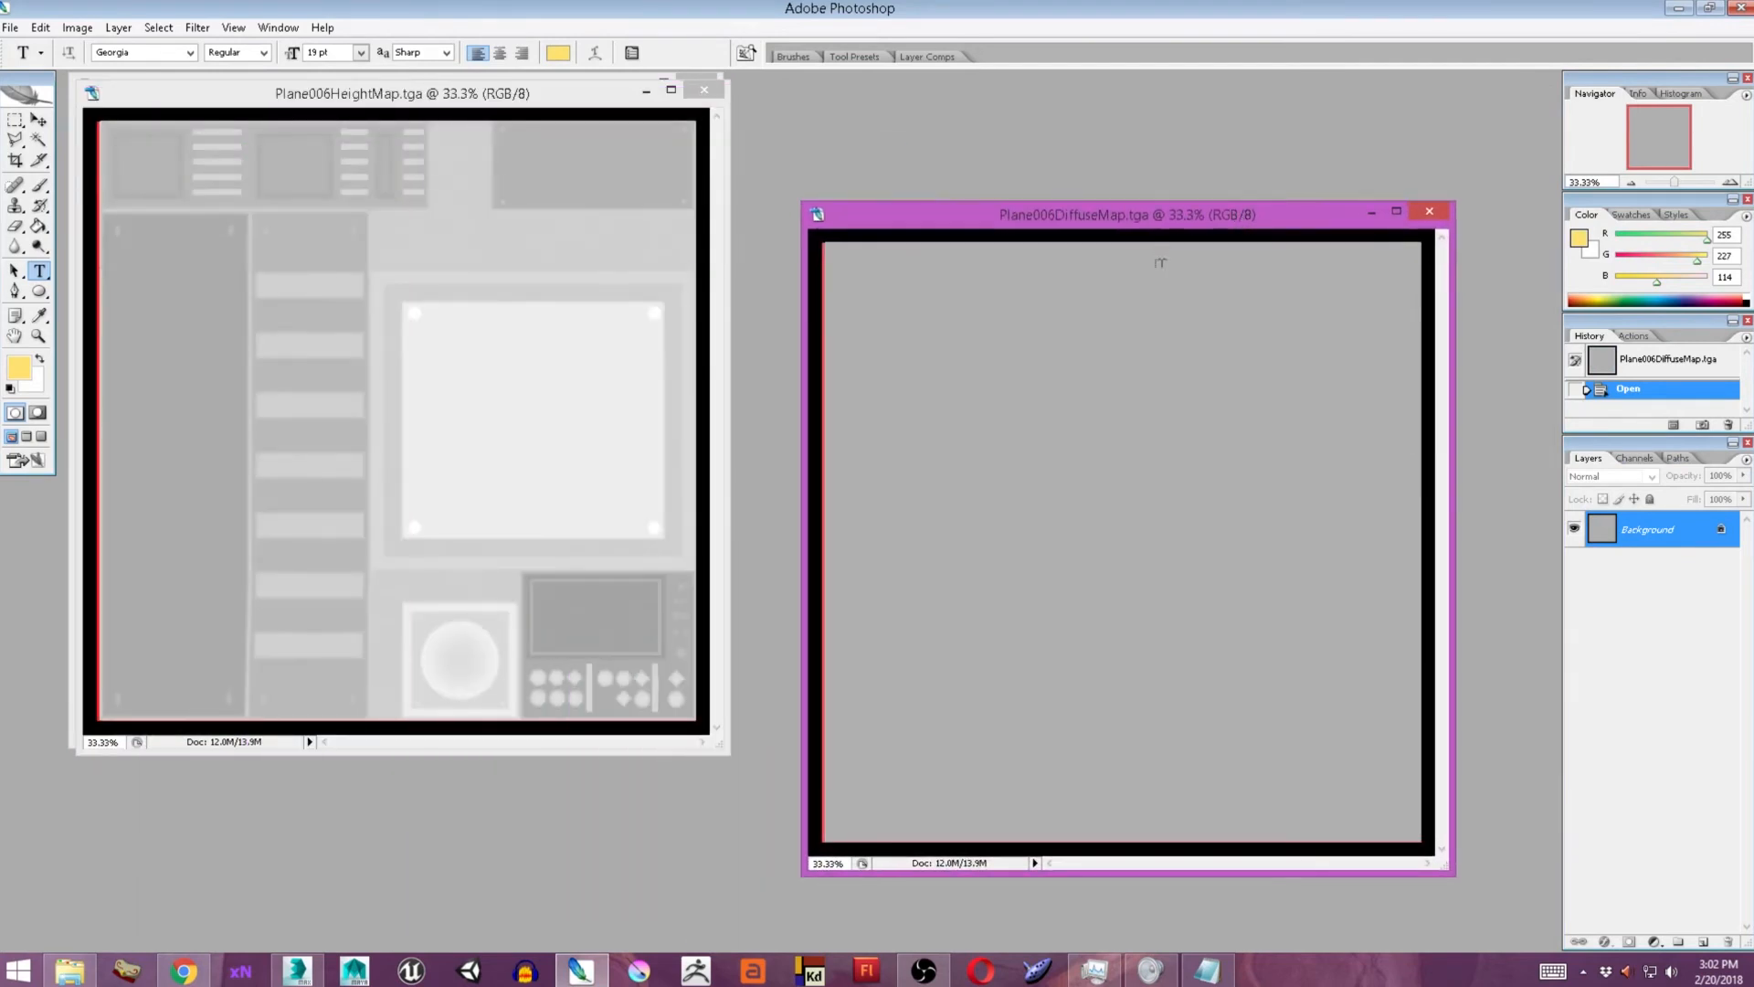
{"action": "left_click", "coordinate": [1438, 209]}
{"action": "left_click_drag", "start_coordinate": [531, 90], "coordinate": [1140, 128]}
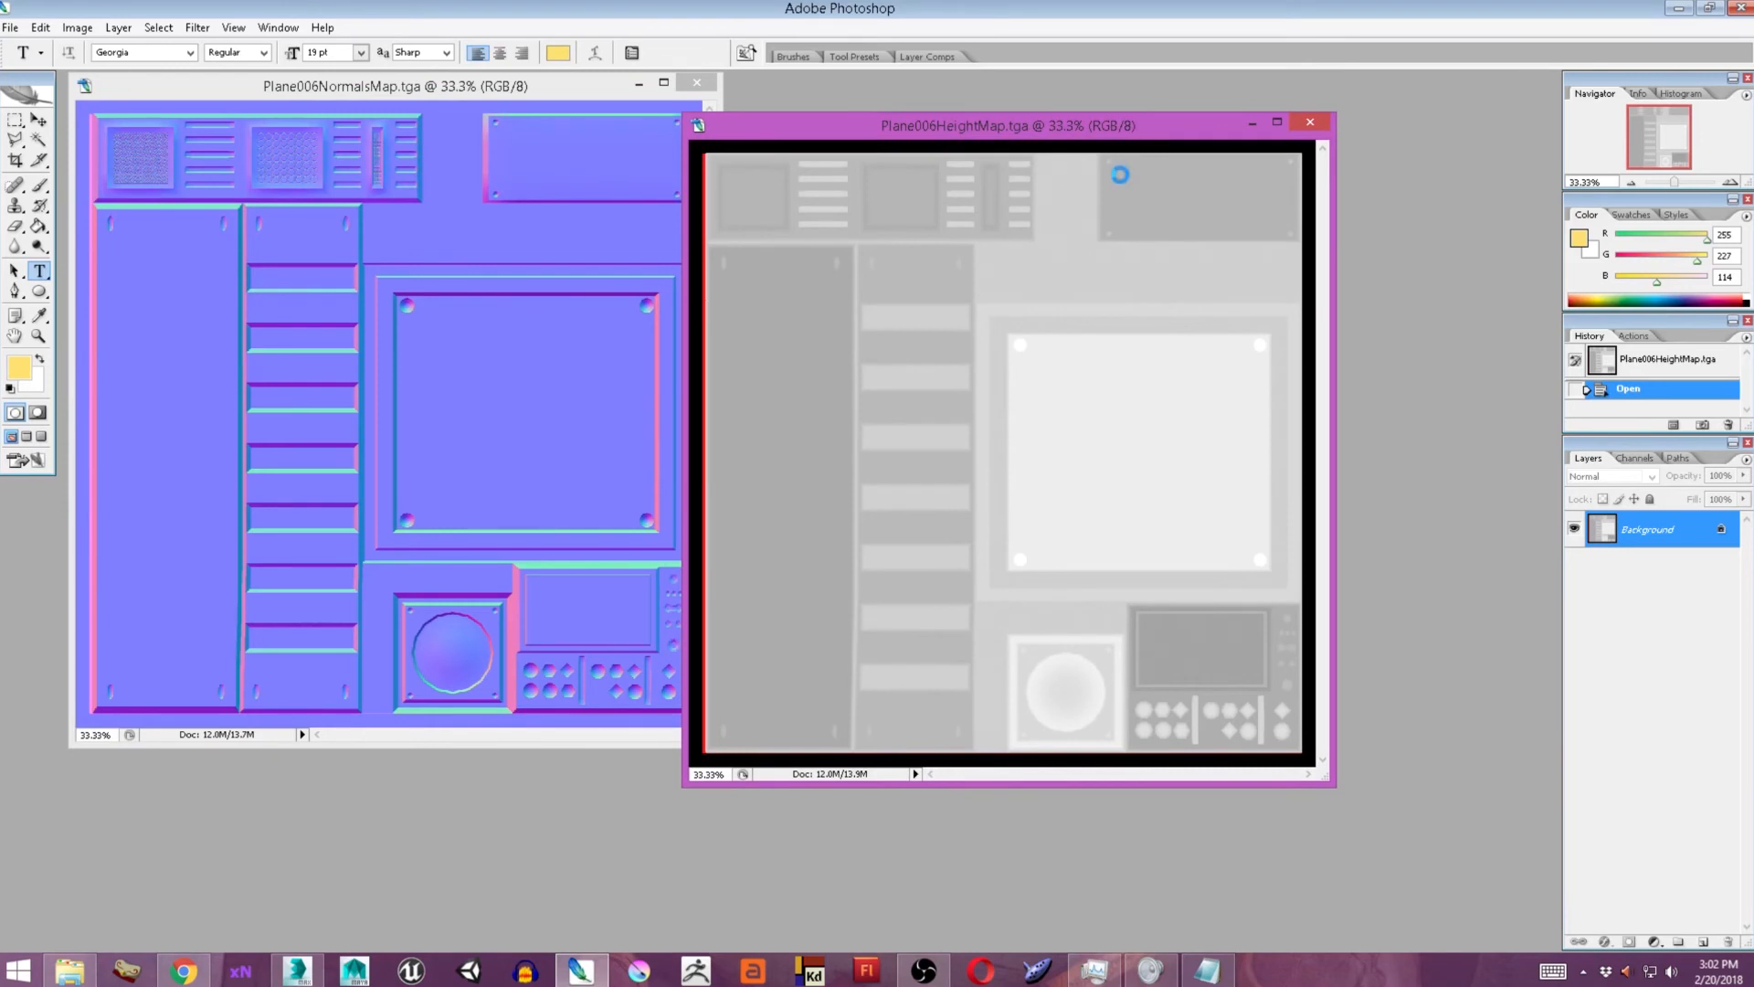
Apply Levels to the height map with input levels 161, 1.00 and 241.
{"action": "key", "text": "ctrl+l"}
{"action": "left_click_drag", "start_coordinate": [1110, 371], "coordinate": [1291, 382]}
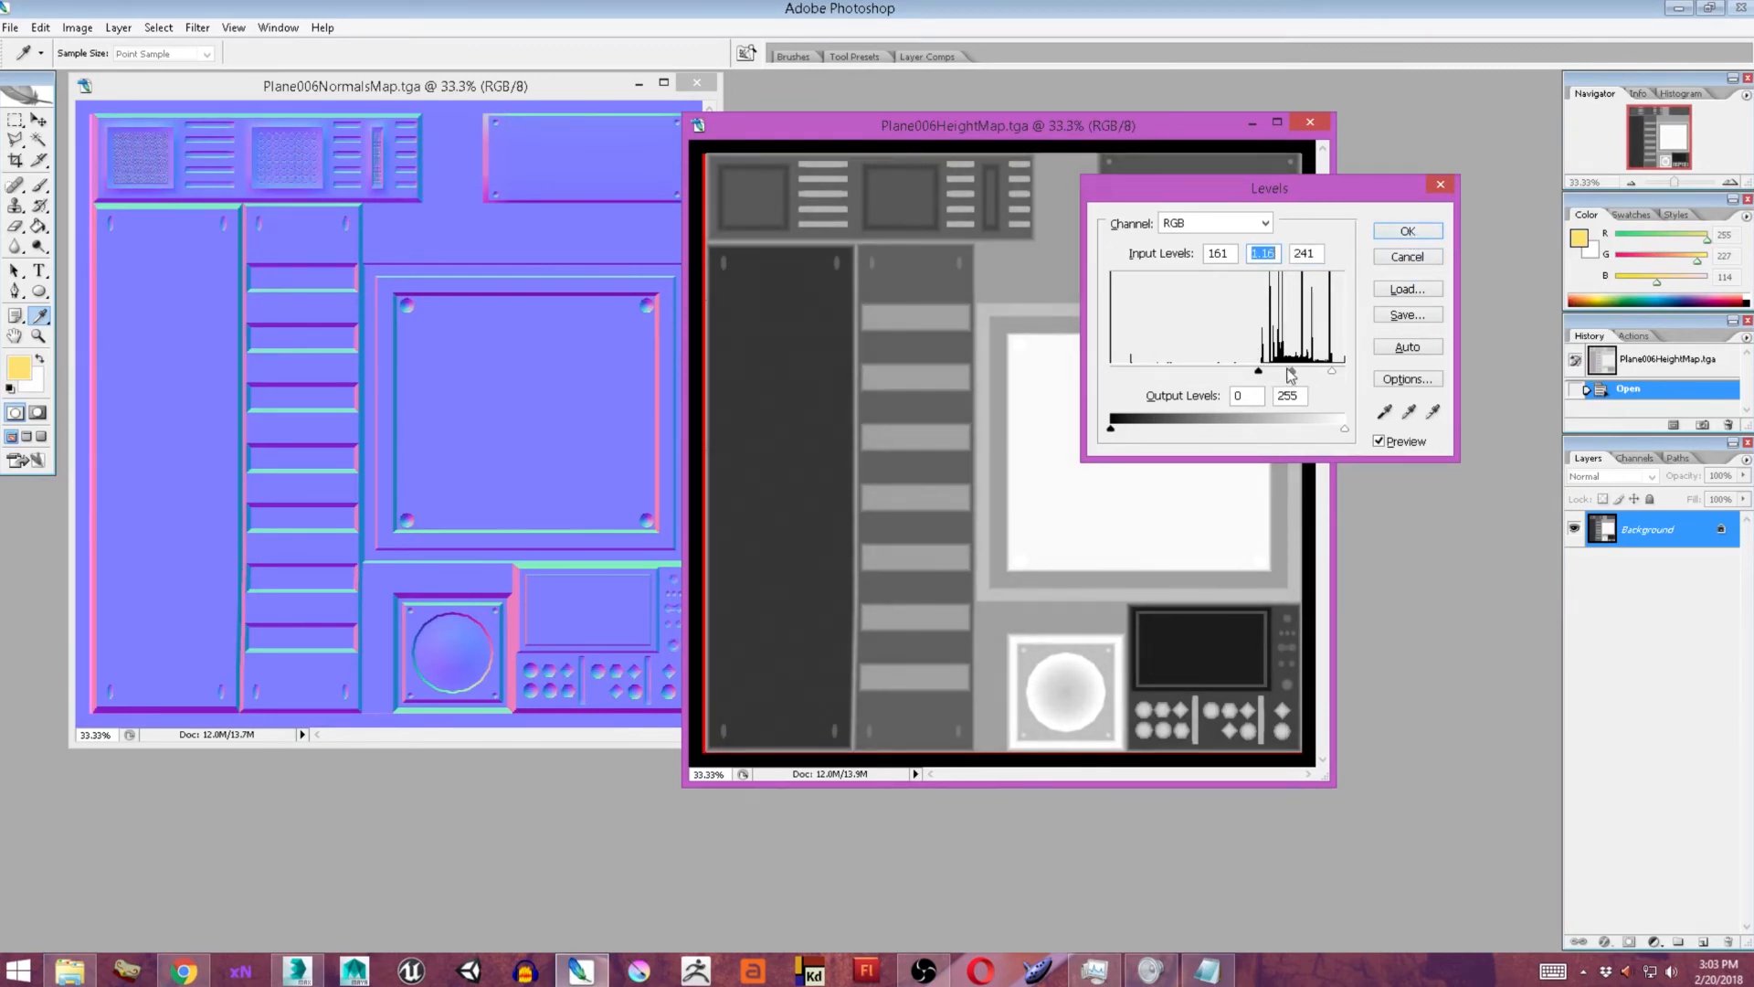
{"action": "left_click", "coordinate": [1407, 231]}
{"action": "key", "text": "t"}
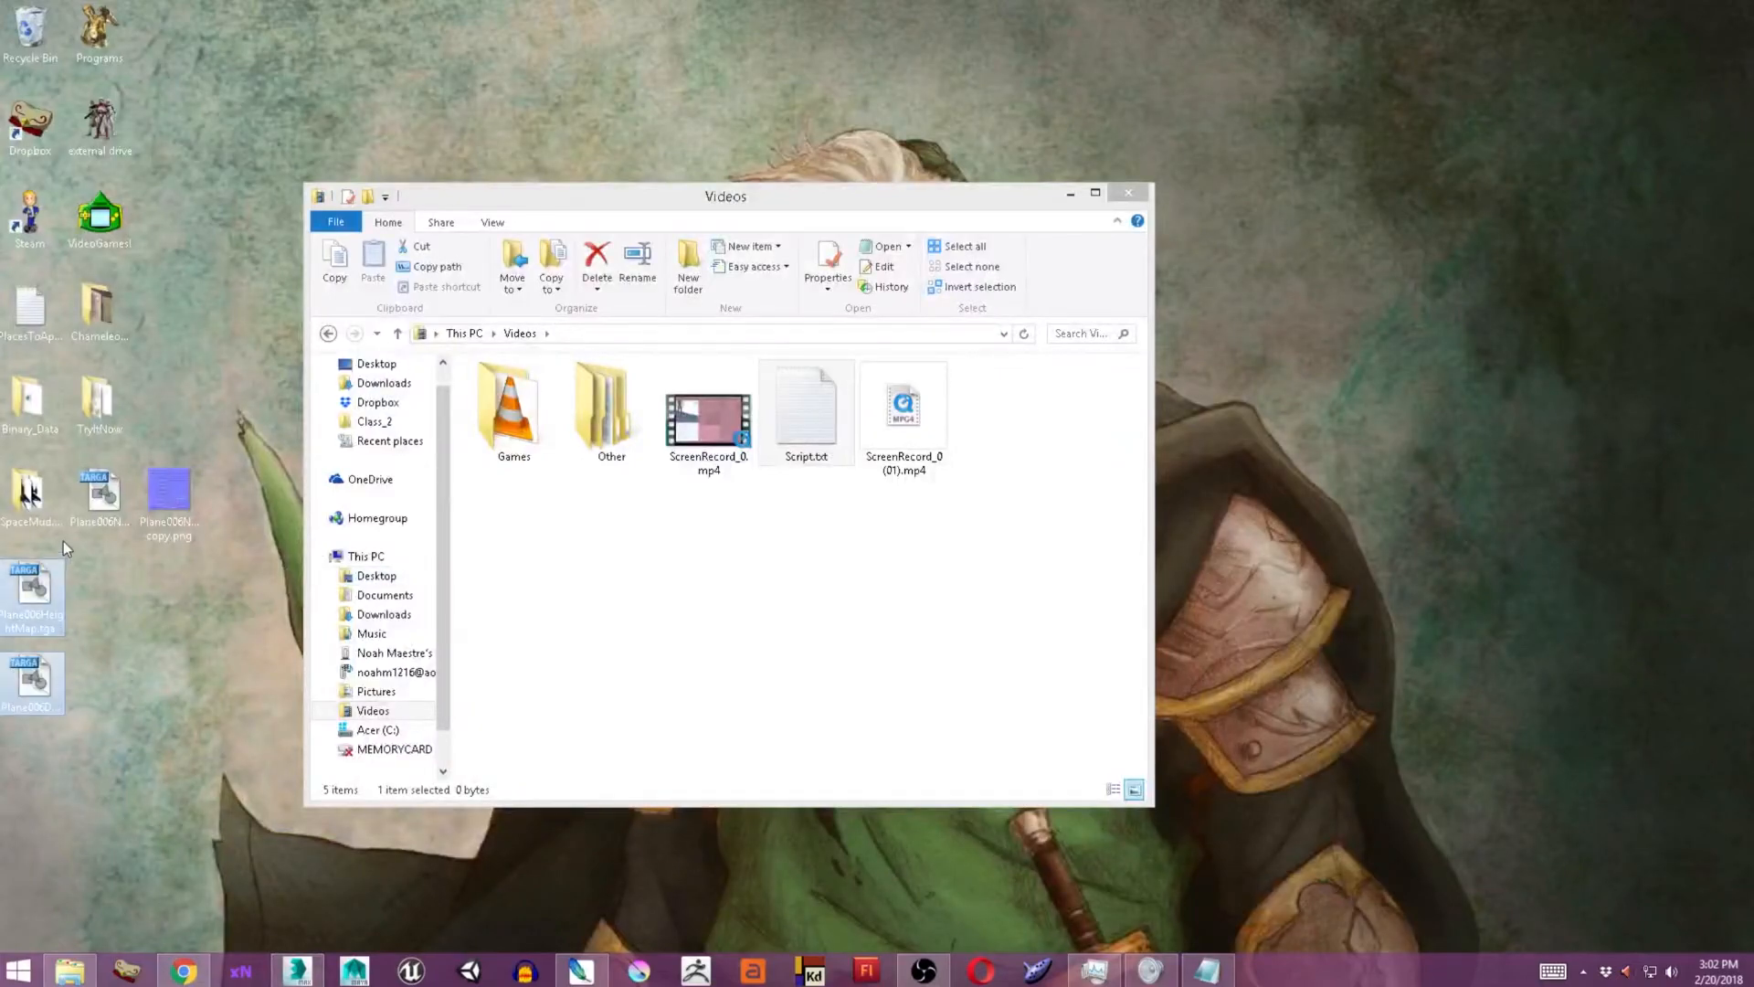
{"action": "double_click", "coordinate": [62, 547]}
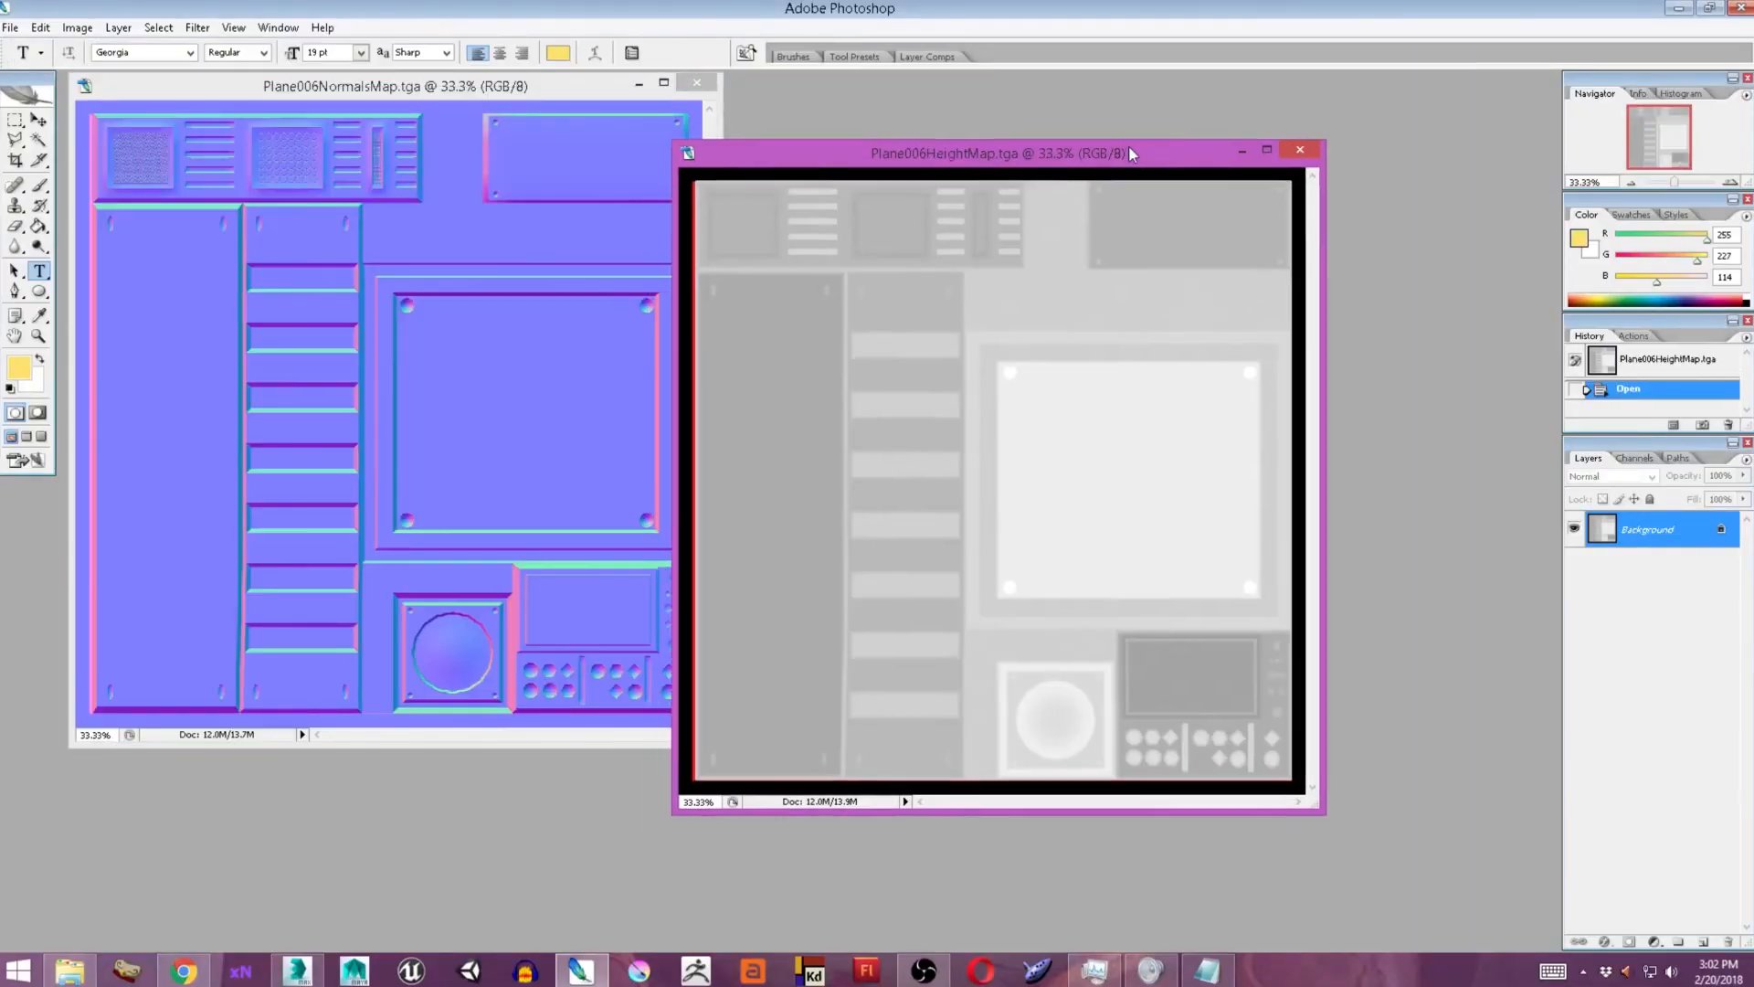
{"action": "key", "text": "ctrl+l"}
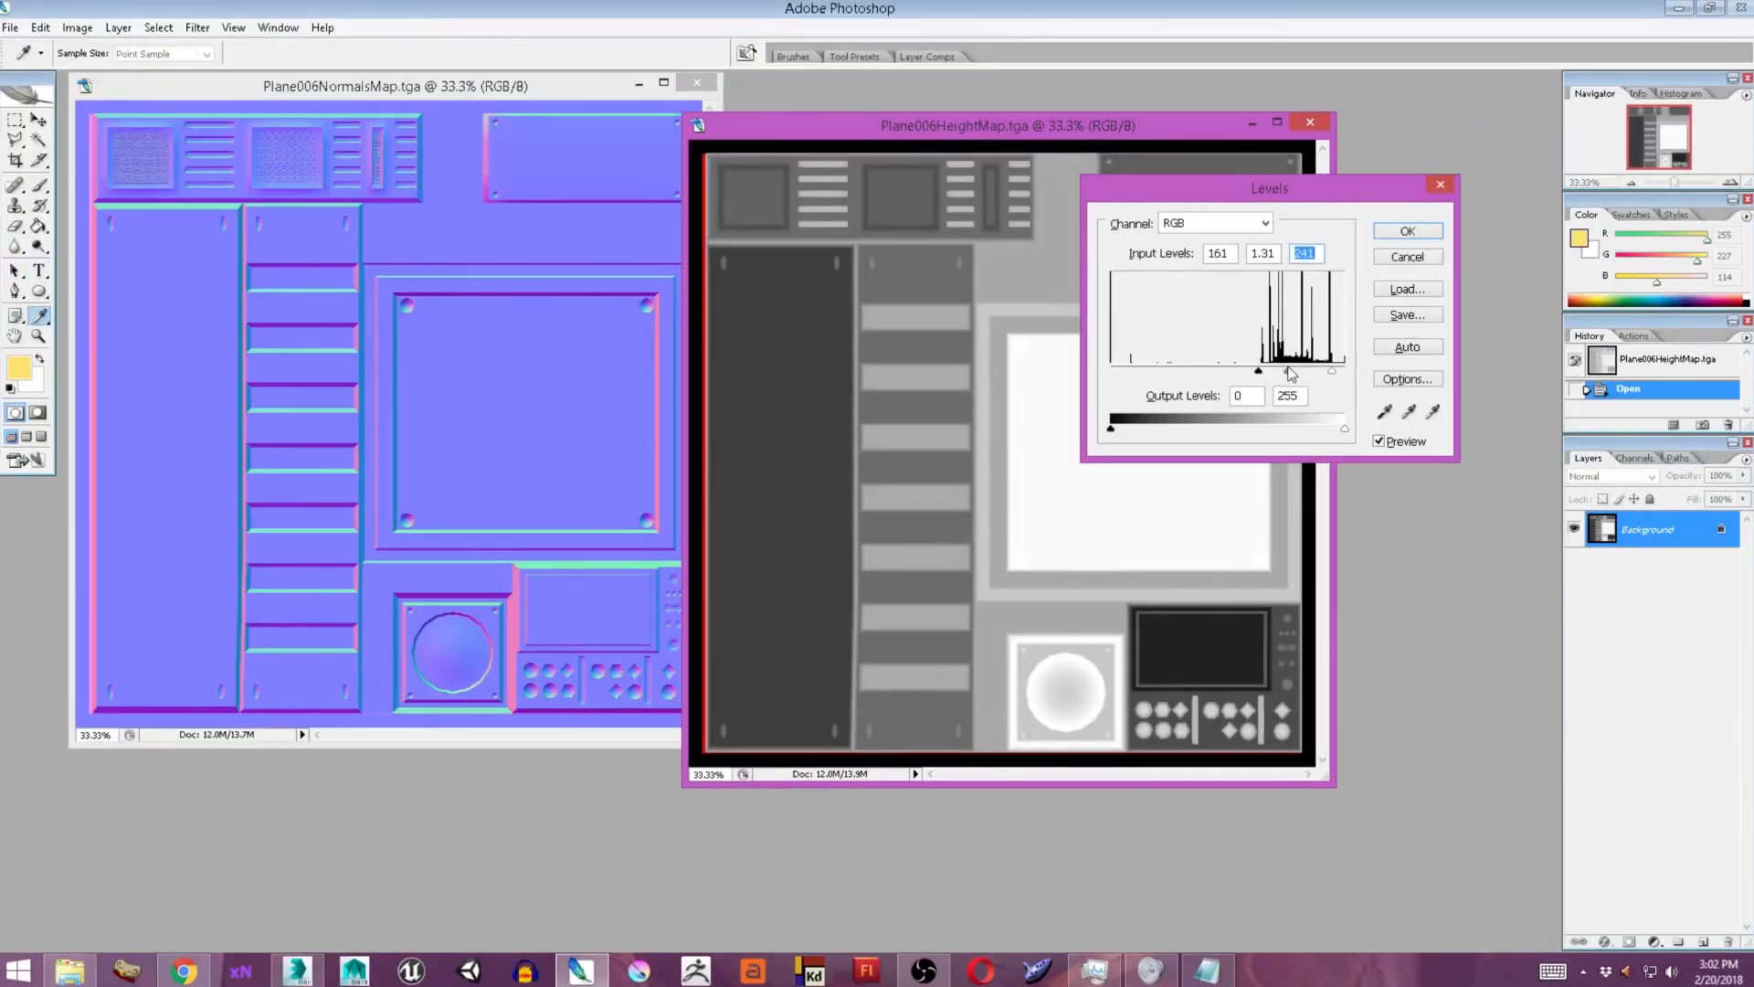
{"action": "left_click_drag", "start_coordinate": [1301, 372], "coordinate": [1293, 376]}
{"action": "left_click", "coordinate": [1409, 234]}
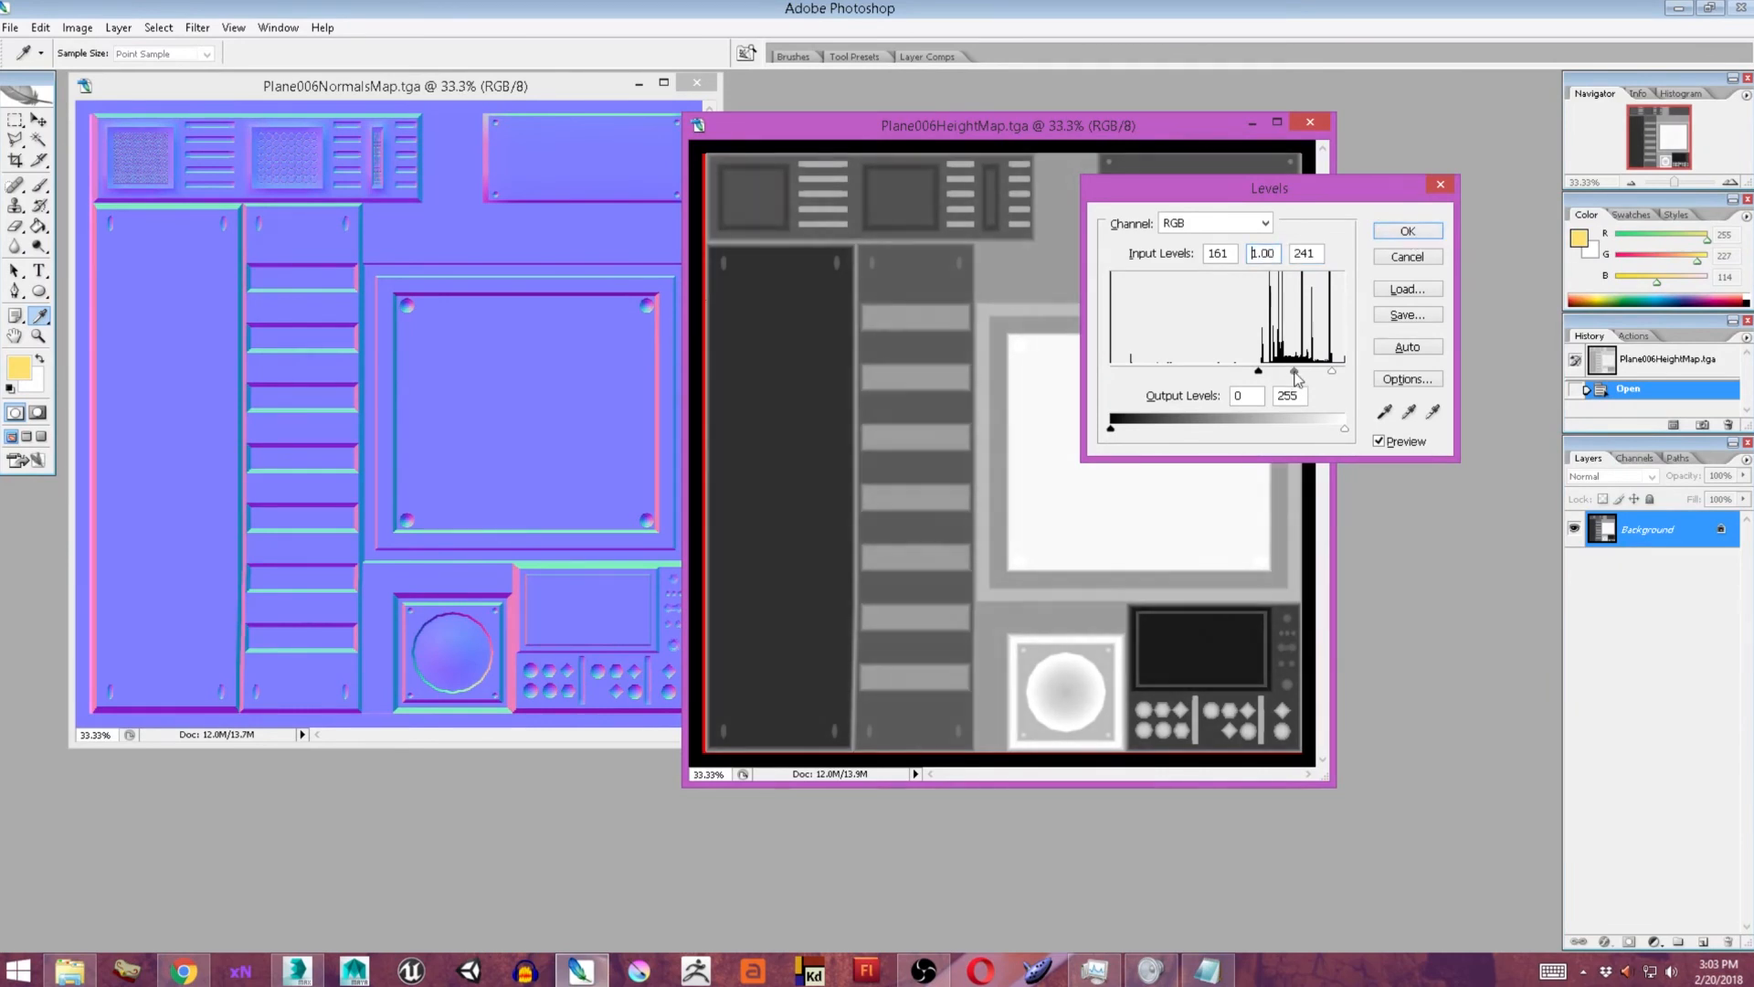
Save a PNG copy of the adjusted height map.
{"action": "key", "text": "ctrl+shift+s"}
{"action": "left_click", "coordinate": [776, 533]}
{"action": "left_click", "coordinate": [762, 705]}
{"action": "left_click", "coordinate": [943, 508]}
{"action": "left_click", "coordinate": [950, 450]}
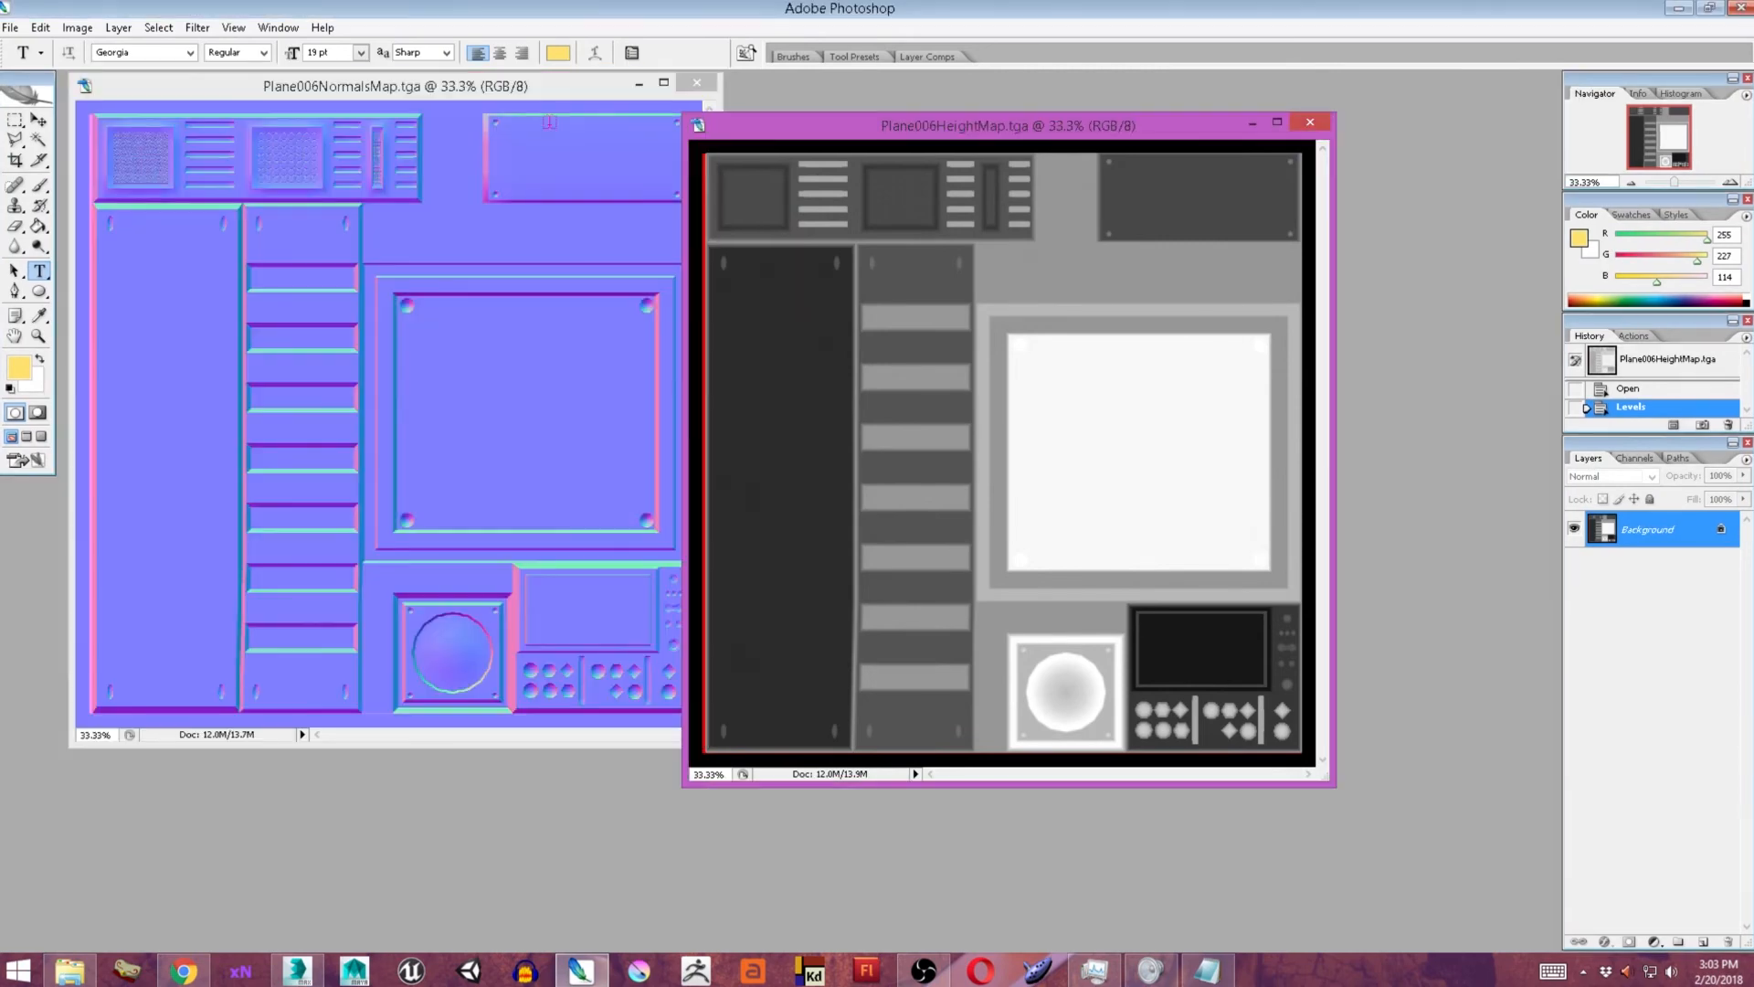
Save a PNG copy of the normal map, replacing part of the file name with Normal.
{"action": "left_click_drag", "start_coordinate": [445, 87], "coordinate": [493, 117]}
{"action": "key", "text": "ctrl+shift+s"}
{"action": "left_click", "coordinate": [768, 532]}
{"action": "left_click", "coordinate": [749, 717]}
{"action": "left_click", "coordinate": [749, 532]}
{"action": "left_click", "coordinate": [744, 704]}
{"action": "left_click", "coordinate": [634, 364]}
{"action": "scroll", "coordinate": [634, 374], "scroll_direction": "down", "scroll_amount": 5}
{"action": "left_click", "coordinate": [651, 462]}
{"action": "left_click", "coordinate": [730, 509]}
{"action": "left_click_drag", "start_coordinate": [727, 510], "coordinate": [696, 510]}
{"action": "type", "text": "Normal"}
{"action": "key", "text": "Return"}
{"action": "key", "text": "Return"}
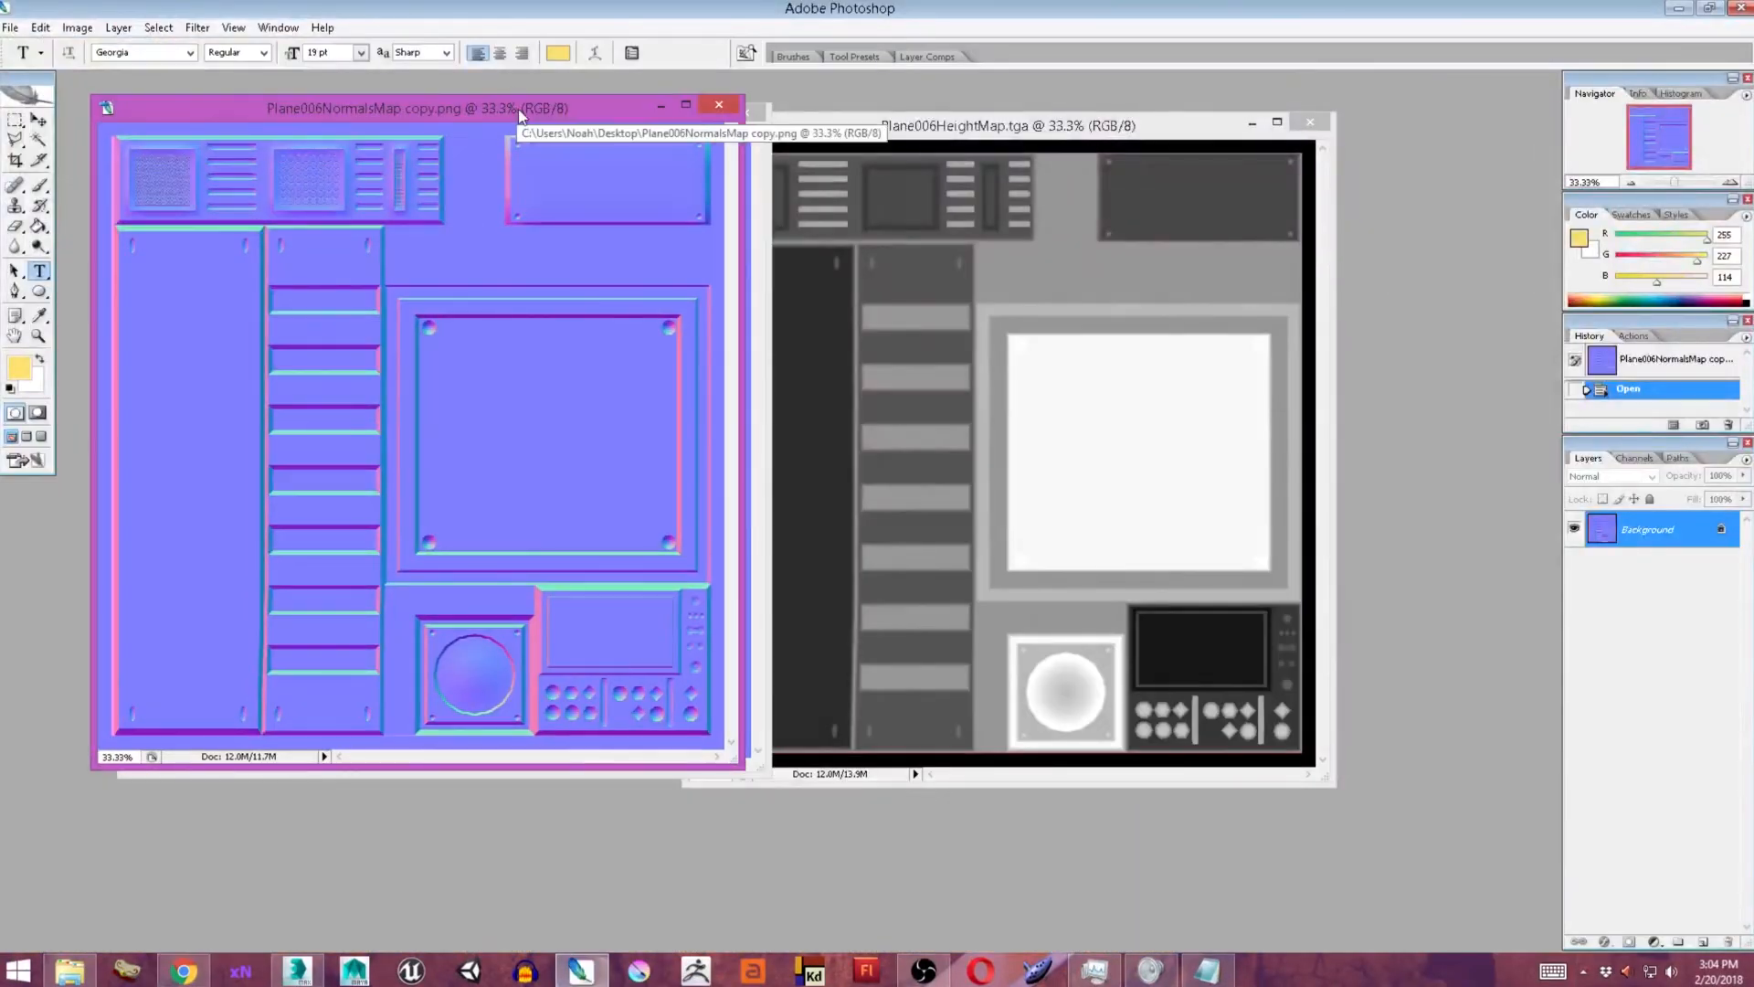
Create a new blank document 2048 by 2048 pixels in size.
{"action": "left_click_drag", "start_coordinate": [520, 116], "coordinate": [1106, 131]}
{"action": "left_click", "coordinate": [1306, 121]}
{"action": "left_click", "coordinate": [11, 27]}
{"action": "left_click", "coordinate": [27, 46]}
{"action": "type", "text": "2048"}
{"action": "key", "text": "Tab"}
{"action": "type", "text": "2048"}
{"action": "key", "text": "Return"}
Copy the normal map and the height map into the new document as separate layers and close their source images.
{"action": "left_click", "coordinate": [564, 311]}
{"action": "left_click", "coordinate": [480, 356]}
{"action": "left_click", "coordinate": [39, 120]}
{"action": "left_click_drag", "start_coordinate": [566, 347], "coordinate": [964, 368]}
{"action": "left_click", "coordinate": [745, 113]}
{"action": "left_click_drag", "start_coordinate": [735, 347], "coordinate": [1333, 567]}
{"action": "left_click", "coordinate": [1310, 122]}
{"action": "left_click", "coordinate": [1366, 179]}
Align the normal and height map layers to the canvas, with the height map above the normal map.
{"action": "left_click_drag", "start_coordinate": [1151, 548], "coordinate": [511, 330]}
{"action": "left_click_drag", "start_coordinate": [956, 441], "coordinate": [1198, 511]}
{"action": "left_click", "coordinate": [1636, 565], "text": "shift"}
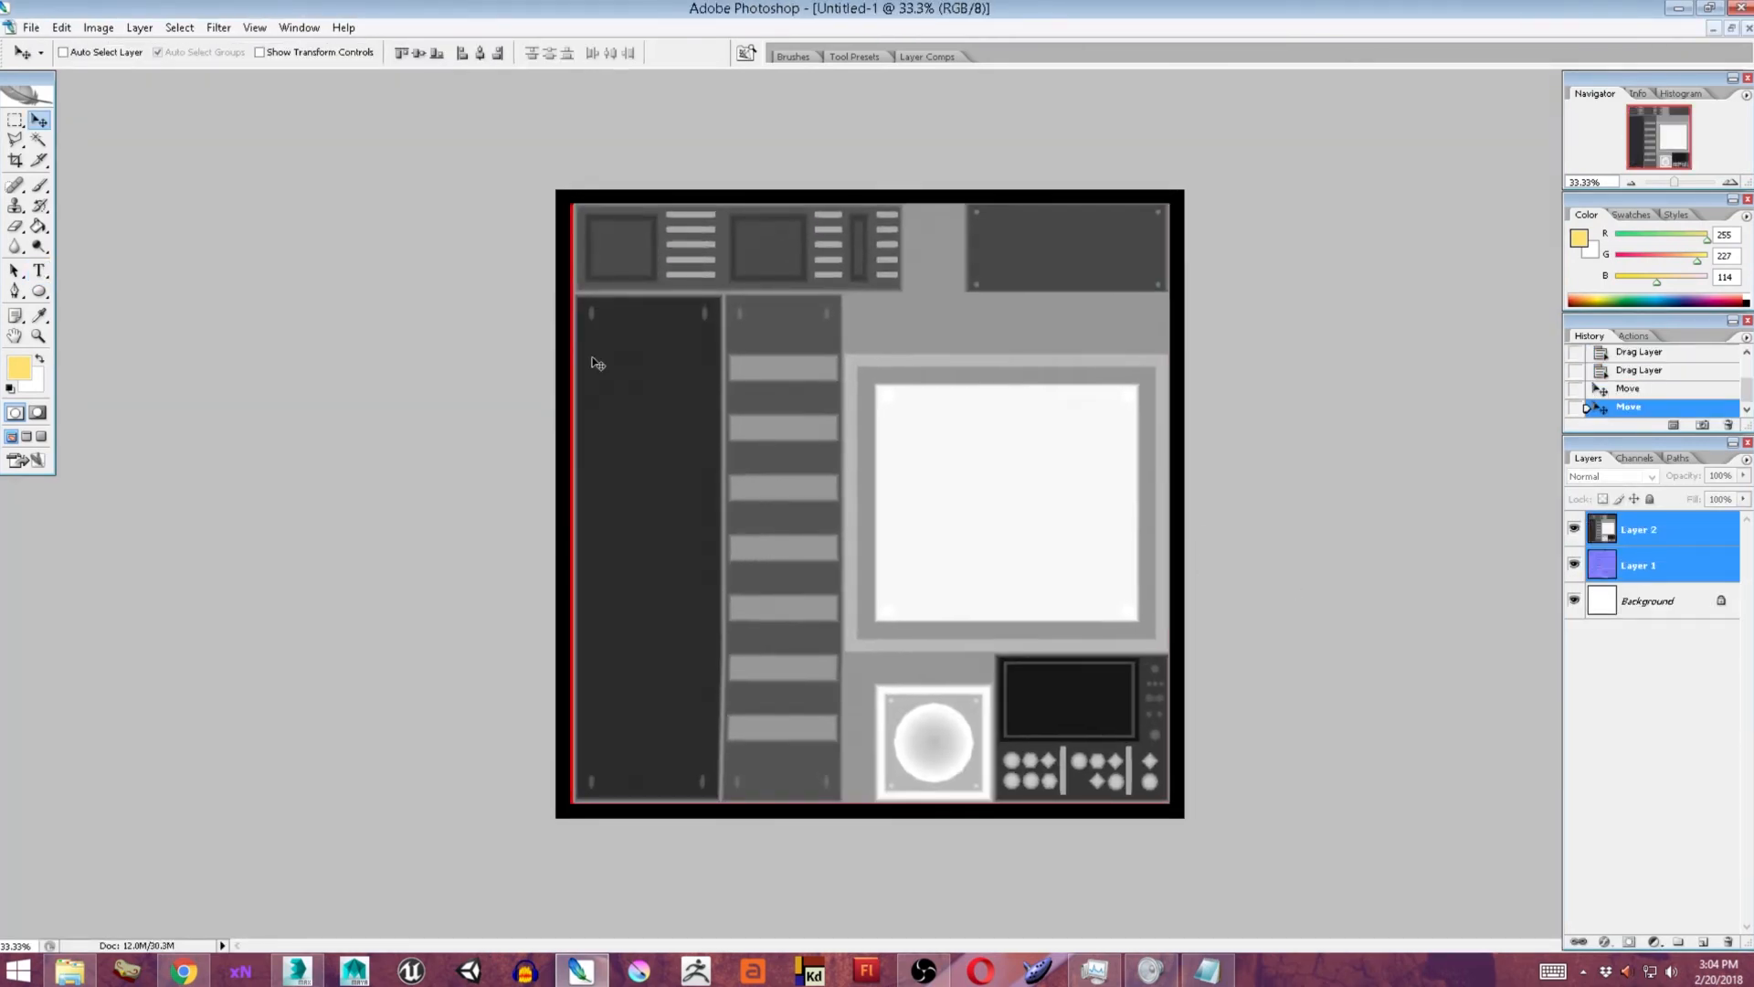
{"action": "left_click", "coordinate": [1661, 565]}
{"action": "left_click_drag", "start_coordinate": [1662, 557], "coordinate": [1661, 517]}
{"action": "left_click_drag", "start_coordinate": [1660, 532], "coordinate": [1658, 579]}
Select everything outside the trim sheet with an inverted rectangular marquee and delete that border from both map layers.
{"action": "left_click", "coordinate": [15, 119]}
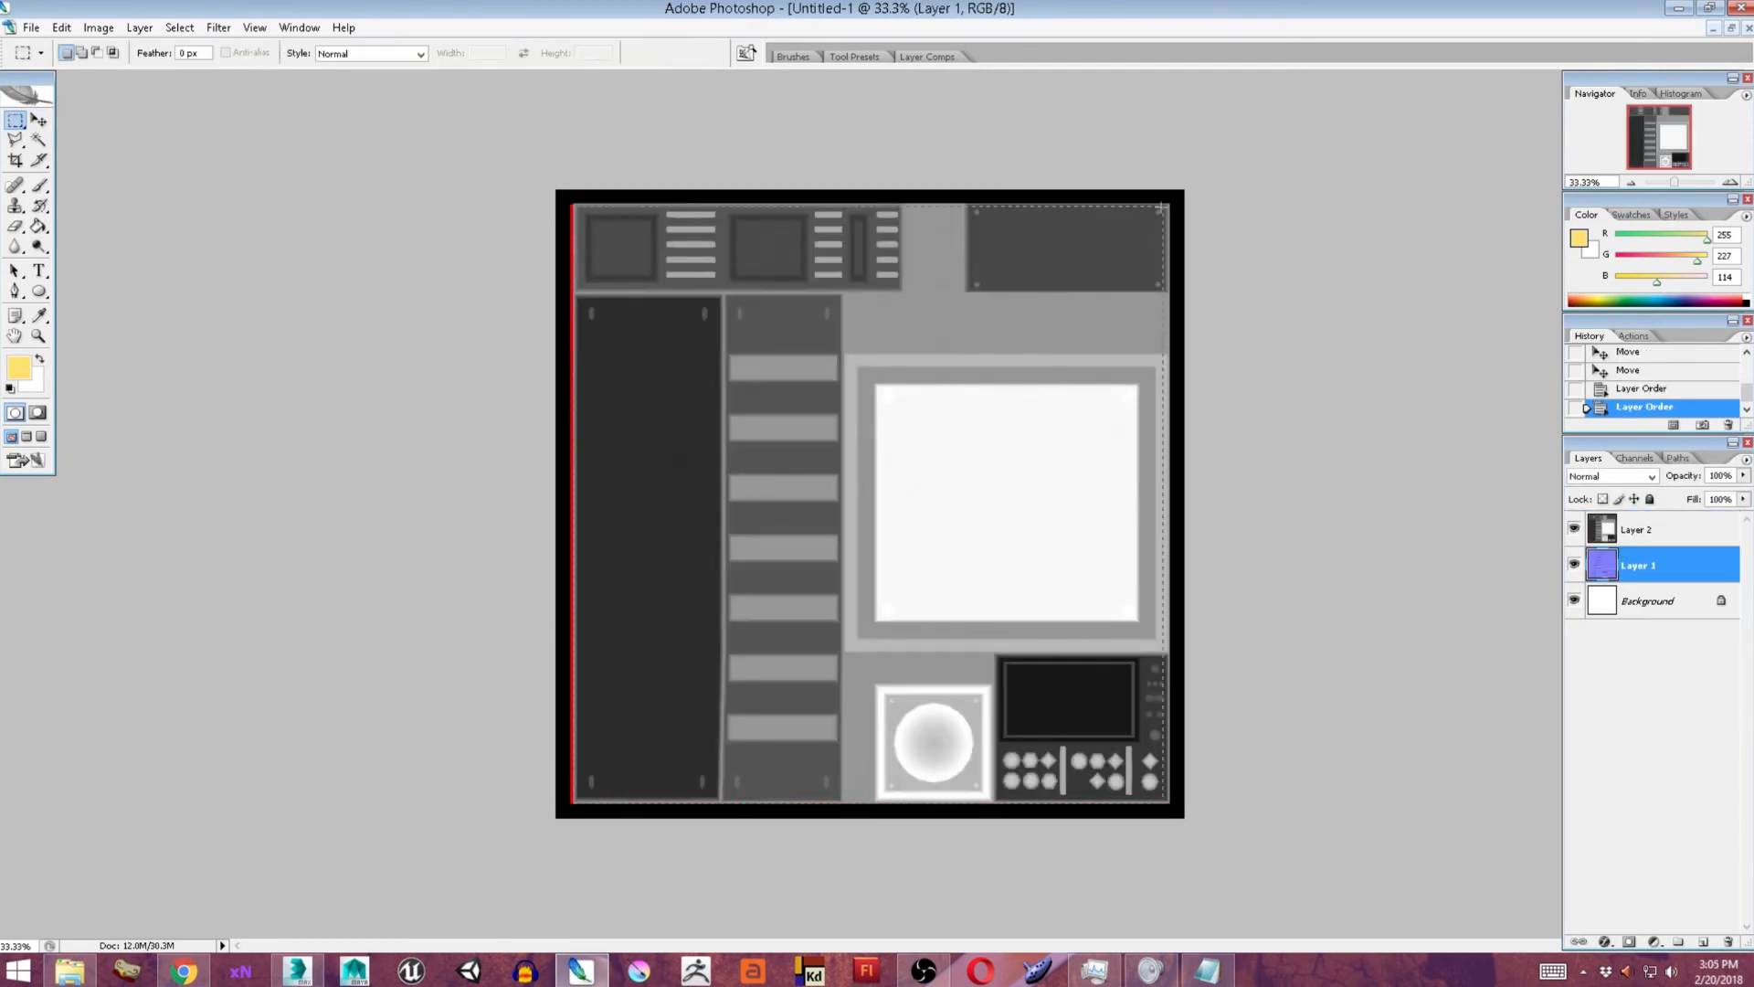
{"action": "left_click_drag", "start_coordinate": [1167, 202], "coordinate": [1167, 203]}
{"action": "left_click", "coordinate": [1638, 529]}
{"action": "key", "text": "ctrl+shift+i"}
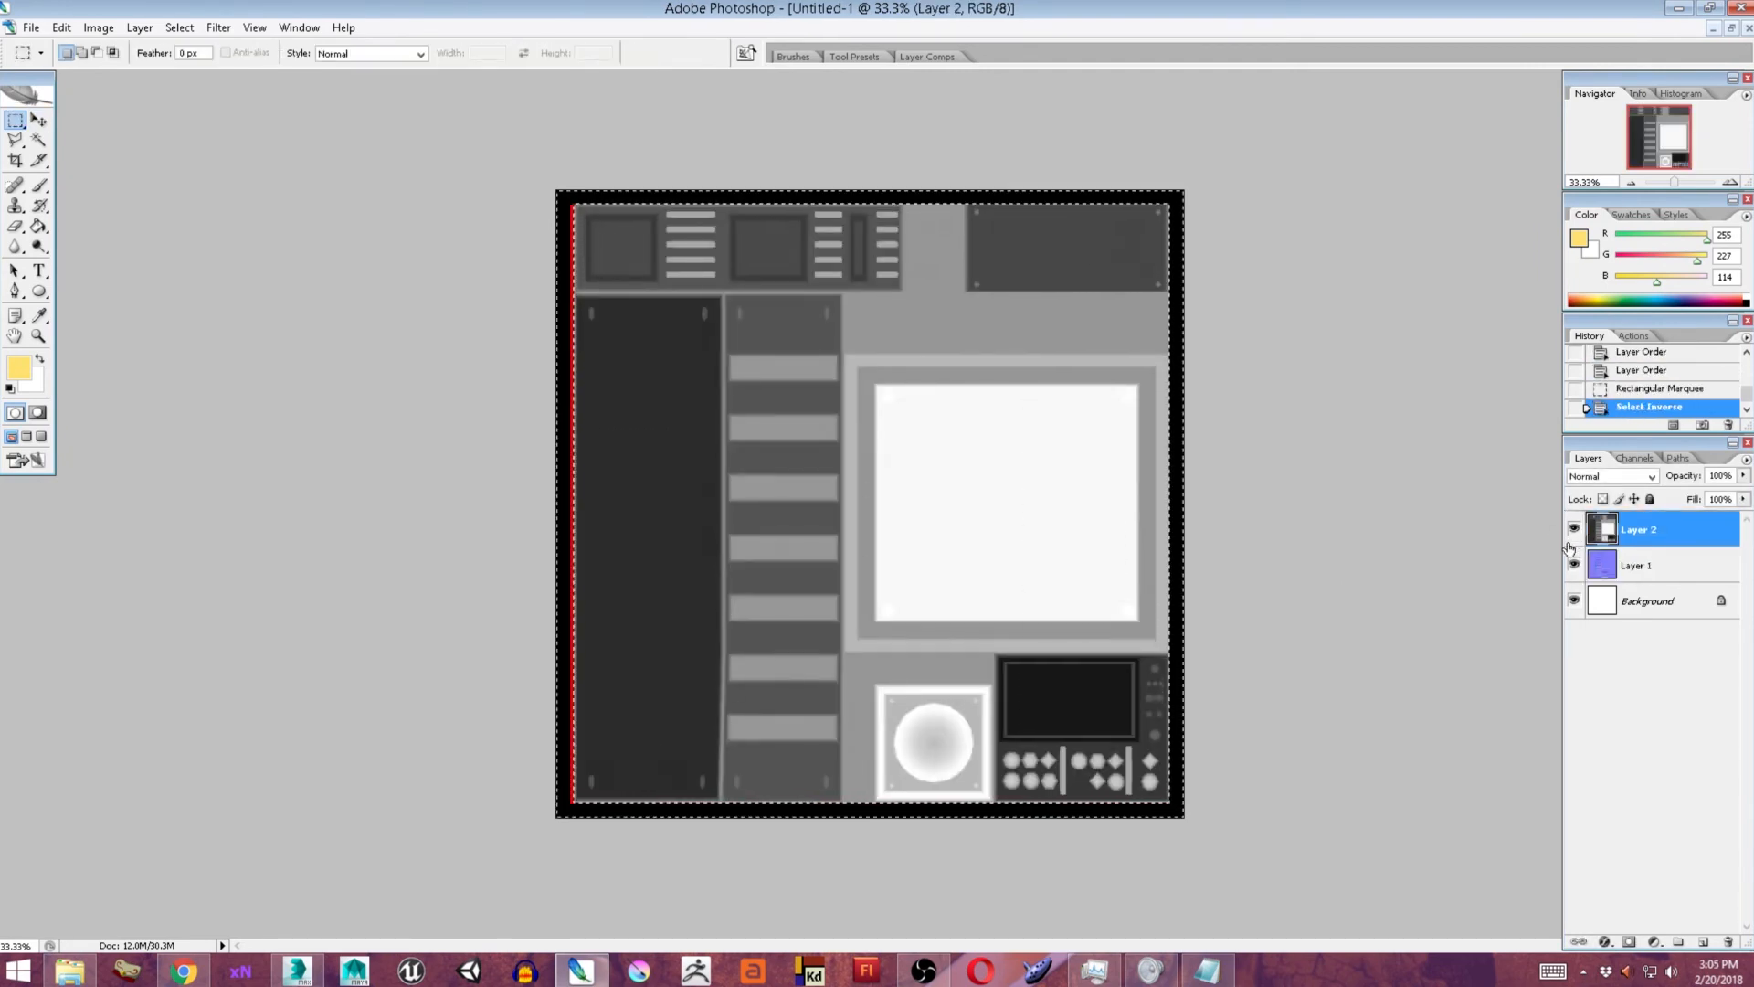
{"action": "key", "text": "Delete"}
{"action": "left_click", "coordinate": [1573, 529]}
{"action": "left_click", "coordinate": [1637, 566]}
{"action": "key", "text": "Delete"}
{"action": "key", "text": "ctrl+d"}
{"action": "left_click", "coordinate": [1574, 529]}
Free-transform the height and normal map layers together to about 105.3% by 104.5% so they fill the canvas.
{"action": "left_click", "coordinate": [1638, 530]}
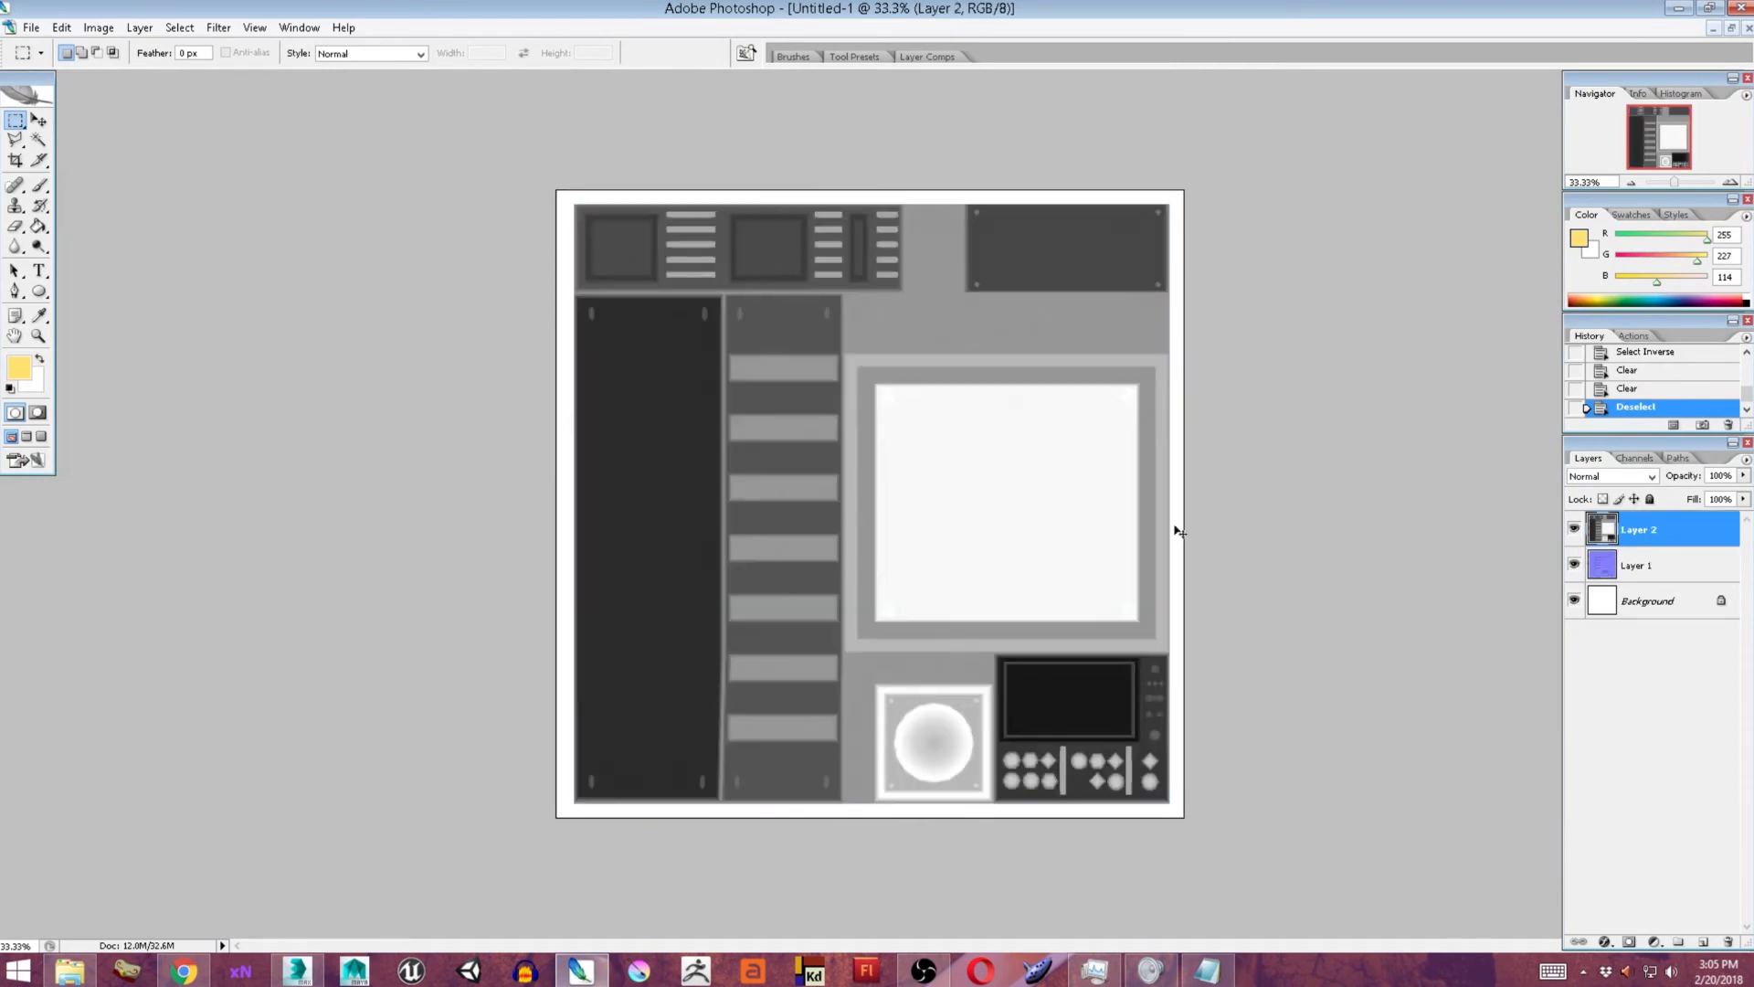
{"action": "left_click", "coordinate": [1637, 565], "text": "shift"}
{"action": "key", "text": "ctrl+t"}
{"action": "left_click_drag", "start_coordinate": [987, 506], "coordinate": [993, 505]}
{"action": "left_click_drag", "start_coordinate": [1150, 789], "coordinate": [1178, 813]}
{"action": "left_click_drag", "start_coordinate": [1162, 751], "coordinate": [1170, 755]}
{"action": "left_click_drag", "start_coordinate": [562, 504], "coordinate": [555, 503]}
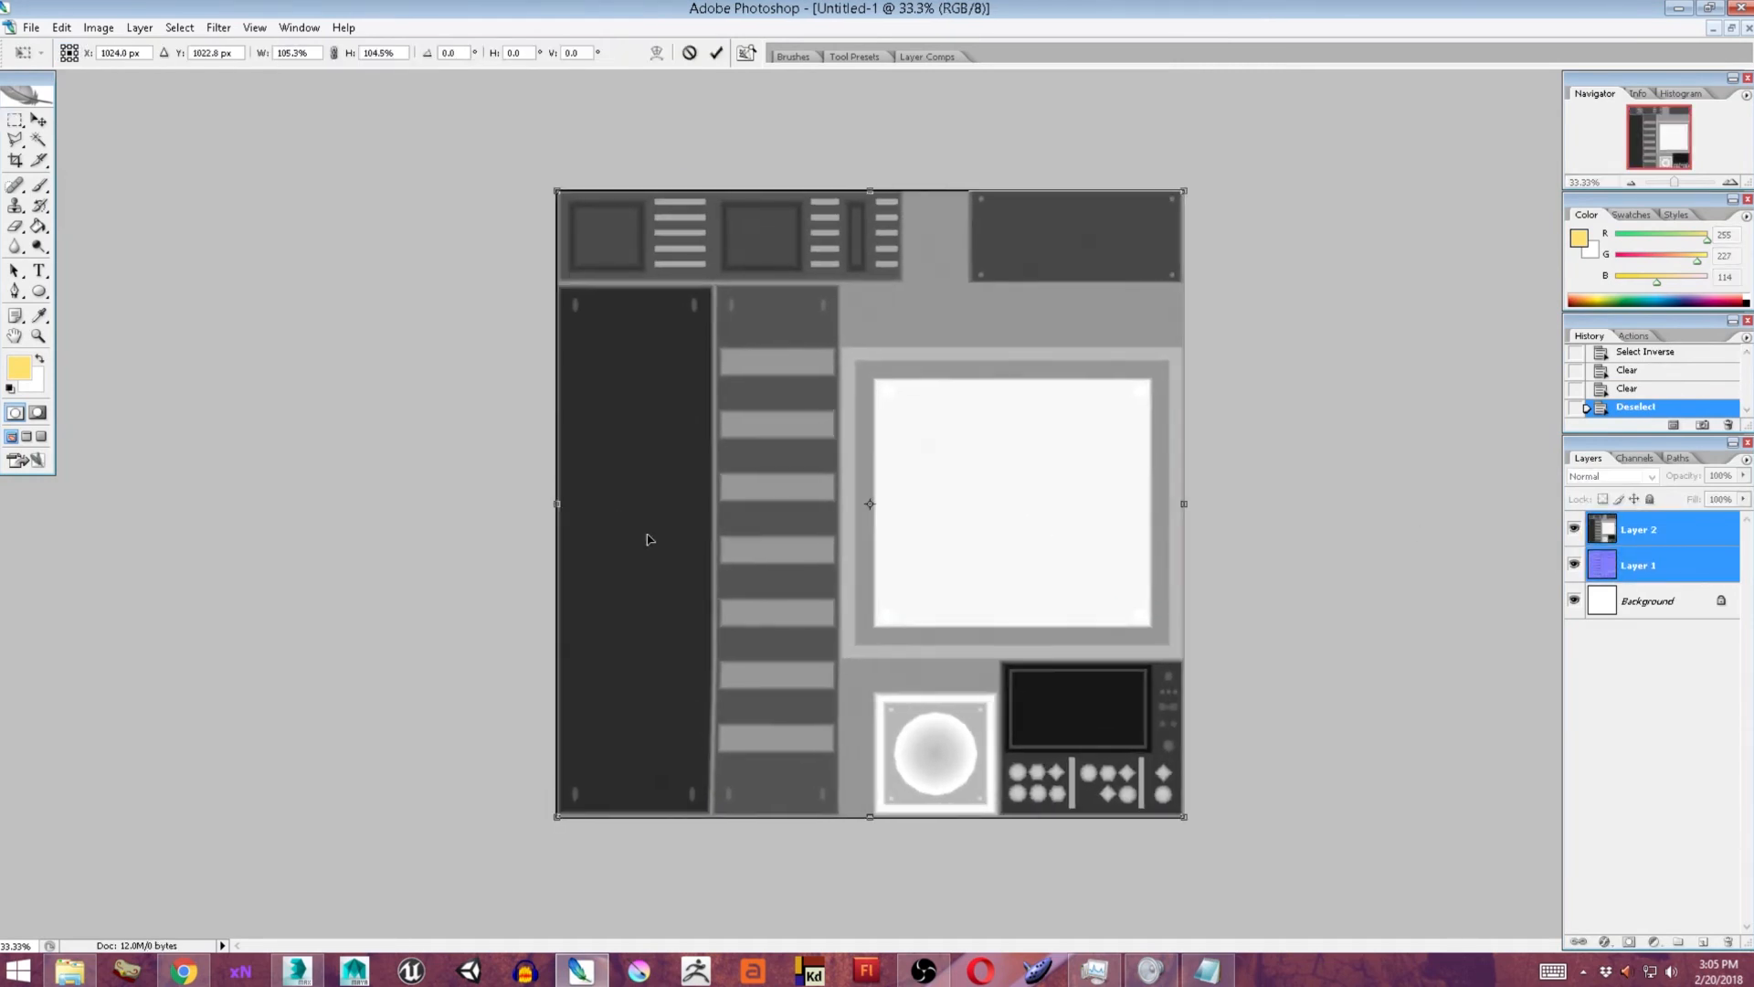
{"action": "key", "text": "Return"}
Move the normal map layer to the top and save the image as the PNG file NEWNORM on the Desktop.
{"action": "left_click", "coordinate": [1671, 568]}
{"action": "left_click_drag", "start_coordinate": [1672, 567], "coordinate": [1670, 517]}
{"action": "key", "text": "ctrl+shift+s"}
{"action": "left_click", "coordinate": [764, 532]}
{"action": "left_click", "coordinate": [731, 702]}
{"action": "left_click", "coordinate": [741, 506]}
{"action": "type", "text": "NEW_NRM"}
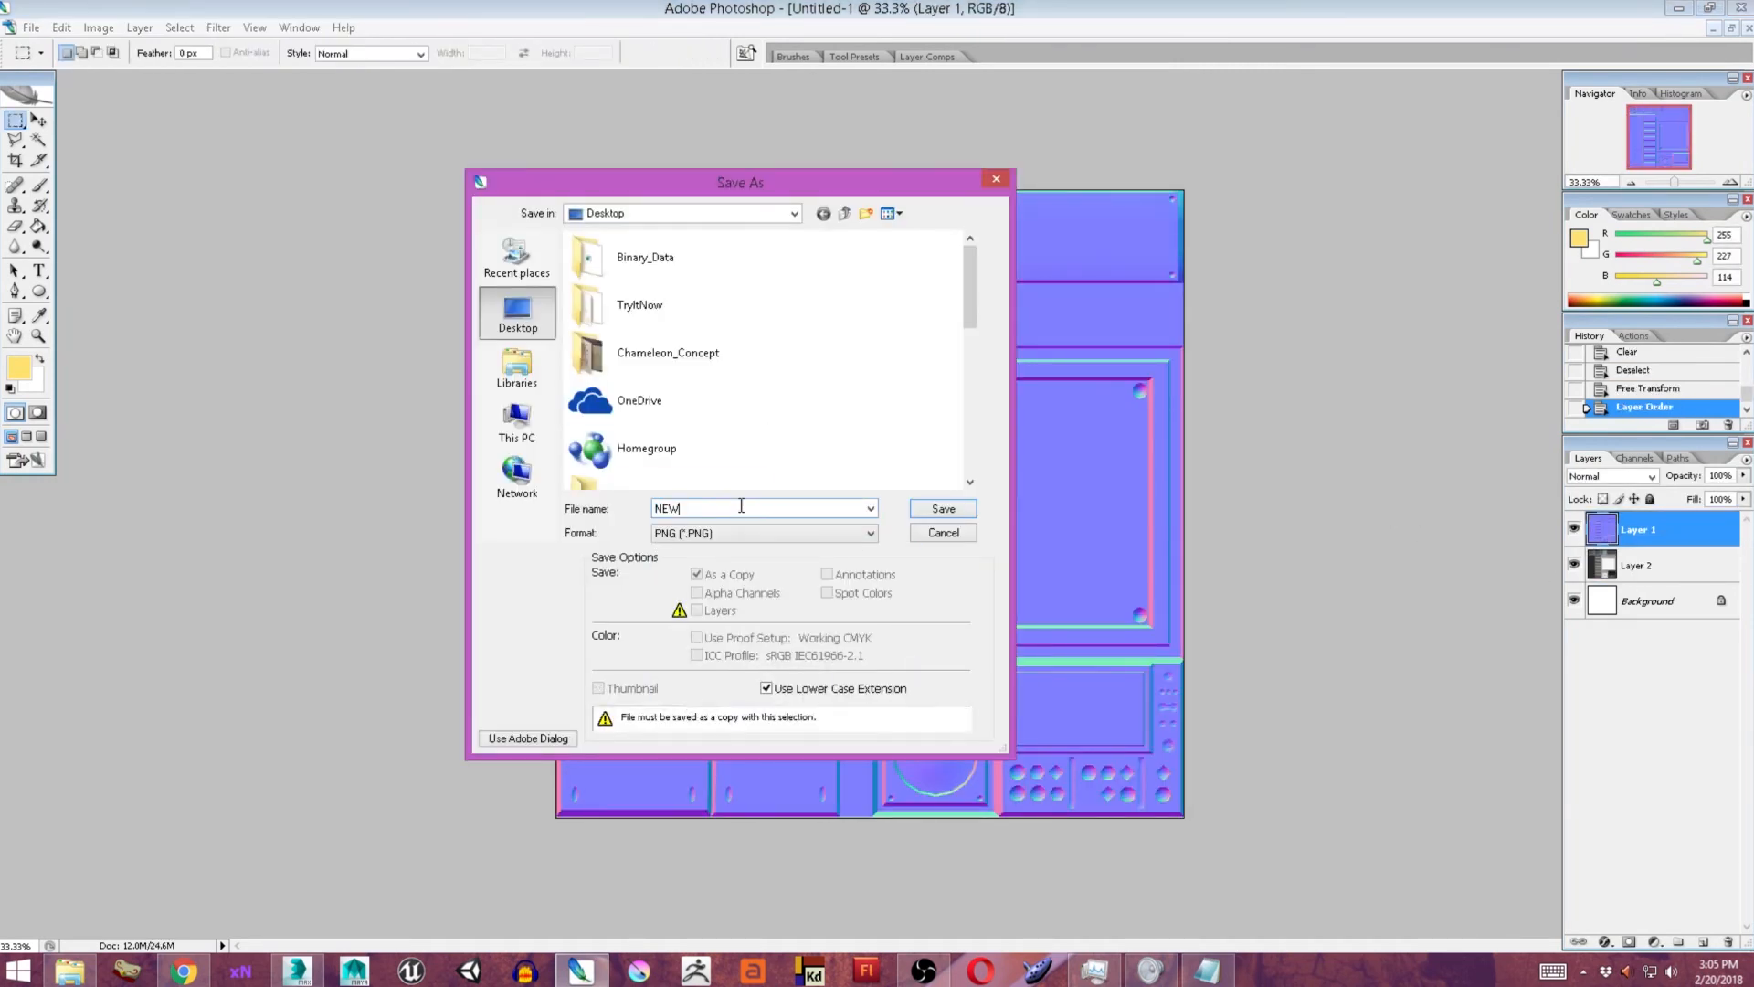
{"action": "key", "text": "Return"}
{"action": "key", "text": "Return"}
Hide the normal map layer and save the height map as the PNG file NEWHEIGHT on the Desktop.
{"action": "left_click", "coordinate": [1574, 529]}
{"action": "key", "text": "ctrl+shift+s"}
{"action": "type", "text": "NEWHEIGHT"}
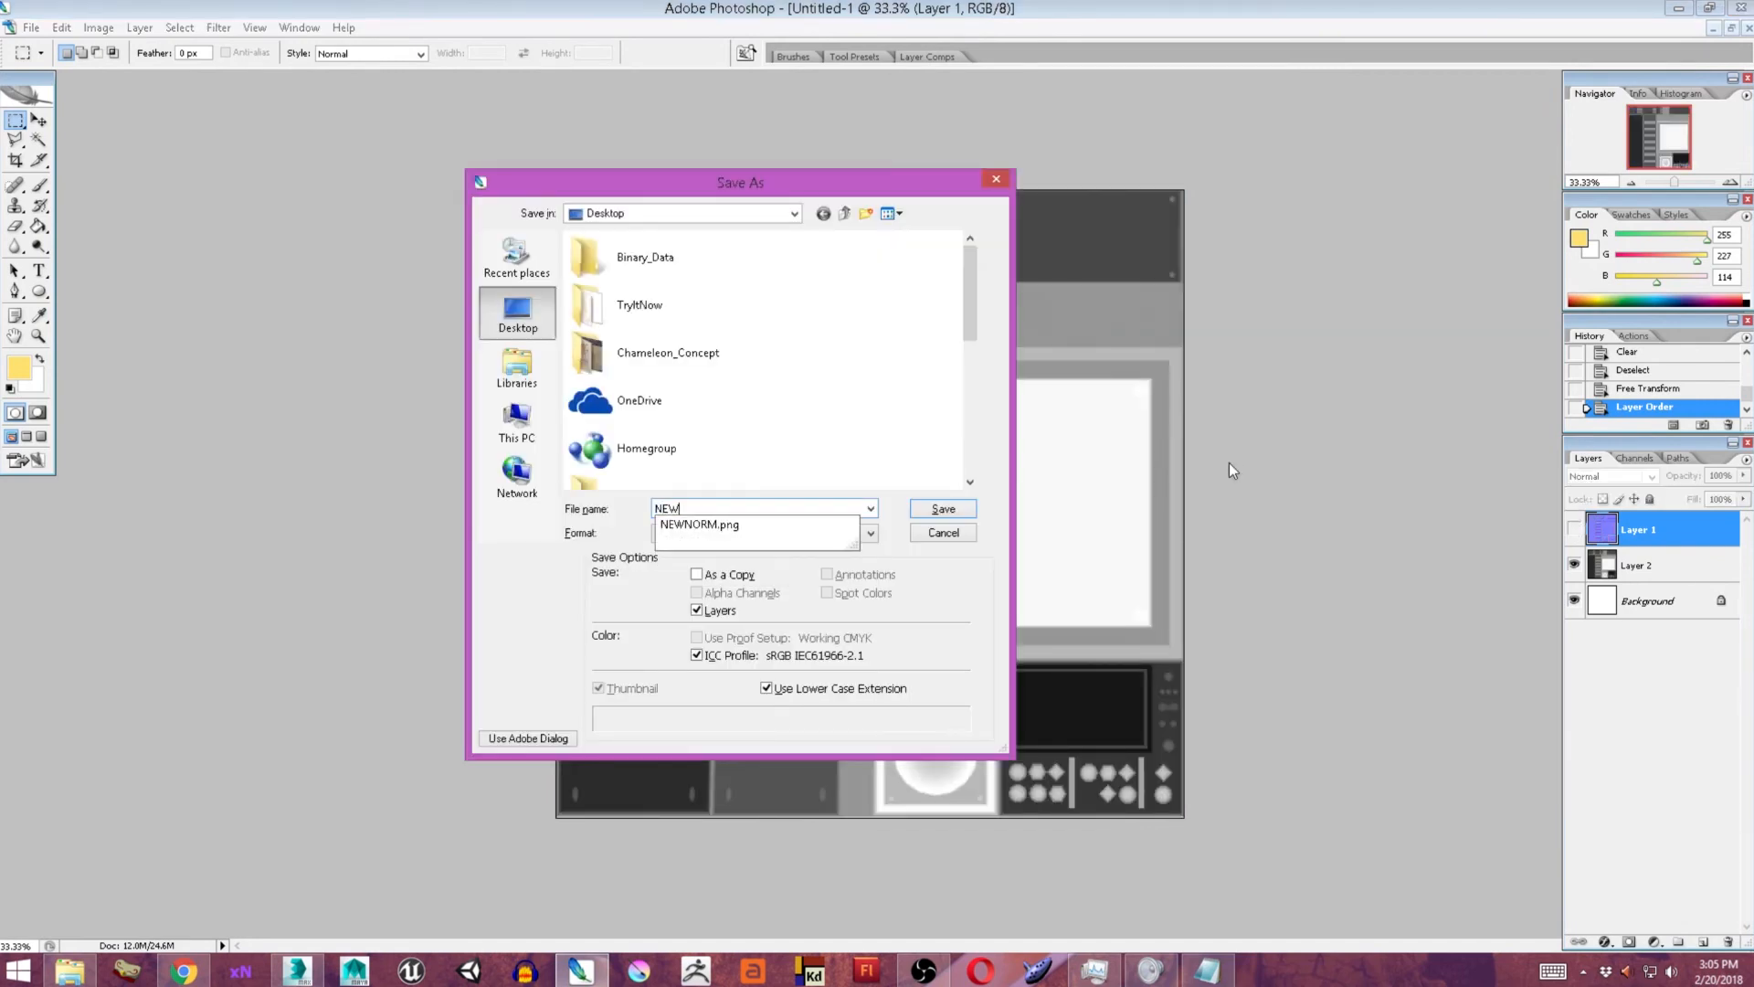
{"action": "left_click", "coordinate": [780, 533]}
{"action": "left_click", "coordinate": [736, 702]}
{"action": "left_click", "coordinate": [944, 509]}
{"action": "key", "text": "Return"}
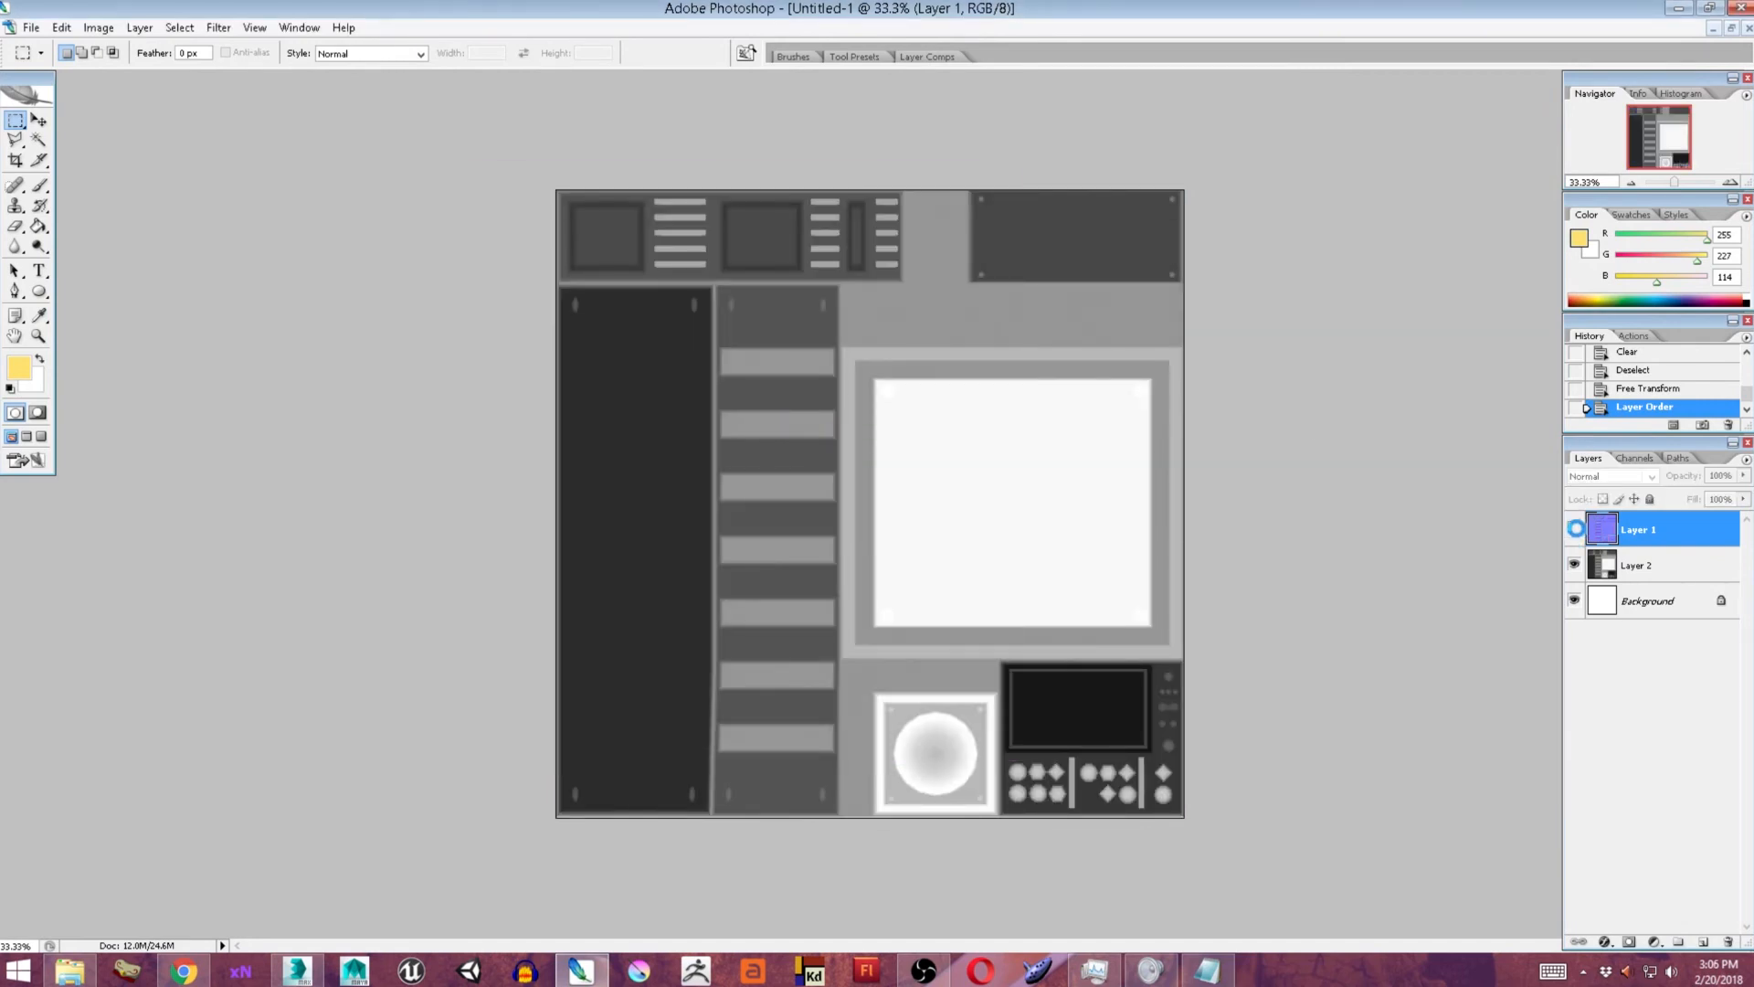
Show the normal map layer again and try Dissolve and other blend modes on it.
{"action": "left_click", "coordinate": [1574, 529]}
{"action": "left_click", "coordinate": [1612, 476]}
{"action": "left_click", "coordinate": [1597, 500]}
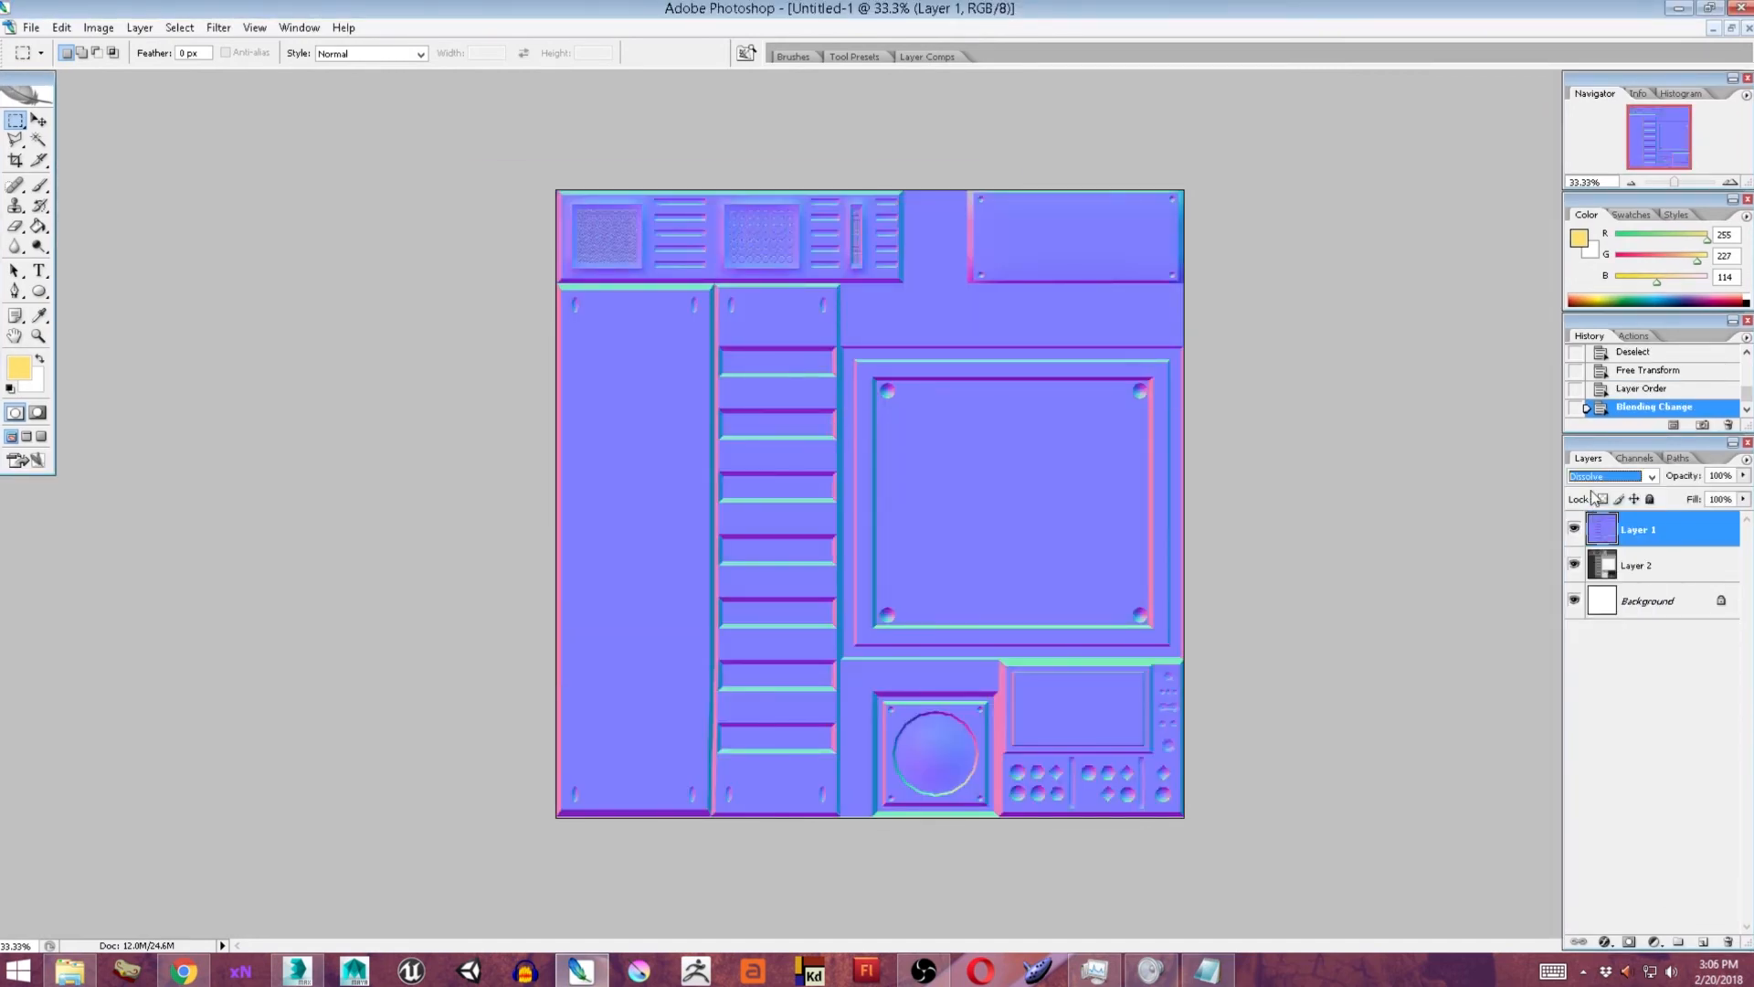
{"action": "key", "text": "Down"}
{"action": "key", "text": "Down"}
Compare Artistic, Brush Strokes and Distort filters on the normal map layer in the Filter Gallery and apply Glowing Edges.
{"action": "left_click", "coordinate": [218, 28]}
{"action": "left_click", "coordinate": [173, 90]}
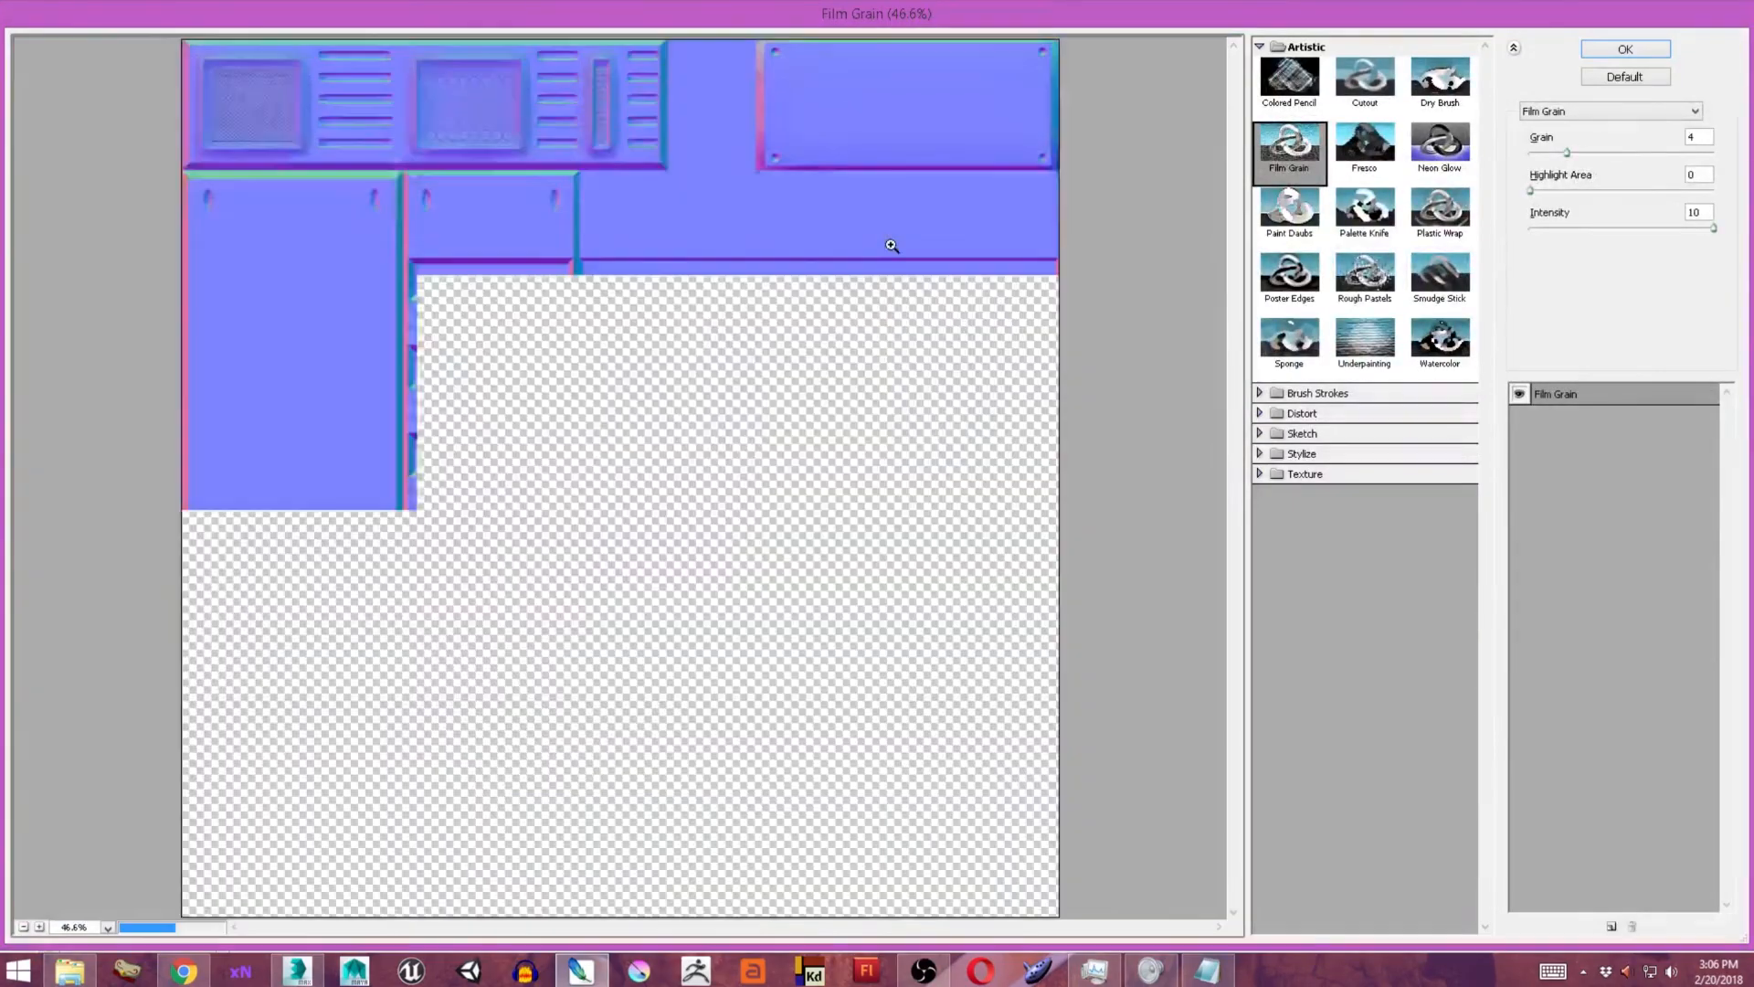
{"action": "left_click", "coordinate": [1289, 82]}
{"action": "left_click", "coordinate": [1365, 82]}
{"action": "left_click", "coordinate": [1365, 148]}
{"action": "left_click", "coordinate": [1361, 225]}
{"action": "left_click", "coordinate": [1290, 344]}
{"action": "left_click", "coordinate": [1365, 343]}
{"action": "left_click", "coordinate": [1434, 344]}
{"action": "left_click", "coordinate": [1365, 157]}
{"action": "left_click", "coordinate": [1343, 393]}
{"action": "left_click", "coordinate": [1363, 429]}
{"action": "left_click", "coordinate": [1361, 493]}
{"action": "left_click", "coordinate": [1298, 557]}
{"action": "left_click", "coordinate": [1361, 561]}
{"action": "left_click", "coordinate": [1351, 612]}
{"action": "left_click", "coordinate": [1359, 639]}
{"action": "left_click", "coordinate": [1325, 715]}
{"action": "left_click", "coordinate": [1299, 751]}
{"action": "left_click", "coordinate": [1625, 49]}
Try several blend modes on the edge-outlined normal map layer.
{"action": "left_click", "coordinate": [1640, 564]}
{"action": "left_click", "coordinate": [1643, 532]}
{"action": "left_click", "coordinate": [1615, 476]}
{"action": "left_click", "coordinate": [1591, 490]}
{"action": "key", "text": "Down"}
{"action": "key", "text": "Down"}
{"action": "key", "text": "Down"}
{"action": "key", "text": "Down"}
{"action": "key", "text": "Down"}
{"action": "key", "text": "Down"}
{"action": "key", "text": "Down"}
{"action": "key", "text": "Down"}
{"action": "key", "text": "Down"}
{"action": "key", "text": "Down"}
{"action": "key", "text": "Down"}
{"action": "key", "text": "Down"}
{"action": "key", "text": "Down"}
{"action": "key", "text": "Down"}
{"action": "key", "text": "Down"}
{"action": "key", "text": "Down"}
{"action": "key", "text": "Up"}
{"action": "key", "text": "Up"}
{"action": "key", "text": "Up"}
{"action": "key", "text": "Up"}
{"action": "key", "text": "Up"}
{"action": "key", "text": "Up"}
{"action": "key", "text": "Up"}
{"action": "key", "text": "Up"}
{"action": "key", "text": "Up"}
{"action": "key", "text": "Up"}
{"action": "key", "text": "Up"}
{"action": "key", "text": "Up"}
{"action": "key", "text": "Up"}
{"action": "key", "text": "Up"}
{"action": "key", "text": "Up"}
{"action": "key", "text": "Up"}
Move the height map layer above the outlined normal layer, compare the Texture filters on it, and apply Craquelure.
{"action": "left_click", "coordinate": [1574, 565]}
{"action": "left_click", "coordinate": [1574, 565]}
{"action": "left_click_drag", "start_coordinate": [1652, 566], "coordinate": [1671, 516]}
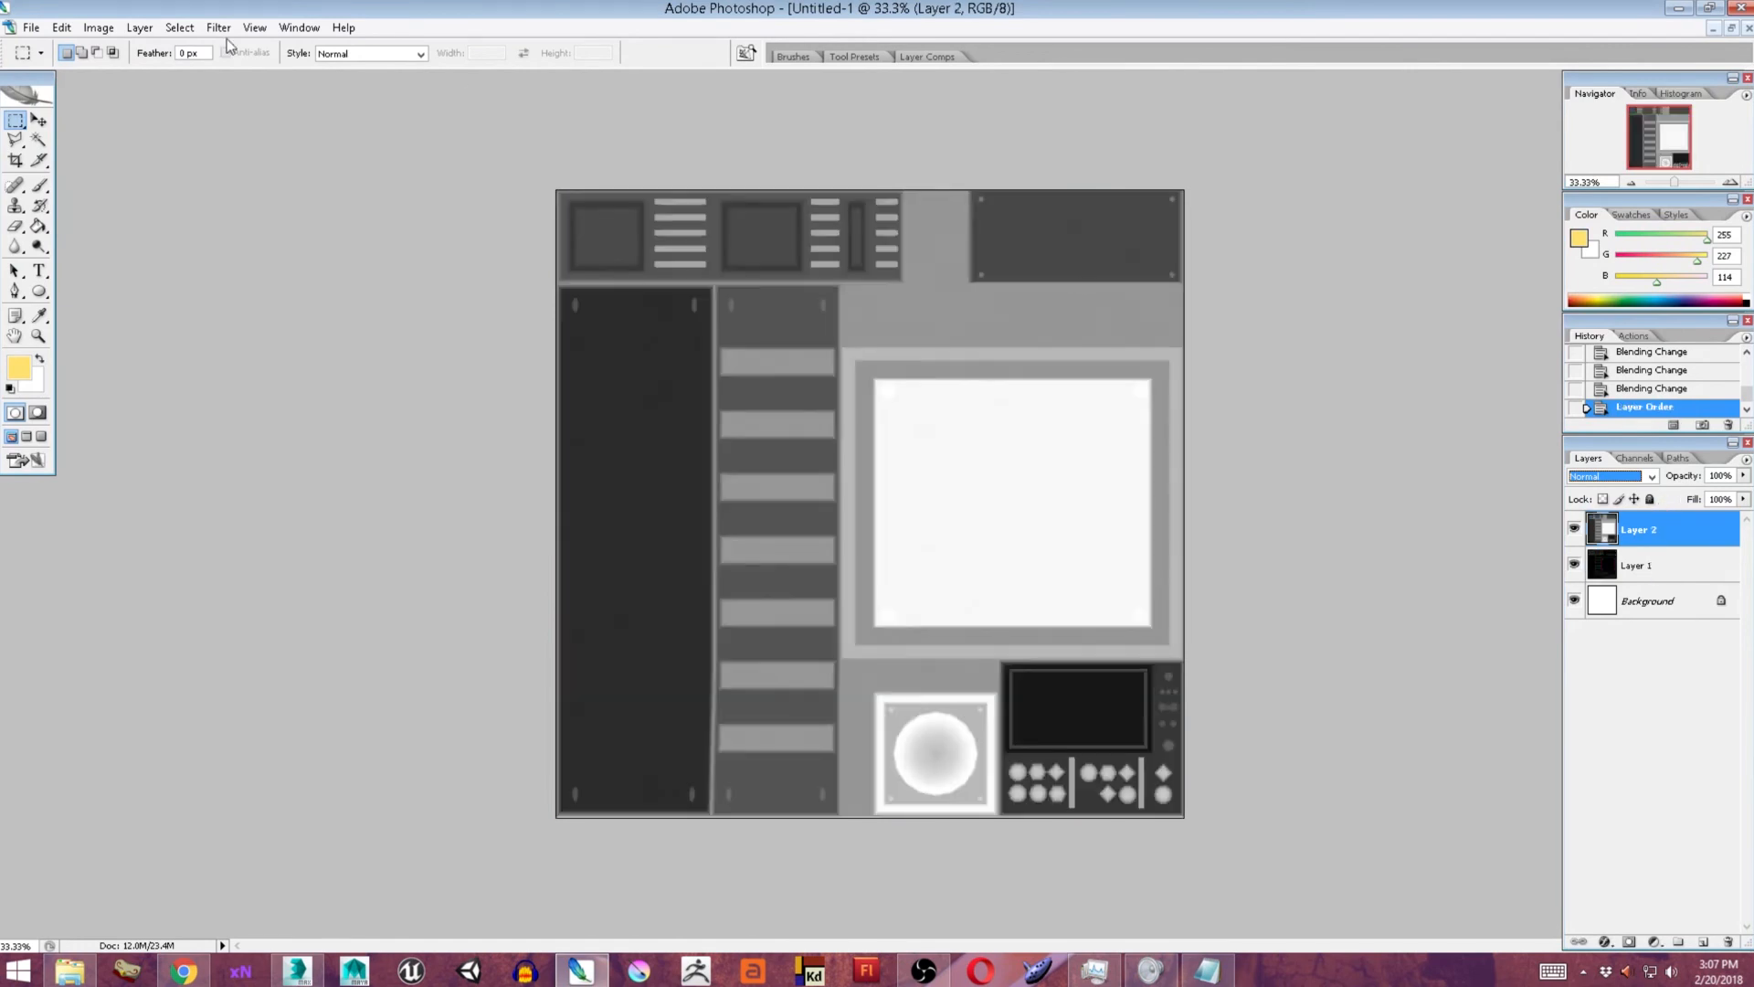
{"action": "left_click", "coordinate": [220, 28]}
{"action": "left_click", "coordinate": [249, 85]}
{"action": "key", "text": "ctrl+0"}
{"action": "left_click", "coordinate": [1259, 213]}
{"action": "left_click", "coordinate": [1290, 245]}
{"action": "left_click", "coordinate": [1294, 315]}
{"action": "left_click", "coordinate": [1364, 314]}
{"action": "left_click", "coordinate": [1436, 313]}
{"action": "left_click", "coordinate": [1431, 258]}
{"action": "left_click", "coordinate": [1377, 256]}
{"action": "left_click", "coordinate": [1301, 252]}
{"action": "left_click", "coordinate": [1646, 53]}
Apply a yellow-tinted Artistic filter to the height map layer and set the layer's blend mode to Color.
{"action": "left_click", "coordinate": [217, 30]}
{"action": "left_click", "coordinate": [196, 86]}
{"action": "key", "text": "ctrl+0"}
{"action": "left_click", "coordinate": [1259, 47]}
{"action": "left_click", "coordinate": [1355, 152]}
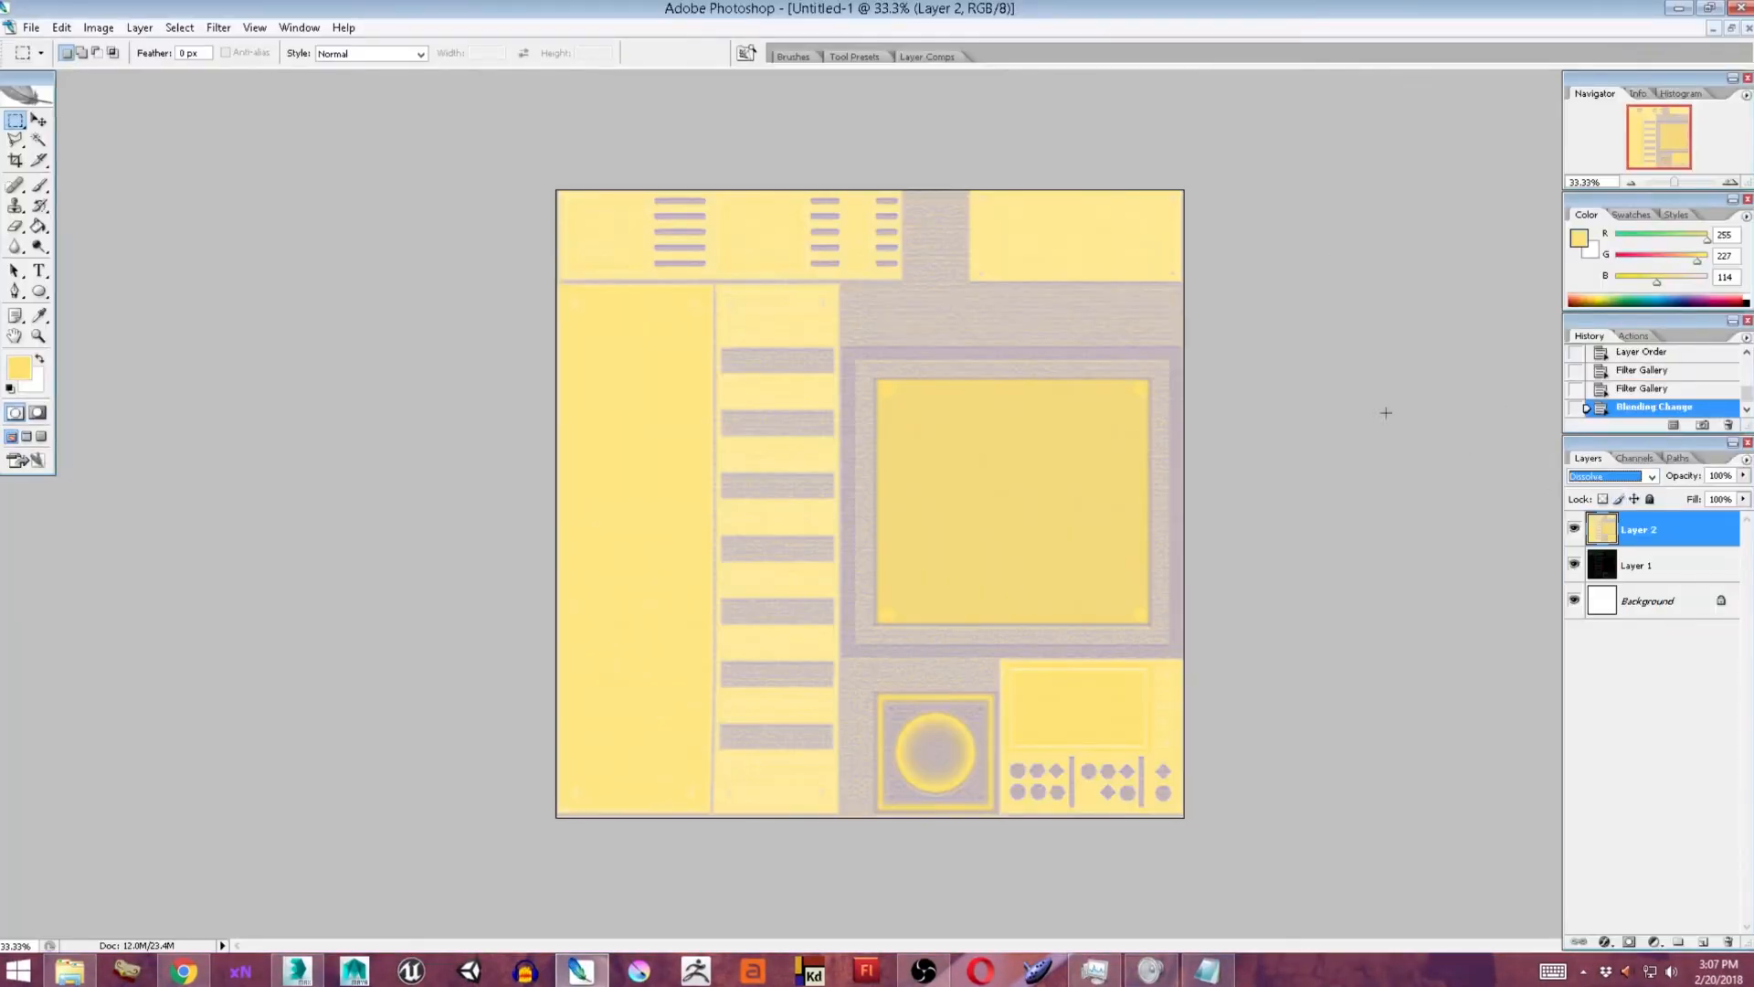
{"action": "key", "text": "Down"}
{"action": "key", "text": "Down"}
{"action": "key", "text": "Down"}
{"action": "key", "text": "Down"}
{"action": "key", "text": "Down"}
{"action": "key", "text": "Down"}
{"action": "key", "text": "Down"}
{"action": "key", "text": "Down"}
{"action": "key", "text": "Down"}
{"action": "key", "text": "Down"}
{"action": "key", "text": "Down"}
{"action": "key", "text": "Down"}
{"action": "key", "text": "Down"}
{"action": "key", "text": "Down"}
{"action": "key", "text": "Down"}
{"action": "key", "text": "Down"}
{"action": "key", "text": "Down"}
{"action": "key", "text": "Down"}
{"action": "key", "text": "Down"}
{"action": "key", "text": "Down"}
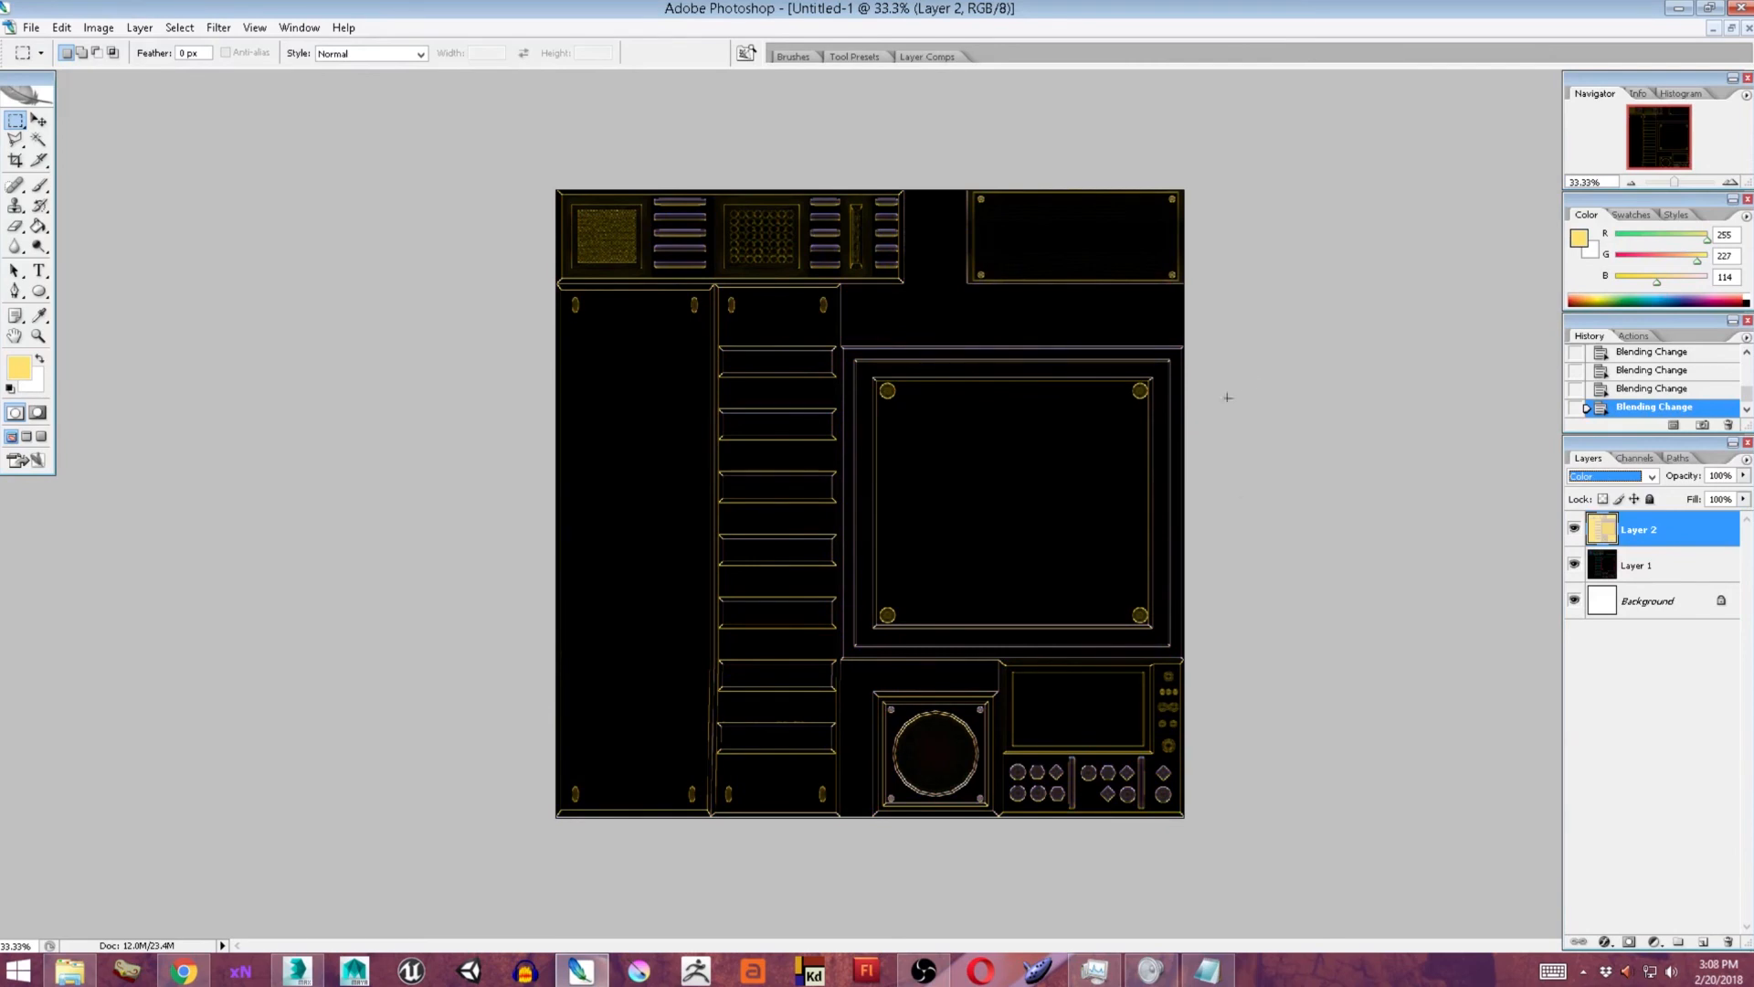
Save the blended image as the PNG file NEWDIFFUSE on the Desktop.
{"action": "key", "text": "ctrl+s"}
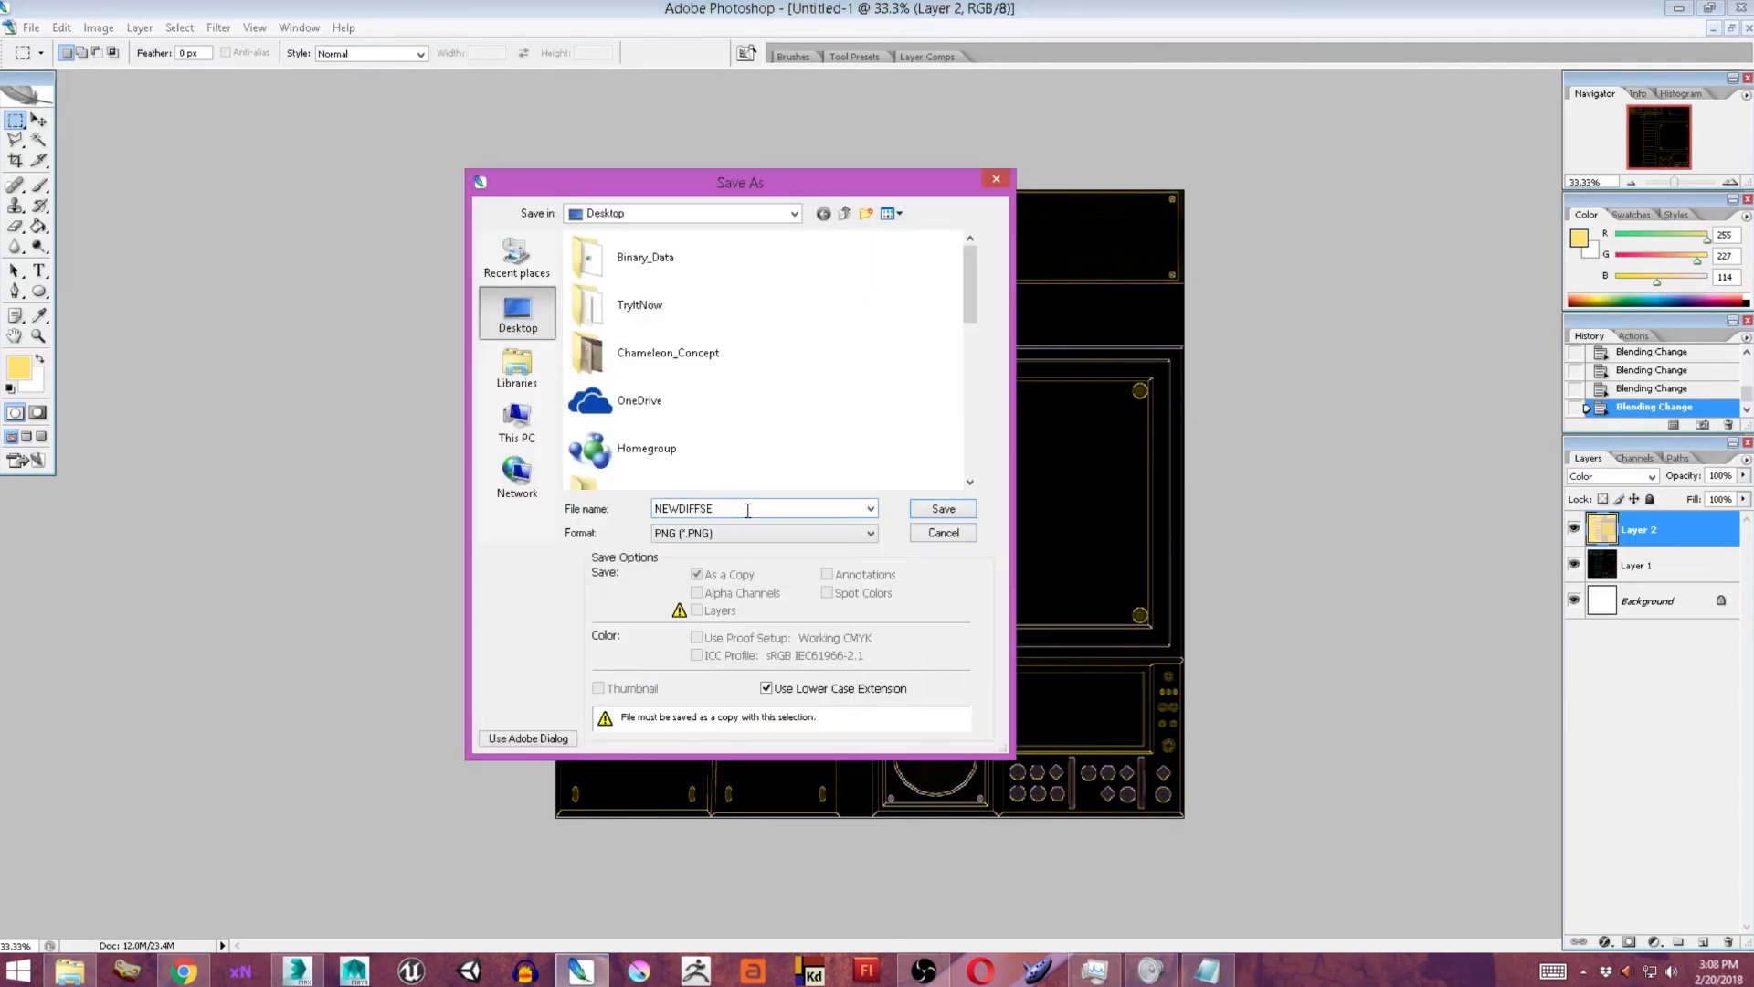
{"action": "type", "text": "U"}
{"action": "key", "text": "Return"}
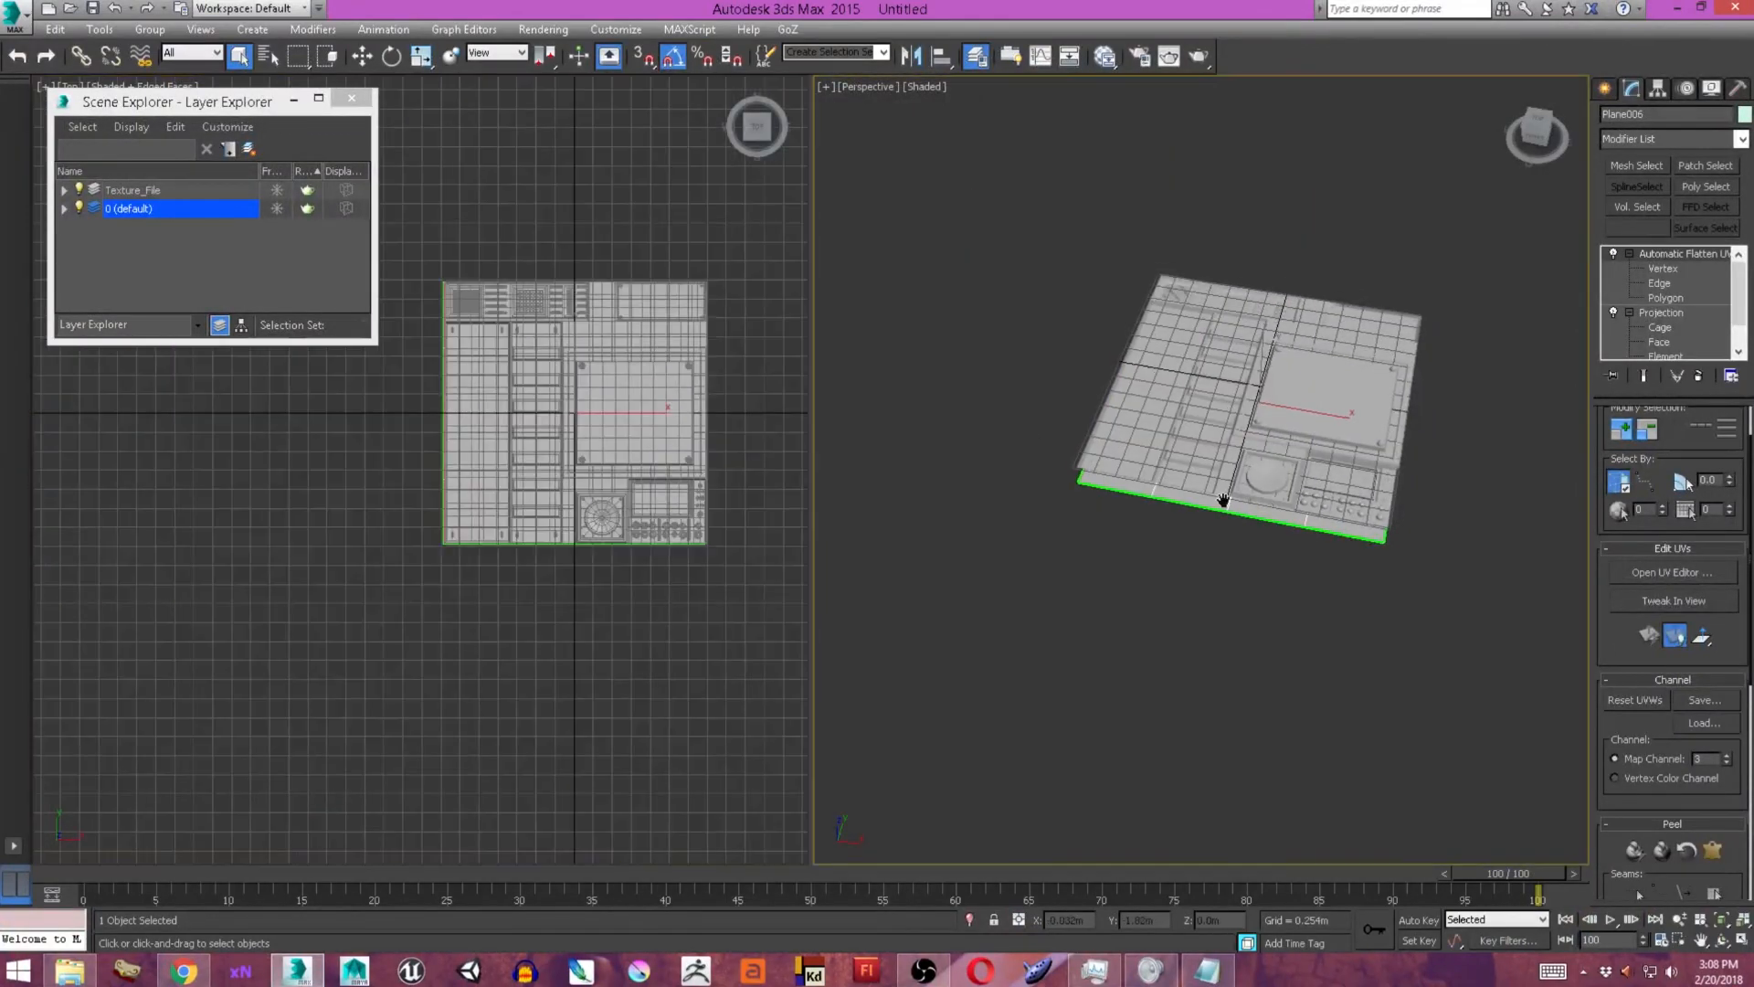
Switch to 3ds Max, hide the Texture_File layer, and create a new layer named Object.
{"action": "left_click", "coordinate": [78, 189]}
{"action": "left_click", "coordinate": [228, 148]}
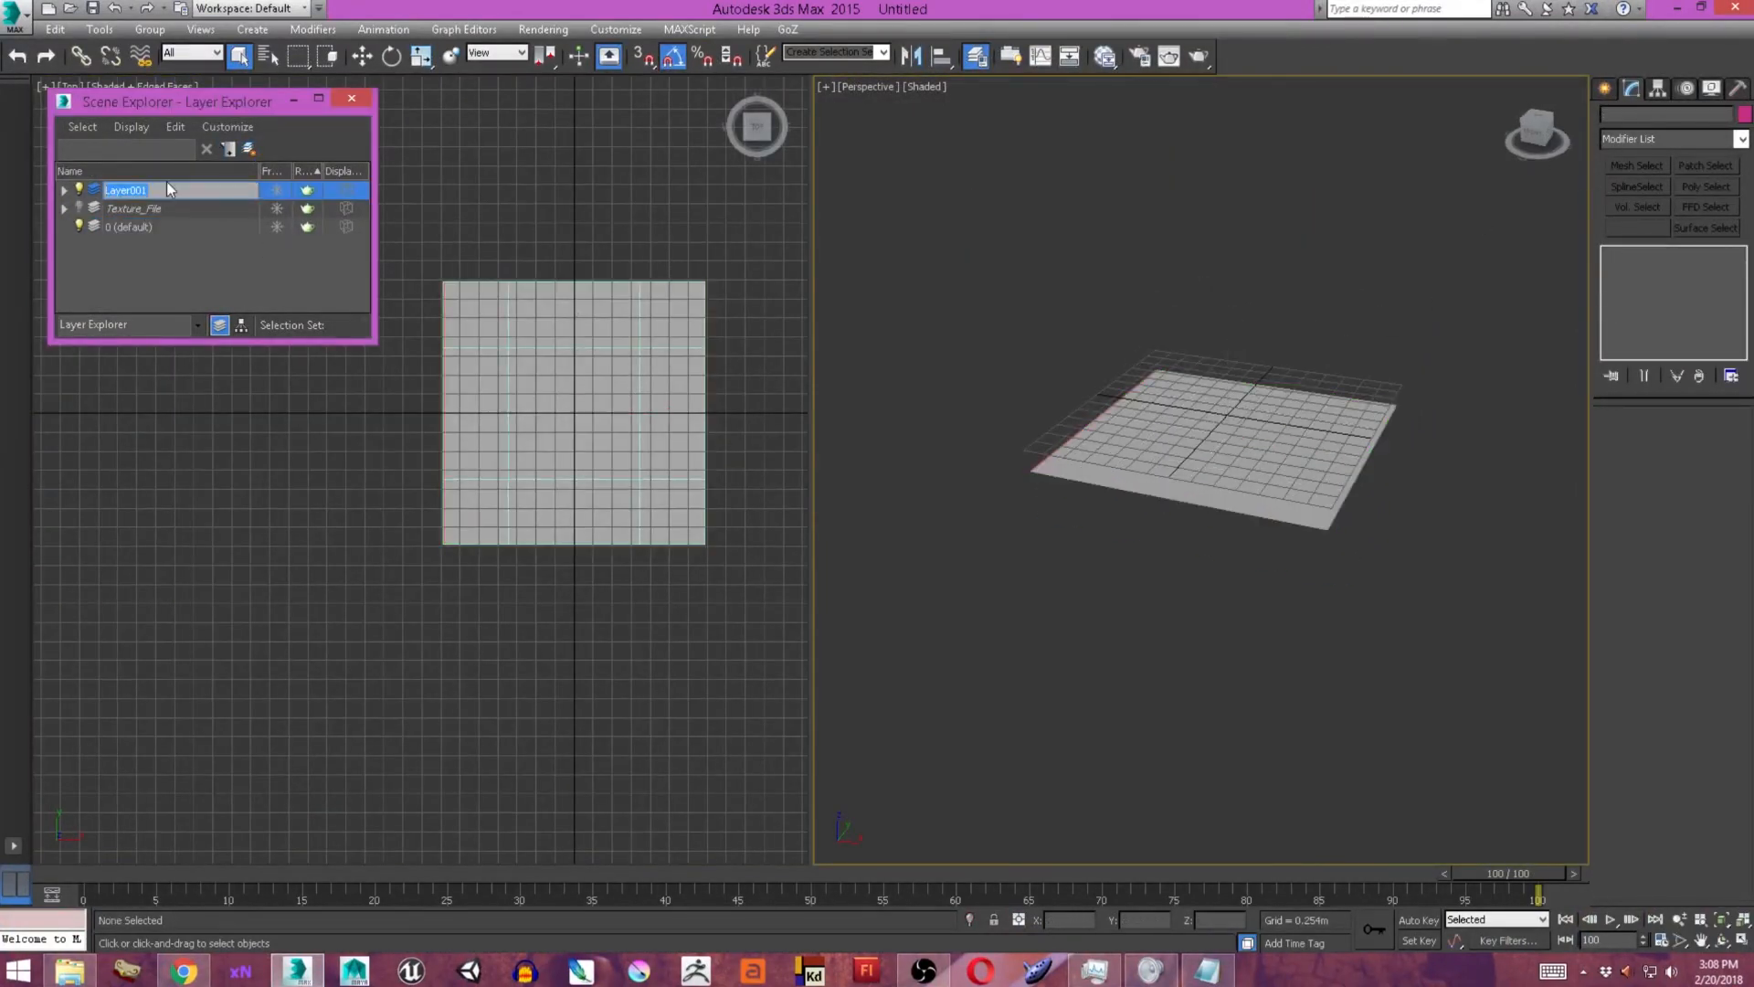
{"action": "left_click", "coordinate": [78, 227]}
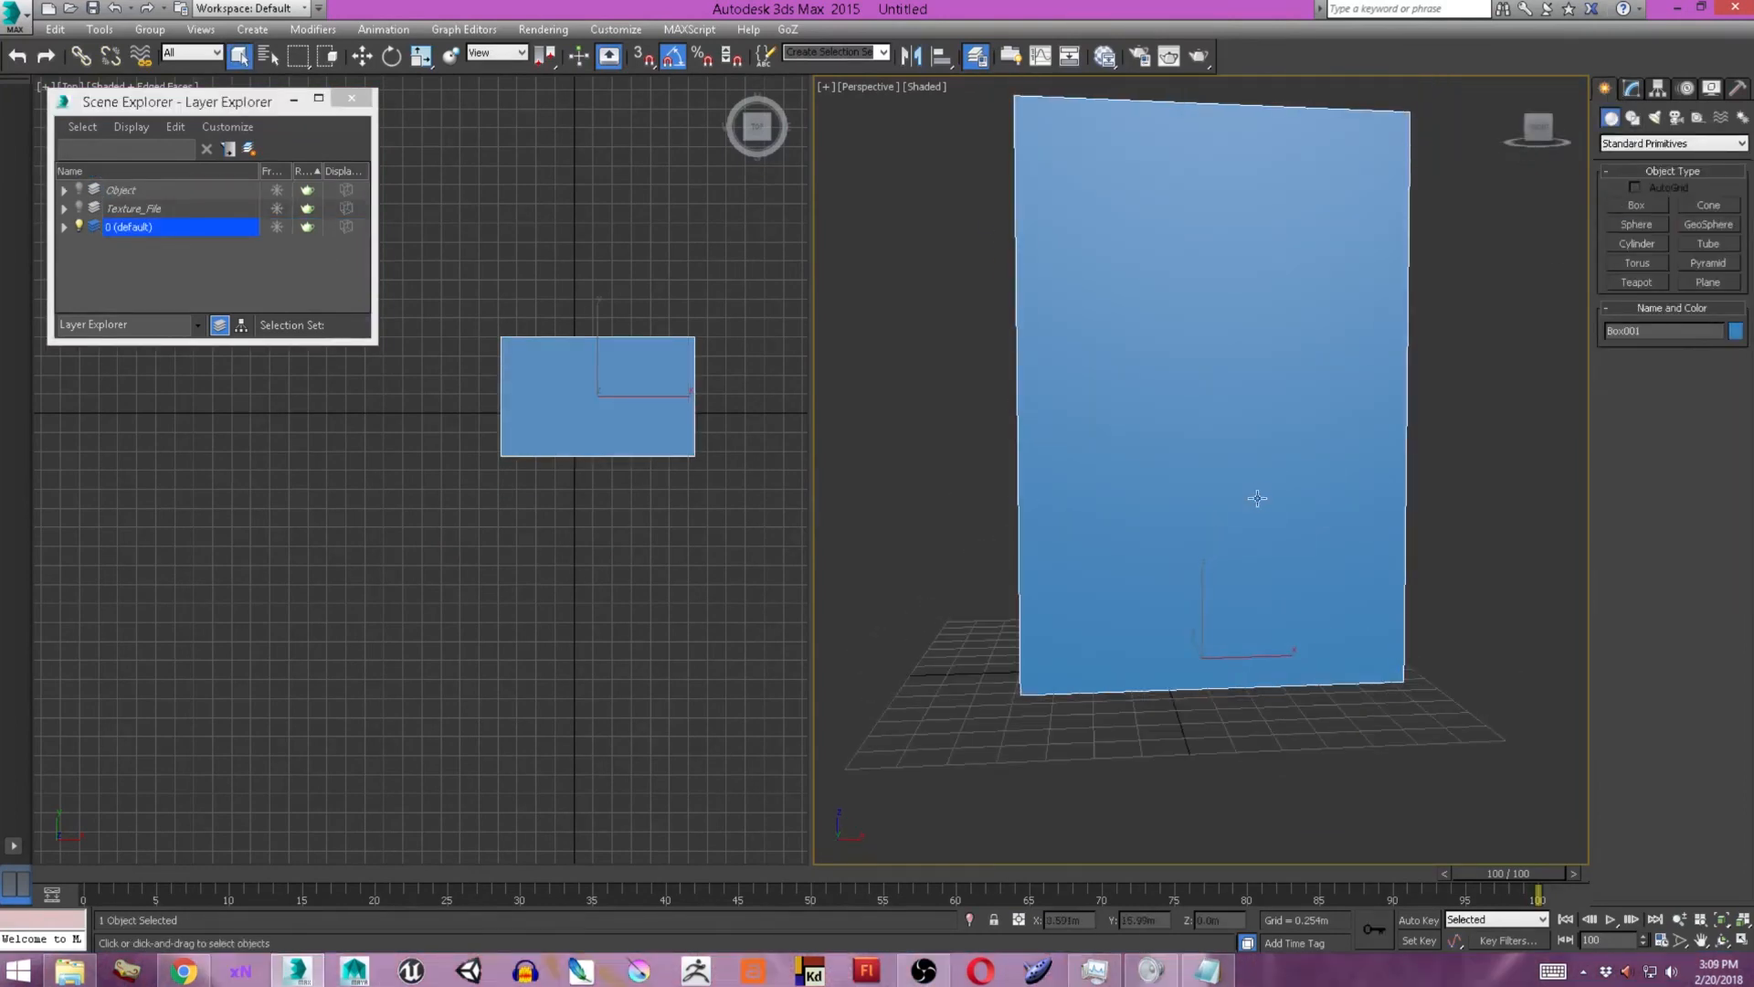
Convert the tall box to an editable poly.
{"action": "scroll", "coordinate": [1245, 540], "scroll_direction": "down", "scroll_amount": 3}
{"action": "left_click", "coordinate": [1731, 375]}
{"action": "left_click", "coordinate": [1653, 556]}
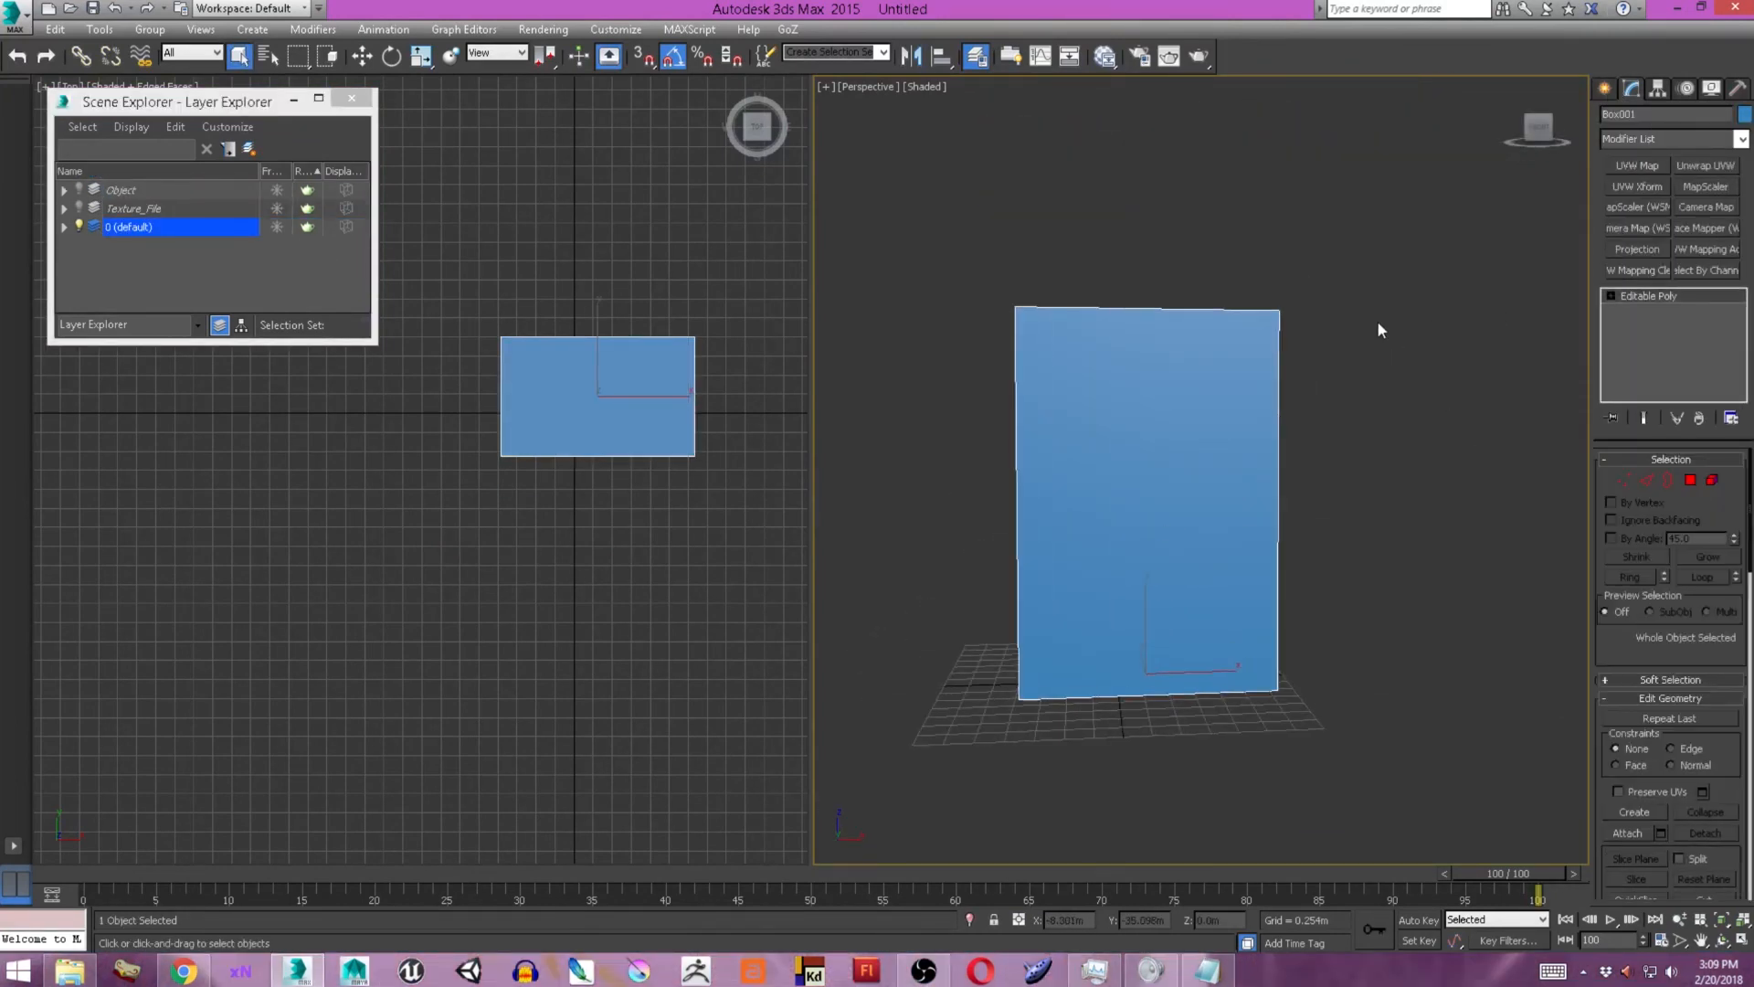
Create a Standard material in the Slate Material Editor with the NEWDIFFUSE.png bitmap wired into Diffuse Color.
{"action": "key", "text": "m"}
{"action": "left_click_drag", "start_coordinate": [415, 432], "coordinate": [359, 429]}
{"action": "left_click", "coordinate": [393, 242]}
{"action": "left_click", "coordinate": [58, 173]}
{"action": "scroll", "coordinate": [274, 240], "scroll_direction": "down", "scroll_amount": 3}
{"action": "scroll", "coordinate": [276, 236], "scroll_direction": "up", "scroll_amount": 3}
{"action": "double_click", "coordinate": [405, 110]}
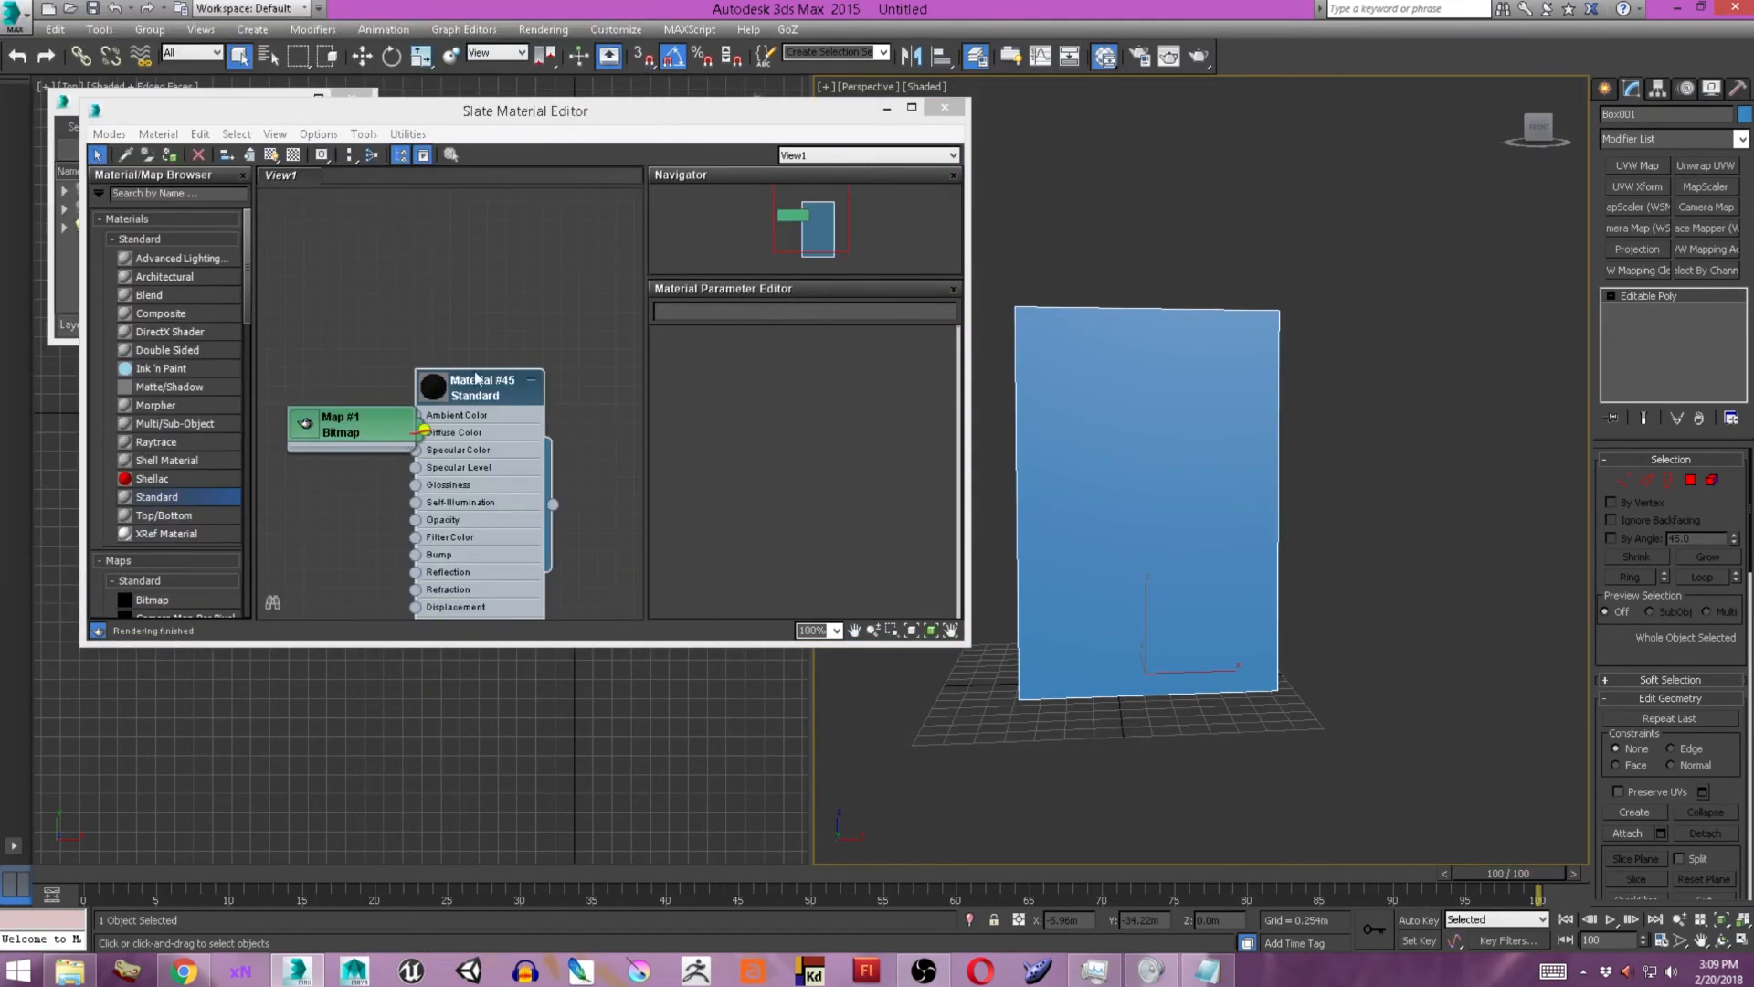
Arrange the bitmap and material nodes, assign the material to the box, and show it in the viewport.
{"action": "double_click", "coordinate": [301, 419]}
{"action": "left_click_drag", "start_coordinate": [355, 421], "coordinate": [304, 332]}
{"action": "double_click", "coordinate": [495, 388]}
{"action": "left_click_drag", "start_coordinate": [496, 387], "coordinate": [495, 352]}
{"action": "left_click", "coordinate": [169, 155]}
{"action": "left_click", "coordinate": [271, 155]}
Render the diffuse-textured box in the perspective view from several angles to inspect the texture.
{"action": "left_click", "coordinate": [1198, 56]}
{"action": "left_click", "coordinate": [1161, 243]}
{"action": "scroll", "coordinate": [1192, 493], "scroll_direction": "up", "scroll_amount": 3}
{"action": "left_click", "coordinate": [1198, 56]}
{"action": "middle_click_drag", "start_coordinate": [1123, 494], "coordinate": [1343, 475], "text": "alt"}
{"action": "left_click", "coordinate": [1162, 243]}
{"action": "scroll", "coordinate": [1276, 473], "scroll_direction": "up", "scroll_amount": 4}
{"action": "left_click", "coordinate": [1198, 57]}
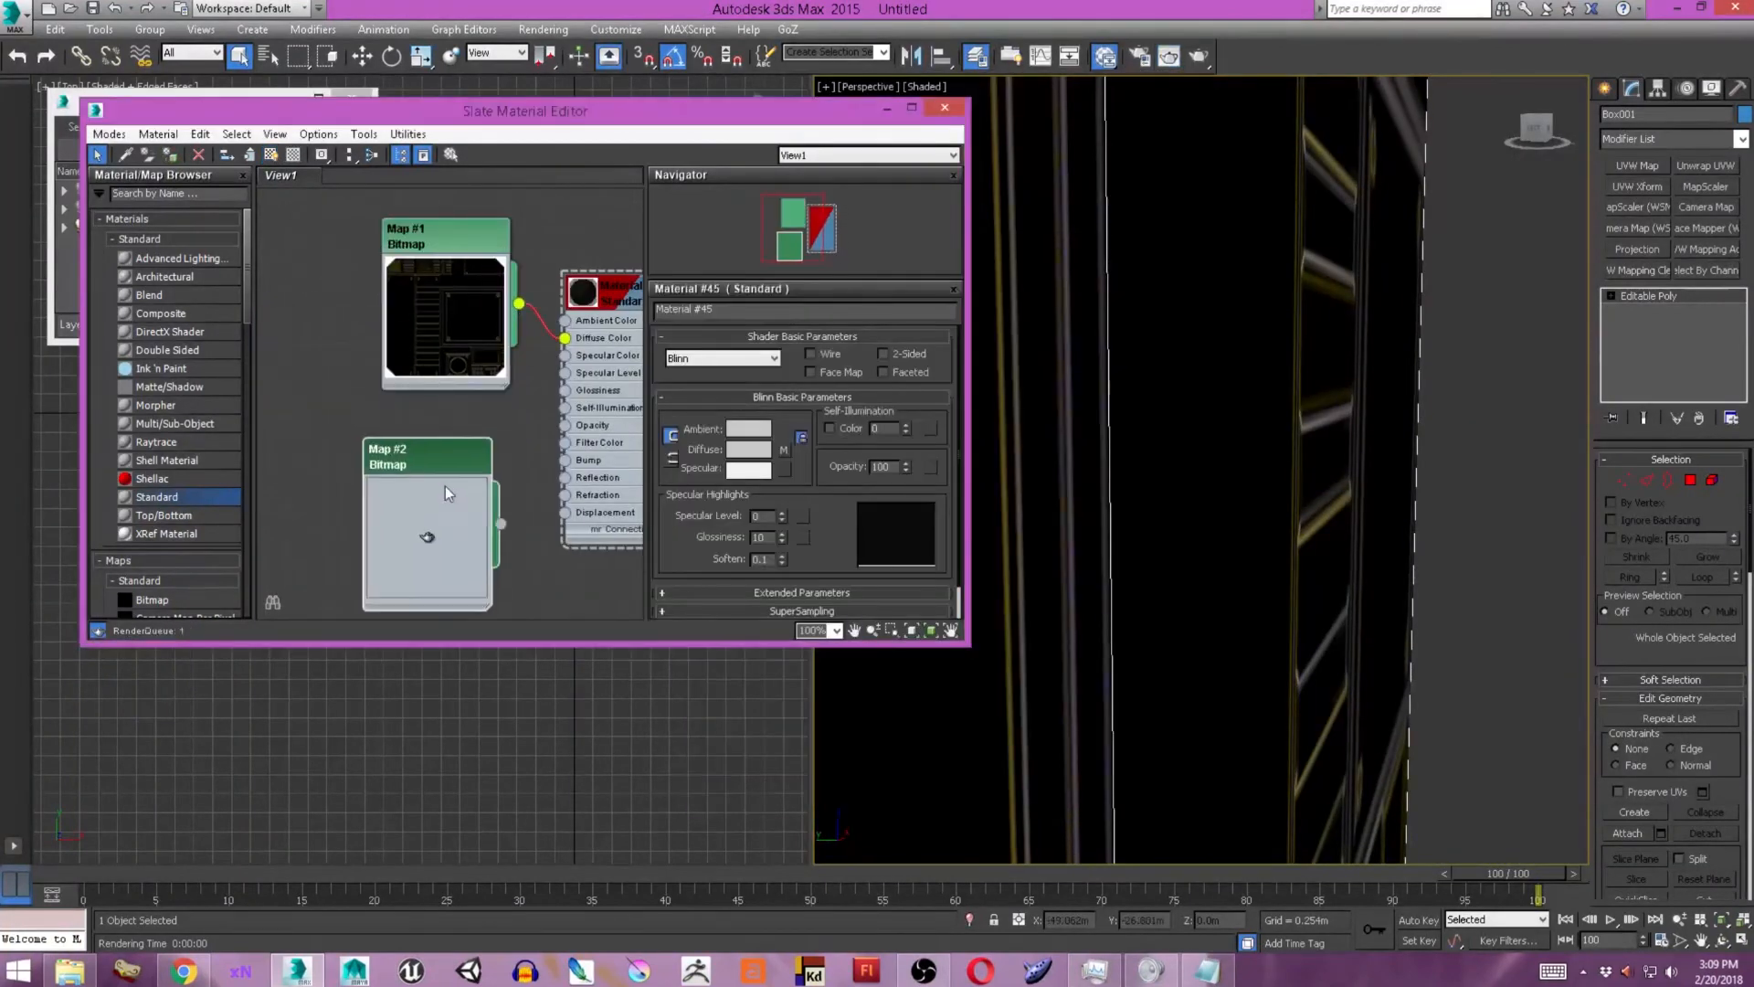
Load NEWNORM.png into the duplicated bitmap node, Map #2, and wire it into the material's Bump input.
{"action": "left_click_drag", "start_coordinate": [562, 456], "coordinate": [565, 461]}
{"action": "middle_click_drag", "start_coordinate": [626, 484], "coordinate": [560, 473]}
{"action": "middle_click_drag", "start_coordinate": [365, 484], "coordinate": [475, 469]}
{"action": "double_click", "coordinate": [411, 398]}
{"action": "left_click", "coordinate": [826, 564]}
{"action": "left_click", "coordinate": [298, 319]}
{"action": "left_click", "coordinate": [678, 512]}
{"action": "middle_click_drag", "start_coordinate": [585, 301], "coordinate": [515, 307]}
{"action": "scroll", "coordinate": [785, 484], "scroll_direction": "down", "scroll_amount": 5}
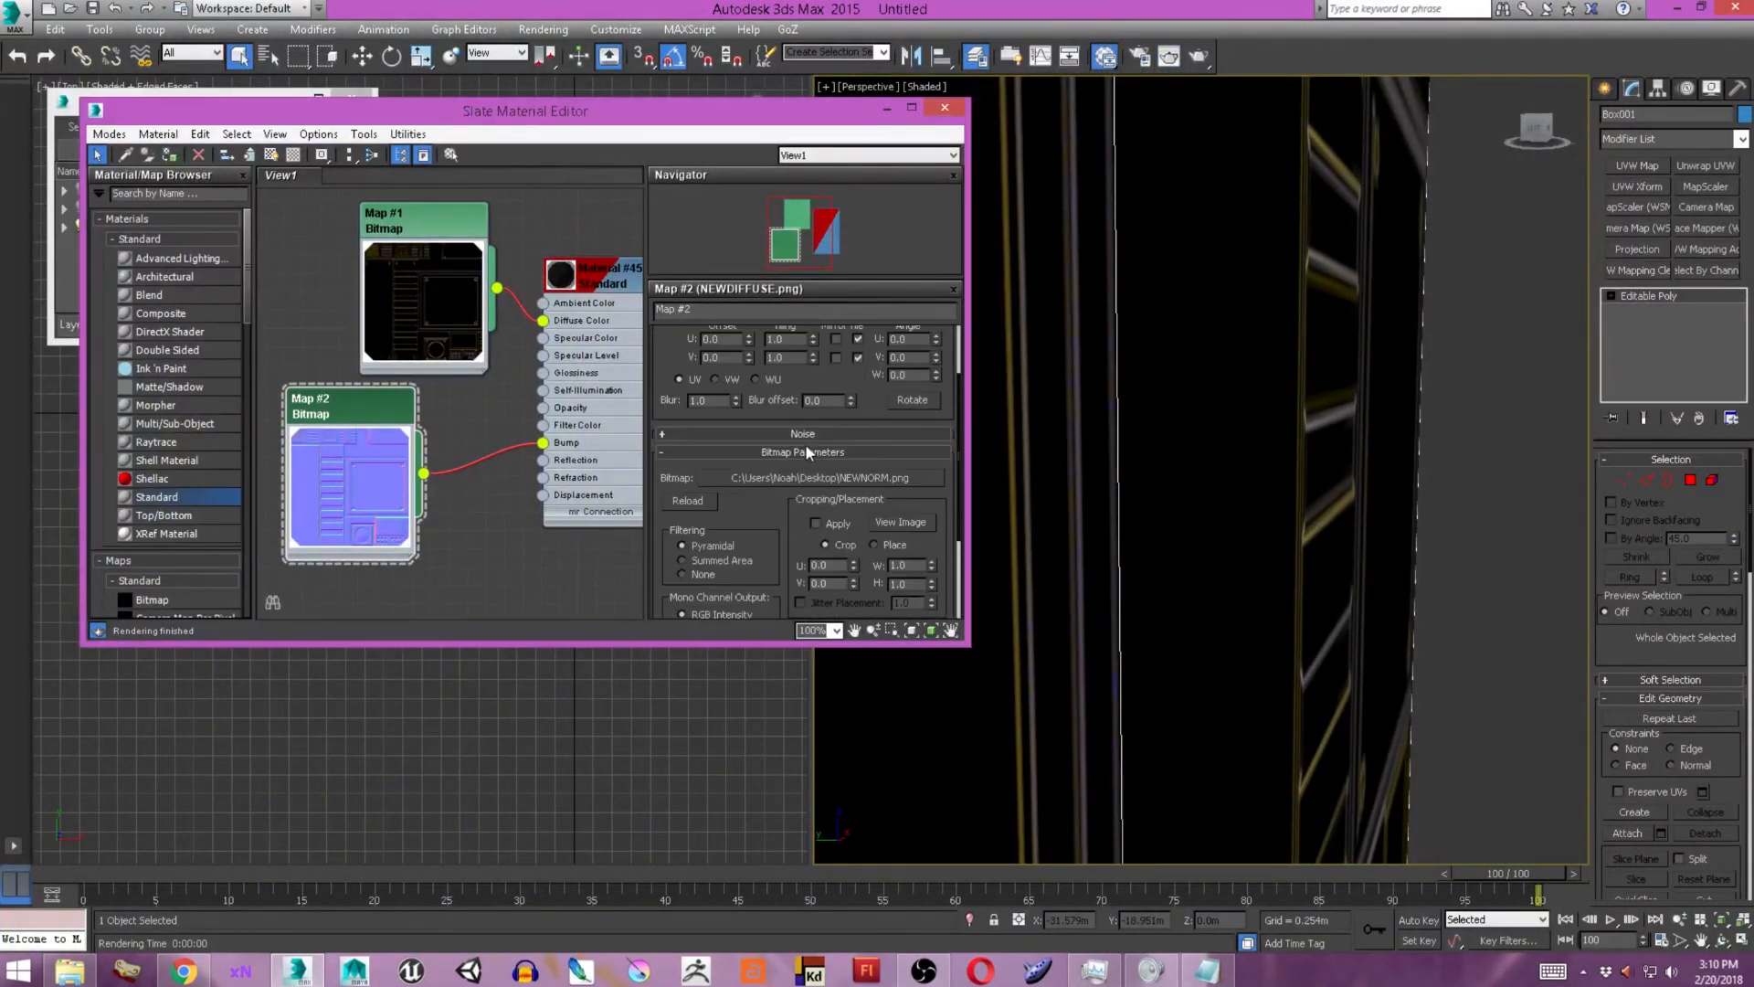
Examine the material's Maps settings and render the box to check the bump effect.
{"action": "left_click", "coordinate": [826, 606]}
{"action": "double_click", "coordinate": [621, 288]}
{"action": "scroll", "coordinate": [776, 539], "scroll_direction": "down", "scroll_amount": 2}
{"action": "left_click", "coordinate": [828, 601]}
{"action": "scroll", "coordinate": [829, 585], "scroll_direction": "down", "scroll_amount": 3}
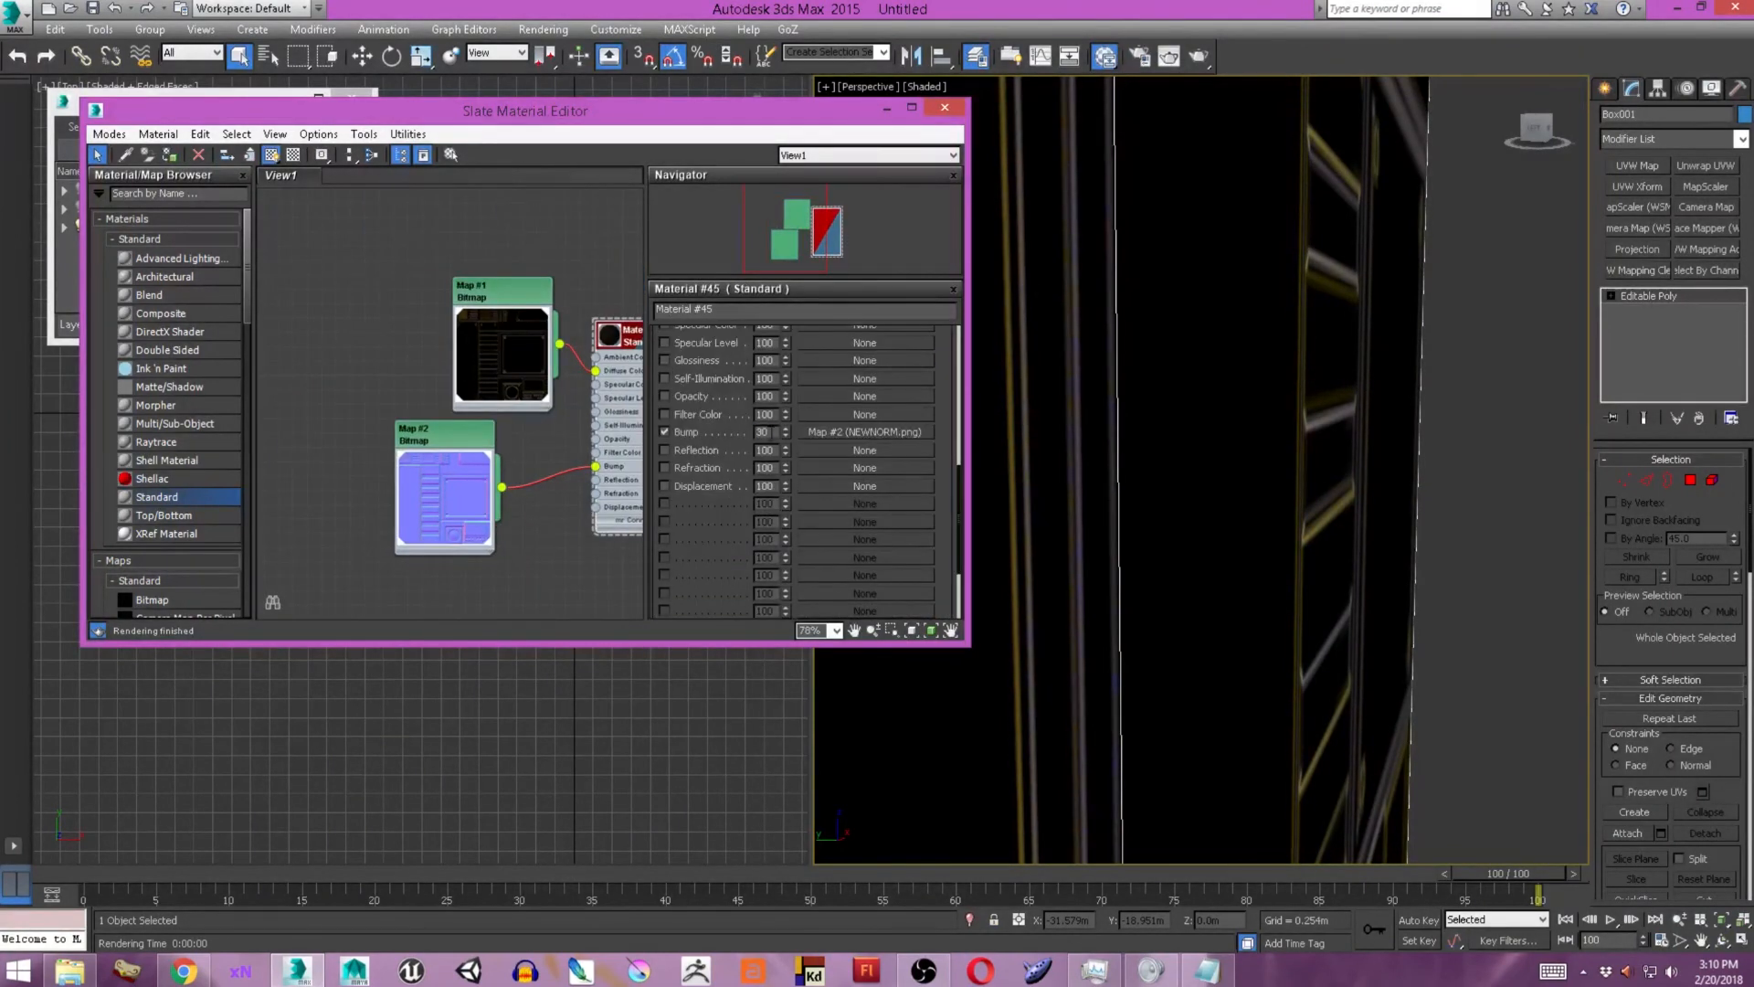
{"action": "middle_click_drag", "start_coordinate": [1271, 532], "coordinate": [1271, 531]}
{"action": "left_click", "coordinate": [1169, 57]}
{"action": "left_click", "coordinate": [1176, 249]}
{"action": "scroll", "coordinate": [1225, 529], "scroll_direction": "down", "scroll_amount": 6}
{"action": "left_click", "coordinate": [1169, 56]}
{"action": "left_click", "coordinate": [1177, 248]}
Disconnect the diffuse bitmap from the material and render the box with only the normal map in Bump.
{"action": "left_click", "coordinate": [1169, 56]}
{"action": "mouse_move", "coordinate": [596, 371]}
{"action": "left_mouse_down"}
{"action": "mouse_move", "coordinate": [566, 393]}
{"action": "mouse_move", "coordinate": [595, 373]}
{"action": "left_mouse_up"}
{"action": "left_click", "coordinate": [1177, 249]}
{"action": "scroll", "coordinate": [1357, 487], "scroll_direction": "up", "scroll_amount": 6}
{"action": "left_click", "coordinate": [1169, 57]}
{"action": "left_click", "coordinate": [1177, 248]}
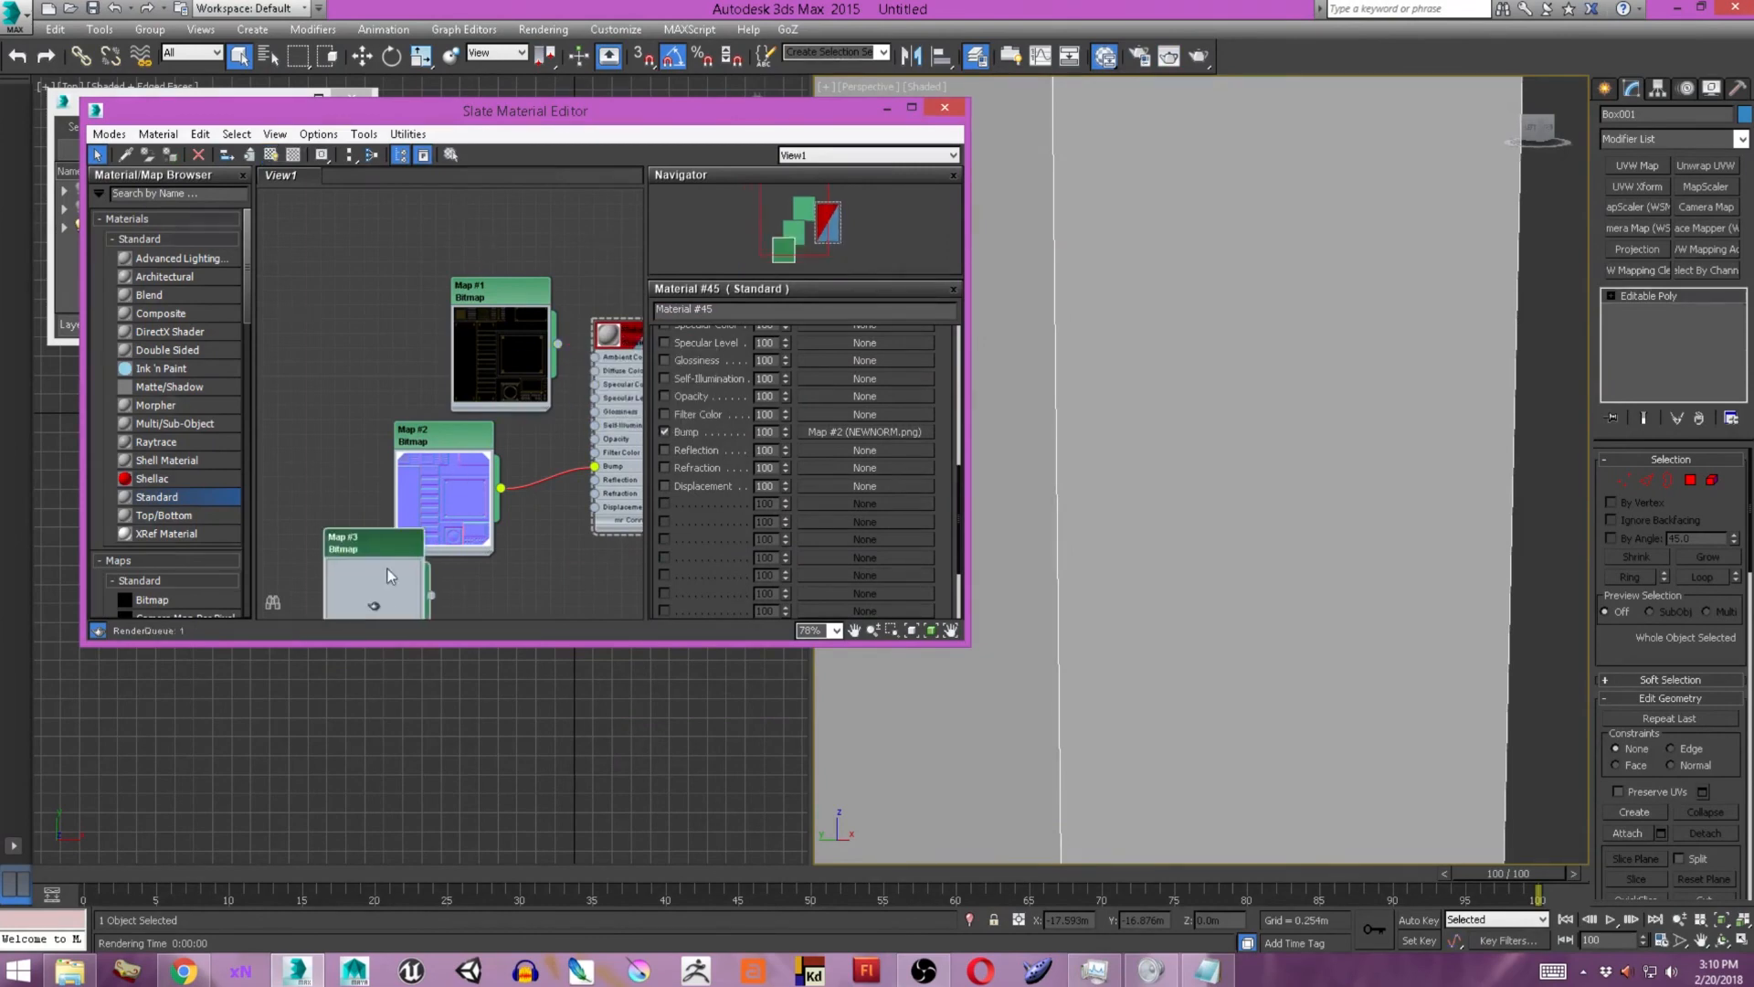
Load Plane006HeightMap copy.png into a duplicated bitmap and combine it with the NEWNORM.png map through a Normal Bump node.
{"action": "middle_click_drag", "start_coordinate": [397, 563], "coordinate": [330, 505]}
{"action": "left_click_drag", "start_coordinate": [388, 415], "coordinate": [346, 360]}
{"action": "left_click_drag", "start_coordinate": [348, 541], "coordinate": [393, 496]}
{"action": "scroll", "coordinate": [365, 457], "scroll_direction": "up", "scroll_amount": 1}
{"action": "scroll", "coordinate": [164, 574], "scroll_direction": "down", "scroll_amount": 1}
{"action": "left_click_drag", "start_coordinate": [171, 610], "coordinate": [347, 480]}
{"action": "double_click", "coordinate": [347, 480]}
{"action": "left_click", "coordinate": [826, 564]}
{"action": "double_click", "coordinate": [293, 363]}
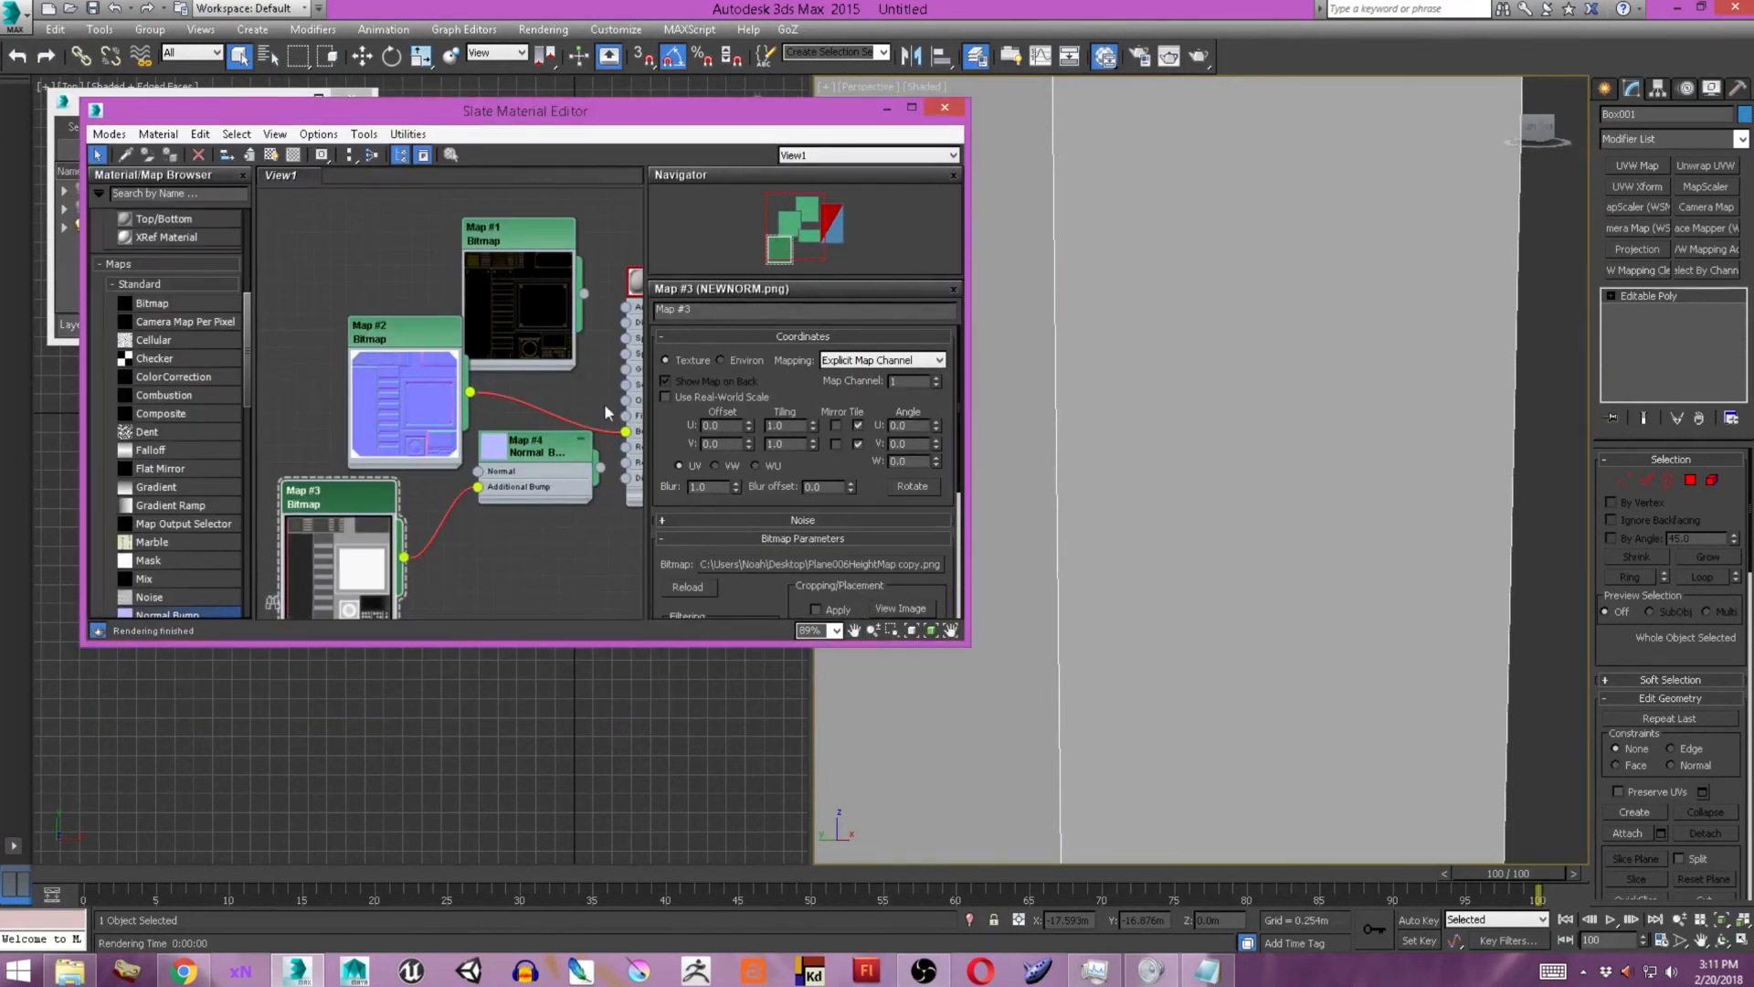
Render the box to check the combined normal and height bump.
{"action": "key", "text": "shift+q"}
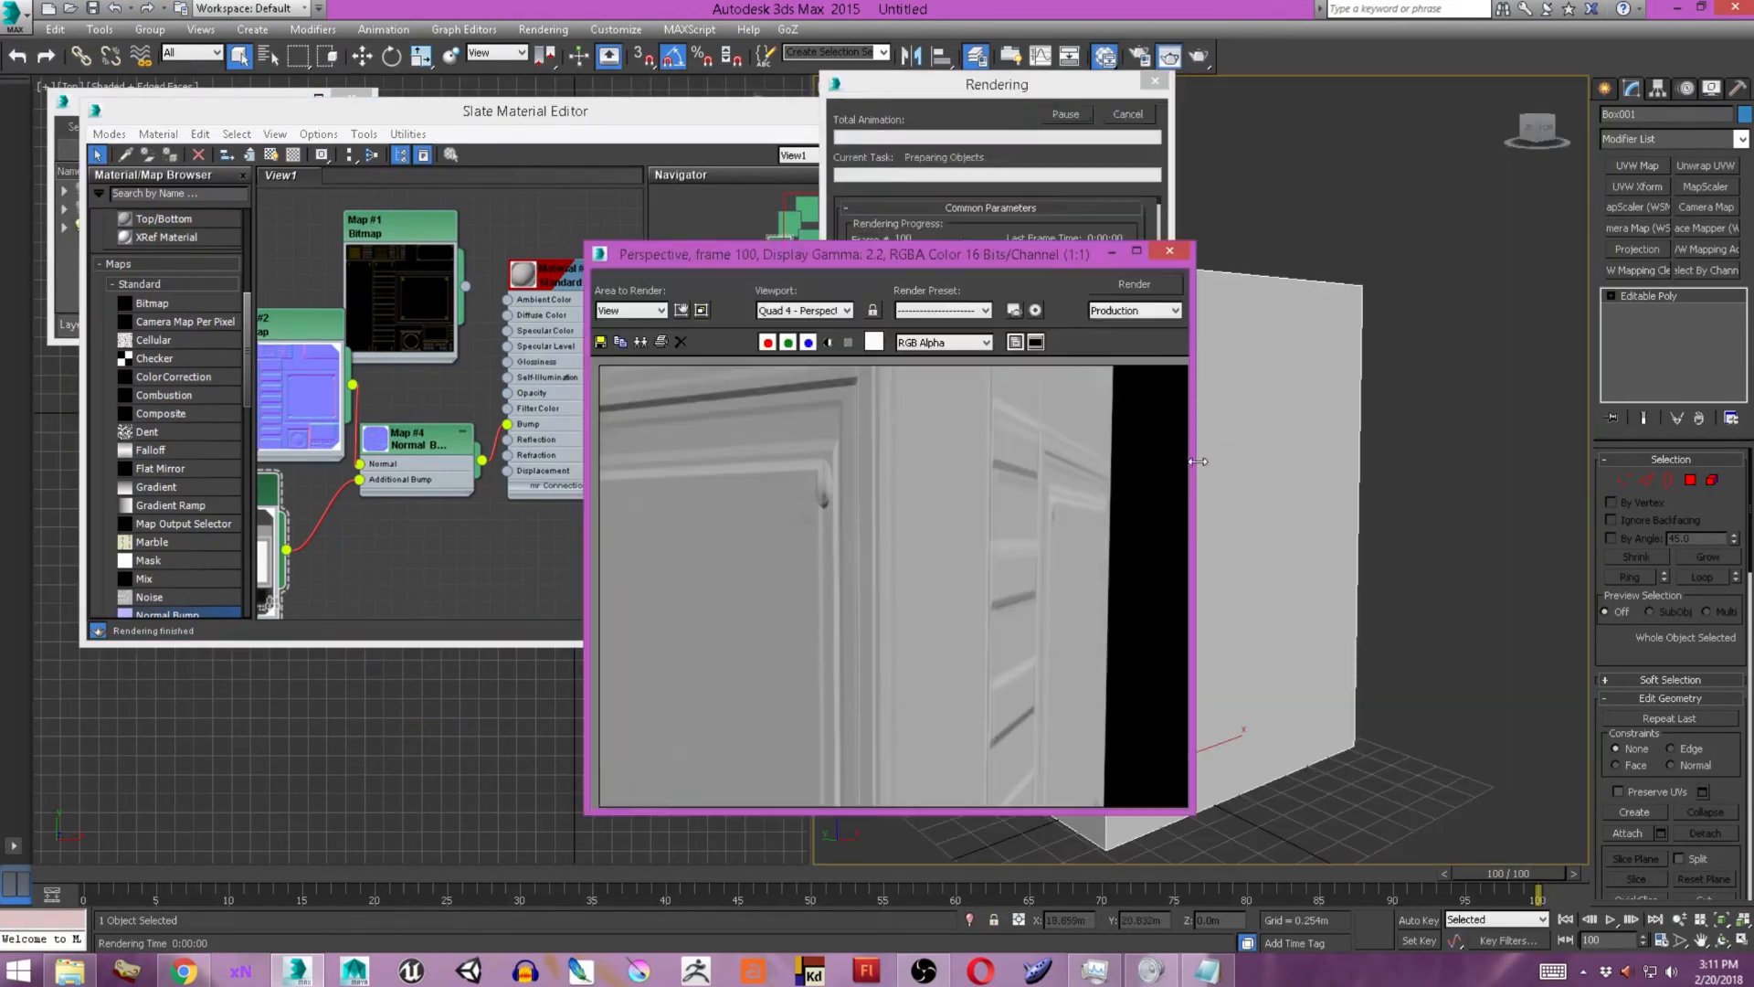
{"action": "left_click", "coordinate": [1171, 260]}
{"action": "middle_click_drag", "start_coordinate": [320, 557], "coordinate": [564, 515]}
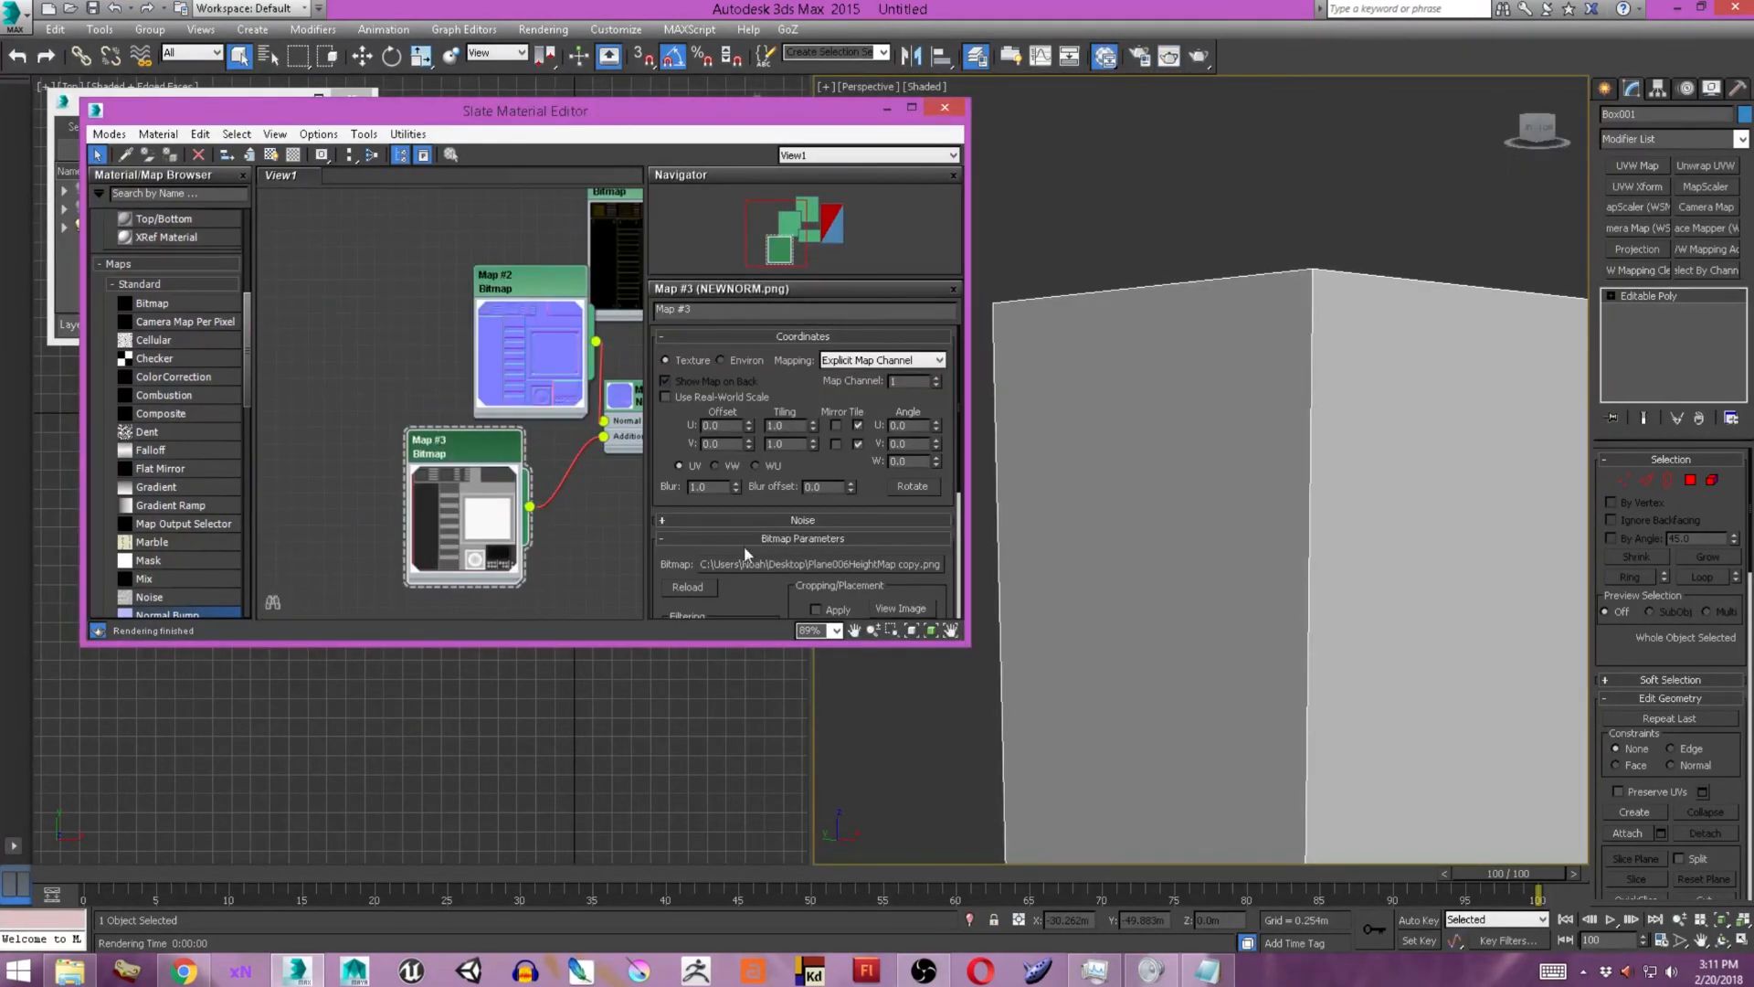
Replace the height bitmap in Map #3 with NEWHEIGHT.png.
{"action": "left_click", "coordinate": [827, 562]}
{"action": "scroll", "coordinate": [470, 366], "scroll_direction": "down", "scroll_amount": 5}
{"action": "left_click", "coordinate": [488, 415]}
{"action": "left_click", "coordinate": [682, 513]}
Render the box from several angles and review the Normal Bump node's parameters.
{"action": "middle_click_drag", "start_coordinate": [1133, 358], "coordinate": [1094, 355], "text": "alt"}
{"action": "key", "text": "shift+q"}
{"action": "left_click", "coordinate": [1171, 253]}
{"action": "left_click_drag", "start_coordinate": [473, 452], "coordinate": [508, 452]}
{"action": "left_click", "coordinate": [530, 310]}
{"action": "middle_click_drag", "start_coordinate": [539, 347], "coordinate": [403, 385]}
{"action": "middle_click_drag", "start_coordinate": [1326, 522], "coordinate": [1340, 521], "text": "alt"}
{"action": "double_click", "coordinate": [533, 441]}
{"action": "key", "text": "shift+q"}
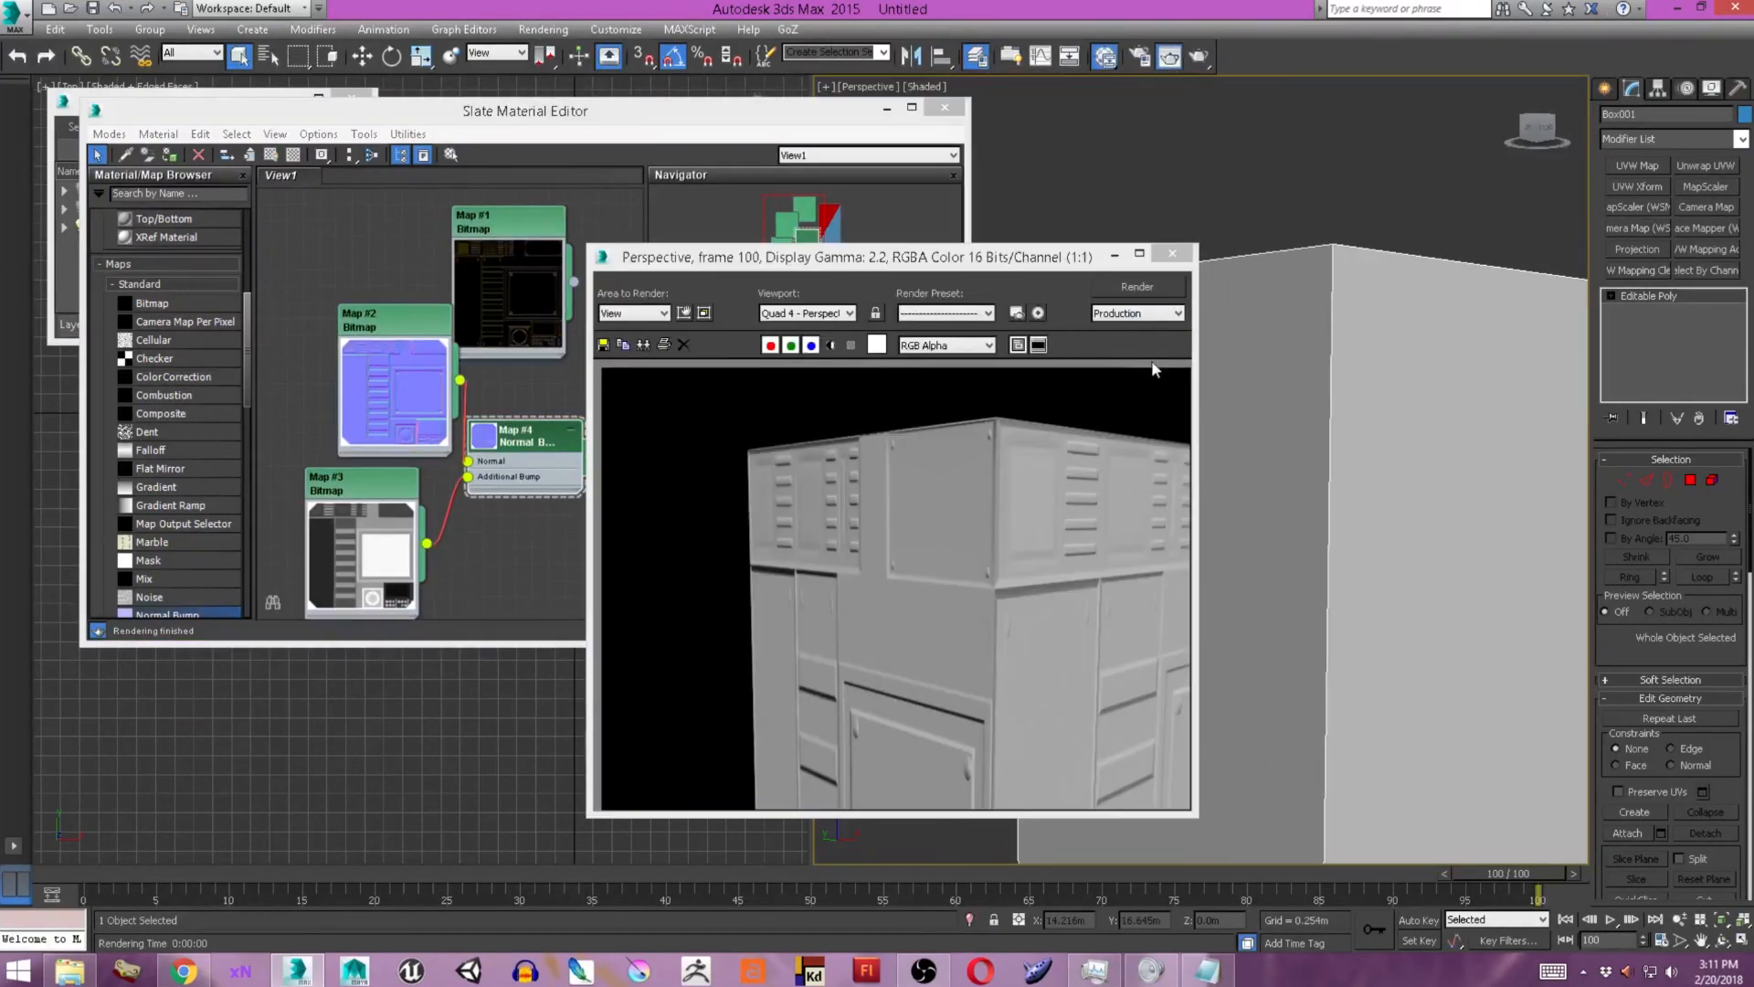
{"action": "left_click", "coordinate": [1172, 254]}
{"action": "middle_click_drag", "start_coordinate": [1402, 387], "coordinate": [1188, 292], "text": "alt"}
{"action": "key", "text": "shift+q"}
{"action": "left_click", "coordinate": [1172, 254]}
Reconnect the NEWDIFFUSE.png bitmap to the material's Diffuse Color and render the box.
{"action": "left_click_drag", "start_coordinate": [574, 282], "coordinate": [615, 311]}
{"action": "key", "text": "shift+q"}
{"action": "left_click", "coordinate": [1172, 254]}
Enter polygon selection on the box and select its large front-facing side polygon.
{"action": "scroll", "coordinate": [1380, 411], "scroll_direction": "down", "scroll_amount": 5}
{"action": "scroll", "coordinate": [1222, 445], "scroll_direction": "up", "scroll_amount": 5}
{"action": "middle_click_drag", "start_coordinate": [1265, 521], "coordinate": [1211, 493], "text": "alt"}
{"action": "left_click", "coordinate": [1225, 493]}
{"action": "left_click", "coordinate": [1696, 170]}
{"action": "left_click", "coordinate": [1699, 418]}
{"action": "left_click", "coordinate": [1690, 480]}
{"action": "middle_click_drag", "start_coordinate": [1398, 494], "coordinate": [1234, 498], "text": "alt"}
{"action": "scroll", "coordinate": [1307, 475], "scroll_direction": "up", "scroll_amount": 3}
{"action": "left_click", "coordinate": [1352, 457]}
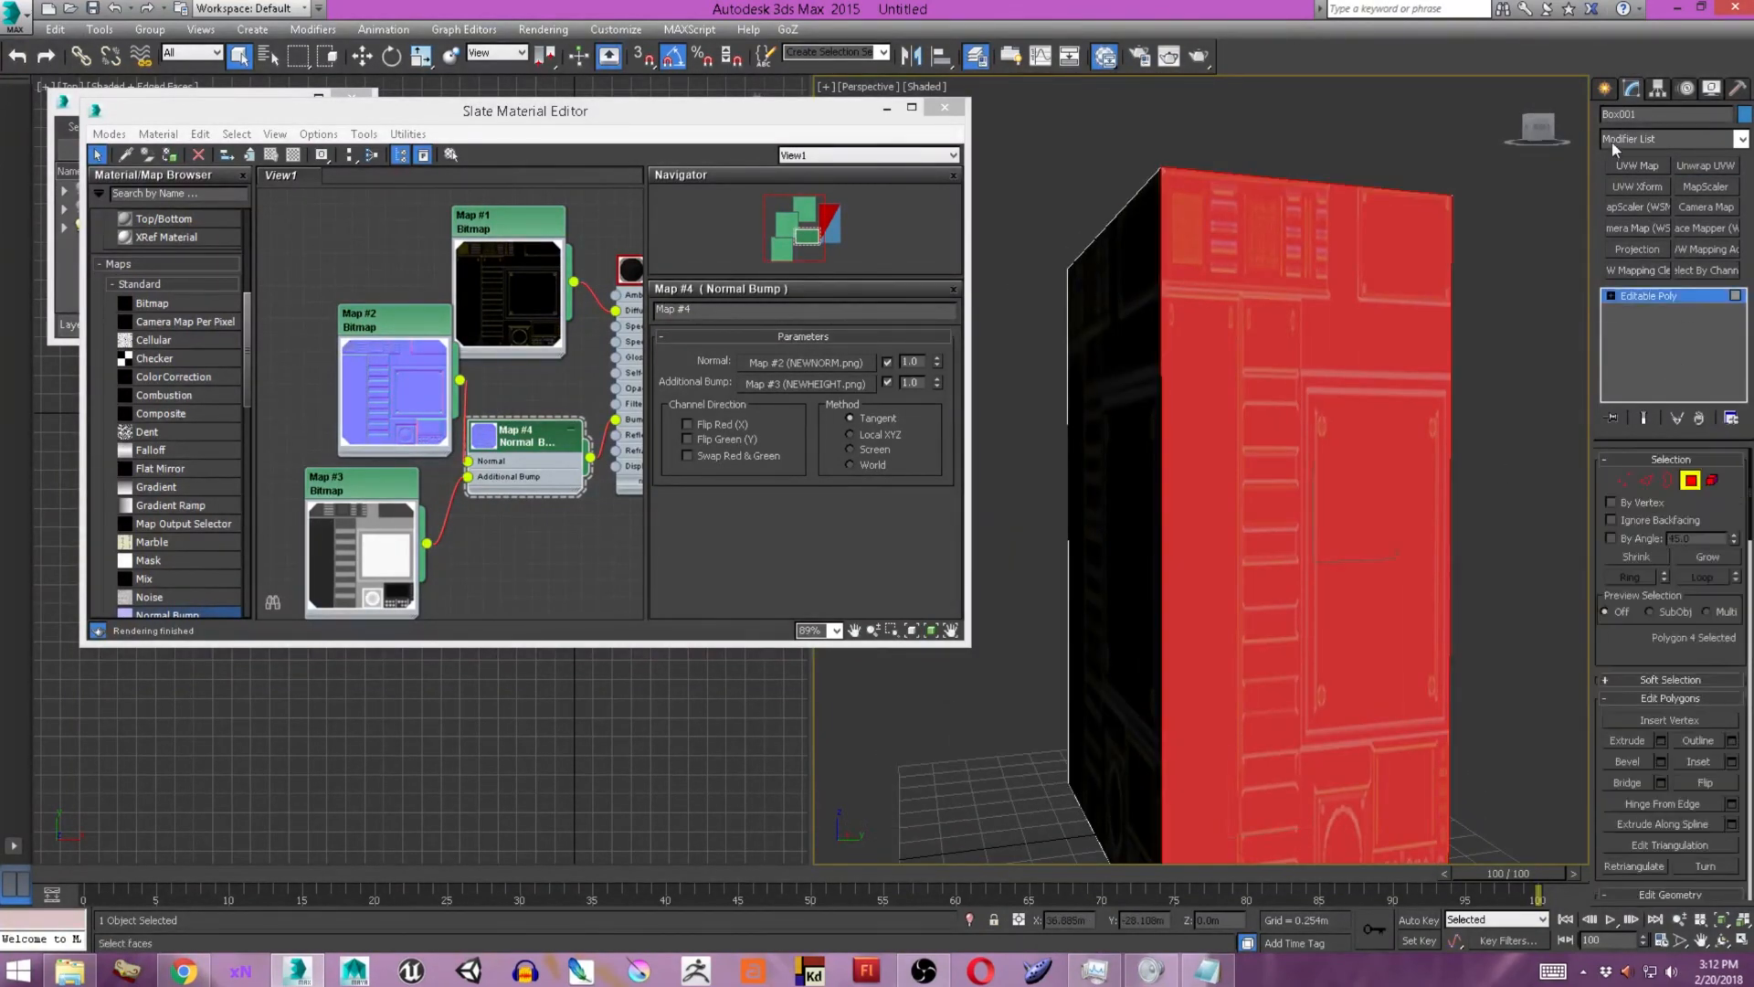
Add a UVW Map modifier to the selected face and rotate its gizmo to line up with the face.
{"action": "left_click", "coordinate": [1637, 166]}
{"action": "left_click", "coordinate": [1636, 495]}
{"action": "key", "text": "1"}
{"action": "key", "text": "e"}
{"action": "left_click_drag", "start_coordinate": [1345, 529], "coordinate": [1329, 612]}
{"action": "mouse_move", "coordinate": [1261, 580]}
{"action": "middle_mouse_down", "text": "alt"}
{"action": "mouse_move", "coordinate": [1388, 563]}
{"action": "mouse_move", "coordinate": [1256, 558]}
{"action": "middle_mouse_up", "text": "alt"}
{"action": "left_click_drag", "start_coordinate": [1361, 511], "coordinate": [1345, 438]}
Add an Unwrap UVW modifier, open the UV editor, and show Map #1 (NEWDIFFUSE.png) as its background.
{"action": "left_click", "coordinate": [1706, 167]}
{"action": "left_click", "coordinate": [1670, 615]}
{"action": "left_click", "coordinate": [539, 132]}
{"action": "left_click", "coordinate": [498, 165]}
{"action": "scroll", "coordinate": [404, 258], "scroll_direction": "down", "scroll_amount": 4}
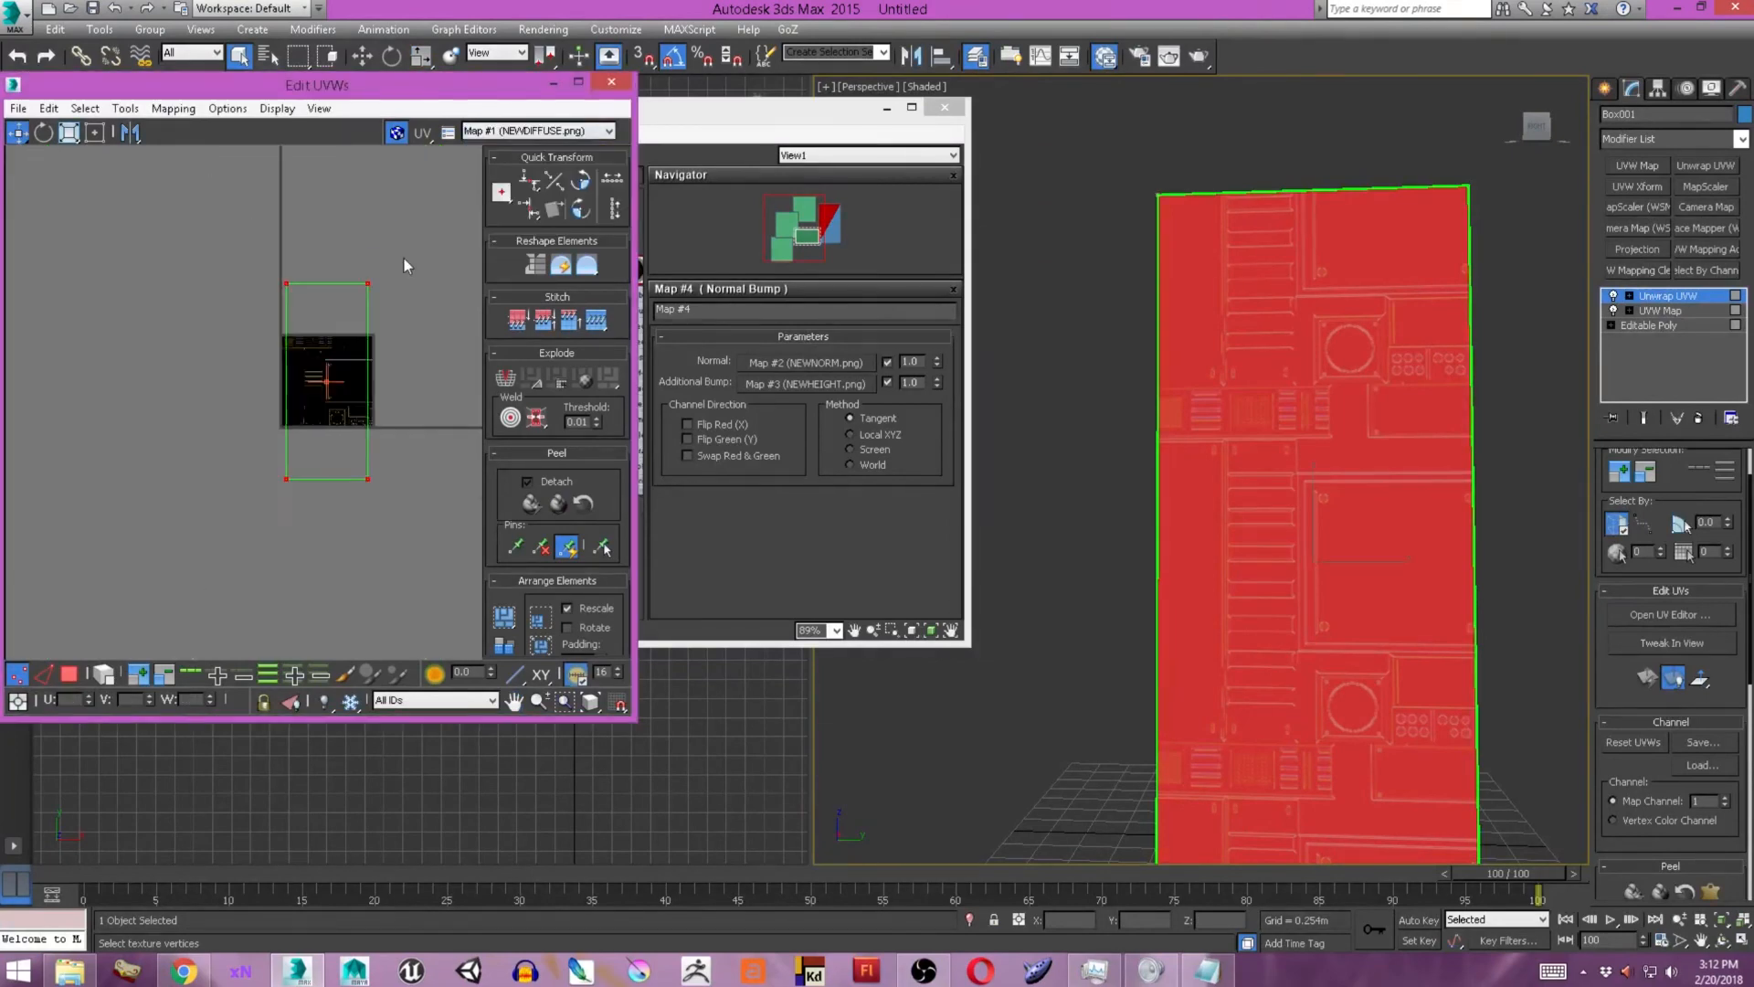
Scale down the face's UV polygon and place it over the panel with horizontal slats.
{"action": "left_click", "coordinate": [69, 132]}
{"action": "left_click", "coordinate": [70, 674]}
{"action": "left_click", "coordinate": [227, 490]}
{"action": "left_click_drag", "start_coordinate": [227, 490], "coordinate": [274, 557]}
{"action": "scroll", "coordinate": [294, 497], "scroll_direction": "up", "scroll_amount": 4}
{"action": "left_click_drag", "start_coordinate": [293, 497], "coordinate": [343, 392]}
{"action": "scroll", "coordinate": [343, 390], "scroll_direction": "up", "scroll_amount": 3}
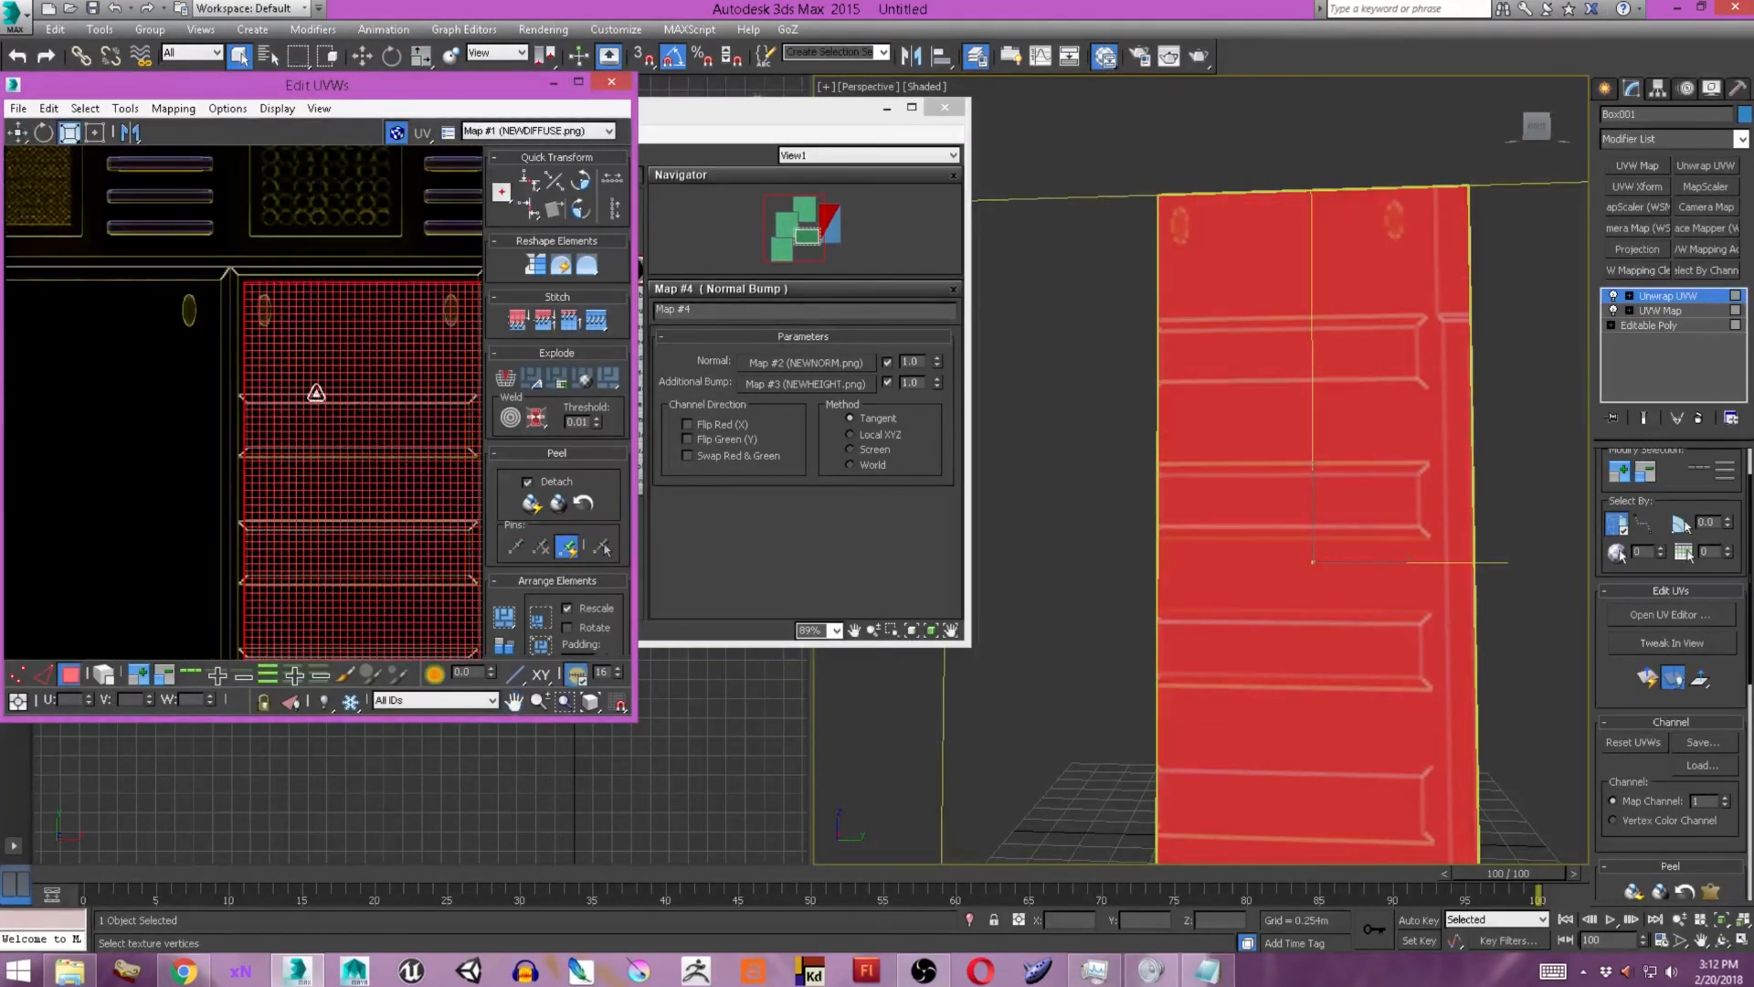
Switch to UV vertices and adjust the upper-left part of the shell to the slatted panel's top corner.
{"action": "left_click", "coordinate": [17, 675]}
{"action": "scroll", "coordinate": [244, 345], "scroll_direction": "up", "scroll_amount": 3}
{"action": "middle_click_drag", "start_coordinate": [245, 345], "coordinate": [304, 349]}
{"action": "left_click", "coordinate": [18, 132]}
{"action": "scroll", "coordinate": [260, 319], "scroll_direction": "up", "scroll_amount": 2}
{"action": "left_click_drag", "start_coordinate": [261, 318], "coordinate": [265, 286]}
{"action": "scroll", "coordinate": [265, 286], "scroll_direction": "down", "scroll_amount": 5}
Move the shell's lower UV vertices down to the slatted panel's bottom edge and align the lower-left one with its corner.
{"action": "left_click_drag", "start_coordinate": [280, 210], "coordinate": [318, 645]}
{"action": "middle_click_drag", "start_coordinate": [315, 645], "coordinate": [332, 306]}
{"action": "scroll", "coordinate": [276, 441], "scroll_direction": "up", "scroll_amount": 3}
{"action": "scroll", "coordinate": [276, 441], "scroll_direction": "down", "scroll_amount": 2}
{"action": "left_click_drag", "start_coordinate": [333, 305], "coordinate": [288, 255]}
{"action": "scroll", "coordinate": [334, 330], "scroll_direction": "up", "scroll_amount": 4}
{"action": "scroll", "coordinate": [164, 360], "scroll_direction": "down", "scroll_amount": 5}
{"action": "left_click_drag", "start_coordinate": [164, 360], "coordinate": [362, 568]}
{"action": "scroll", "coordinate": [198, 575], "scroll_direction": "up", "scroll_amount": 6}
{"action": "left_click_drag", "start_coordinate": [176, 528], "coordinate": [177, 556]}
{"action": "scroll", "coordinate": [260, 593], "scroll_direction": "down", "scroll_amount": 5}
{"action": "scroll", "coordinate": [252, 494], "scroll_direction": "down", "scroll_amount": 3}
{"action": "left_click_drag", "start_coordinate": [221, 260], "coordinate": [270, 512]}
{"action": "scroll", "coordinate": [380, 403], "scroll_direction": "up", "scroll_amount": 5}
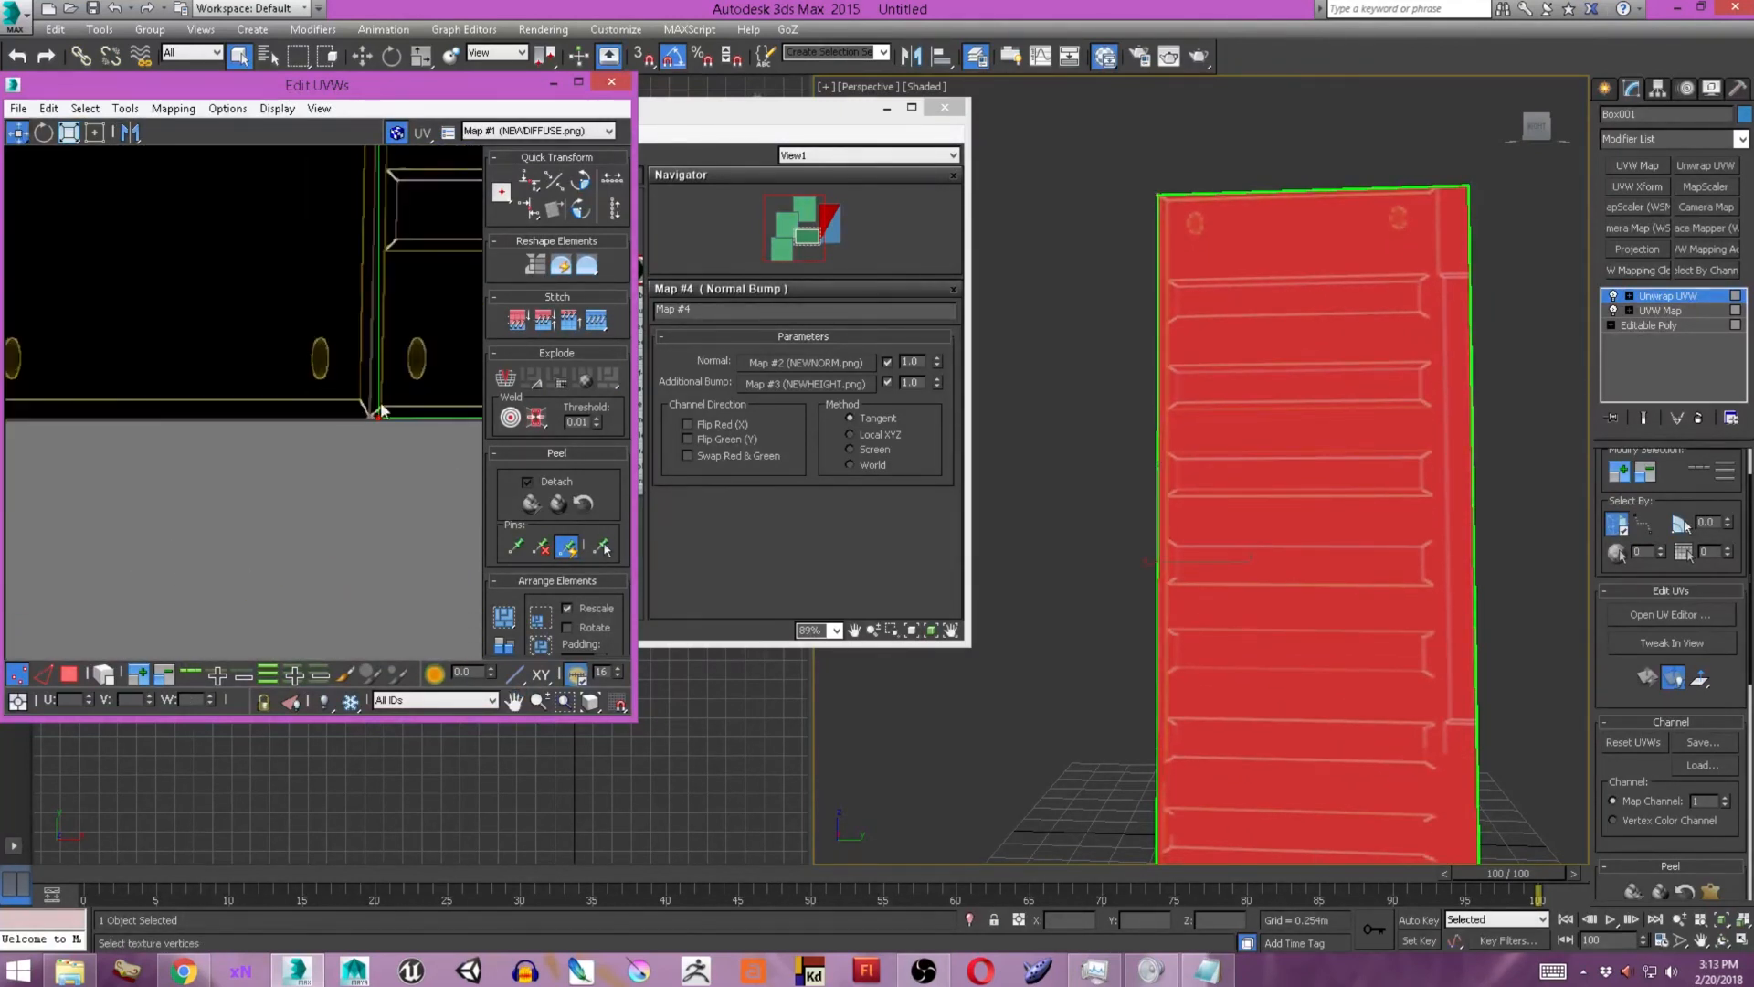
{"action": "left_click_drag", "start_coordinate": [380, 405], "coordinate": [369, 405]}
Move the shell's upper-right and lower-right UV vertices inward to the slatted panel's right edge.
{"action": "scroll", "coordinate": [357, 402], "scroll_direction": "up", "scroll_amount": 3}
{"action": "scroll", "coordinate": [349, 396], "scroll_direction": "down", "scroll_amount": 4}
{"action": "middle_click_drag", "start_coordinate": [349, 387], "coordinate": [320, 621]}
{"action": "middle_click_drag", "start_coordinate": [306, 192], "coordinate": [306, 548]}
{"action": "scroll", "coordinate": [305, 315], "scroll_direction": "up", "scroll_amount": 4}
{"action": "scroll", "coordinate": [305, 313], "scroll_direction": "down", "scroll_amount": 5}
{"action": "left_click_drag", "start_coordinate": [295, 313], "coordinate": [345, 329]}
{"action": "scroll", "coordinate": [364, 306], "scroll_direction": "up", "scroll_amount": 5}
{"action": "left_click_drag", "start_coordinate": [365, 279], "coordinate": [266, 279]}
{"action": "scroll", "coordinate": [274, 283], "scroll_direction": "down", "scroll_amount": 6}
{"action": "scroll", "coordinate": [376, 553], "scroll_direction": "up", "scroll_amount": 5}
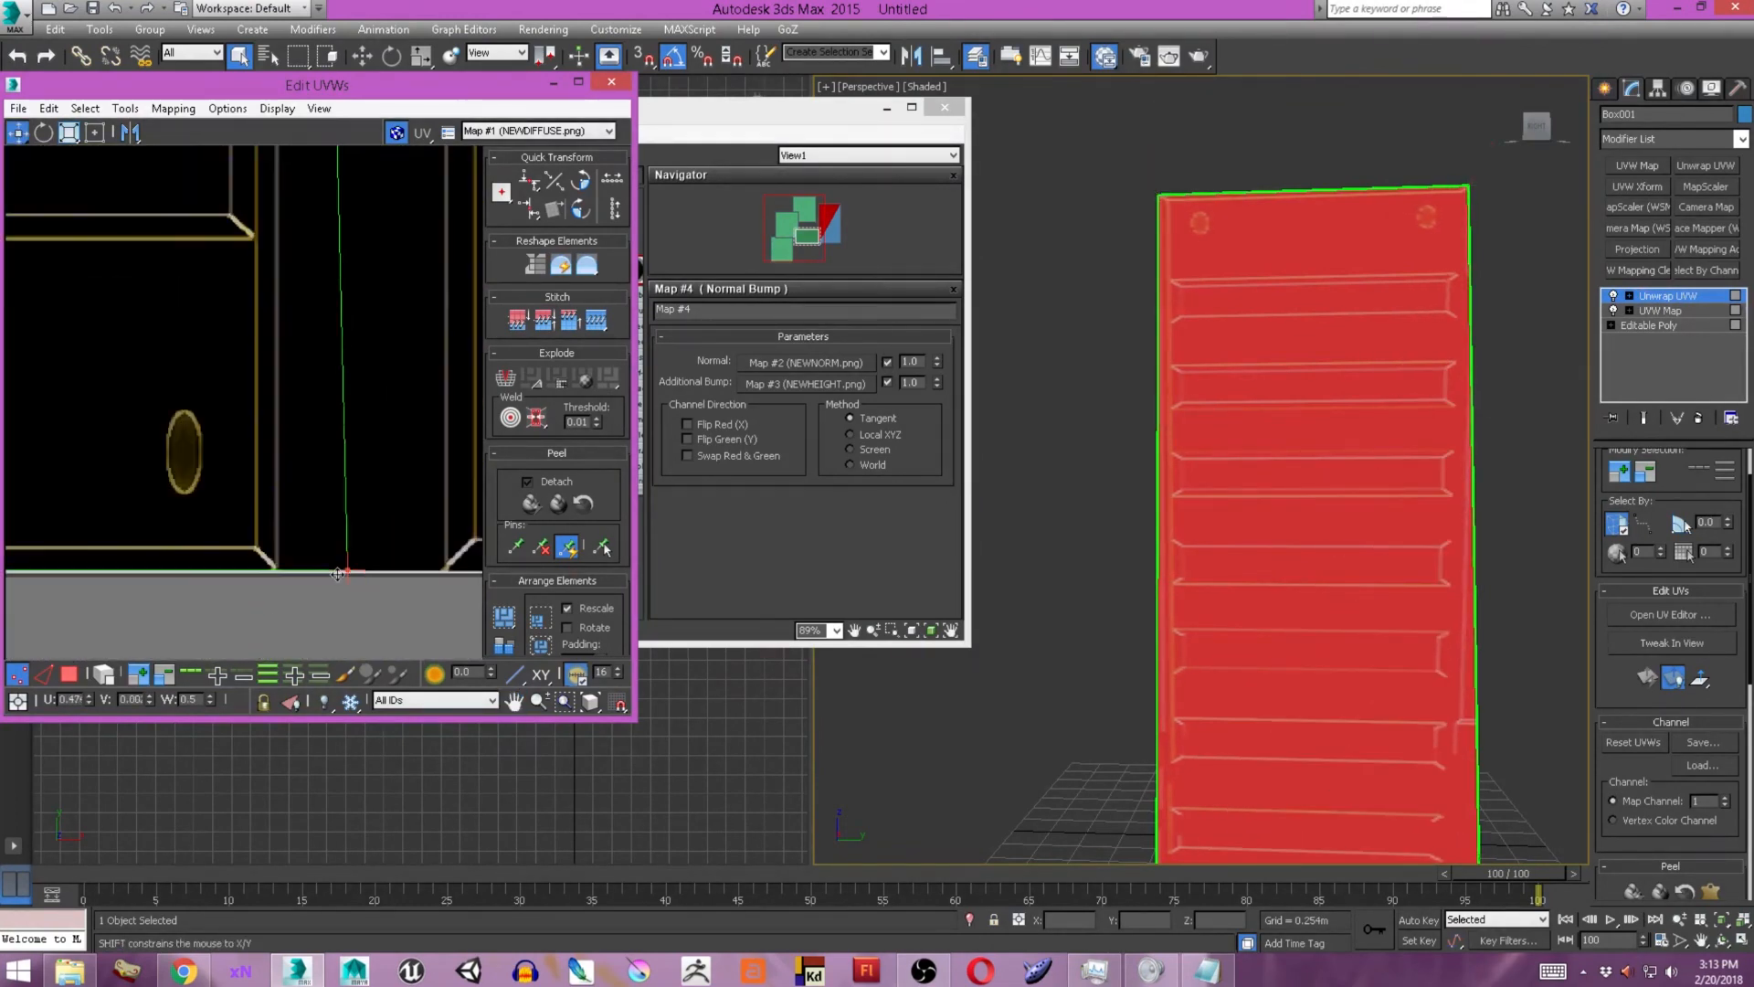
{"action": "left_click_drag", "start_coordinate": [360, 570], "coordinate": [274, 570]}
Render the box from the front and from an angle to check the slatted panel on its face.
{"action": "scroll", "coordinate": [1221, 473], "scroll_direction": "down", "scroll_amount": 3}
{"action": "key", "text": "F9"}
{"action": "left_click", "coordinate": [1175, 257]}
{"action": "middle_click_drag", "start_coordinate": [1233, 402], "coordinate": [1301, 402], "text": "alt"}
{"action": "key", "text": "F9"}
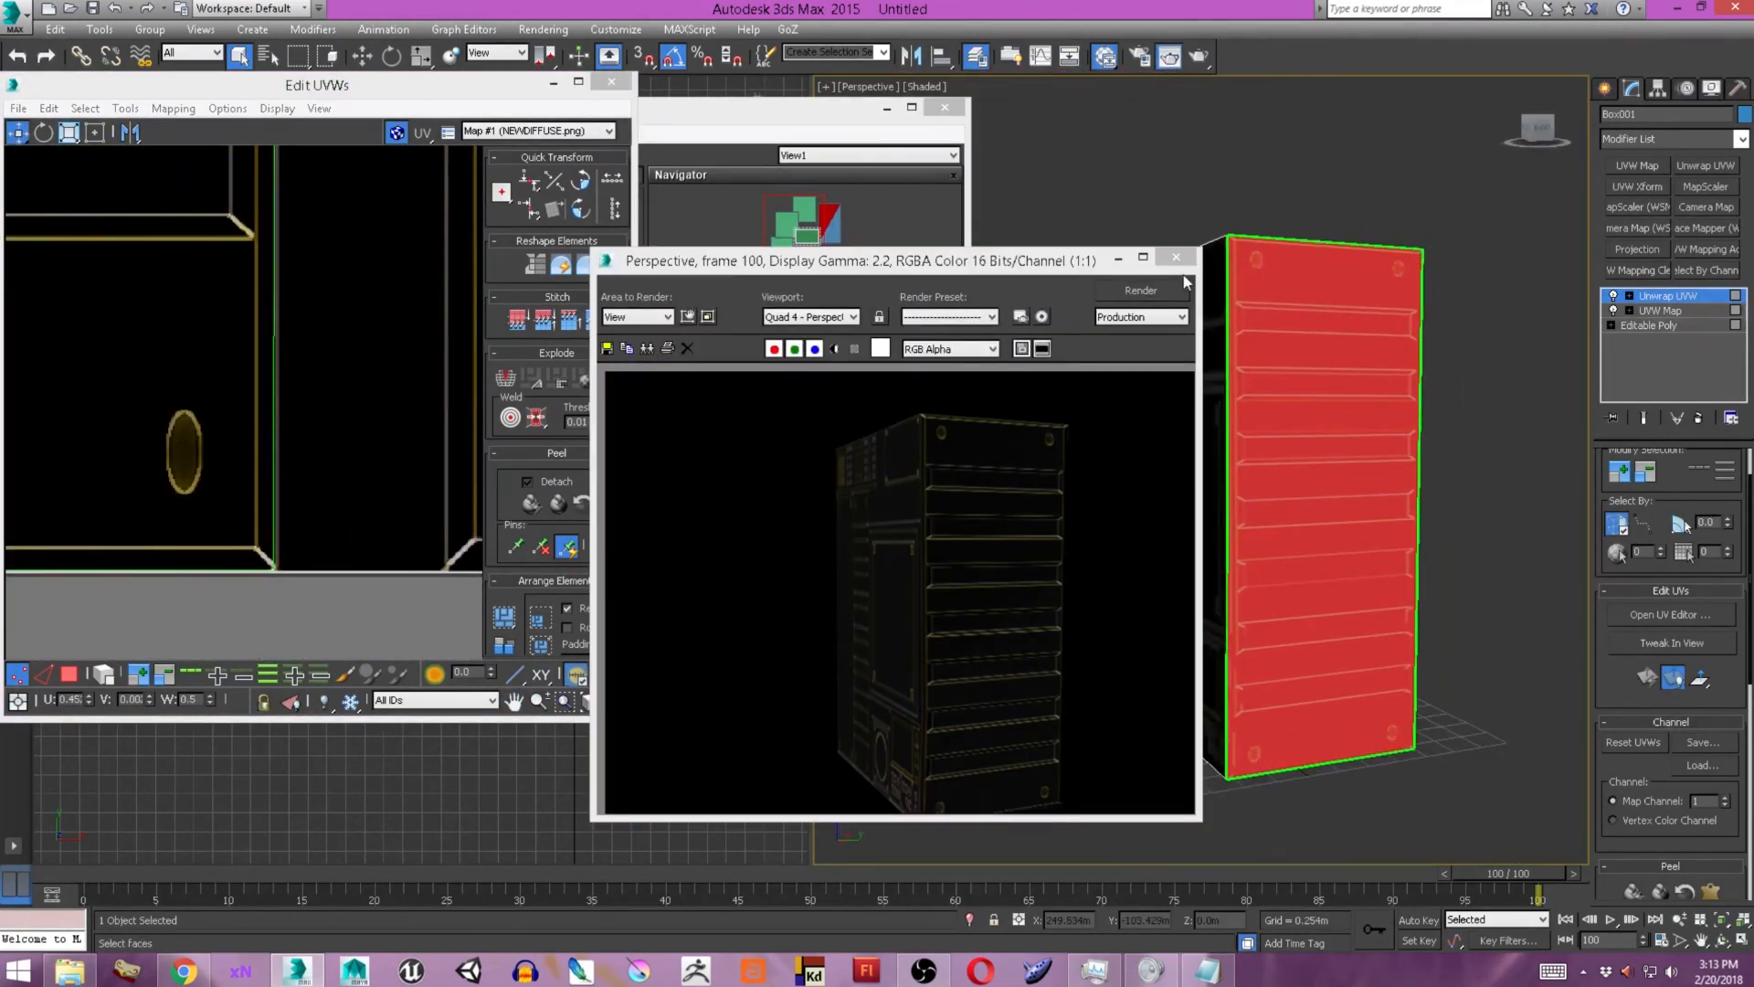
Close the render and UV editor windows and collapse the box's modifier stack to an editable poly.
{"action": "left_click", "coordinate": [1175, 258]}
{"action": "left_click_drag", "start_coordinate": [1197, 411], "coordinate": [1298, 416]}
{"action": "left_click", "coordinate": [611, 82]}
{"action": "middle_click_drag", "start_coordinate": [1178, 407], "coordinate": [1199, 426], "text": "alt"}
{"action": "right_click", "coordinate": [1322, 411]}
{"action": "left_click", "coordinate": [1529, 618]}
Select the box's vertical edges and connect them with a horizontal edge loop across the middle.
{"action": "key", "text": "2"}
{"action": "middle_click_drag", "start_coordinate": [1388, 494], "coordinate": [1325, 420], "text": "alt"}
{"action": "key", "text": "ctrl+shift+e"}
Select the upper front polygon and apply a UVW Map and an Unwrap UVW modifier to it.
{"action": "key", "text": "4"}
{"action": "left_click", "coordinate": [1307, 393]}
{"action": "left_click", "coordinate": [1632, 168]}
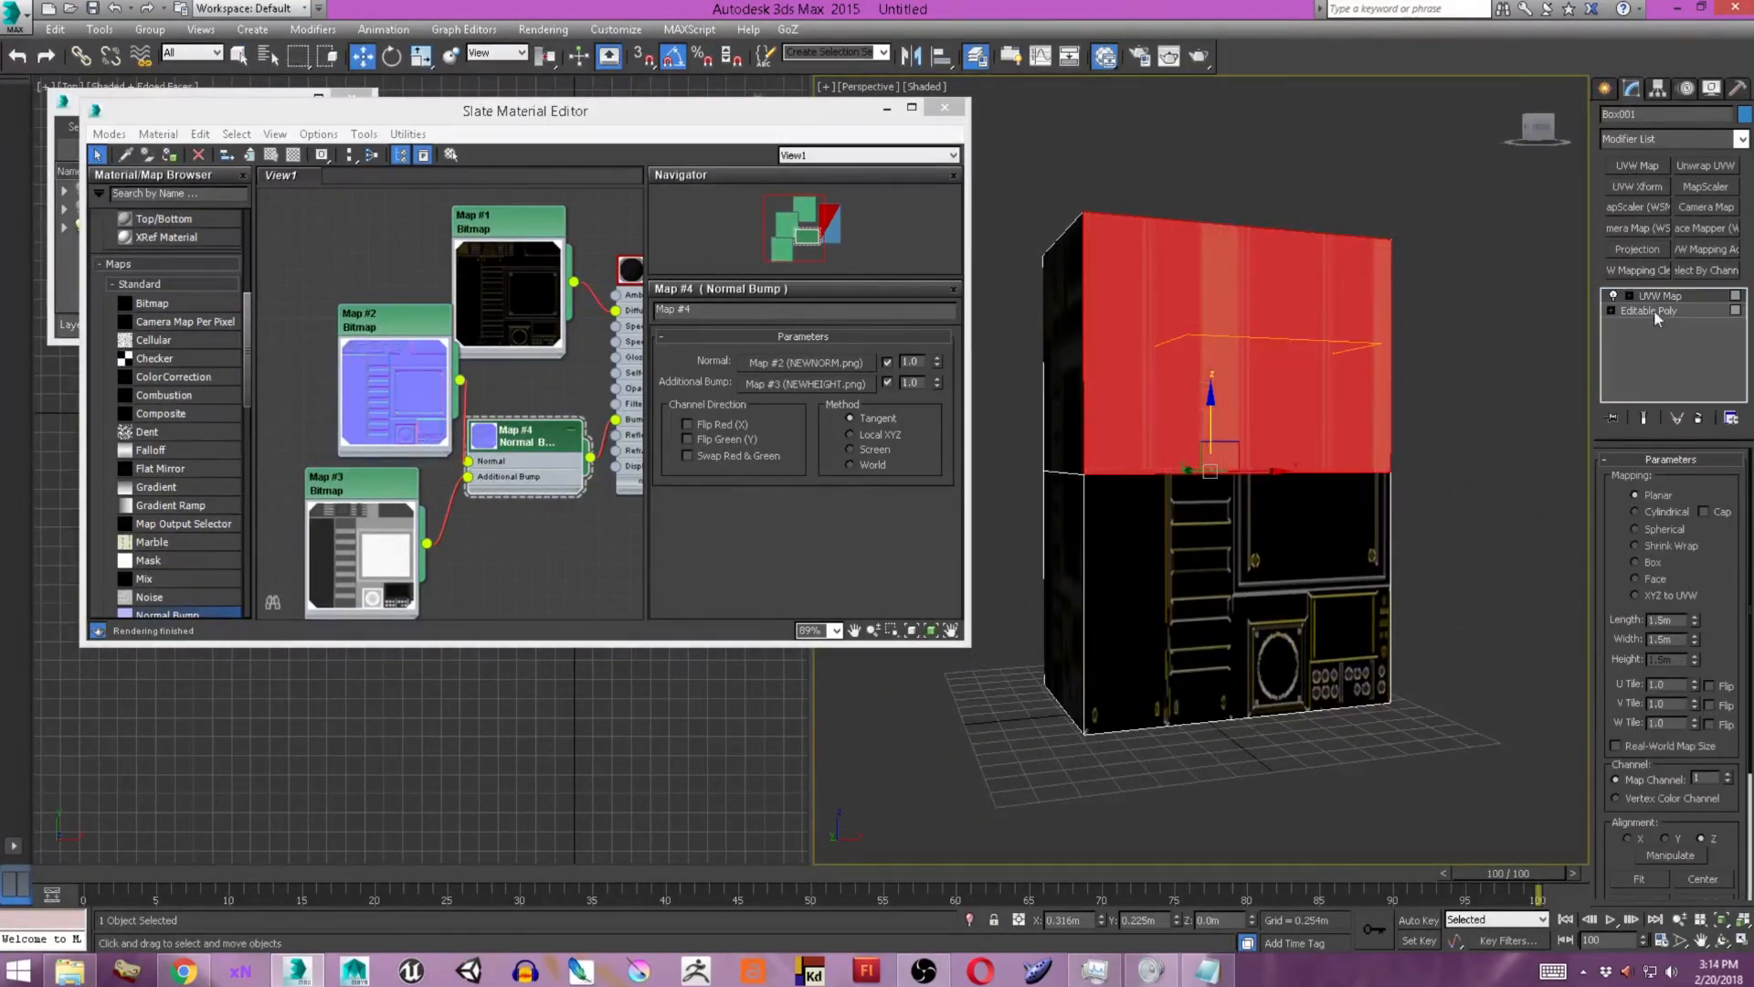
{"action": "left_click", "coordinate": [1705, 166]}
Open the UV editor and show NEWDIFFUSE.png behind the upper face's UVs.
{"action": "left_click", "coordinate": [1670, 614]}
{"action": "left_click", "coordinate": [539, 131]}
{"action": "left_click", "coordinate": [530, 160]}
{"action": "scroll", "coordinate": [321, 360], "scroll_direction": "down", "scroll_amount": 5}
Scale down the upper face's UV shell and move it over the trim sheet panel with the screen and round knobs.
{"action": "left_click", "coordinate": [72, 674]}
{"action": "left_click", "coordinate": [70, 132]}
{"action": "left_click_drag", "start_coordinate": [322, 329], "coordinate": [361, 404]}
{"action": "key", "text": "w"}
{"action": "left_click_drag", "start_coordinate": [295, 487], "coordinate": [215, 294]}
{"action": "middle_click_drag", "start_coordinate": [402, 548], "coordinate": [234, 333]}
{"action": "left_click_drag", "start_coordinate": [235, 332], "coordinate": [277, 416]}
{"action": "scroll", "coordinate": [315, 458], "scroll_direction": "up", "scroll_amount": 4}
Move the shell's UV vertices so its top and right edges meet the screen-and-knobs panel's borders.
{"action": "key", "text": "r"}
{"action": "key", "text": "2"}
{"action": "scroll", "coordinate": [402, 429], "scroll_direction": "up", "scroll_amount": 4}
{"action": "left_click_drag", "start_coordinate": [366, 240], "coordinate": [365, 235]}
{"action": "left_click_drag", "start_coordinate": [388, 411], "coordinate": [413, 411]}
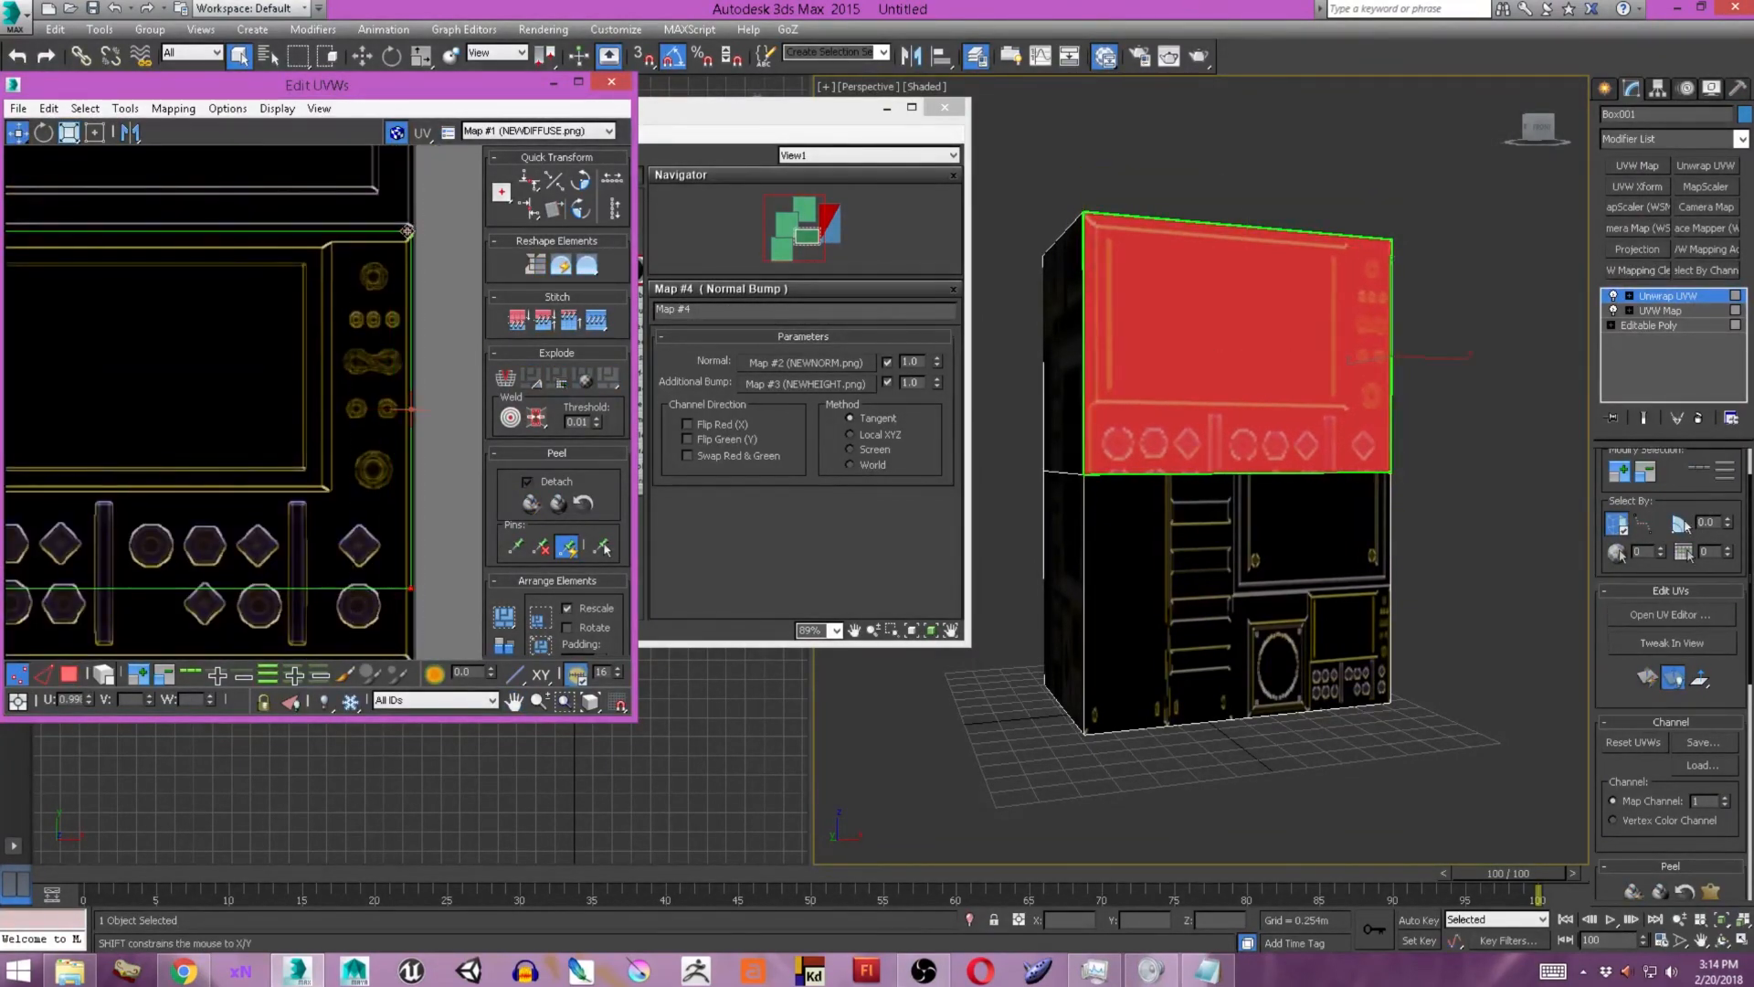
Align the shell's bottom edge with the lower border of the knob rows and render the box as a check.
{"action": "scroll", "coordinate": [390, 438], "scroll_direction": "down", "scroll_amount": 2}
{"action": "middle_click_drag", "start_coordinate": [390, 548], "coordinate": [390, 420]}
{"action": "key", "text": "1"}
{"action": "left_click", "coordinate": [17, 426]}
{"action": "left_click_drag", "start_coordinate": [316, 493], "coordinate": [488, 392]}
{"action": "left_click", "coordinate": [1199, 56]}
{"action": "left_click", "coordinate": [1183, 258]}
Collapse the box to an editable poly again and select its lower front polygon.
{"action": "right_click", "coordinate": [1244, 370]}
{"action": "mouse_move", "coordinate": [1346, 559]}
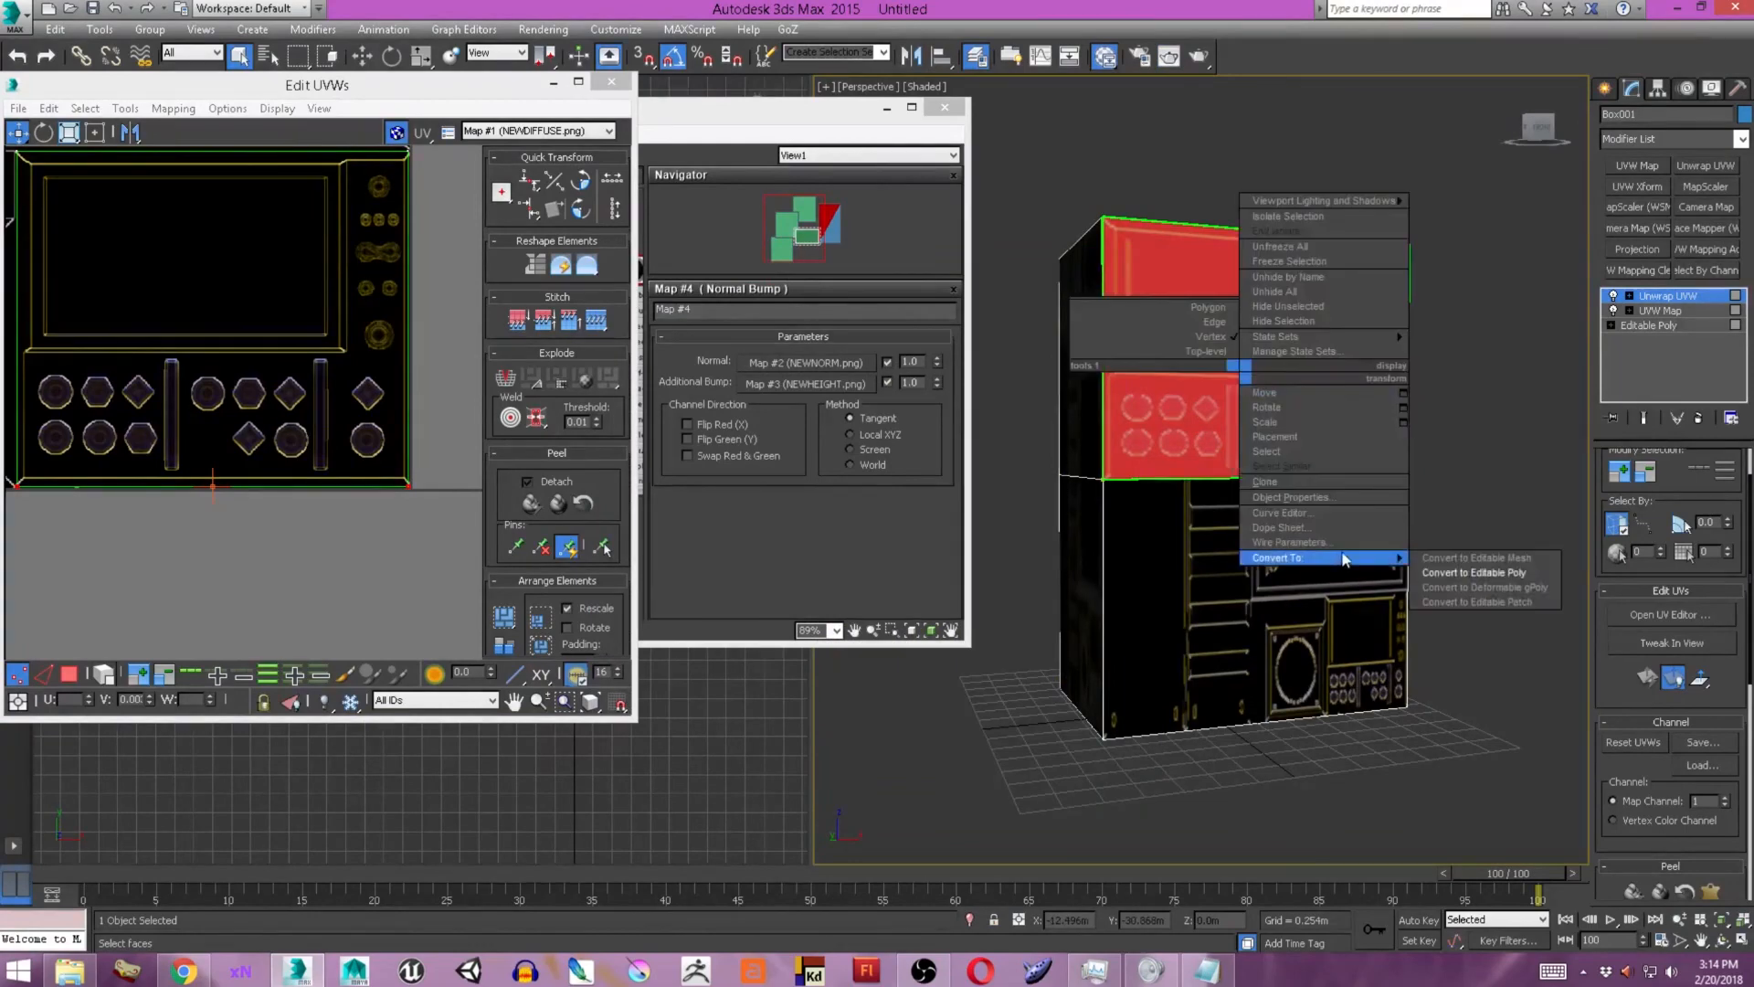
{"action": "left_click", "coordinate": [1480, 573]}
{"action": "key", "text": "4"}
{"action": "left_click", "coordinate": [1279, 585]}
Apply a UVW Map to the lower front polygon, rotate its gizmo, fit it to the face and add Unwrap UVW.
{"action": "left_click", "coordinate": [1655, 166]}
{"action": "left_click_drag", "start_coordinate": [1260, 604], "coordinate": [1259, 639]}
{"action": "left_click", "coordinate": [1639, 879]}
{"action": "left_click", "coordinate": [1704, 167]}
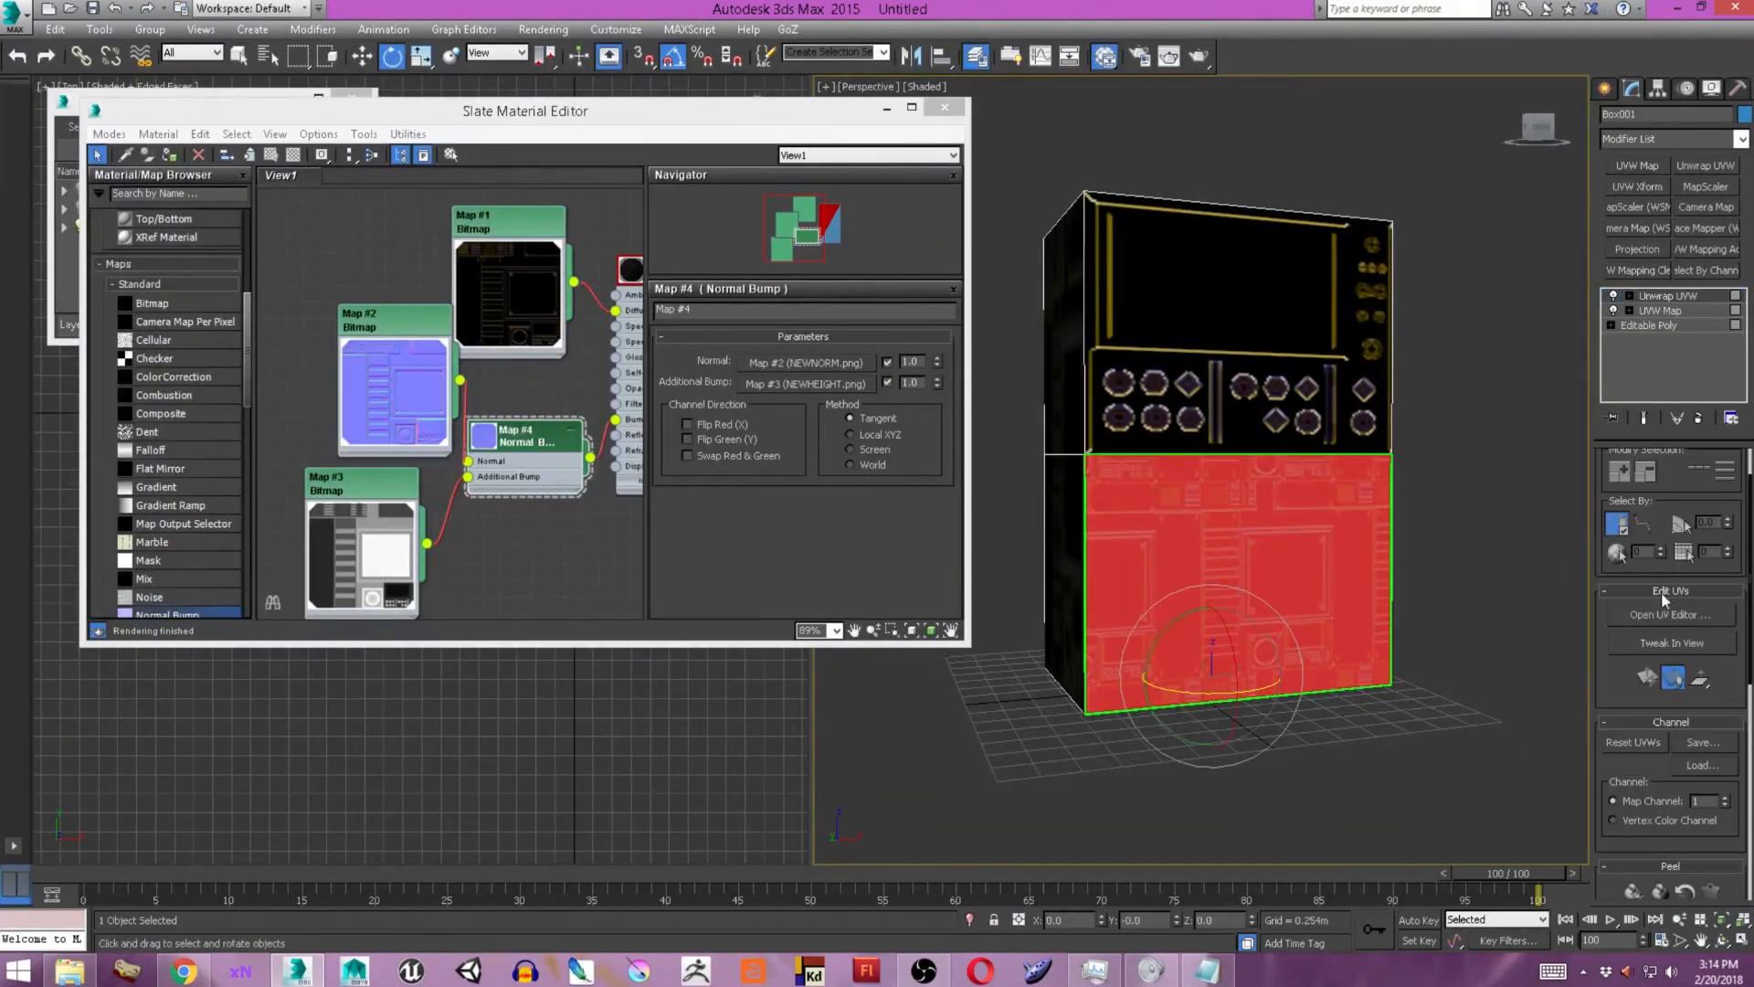
Open the UV editor and show NEWDIFFUSE.png behind the lower face's UVs.
{"action": "left_click", "coordinate": [1668, 614]}
{"action": "left_click", "coordinate": [539, 132]}
{"action": "left_click", "coordinate": [509, 173]}
{"action": "left_click", "coordinate": [544, 131]}
{"action": "left_click", "coordinate": [548, 162]}
Fit the lower face's UV shell to the narrow grille-and-slats strip along the trim sheet's top edge and render a check.
{"action": "left_click_drag", "start_coordinate": [361, 416], "coordinate": [361, 521]}
{"action": "scroll", "coordinate": [320, 365], "scroll_direction": "up", "scroll_amount": 5}
{"action": "left_click_drag", "start_coordinate": [270, 271], "coordinate": [360, 298]}
{"action": "middle_click_drag", "start_coordinate": [246, 292], "coordinate": [364, 315]}
{"action": "left_click_drag", "start_coordinate": [384, 307], "coordinate": [164, 314]}
{"action": "scroll", "coordinate": [164, 315], "scroll_direction": "down", "scroll_amount": 2}
{"action": "left_click", "coordinate": [44, 674]}
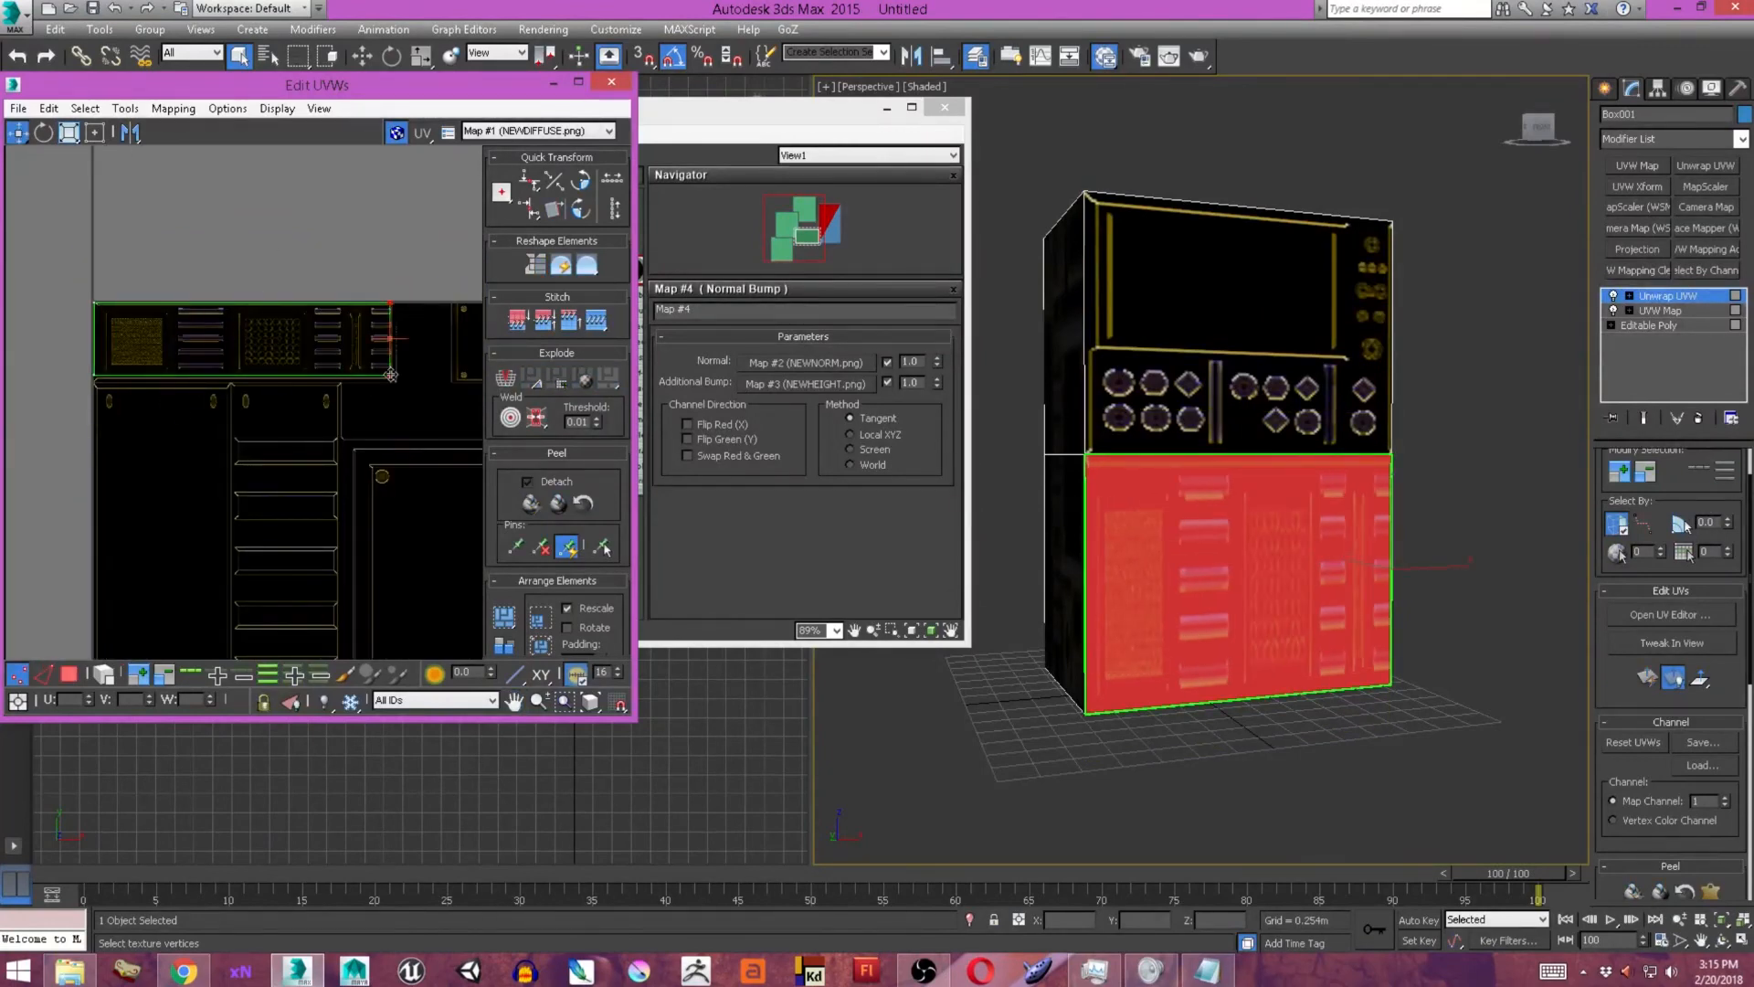
{"action": "middle_click_drag", "start_coordinate": [1187, 274], "coordinate": [1194, 274]}
{"action": "left_click", "coordinate": [1199, 55]}
{"action": "left_click", "coordinate": [1184, 259]}
Move the shell's right UV vertices inward so it covers only the strip's first grille and slat group.
{"action": "scroll", "coordinate": [391, 374], "scroll_direction": "up", "scroll_amount": 4}
{"action": "left_click_drag", "start_coordinate": [395, 393], "coordinate": [27, 394]}
{"action": "middle_click_drag", "start_coordinate": [27, 395], "coordinate": [306, 448]}
{"action": "scroll", "coordinate": [306, 448], "scroll_direction": "up", "scroll_amount": 2}
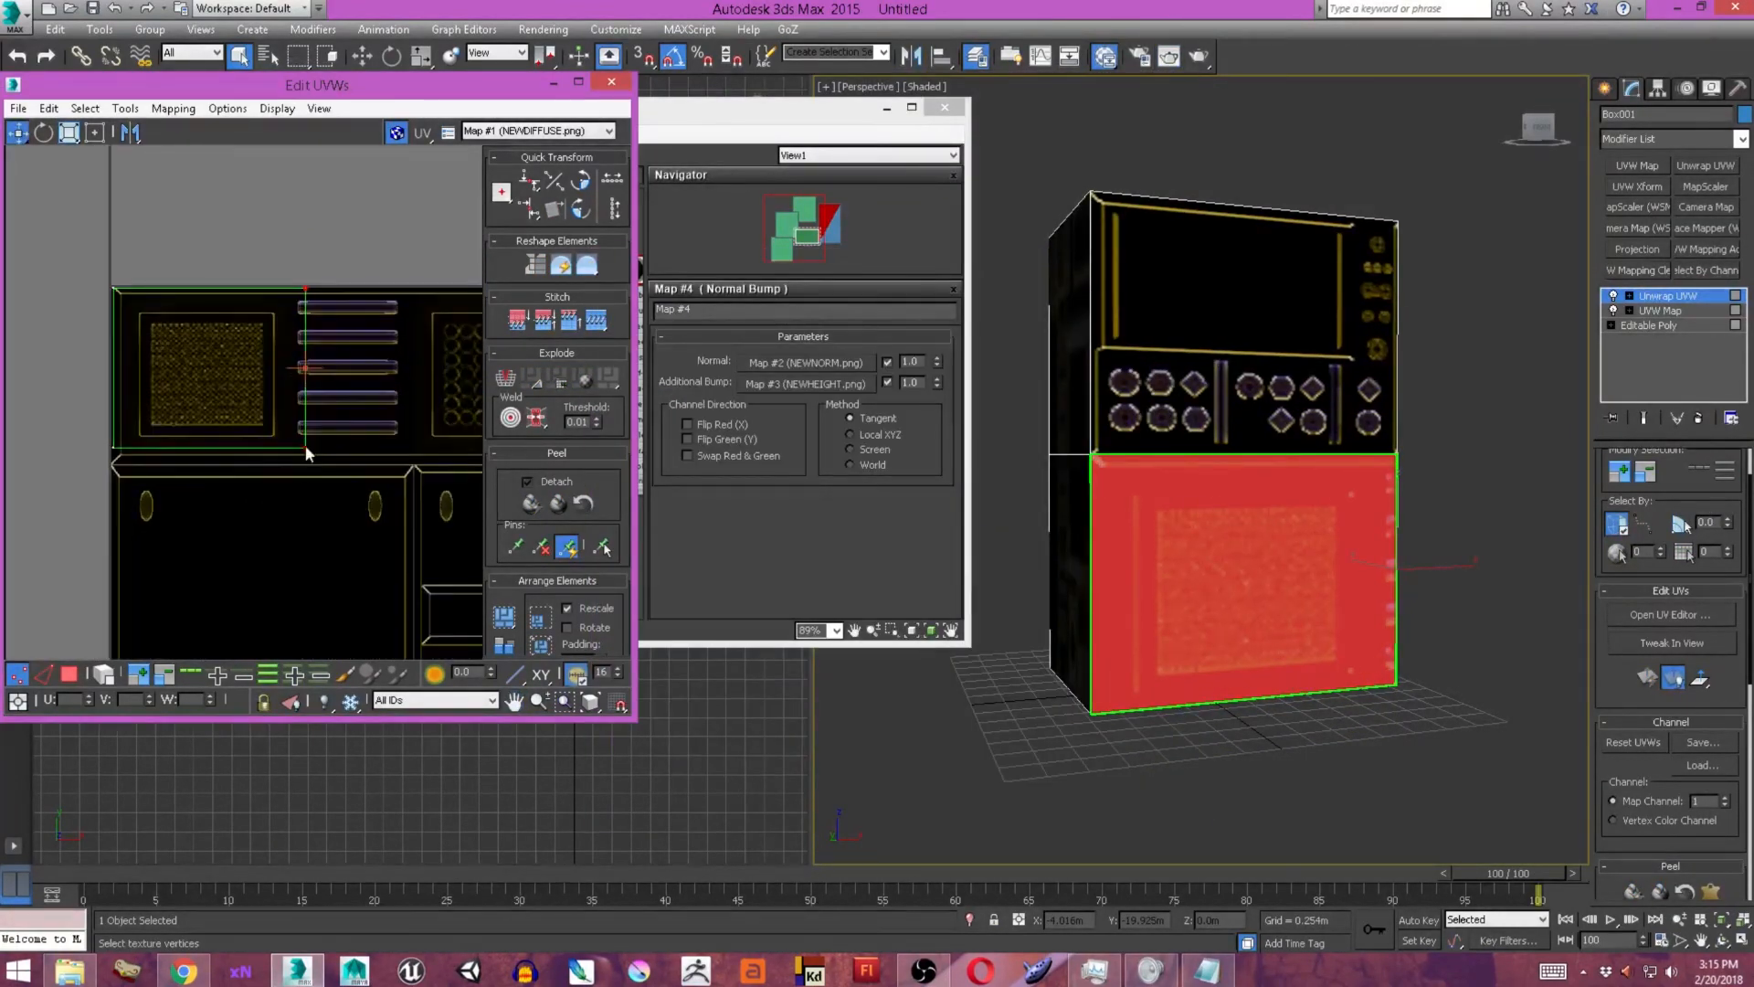
{"action": "left_click_drag", "start_coordinate": [305, 448], "coordinate": [407, 448]}
Render the box from the front and from an angle to check the grille and slats on the lower face.
{"action": "left_click", "coordinate": [1200, 56]}
{"action": "left_click", "coordinate": [1180, 261]}
{"action": "middle_click_drag", "start_coordinate": [1279, 439], "coordinate": [1133, 447], "text": "alt"}
{"action": "left_click", "coordinate": [1199, 56]}
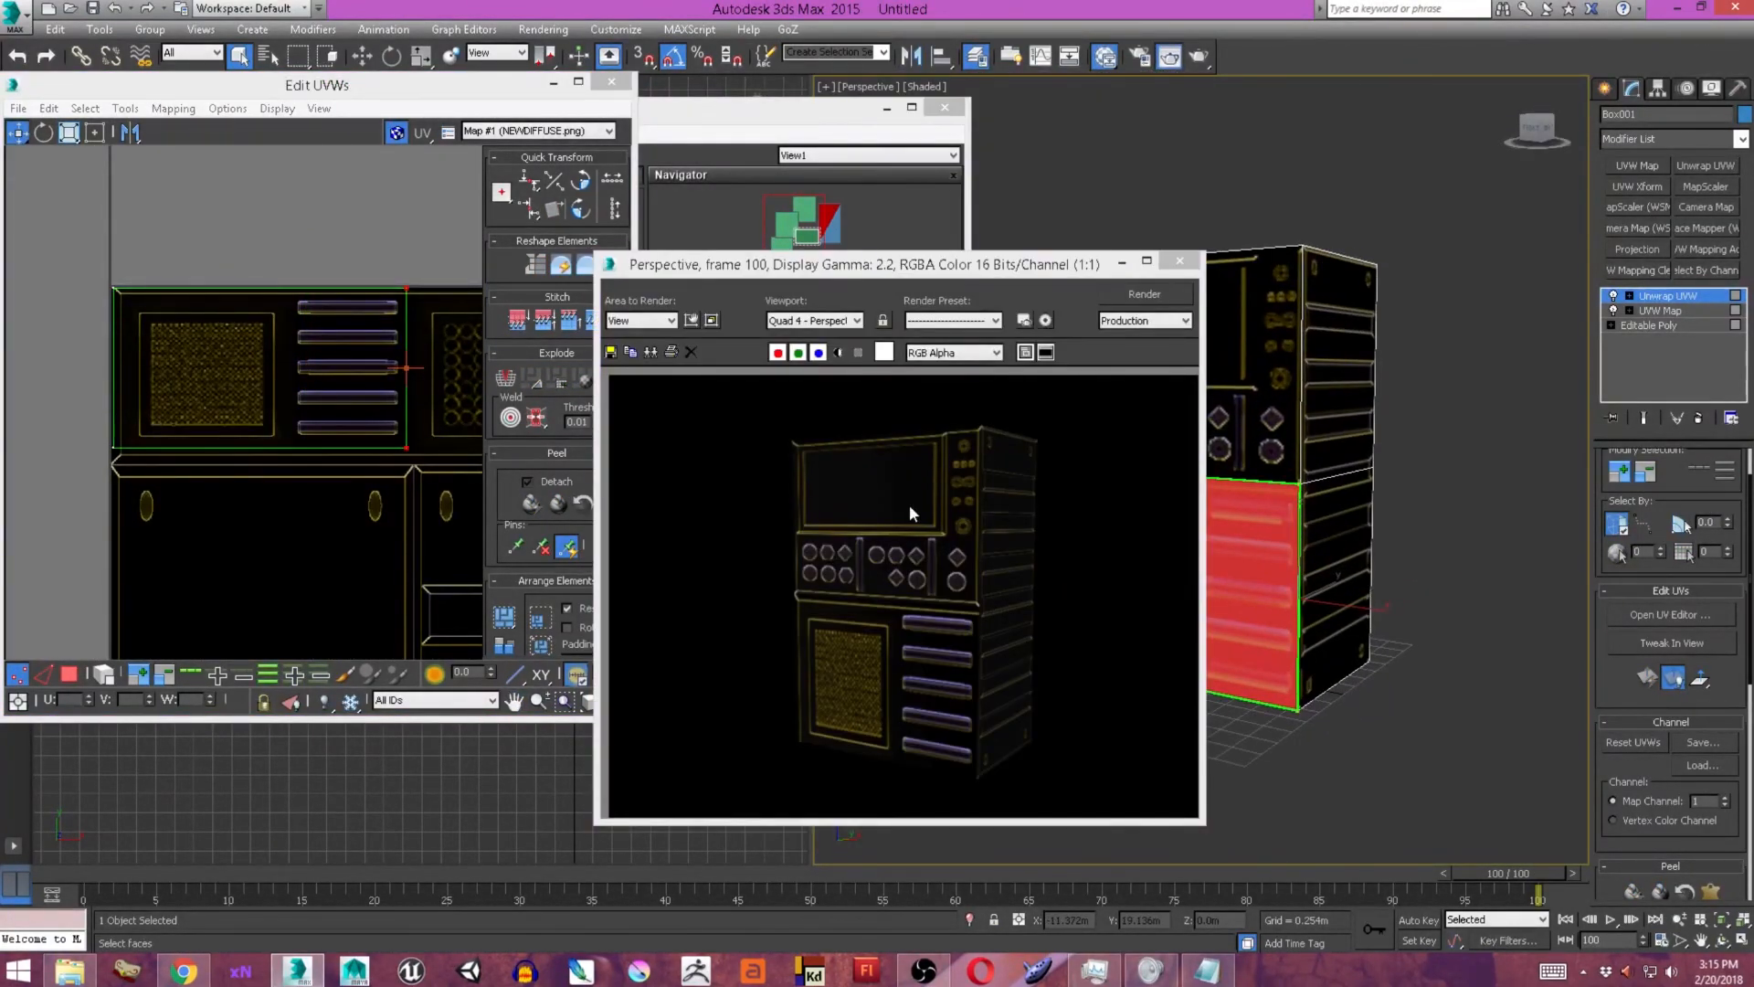
Save the rendered image of the box under the file name ref.
{"action": "left_click", "coordinate": [611, 351]}
{"action": "left_click", "coordinate": [884, 672]}
{"action": "left_click", "coordinate": [867, 790]}
{"action": "left_click", "coordinate": [882, 652]}
{"action": "type", "text": "ref"}
{"action": "left_click", "coordinate": [1194, 649]}
{"action": "left_click", "coordinate": [1019, 561]}
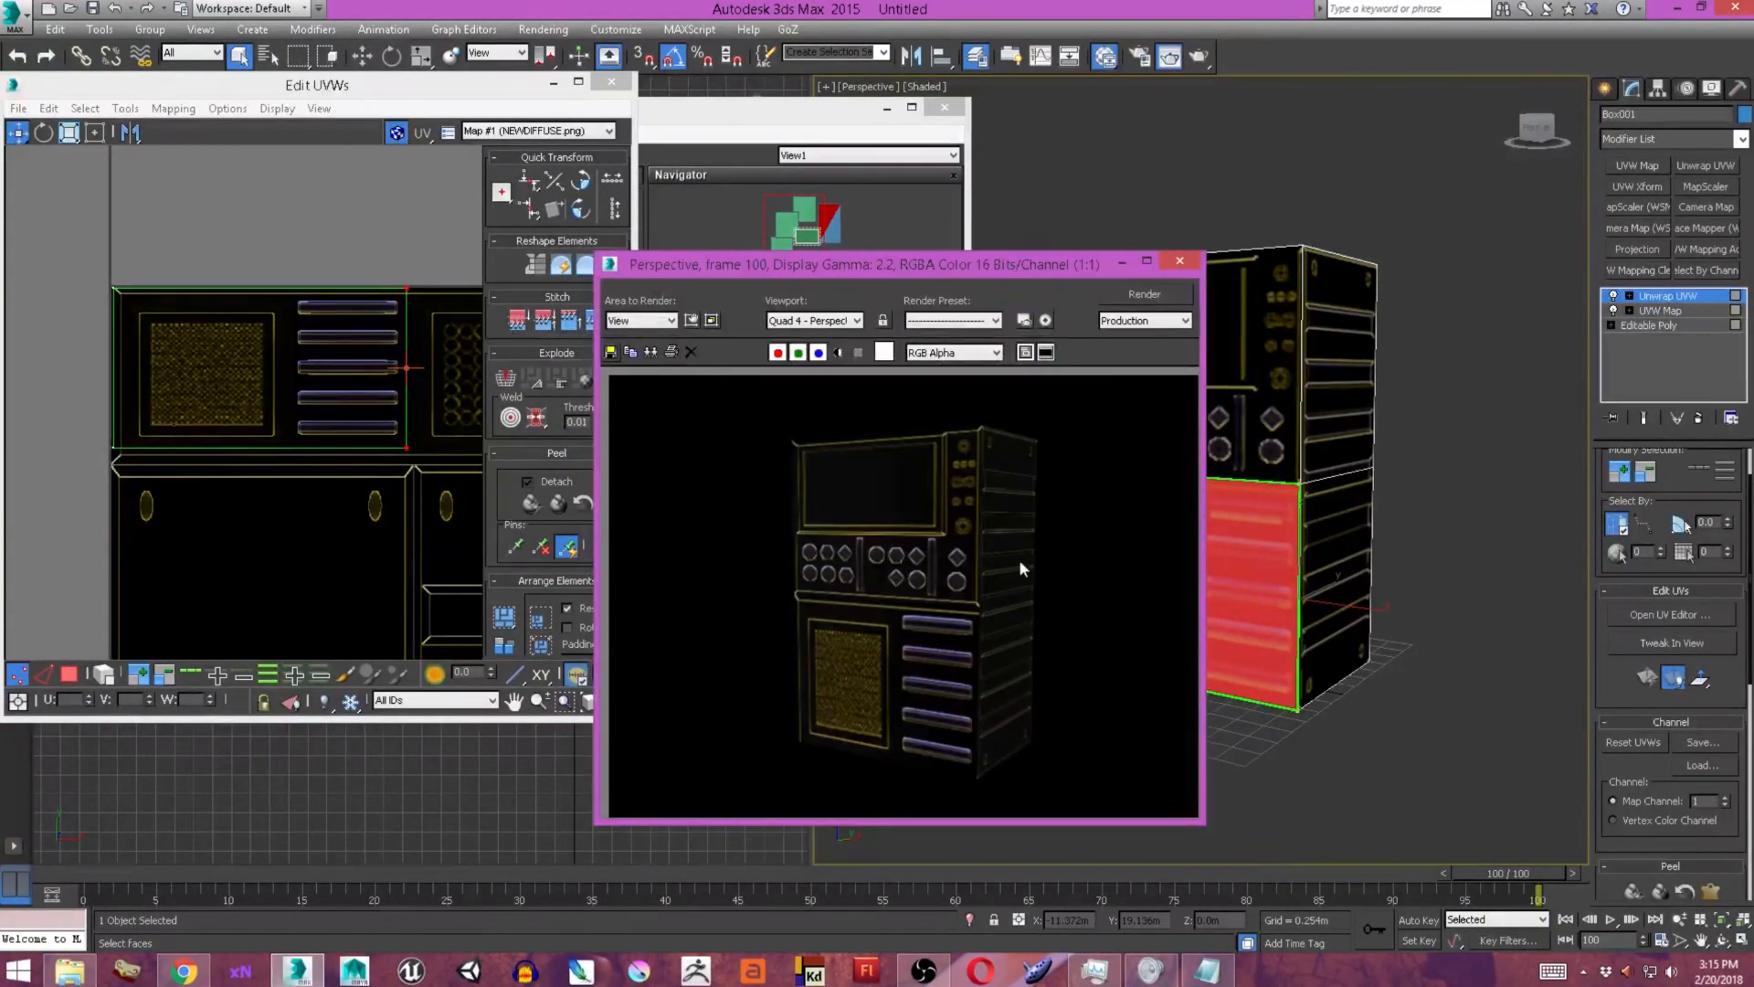
Render the box from another angle to examine its front and slatted side faces.
{"action": "left_click", "coordinate": [1179, 261]}
{"action": "scroll", "coordinate": [1352, 443], "scroll_direction": "up", "scroll_amount": 3}
{"action": "middle_click_drag", "start_coordinate": [1178, 430], "coordinate": [1121, 375], "text": "alt"}
{"action": "scroll", "coordinate": [1352, 442], "scroll_direction": "down", "scroll_amount": 3}
{"action": "left_click", "coordinate": [1200, 56]}
{"action": "left_click", "coordinate": [1180, 261]}
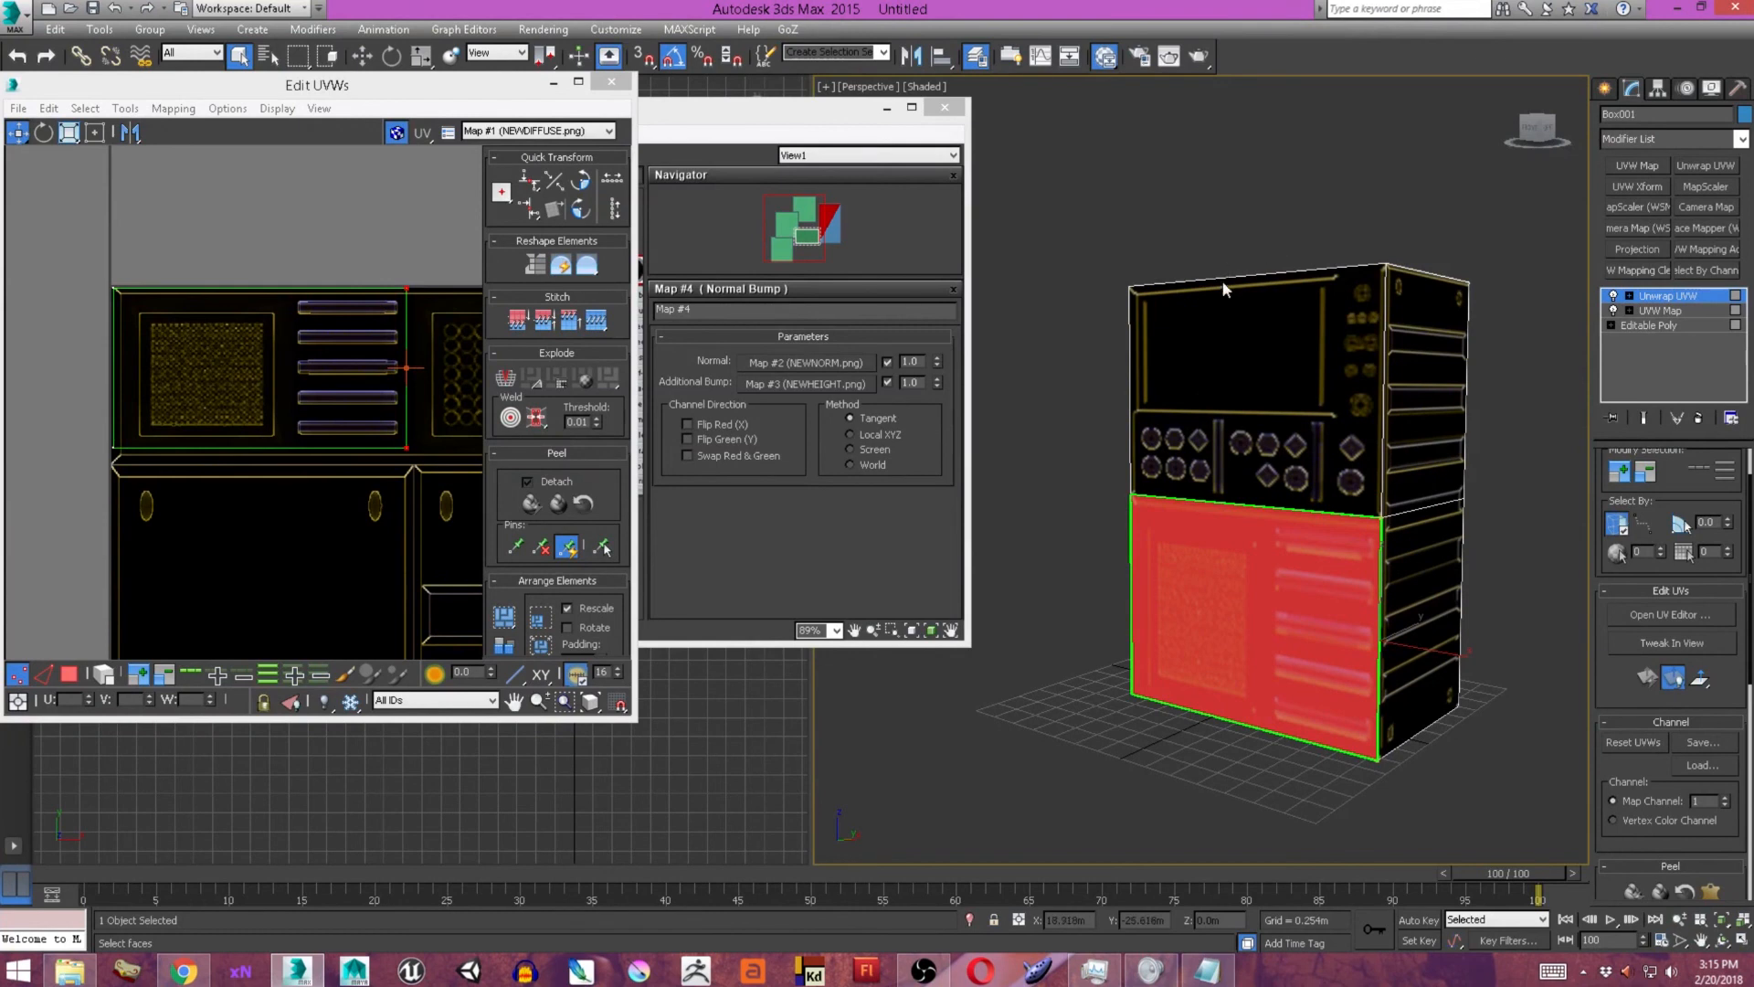